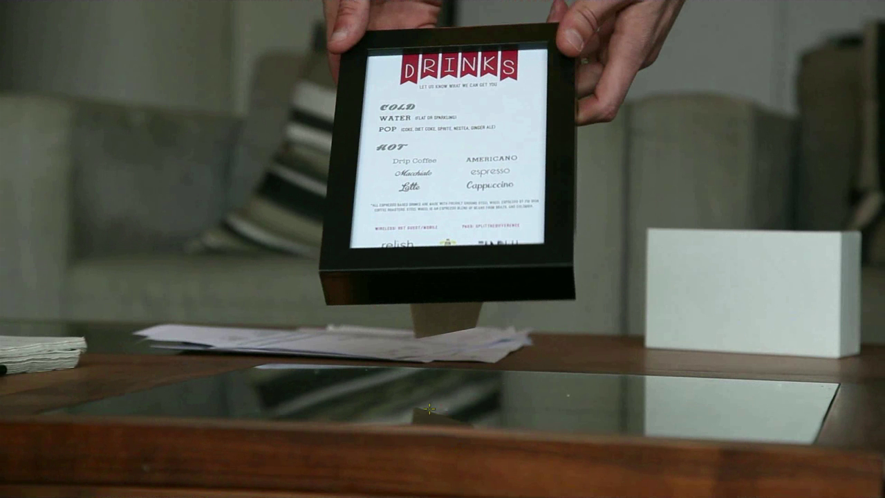
Step: Preview the Dance Recital Clean clip of the hands holding the phone at full size
key(Escape)
key(Escape)
drag(484, 130, 611, 156)
drag(316, 101, 332, 116)
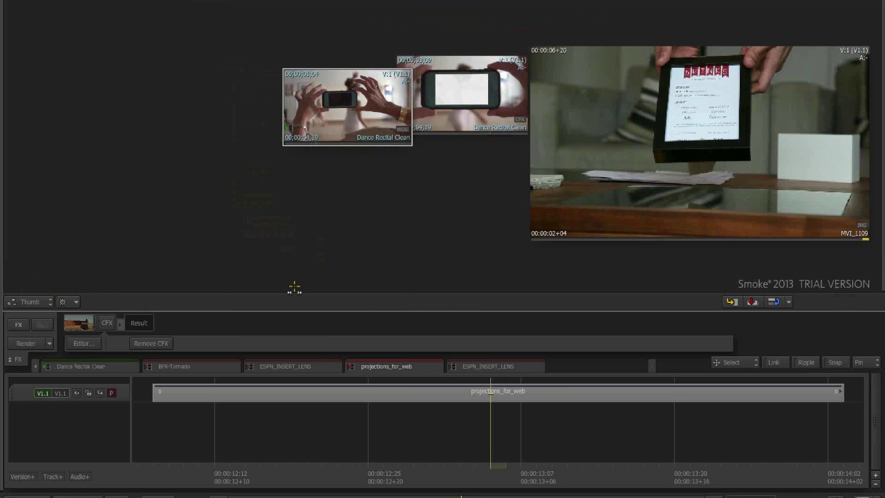
key(ctrl+Escape)
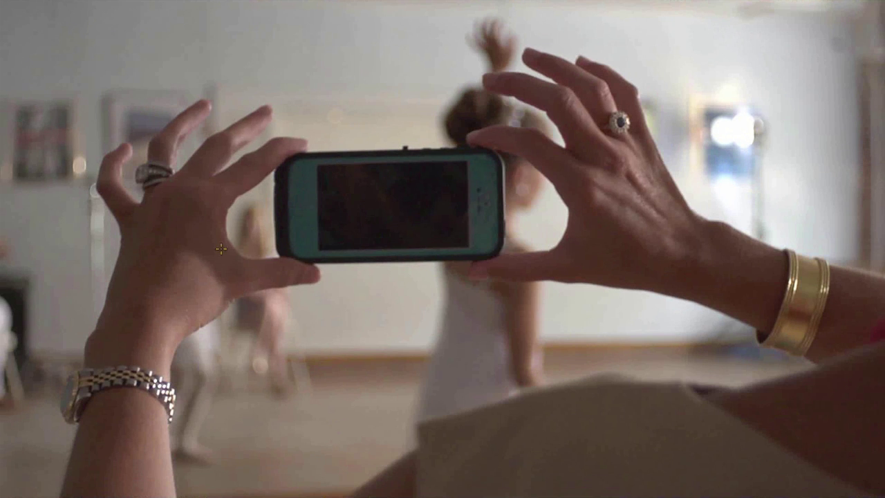
key(Escape)
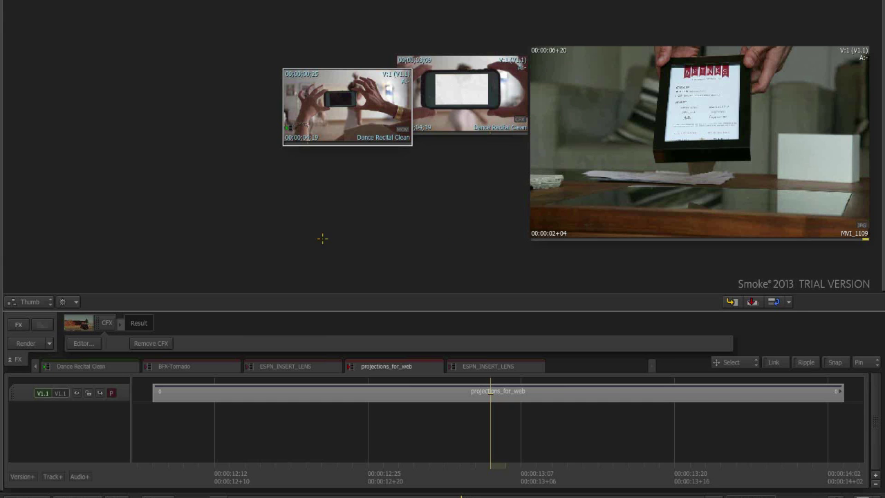
Step: Switch to mocha and start a new project, importing Dance Recital Clean.mov from the A Planar Tracking folder in media
key(super+Tab)
key(super+Tab)
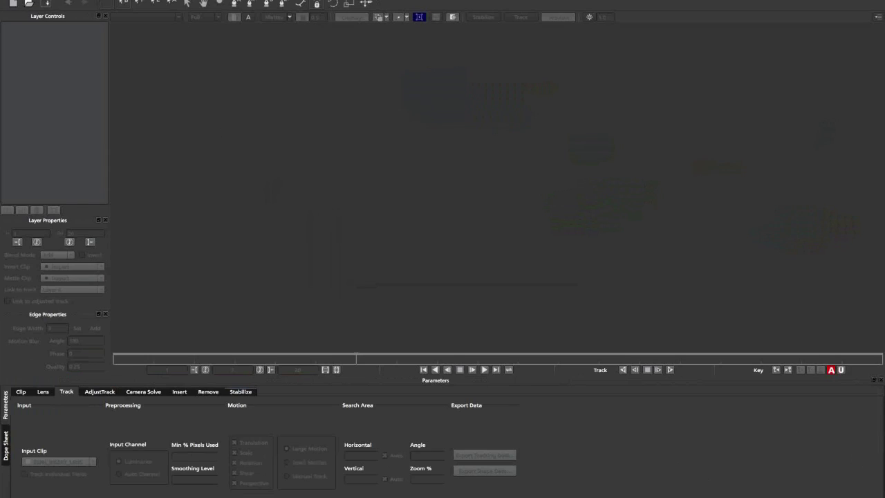
click(74, 1)
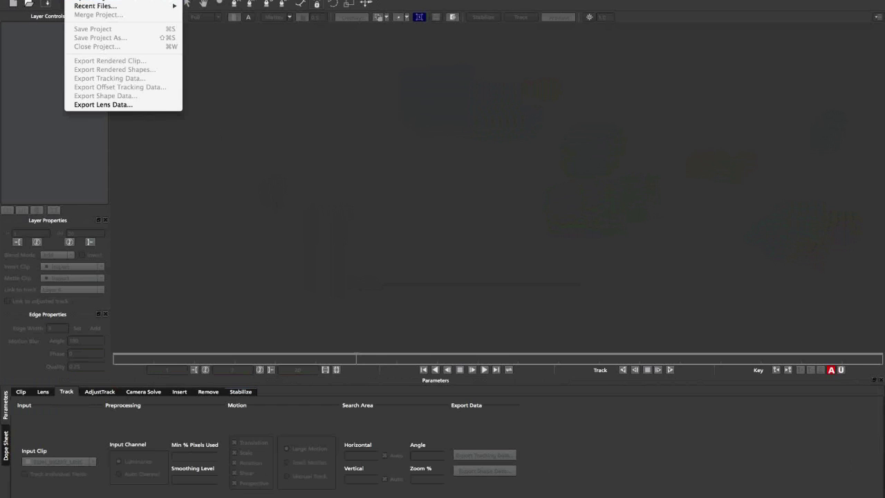
click(135, 2)
click(520, 170)
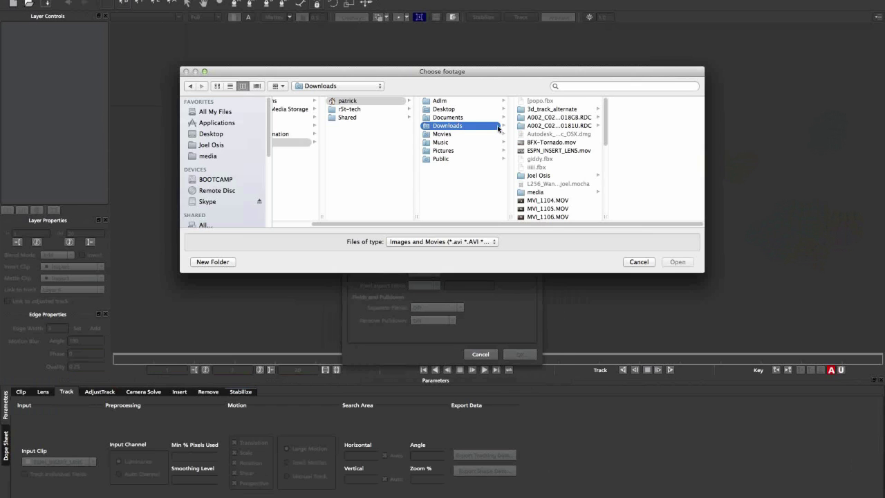
click(206, 155)
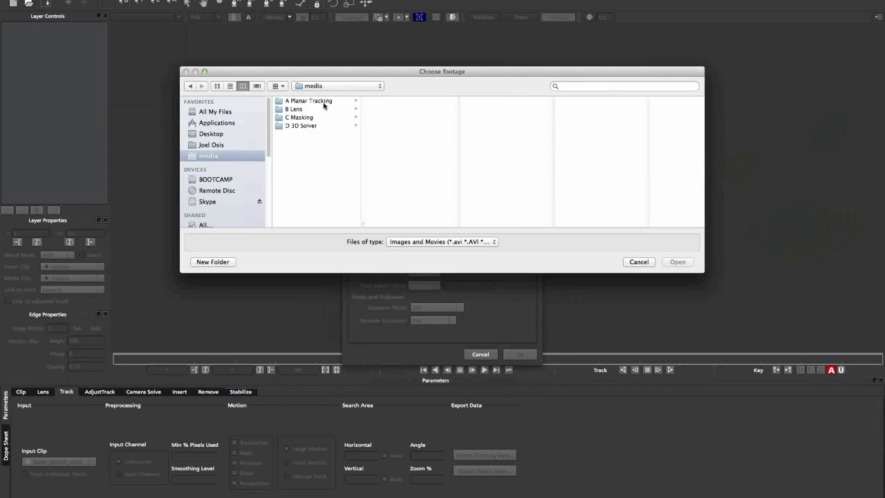
click(311, 101)
click(397, 103)
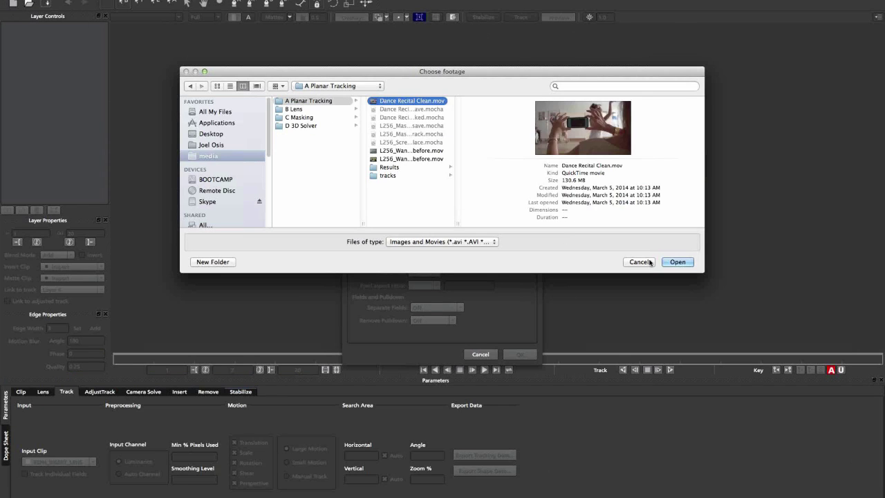
click(676, 262)
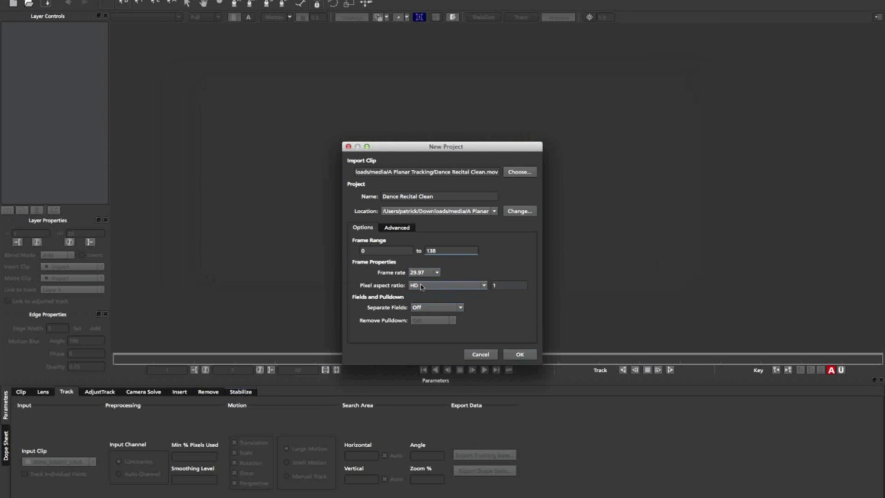
Step: Switch to Smoke to check the Dance Recital Clean clip and return to the new project settings in mocha
key(super+Tab)
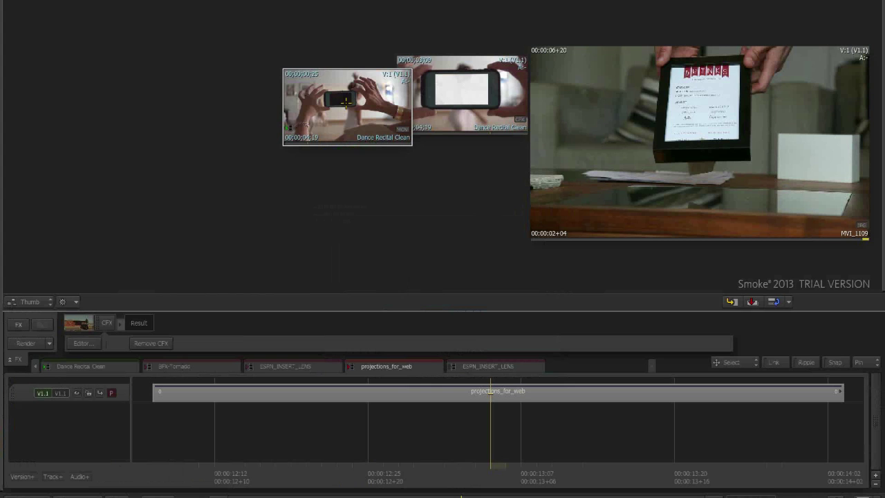
mouse_move(344, 114)
key(super+Tab)
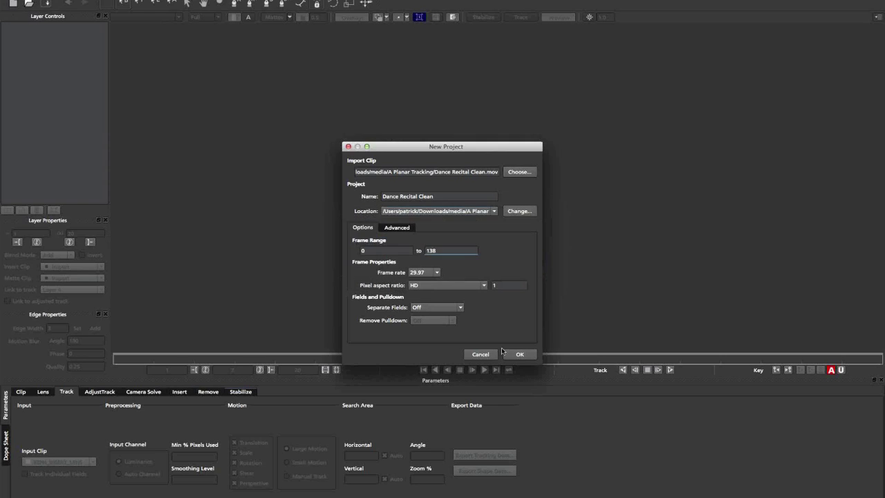
Step: Decline overwriting the existing project file, append 99 to the project name, and create the project
click(519, 355)
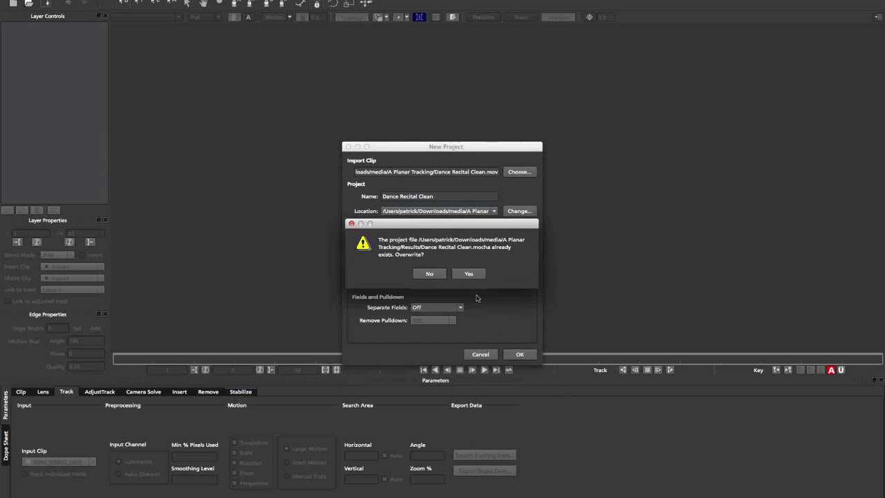
click(432, 275)
click(443, 197)
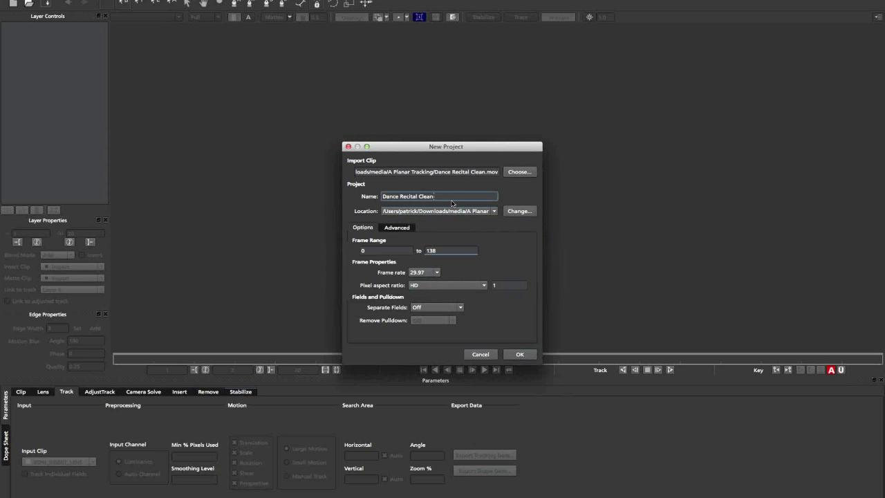
text(99)
click(521, 354)
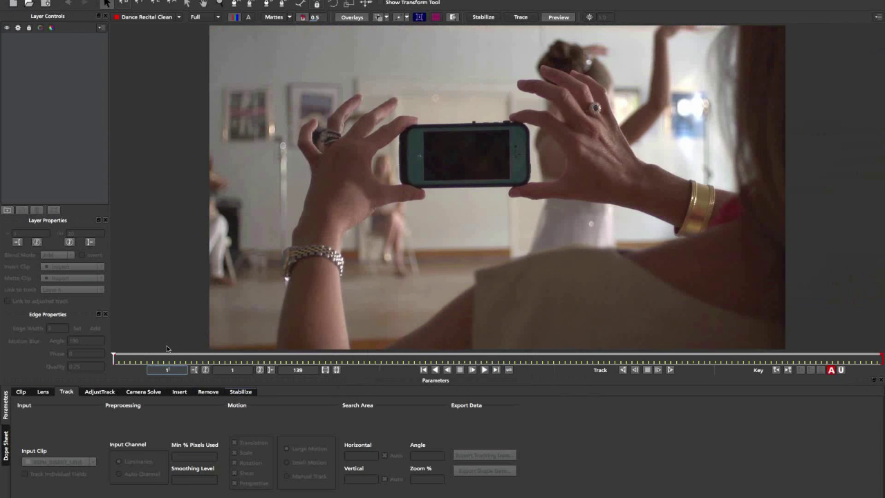
Step: Play through the phone footage to review the shot and return to frame 1
click(146, 359)
drag(233, 353, 115, 357)
click(484, 370)
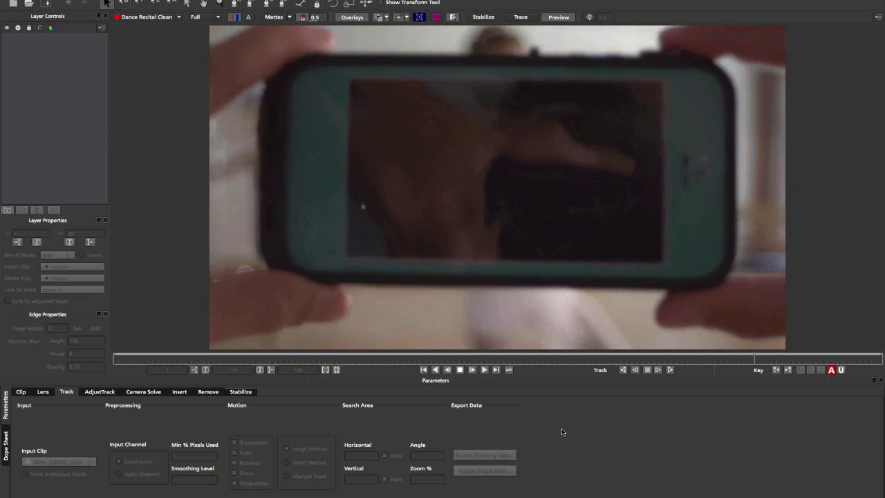
click(460, 370)
drag(442, 359, 129, 358)
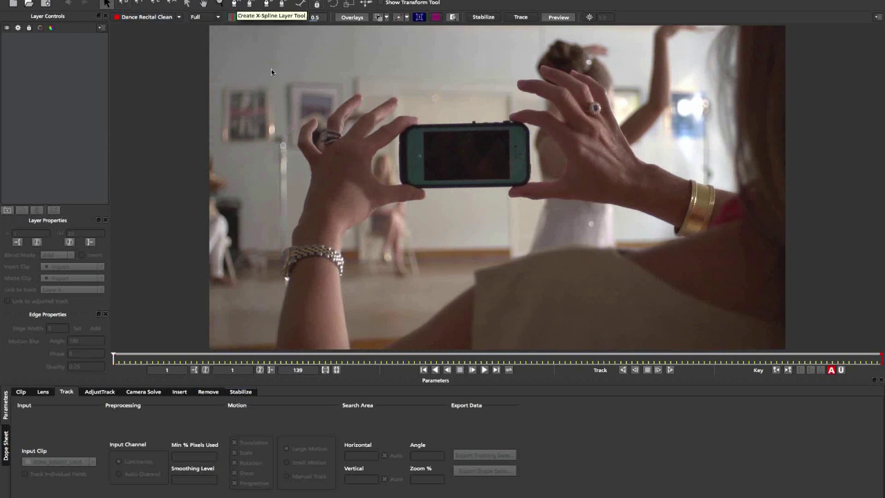
Step: Draw a four-point X-spline layer around the phone's dark screen at frame 1 and sharpen its corners
click(234, 3)
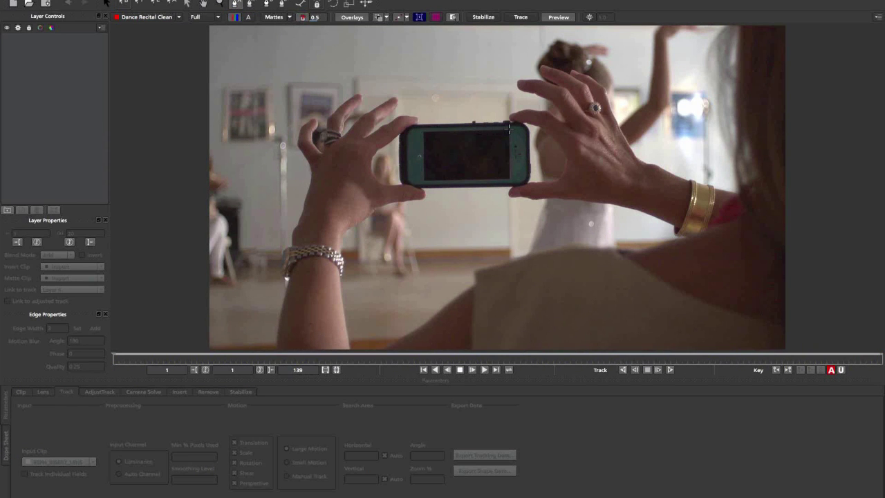
click(426, 131)
click(510, 129)
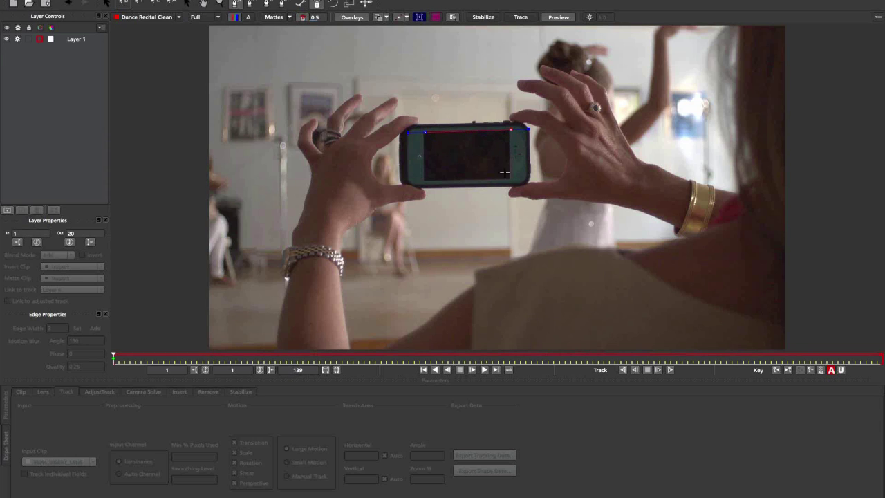
click(510, 183)
drag(433, 181, 427, 184)
right_click(415, 151)
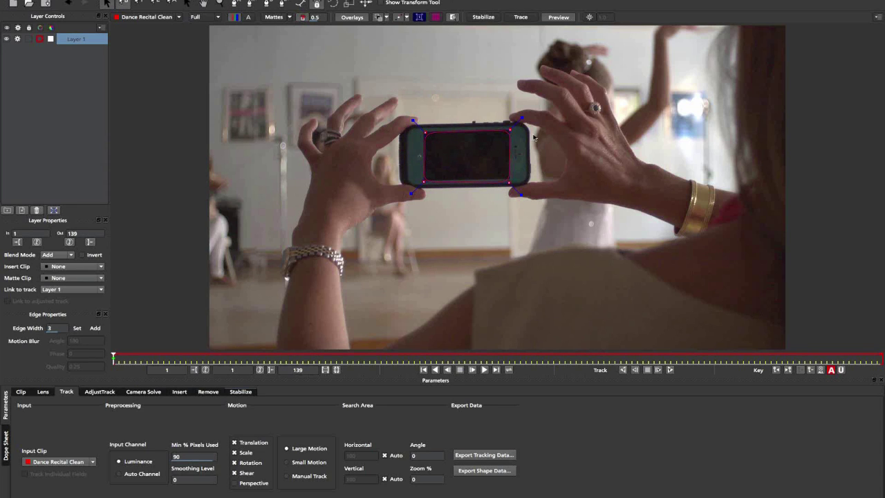
drag(522, 118, 549, 93)
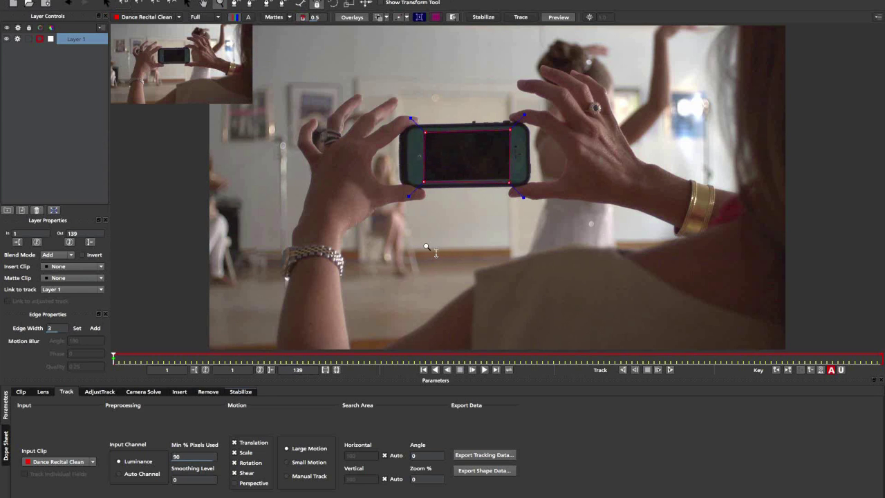
Step: Align the spline's upper-left point with the corner of the phone's screen
drag(429, 248, 433, 266)
key(x)
key(z)
drag(399, 304, 428, 248)
key(x)
drag(395, 220, 395, 216)
key(x)
drag(435, 127, 425, 237)
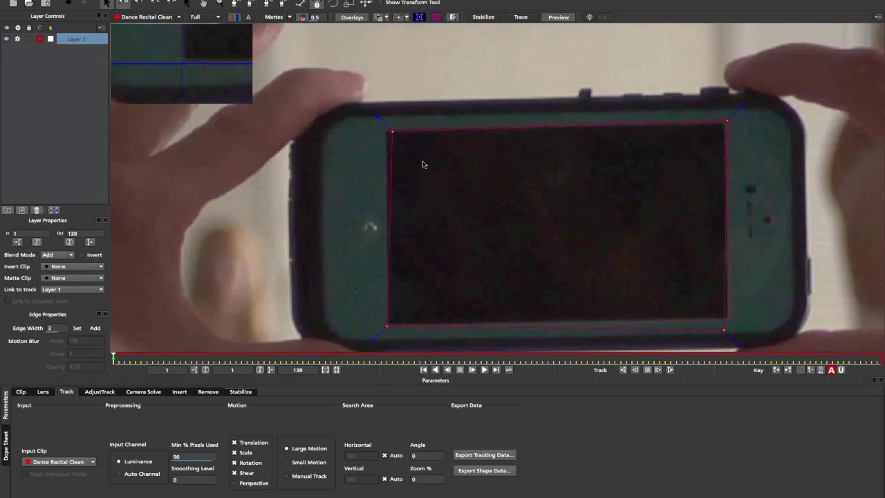
drag(391, 130, 384, 129)
Step: Align the spline's upper-right and lower-right points with the corners of the phone's screen
key(x)
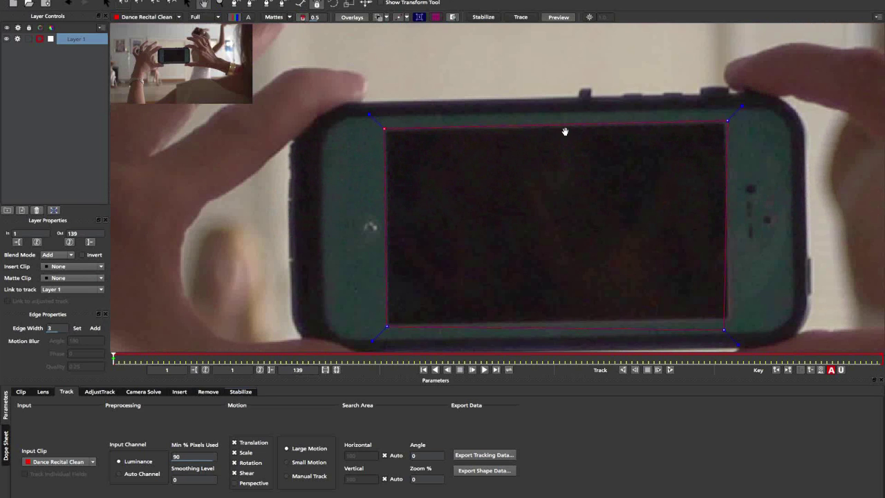
drag(689, 122, 589, 102)
mouse_move(627, 101)
mouse_down()
mouse_move(650, 122)
mouse_move(628, 103)
mouse_up()
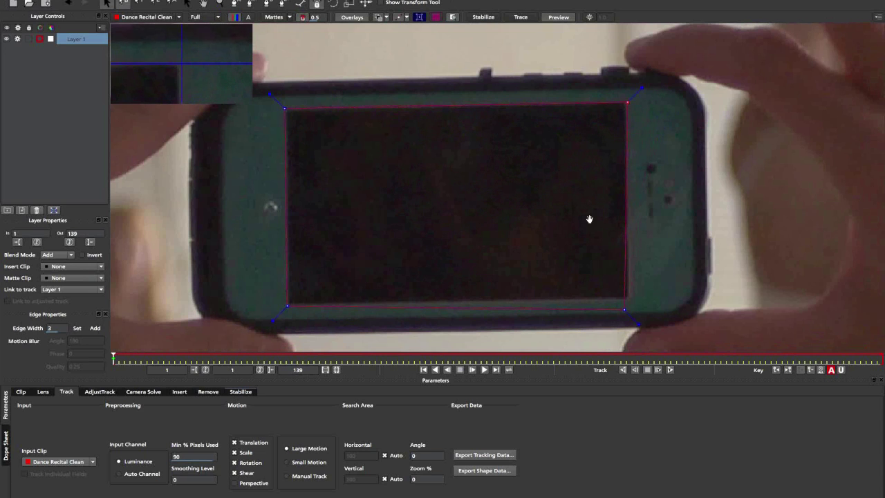
key(x)
drag(590, 294, 646, 202)
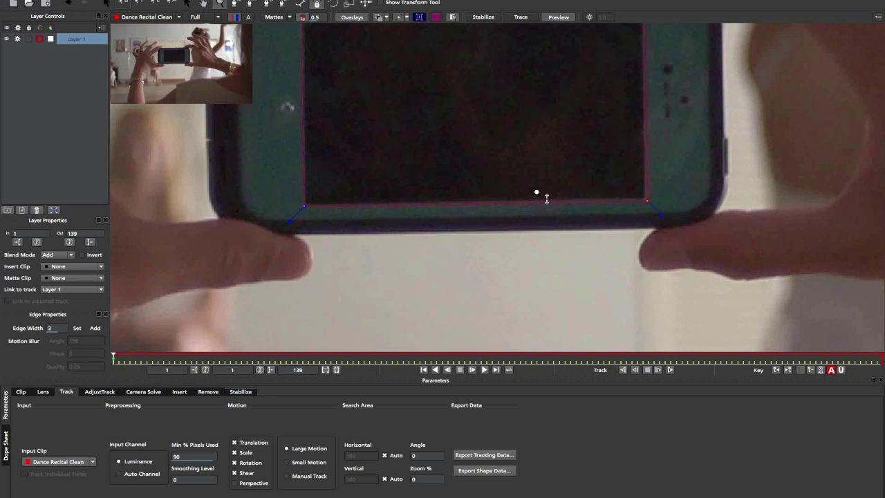
drag(547, 198, 529, 191)
key(x)
drag(454, 113, 455, 137)
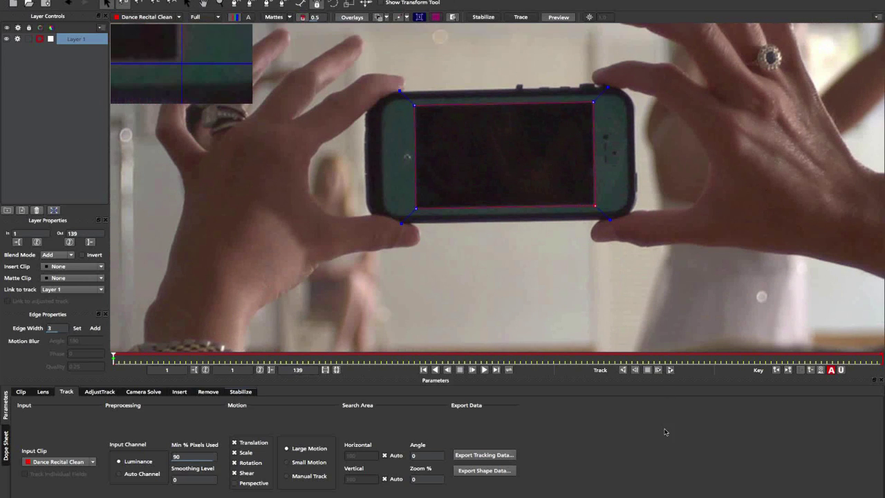
Step: Track Layer 1 forward from frame 1, stop at about frame 54, and return to the first frame
key(t)
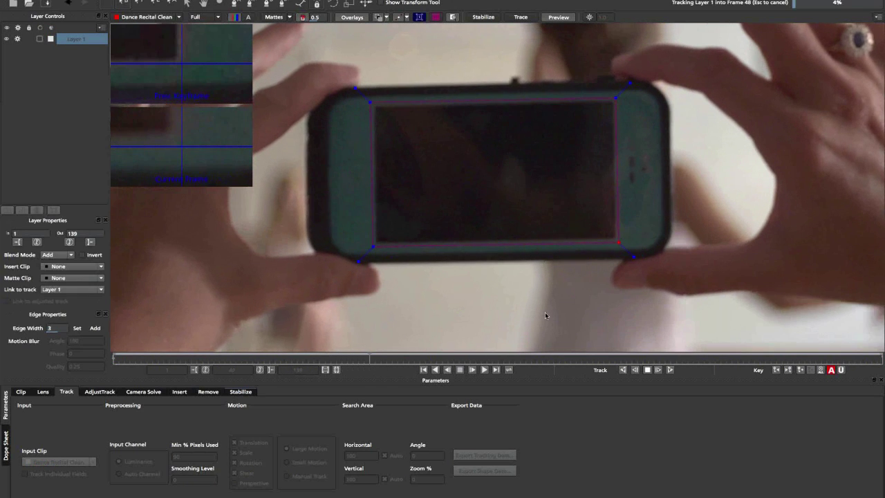
click(648, 370)
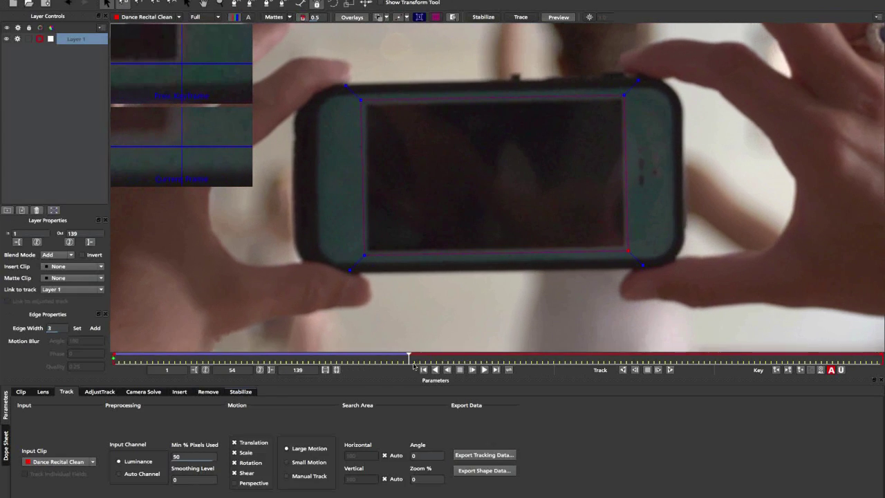
drag(409, 358, 73, 358)
Step: Add a second X-spline to Layer 1 around the phone's outer body, including the fingertips gripping its corners
key(z)
drag(436, 150, 445, 181)
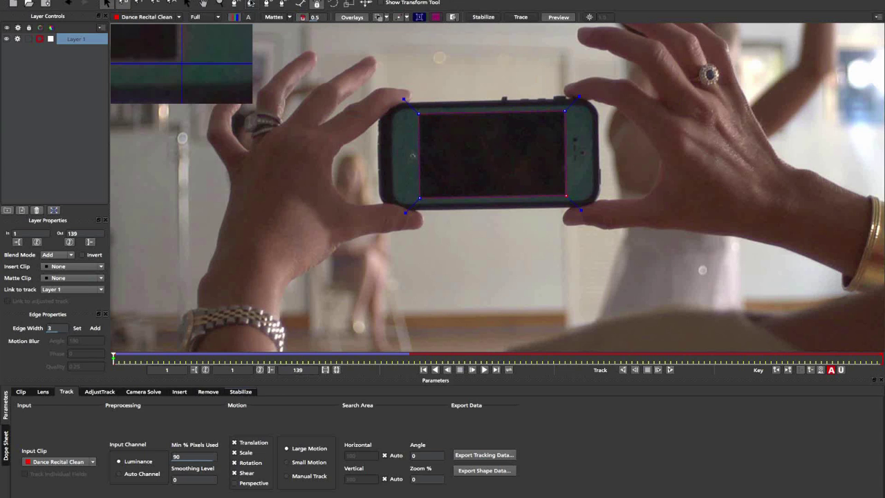
click(251, 4)
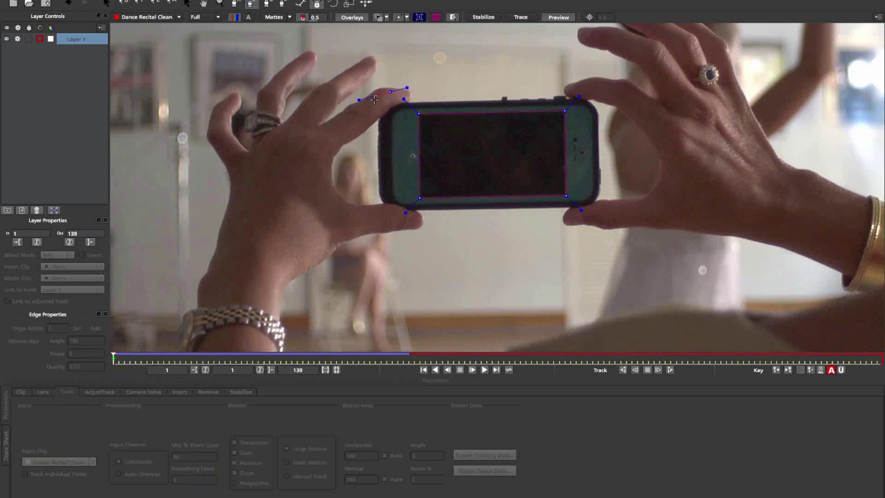
click(394, 75)
click(370, 134)
click(374, 212)
click(380, 213)
click(416, 220)
click(431, 206)
click(567, 209)
click(587, 220)
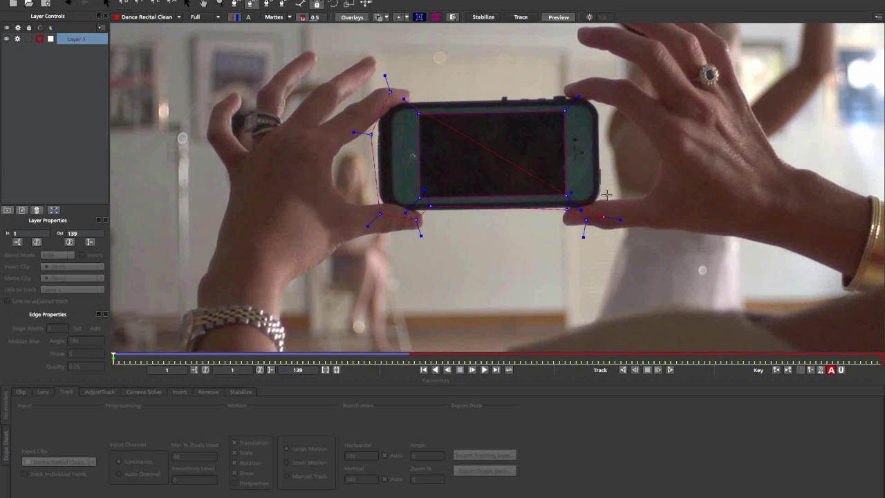
drag(603, 90, 615, 80)
click(579, 86)
click(570, 94)
click(560, 98)
click(491, 101)
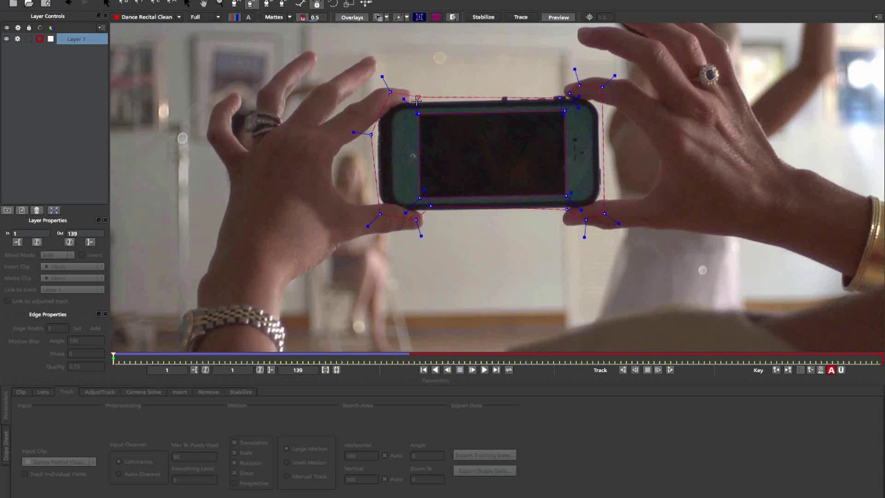
click(413, 99)
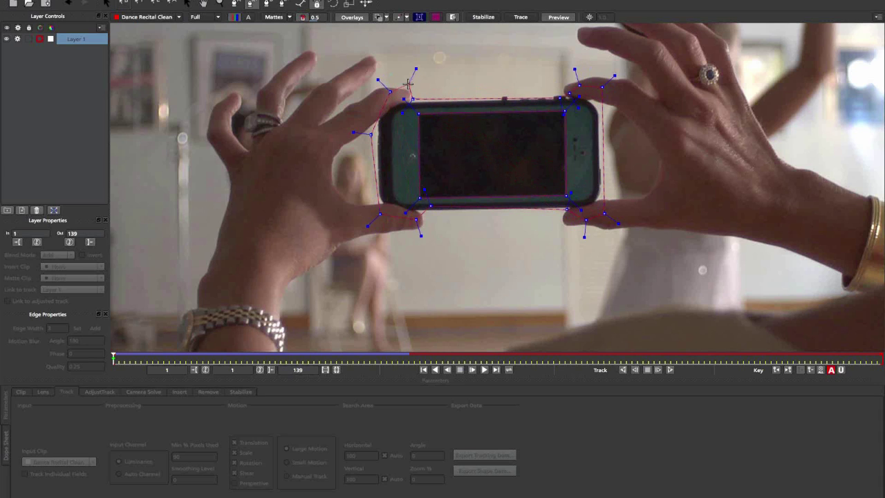
right_click(408, 85)
Step: Adjust the outer spline's points around the fingertips at the phone's left end and turn on the matte display
drag(389, 92, 373, 84)
drag(372, 79, 374, 83)
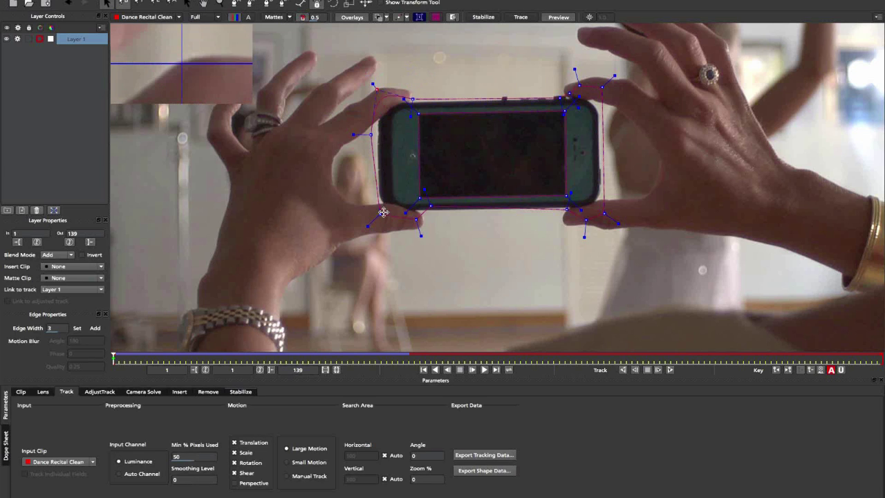
click(379, 213)
drag(417, 220, 415, 220)
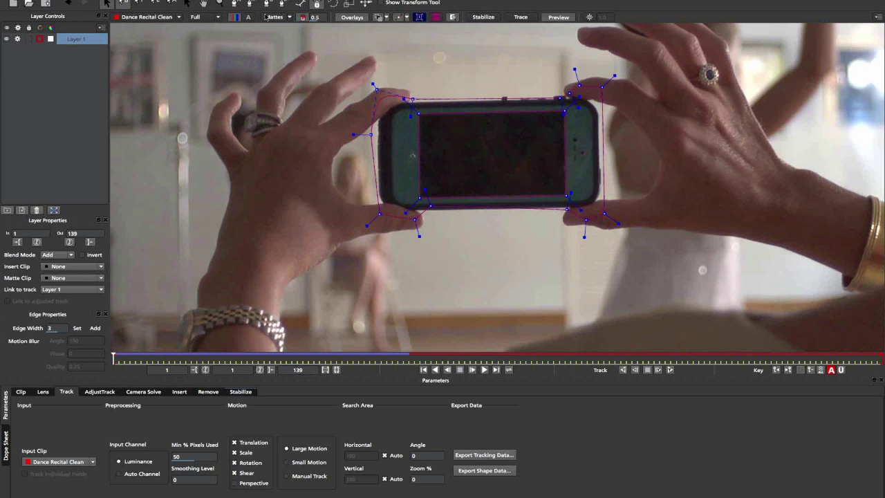
click(269, 16)
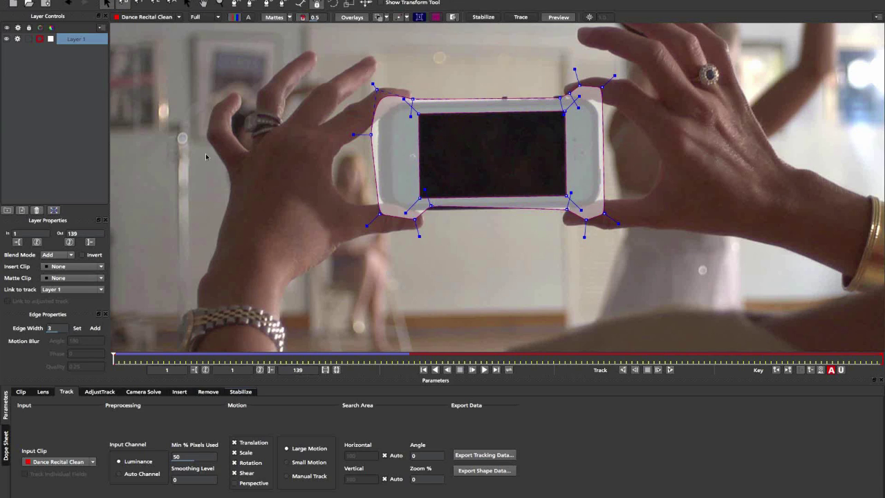
Step: Track Layer 1 forward to the last frame with minimum pixels used set to 90 and the viewer resolution at Half
click(236, 483)
click(188, 458)
text(90)
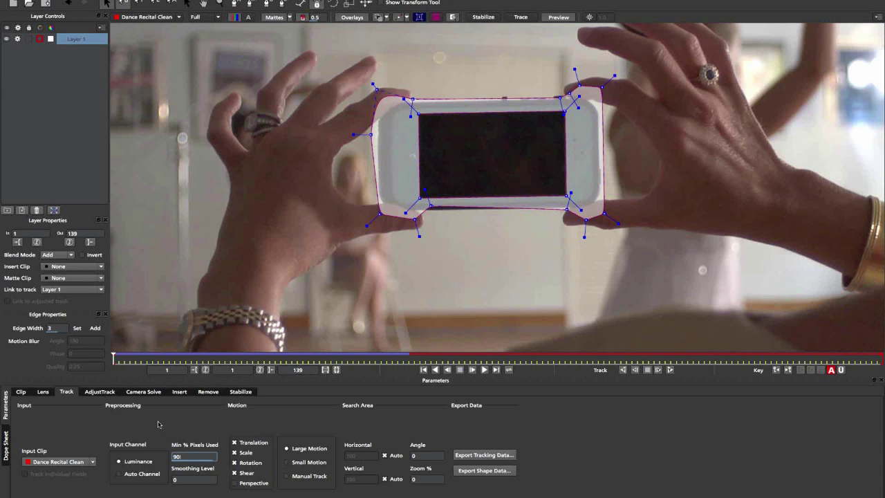
key(Return)
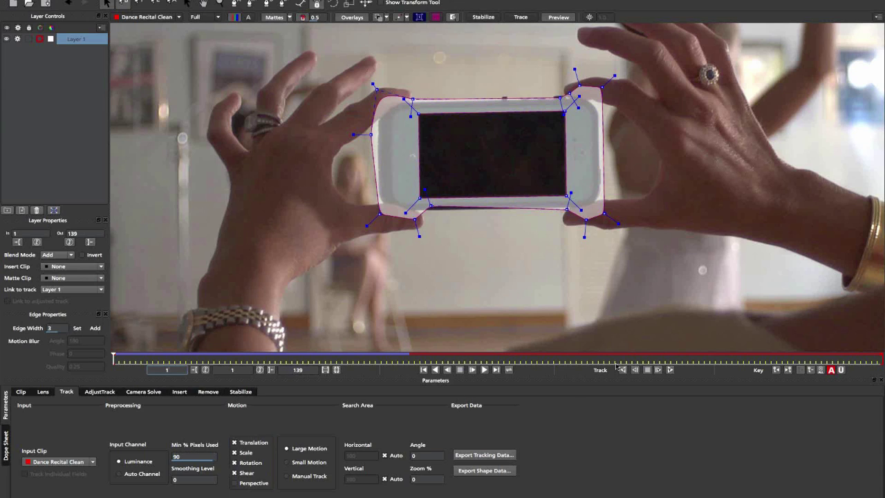
click(201, 15)
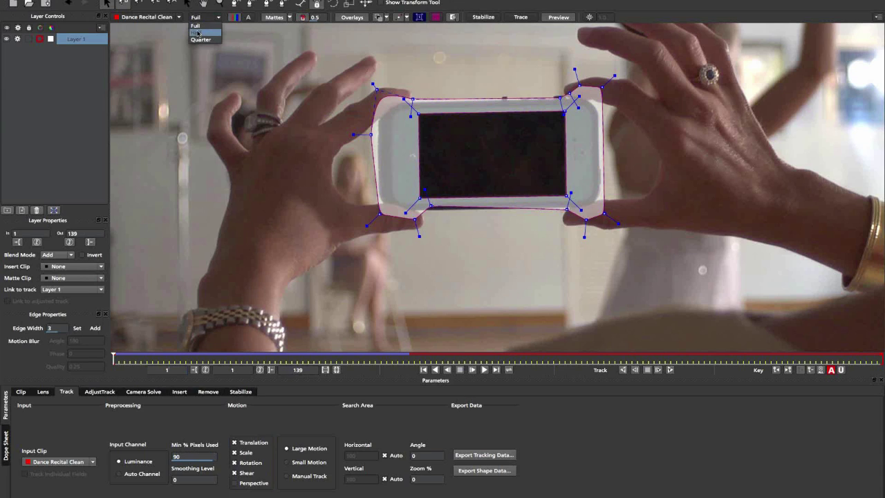
click(199, 24)
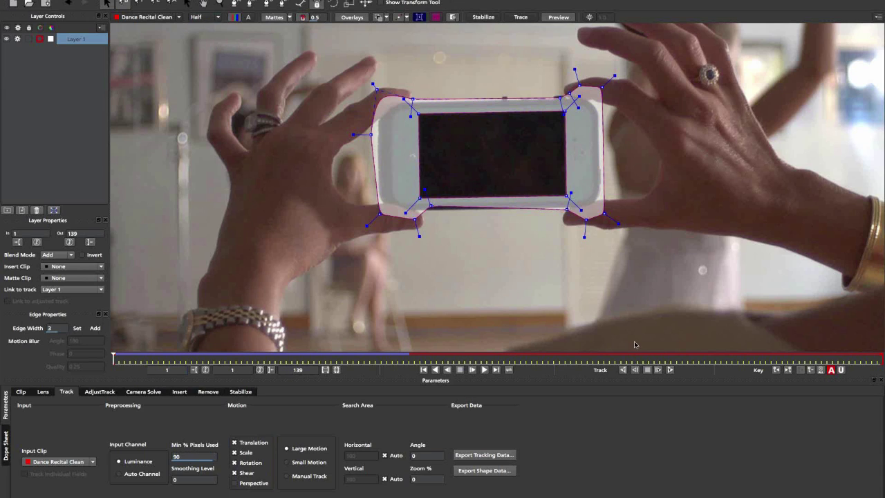
click(669, 370)
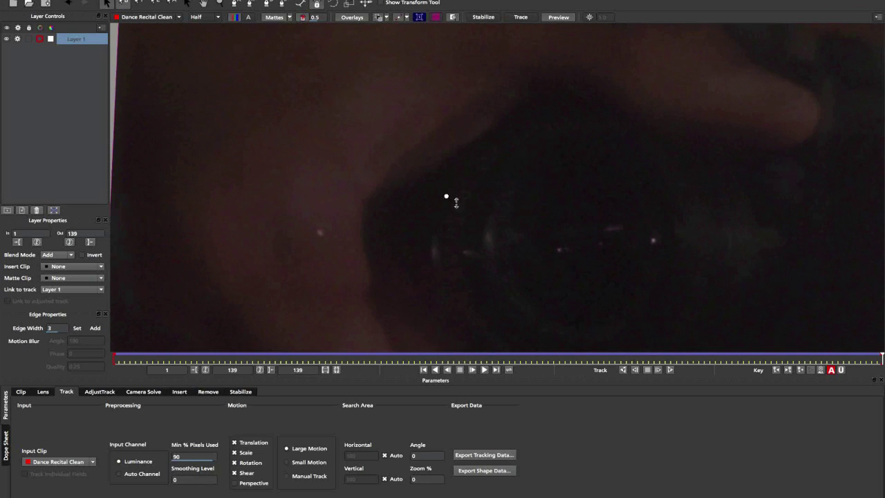
Step: Move back to frame 117 and examine how both splines fit the phone's screen and outer body
key(x)
drag(462, 247, 440, 193)
click(814, 357)
drag(820, 356, 749, 357)
key(Right)
key(Right)
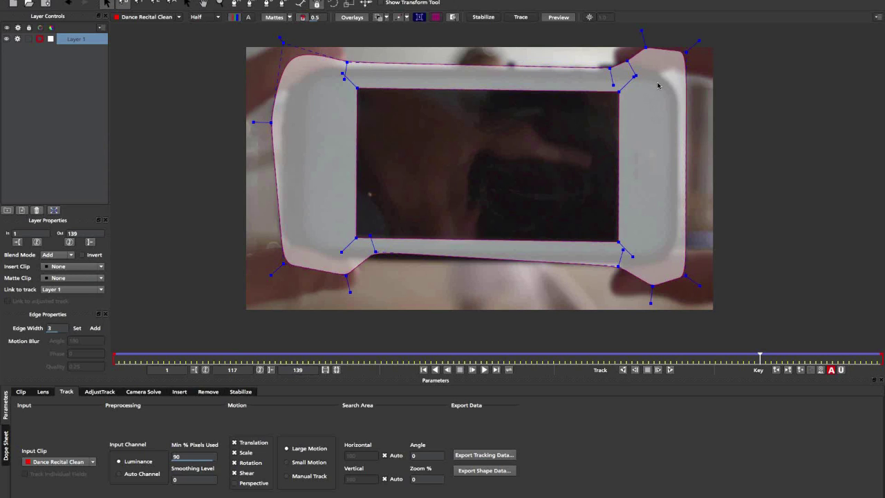
key(z)
drag(434, 215, 449, 182)
key(x)
mouse_move(468, 154)
mouse_down()
mouse_move(478, 168)
mouse_move(472, 159)
mouse_up()
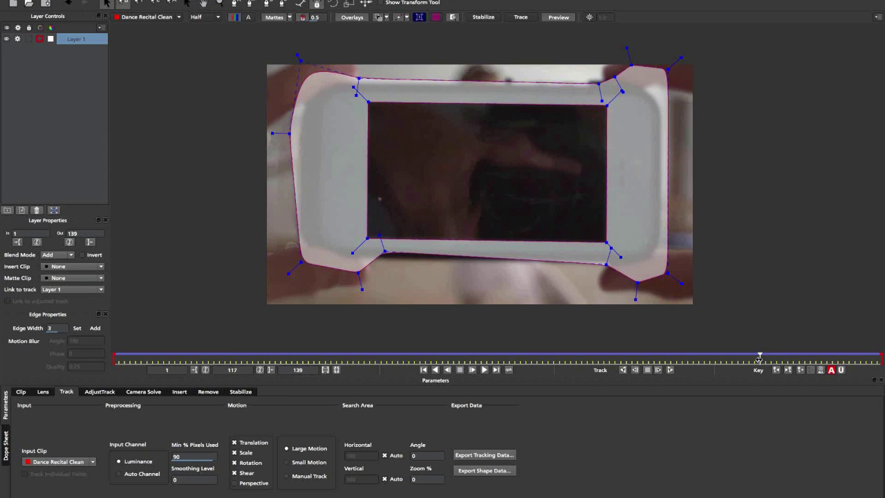
Step: Hide the matte display and turn on the stabilized view of the tracked layer
click(274, 19)
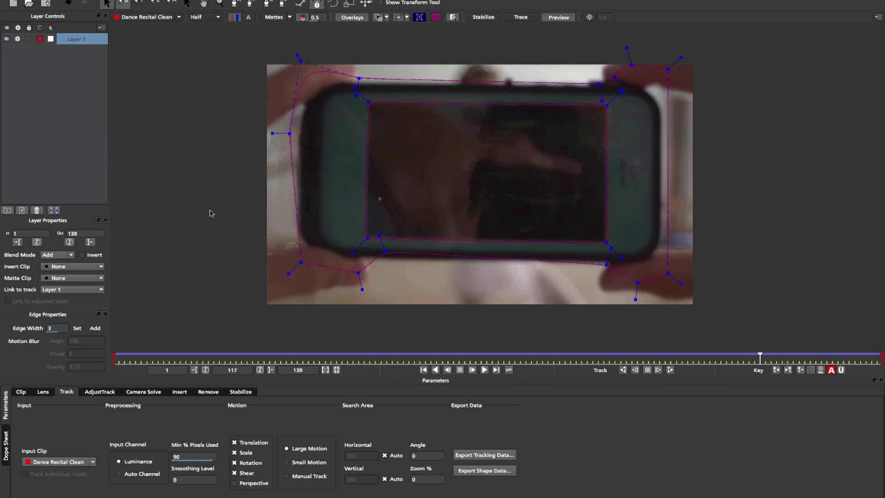
click(276, 18)
click(276, 18)
click(483, 17)
Step: Play the stabilized footage from near the start of the clip and stop to check how steadily the phone holds
click(414, 357)
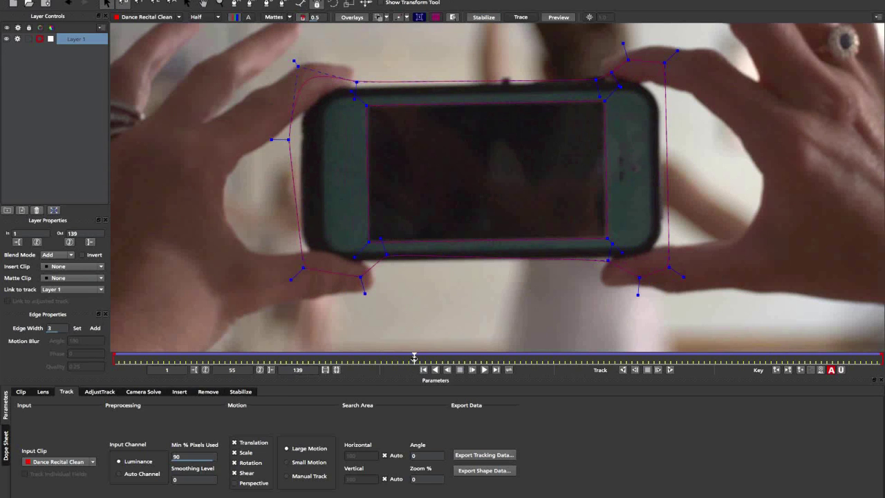
drag(308, 357, 109, 357)
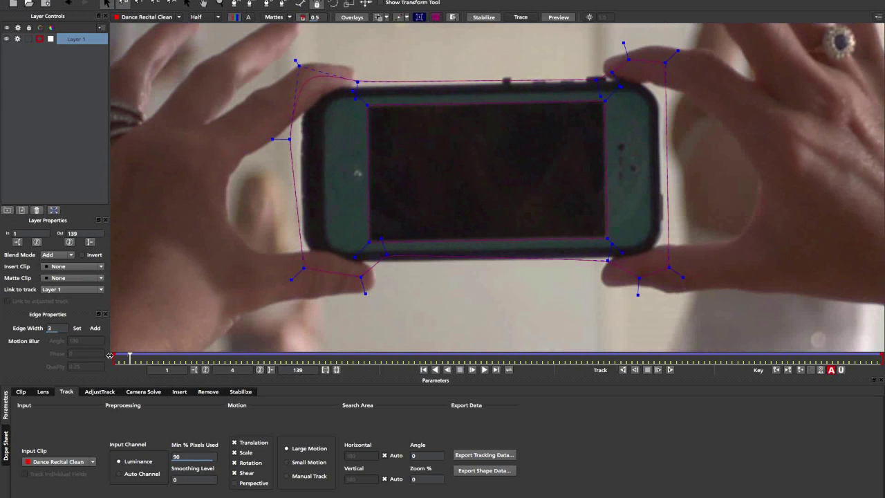
click(485, 370)
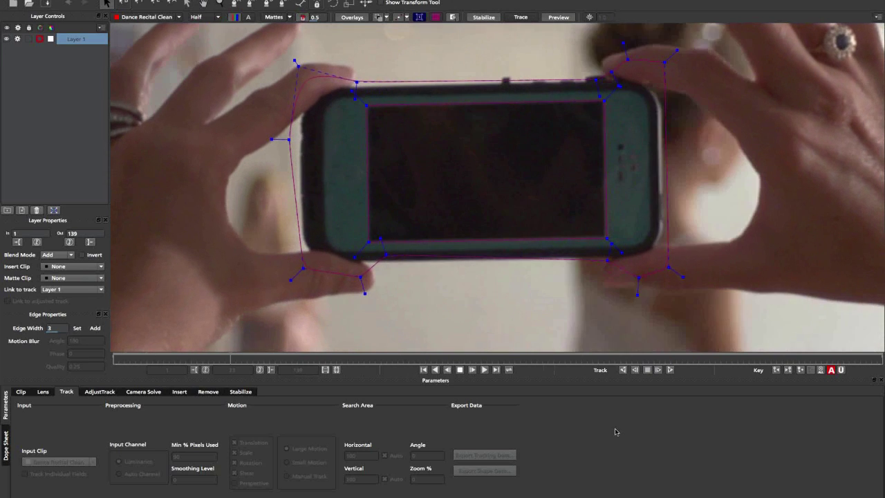
click(460, 370)
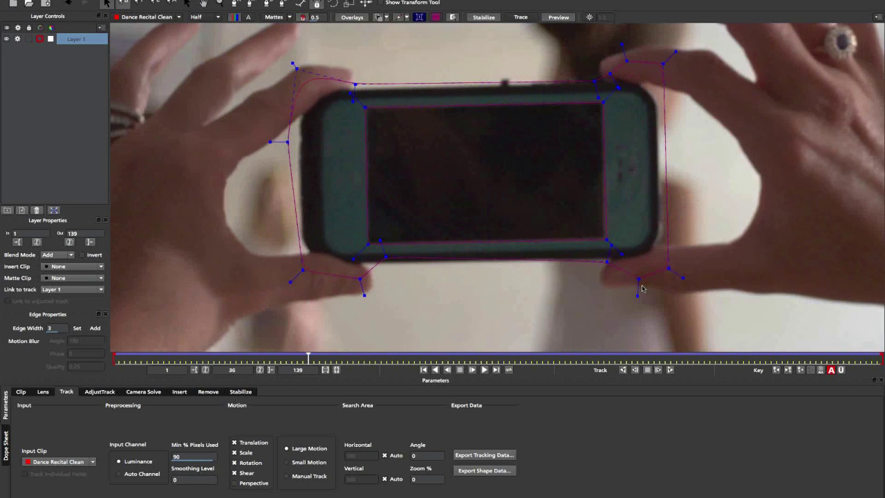
Step: Move to frame 76 and turn on the planar surface and planar grid displays for Layer 1
key(z)
drag(550, 226, 493, 167)
key(x)
click(420, 20)
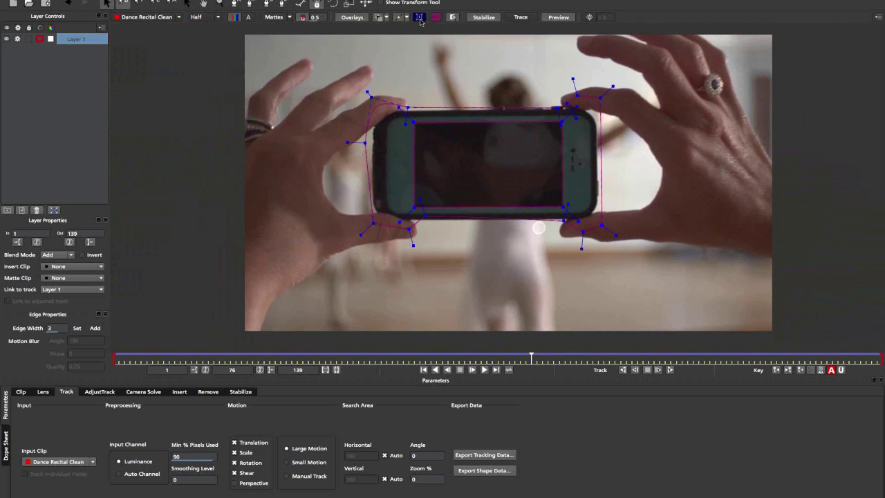
click(419, 20)
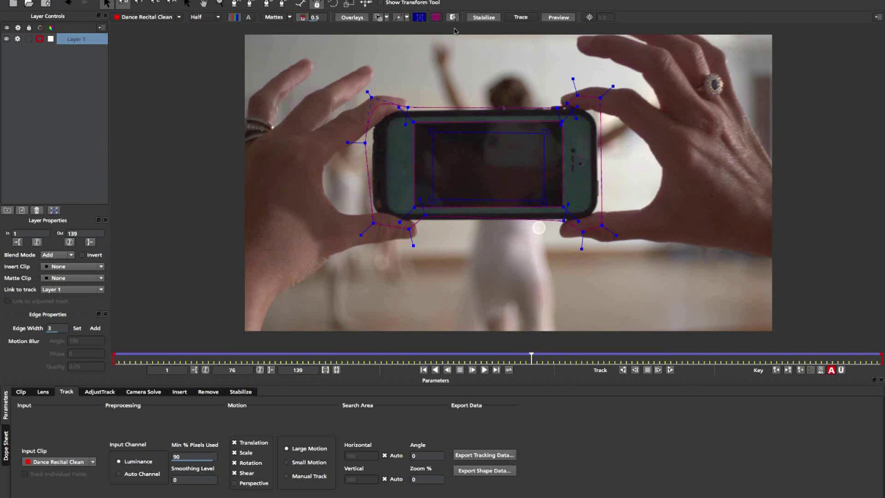
click(436, 16)
key(z)
drag(445, 199, 463, 116)
key(x)
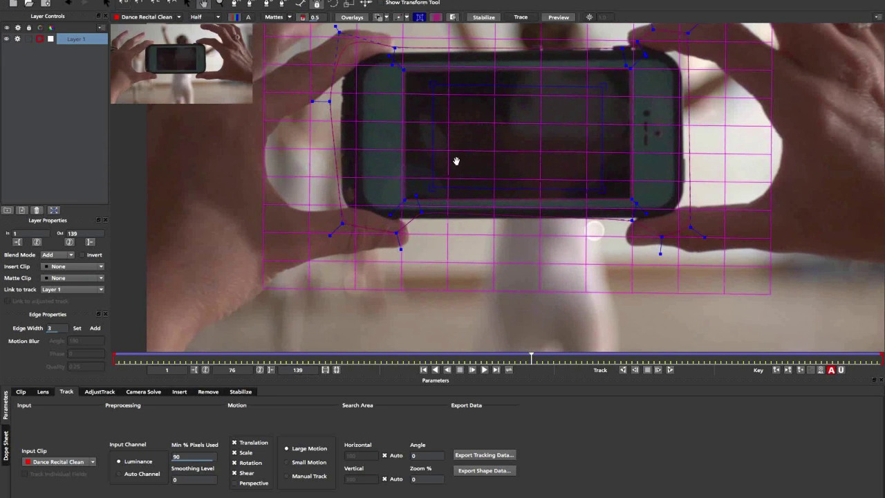
drag(456, 162, 465, 202)
Step: Align the four corners of the planar surface with the corners of the phone's screen
drag(434, 123, 411, 112)
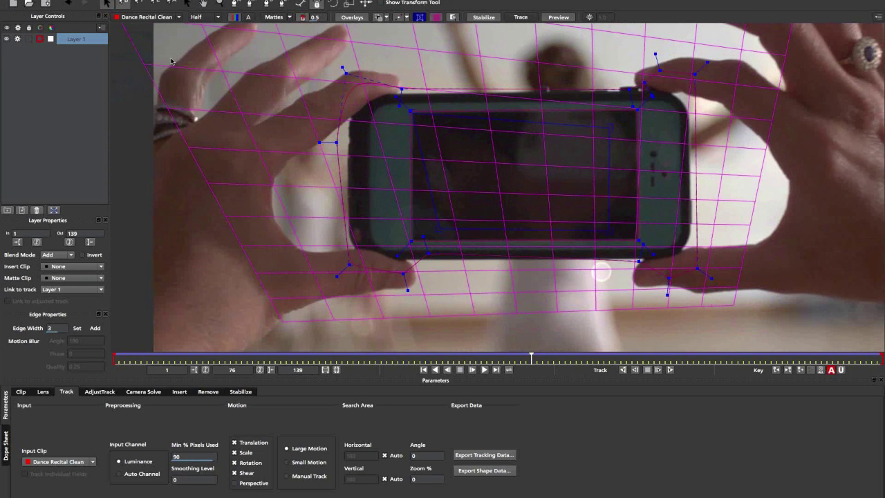
click(556, 18)
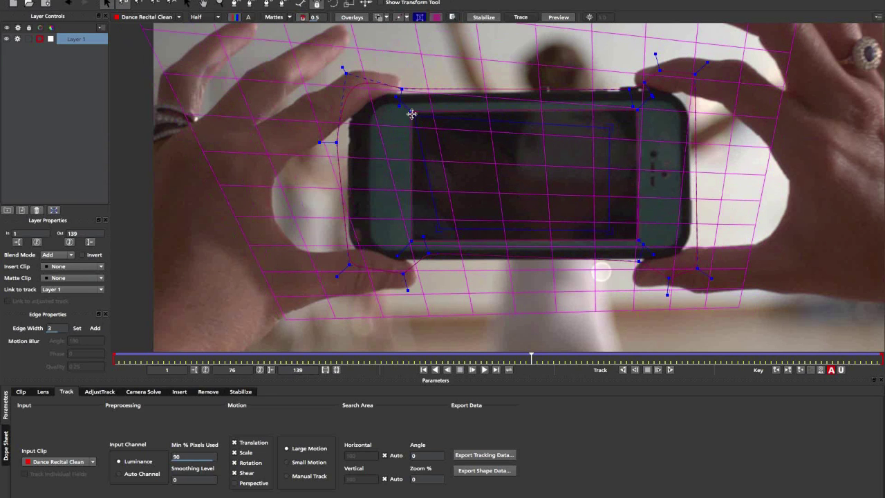
mouse_move(415, 112)
mouse_down()
mouse_move(412, 123)
mouse_move(411, 112)
mouse_up()
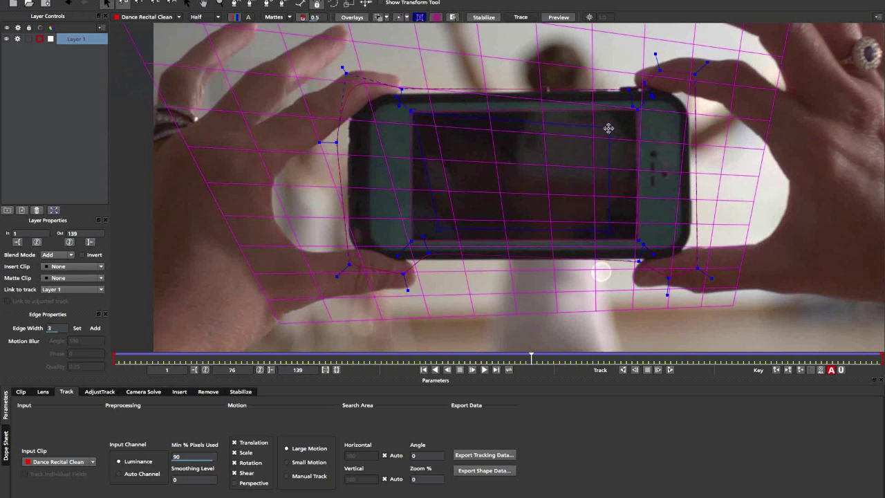
drag(652, 104, 636, 110)
drag(626, 234, 638, 240)
drag(434, 237, 413, 241)
Step: Scrub through the frames to check the aligned surface and grid, and turn off the stabilized view
drag(530, 355, 534, 330)
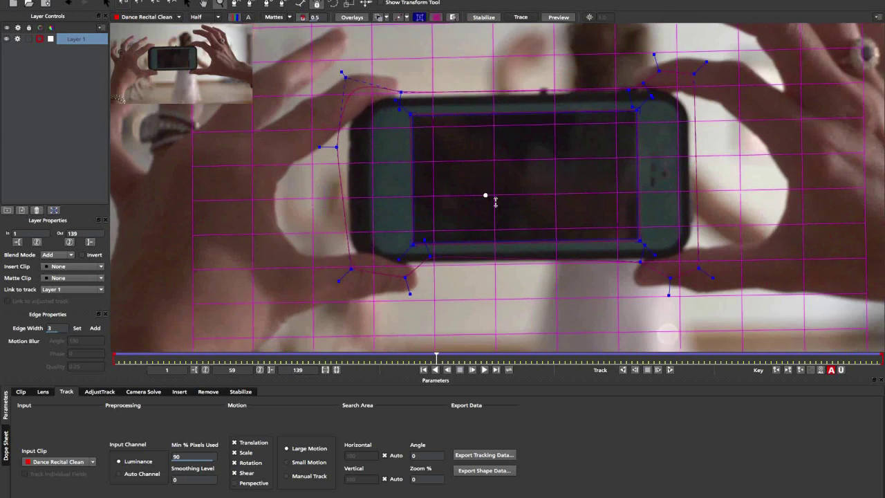
scroll(495, 201, down, 2)
drag(503, 233, 502, 243)
drag(501, 175, 459, 160)
click(482, 18)
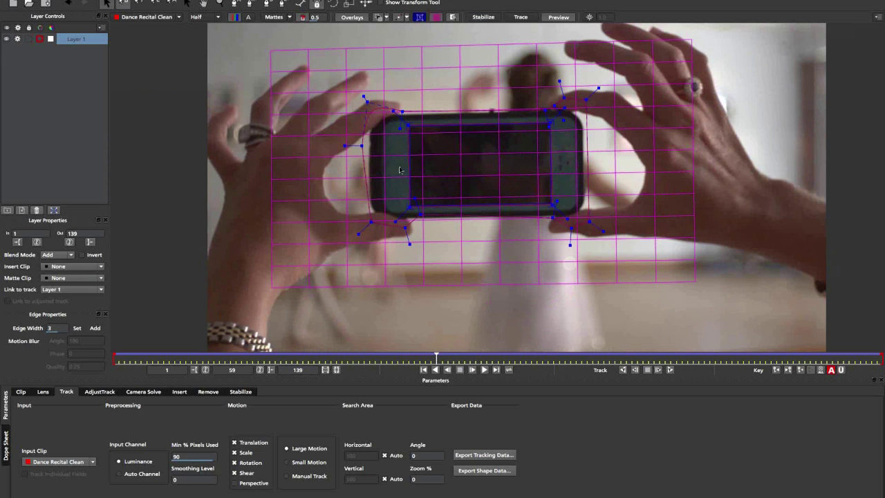
scroll(399, 170, down, 2)
click(174, 356)
drag(166, 357, 138, 354)
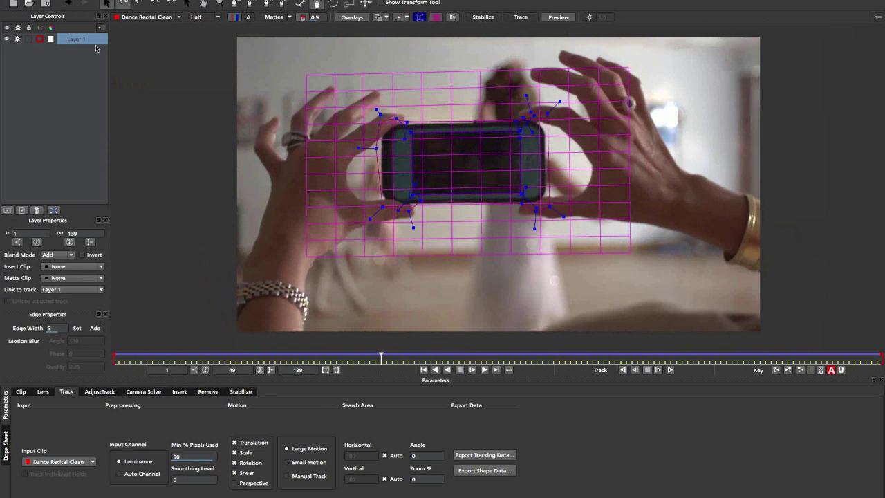
Step: Set Layer 1's insert clip to Logo
click(79, 40)
click(62, 267)
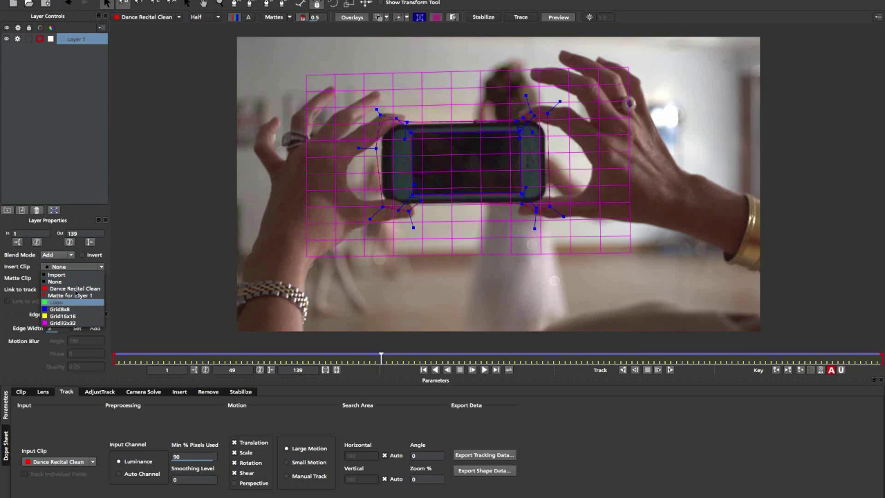
click(73, 302)
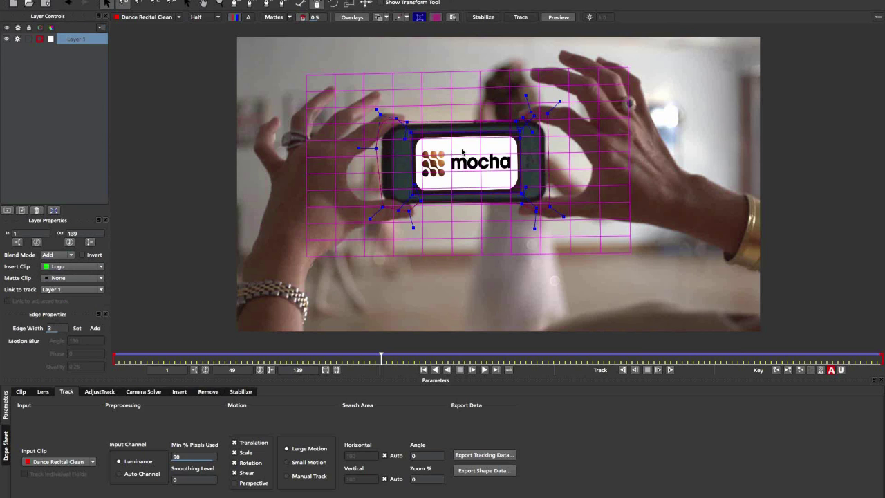
Step: Play the logo insert from frame 1, stop and move to frame 30, and reset Layer 1's insert clip to None
drag(375, 359, 118, 322)
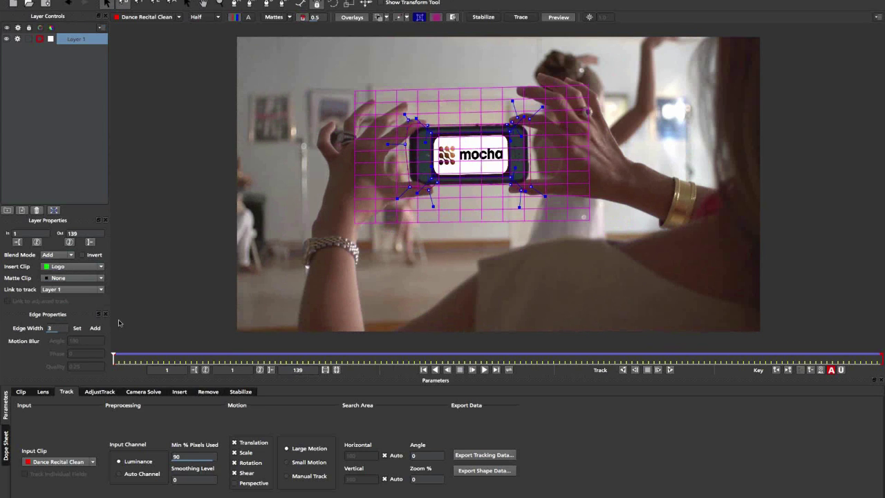
click(485, 371)
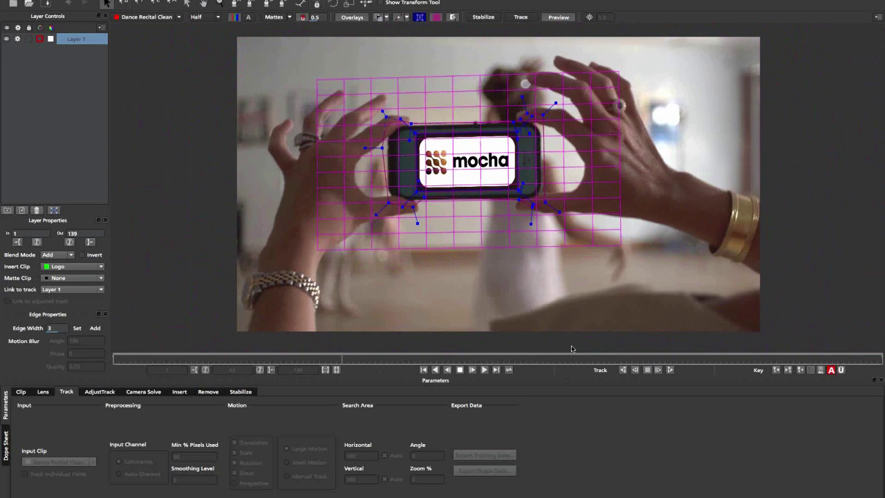
click(459, 370)
drag(217, 358, 274, 356)
click(58, 270)
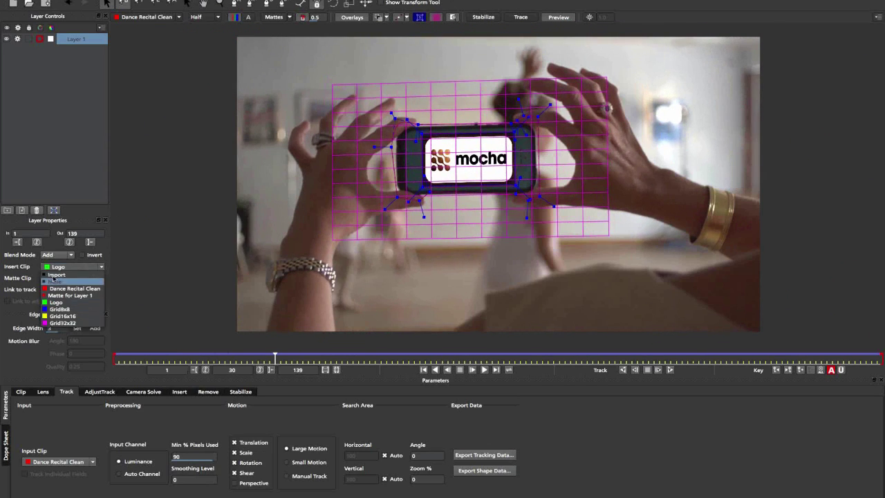
click(56, 278)
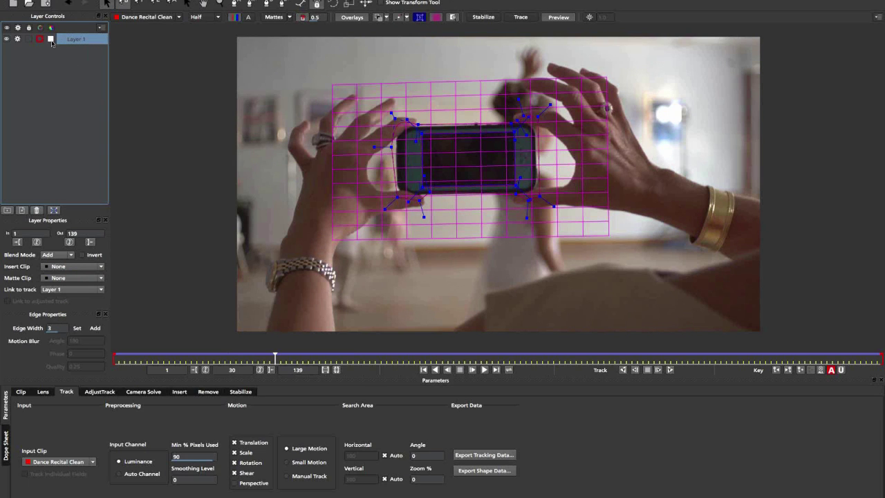
Step: Bring up the AdjustTrack reference points for Layer 1 at frame 30 and scrub forward to examine them
double_click(78, 40)
click(105, 393)
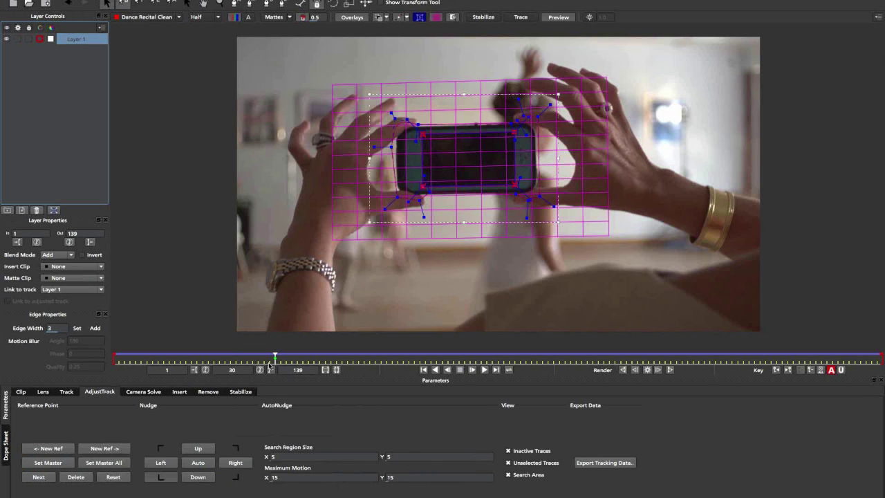
drag(276, 360, 358, 355)
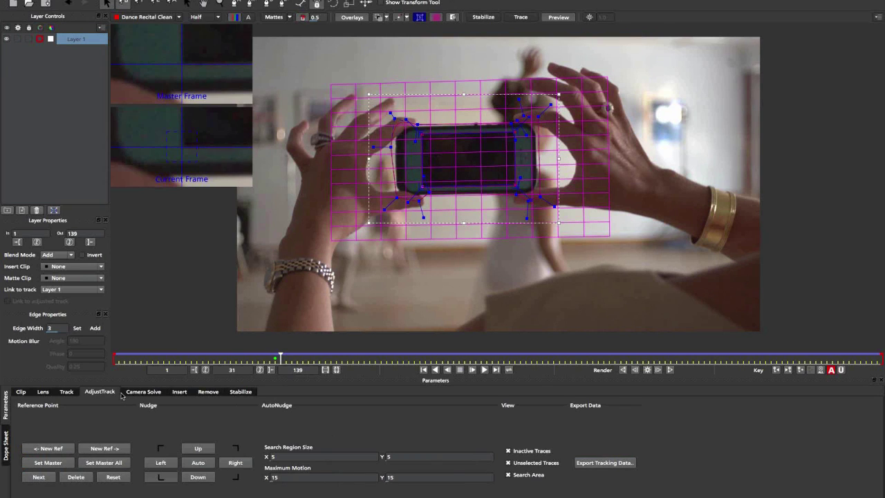
Step: Return to the tracking parameters and open the tracking data export dialog for Layer 1
click(67, 391)
click(484, 455)
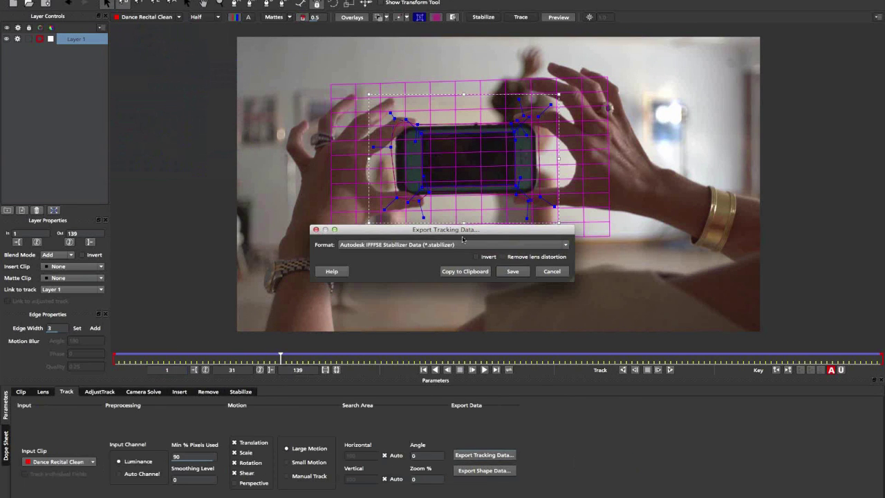
drag(446, 232, 467, 222)
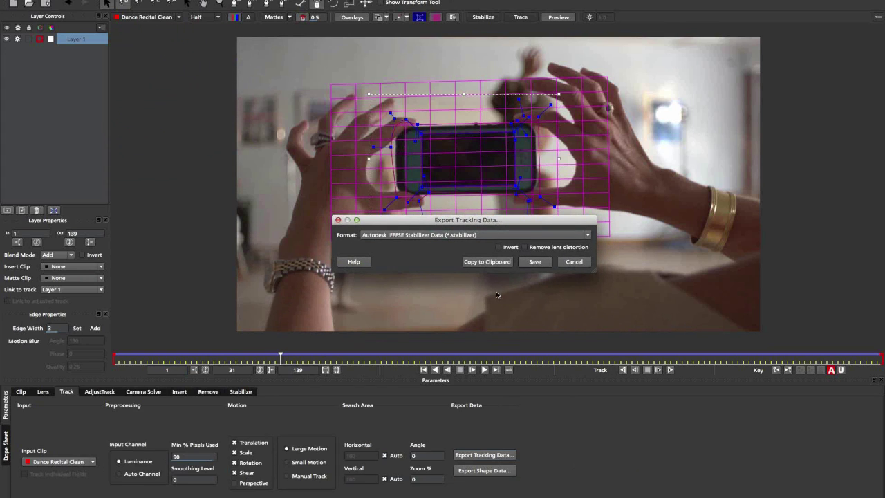
drag(448, 220, 406, 221)
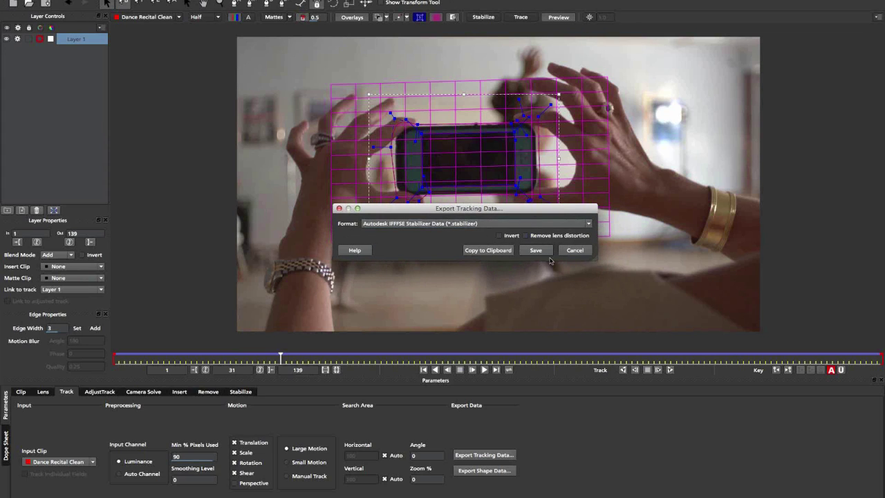
drag(505, 214, 508, 212)
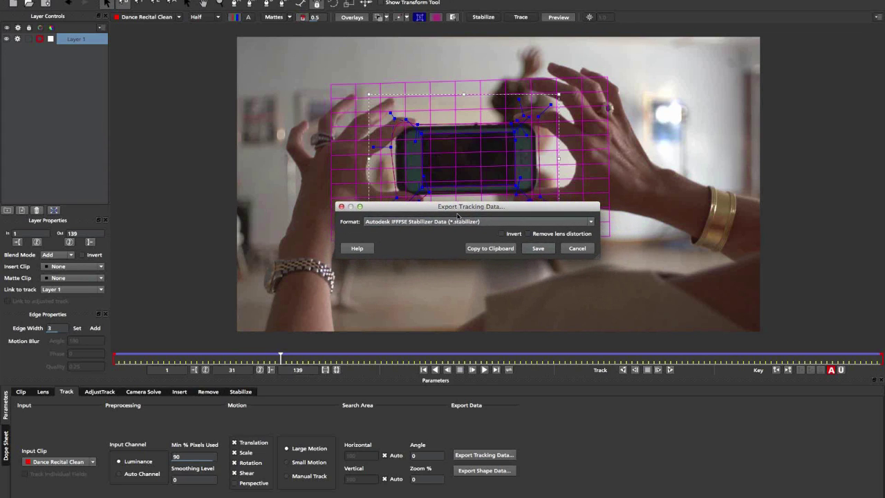
mouse_move(409, 211)
mouse_down()
mouse_move(425, 216)
mouse_move(407, 221)
mouse_up()
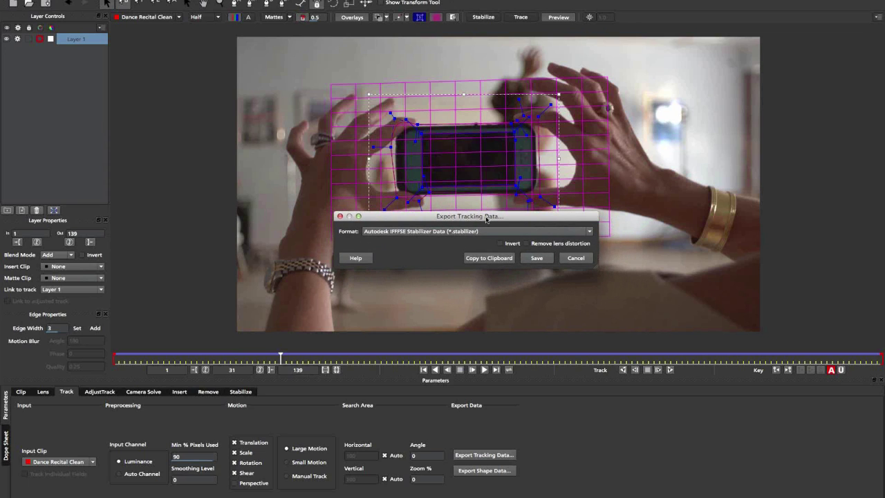
drag(487, 220, 491, 216)
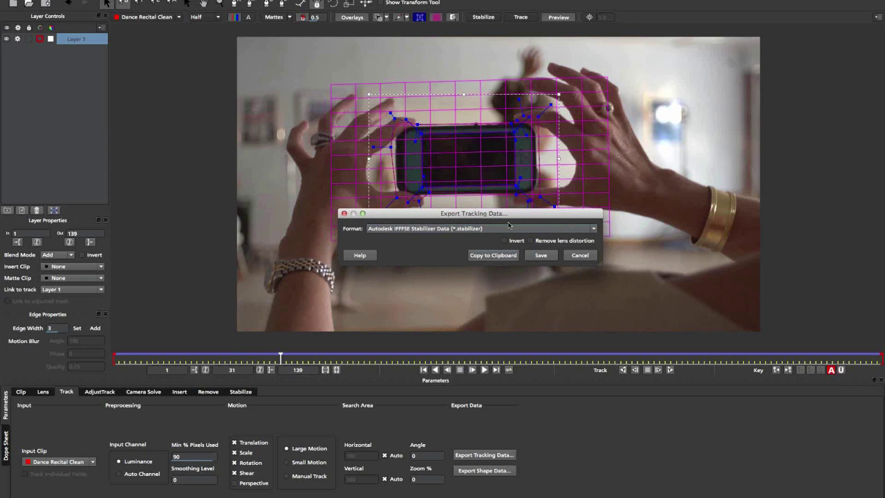
Step: Review the available export formats and keep Autodesk IFFFSE Stabilizer Data (*.stabilizer) as the tracking data format
click(395, 229)
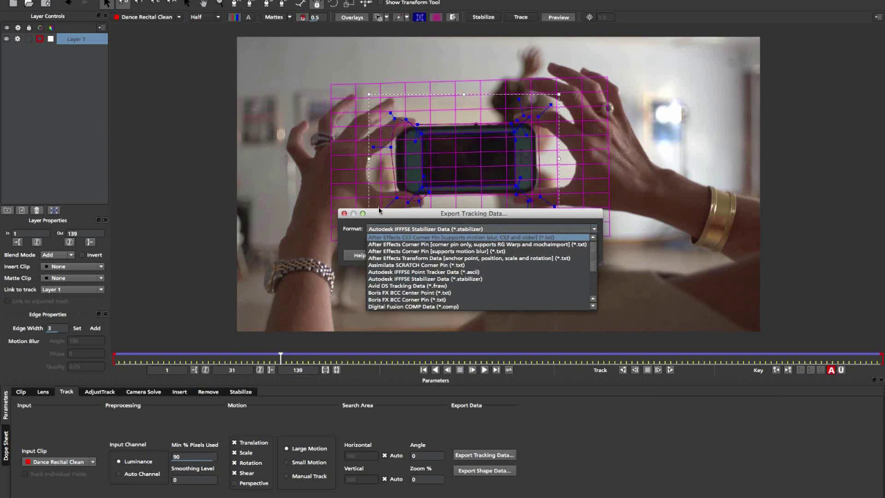
drag(379, 211, 367, 191)
click(456, 209)
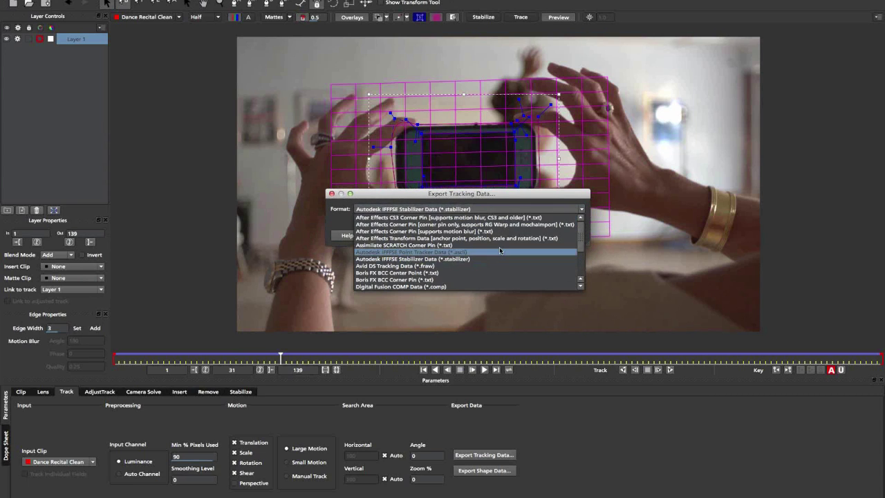
click(368, 209)
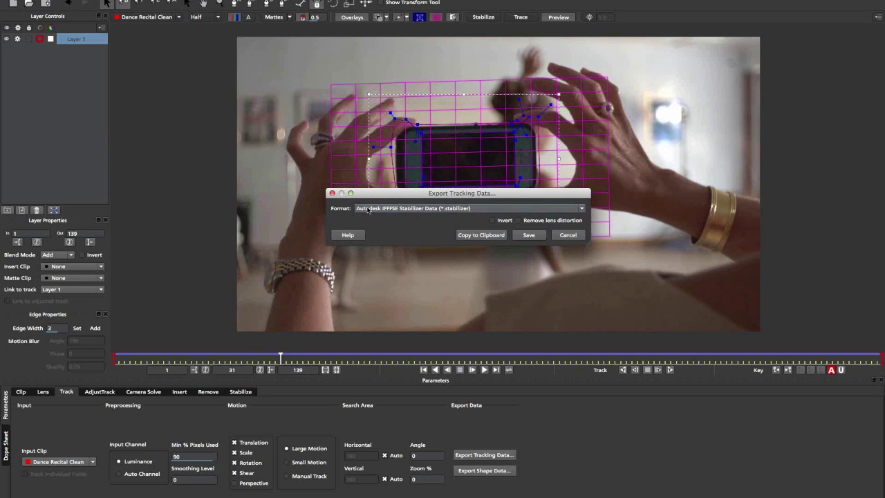
click(460, 210)
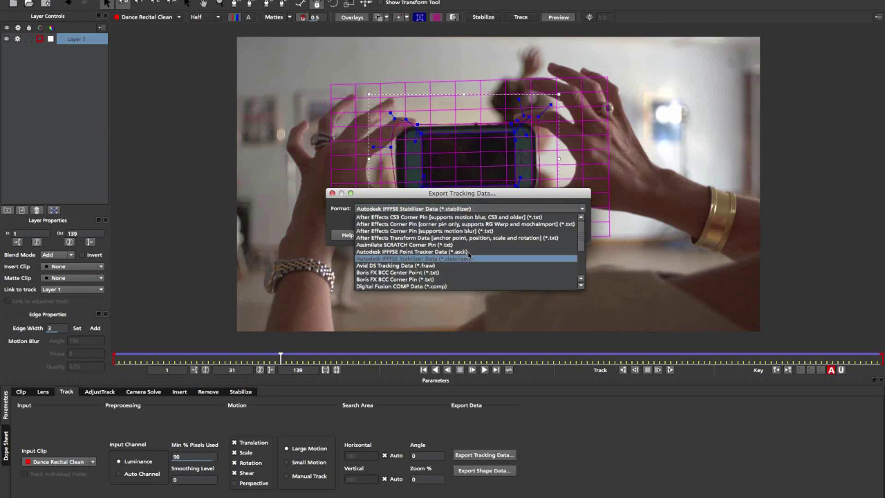
key(Up)
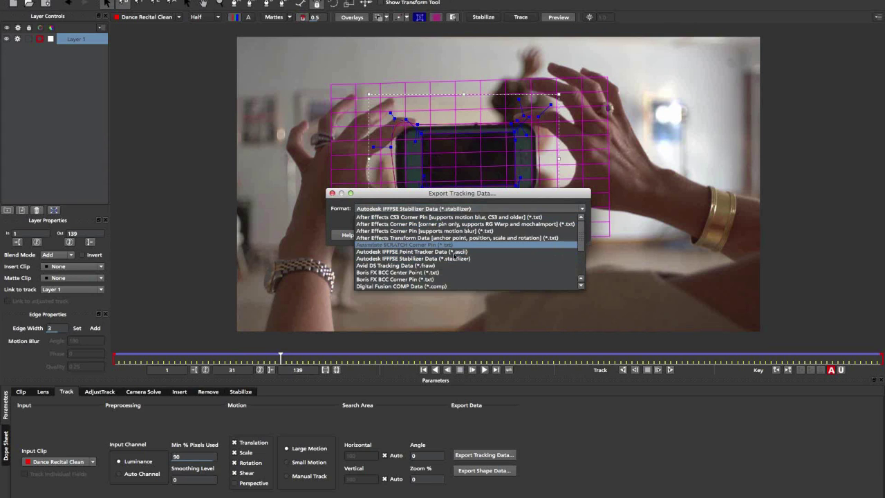
drag(404, 194, 401, 194)
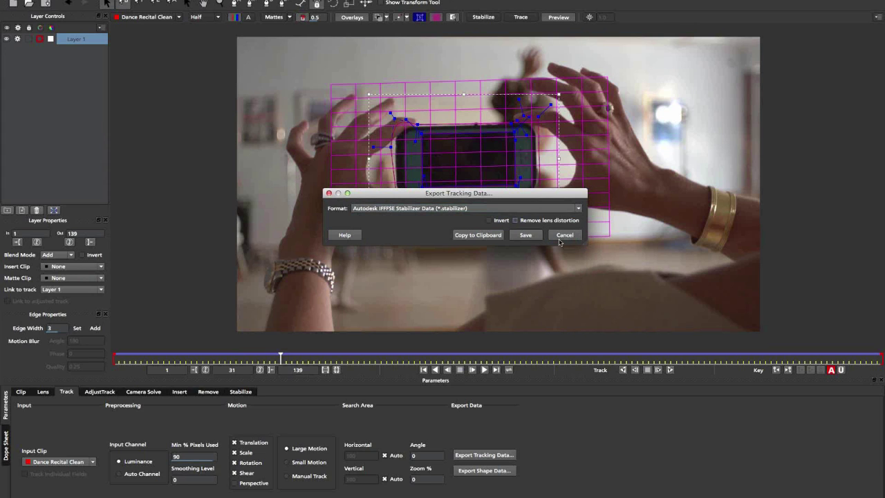
Step: Save the exported tracking data to the Desktop as track1
click(525, 235)
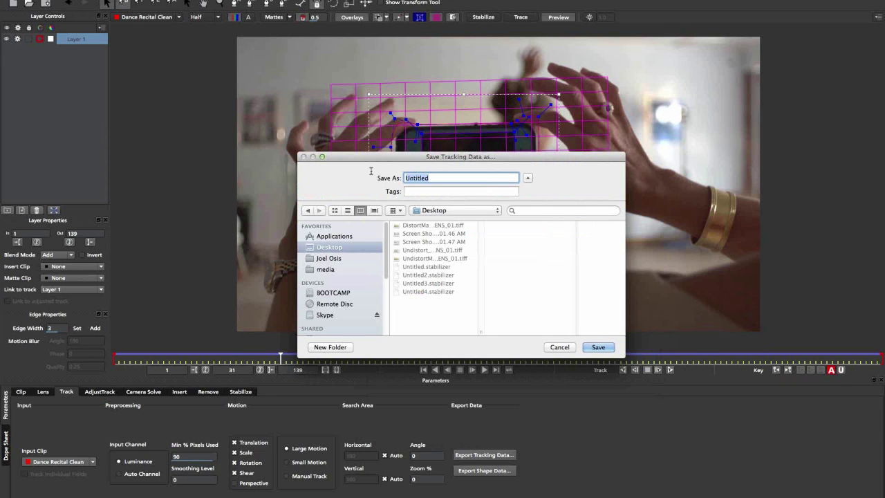
text(track1)
click(598, 347)
Step: Switch to Autodesk Smoke and open the Dance Recital Clean clip in ConnectFX
key(super+Tab)
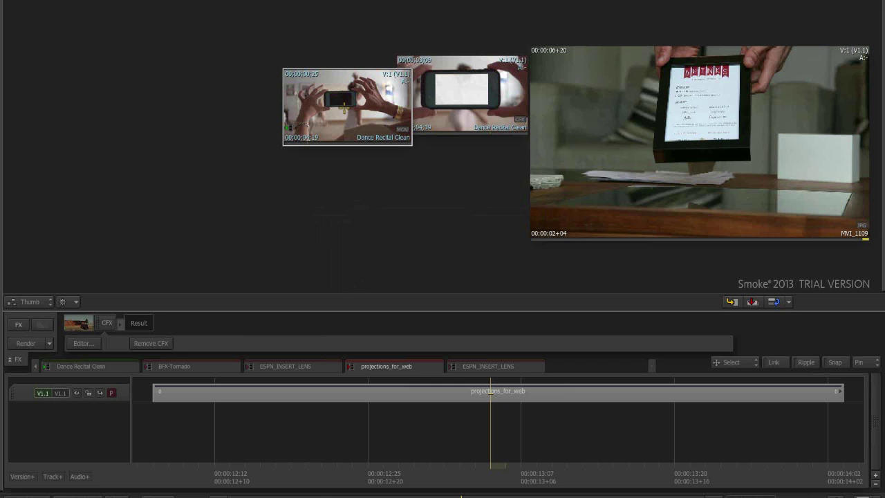
right_click(344, 108)
click(358, 130)
drag(368, 132, 438, 205)
key(alt+2)
drag(304, 278, 166, 277)
click(19, 326)
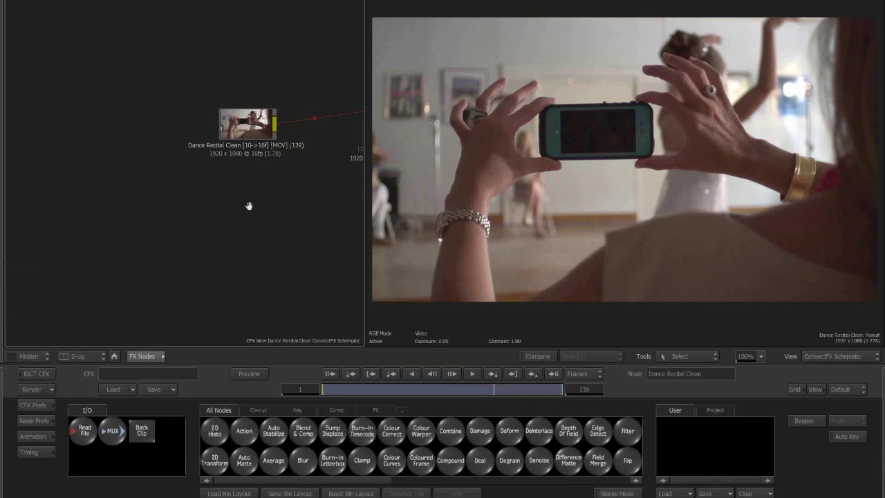
Step: Show only the ConnectFX schematic and insert an Action node between the Dance Recital Clean clip and the CFX output
drag(249, 206, 241, 229)
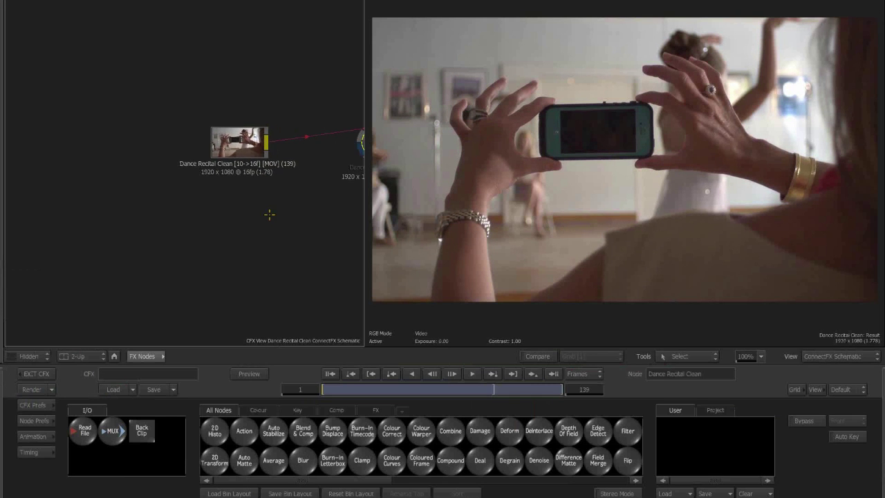
key(alt+1)
drag(333, 292, 283, 236)
drag(390, 217, 409, 260)
drag(332, 94, 258, 132)
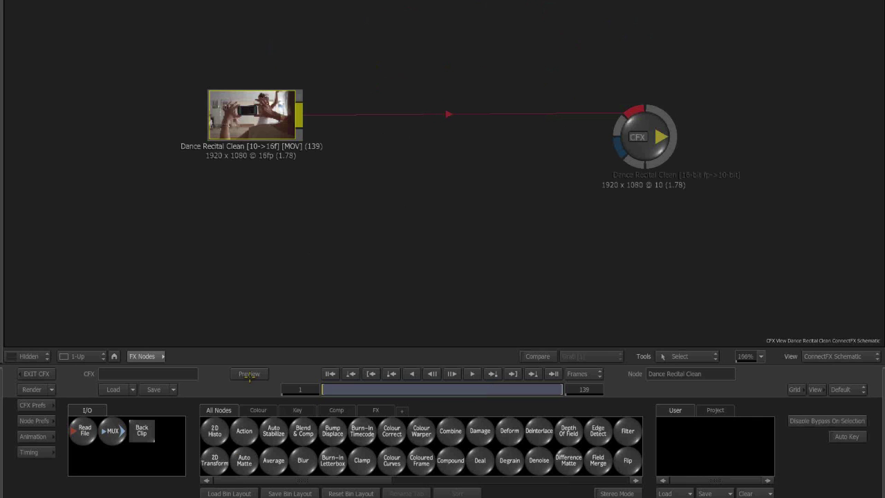
drag(245, 430, 441, 111)
double_click(443, 109)
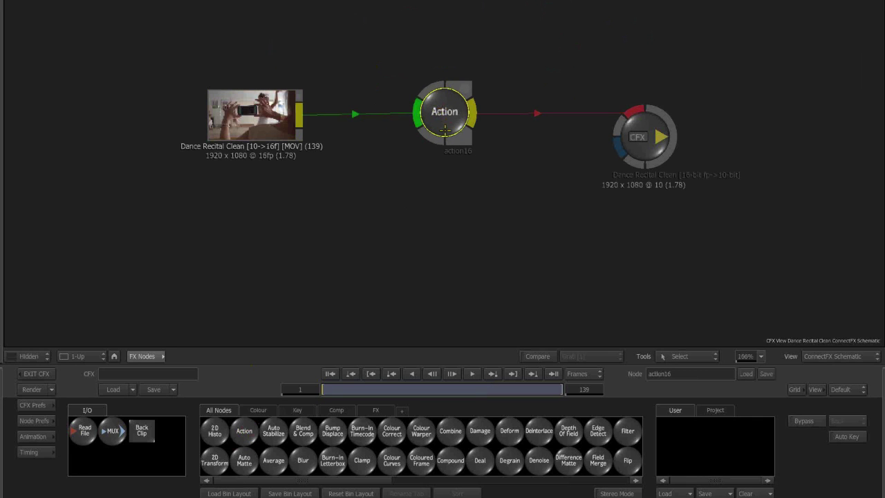
Step: Load Screen Shot 2014-03-13 at 9.01.47 AM from the Desktop and place it below the Dance Recital Clean clip
click(67, 422)
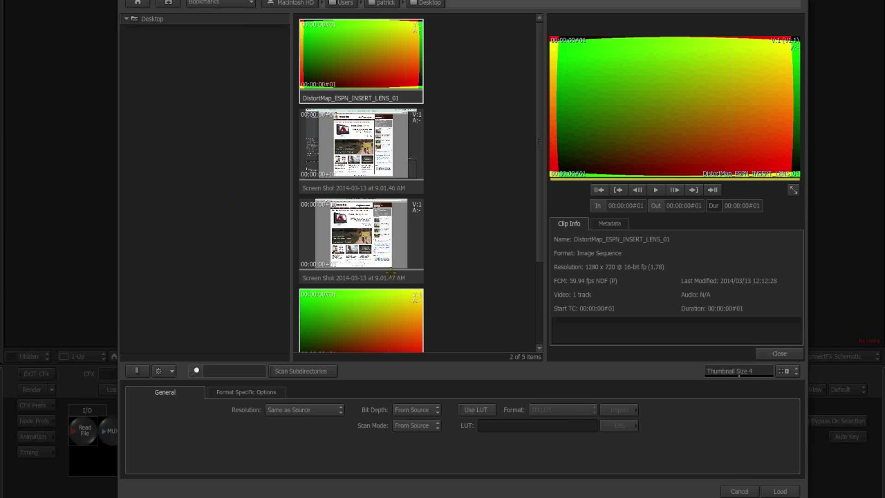
click(361, 234)
click(780, 492)
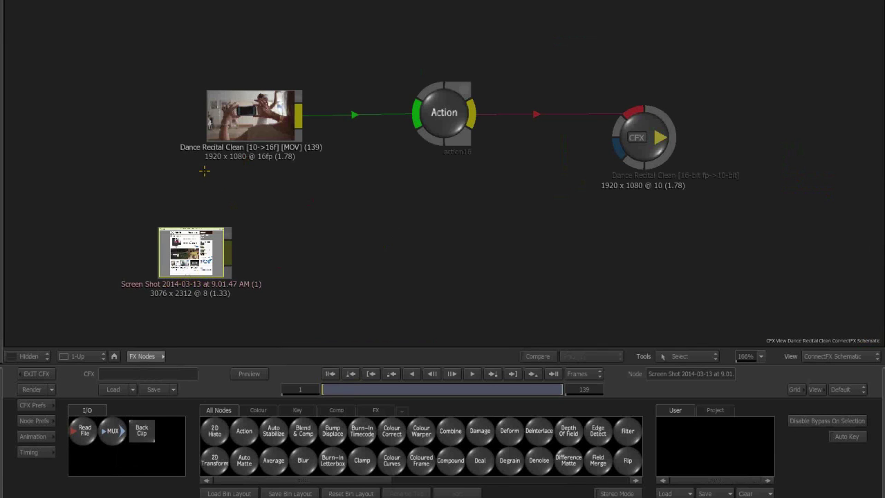
drag(208, 242, 217, 236)
Step: Examine the loaded website screen shot from the spotlight banner to the page footer and return to the schematic
key(F4)
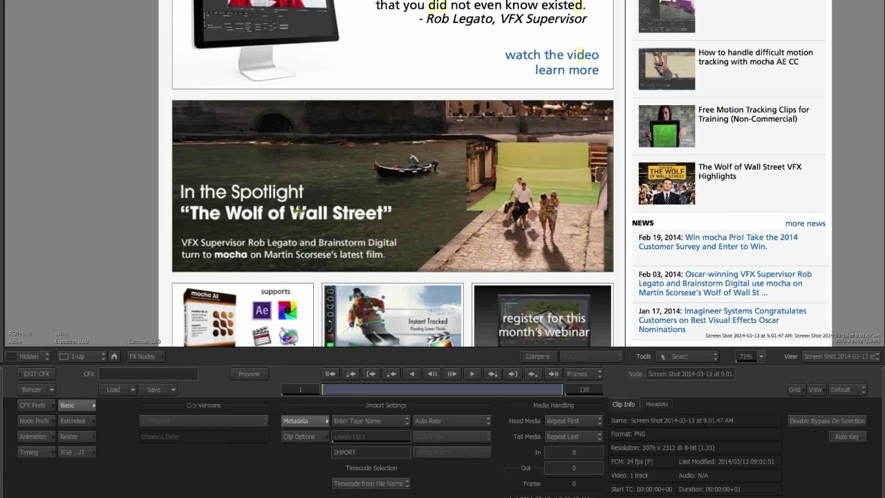
drag(412, 181, 399, 162)
drag(399, 161, 441, 166)
drag(377, 129, 386, 129)
drag(386, 128, 384, 213)
drag(494, 194, 402, 160)
scroll(402, 160, down, 5)
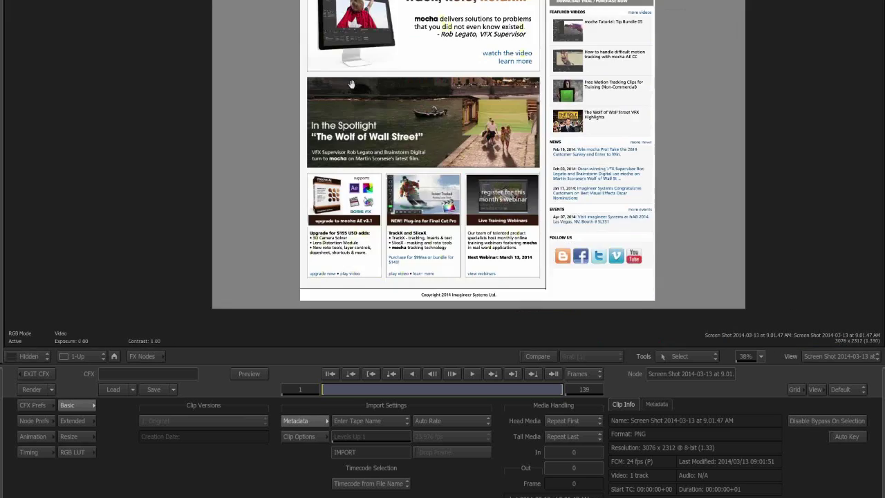
drag(394, 117, 488, 254)
key(Escape)
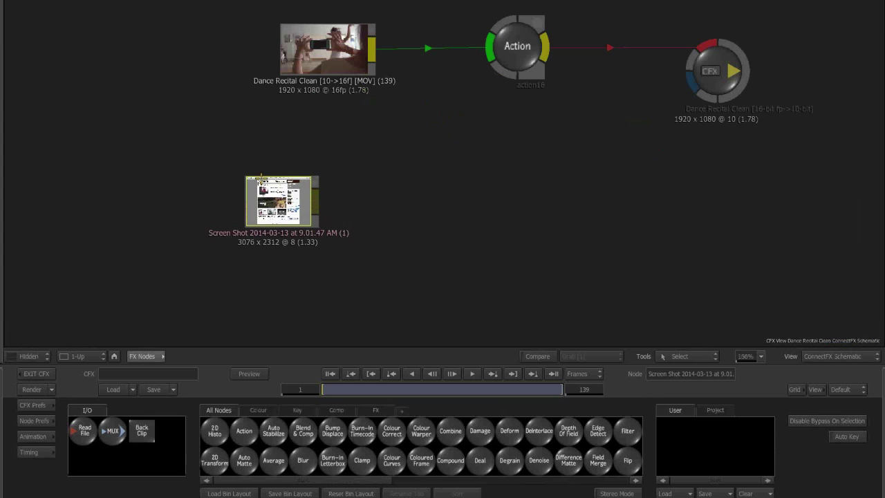
Step: Rearrange the screen shot and Action nodes, then connect the screen shot to Action through a new media input
drag(278, 199, 258, 188)
click(546, 65)
drag(546, 62, 562, 45)
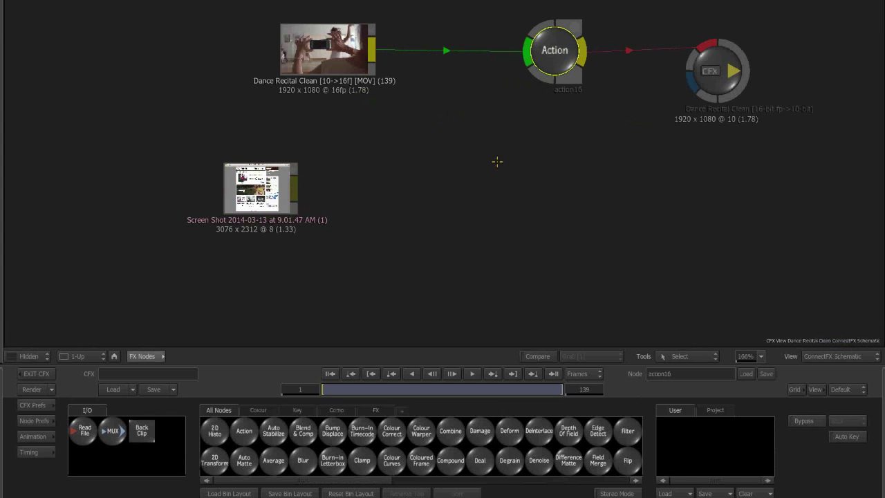
key(n)
drag(480, 120, 396, 218)
click(561, 47)
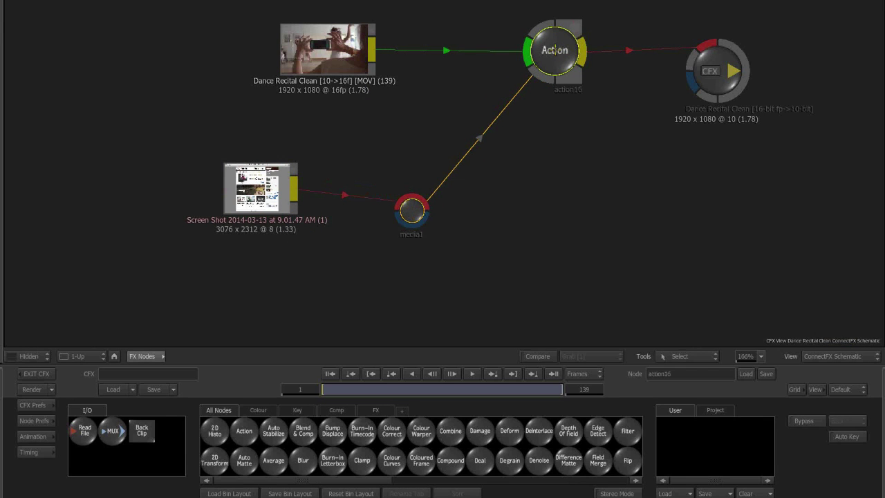
Step: Open the schematic inside the Action node, bring up image1's settings and place it below axis1
drag(461, 295, 404, 283)
key(F4)
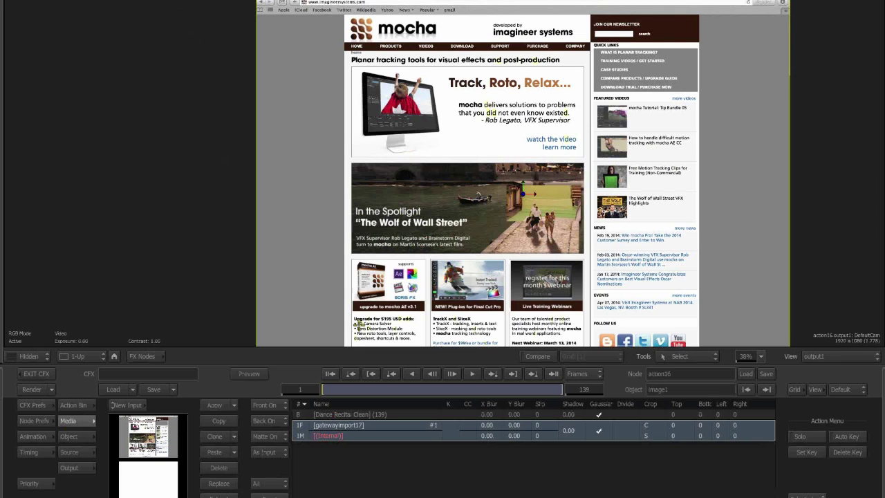
key(Escape)
drag(457, 210, 472, 196)
mouse_move(406, 174)
mouse_down()
mouse_move(399, 186)
mouse_move(412, 185)
mouse_up()
double_click(411, 184)
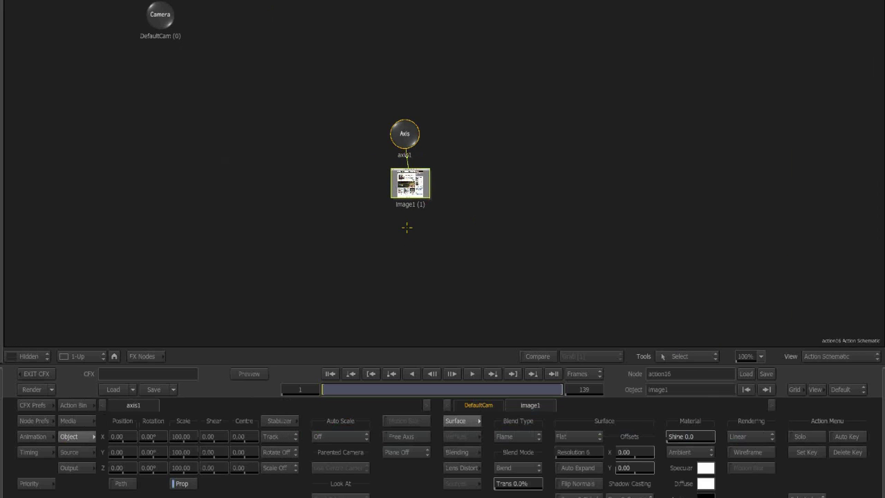
mouse_move(418, 191)
mouse_down()
mouse_move(412, 205)
mouse_move(427, 211)
mouse_move(412, 202)
mouse_up()
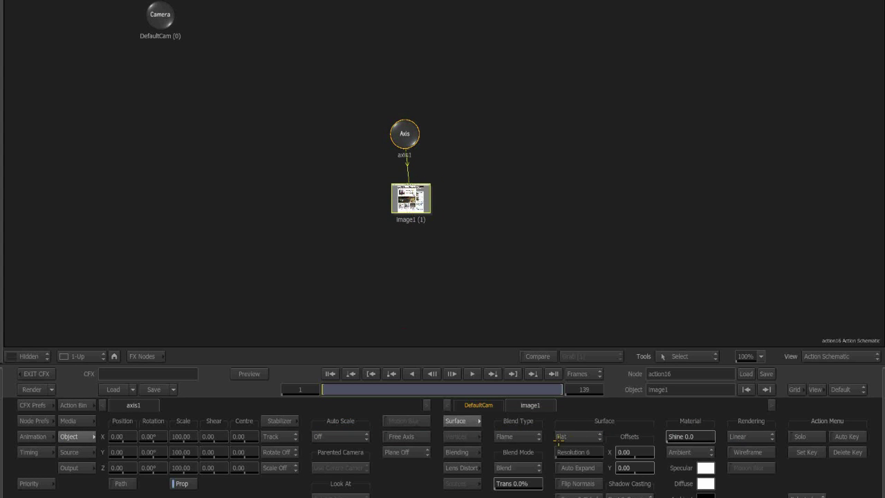
Step: Set image1's surface to Bilinear and open the stabilizer for its vertices
click(558, 436)
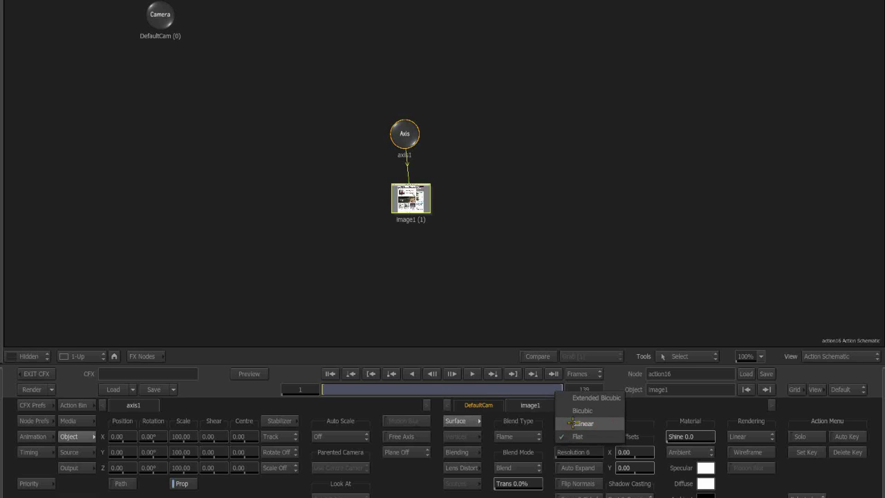
click(584, 423)
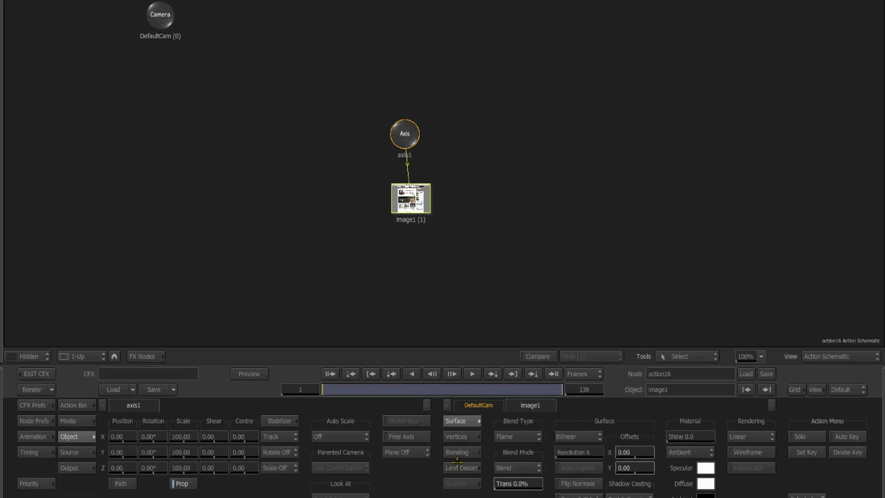
click(456, 438)
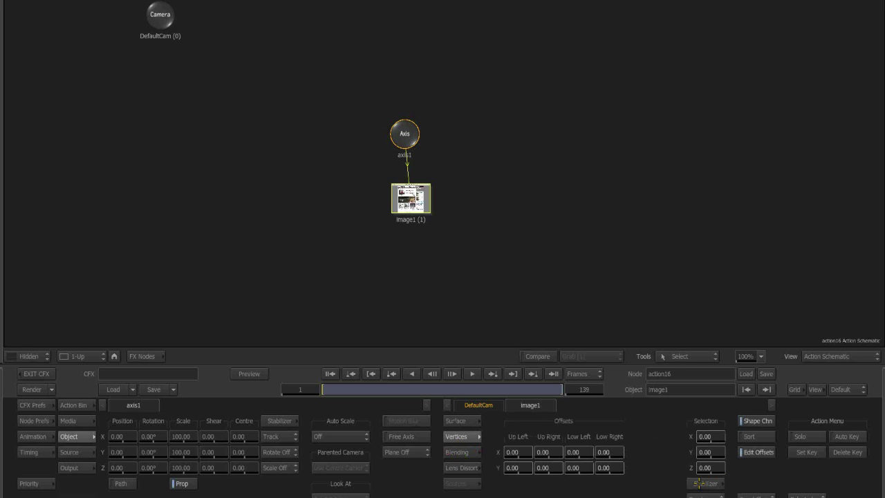
click(705, 483)
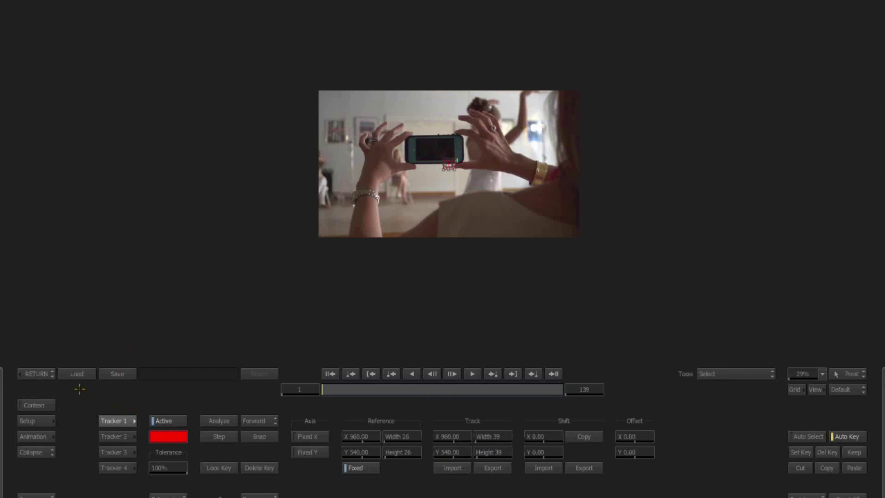
Step: Load the track1 stabilizer file from the Desktop for image1's corner trackers
click(78, 373)
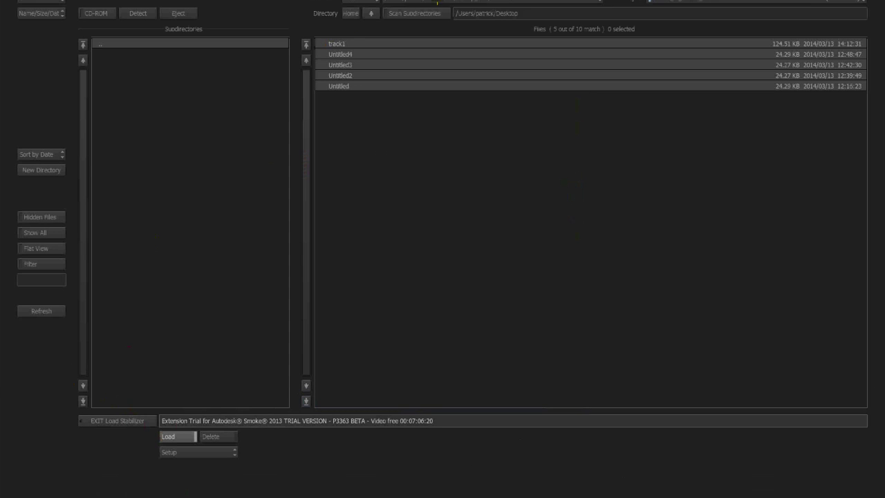
click(407, 2)
click(405, 9)
click(102, 44)
click(108, 65)
double_click(334, 43)
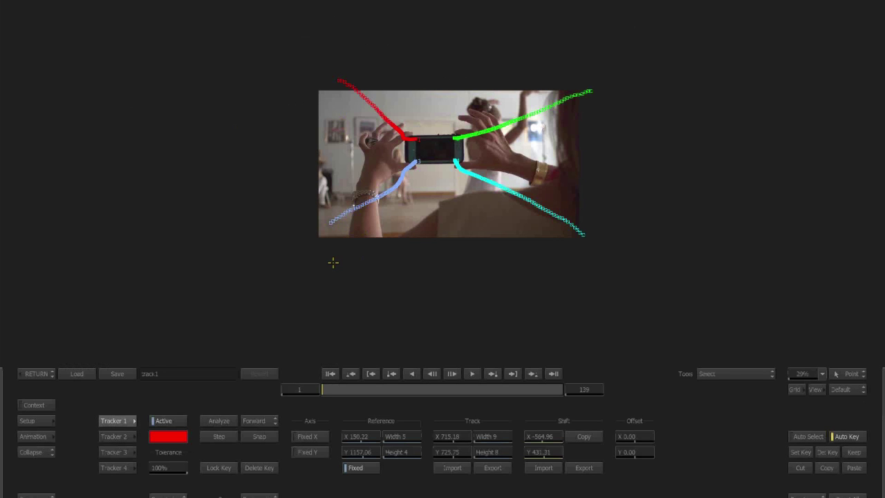
Step: Check the four corner tracks against the phone screen by moving through the footage to frame 35
drag(443, 248, 494, 235)
drag(423, 216, 450, 297)
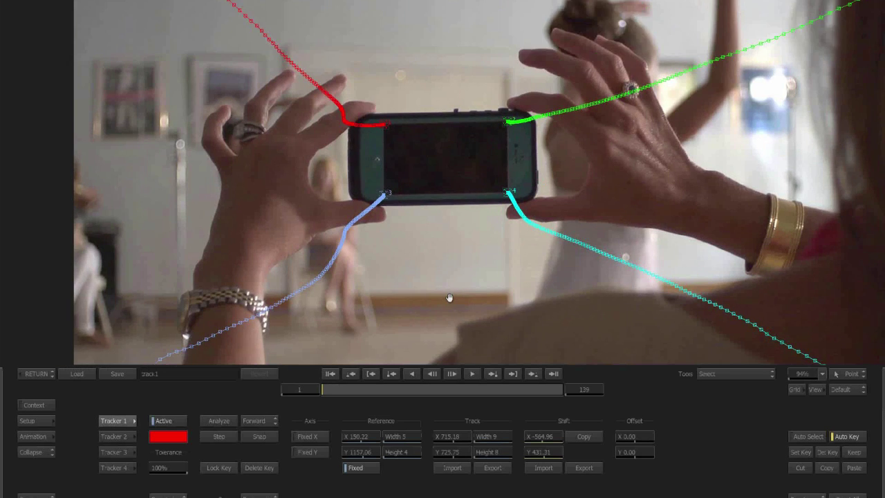
drag(328, 390, 429, 381)
click(432, 373)
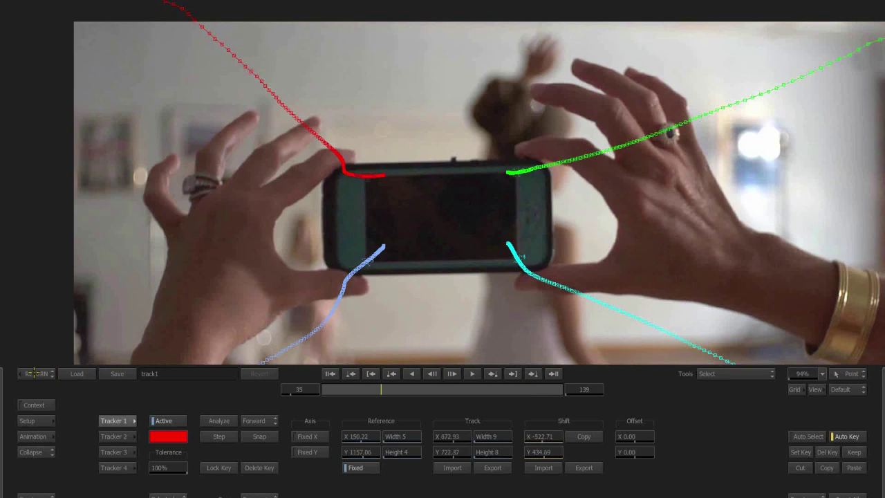
Step: Leave the stabilizer for the Action schematic, deselect all nodes and display the Action node bin
click(34, 373)
click(421, 254)
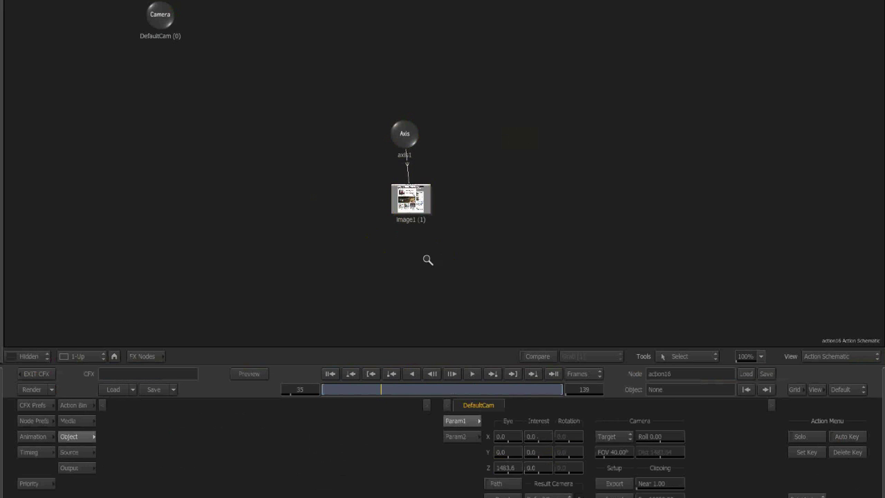
scroll(429, 258, up, 1)
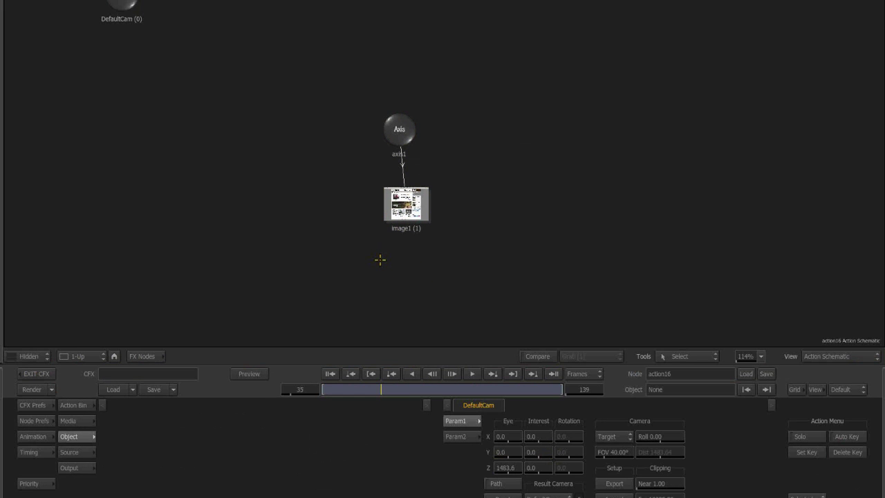
click(74, 405)
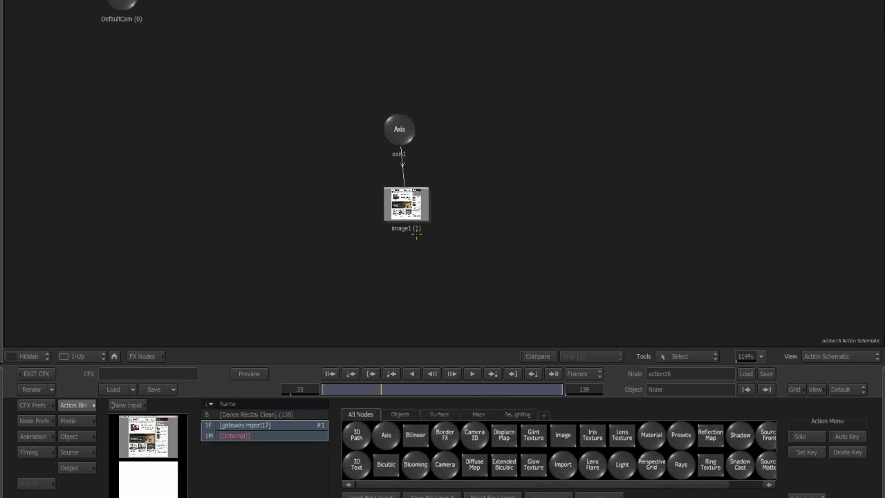
Step: Bring up the Autodesk Smoke 2013 help page and close it again
key(ctrl+equal)
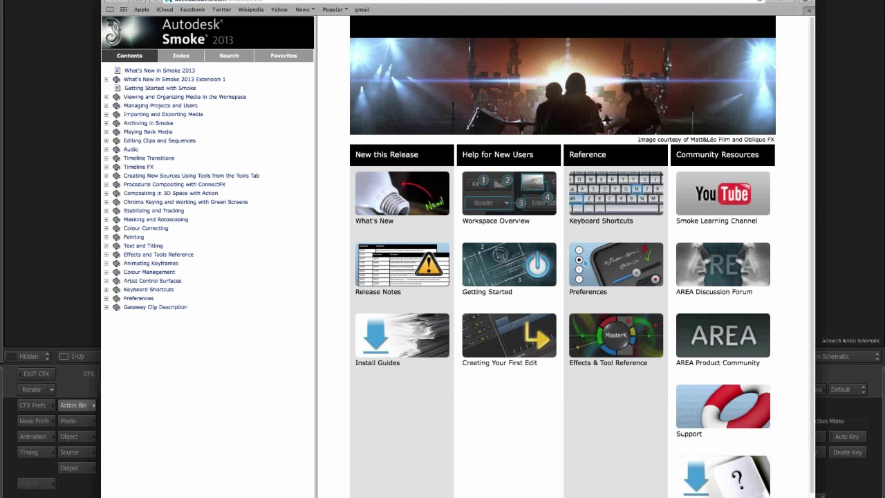
key(super+q)
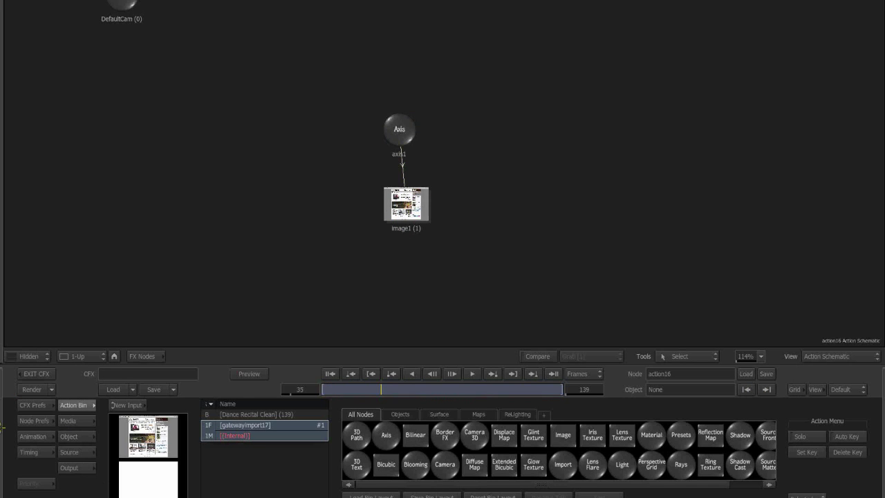
click(69, 437)
click(828, 357)
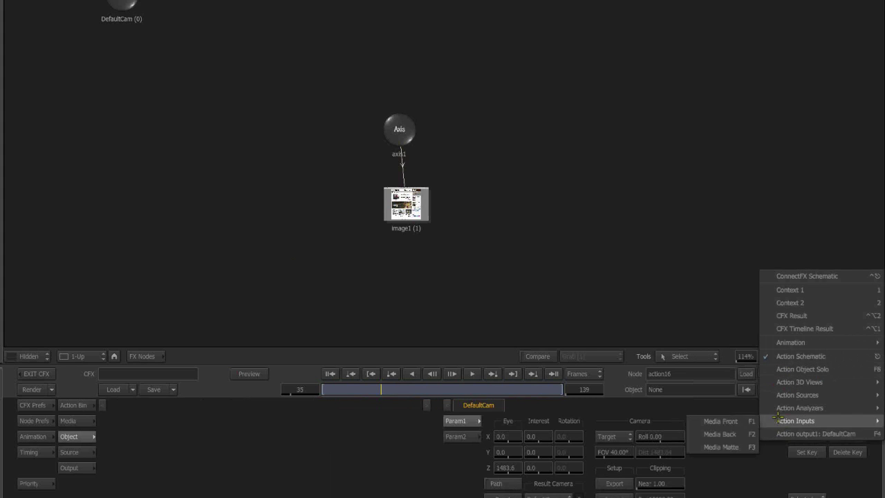
click(416, 299)
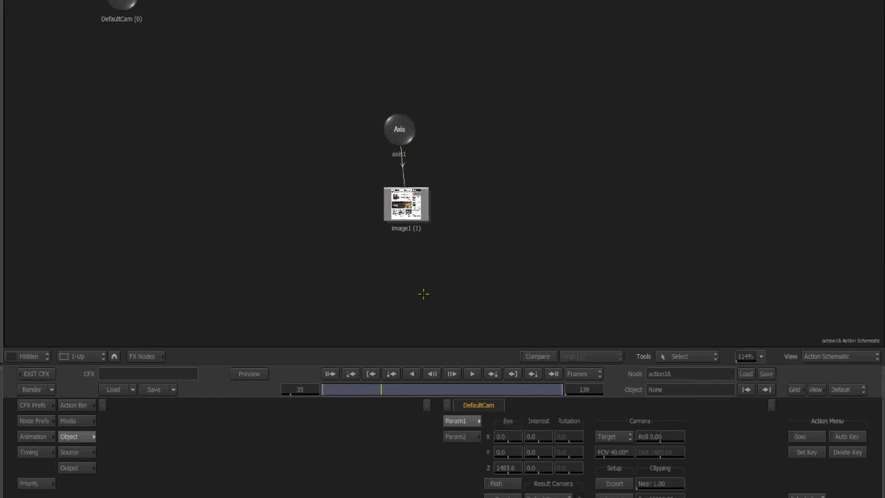
Step: Check the Dance Recital Clean output's final result around the phone screen, moving through the footage and playing it backwards
mouse_move(1, 414)
drag(571, 222, 523, 218)
drag(599, 130, 628, 126)
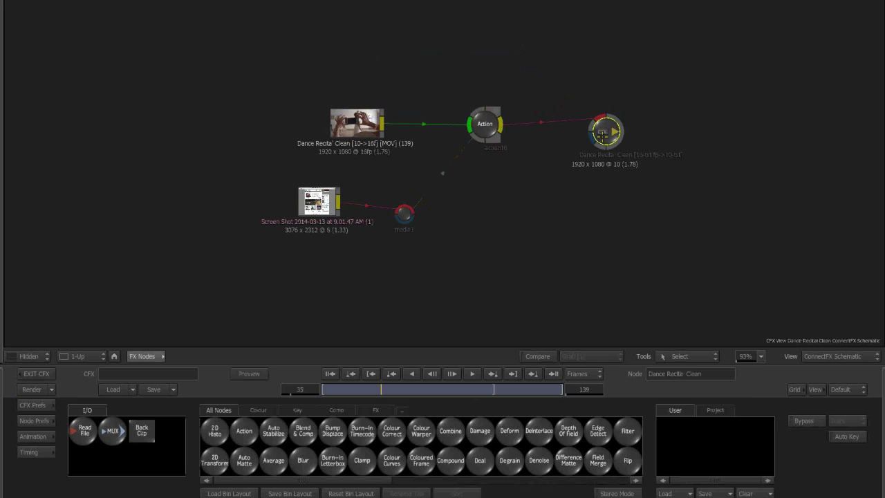
key(F4)
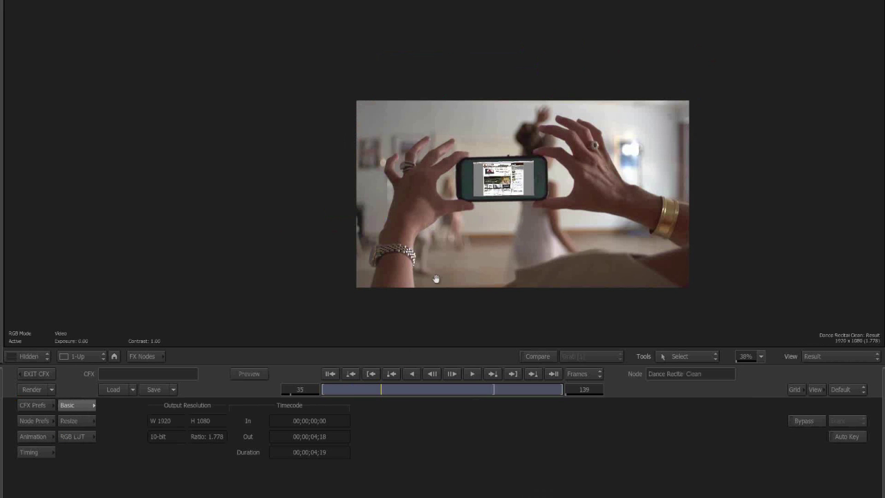
drag(436, 279, 423, 252)
drag(484, 248, 516, 216)
drag(515, 216, 390, 250)
drag(390, 251, 426, 268)
drag(351, 390, 436, 390)
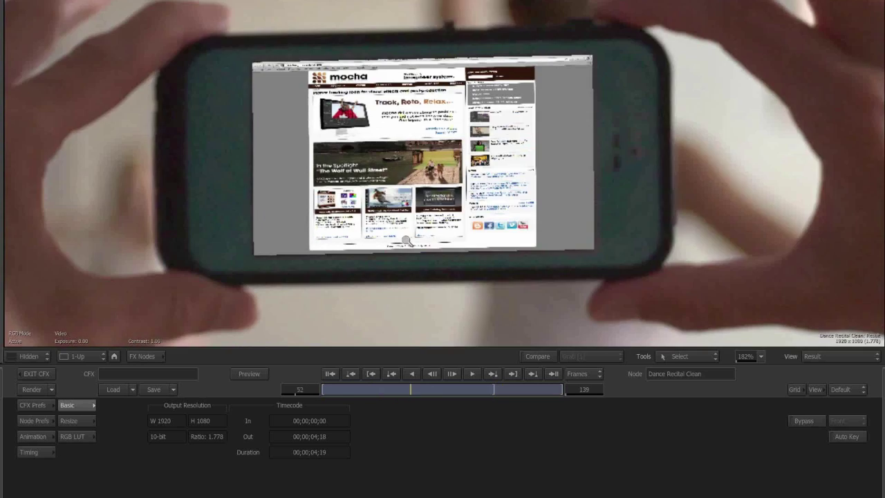
drag(406, 241, 389, 242)
drag(408, 389, 494, 395)
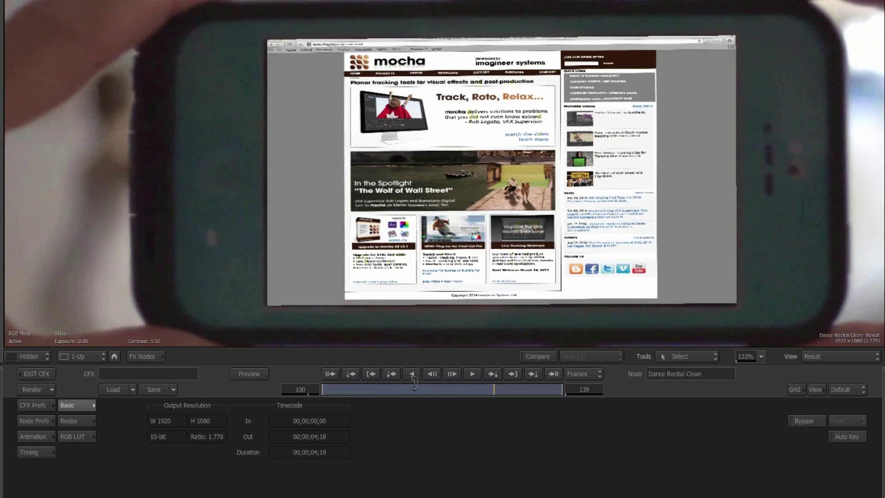
click(413, 376)
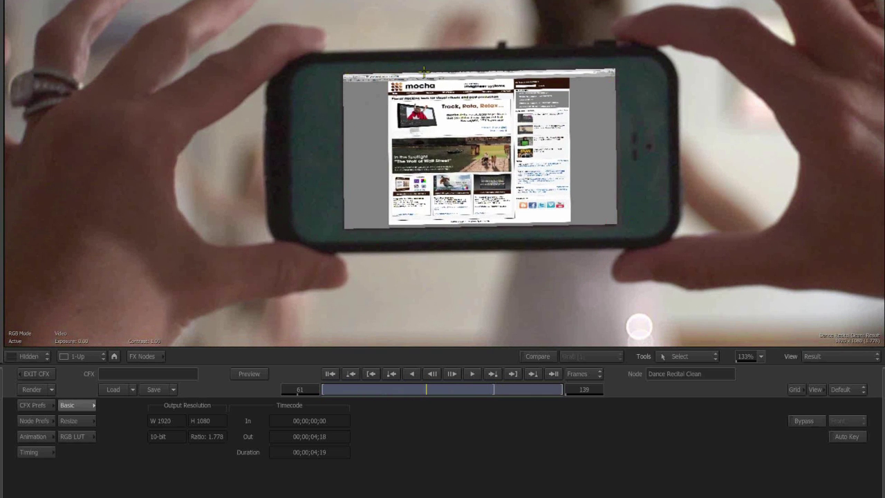
drag(504, 112, 502, 106)
mouse_move(441, 194)
mouse_down()
mouse_move(448, 199)
mouse_move(438, 185)
mouse_up()
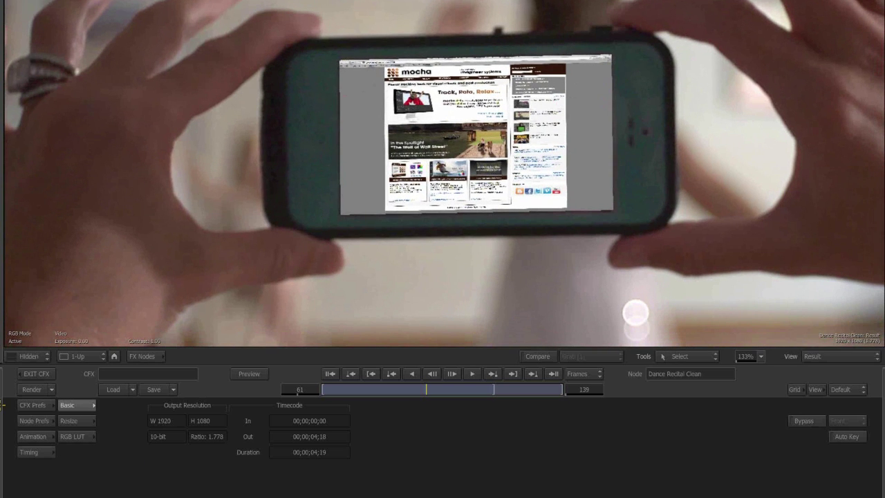
Step: Return to the ConnectFX schematic, move the Screen Shot node away from media1 and open action16
key(Tab)
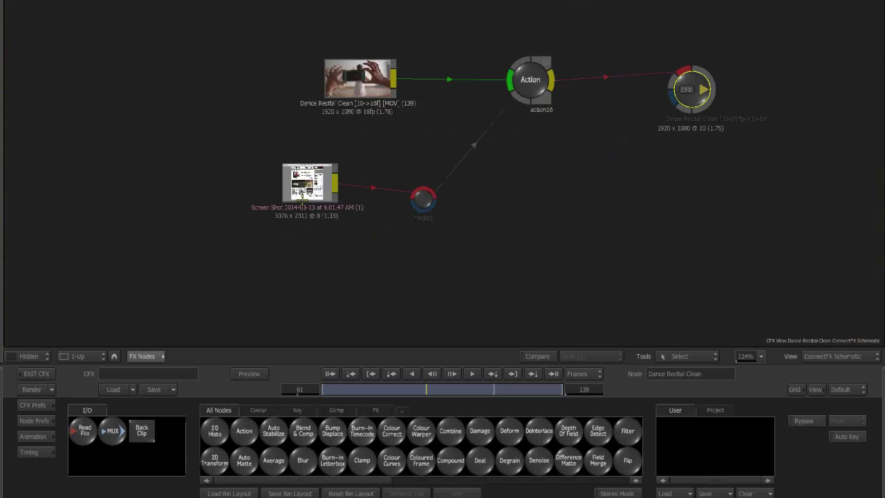
drag(300, 201, 280, 209)
click(531, 74)
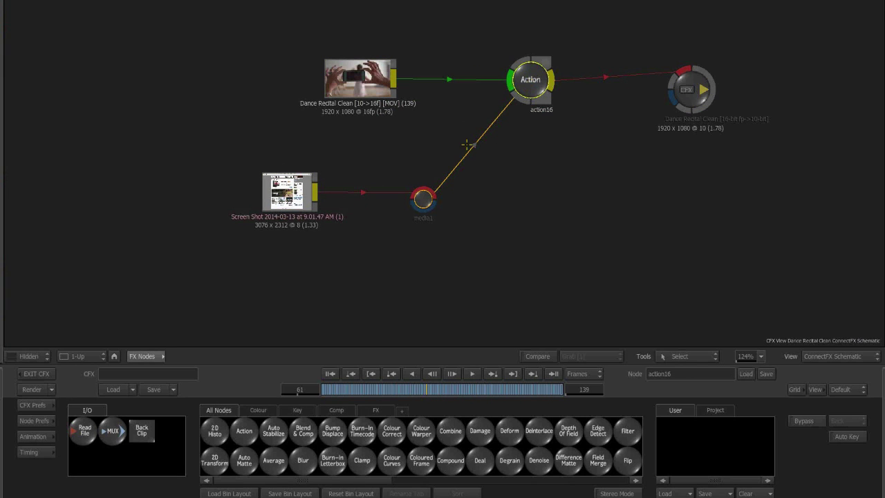
double_click(402, 207)
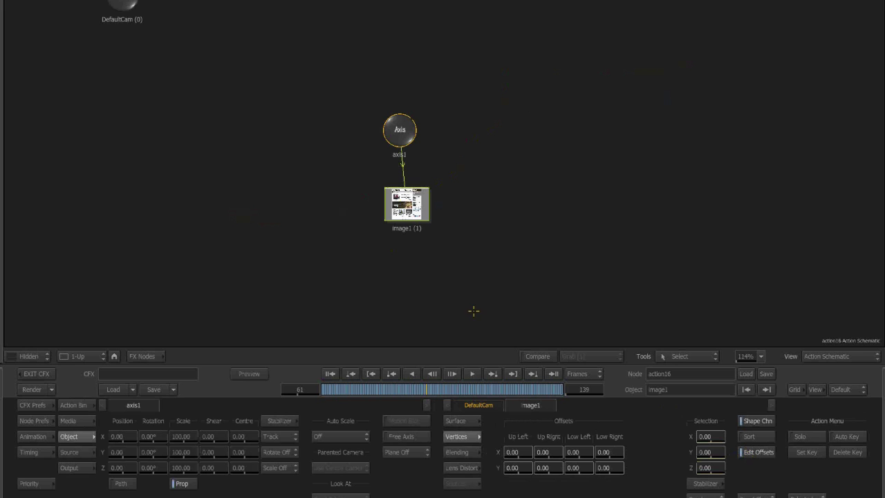
Step: Examine the borders of the website screen shot in action16's front media beside the Action output
drag(404, 202, 401, 201)
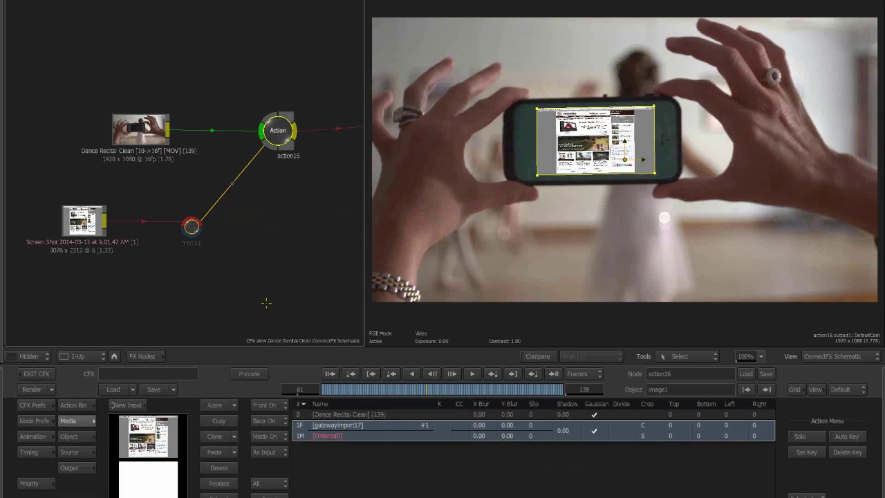
key(F1)
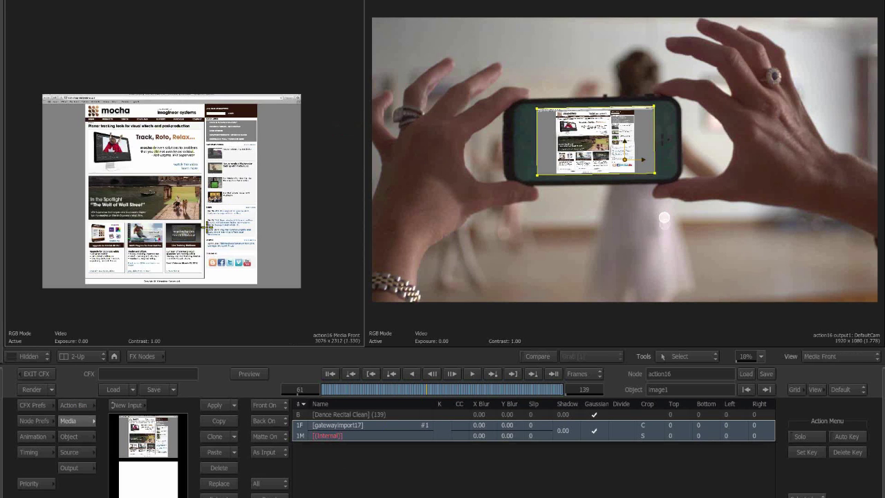
drag(173, 198, 160, 180)
drag(259, 162, 233, 93)
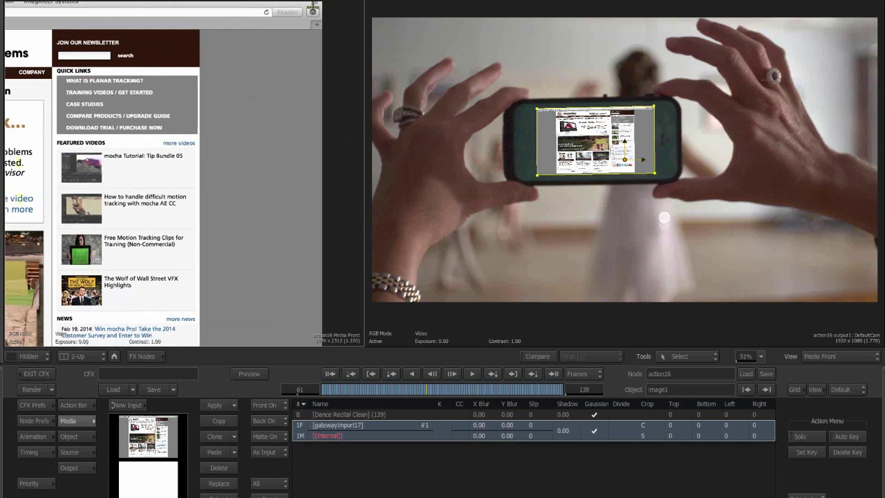
key(F4)
double_click(186, 192)
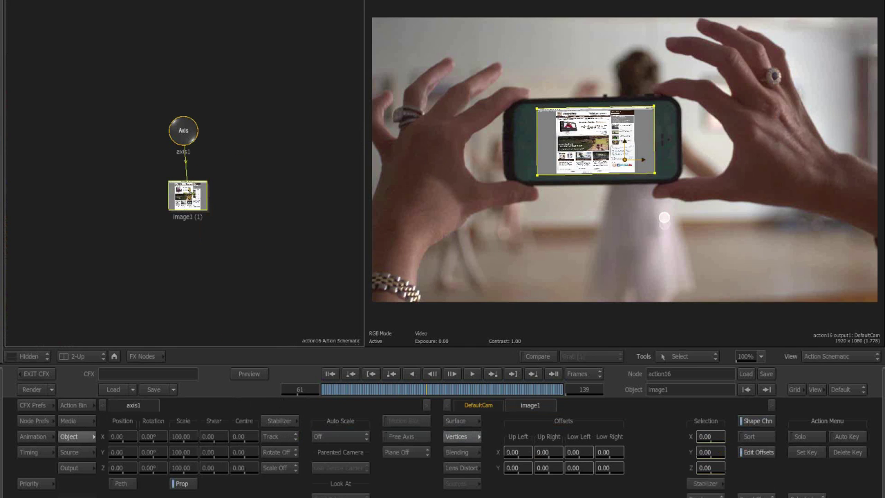
double_click(188, 199)
key(F1)
drag(277, 120, 289, 72)
mouse_move(227, 125)
mouse_down()
mouse_move(240, 115)
mouse_move(233, 121)
mouse_up()
drag(232, 121, 330, 59)
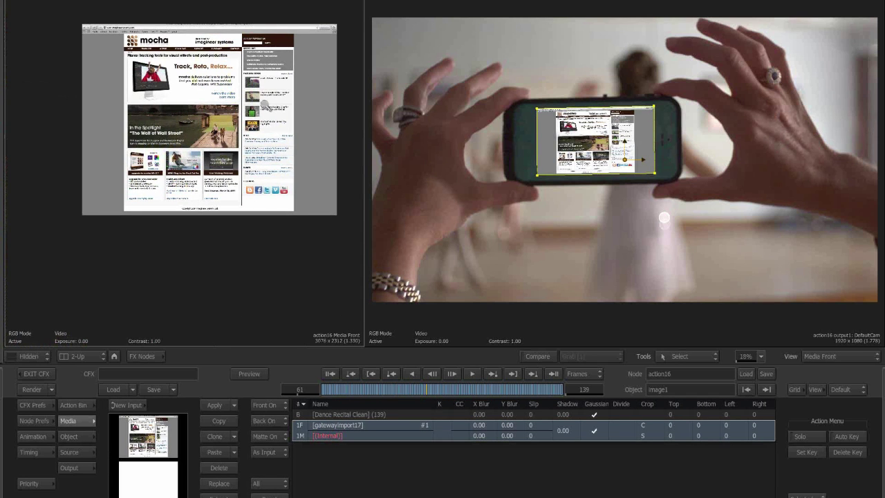
drag(266, 105, 283, 94)
drag(59, 33, 141, 91)
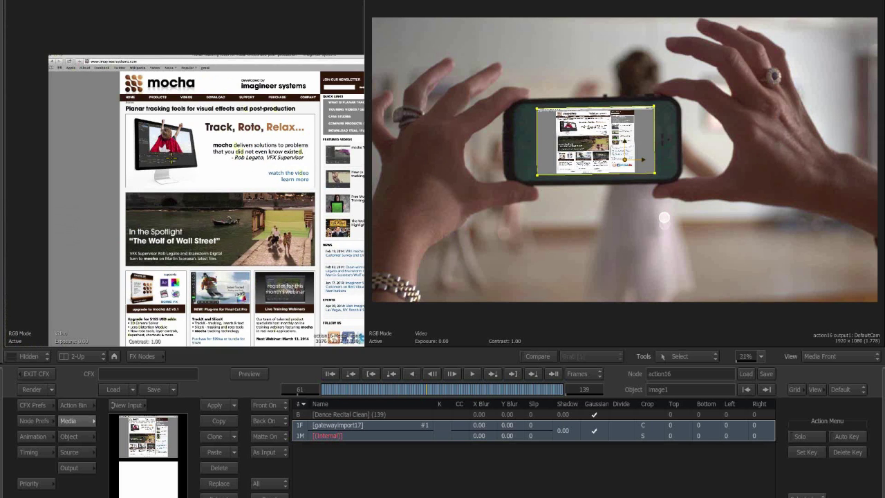
drag(174, 158, 170, 162)
Step: Move the Screen Shot node farther from media1 and insert a 2D Transform node on the connection between them
click(144, 356)
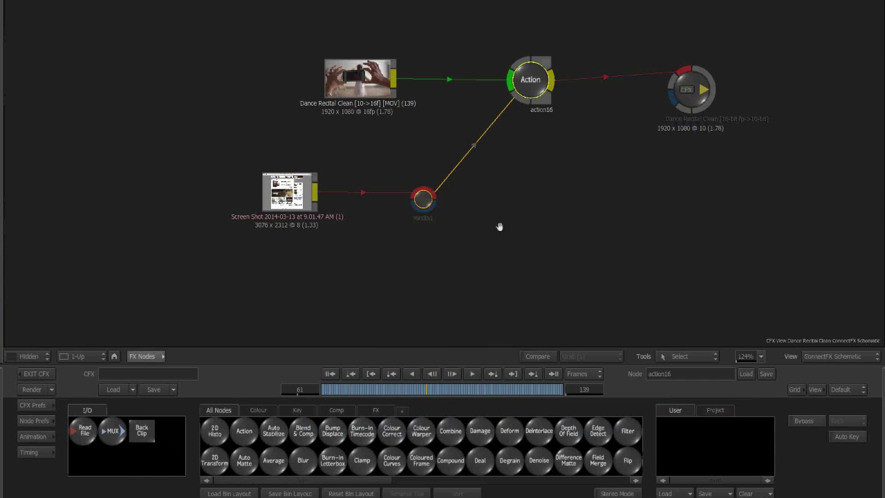
drag(358, 166, 251, 168)
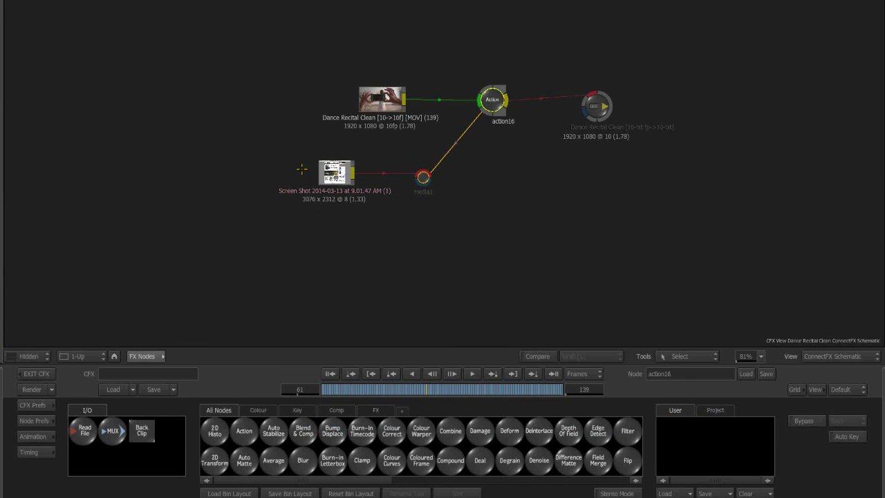
drag(334, 173, 223, 166)
click(383, 100)
click(492, 99)
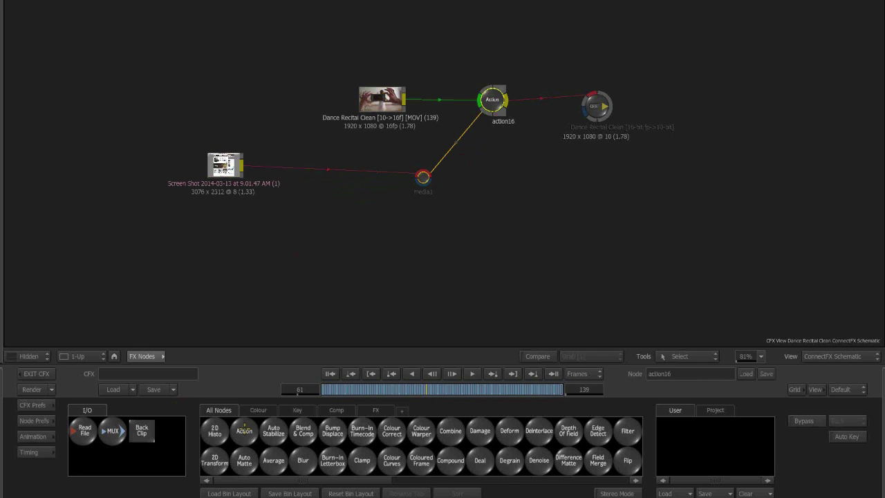
click(214, 460)
click(326, 171)
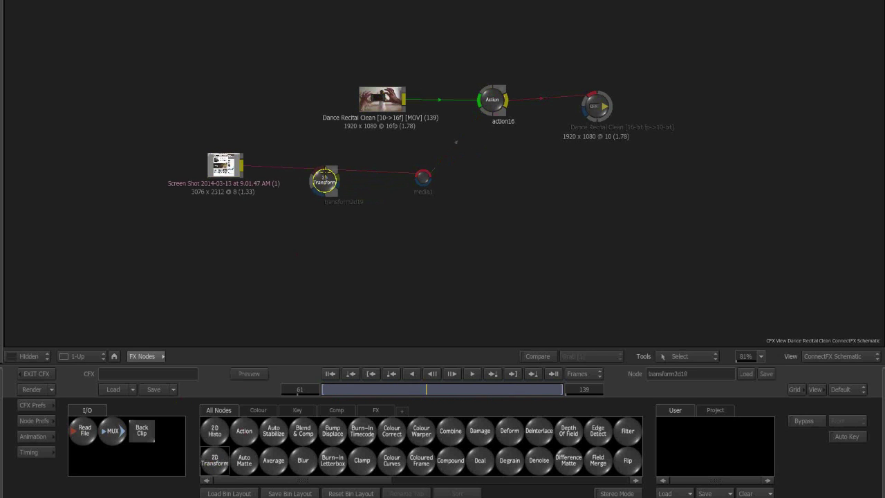
Step: Shift the Action node slightly toward the output clip and assign it as Context 1
drag(496, 98, 512, 103)
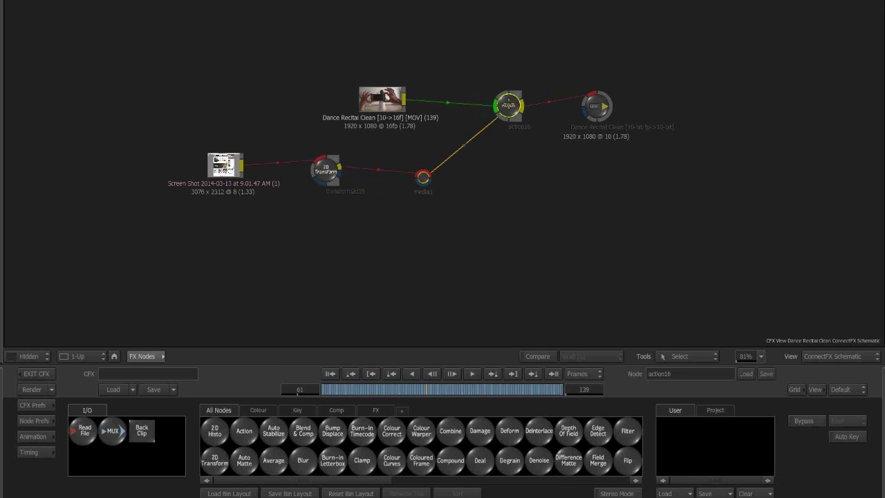
right_click(511, 105)
click(530, 220)
Step: Open the 2D Transform node's settings, view Context 1 and display the node's front and result side by side
double_click(326, 170)
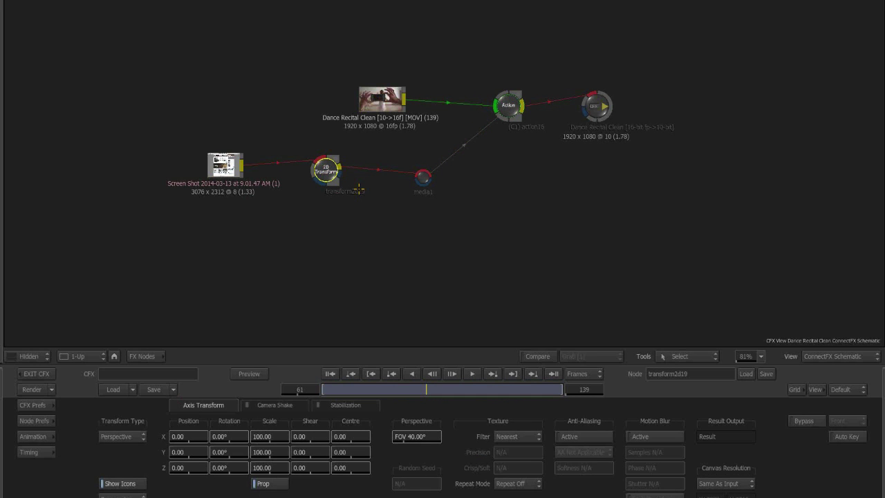
key(1)
drag(351, 235, 364, 248)
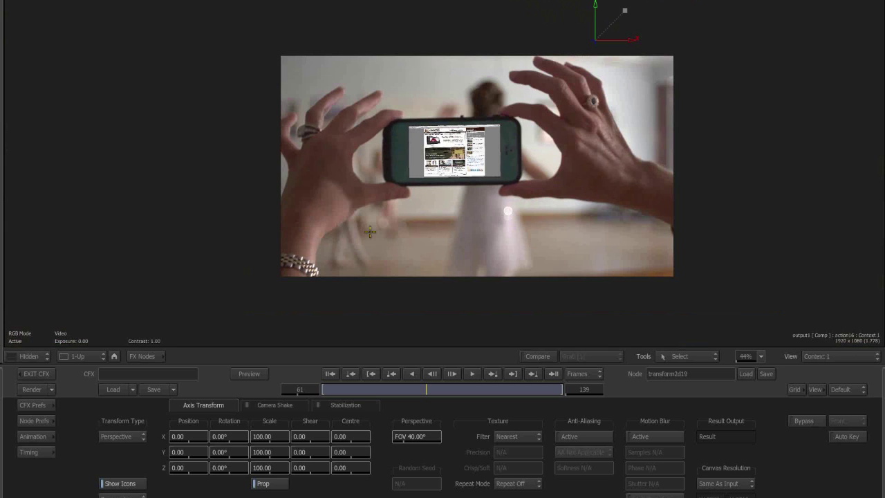
key(alt+2)
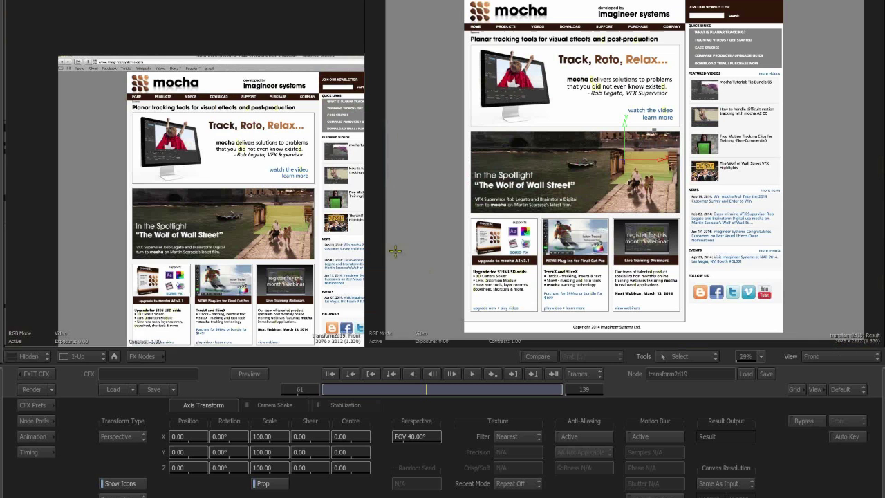
Step: Set the 2D Transform's canvas resolution to Custom and adjust its scale and canvas size to frame only the web page
click(720, 484)
click(725, 470)
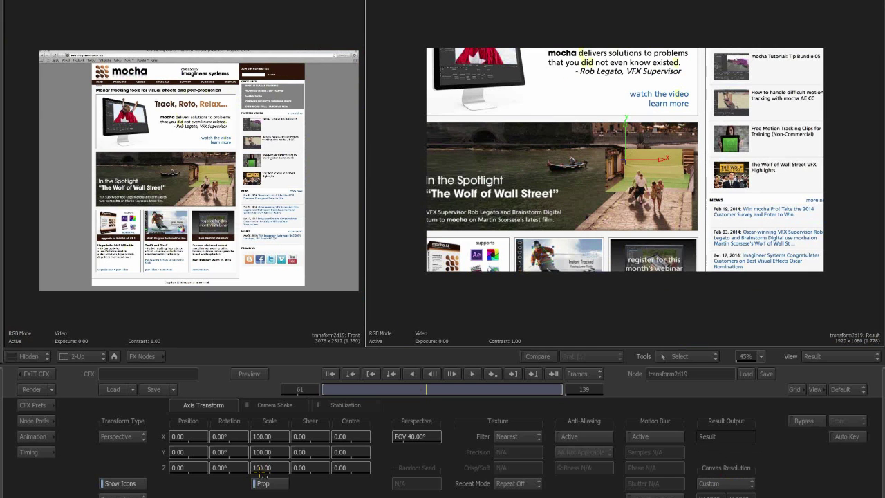
drag(267, 470, 255, 470)
drag(703, 496, 820, 480)
click(144, 357)
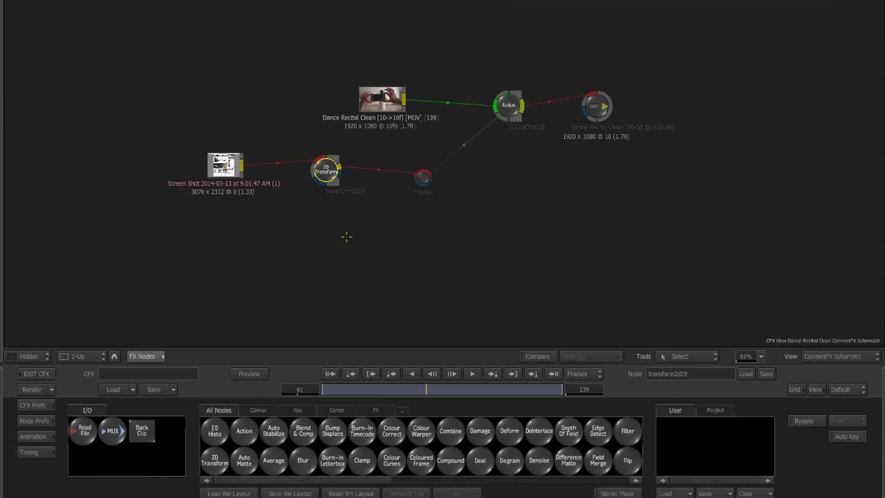
Step: Check how the cropped web page follows the phone screen in action16's output at several frames from frame 1 onward
click(497, 103)
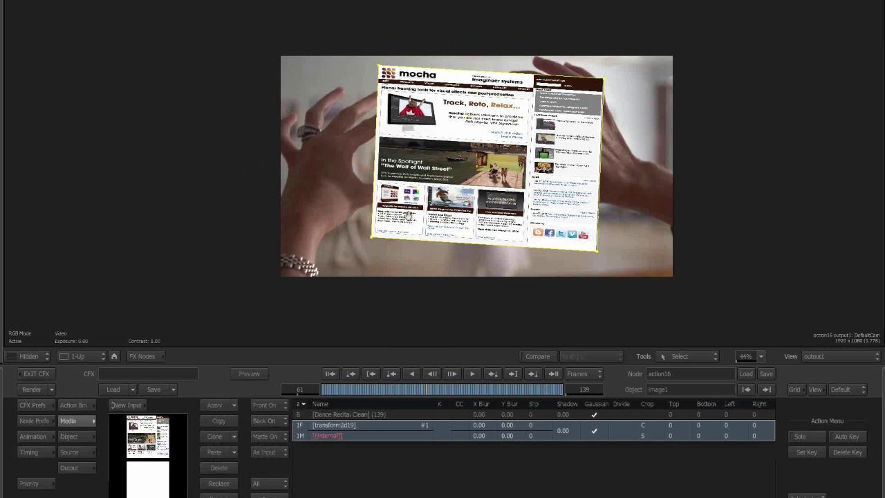
mouse_move(331, 385)
mouse_down()
mouse_move(433, 389)
mouse_move(533, 373)
mouse_move(331, 368)
mouse_up()
mouse_move(393, 378)
mouse_down()
mouse_move(529, 388)
mouse_move(393, 386)
mouse_move(538, 388)
mouse_move(381, 391)
mouse_up()
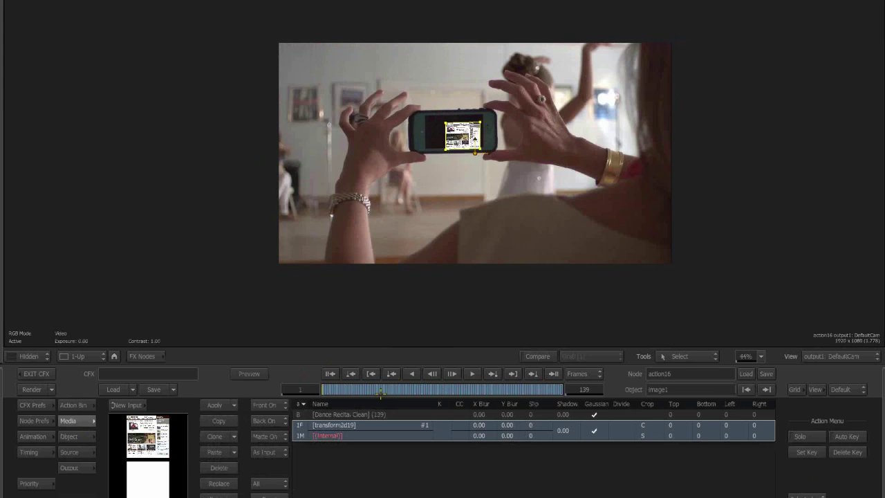
drag(437, 397, 511, 388)
mouse_move(356, 387)
mouse_down()
mouse_move(412, 387)
mouse_move(353, 387)
mouse_up()
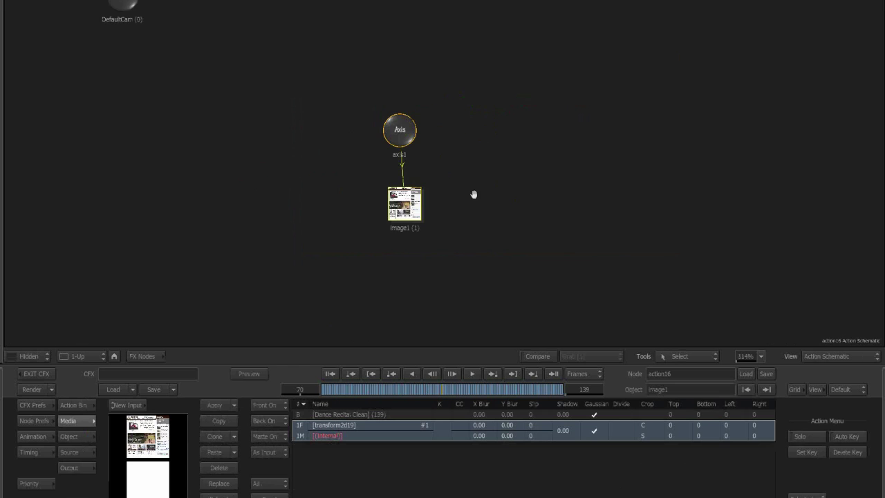
Step: Delete the existing axis and image nodes and add a new image to the Action schematic from the transform2d19 media
drag(474, 194, 463, 173)
right_click(394, 107)
click(413, 167)
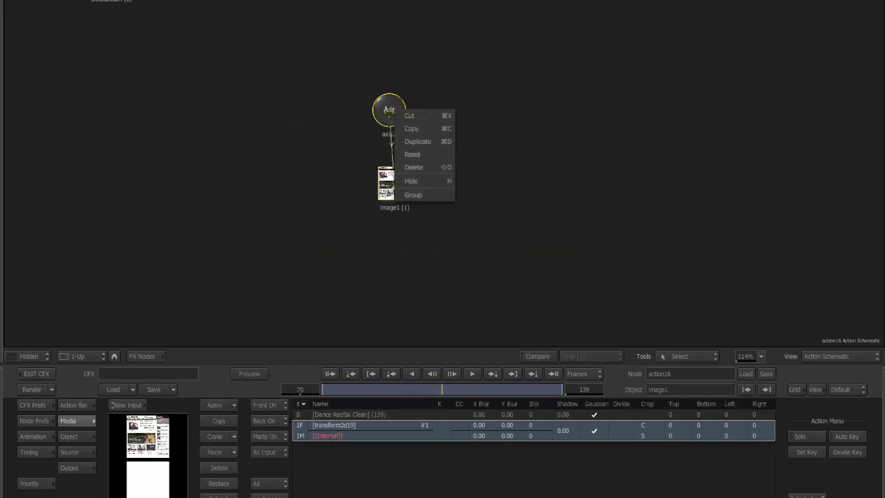
drag(144, 452, 381, 183)
Step: Set the new image's surface type to Bilinear and display its vertices settings
click(562, 440)
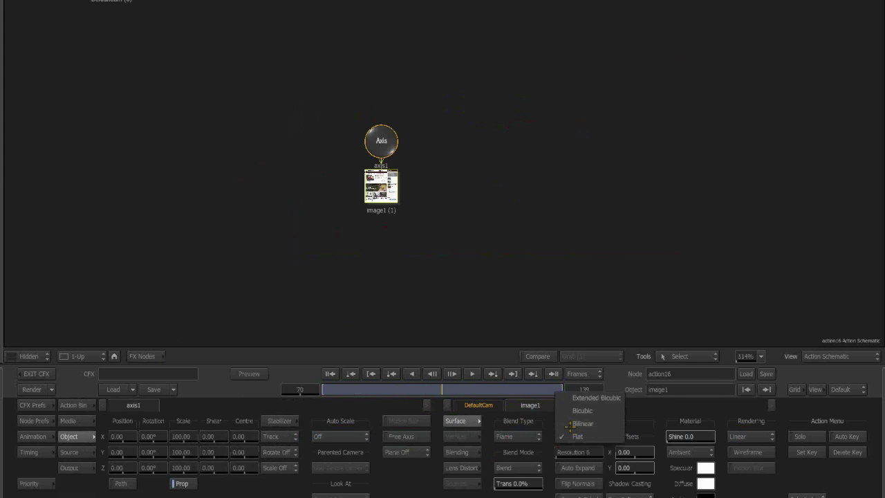
click(575, 423)
click(469, 441)
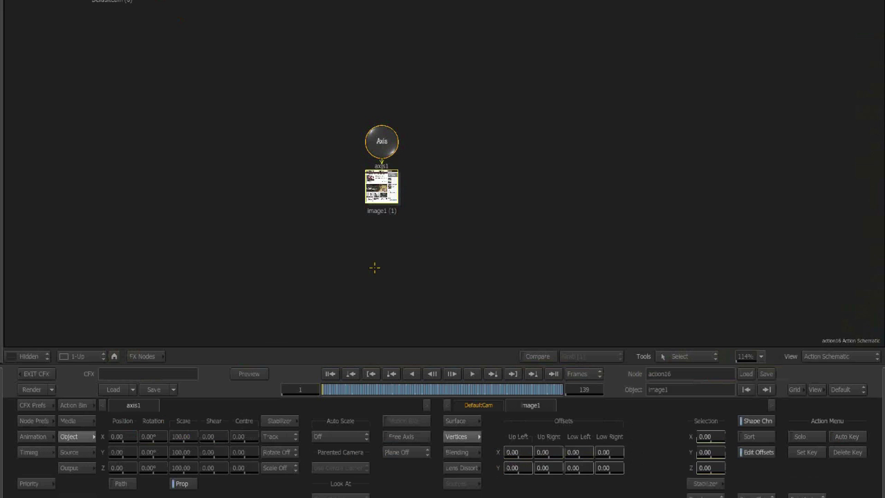
Step: Check the corner-pinned web page against the phone screen up to frame 75 and return to the Action schematic
key(F4)
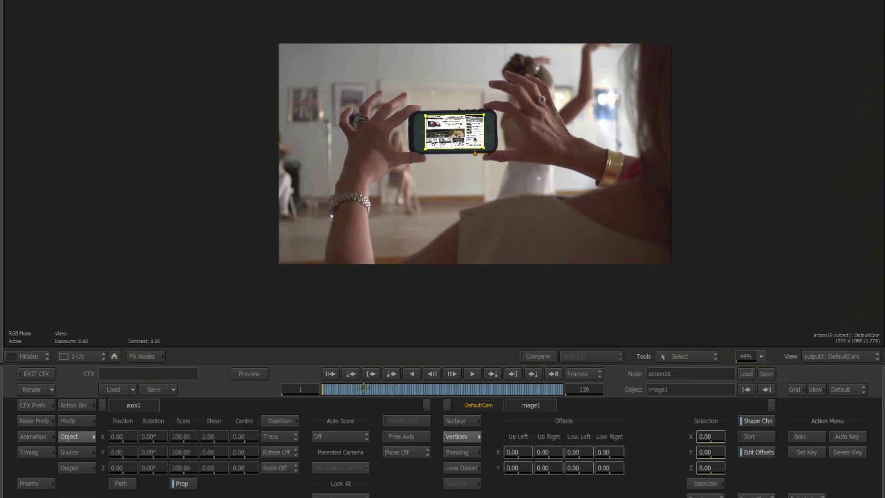
drag(488, 383, 451, 383)
key(Escape)
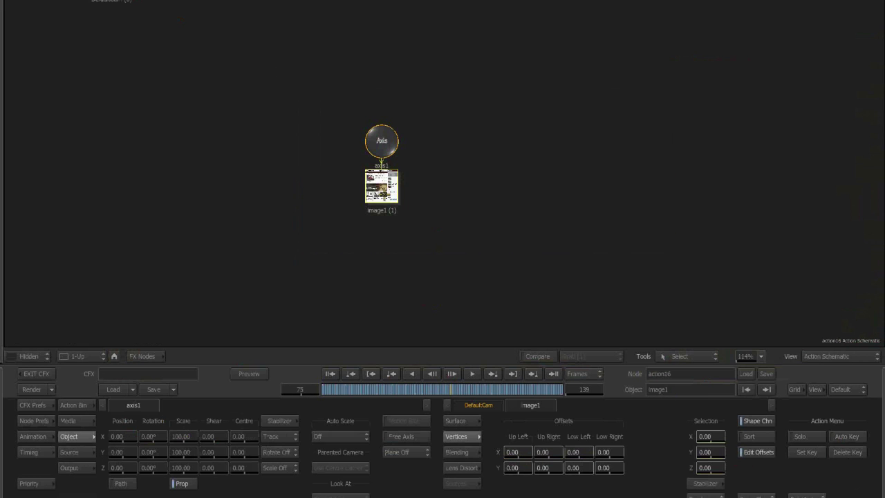
Step: Enable cropping on the front and matte of the transform2d19 entry in action16's media list
click(77, 421)
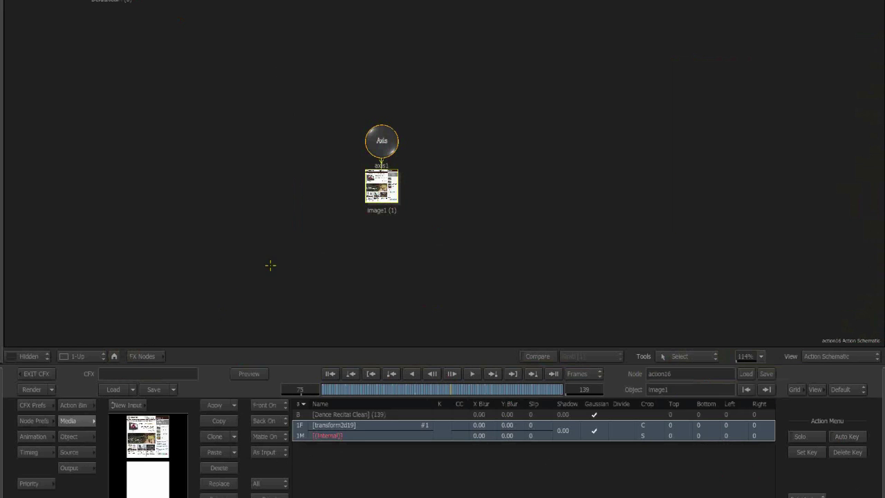
key(F1)
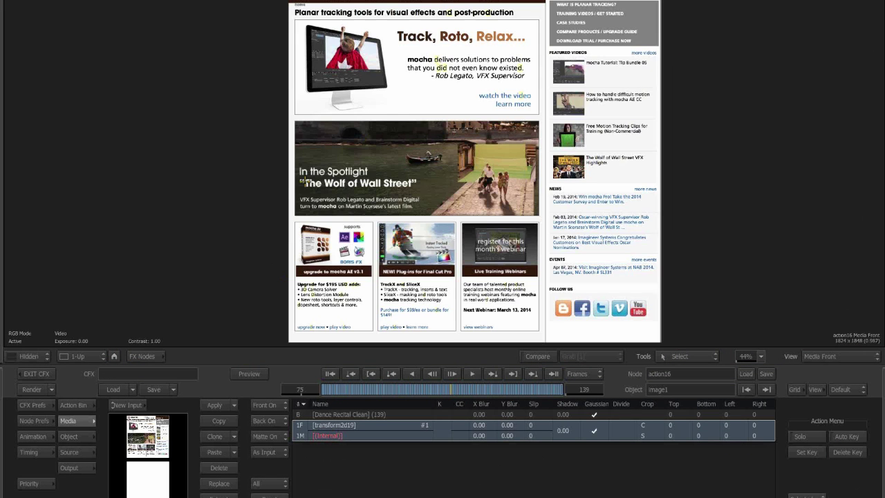
drag(305, 182, 197, 225)
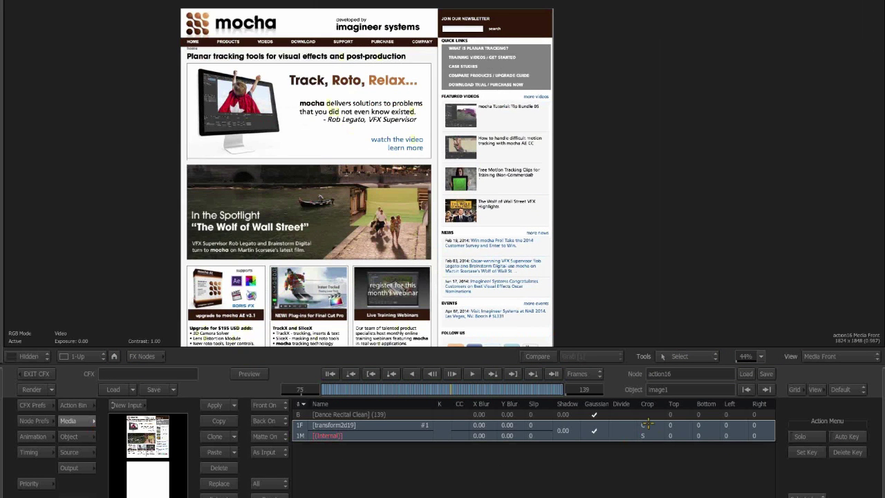
click(654, 425)
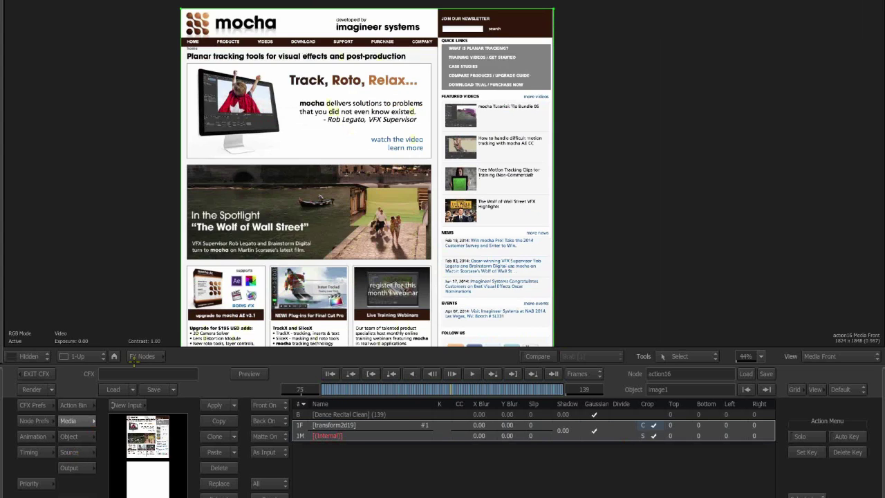
click(134, 363)
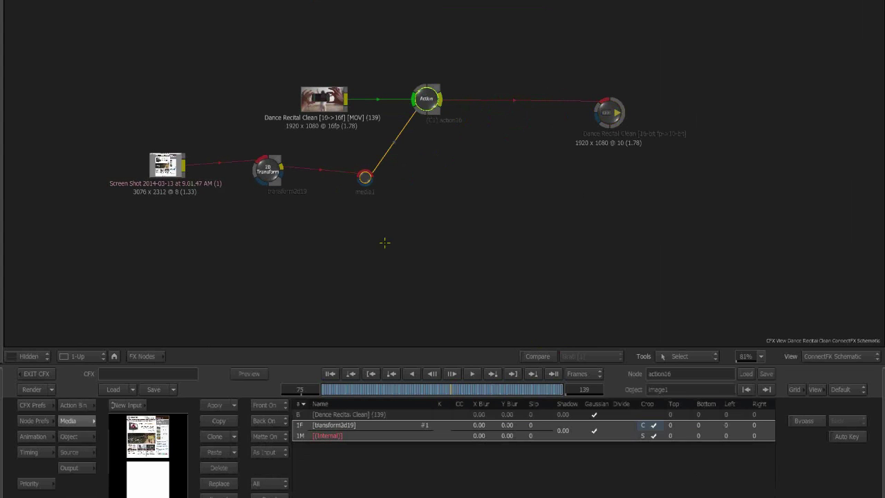
Step: Play and scrub action16's output from frame 1 to check how the corner-pinned web page follows the phone
key(F4)
drag(421, 203, 485, 147)
drag(406, 218, 384, 237)
click(330, 374)
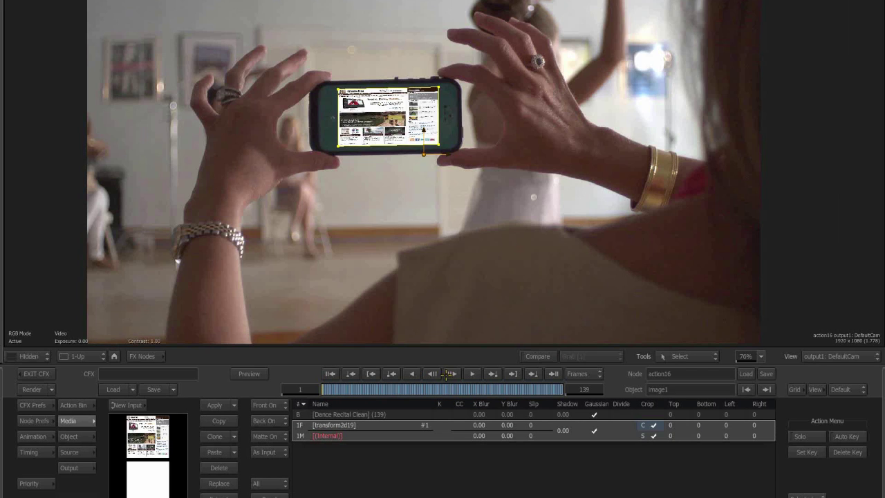
click(472, 374)
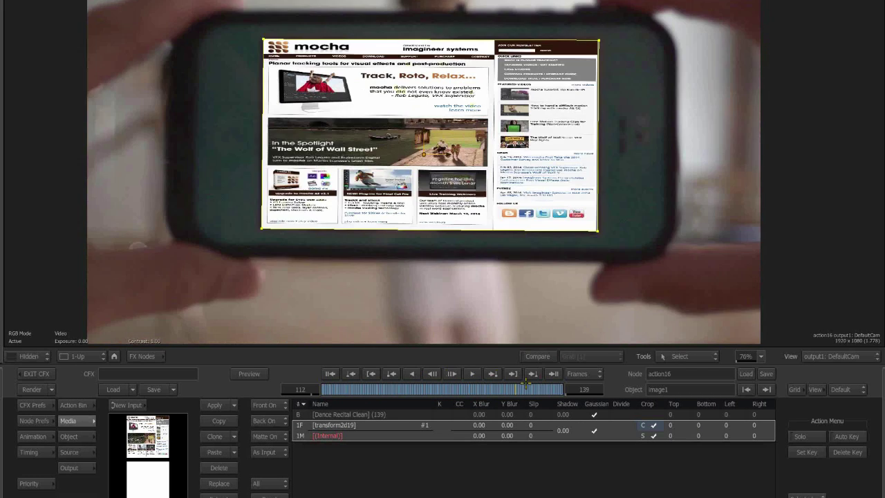
click(471, 373)
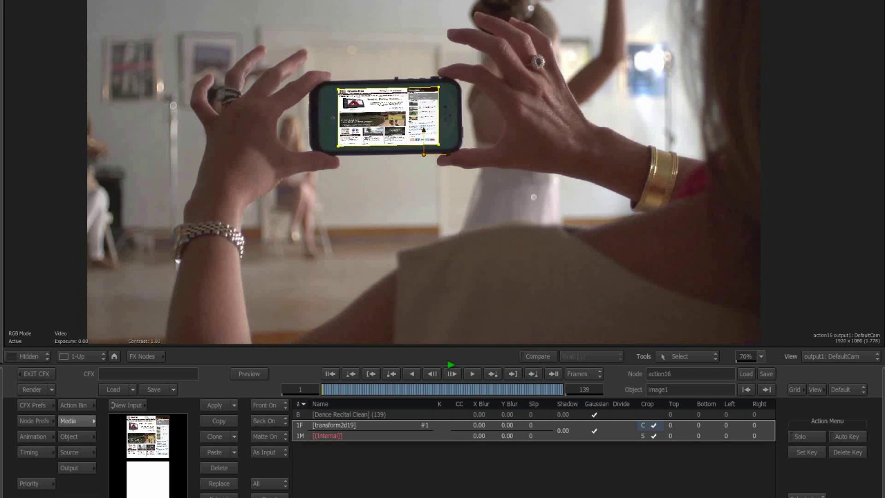
click(451, 368)
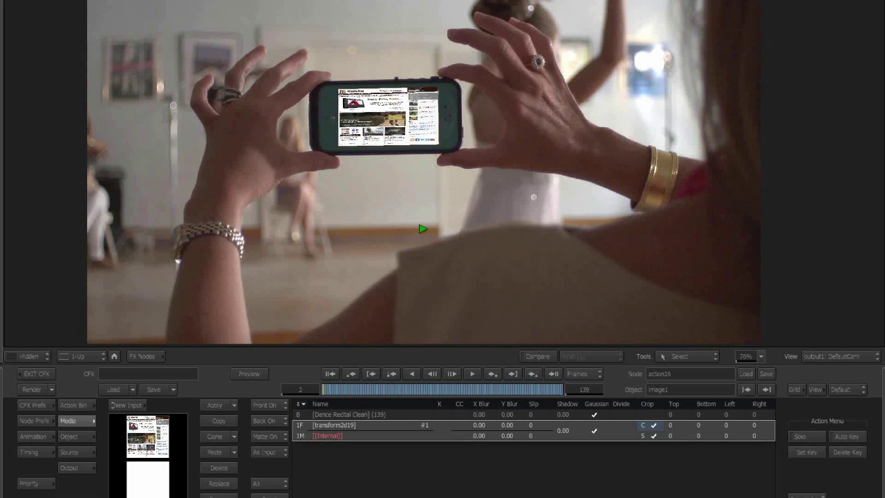
click(352, 390)
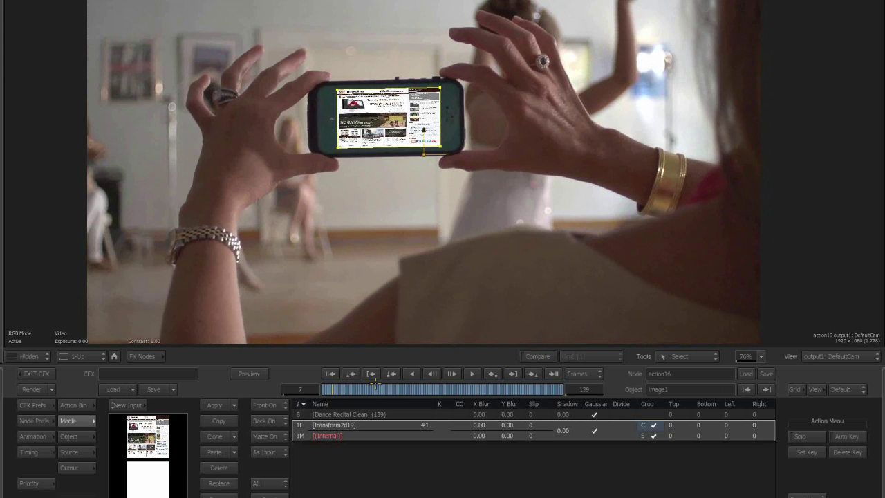
drag(406, 384, 358, 388)
Step: Open the L256_Wanderlust_SK006_025_before clip from the "2_screen inserts & difficult tracks" library in the timeline
key(super+Tab)
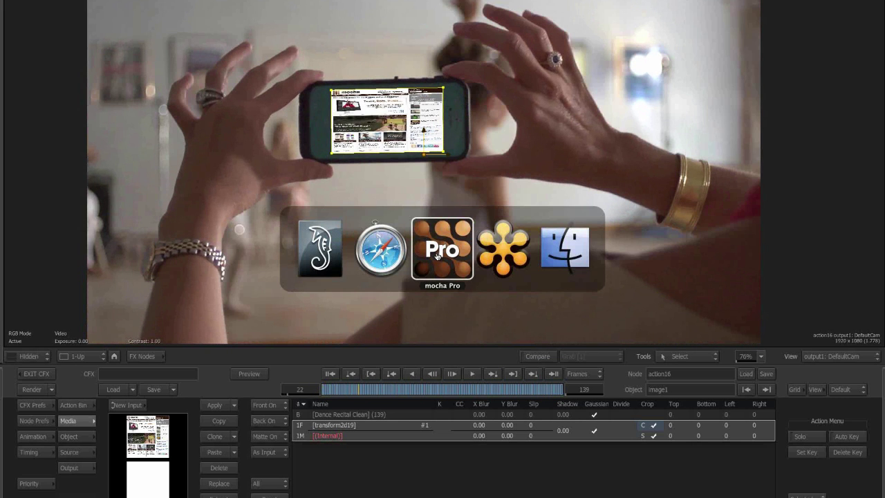
click(307, 260)
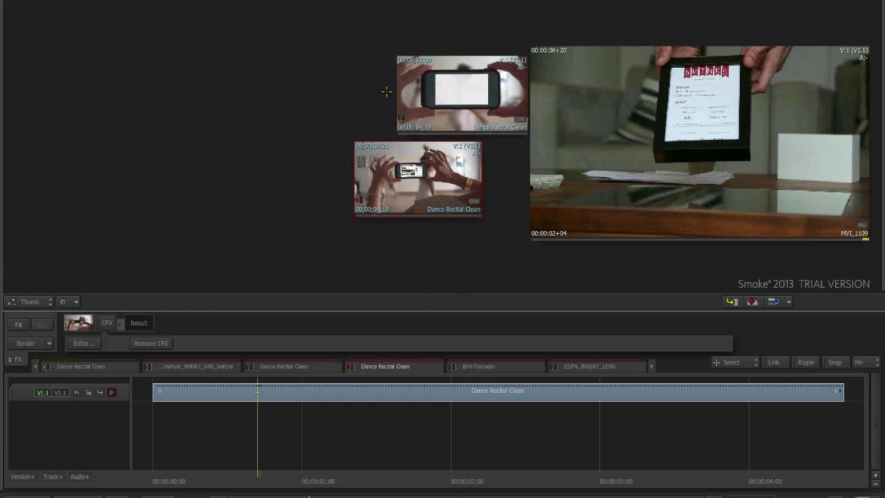
drag(430, 98, 387, 91)
mouse_move(1, 117)
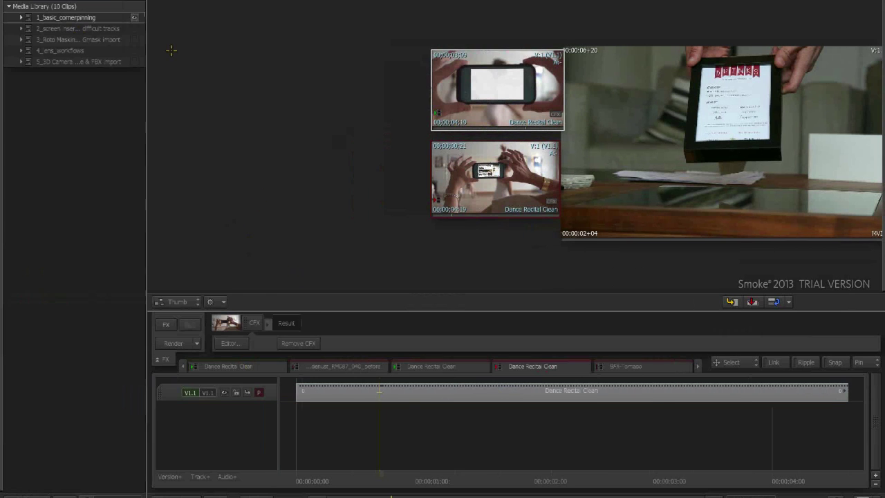
click(135, 29)
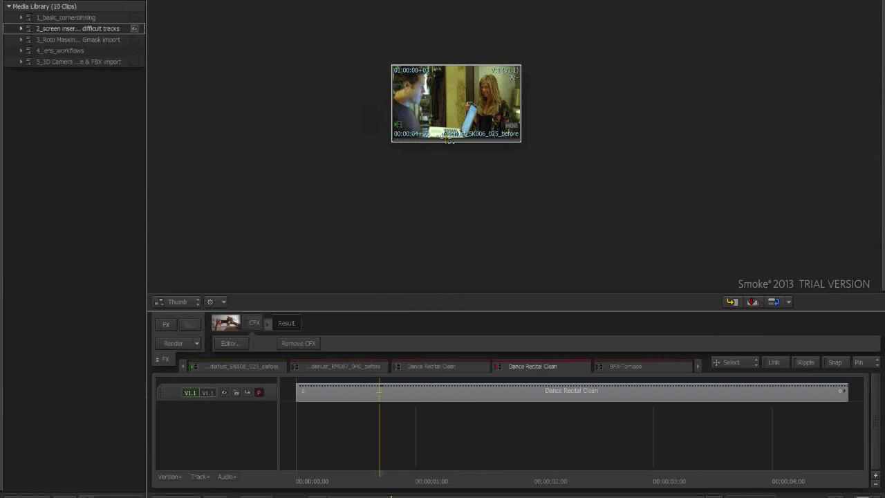
right_click(443, 109)
click(460, 126)
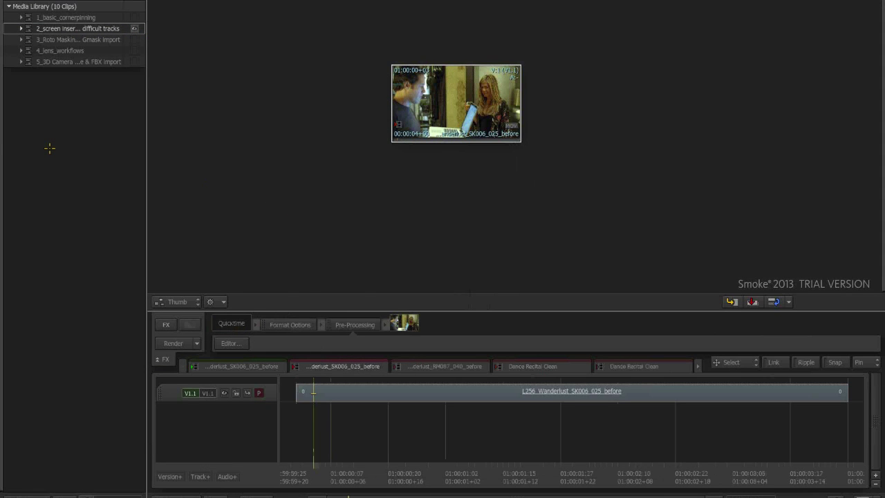
Step: Show the L256_Wanderlust_SK006_025_before clip in the Player and scrub through it to examine the moving laptop screen
key(alt+2)
drag(354, 283, 326, 242)
click(344, 283)
drag(375, 284, 588, 260)
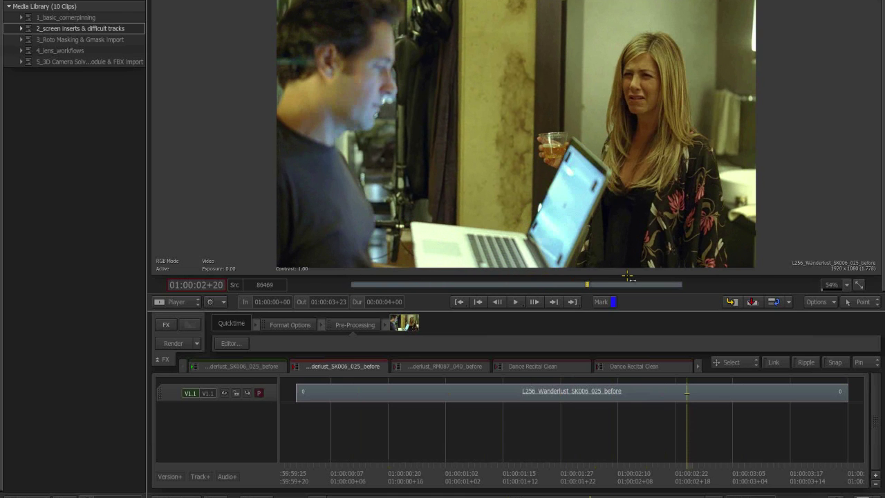
mouse_move(619, 283)
mouse_down()
mouse_move(386, 290)
mouse_move(586, 284)
mouse_up()
mouse_move(587, 284)
mouse_down()
mouse_move(448, 283)
mouse_move(523, 278)
mouse_move(496, 283)
mouse_up()
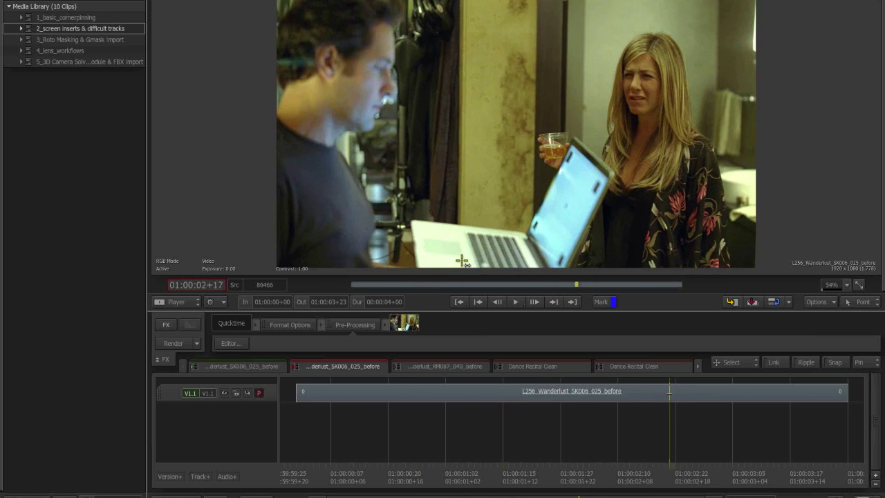
Step: Switch to mocha Pro and close the Dance Recital project without saving it
key(super+Tab)
key(super+Tab)
key(super+Tab)
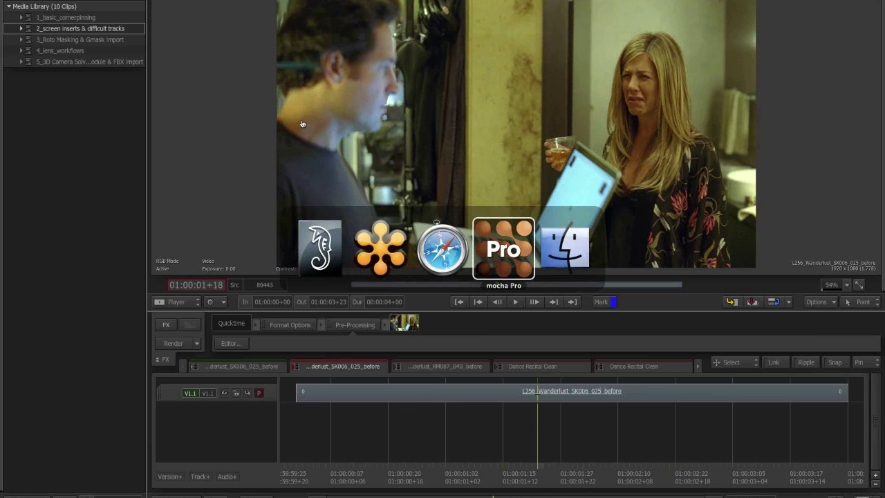
click(73, 0)
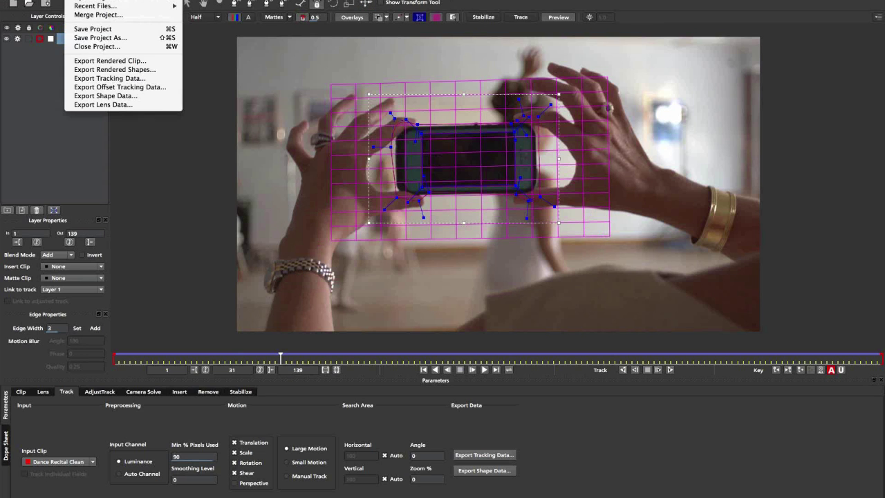
click(97, 46)
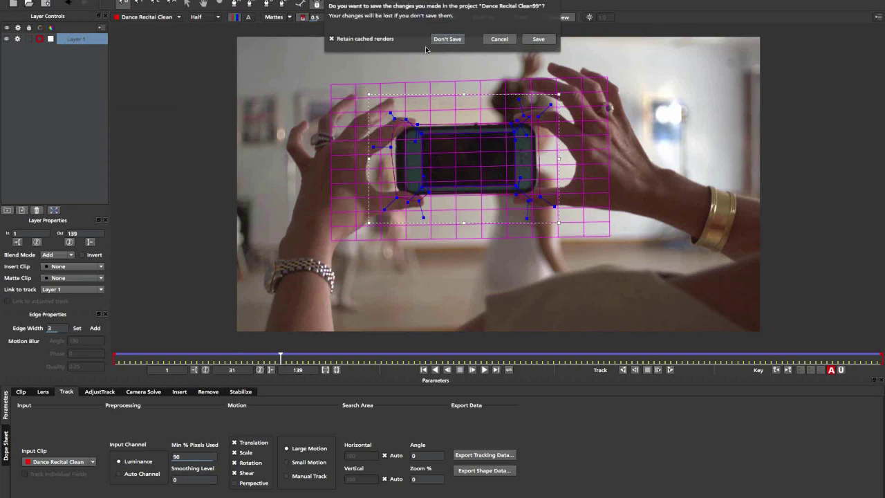
click(443, 40)
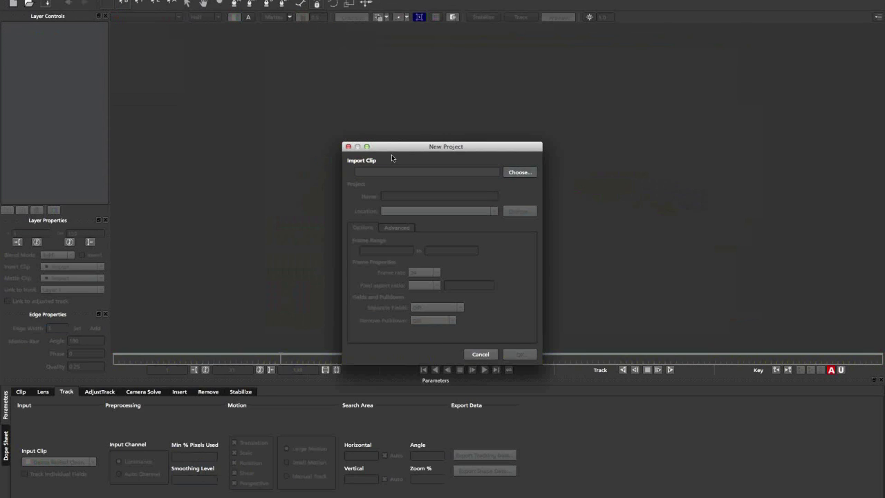
Step: Import L256_Wanderlust_SK006_025_before.mov as the footage for the new project
click(519, 171)
click(558, 158)
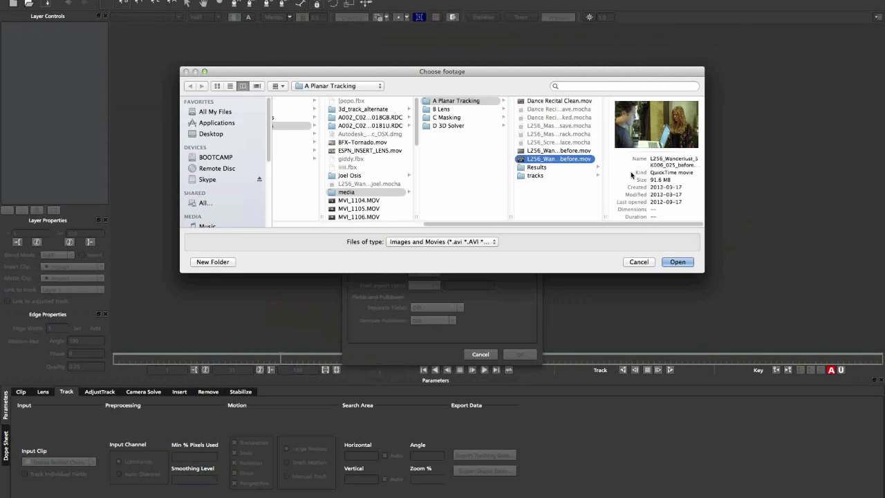
click(676, 262)
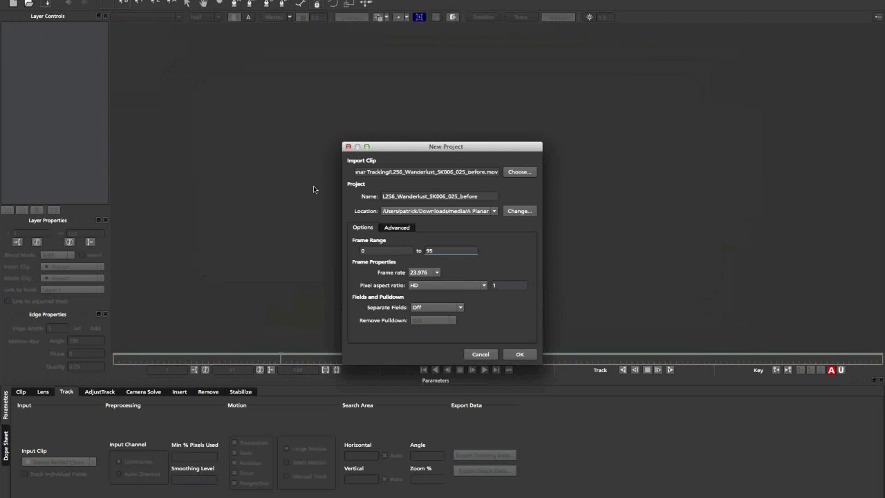
Step: Switch to Smoke to check the Wanderlust clip's format and frame rate, and return to mocha Pro
key(super+Tab)
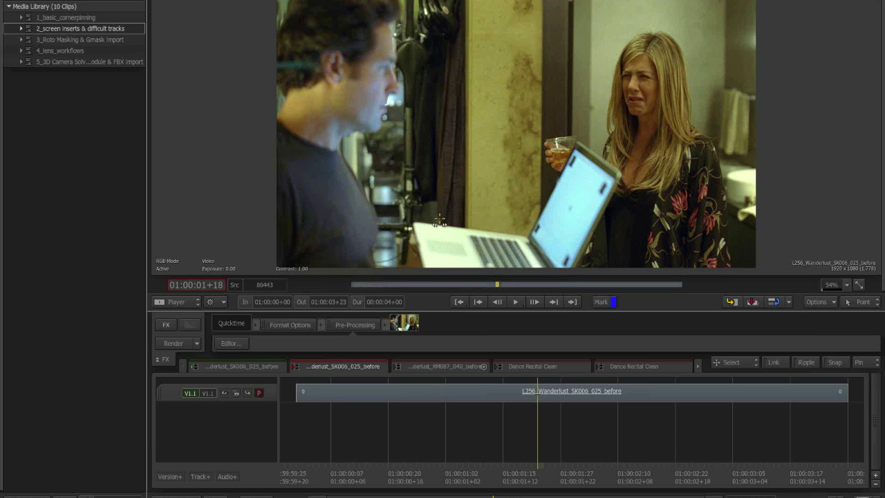
mouse_move(458, 200)
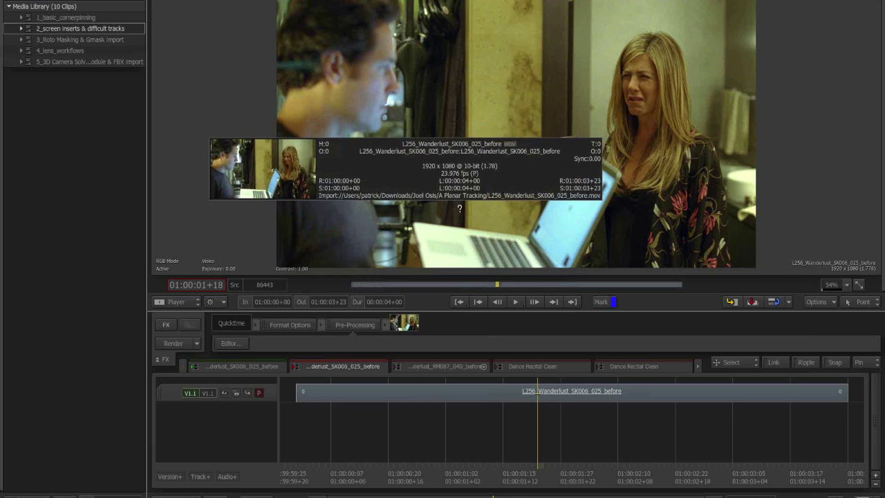
key(super+Tab)
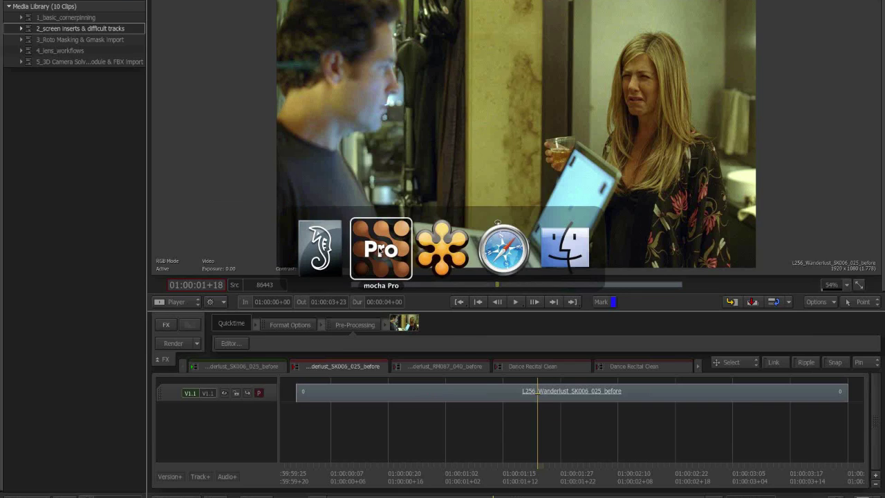
click(381, 250)
Step: Decline overwriting the existing project file and create the new project for the Wanderlust clip
click(517, 355)
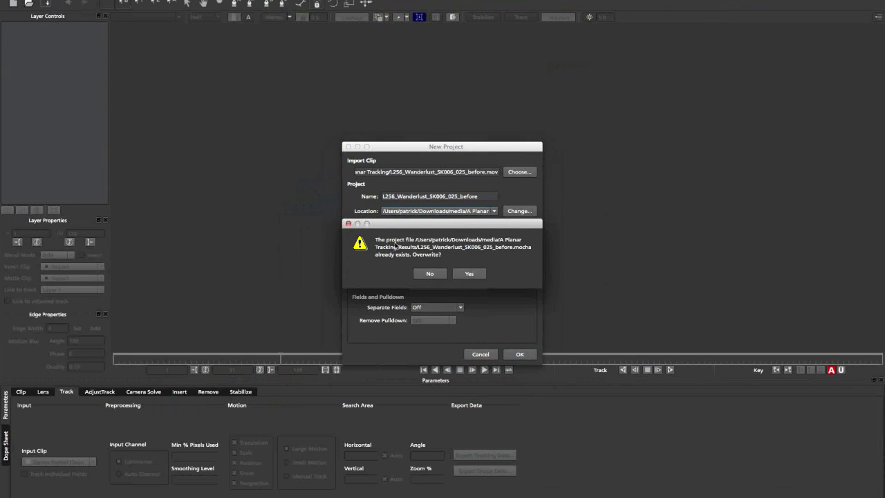
click(430, 273)
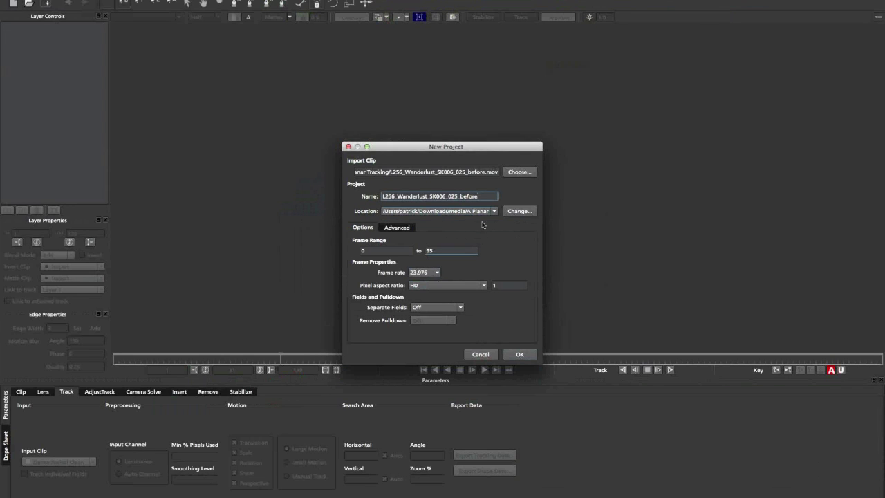
key(Return)
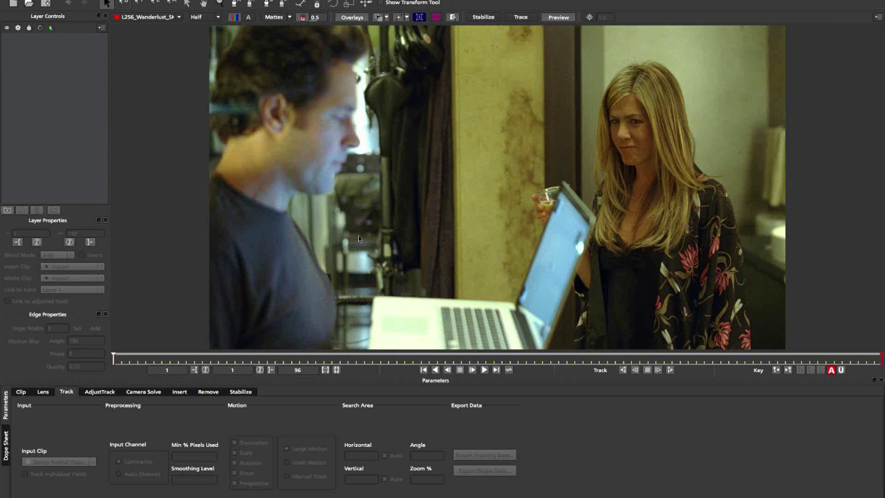
Step: Examine the laptop screen's corners, tracking markers and reflections closely over the first frames of the clip
drag(399, 288, 453, 211)
key(x)
drag(490, 235, 533, 136)
key(z)
key(x)
drag(503, 195, 477, 214)
key(z)
key(x)
mouse_move(115, 357)
mouse_down()
mouse_move(591, 343)
mouse_move(691, 354)
mouse_move(130, 356)
mouse_up()
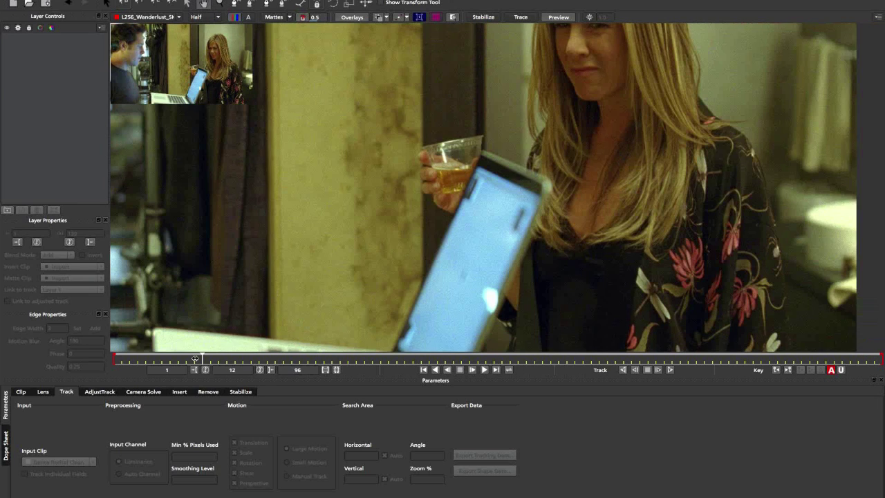
drag(210, 348, 229, 324)
drag(305, 277, 339, 239)
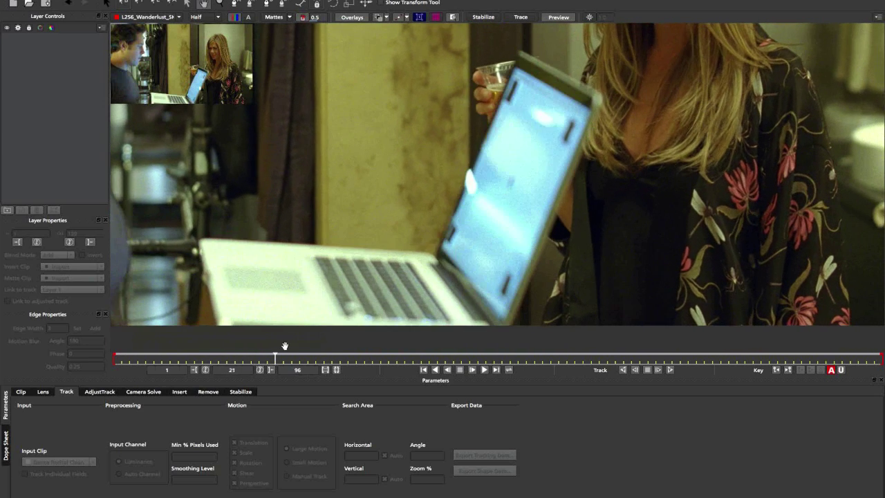
Step: Draw a closed X-Spline around the laptop's lid and screen at frame 1
drag(154, 355, 112, 356)
click(236, 3)
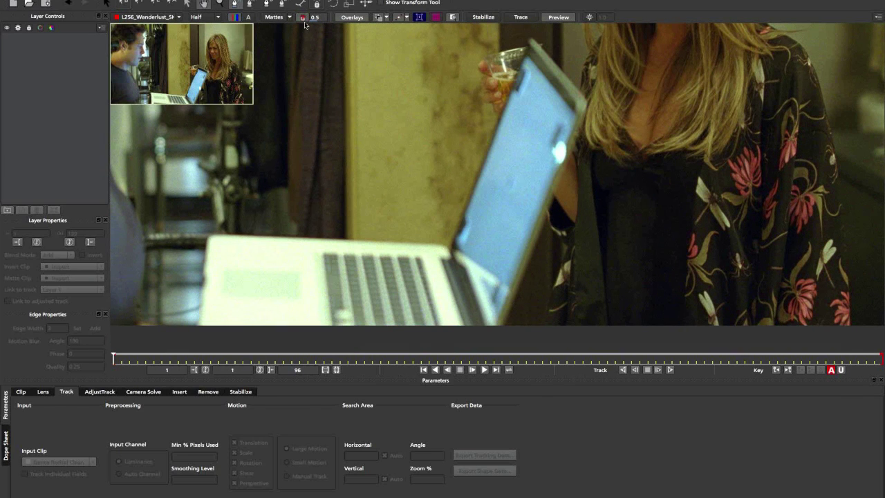
click(583, 105)
click(537, 43)
click(480, 338)
click(451, 238)
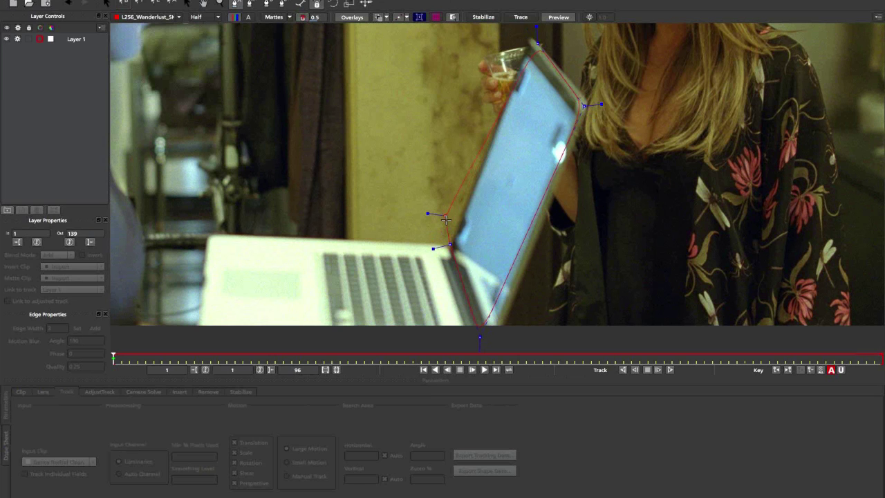
right_click(429, 214)
Step: Refine the spline's corner points at the lid's far upper corner and below the screen's lower corner at frame 1
key(z)
drag(430, 216, 443, 262)
key(x)
drag(490, 146, 526, 180)
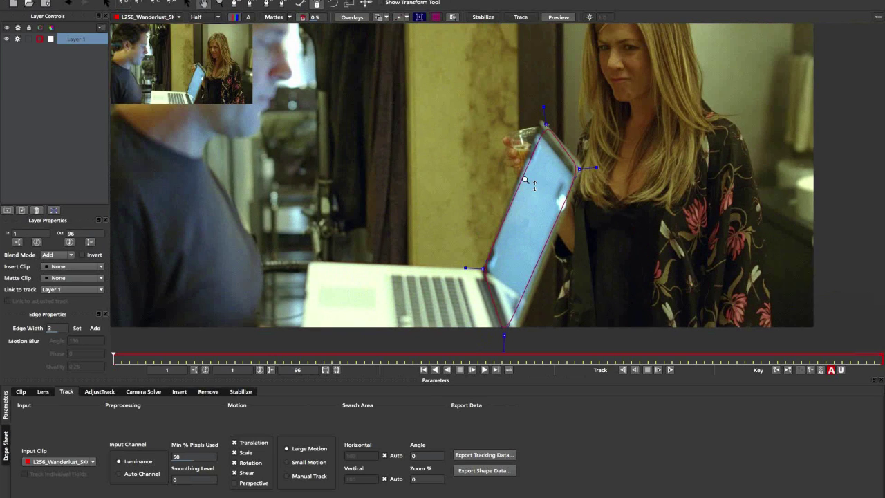
drag(550, 108, 522, 95)
click(107, 4)
drag(560, 147, 562, 146)
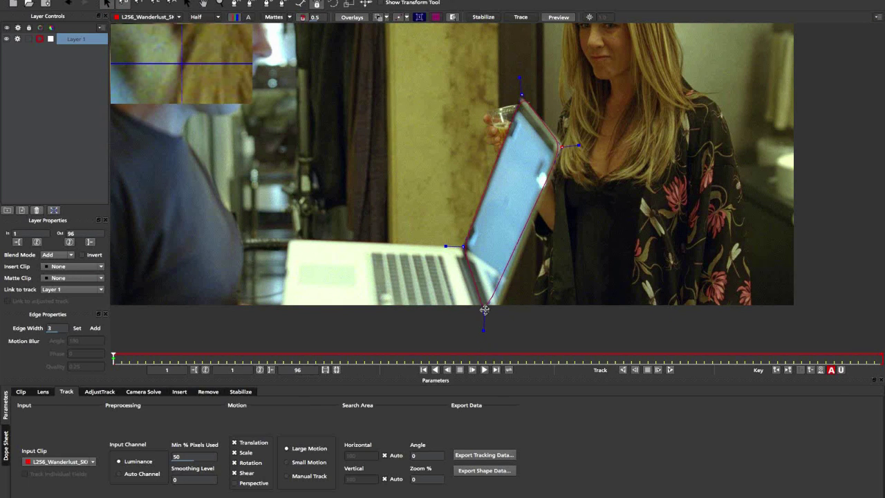
drag(485, 309, 491, 313)
Step: Enable perspective motion, set the minimum percentage of pixels used to 50, and track the laptop layer forward through the clip
click(237, 484)
double_click(194, 459)
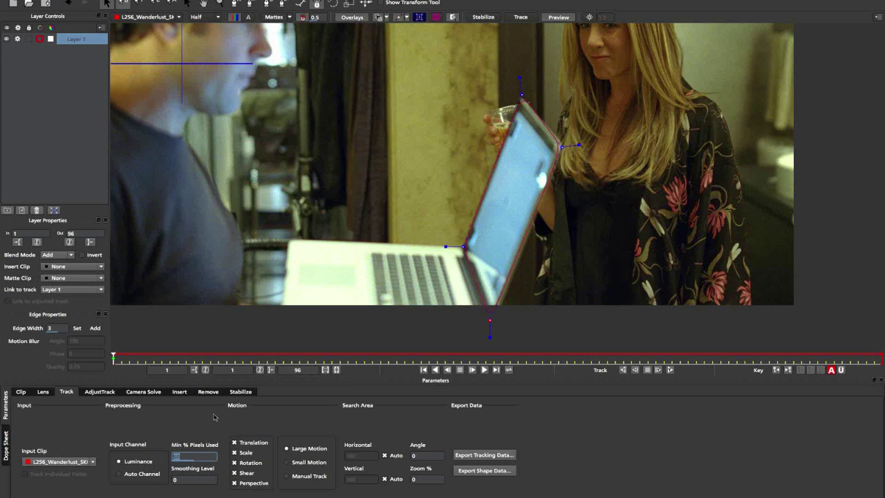
text(90)
click(670, 369)
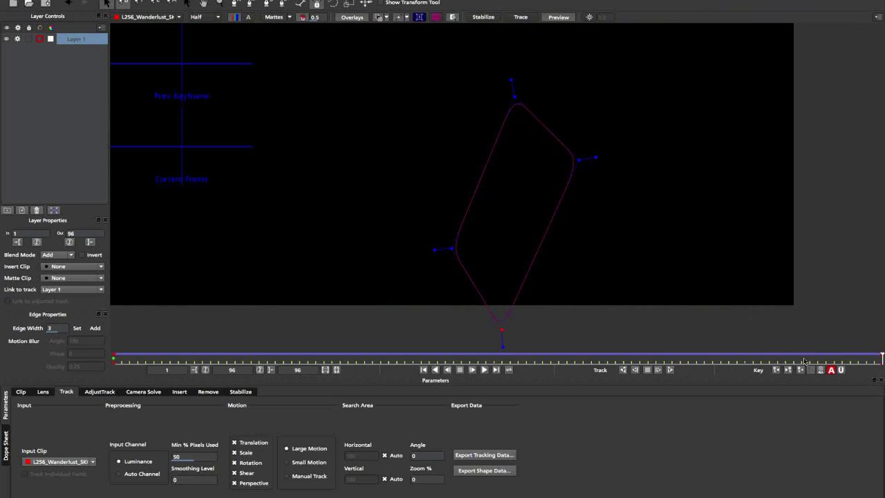
Step: Review the spline's track across the clip and show the planar surface and grid at frame 59
click(818, 357)
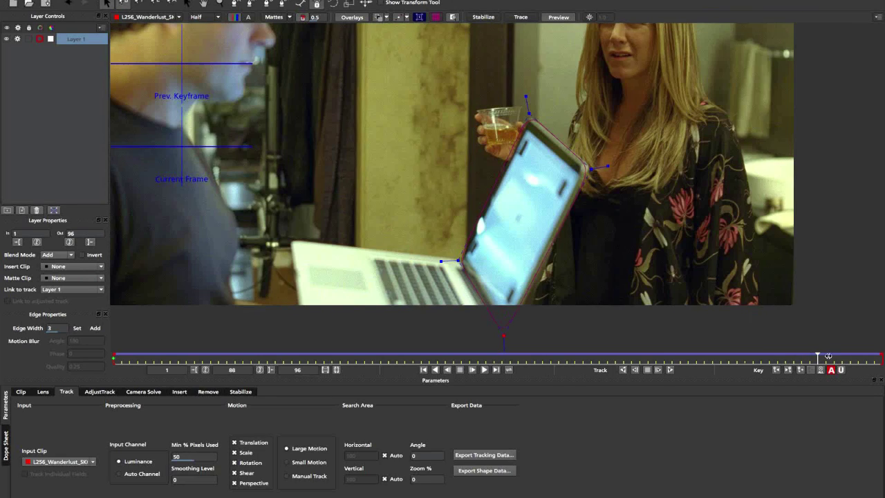
drag(828, 357, 373, 357)
key(space)
mouse_move(583, 357)
mouse_down()
mouse_move(544, 357)
mouse_move(622, 357)
mouse_move(475, 357)
mouse_move(647, 360)
mouse_move(583, 357)
mouse_up()
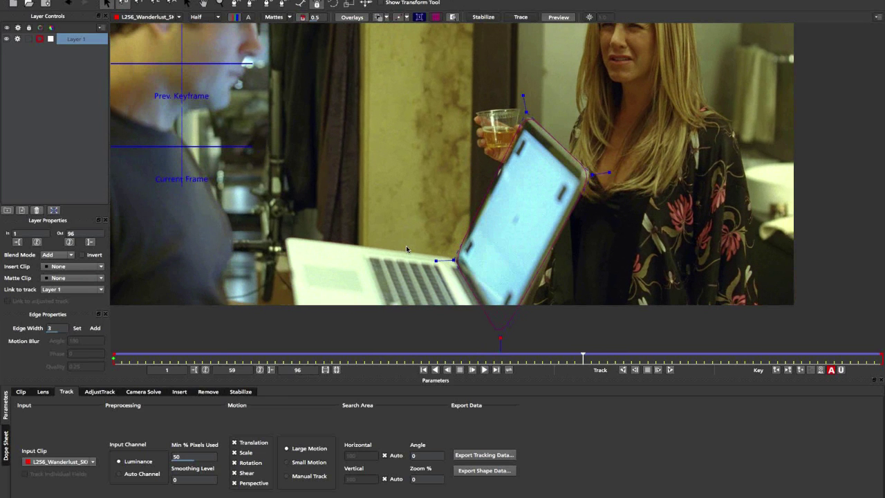
click(419, 18)
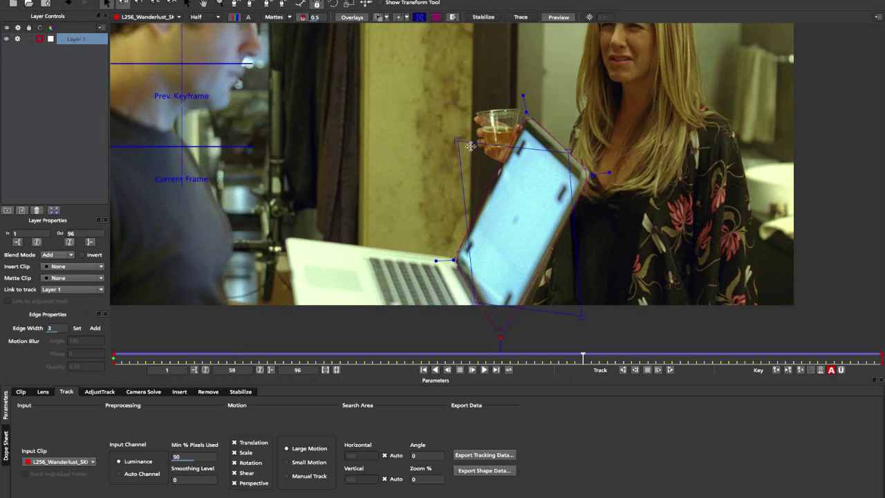
click(435, 18)
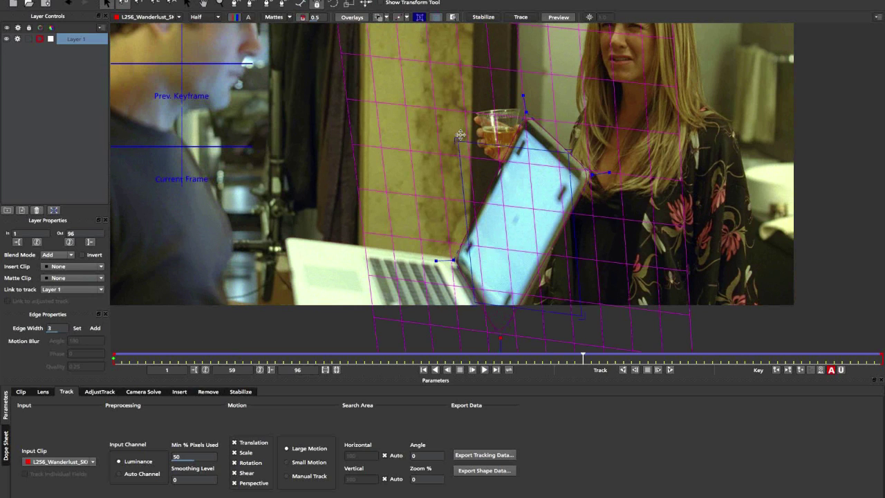
Step: Align the planar surface's four corners with the corners of the laptop screen at frame 59
drag(459, 137, 579, 179)
drag(474, 303, 488, 296)
drag(581, 316, 458, 260)
drag(516, 298, 502, 324)
drag(552, 155, 579, 181)
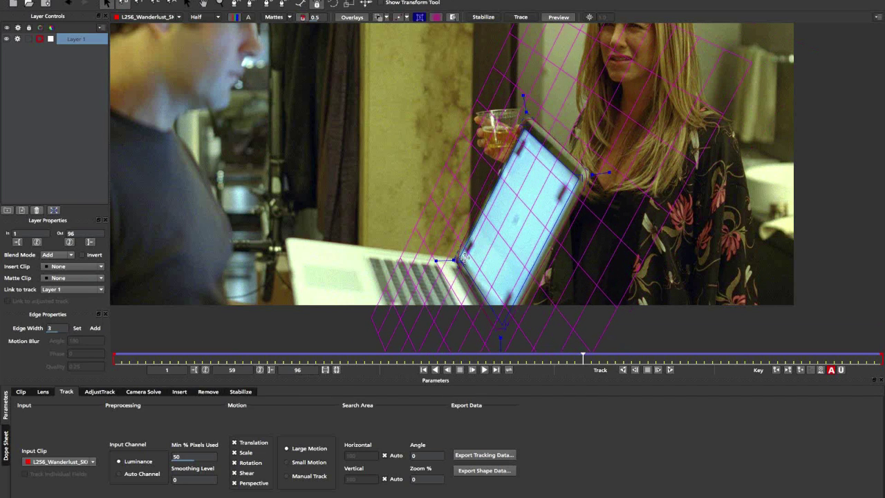
drag(463, 259, 459, 258)
drag(504, 323, 476, 309)
drag(578, 179, 581, 180)
drag(486, 309, 506, 323)
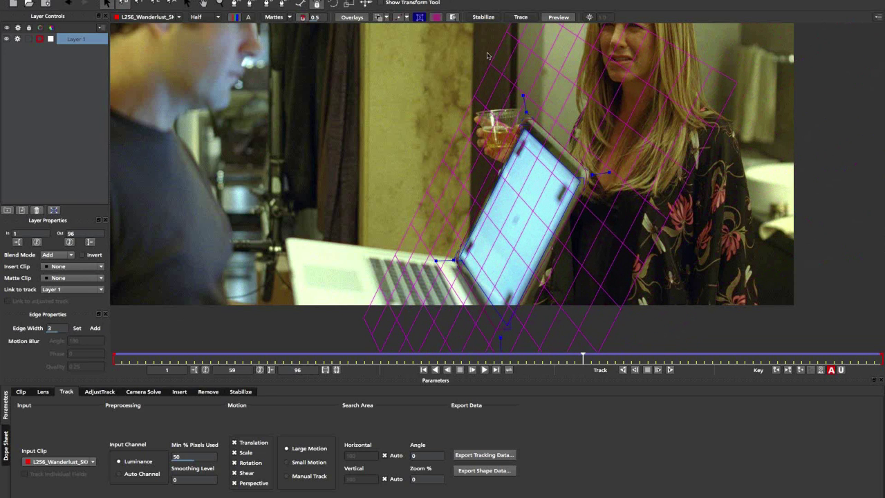
Step: Set the layer's insert clip to Grid8x8 at frame 1 and hide the surface grid and overlays
click(177, 359)
drag(174, 360, 113, 361)
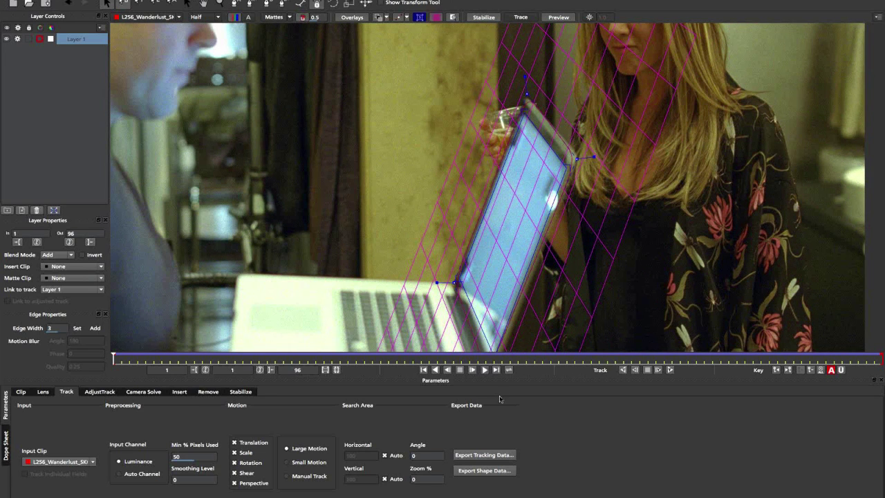
key(t)
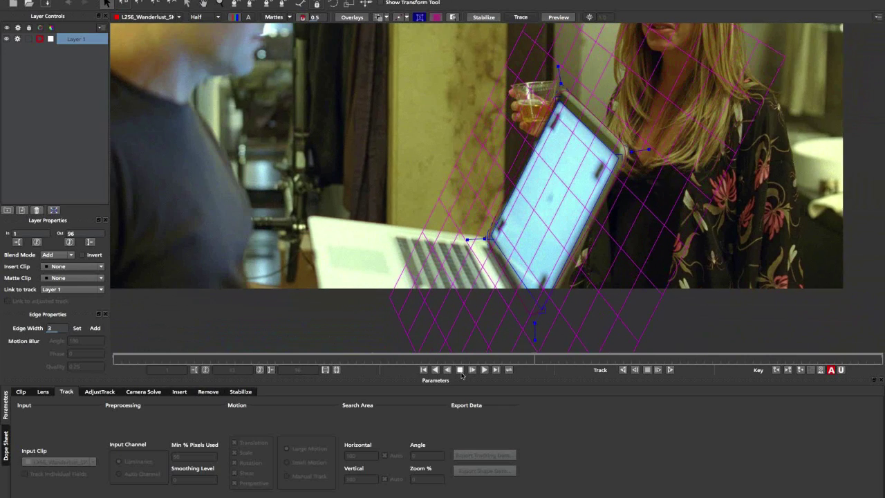
drag(554, 358, 114, 360)
click(54, 267)
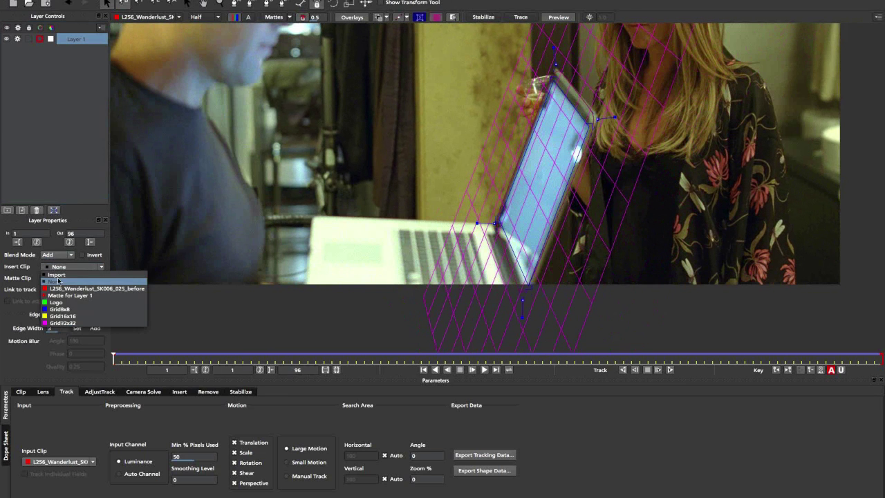
click(68, 309)
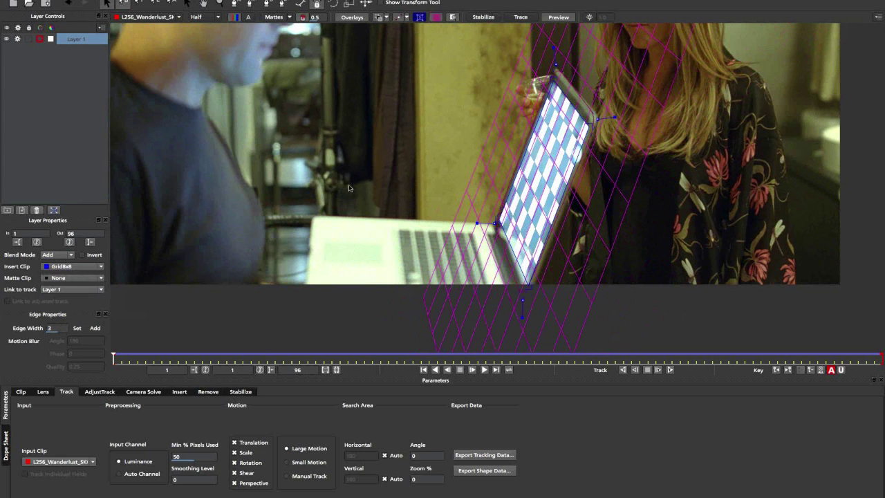
click(437, 17)
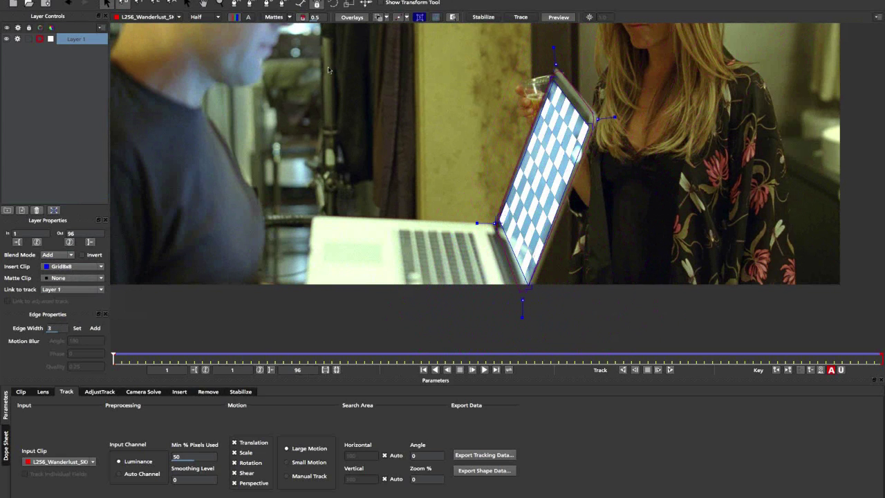
click(354, 18)
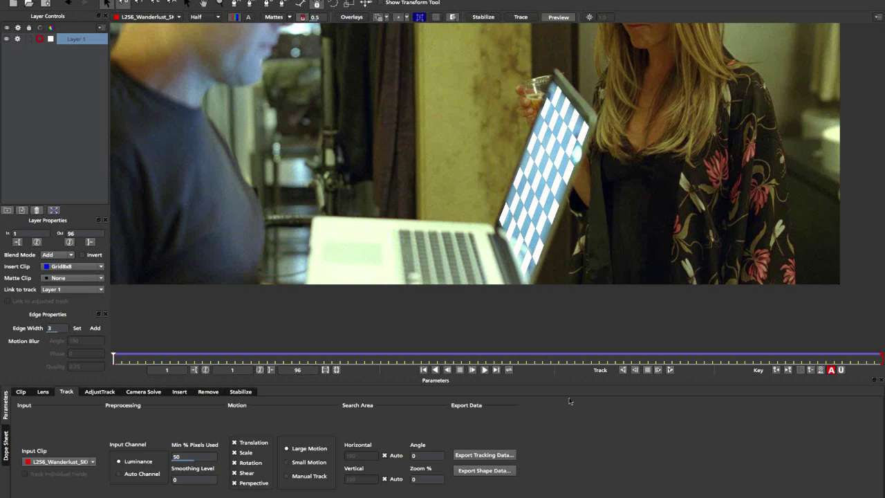
Step: Play and scrub the clip to examine how well the checkerboard insert sticks to the laptop screen
key(space)
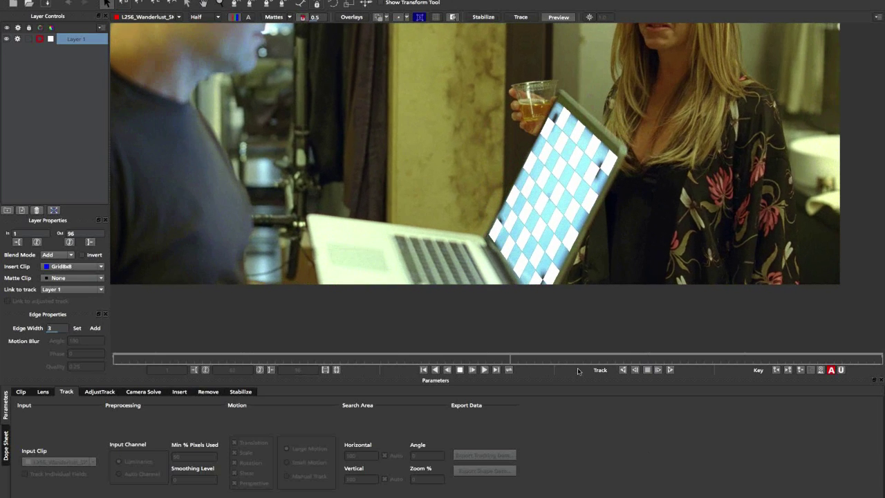
click(460, 370)
click(453, 358)
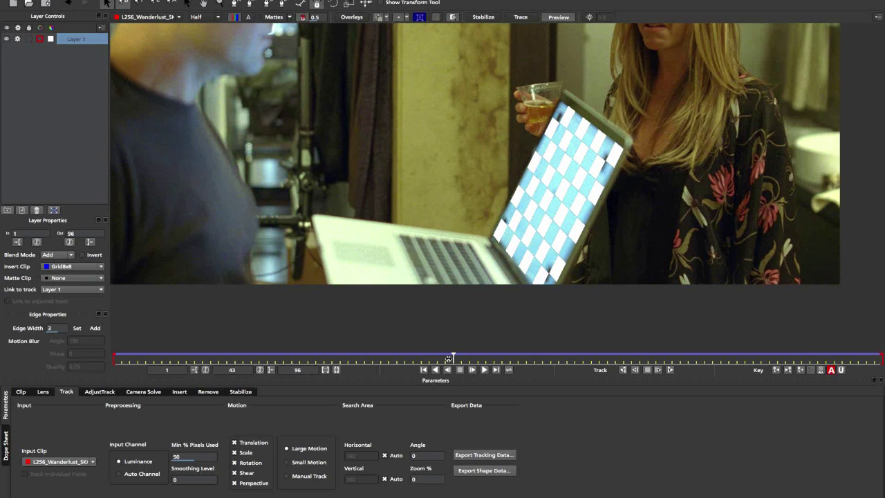
drag(392, 354, 574, 323)
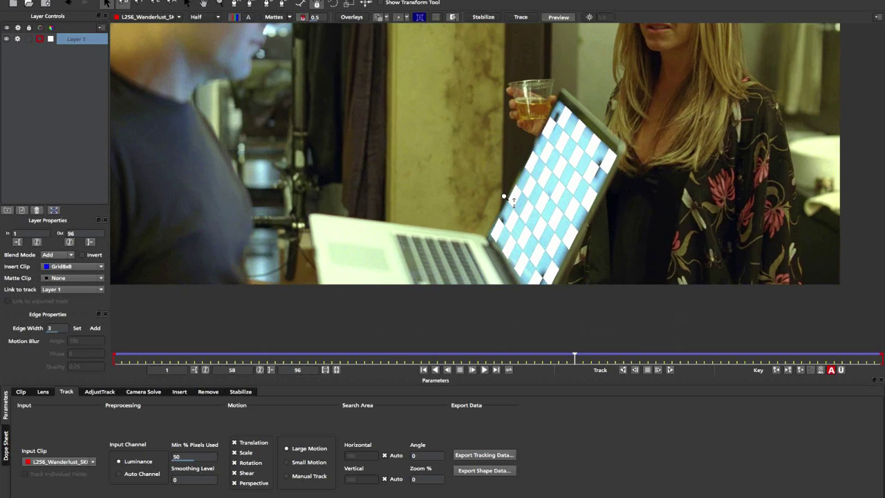
key(z)
drag(506, 195, 484, 202)
key(x)
mouse_move(485, 202)
mouse_down()
mouse_move(500, 214)
mouse_move(492, 203)
mouse_up()
Step: Export Layer 1's tracking data as Autodesk IFFFSE Stabilizer Data to the Desktop under the name track2
click(81, 37)
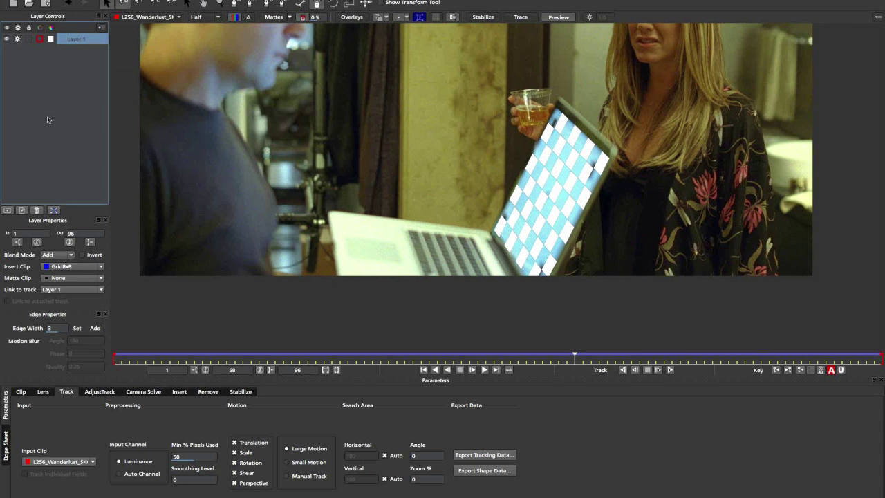
click(480, 457)
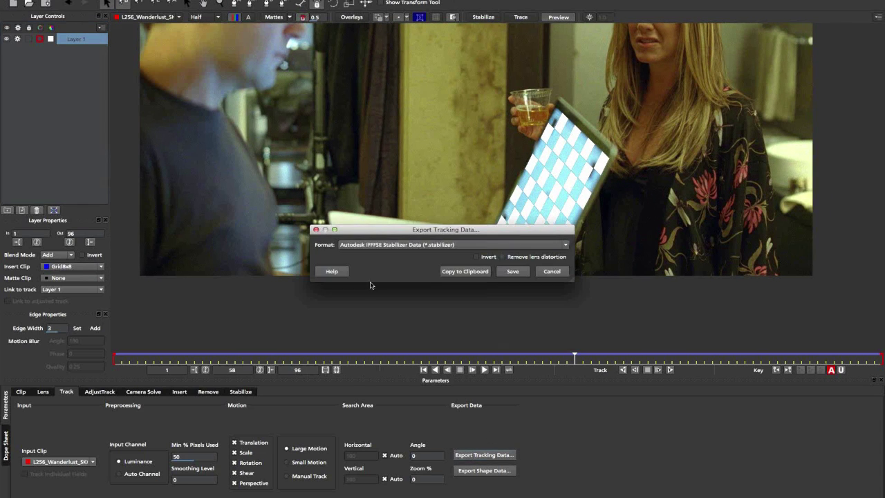
drag(405, 232, 408, 212)
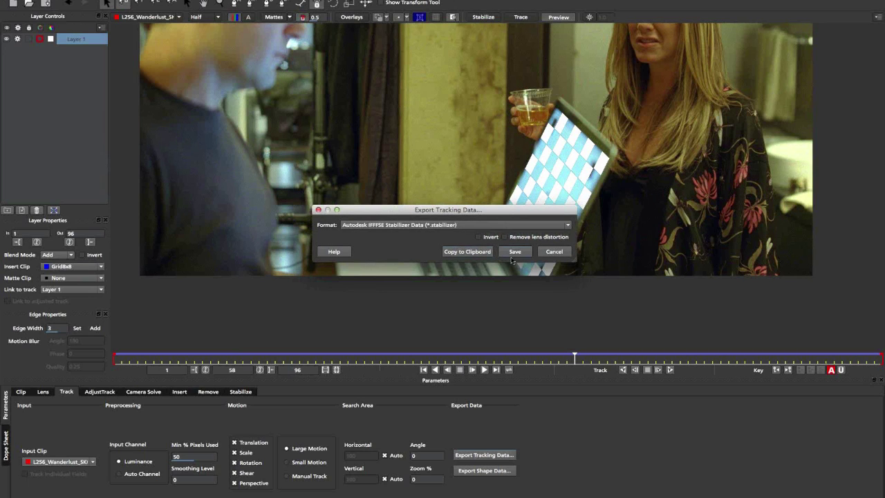
click(514, 251)
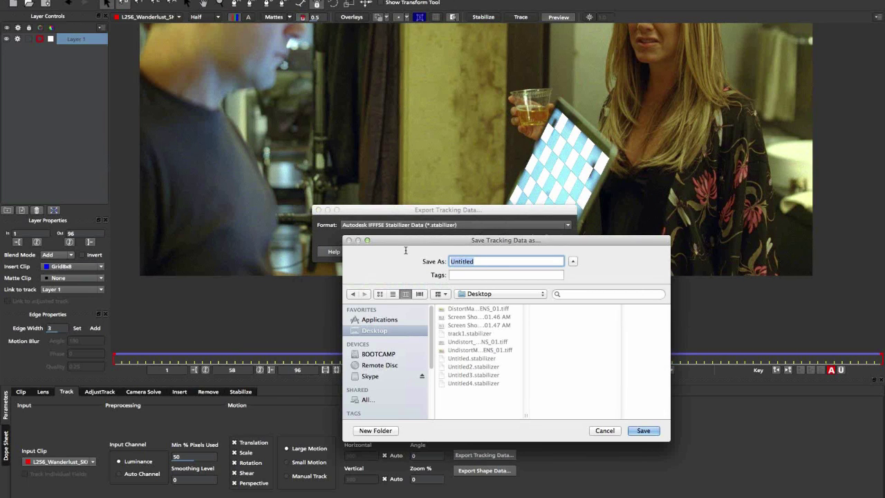
text(track2)
key(Return)
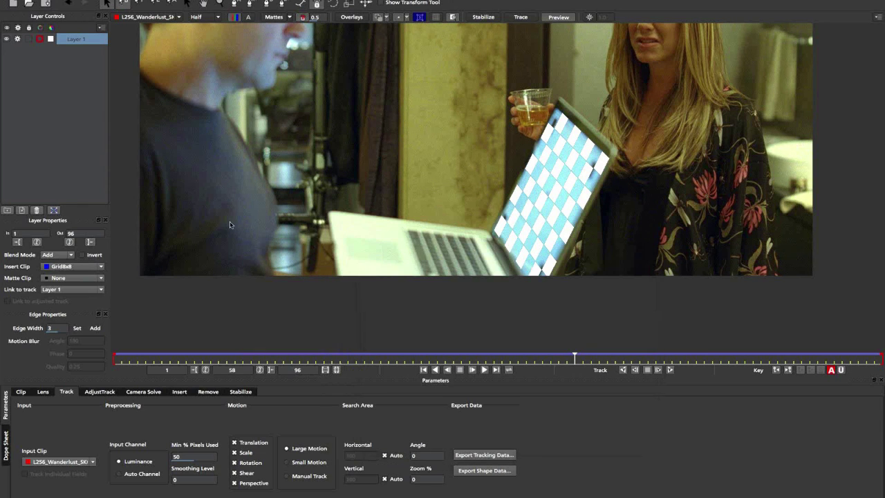
Step: Switch to Smoke and create a ConnectFX setup on the L256_Wanderlust_SK006_025_before clip
key(super+Tab)
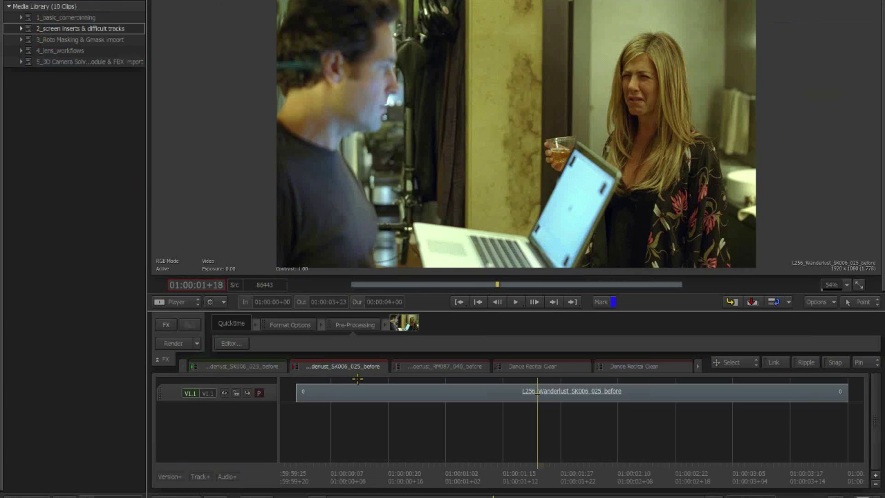
click(167, 325)
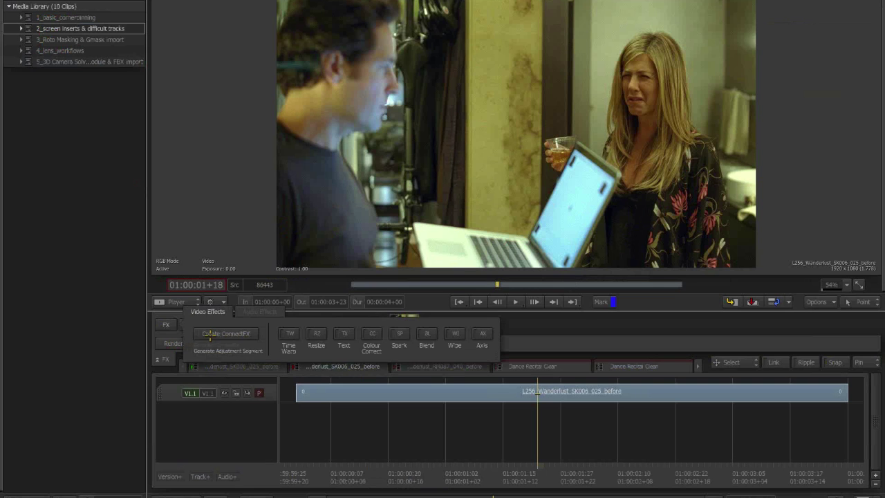
click(207, 332)
mouse_move(1, 220)
drag(224, 227, 144, 214)
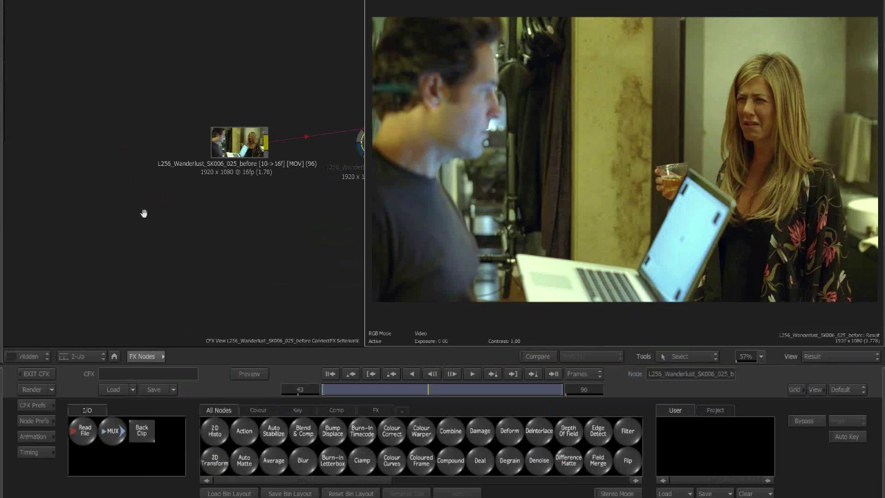
Step: Insert an Action node between the Wanderlust clip and the output, and space the nodes apart
drag(242, 428, 236, 118)
mouse_move(1, 430)
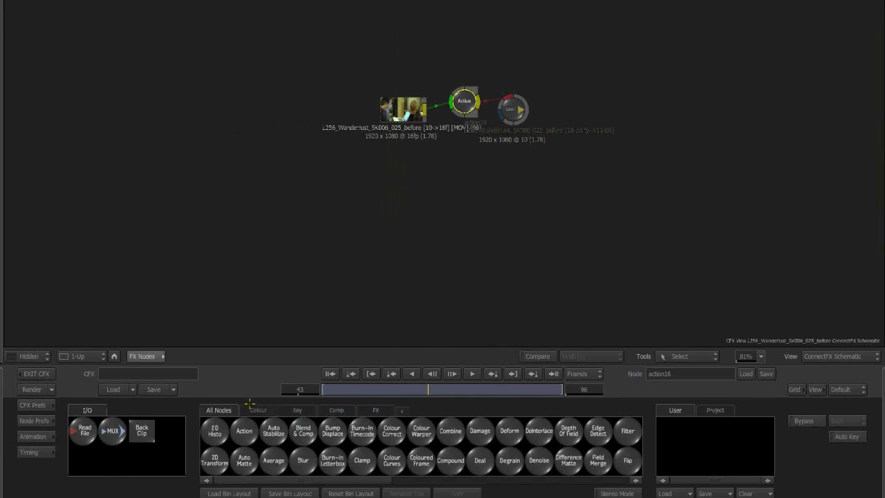
drag(353, 106, 312, 119)
click(441, 116)
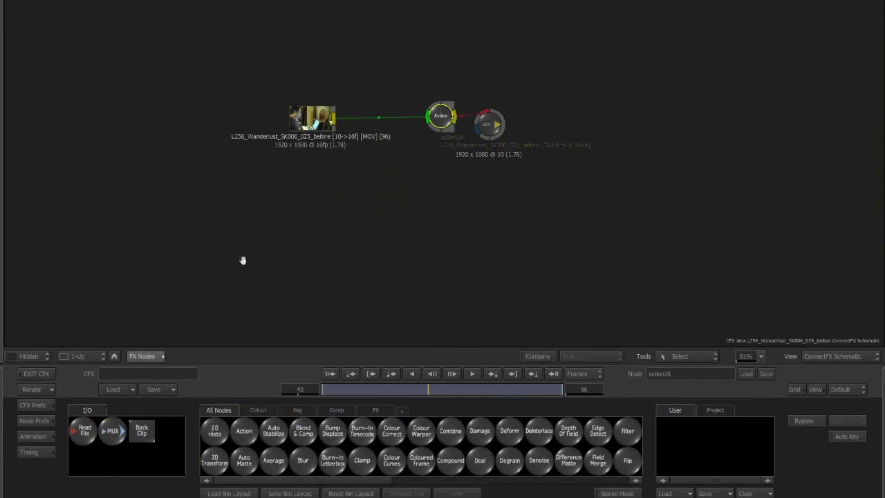
drag(347, 223, 388, 211)
drag(443, 94, 413, 98)
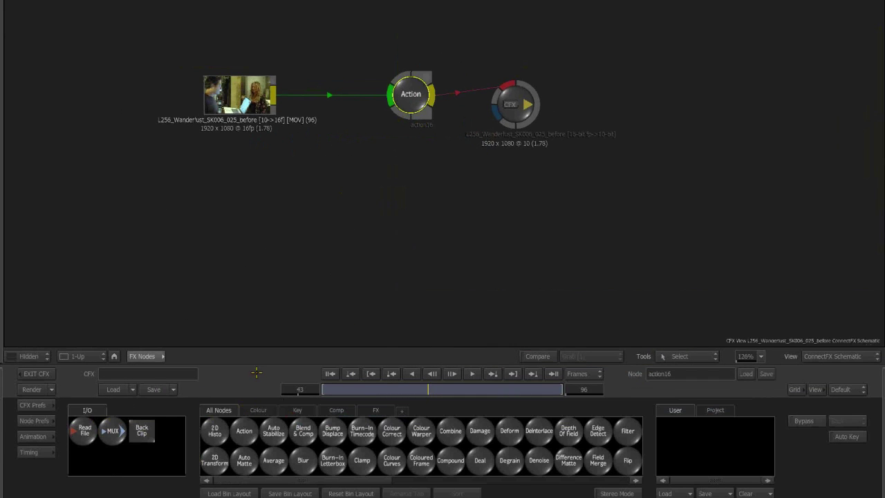
Step: Add a Coloured Frame node below the clip and set it to PAL Bars
click(258, 410)
click(272, 200)
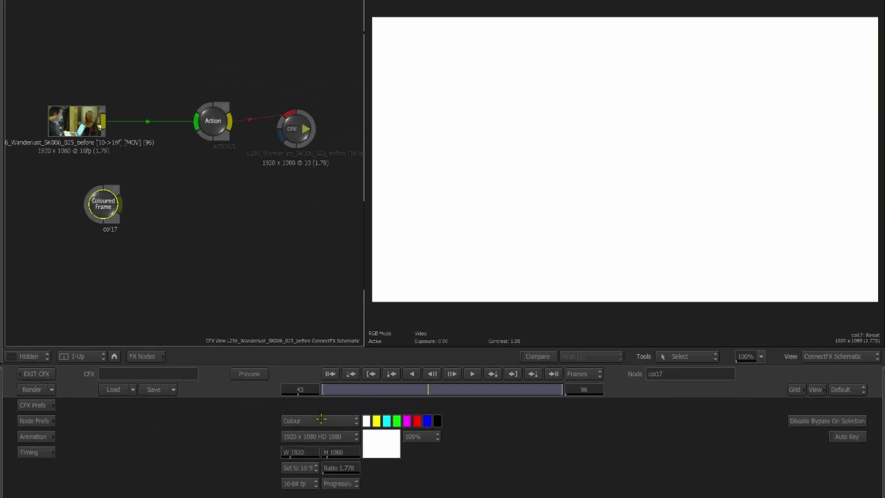
click(318, 422)
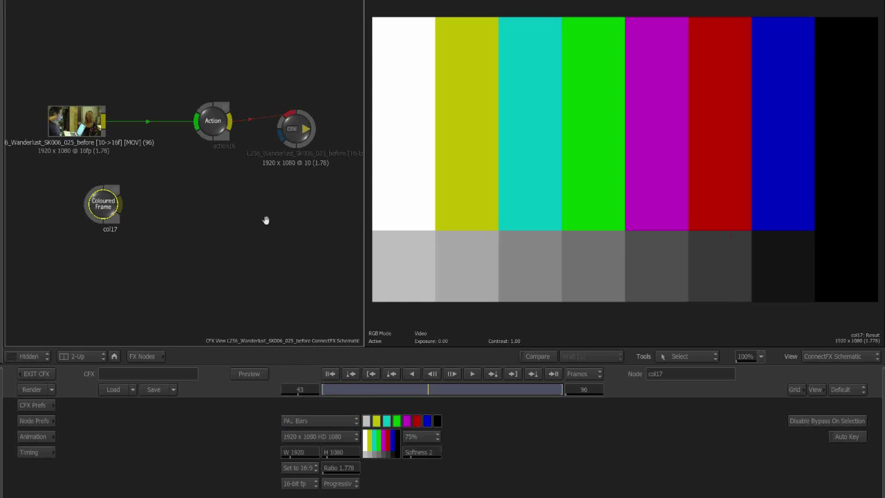
Step: Connect the Coloured Frame node to the Action node as new front media and open the Action schematic
drag(266, 220, 369, 219)
click(263, 124)
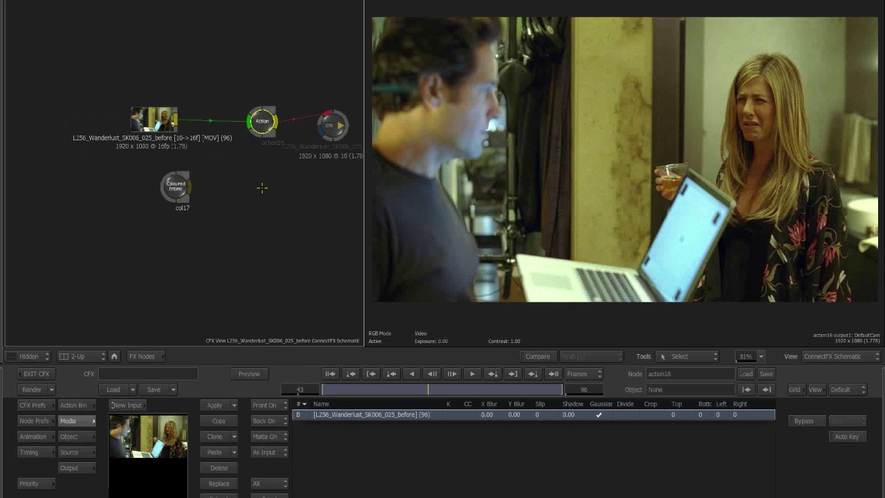
key(p)
click(191, 182)
double_click(260, 123)
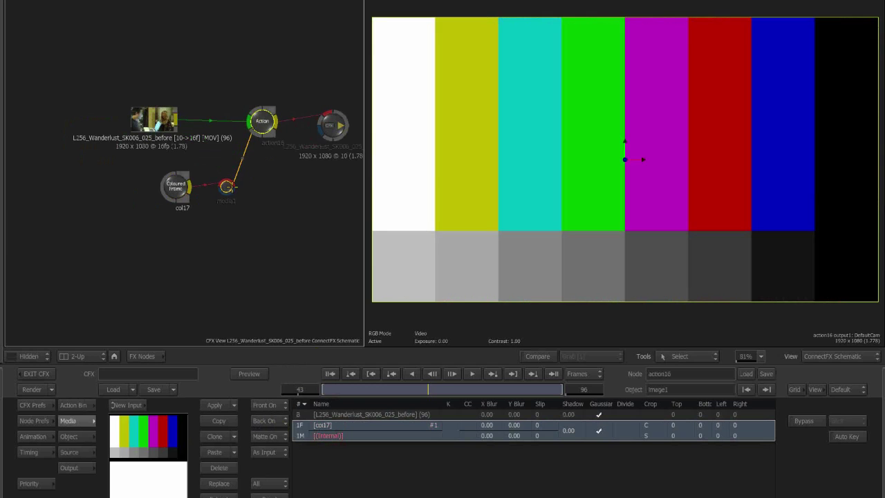
drag(287, 237, 273, 213)
double_click(168, 171)
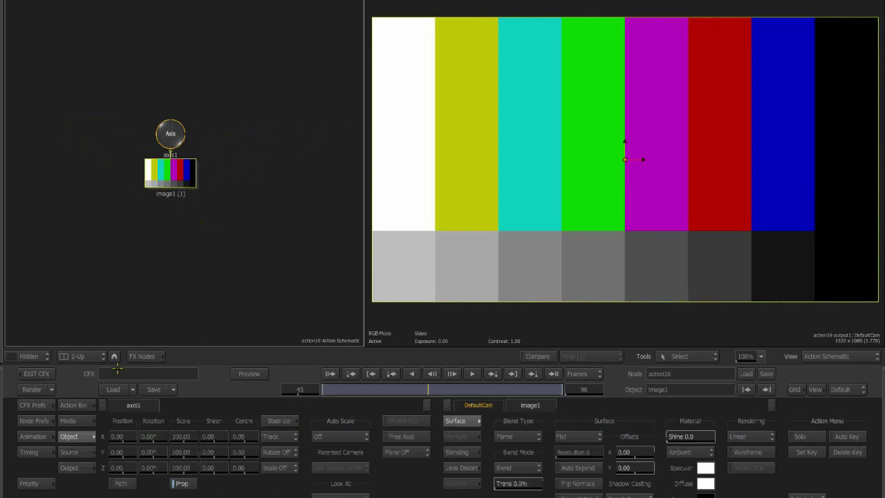
Step: Set the image1 surface type to Bilinear and open its Vertices settings
click(581, 436)
click(580, 422)
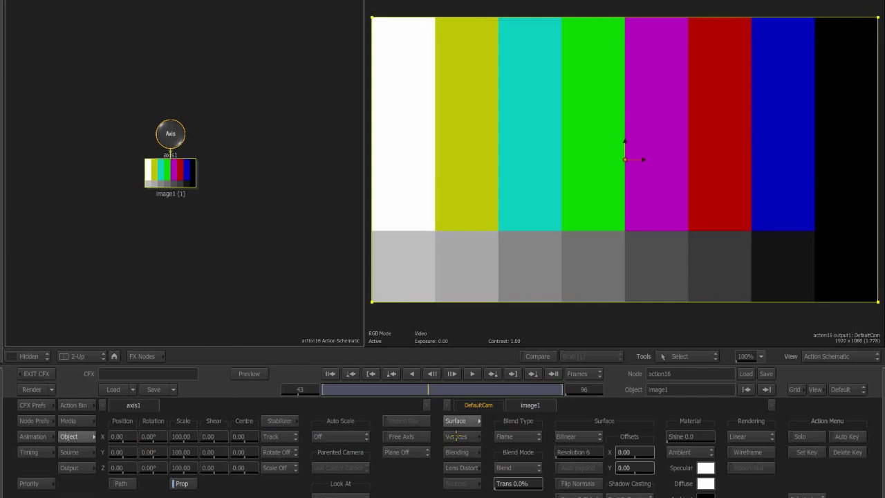
click(460, 439)
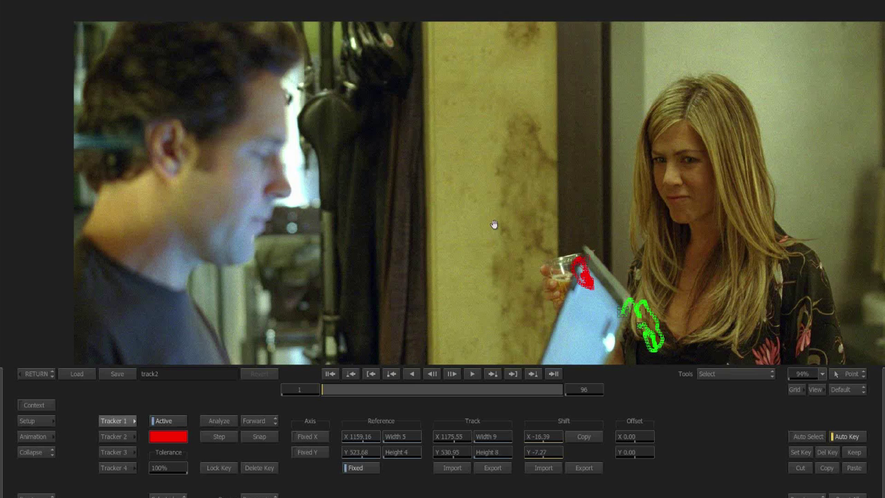
Step: Check the four corner track paths against the laptop screen at several frames in the tracker, and return to Action
drag(495, 224, 440, 95)
drag(325, 391, 430, 391)
click(471, 391)
drag(484, 206, 461, 118)
drag(415, 283, 414, 223)
drag(365, 274, 388, 274)
drag(537, 122, 504, 162)
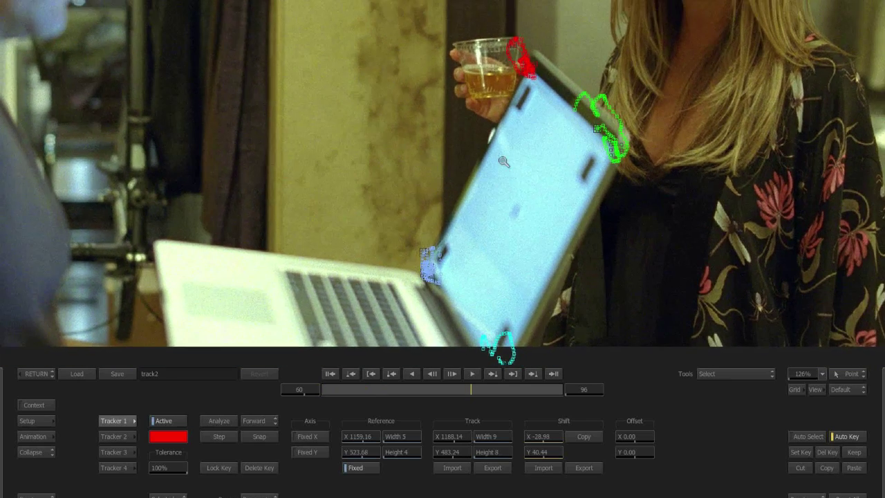
scroll(504, 162, down, 5)
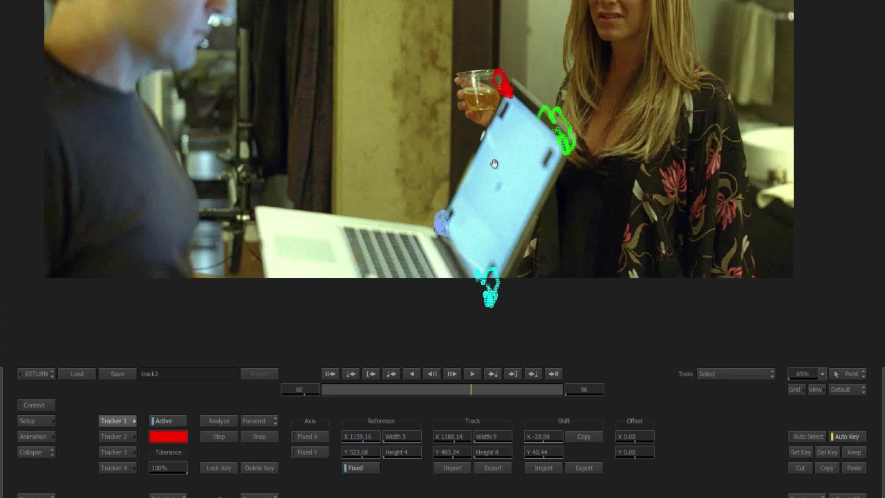
scroll(476, 249, up, 4)
drag(447, 390, 469, 390)
ctrl+click(464, 231)
drag(465, 231, 458, 193)
click(36, 374)
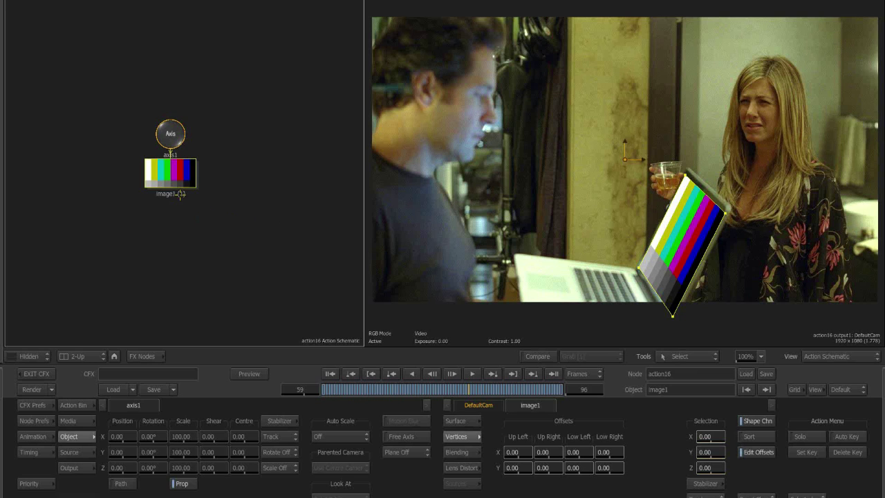
Step: Move the image1 node further below its axis, and space out the clip, Action and output nodes in the ConnectFX schematic
drag(173, 175, 180, 207)
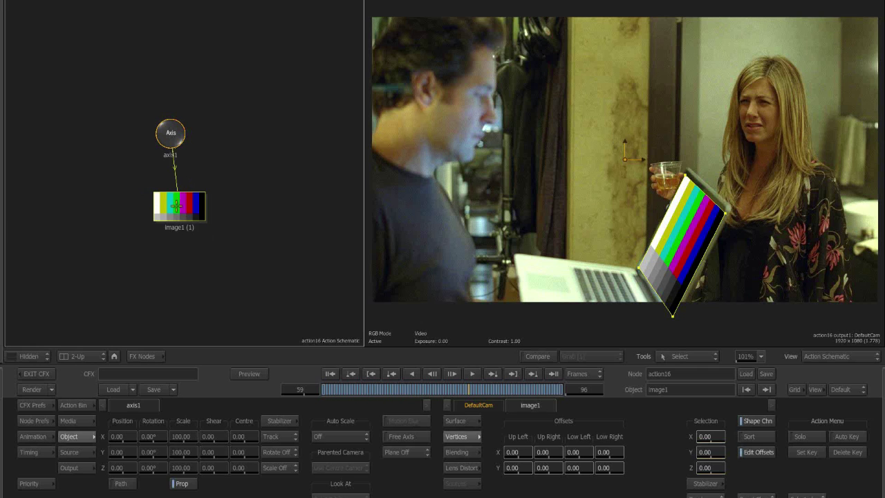
drag(178, 206, 170, 202)
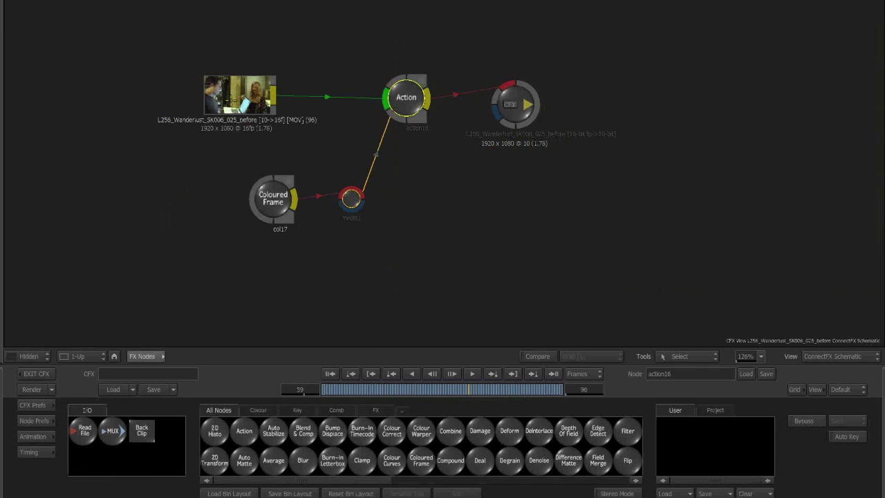
click(232, 97)
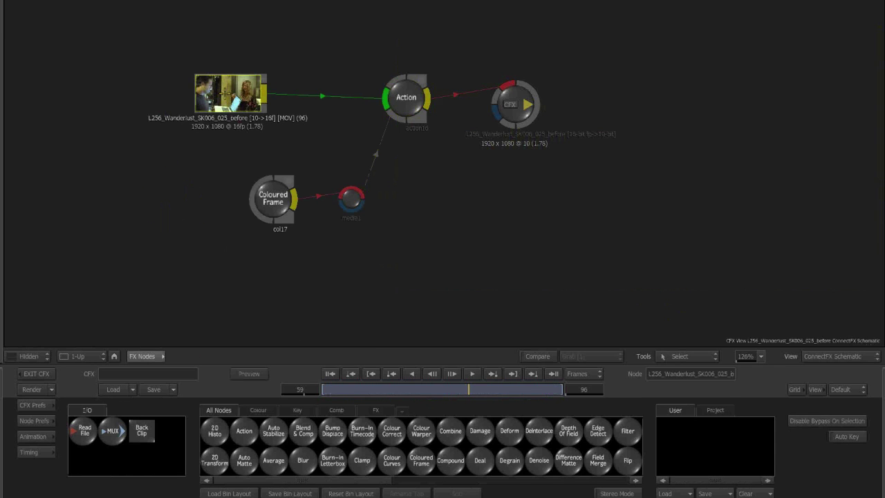
drag(260, 83, 222, 92)
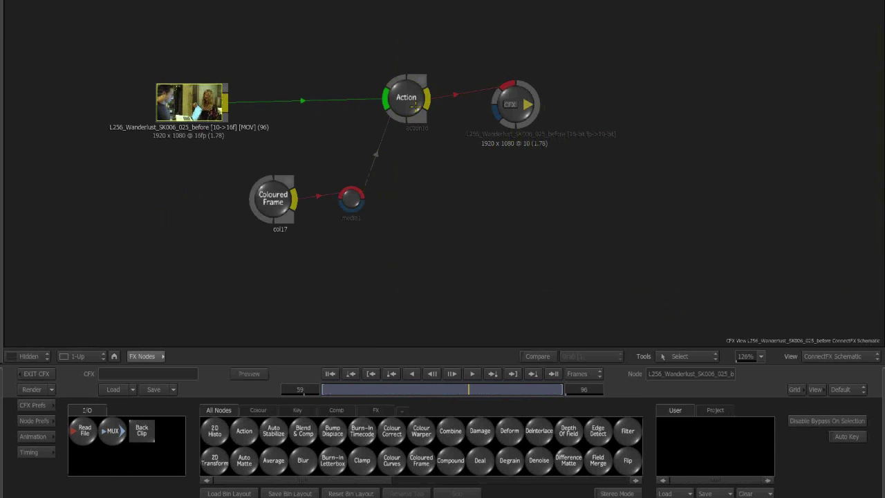
drag(415, 97, 410, 99)
drag(529, 106, 578, 114)
drag(416, 99, 425, 102)
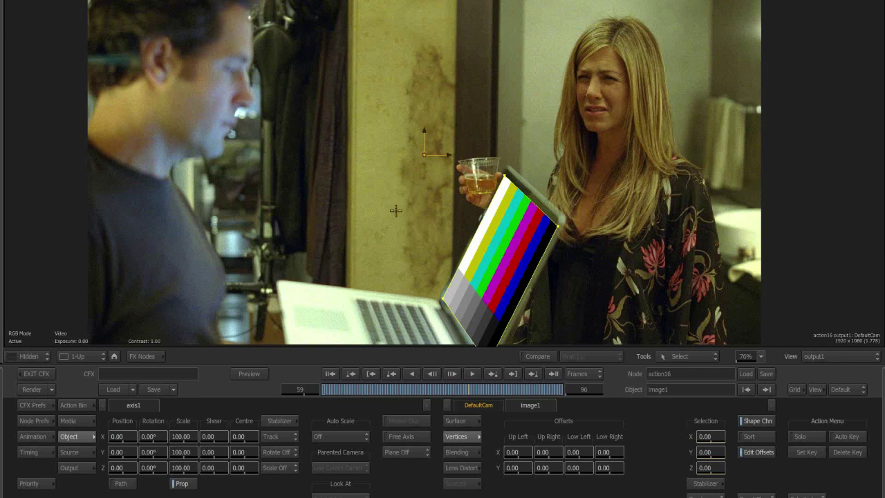
Step: Inspect the corner-pinned bars on the laptop screen in the Action output and exit ConnectFX
drag(522, 277, 502, 235)
drag(433, 331, 444, 297)
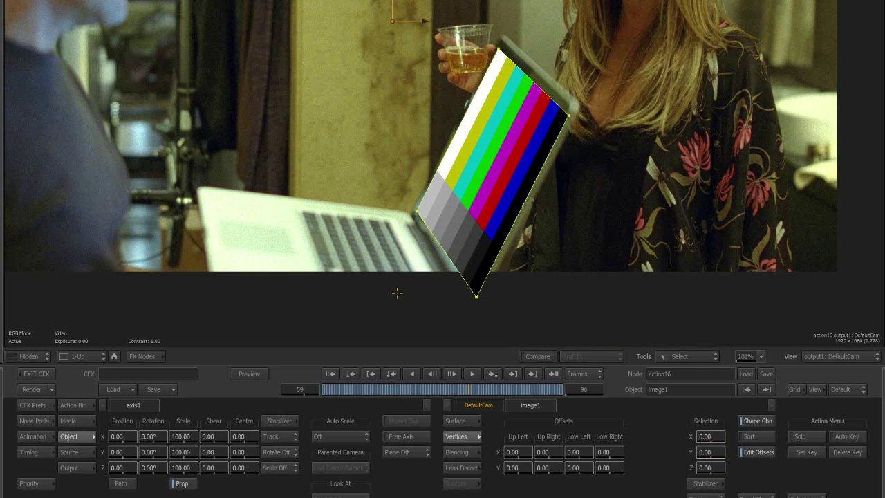
click(142, 357)
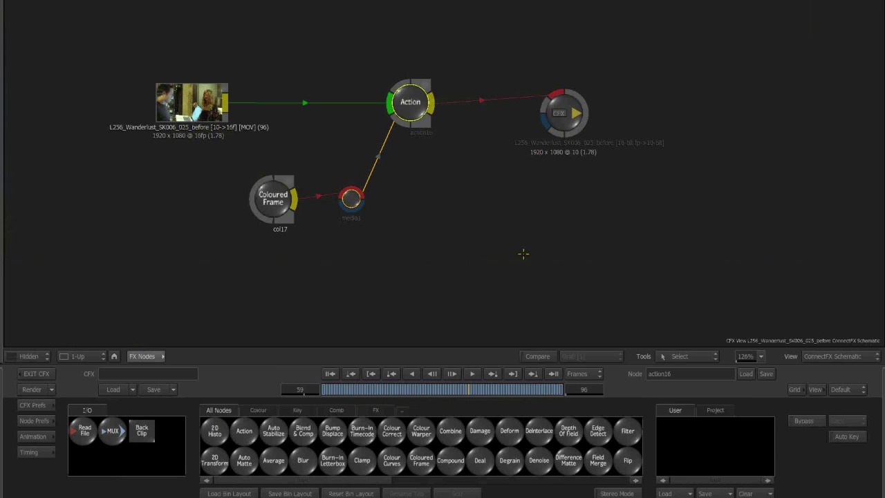
click(38, 373)
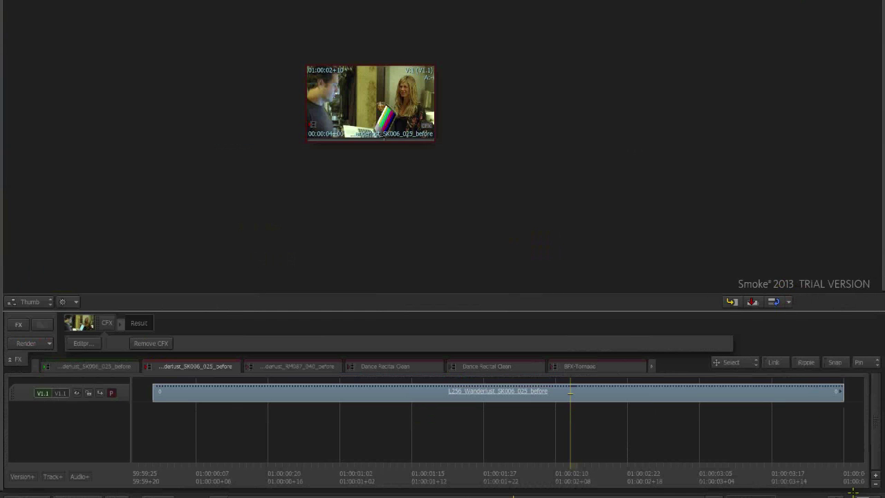
click(854, 492)
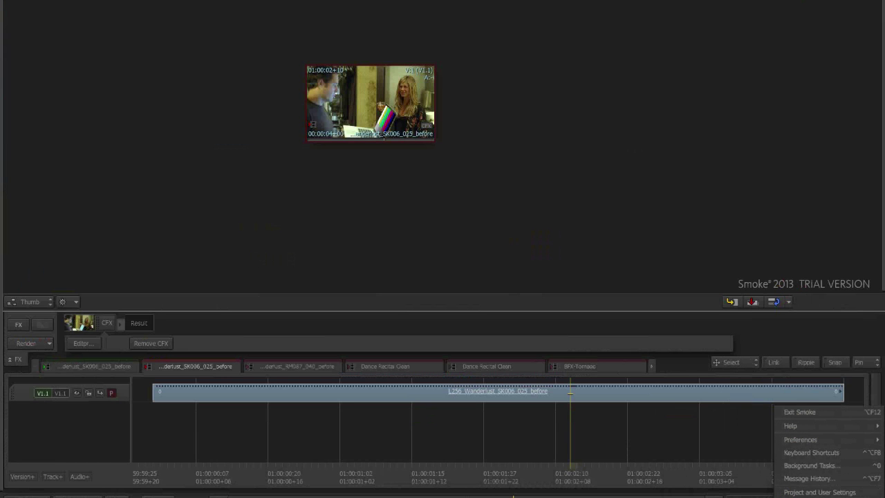
click(789, 491)
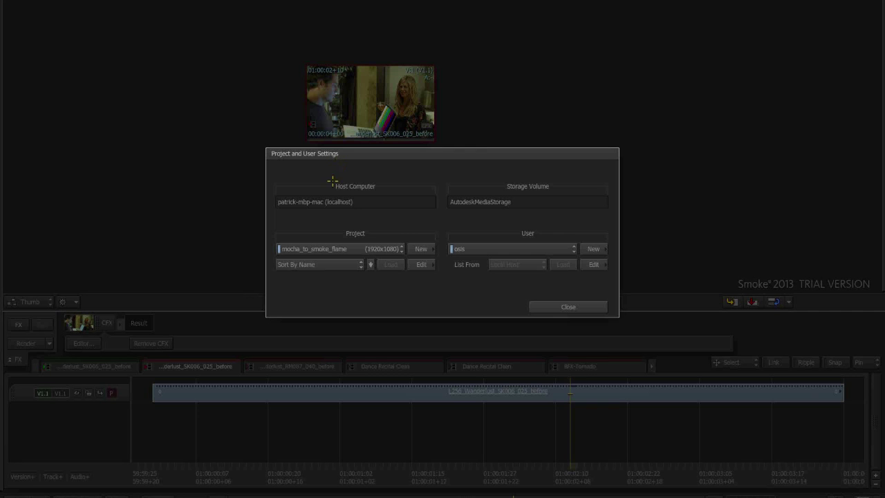
click(568, 306)
Step: Open the Wanderlust clip in the Player view and restore the timeline's track header area to its normal width
drag(129, 426, 727, 460)
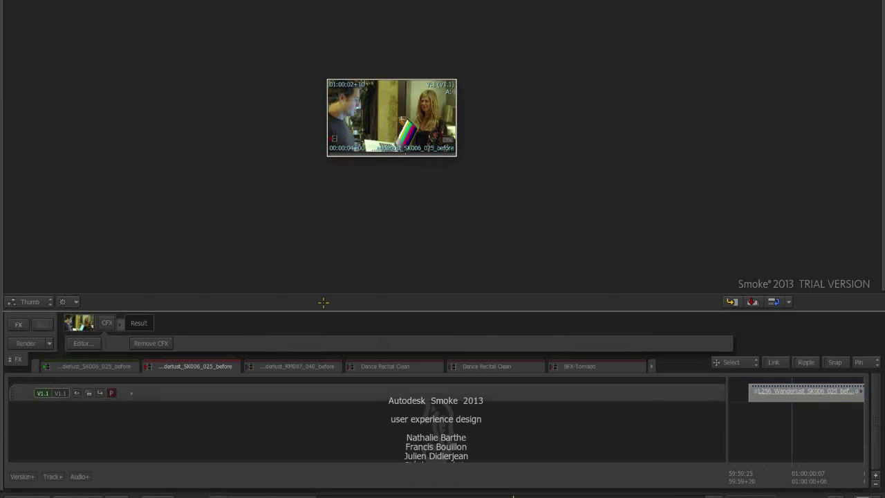
double_click(391, 119)
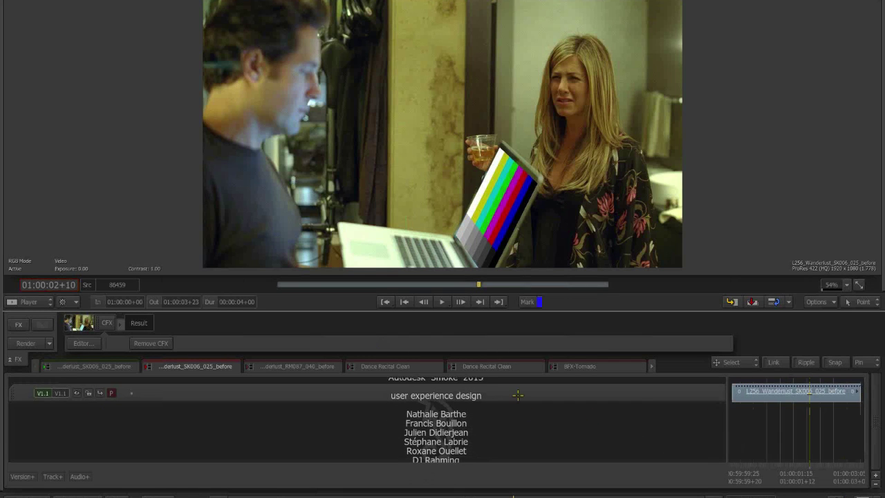
drag(720, 421, 130, 435)
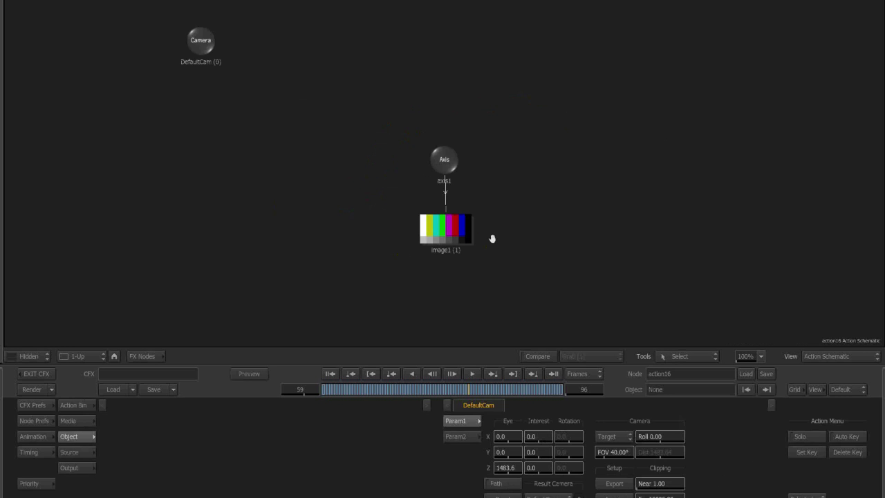
Step: Review the surface type options and the Vertices settings of image1 in the Action node
click(451, 420)
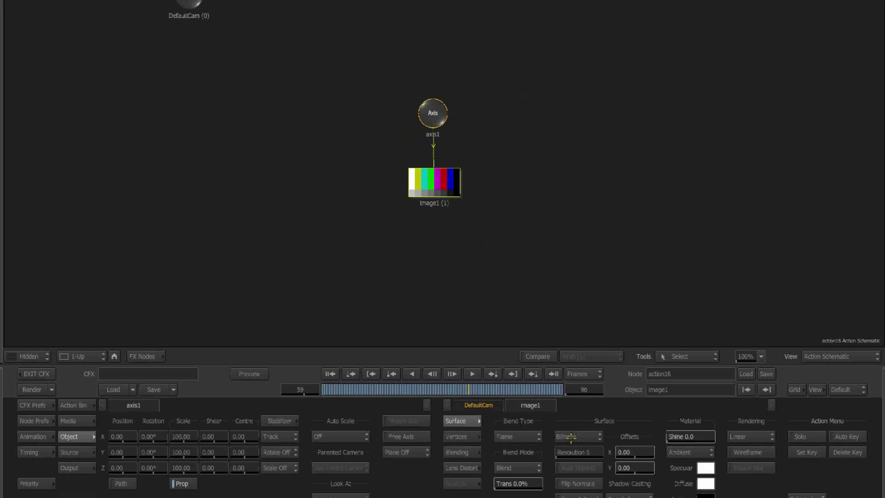
click(570, 437)
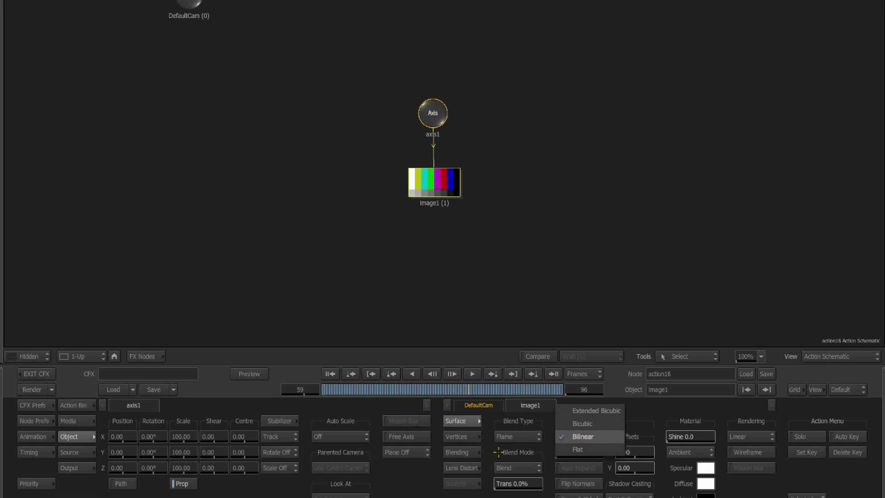
click(456, 436)
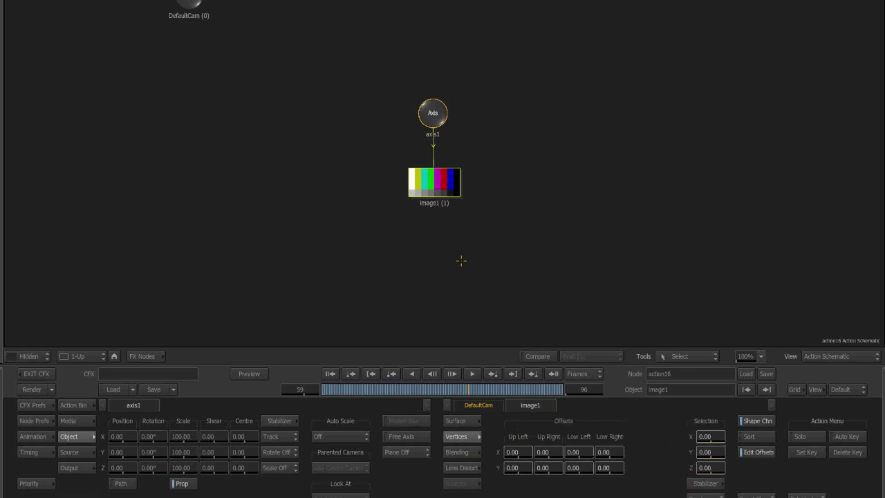
click(461, 421)
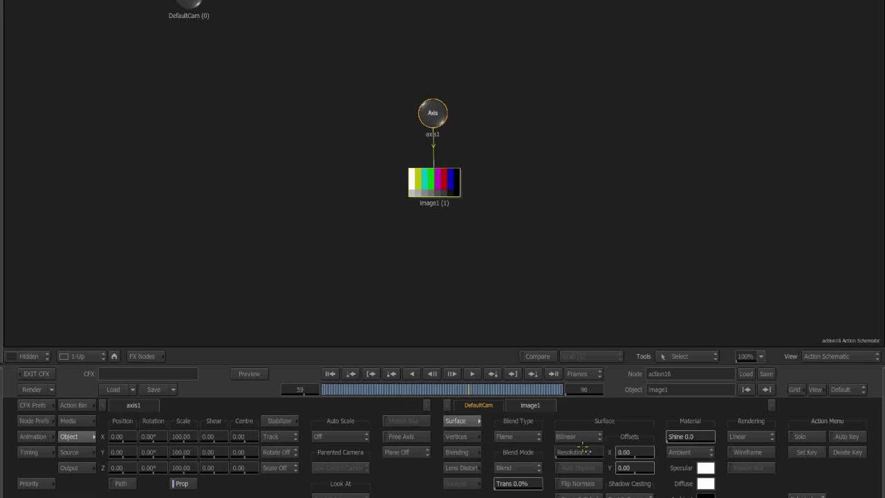
click(561, 436)
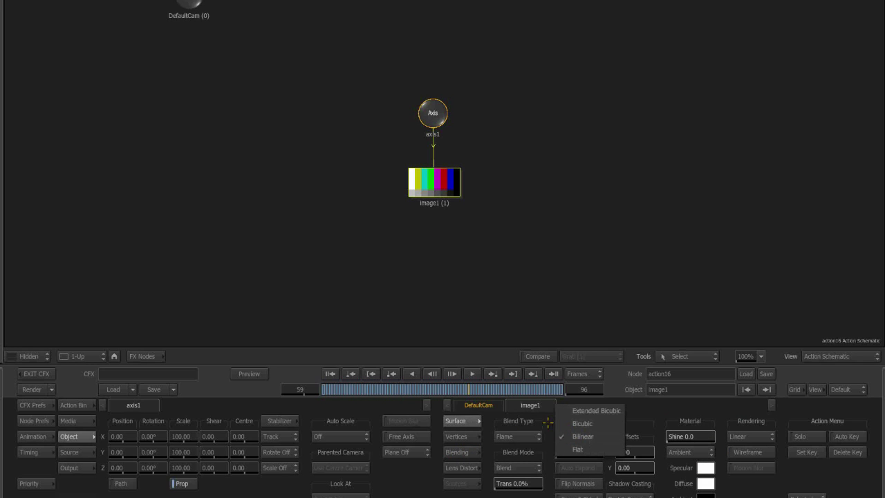
click(465, 416)
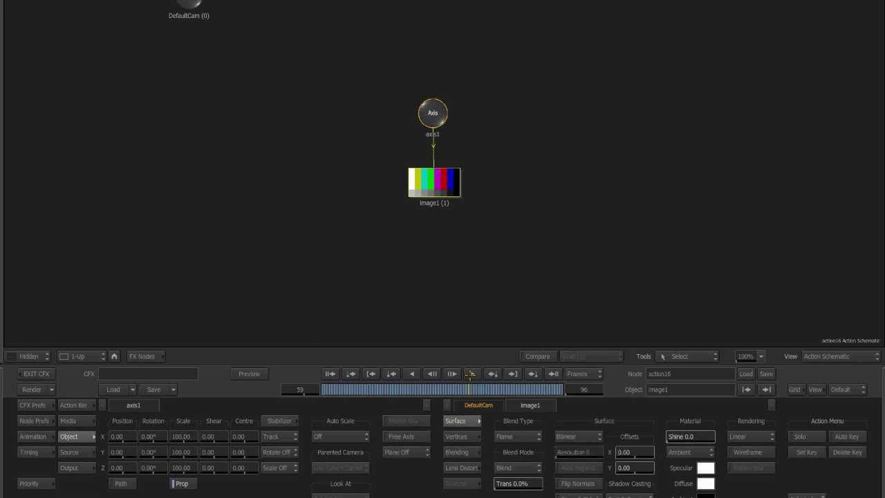
click(507, 389)
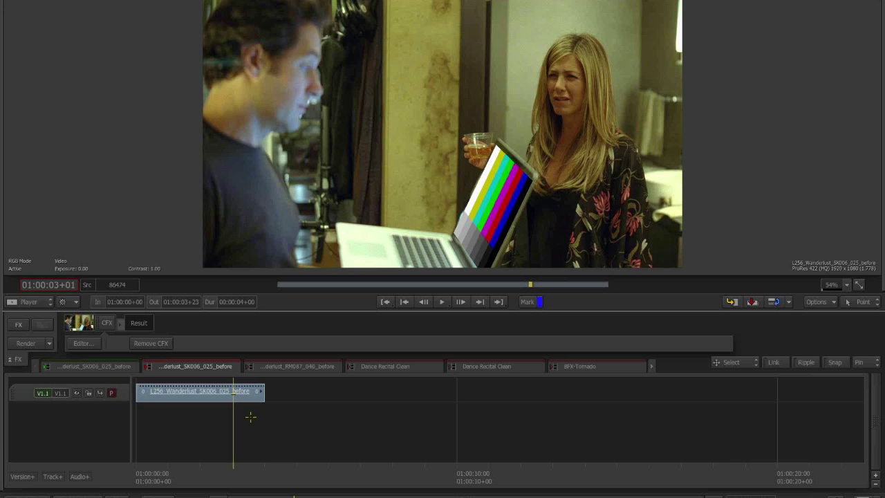
Step: Enlarge the Wanderlust segment in the timeline, reopen its ConnectFX setup and enter the Action node's schematic
drag(364, 471, 441, 460)
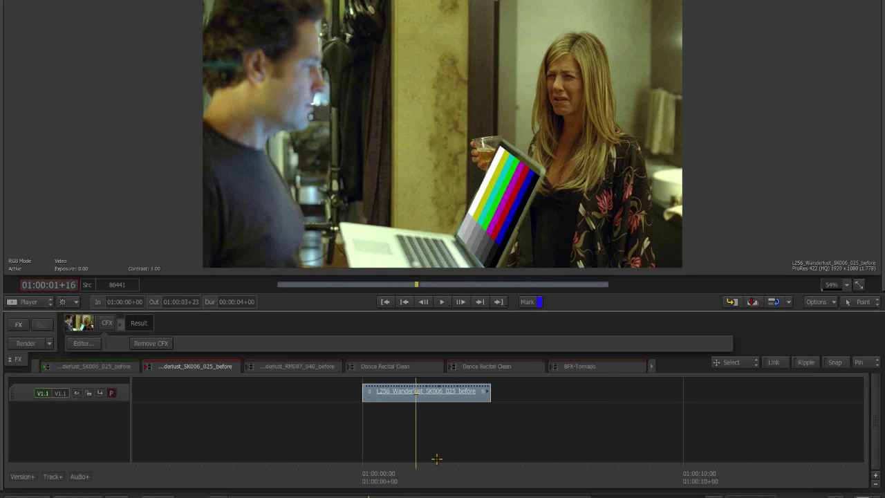
key(plus)
key(plus)
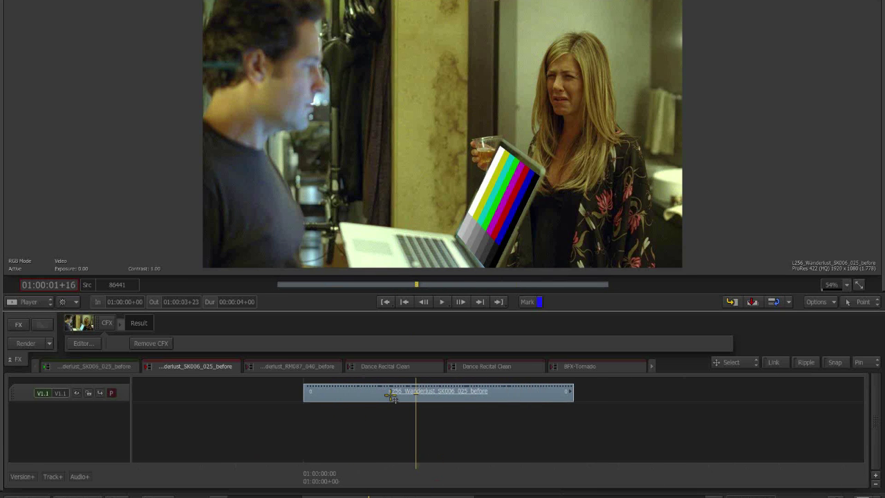
double_click(391, 395)
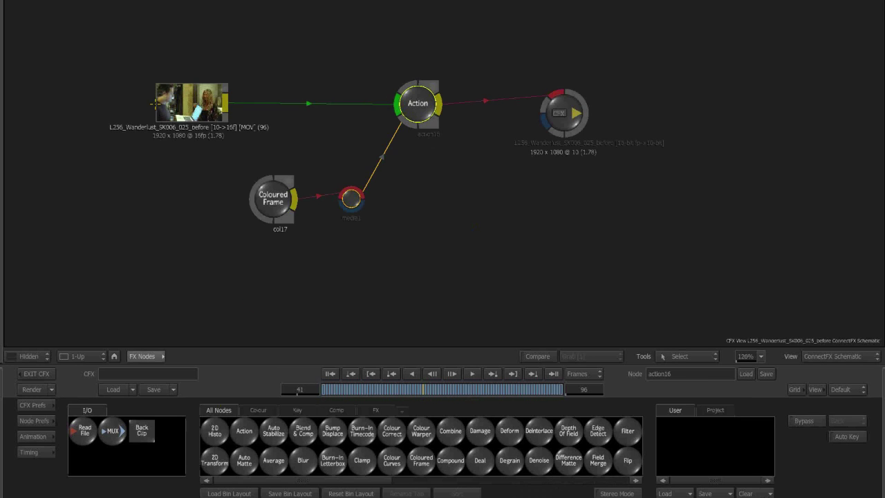
click(159, 104)
double_click(417, 103)
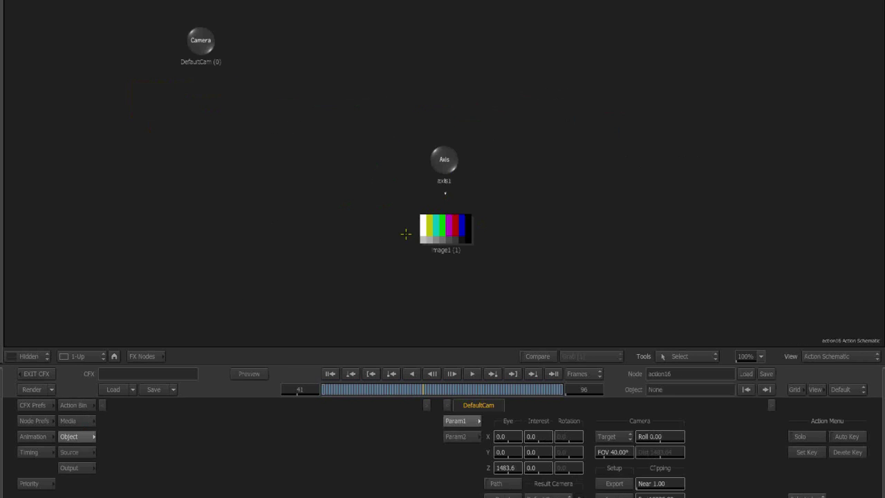
Step: Move the Wanderlust clip node away from the existing Action node and add a second Action node below their connection
mouse_move(1, 396)
drag(426, 229, 531, 196)
drag(267, 68, 142, 82)
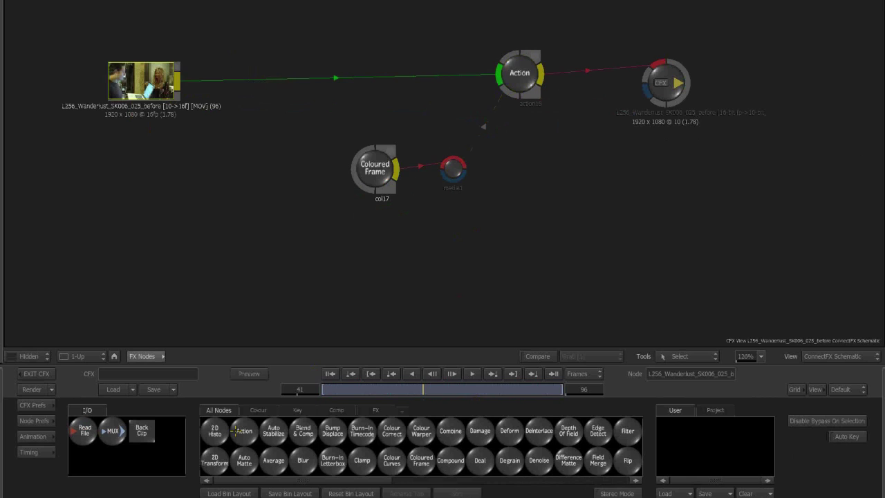
click(292, 116)
drag(291, 117, 286, 151)
Step: Add a media input to the second Action node, feed it the Coloured Frame, and open that Action's schematic
key(n)
click(240, 201)
drag(240, 202, 215, 173)
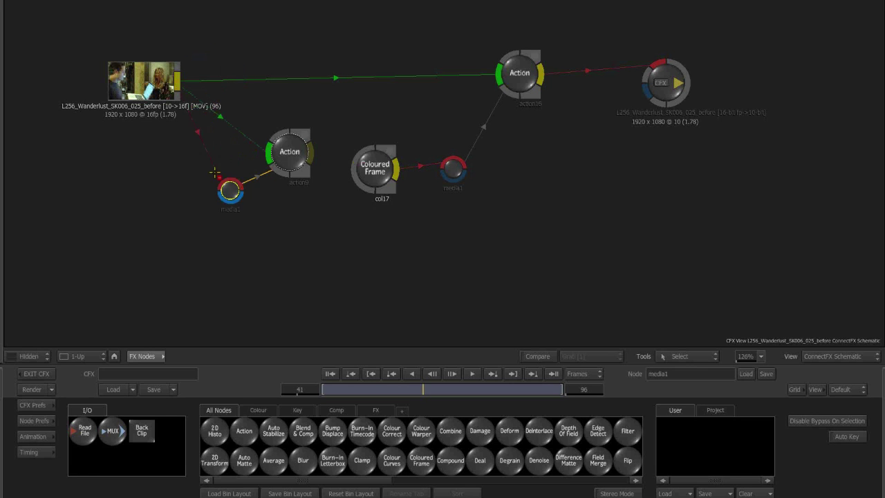
drag(375, 169, 138, 254)
double_click(290, 152)
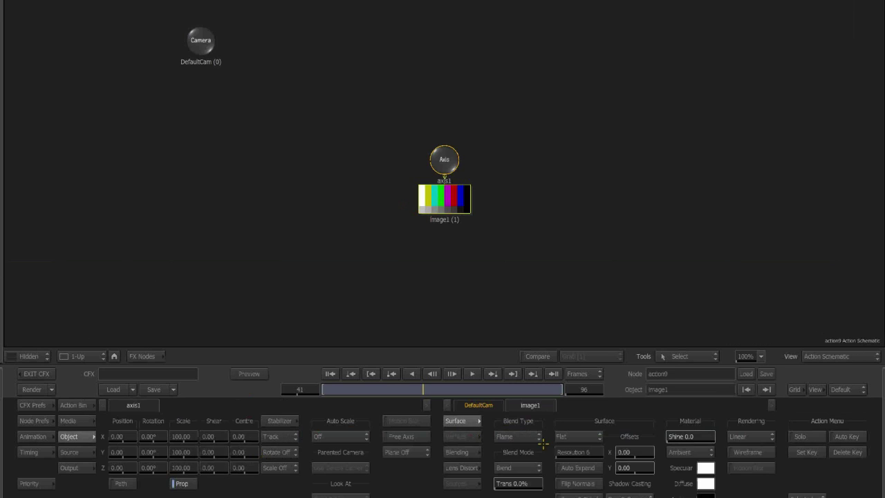
Step: Set the surface type of the second Action's image1 to Bilinear
click(567, 437)
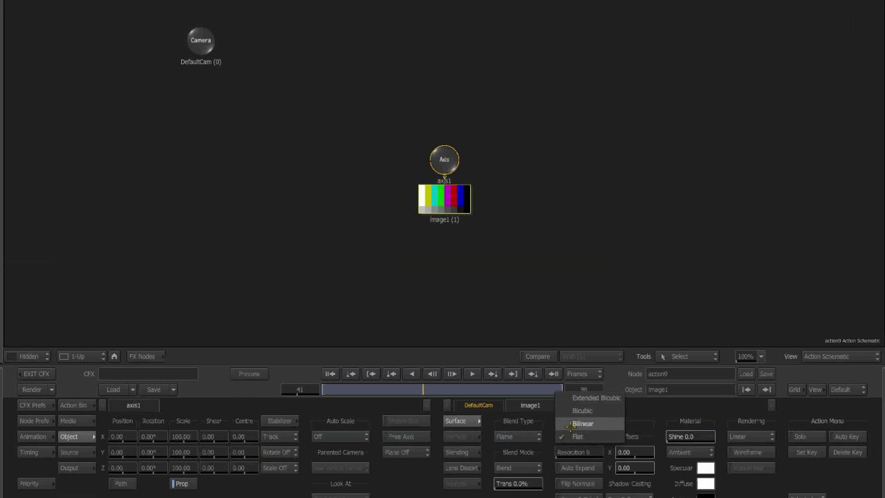
click(570, 425)
drag(432, 200, 445, 219)
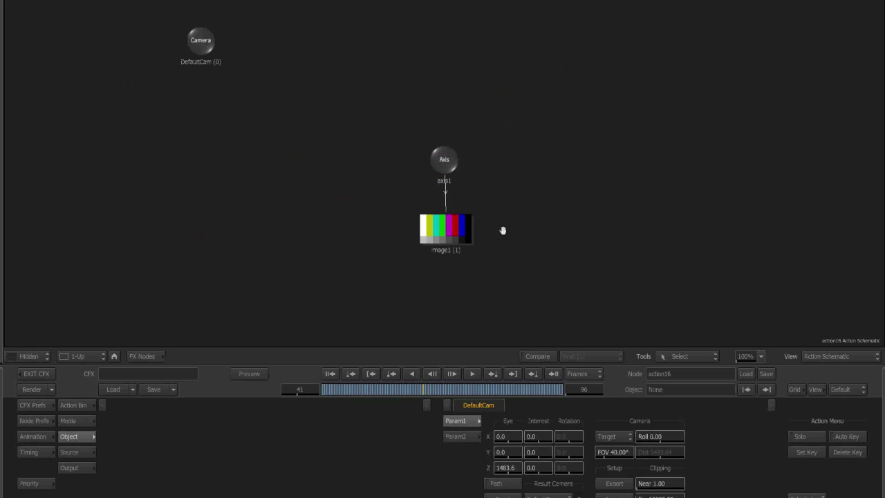
Step: Select the axis and image1 in the action16 schematic and examine how the insert fits the laptop screen in the output
drag(503, 230, 487, 206)
drag(487, 104, 362, 304)
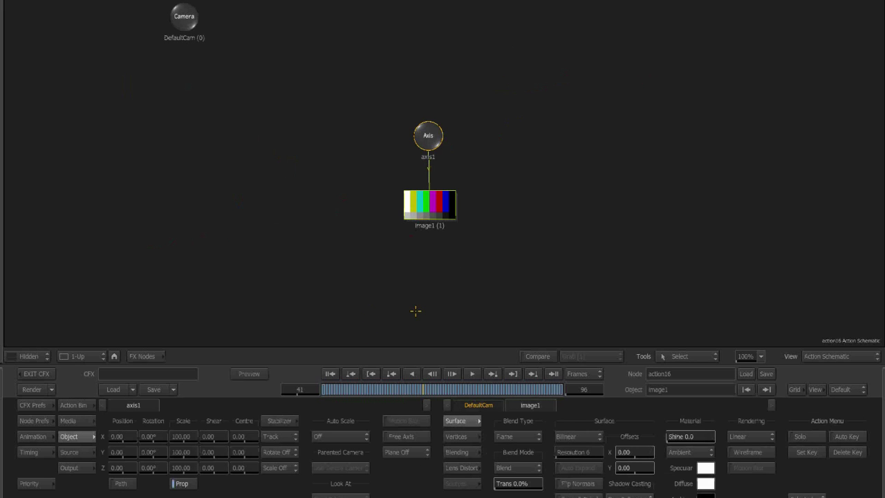
key(F4)
mouse_move(468, 275)
mouse_down()
mouse_move(455, 257)
mouse_move(461, 265)
mouse_up()
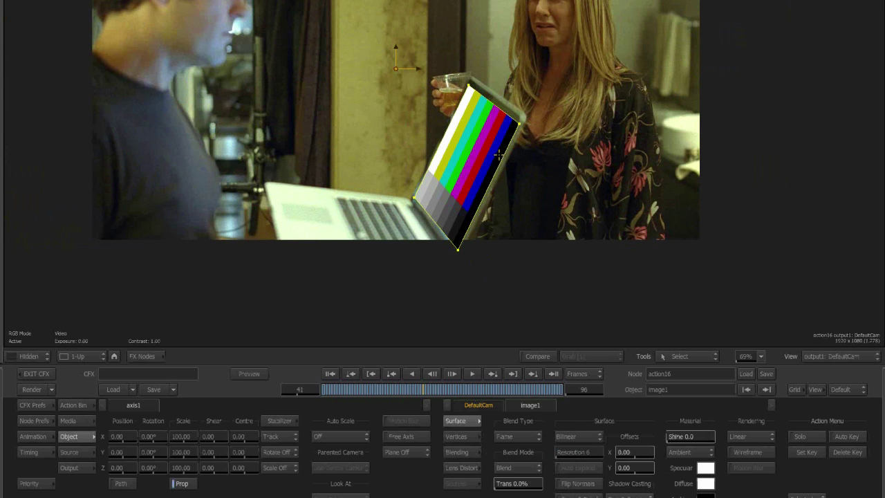
drag(532, 178, 521, 129)
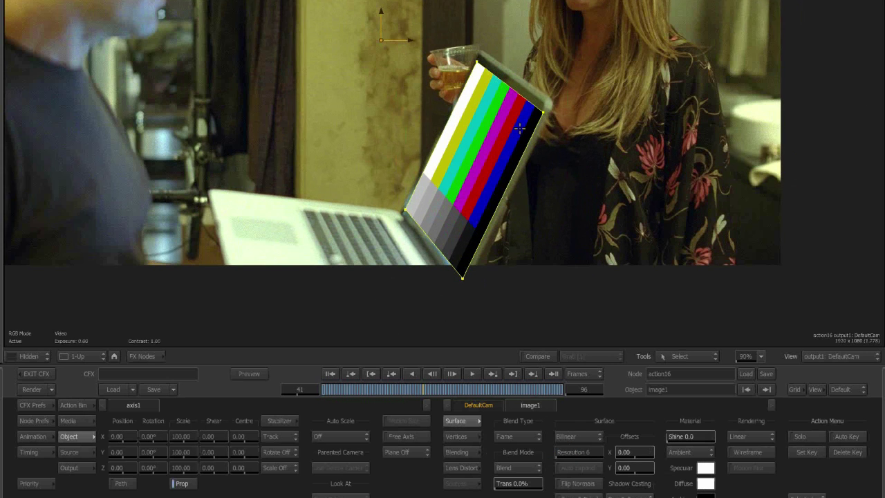
Step: Try the Extended Bicubic surface type on image1, scrub through the frames, and return the surface to Bilinear
click(578, 436)
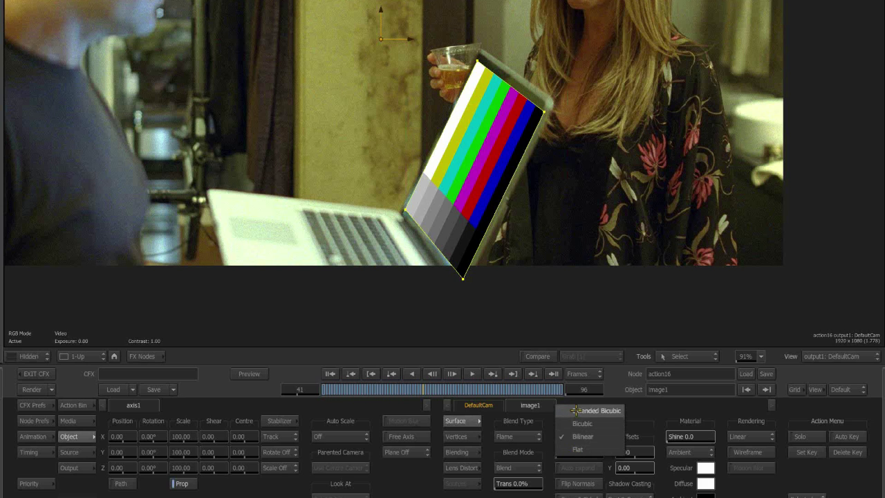
click(578, 410)
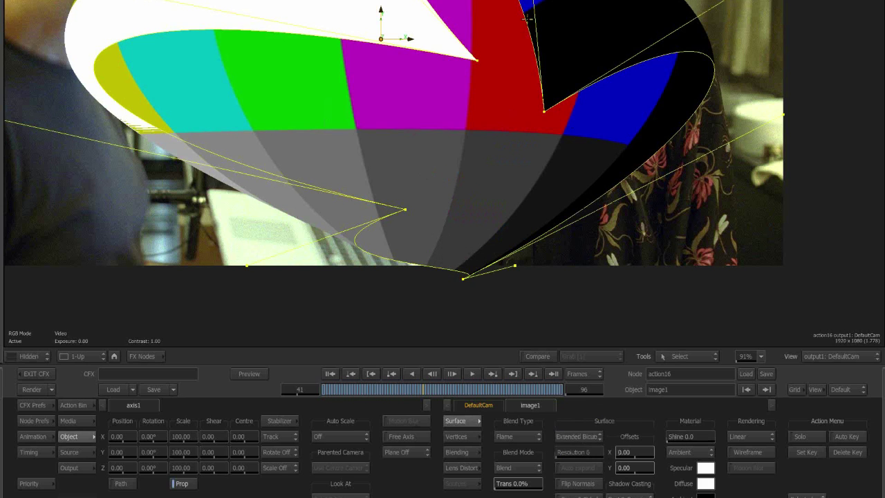
drag(445, 242, 472, 279)
drag(384, 395, 352, 396)
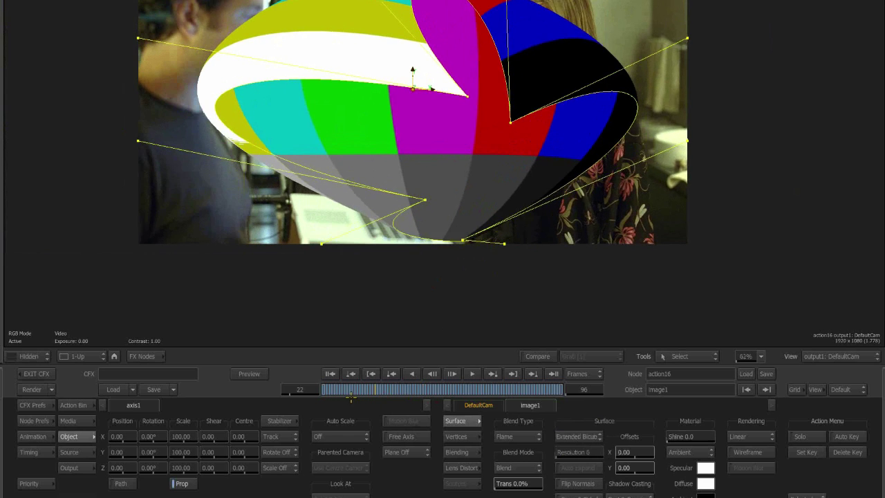
drag(441, 386, 537, 390)
click(577, 437)
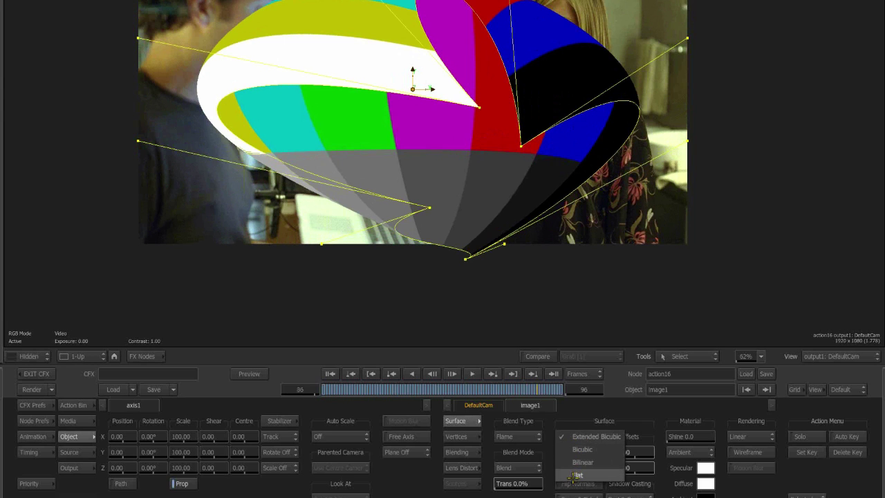
click(577, 476)
click(578, 437)
click(574, 421)
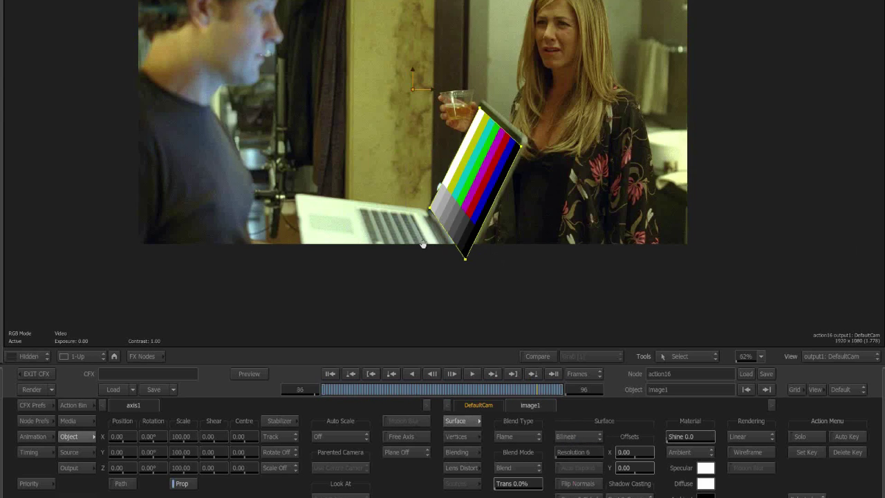
drag(481, 243, 488, 242)
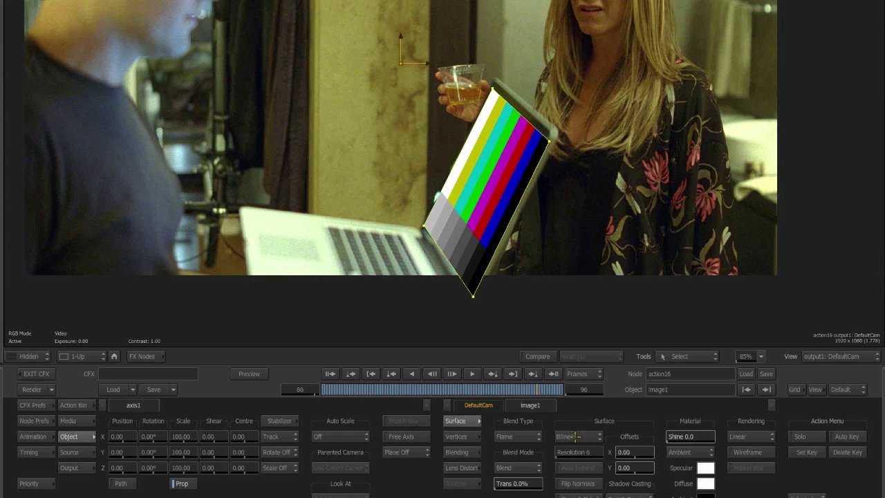
Step: Review image1's surface type choices and show its vertices settings with the corner vertices on the laptop screen
click(575, 436)
click(581, 409)
click(580, 437)
click(586, 226)
click(461, 436)
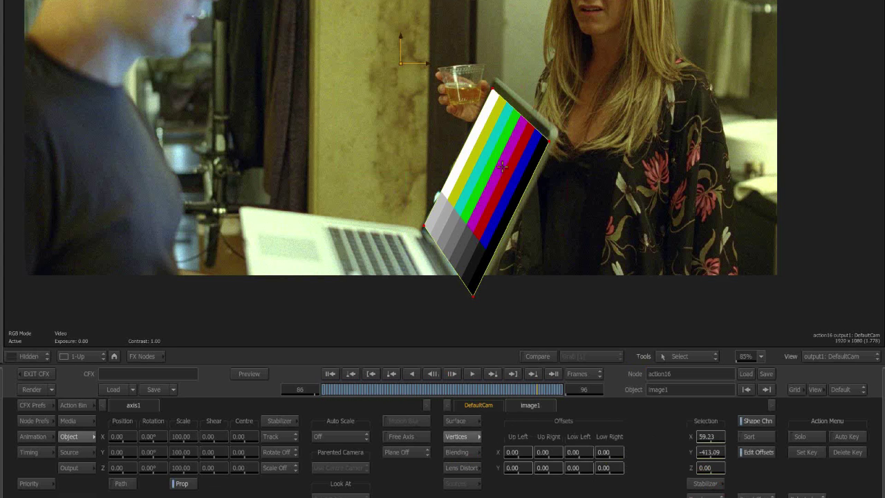
drag(503, 187, 568, 173)
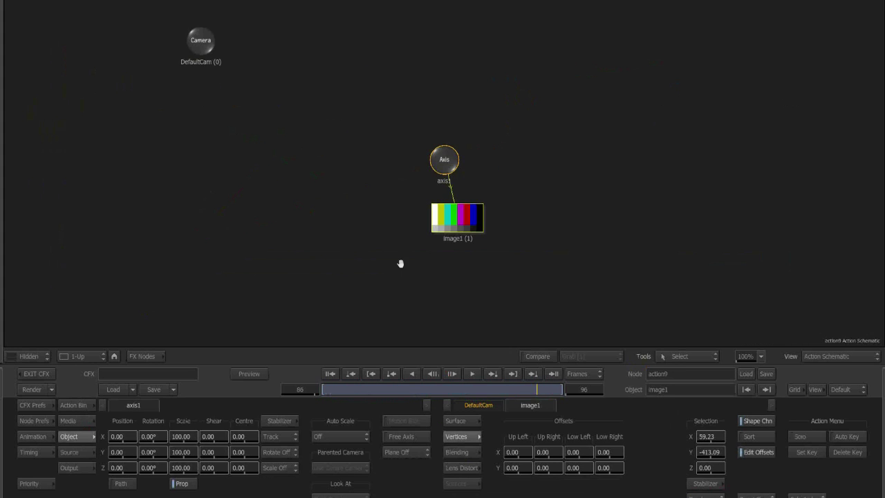
Step: Open the stabilizer for the image vertices in action9 and place Tracker 1 on the laptop screen's upper-left corner
drag(400, 264, 356, 213)
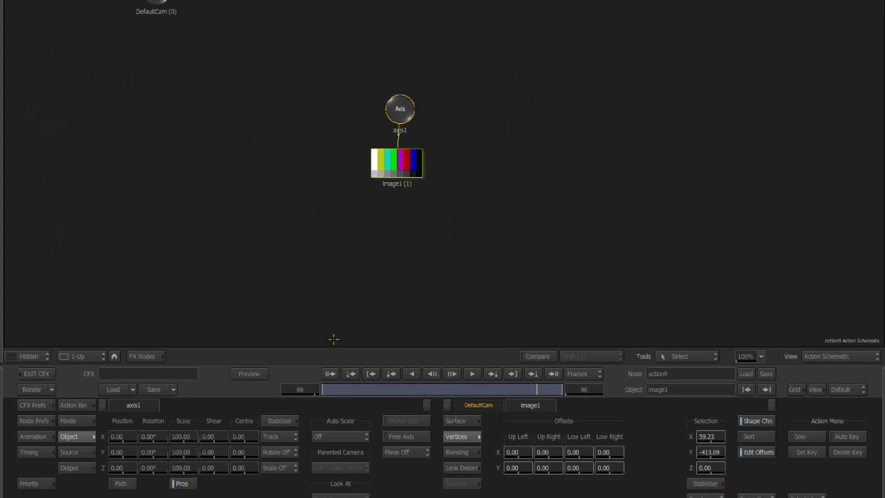
key(F4)
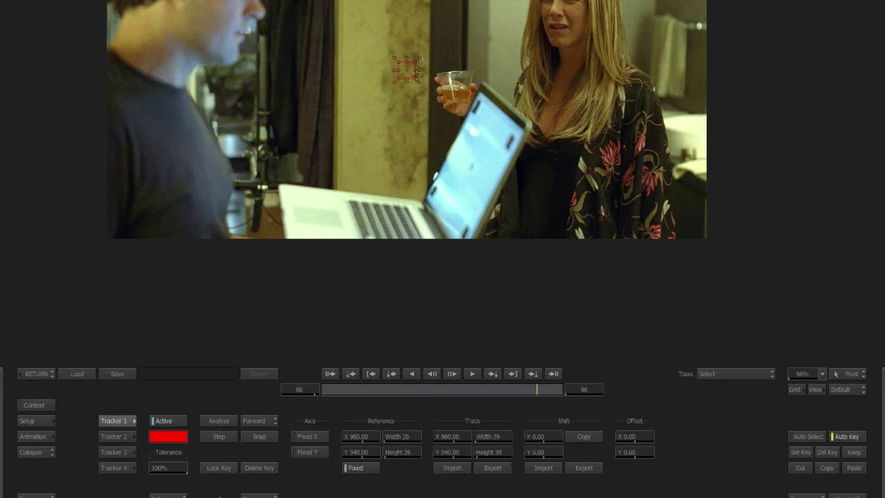
drag(416, 69, 465, 70)
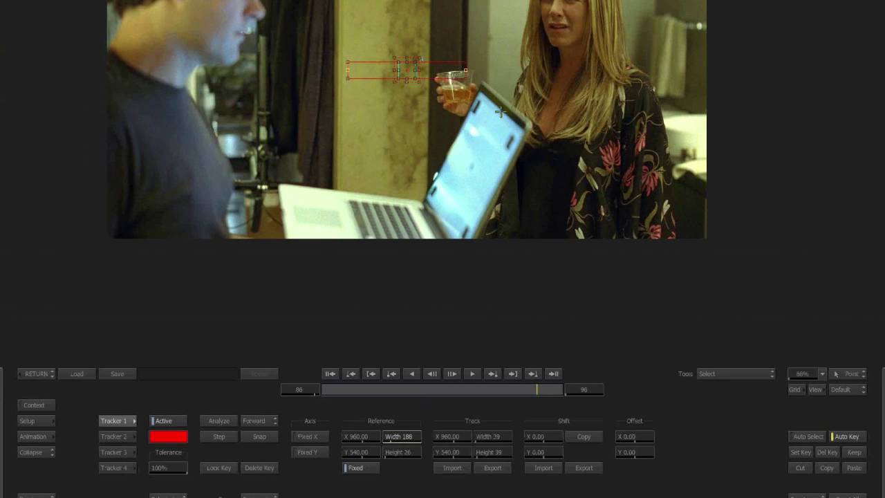
drag(406, 70, 512, 98)
click(848, 495)
drag(443, 169, 515, 108)
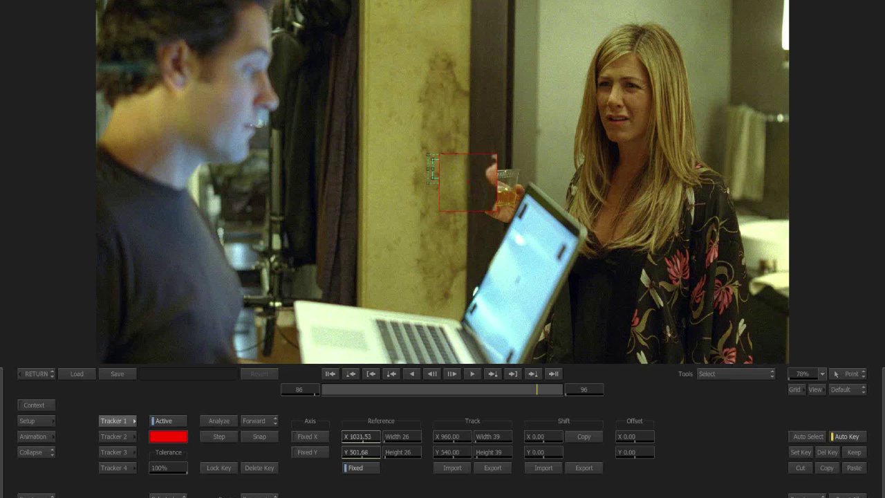
Step: Place Trackers 2, 3 and 4 on the laptop screen's upper-right, lower-right and lower-left corners
click(114, 437)
mouse_move(433, 61)
mouse_down()
mouse_move(573, 122)
mouse_move(576, 141)
mouse_move(569, 133)
mouse_up()
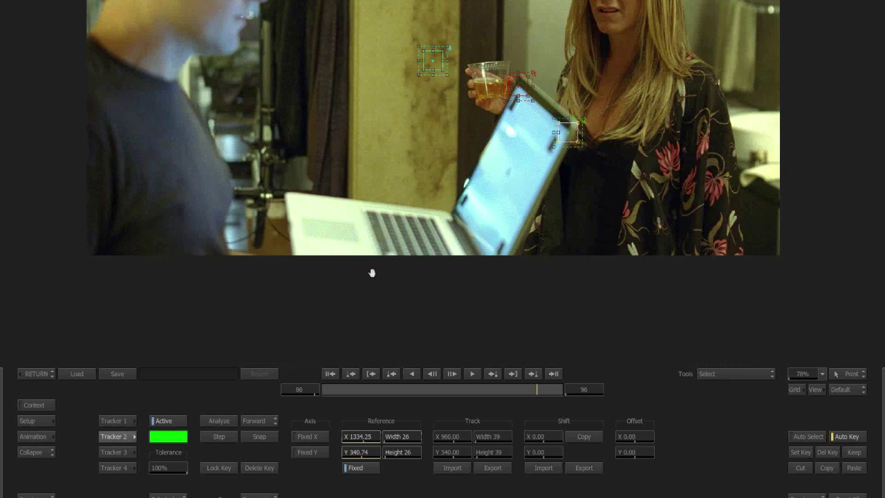
drag(376, 242, 371, 232)
click(114, 452)
drag(425, 117, 495, 296)
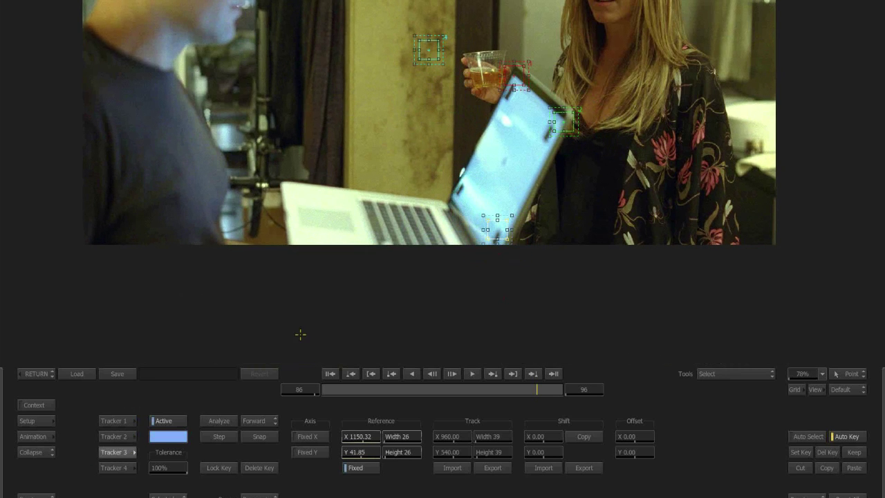
click(115, 467)
drag(427, 65, 455, 193)
Step: Set the analysis direction to Backward and analyse the four corner trackers from frame 86
click(168, 495)
click(166, 476)
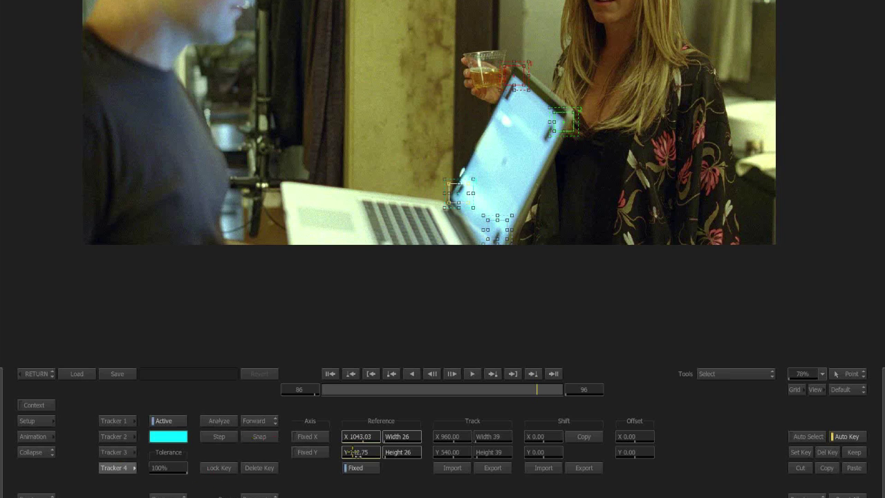
click(254, 420)
click(218, 421)
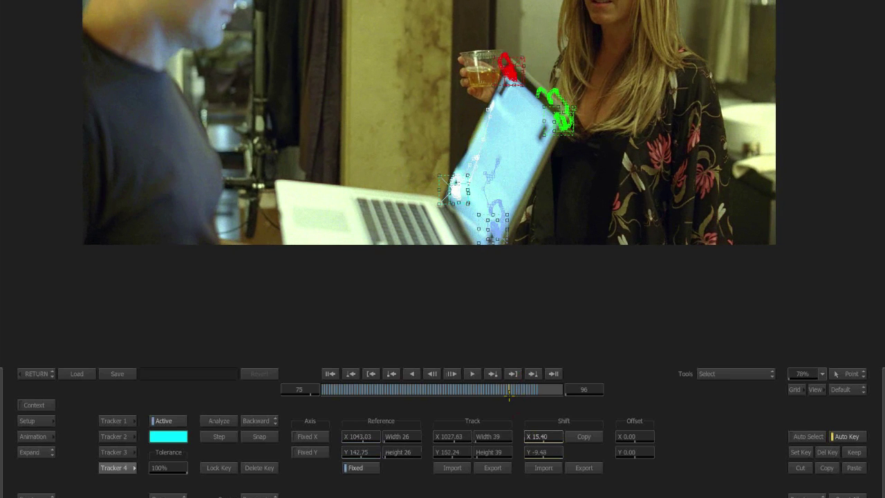
Step: Inspect the tracker paths around the laptop screen, return to action9 and scrub through the point-tracked insert
click(472, 377)
drag(401, 233, 384, 167)
drag(492, 213, 496, 282)
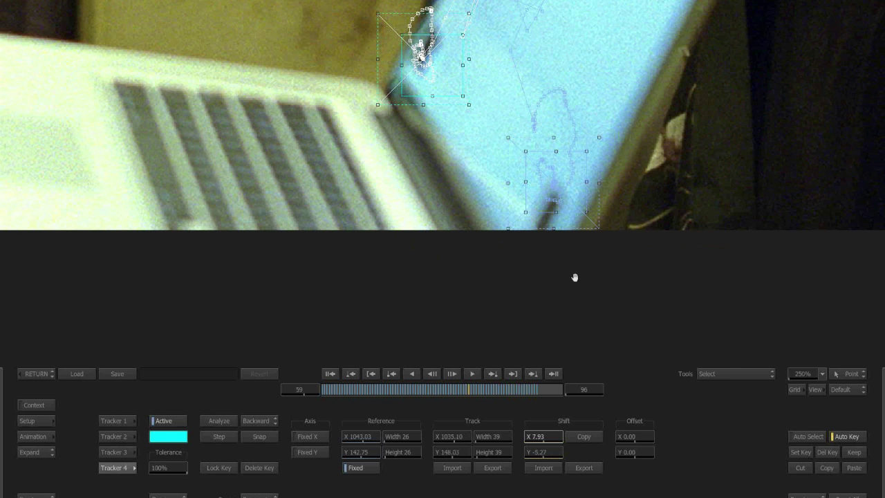
drag(565, 232, 546, 177)
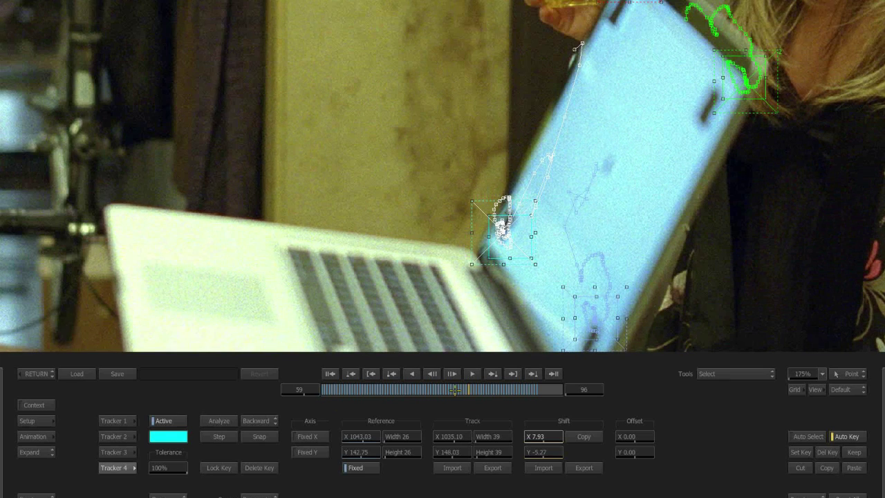
click(43, 369)
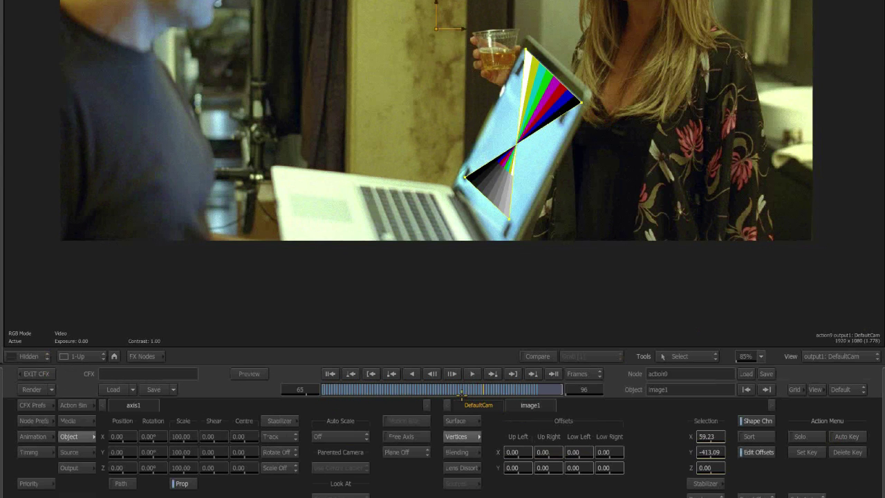
mouse_move(462, 391)
mouse_down()
mouse_move(530, 385)
mouse_move(477, 391)
mouse_move(477, 405)
mouse_move(498, 402)
mouse_move(510, 398)
mouse_move(427, 401)
mouse_up()
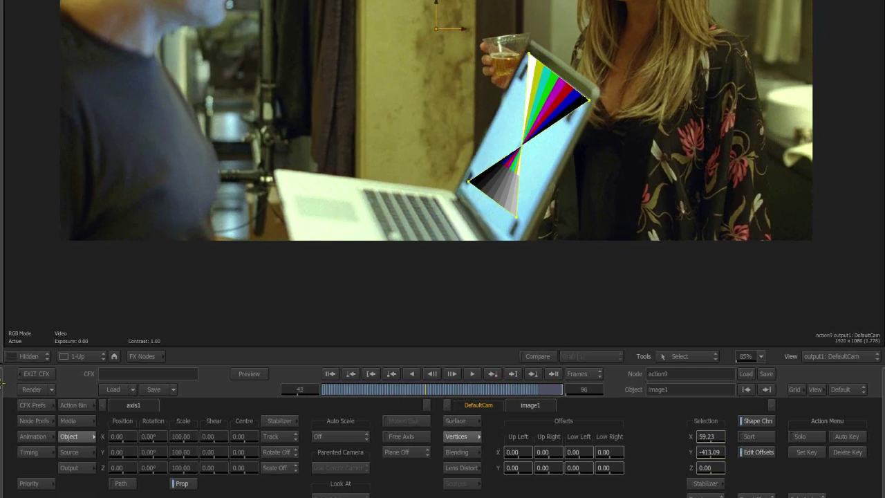
Step: Open action16 from the ConnectFX schematic and play back its mocha-tracked insert on the laptop
key(Escape)
click(536, 73)
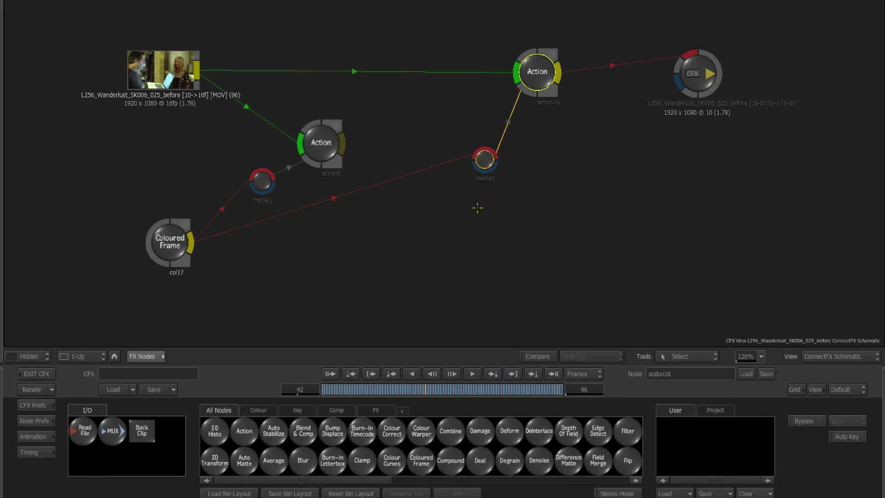
key(Escape)
drag(453, 268, 381, 253)
ctrl+drag(478, 223, 473, 255)
drag(500, 167, 514, 180)
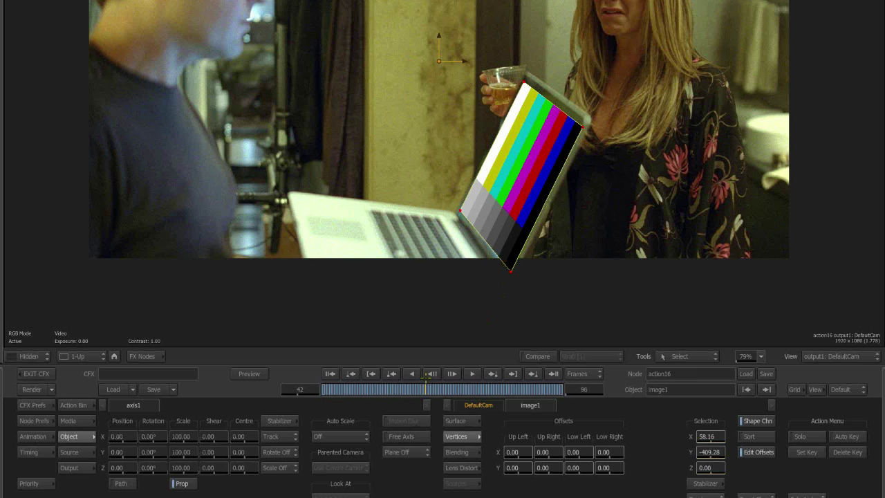
drag(382, 392, 457, 390)
click(472, 373)
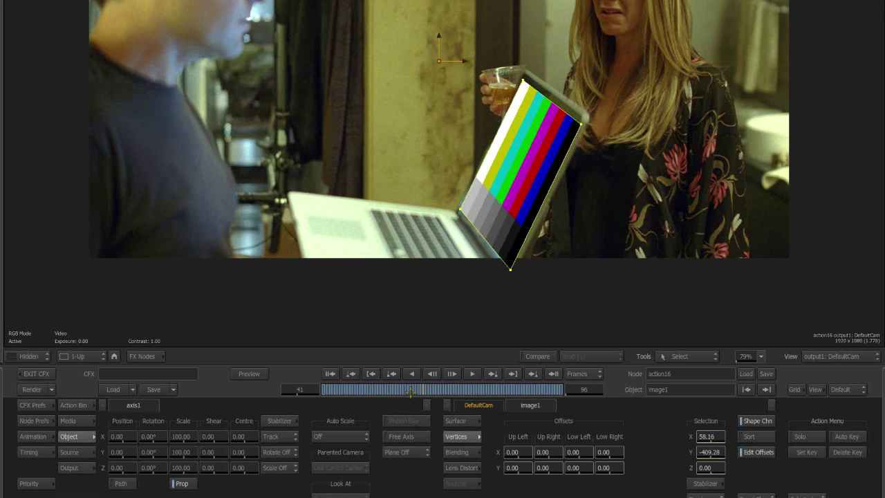
click(414, 372)
Step: Return to the ConnectFX schematic and open action9 to compare its point-tracked insert
key(F4)
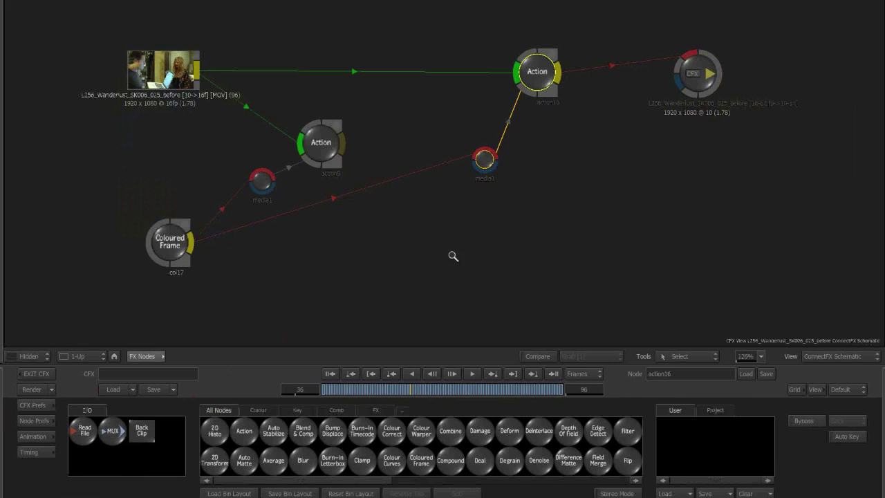
click(333, 109)
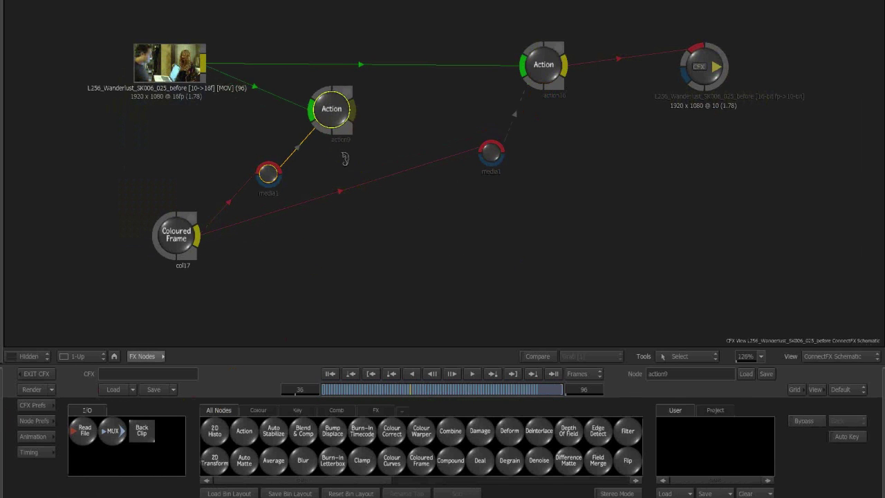
double_click(342, 147)
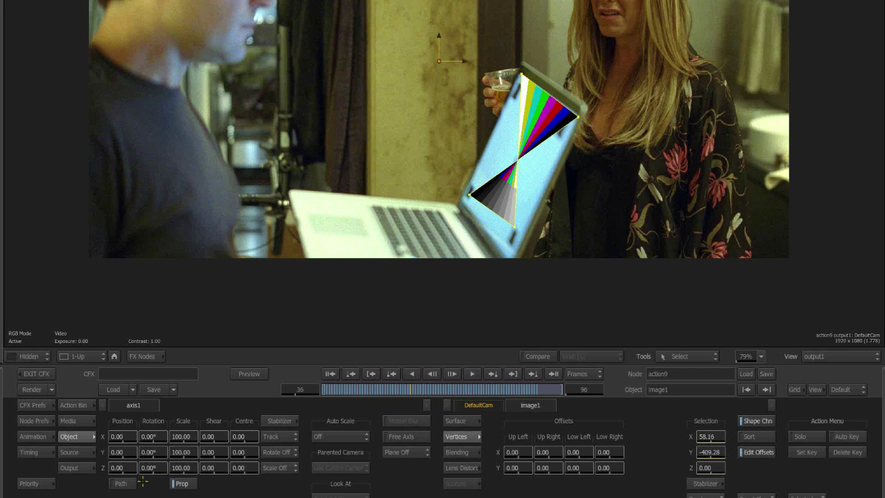
Step: Delete action9 with its media input and move the Coloured Frame node closer to action16's media input
click(146, 357)
drag(332, 102, 383, 339)
drag(406, 215, 447, 181)
drag(221, 200, 424, 114)
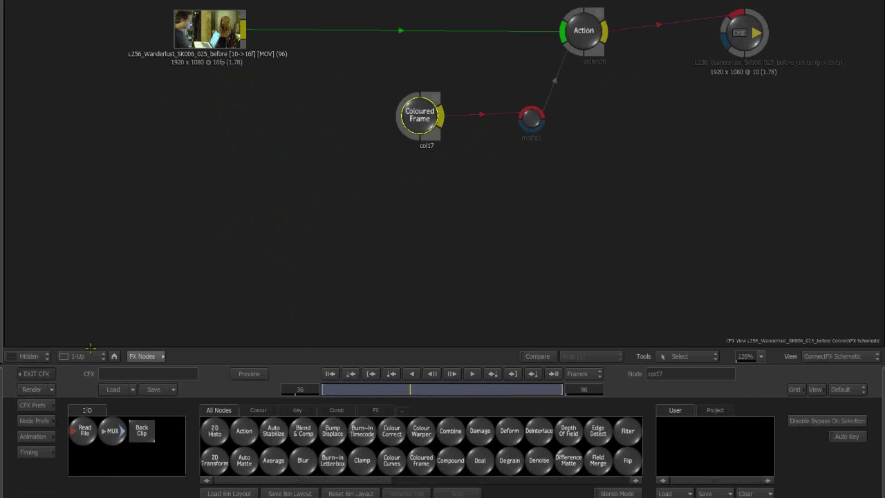
Step: Exit the ConnectFX setup and scrub the Wanderlust sequence back to its first frame
click(33, 374)
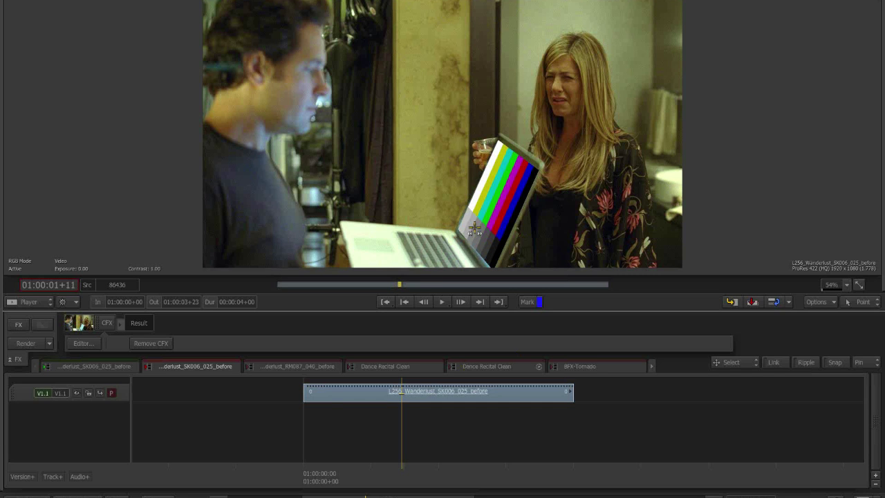
drag(434, 281, 285, 283)
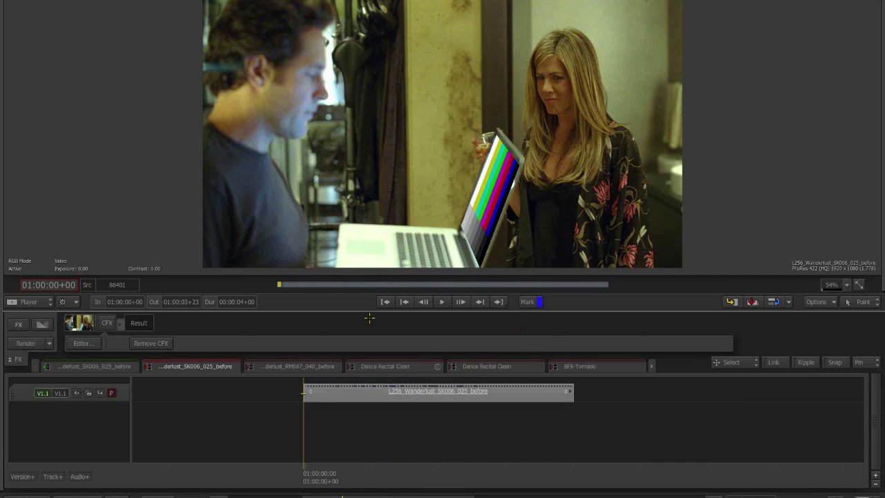
Step: Show the Media Library and open the roto masking and Gmask import folder to display its clips
mouse_move(1, 173)
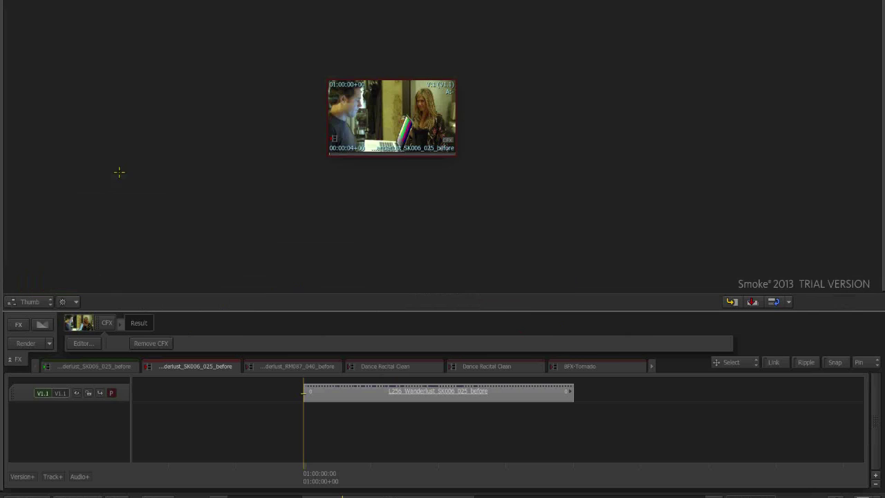
key(ctrl+Tab)
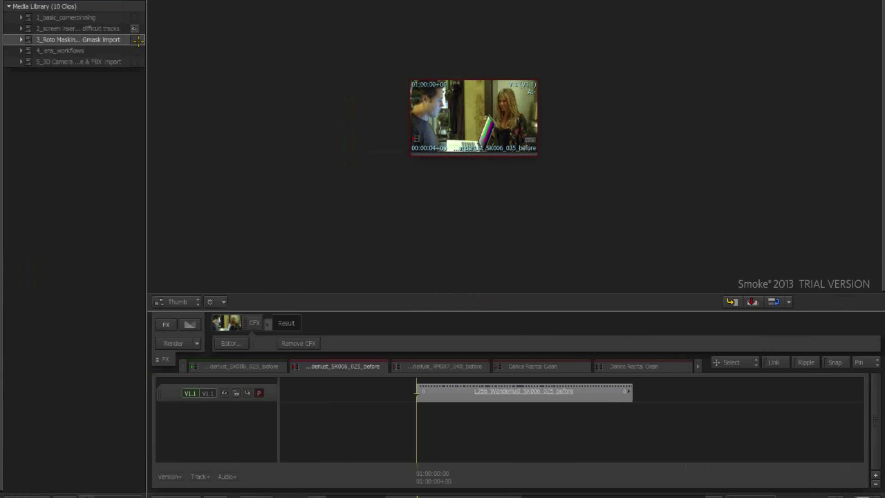
click(137, 41)
drag(589, 144, 558, 179)
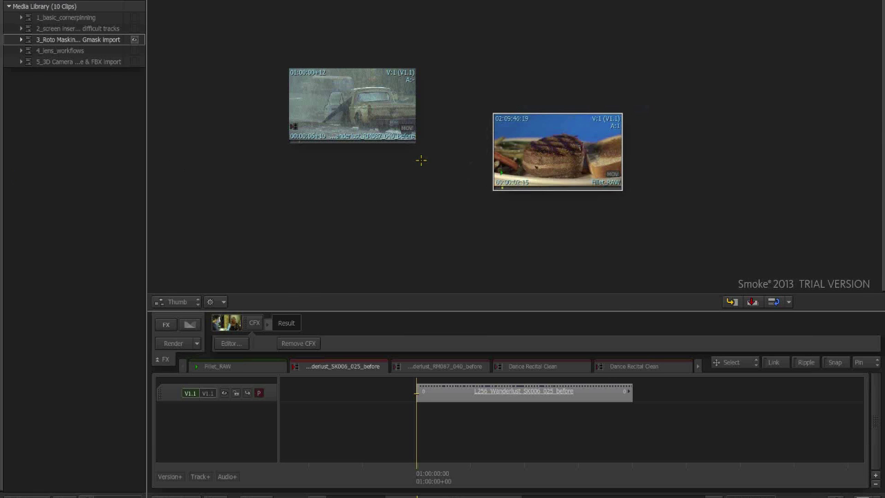
Step: Preview the Fillet_RAW clip in the player and open it as a sequence in the timeline
key(alt+2)
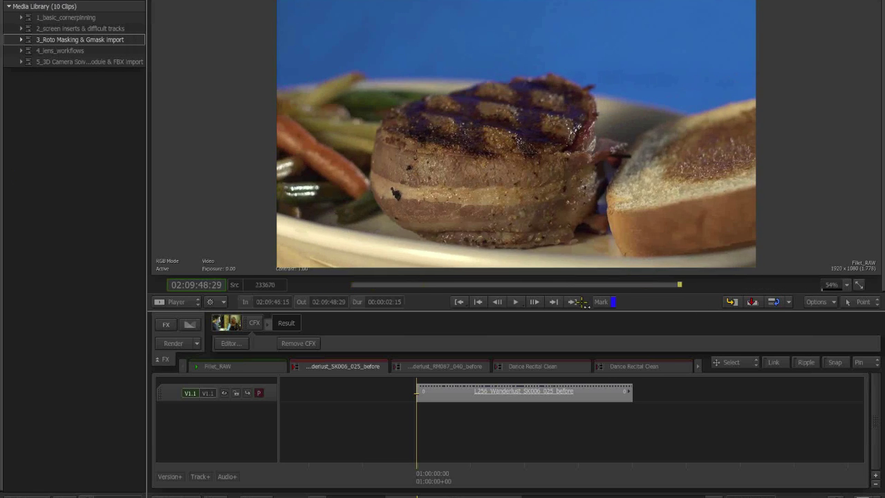
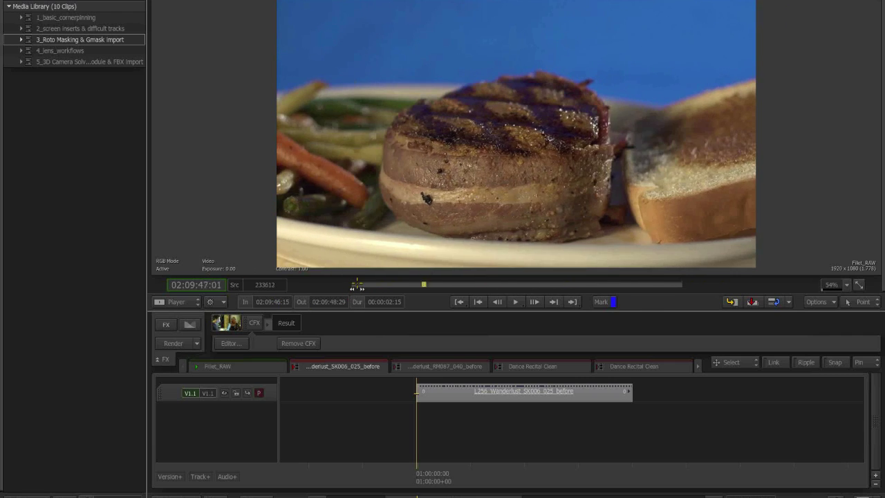
drag(518, 278, 500, 280)
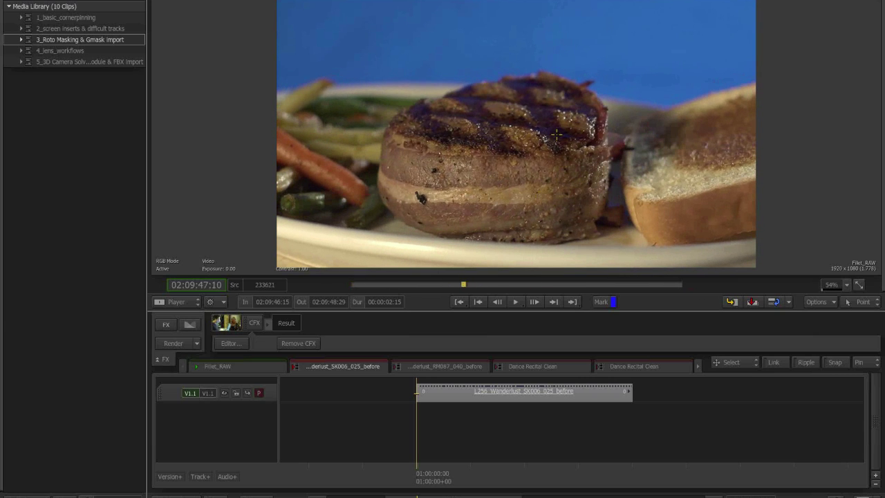
key(ctrl+alt)
key(Escape)
right_click(537, 142)
click(561, 161)
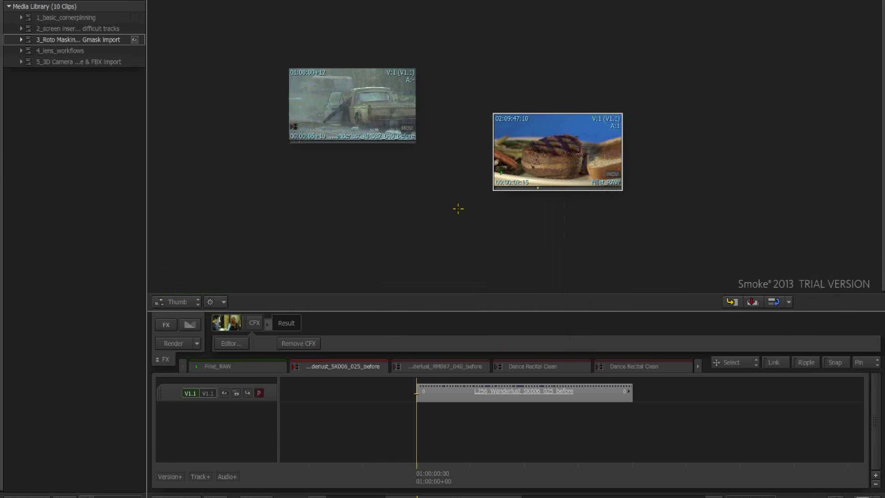
key(Escape)
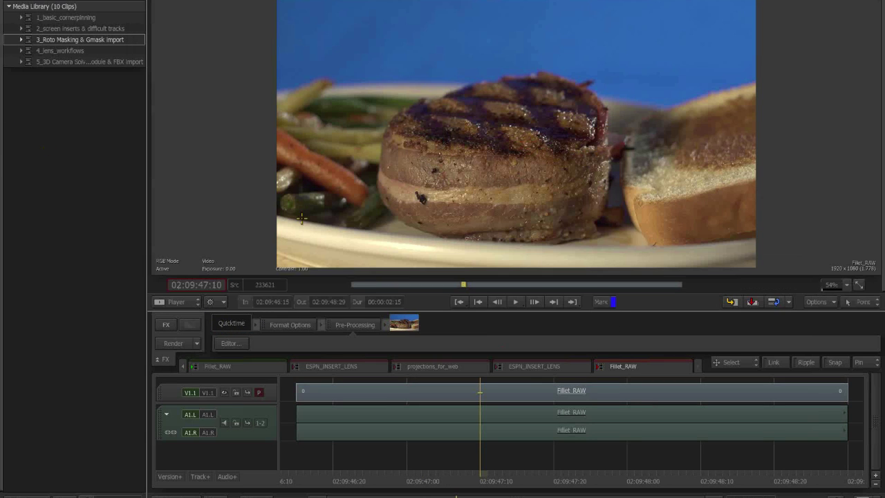
Step: Delete the audio tracks of the Fillet_RAW sequence, park at 02:09:47:07 and select its video segment
key(Delete)
drag(364, 478, 458, 475)
click(369, 392)
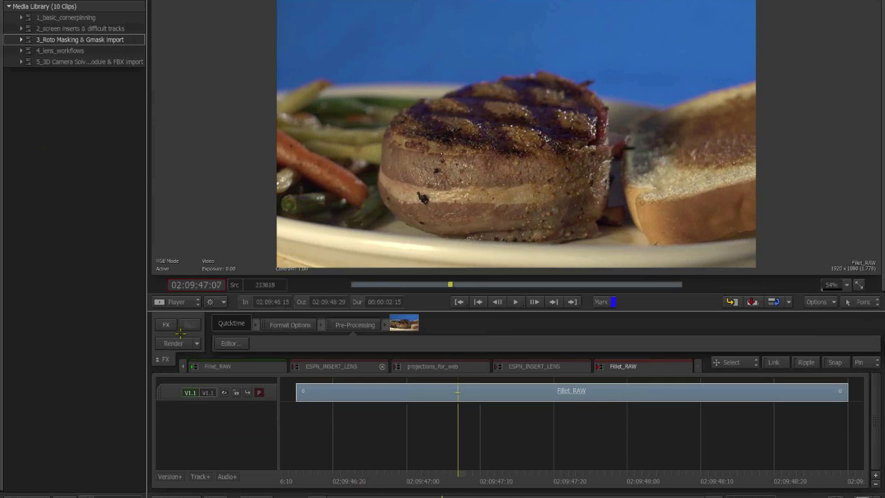
Step: Add a Colour Correct effect to the Fillet_RAW segment and open its Colour Warper editor with Selective 1 active
click(180, 332)
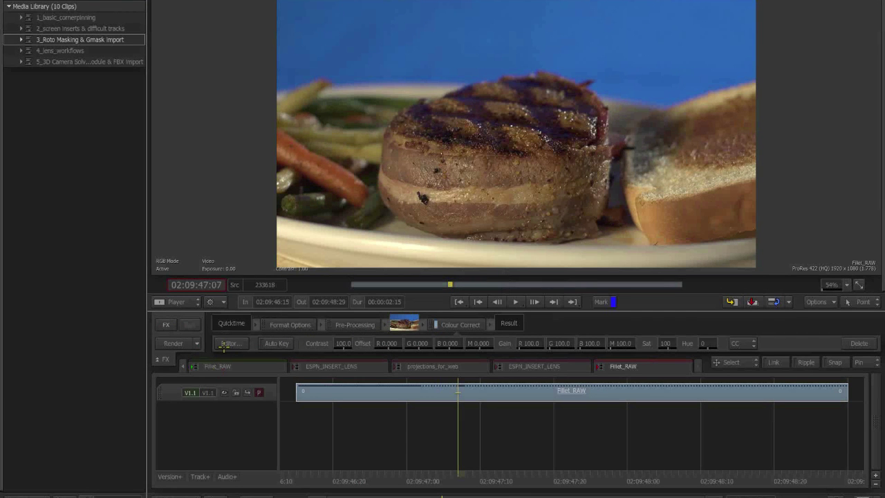
click(225, 342)
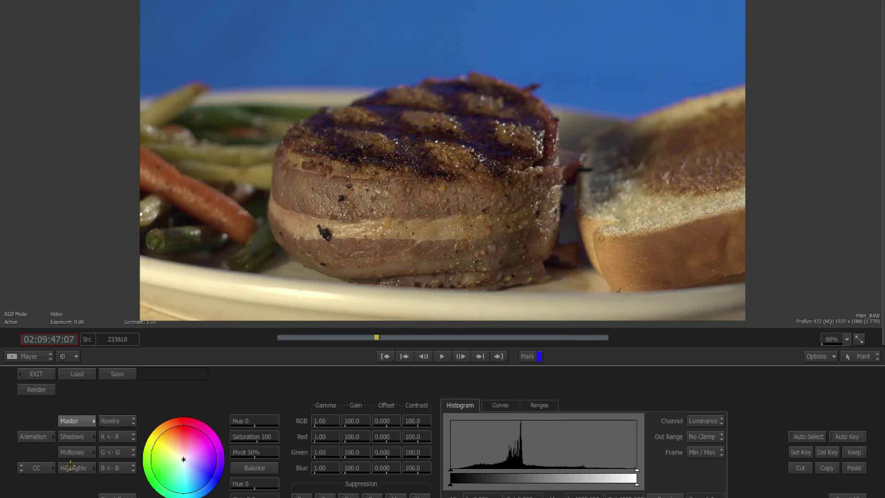
click(38, 468)
click(120, 420)
click(125, 382)
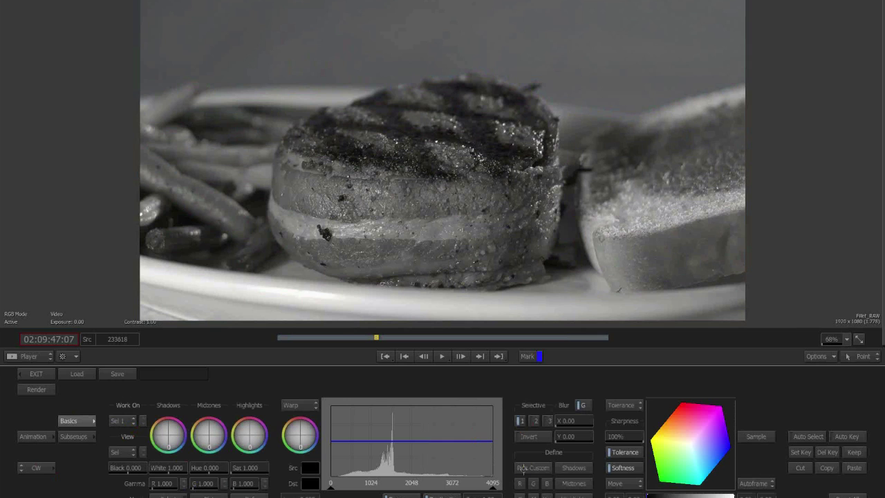
Step: Try to isolate the fillet by sampling its bacon-wrapped side for Selective 1, and show the selective's matte
click(338, 202)
click(303, 241)
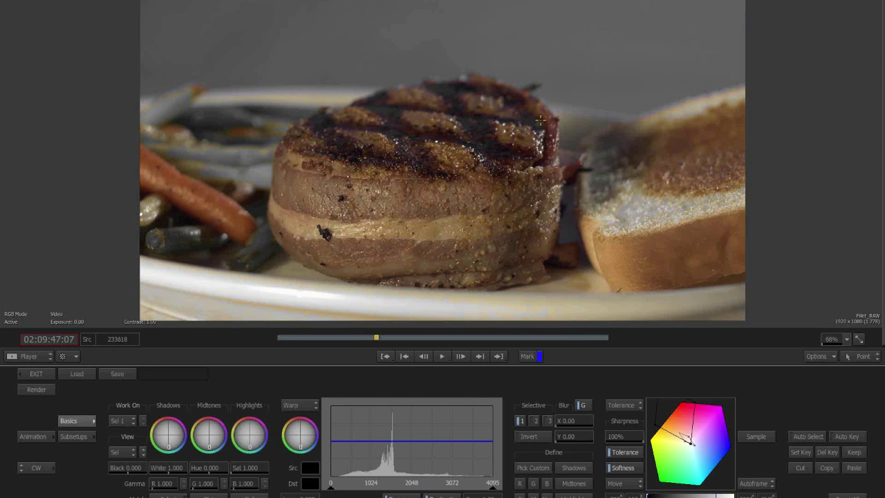
click(121, 452)
click(123, 441)
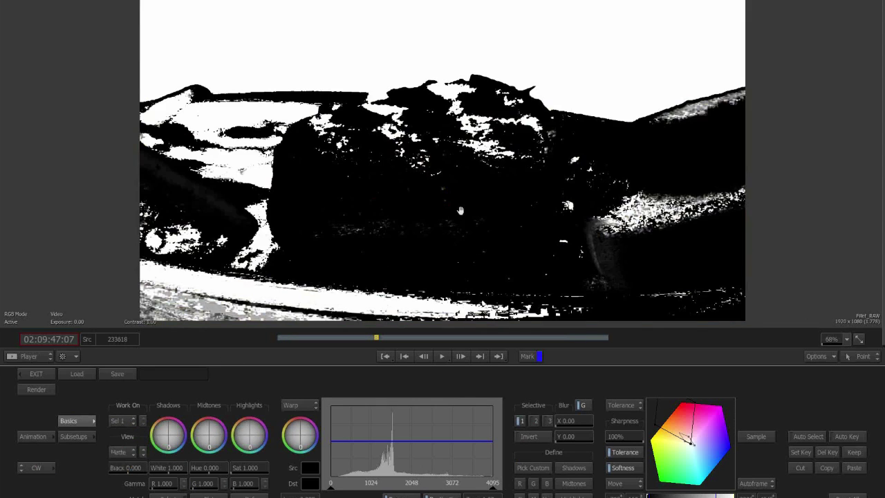
Step: Inspect the selective's matte across frames and remove the Colour Correct effect from the Fillet_RAW segment
drag(211, 272, 320, 211)
drag(481, 159, 438, 187)
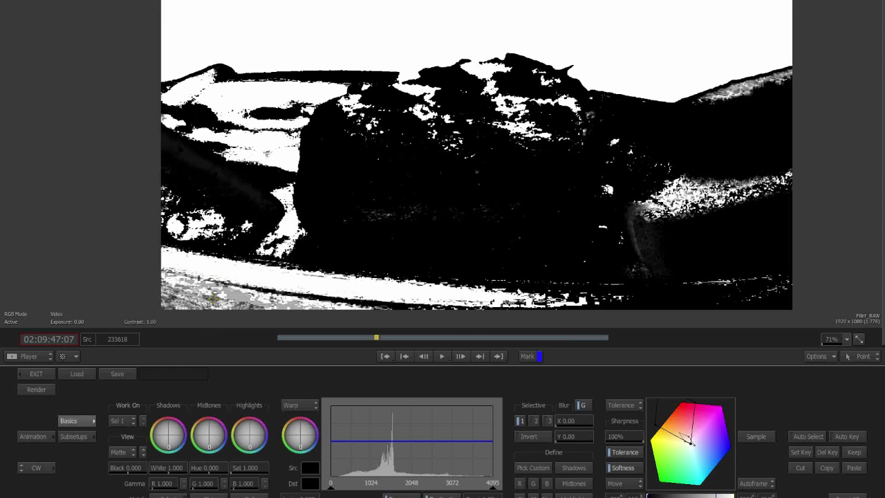
mouse_move(452, 332)
mouse_down()
mouse_move(459, 332)
mouse_move(417, 334)
mouse_move(473, 335)
mouse_move(306, 329)
mouse_move(359, 330)
mouse_up()
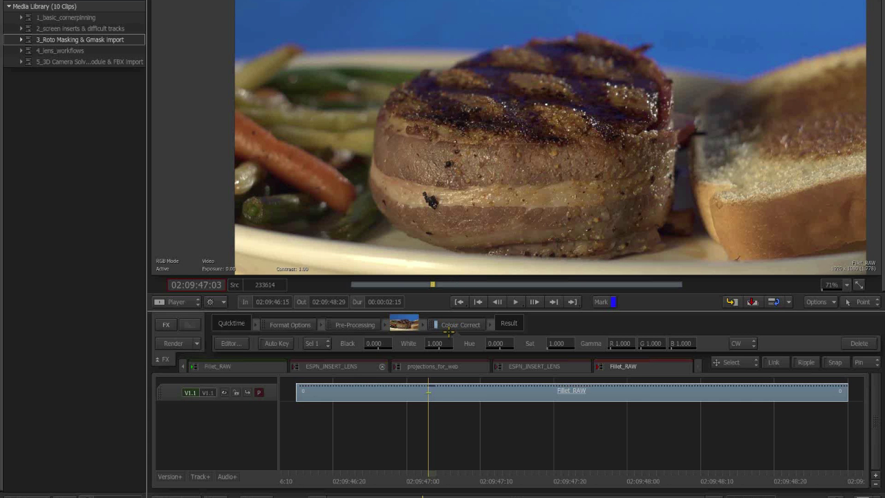
click(449, 329)
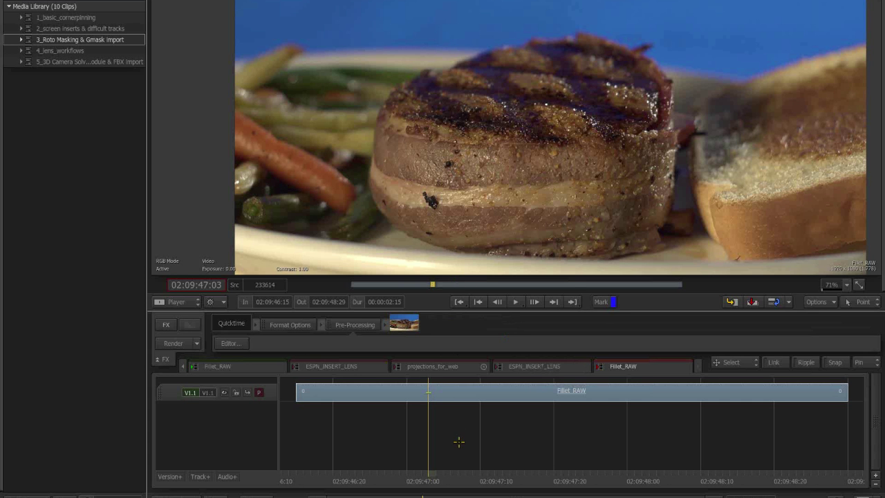
Step: Scrub back and forth through the Fillet_RAW sequence to examine how the fillet moves
key(super+Tab)
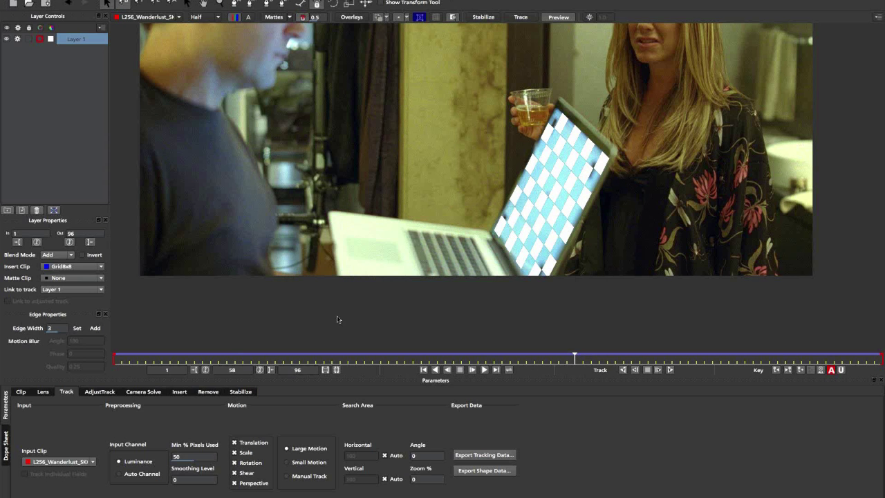
key(super+Tab)
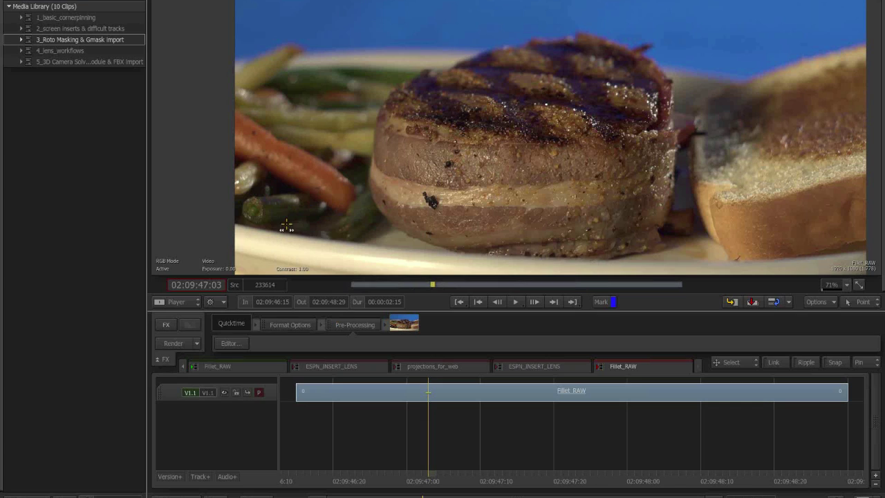
mouse_move(382, 282)
mouse_down()
mouse_move(437, 281)
mouse_move(419, 271)
mouse_move(618, 285)
mouse_move(411, 288)
mouse_move(532, 290)
mouse_up()
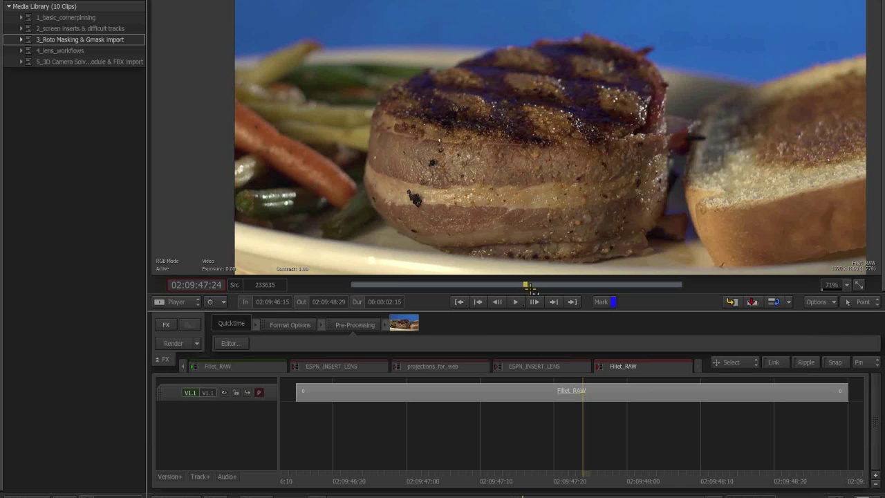
mouse_move(512, 284)
mouse_down()
mouse_move(499, 283)
mouse_move(782, 273)
mouse_move(606, 272)
mouse_move(494, 284)
mouse_move(846, 284)
mouse_up()
click(846, 285)
click(845, 298)
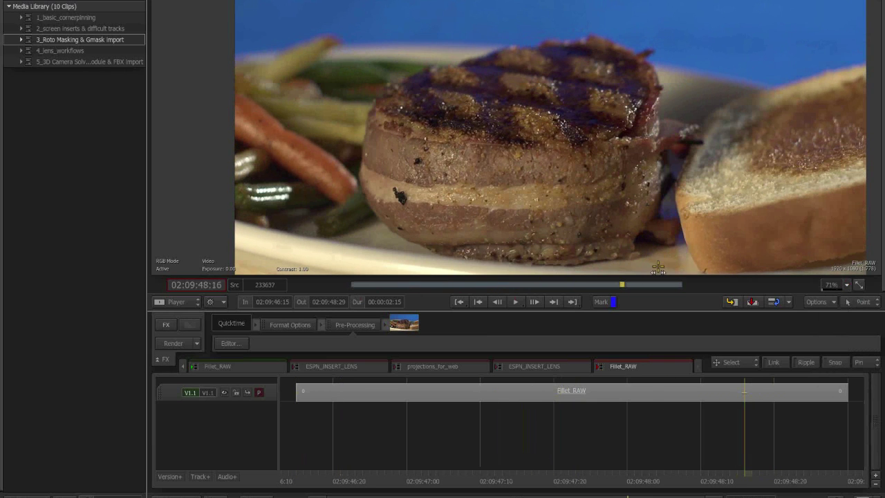
drag(639, 281, 406, 281)
drag(489, 278, 118, 247)
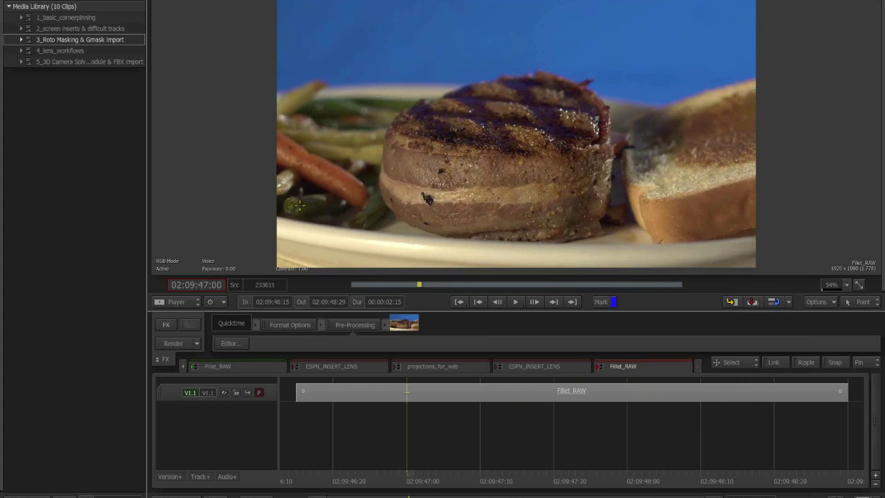
Step: Switch to mocha Pro and start a new project, discarding the unsaved changes to the Wanderlust project
key(super+Tab)
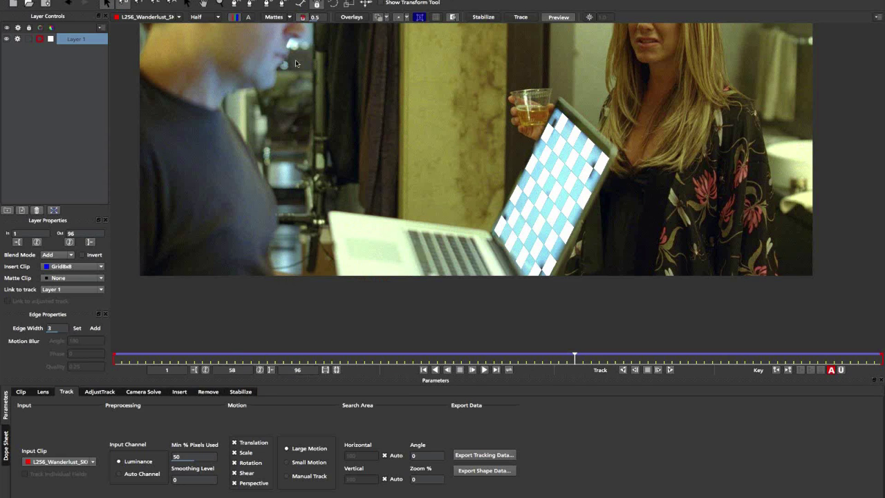
click(74, 1)
click(126, 46)
click(348, 40)
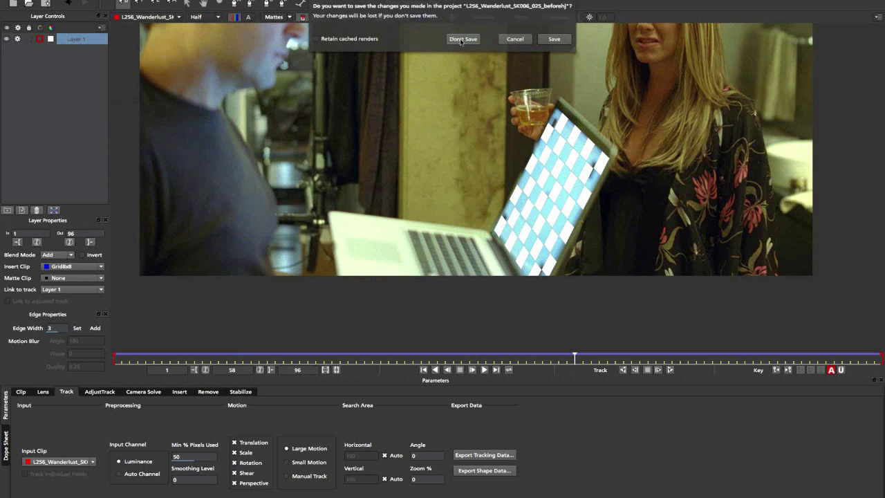
click(460, 40)
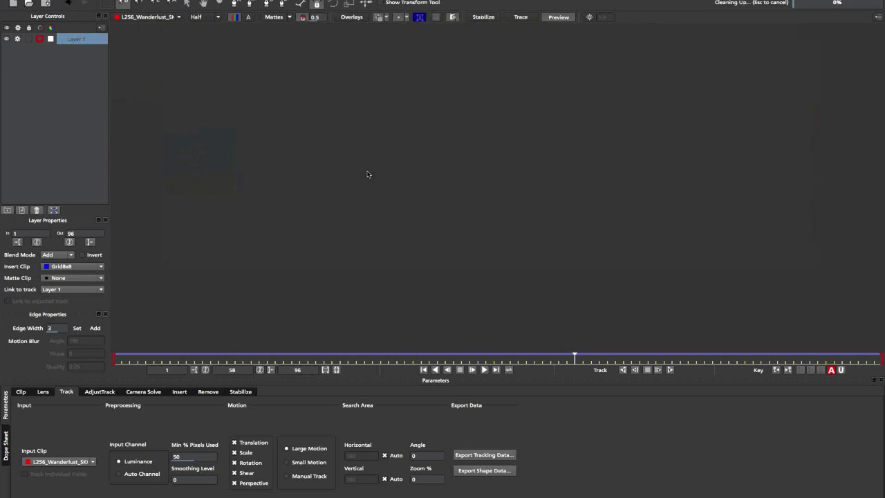
Step: Import Fillet_RAW.mov from the C Masking folder and create the Fillet_RAW project with frame range 0 to 74
drag(528, 148, 535, 107)
click(525, 132)
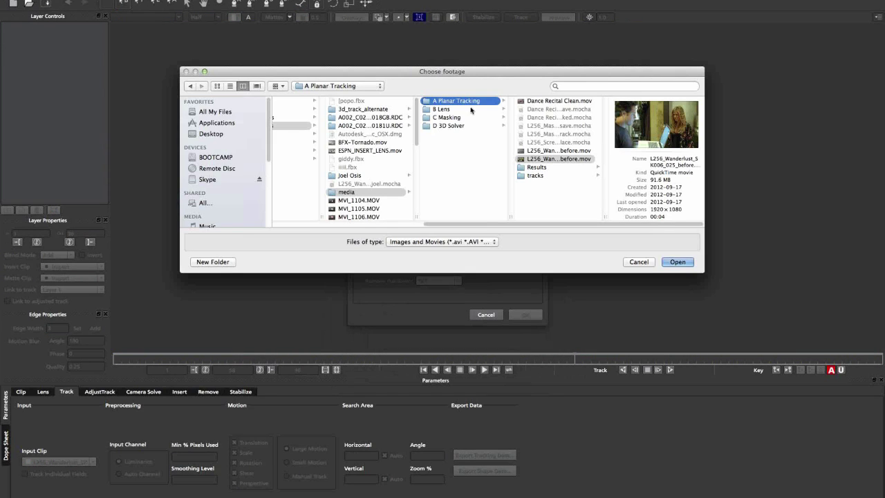
click(465, 118)
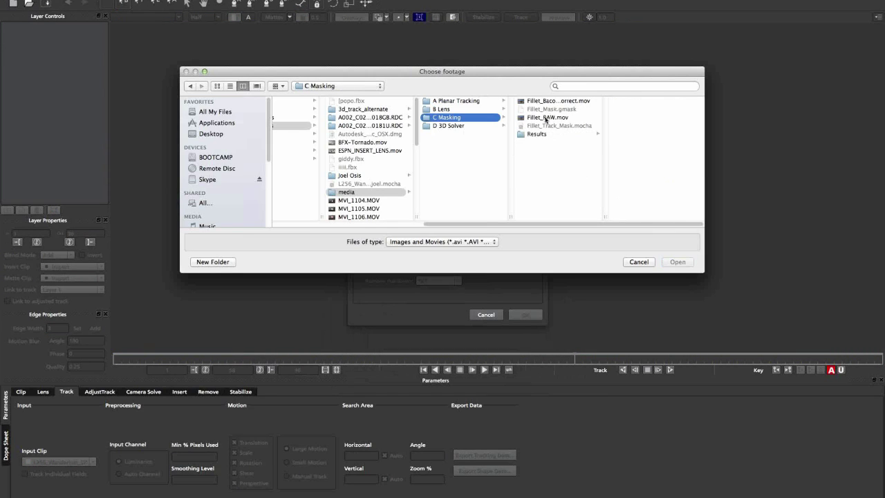
click(547, 118)
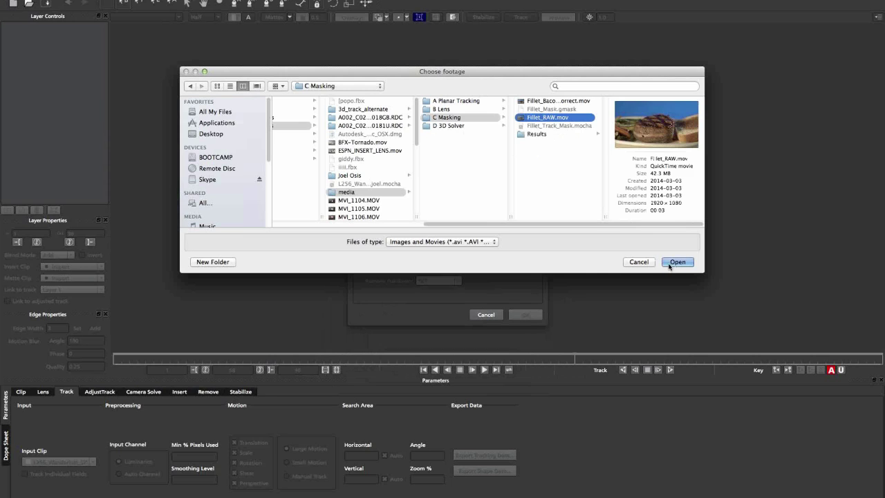
click(670, 263)
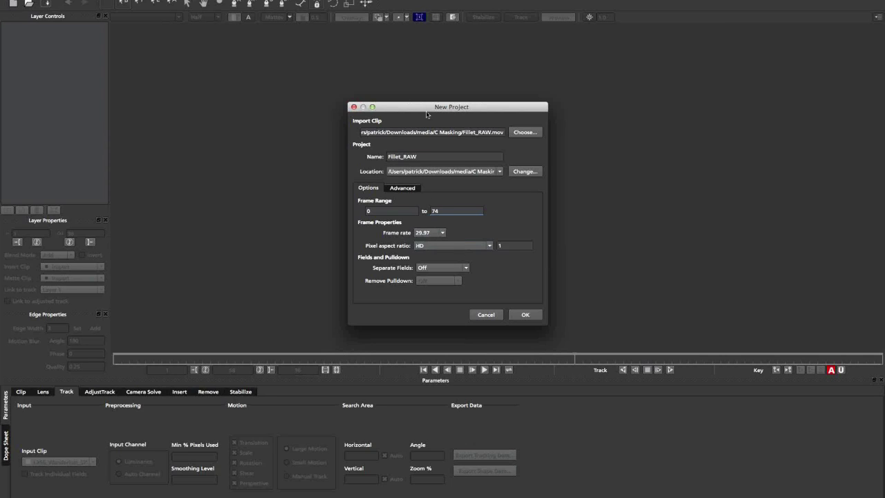
click(525, 308)
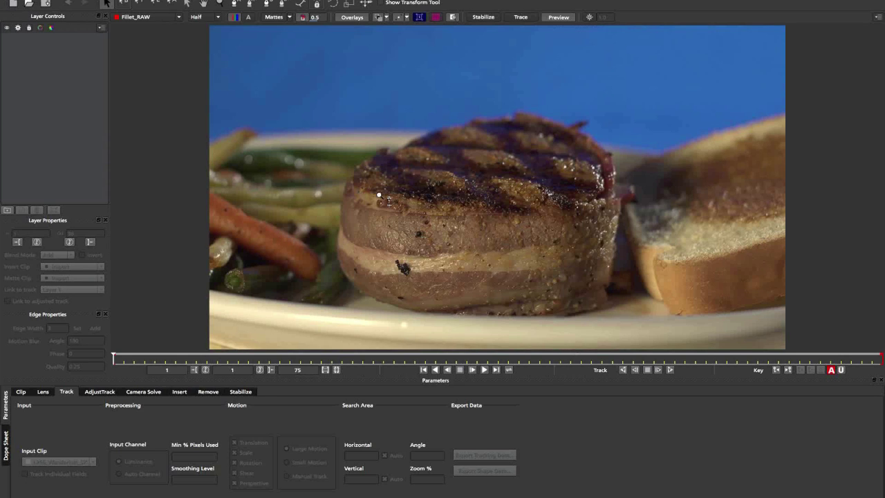
Step: Examine the fillet's motion by scrubbing and playing the clip, and return to frame 1
scroll(379, 196, down, 1)
drag(392, 240, 379, 243)
key(x)
drag(378, 243, 346, 233)
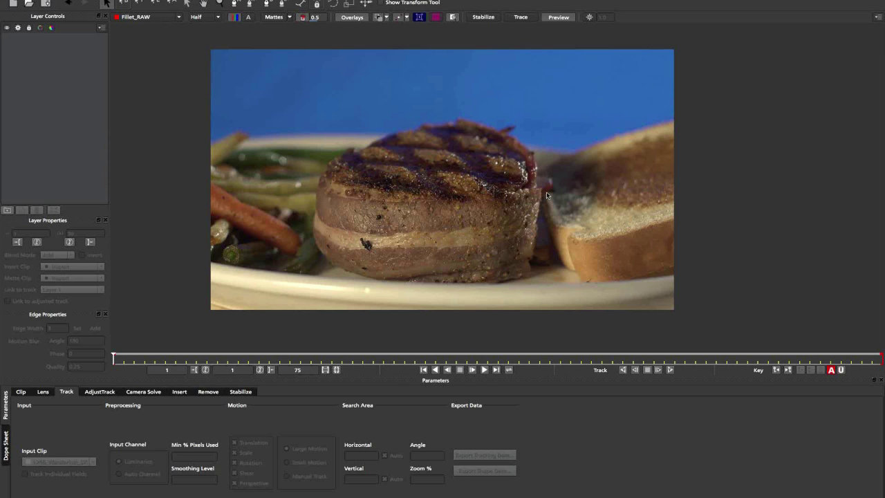
mouse_move(115, 358)
mouse_down()
mouse_move(140, 358)
mouse_move(114, 357)
mouse_up()
drag(186, 348, 204, 353)
key(space)
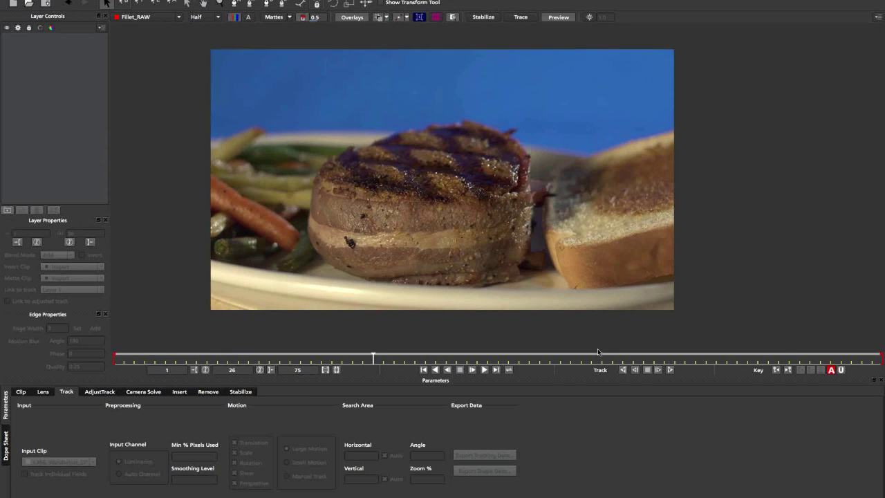
drag(721, 348, 505, 349)
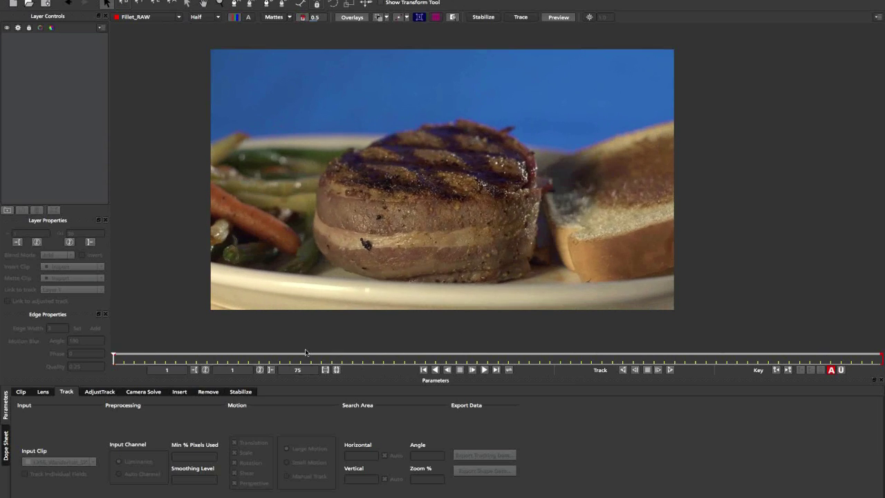
drag(315, 342, 114, 336)
Step: Draw a four-point X-Spline around the fillet's bacon-wrapped side and extend its edge nearest the vegetables outward
click(234, 3)
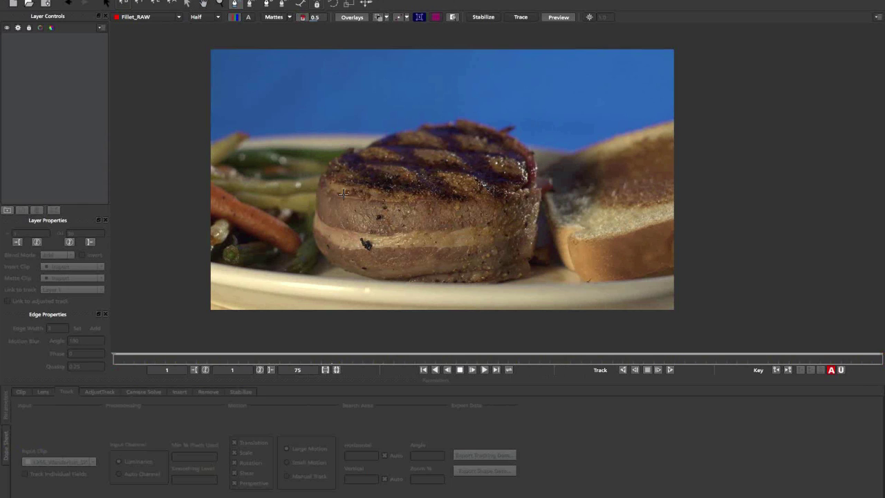
click(360, 194)
click(509, 194)
click(512, 280)
click(361, 267)
click(348, 226)
right_click(348, 227)
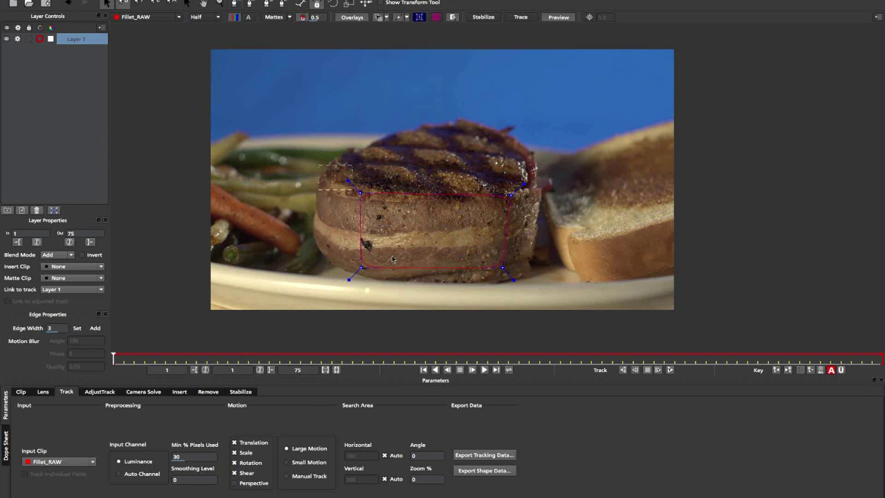
drag(362, 268, 349, 273)
Step: Enable Perspective motion, set Min % Pixels Used to 50 and track the fillet layer forward from frame 1
click(234, 483)
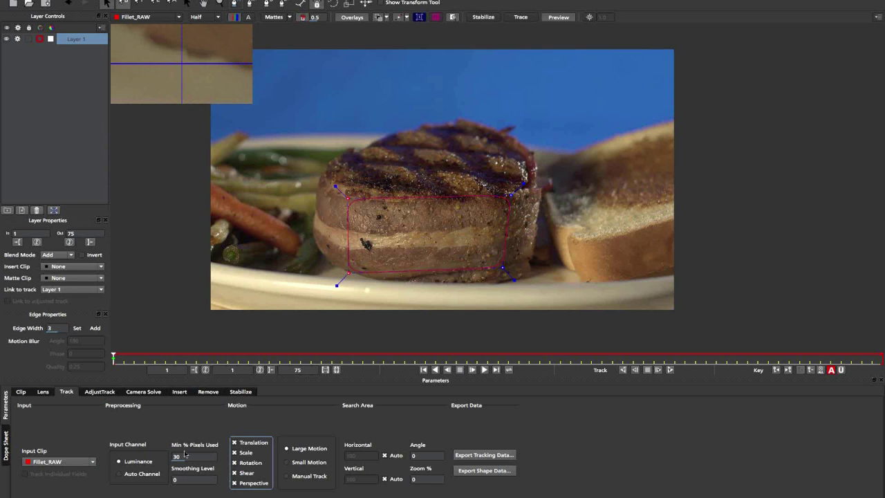
click(211, 456)
text(50)
key(Return)
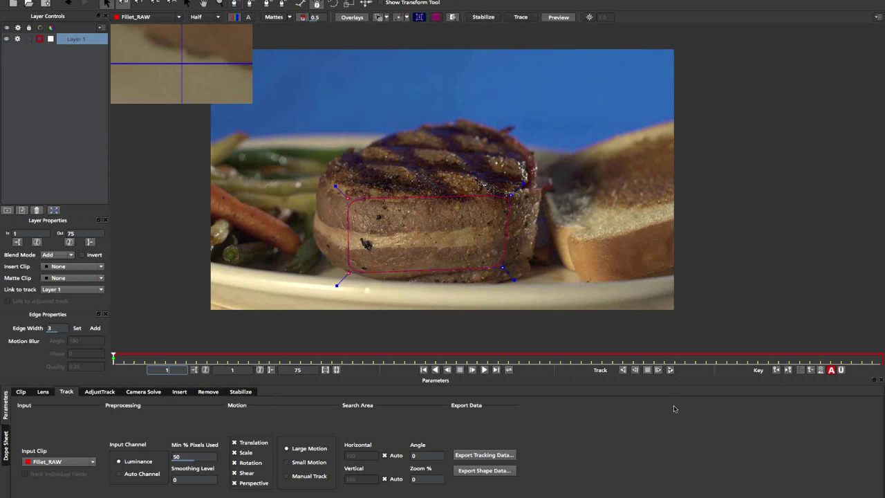
key(t)
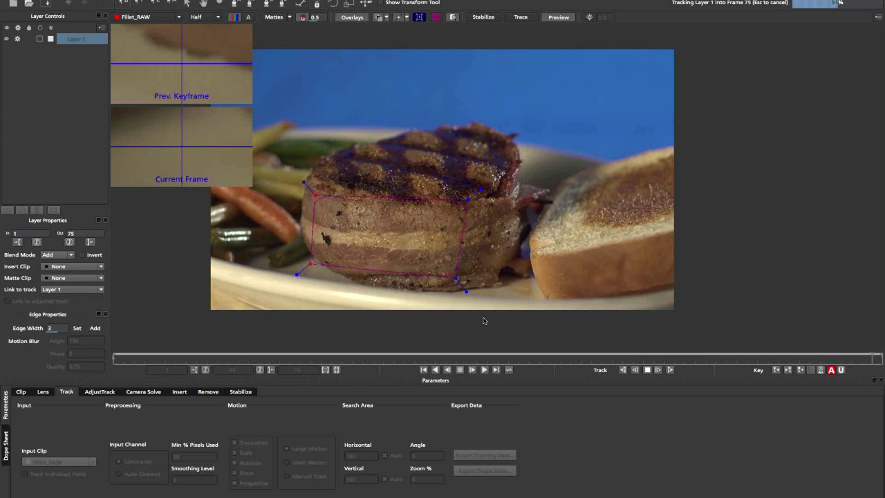
Step: Check the fillet track by scrubbing through the clip with the planar grid displayed, and return to frame 1
click(633, 359)
drag(559, 361, 186, 325)
click(435, 18)
drag(177, 357, 321, 356)
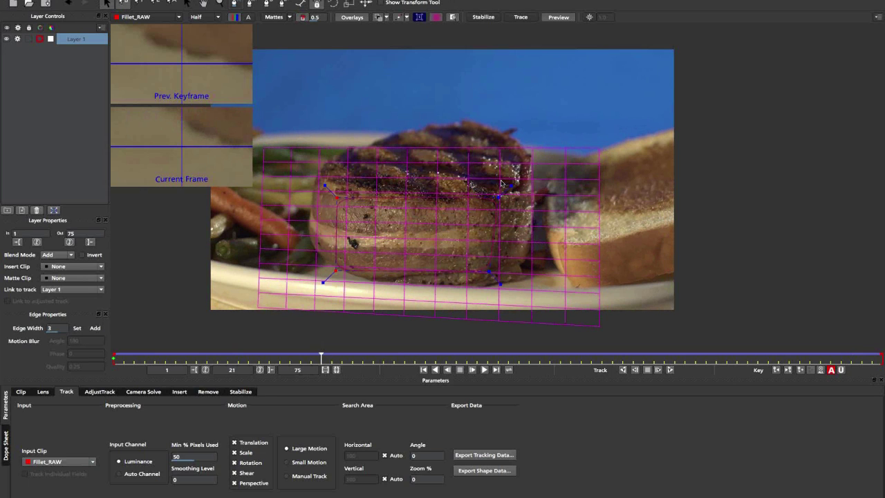
click(323, 359)
drag(316, 357, 716, 346)
drag(408, 323, 109, 313)
Step: Rename the tracked layer as meattrack and deselect it
click(72, 42)
double_click(71, 40)
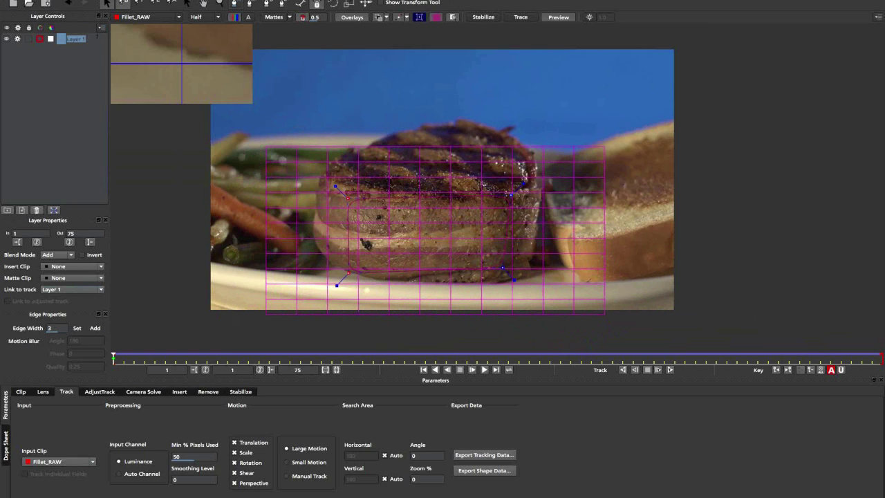
text(m)
key(Return)
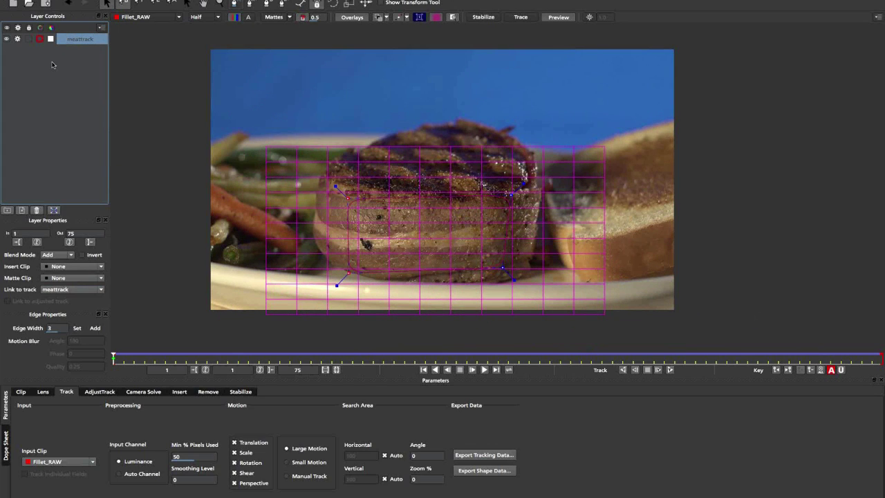
click(38, 53)
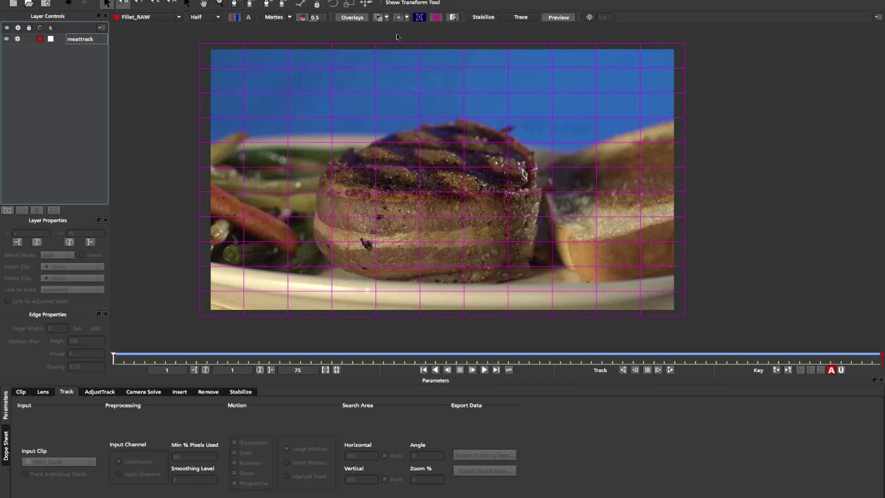
Step: Hide the planar grid, and lock the meattrack layer with its tracking process turned off
click(435, 18)
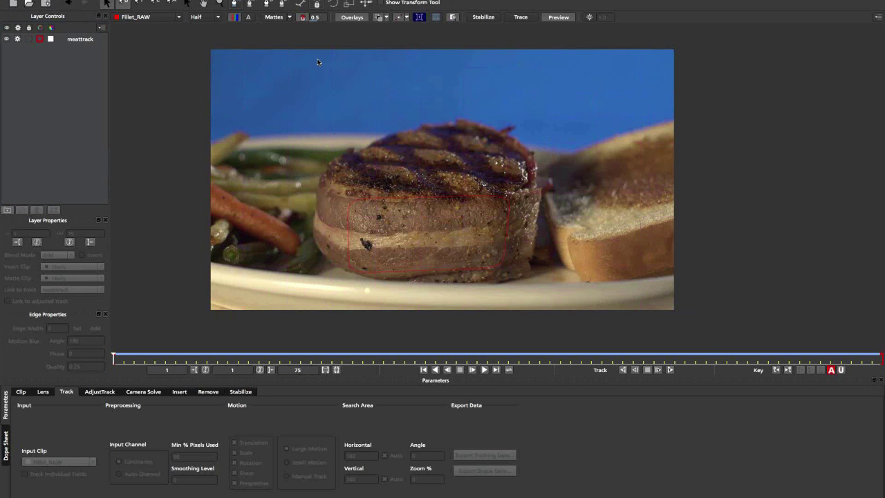
click(39, 76)
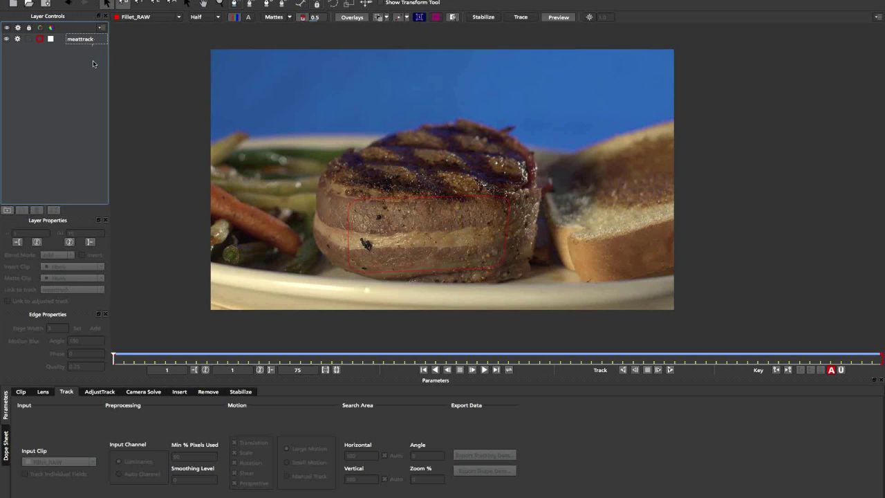
click(29, 40)
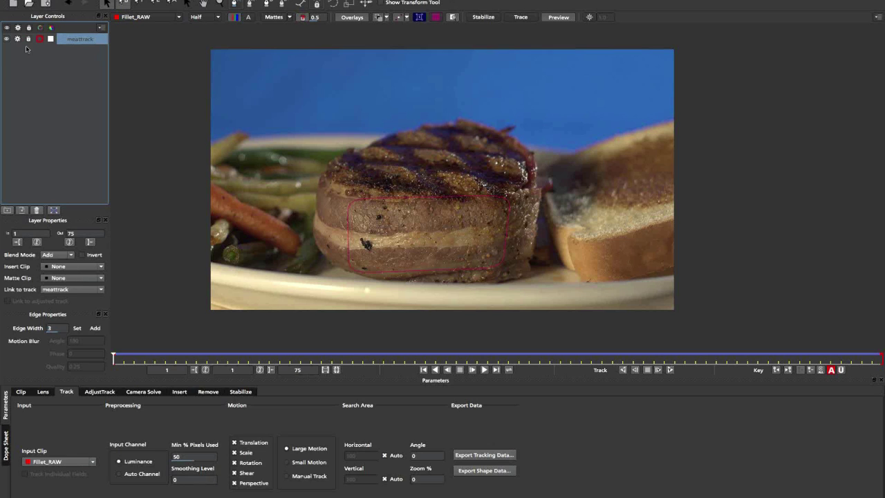
click(18, 39)
Step: Scrub and play the clip to examine how the tracked shape follows the fillet, ending at frame 1
drag(272, 361, 279, 305)
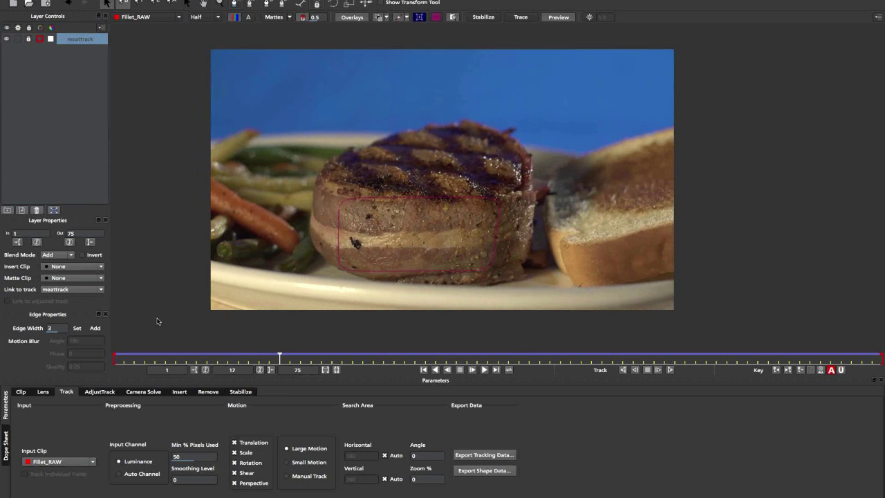
click(155, 359)
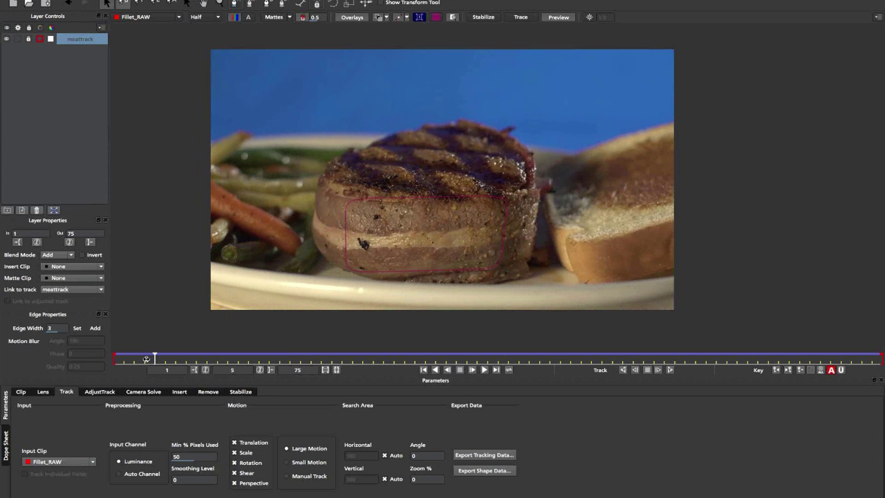
key(space)
drag(448, 348, 101, 312)
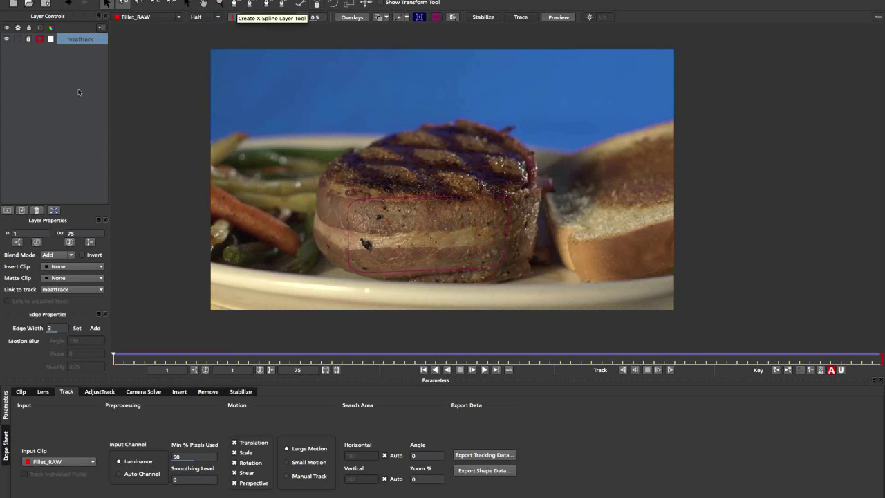
Step: Start a new X-Spline layer and trace the bacon wrap's edge on the side facing the vegetables
click(244, 34)
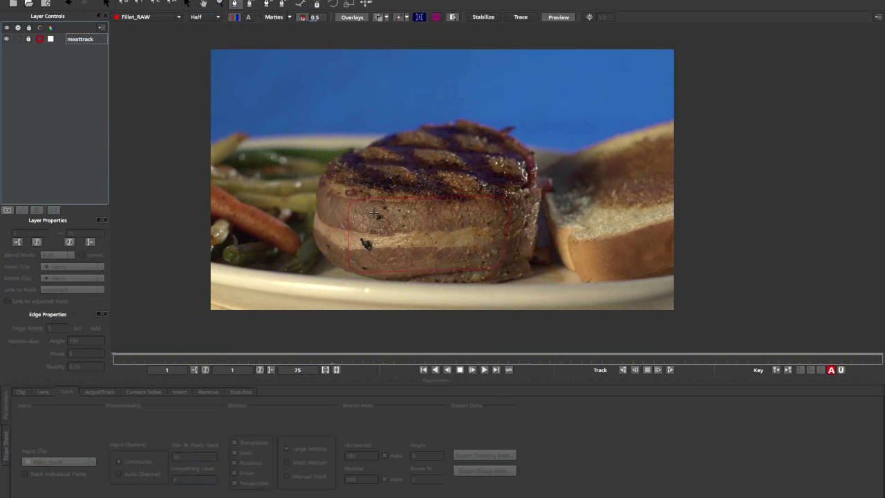
click(389, 98)
click(335, 307)
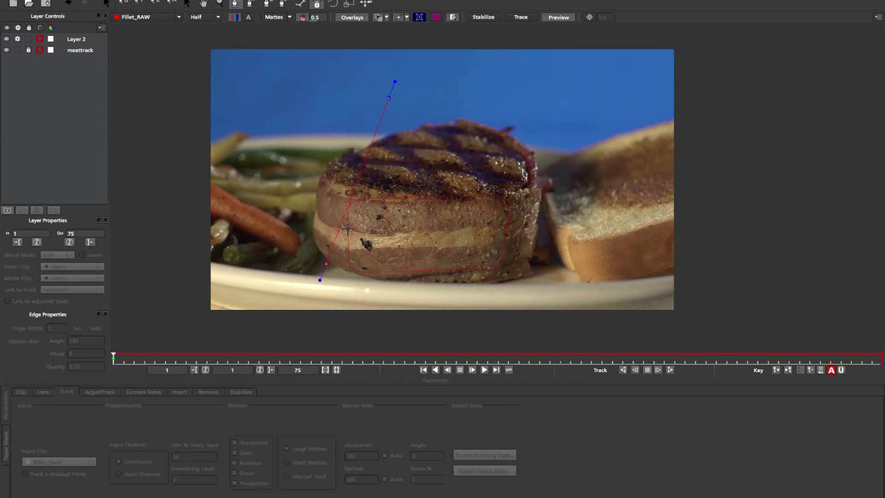
key(z)
drag(343, 277, 416, 99)
drag(334, 238, 313, 166)
click(293, 66)
click(282, 88)
click(280, 131)
click(276, 156)
click(272, 195)
click(285, 233)
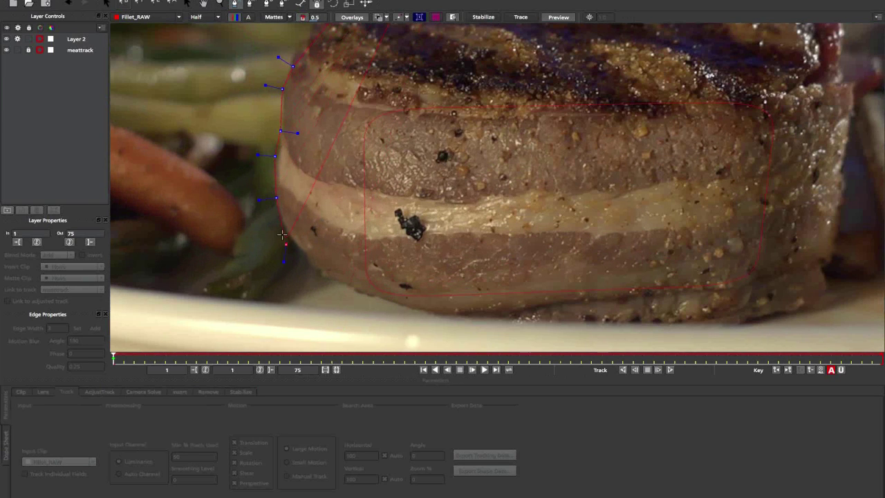
Step: Continue the X-Spline along the fillet's base on the plate and around the lower corner beside the bread
click(333, 280)
click(382, 302)
click(418, 311)
click(525, 318)
click(628, 318)
click(726, 316)
click(736, 319)
click(809, 304)
key(z)
drag(827, 264, 831, 291)
click(831, 292)
click(607, 223)
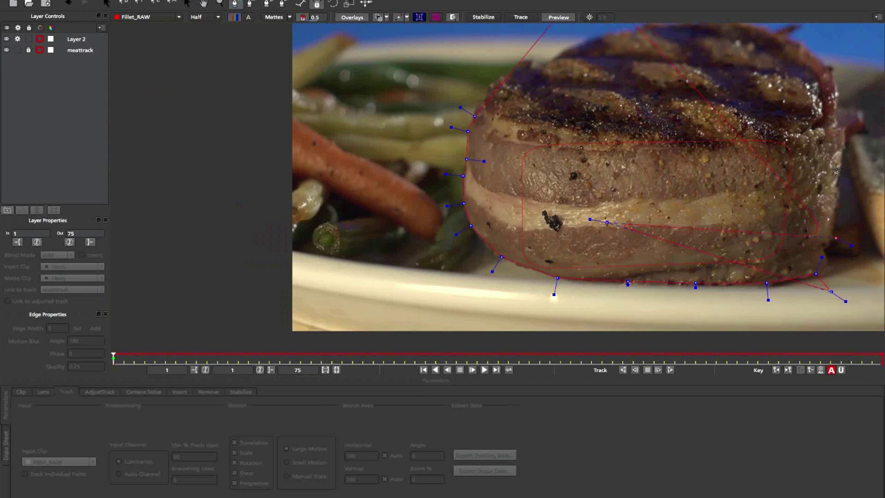
Step: Trace the bacon's upper rim from the bread side back to the vegetable side and close the spline
click(845, 143)
click(835, 127)
click(809, 136)
click(747, 140)
click(726, 141)
click(654, 148)
click(550, 144)
click(510, 137)
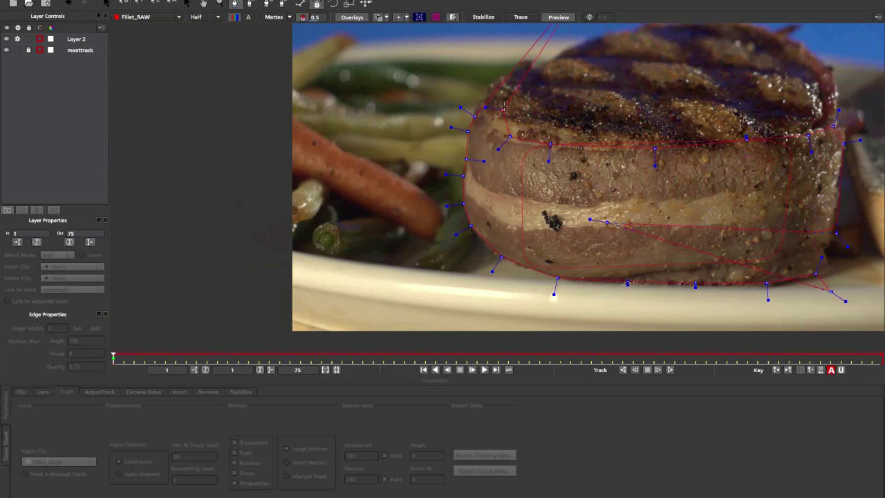
right_click(505, 109)
Step: Move the stray points above the fillet and in the middle of the bacon onto the bacon's outline
key(z)
drag(510, 164, 510, 132)
key(x)
drag(511, 131, 443, 163)
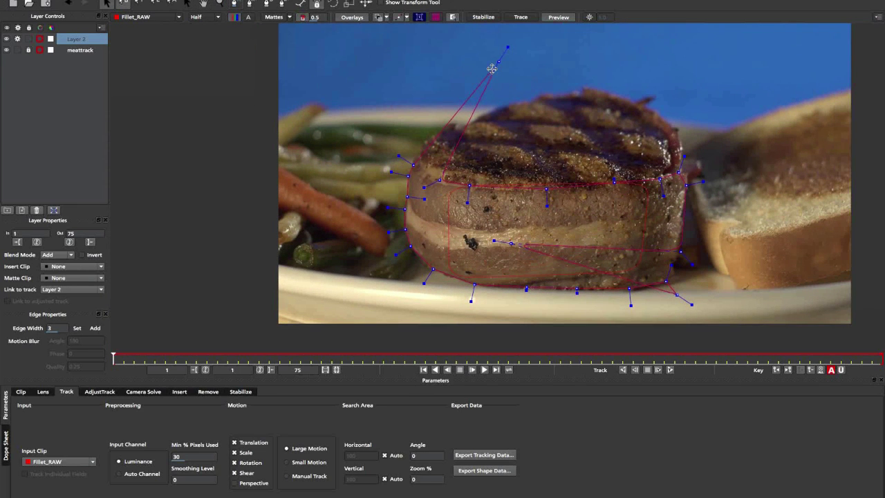
drag(492, 69, 431, 150)
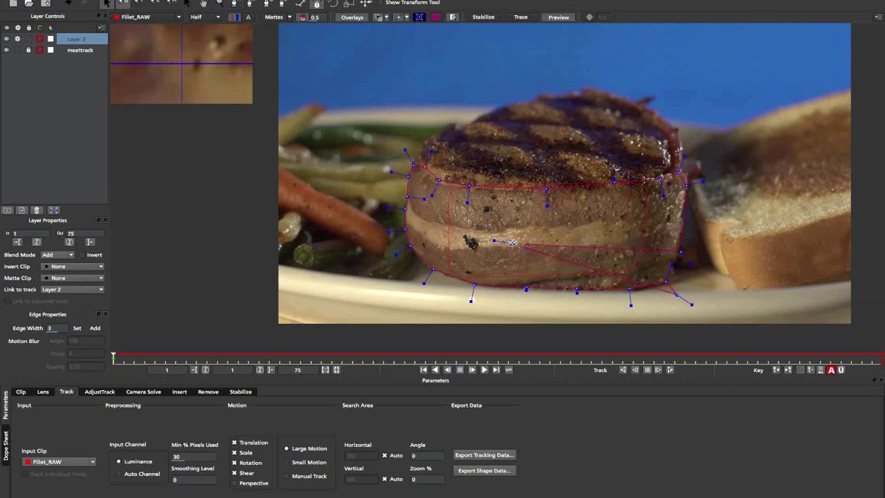
drag(511, 243, 675, 263)
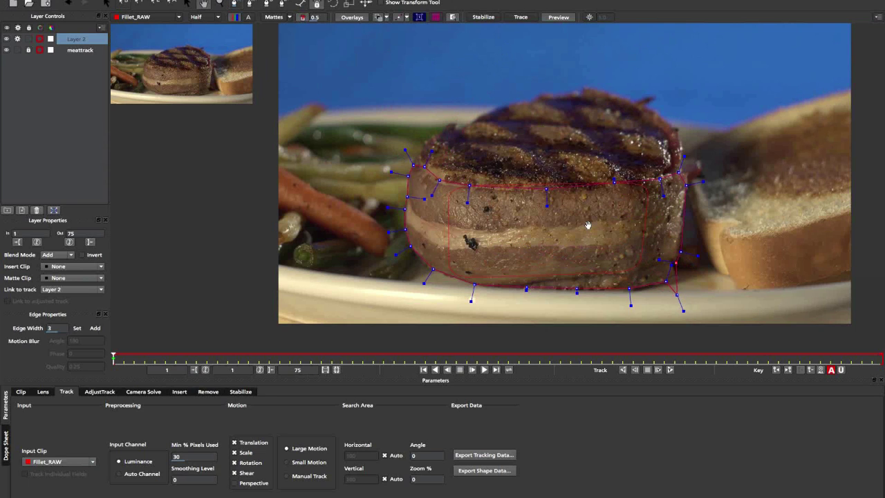
Step: Fit the spline points to the fillet's lower corner beside the bread, bringing the stray point there onto the edge
drag(588, 224, 485, 147)
scroll(635, 139, up, 3)
drag(530, 272, 582, 122)
click(109, 3)
key(z)
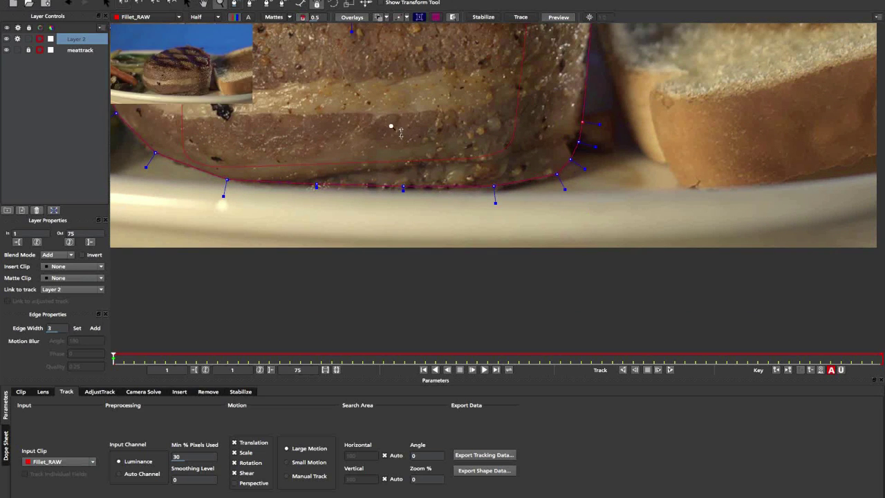
scroll(538, 152, down, 5)
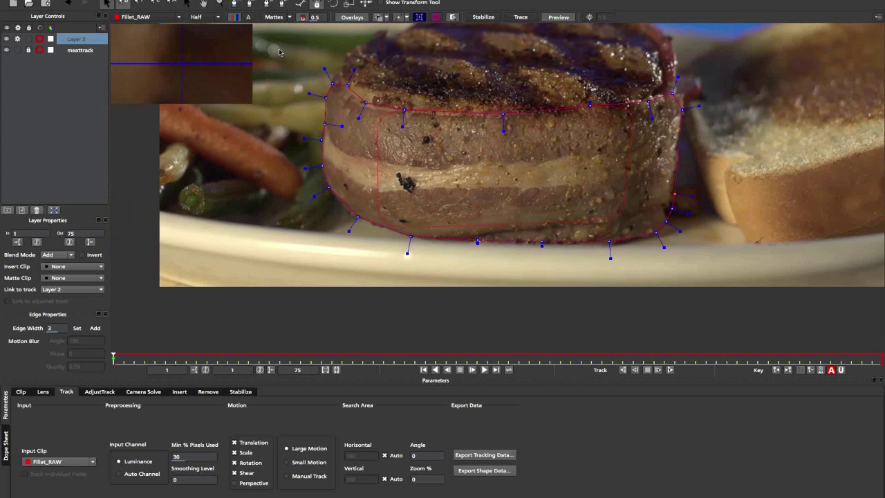
Step: Select all points of the bacon spline and shorten their tension handles to smooth the curve
drag(785, 296, 427, 54)
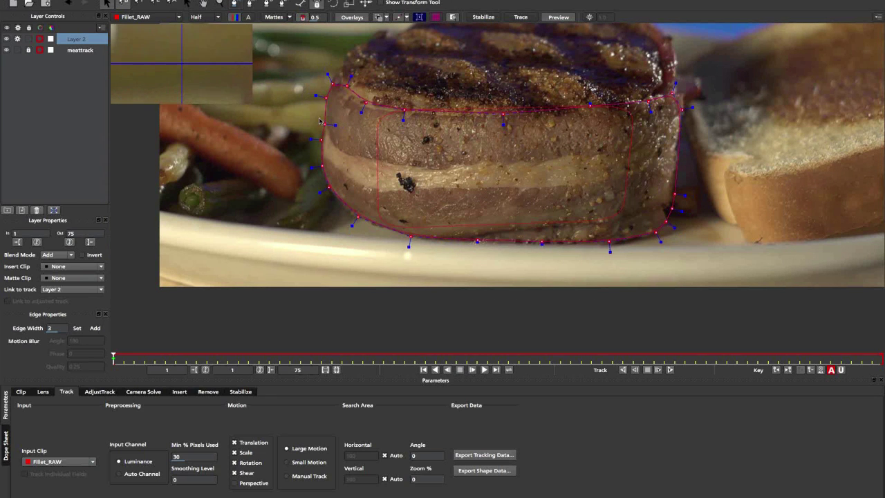
key(x)
drag(379, 256, 434, 236)
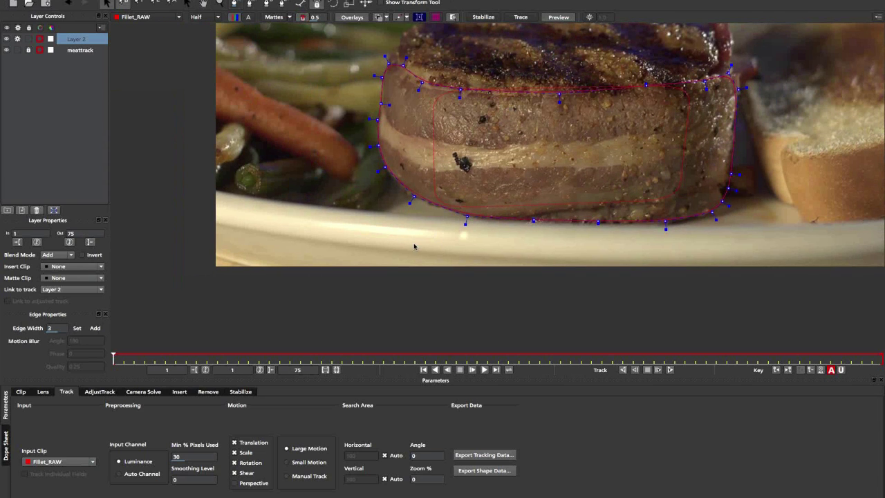
Step: Refine the spline points along the vegetable-side edge of the bacon, from the base up to the upper corner
key(z)
drag(367, 211, 464, 148)
key(x)
drag(435, 190, 375, 296)
drag(406, 188, 437, 271)
key(x)
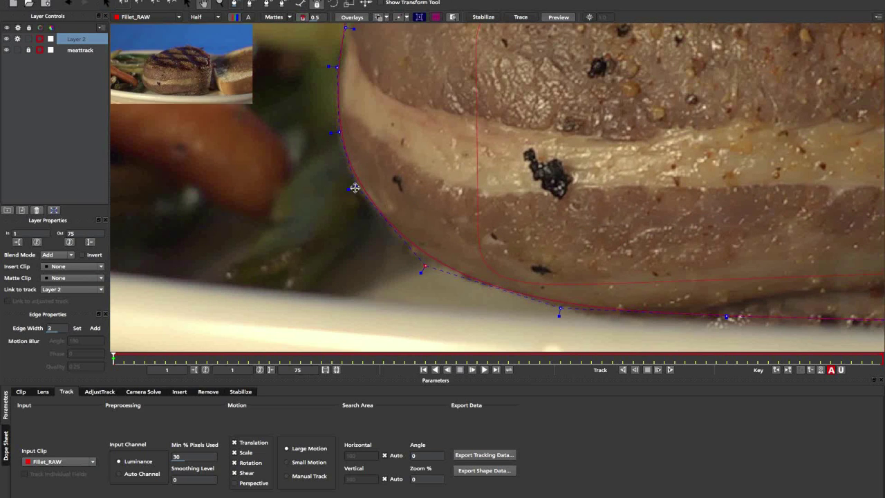
drag(388, 149, 361, 225)
drag(342, 130, 348, 131)
key(x)
drag(390, 85, 380, 158)
drag(352, 103, 354, 105)
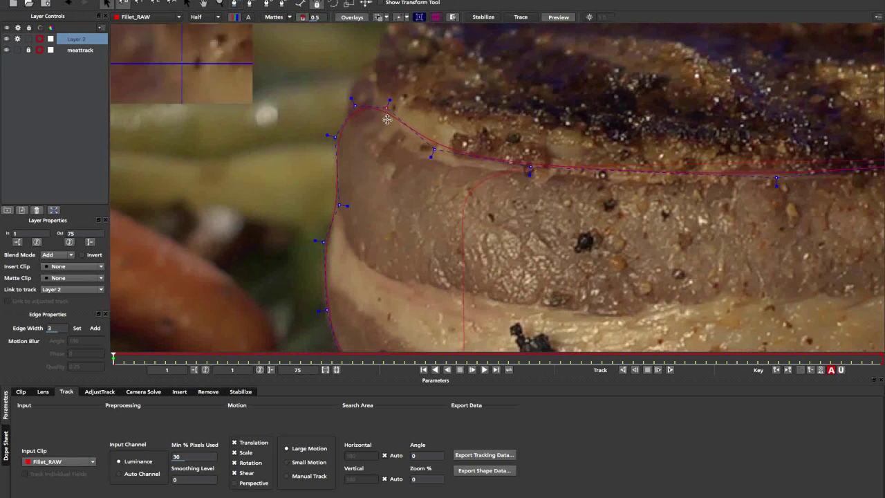
Step: Refine the spline along the bacon's upper rim and at the upper corner beside the bread
key(x)
drag(519, 168, 453, 162)
key(s)
click(698, 168)
key(x)
drag(747, 212, 328, 196)
drag(521, 186, 488, 178)
key(z)
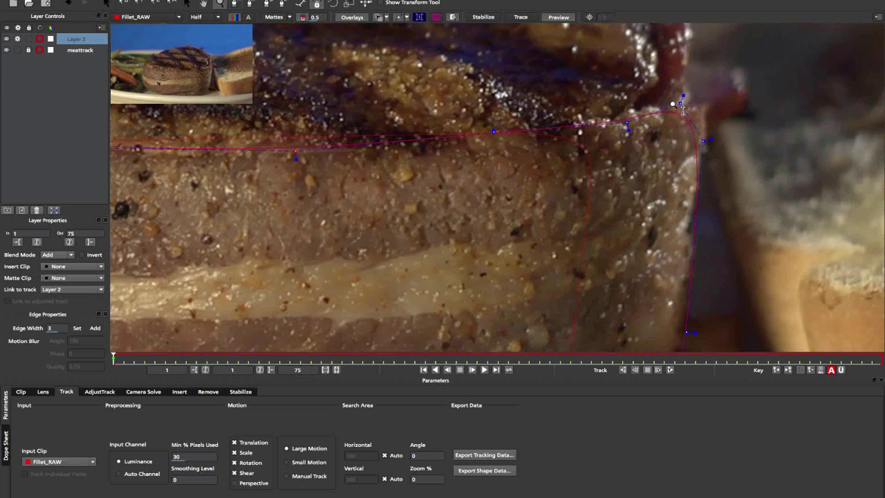
click(104, 4)
drag(680, 103, 676, 107)
key(x)
drag(707, 142, 719, 90)
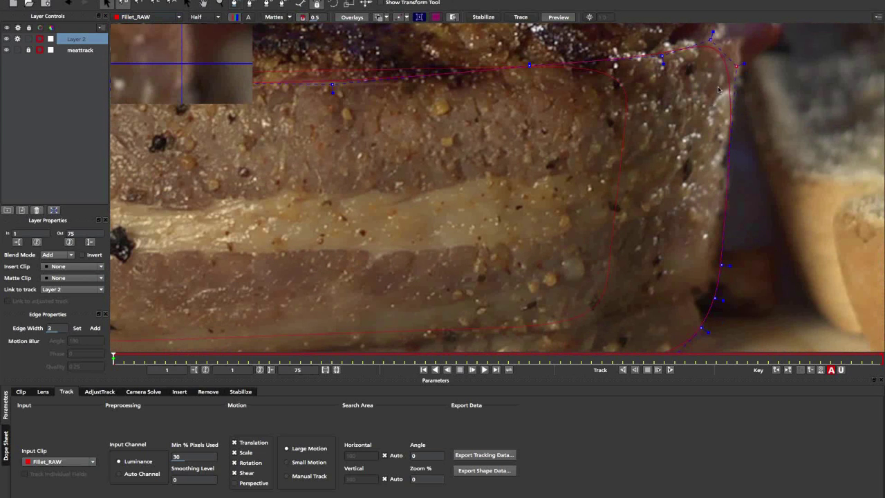
Step: Pull the spline points on the bread-side edge inward onto the bacon, and deselect the finished shape
key(x)
drag(732, 192, 794, 107)
drag(785, 180, 779, 179)
drag(773, 212, 767, 212)
drag(762, 242, 760, 242)
click(414, 171)
drag(423, 283, 397, 157)
key(x)
drag(325, 111, 409, 195)
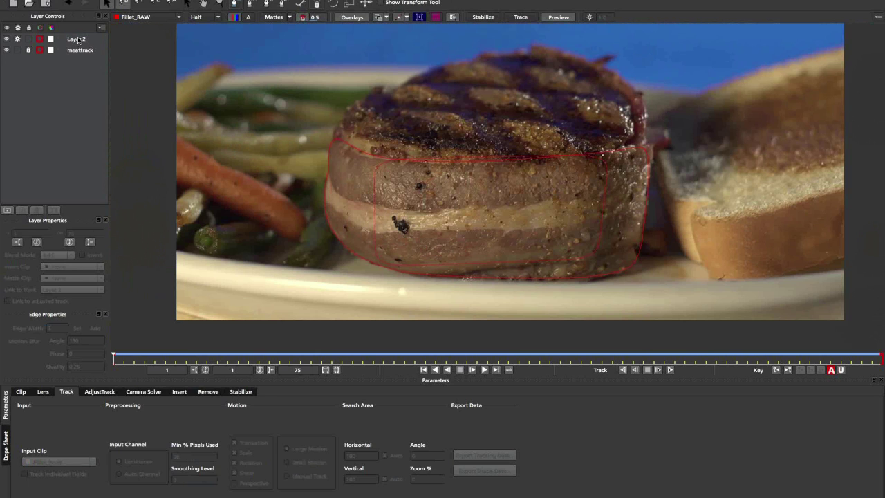
Step: Rename the new bacon outline layer as meat-roto
click(78, 40)
double_click(78, 41)
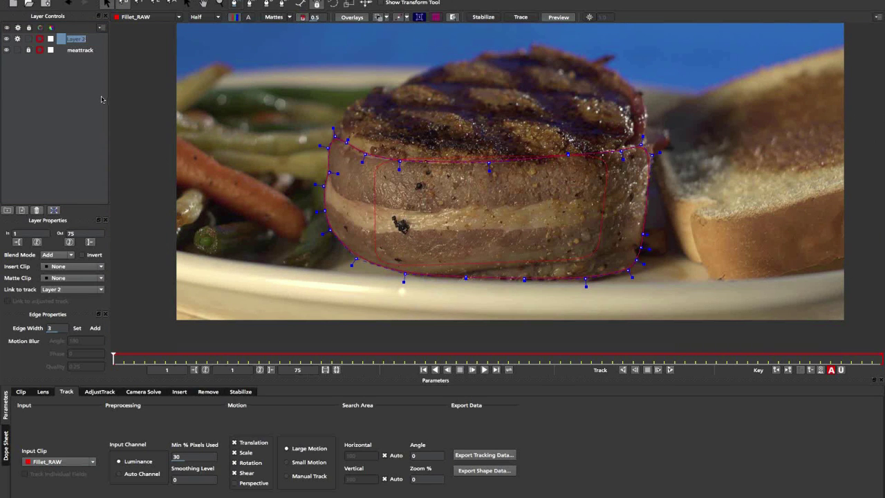
text(mi)
text(at-roto)
key(Return)
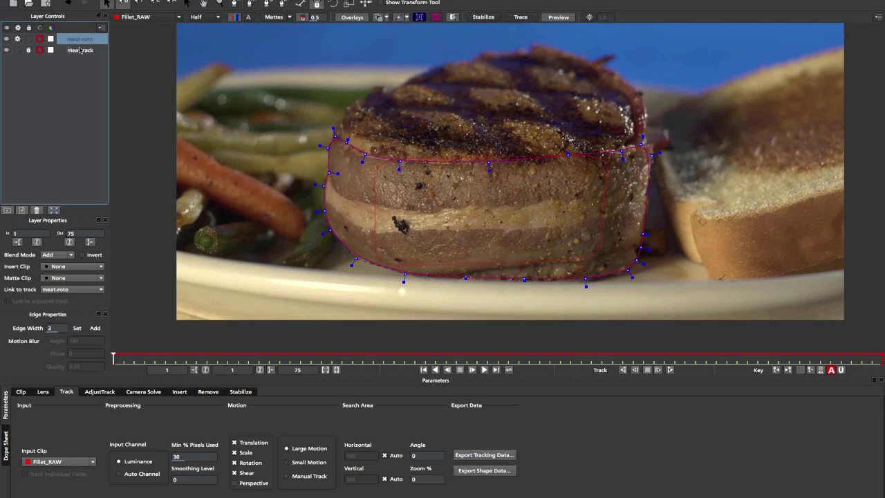
key(Return)
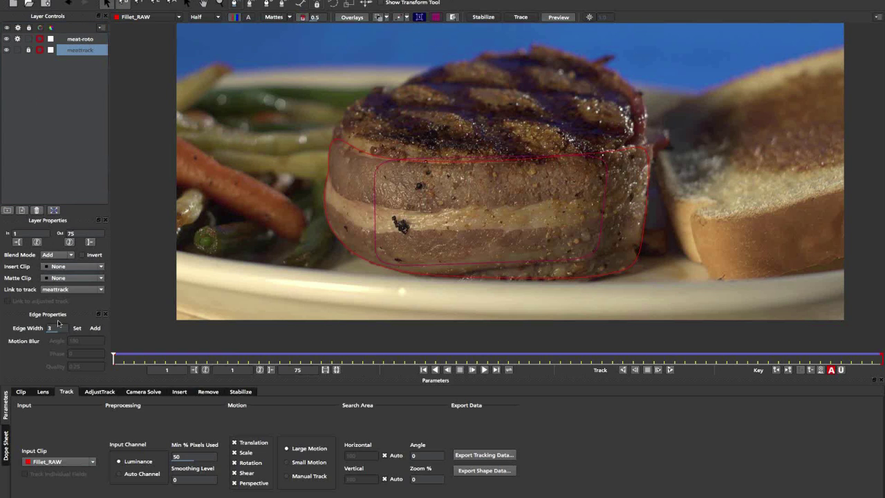
Step: Link the meat-roto layer to the meattrack track and scrub the clip to check its motion
click(81, 39)
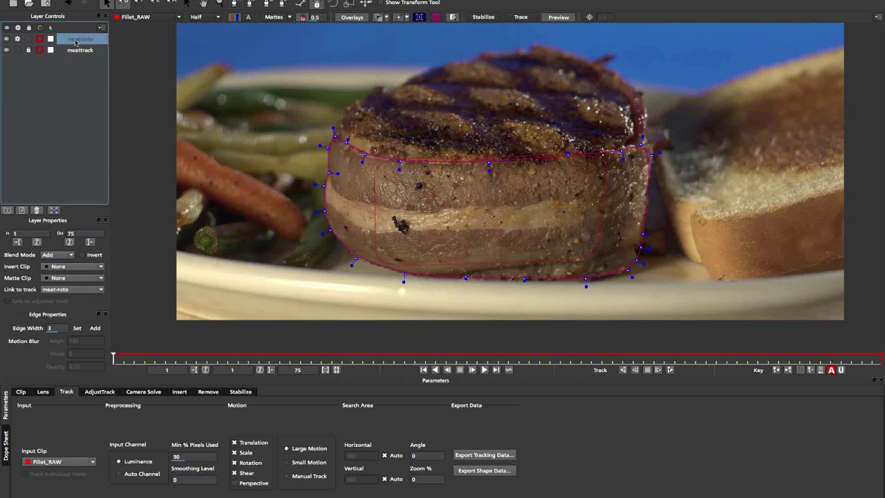
click(53, 290)
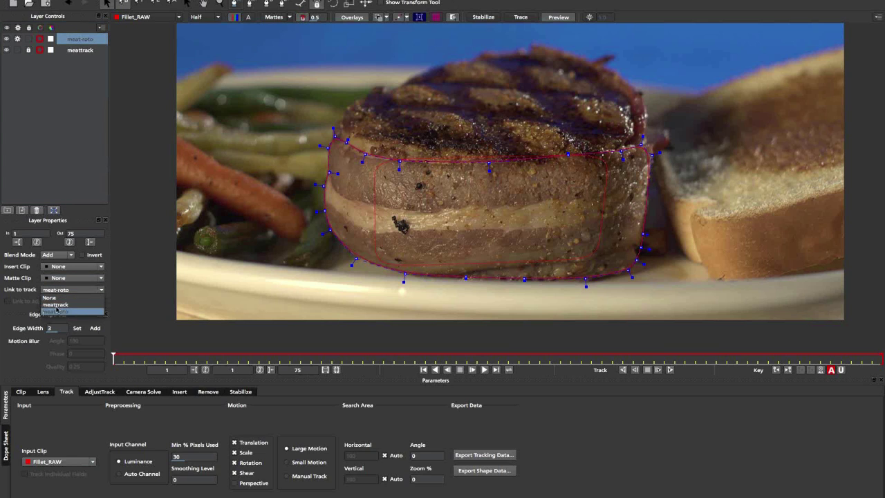
click(55, 305)
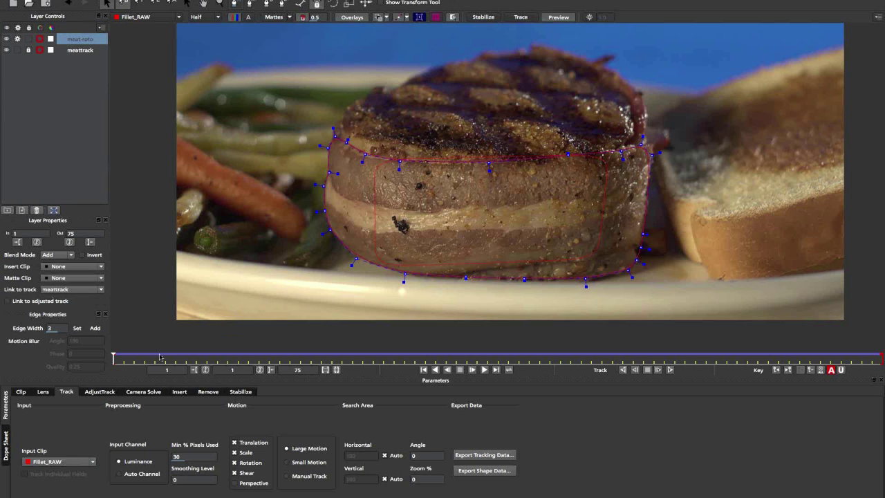
drag(114, 356, 175, 355)
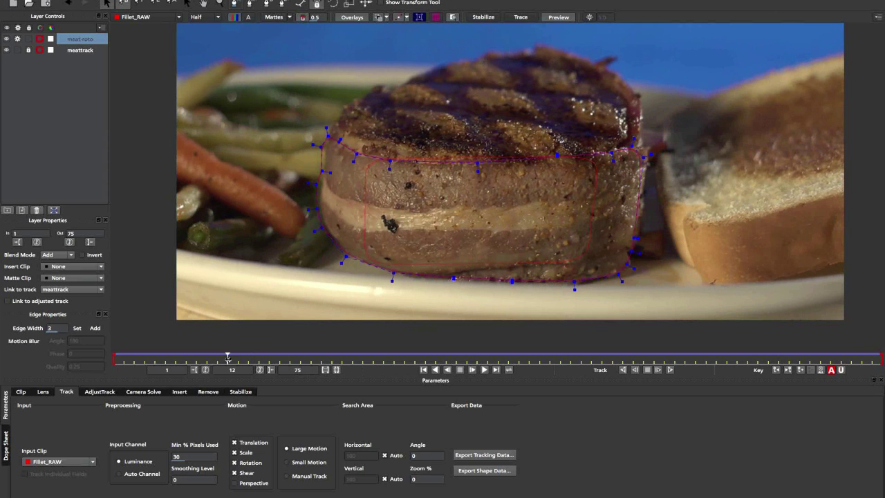
drag(251, 357, 492, 311)
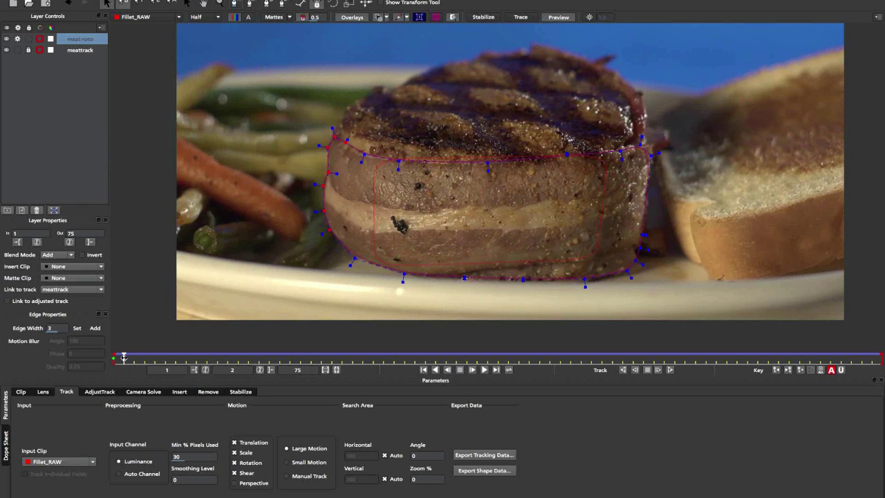
Step: At frame 44, shift the meat-roto spline's vegetable-side points inward onto the bacon edge and refine the adjacent upper corner
drag(126, 357, 259, 358)
drag(363, 330, 574, 303)
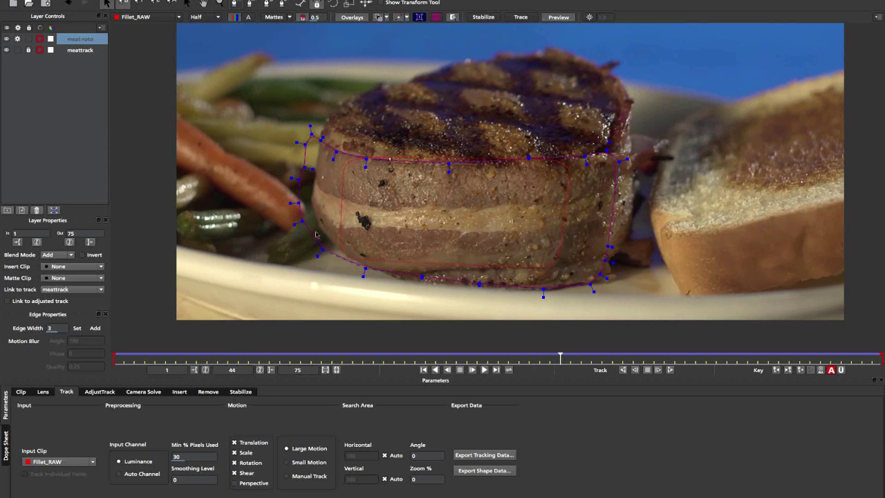
drag(321, 139, 334, 141)
drag(309, 205, 317, 223)
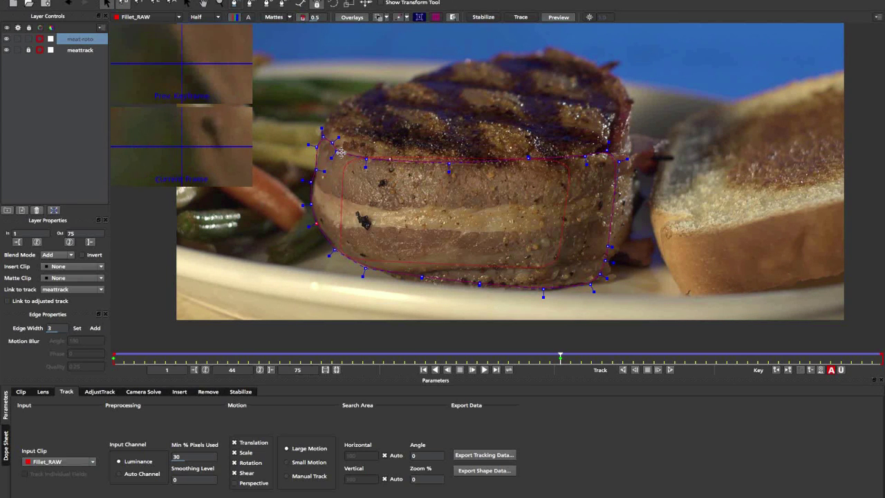
drag(337, 151, 342, 148)
Step: Enable the transform tool and, at frame 75, move meat-roto's vegetable-side points onto the bacon edge and refine the adjacent lower corner
click(380, 3)
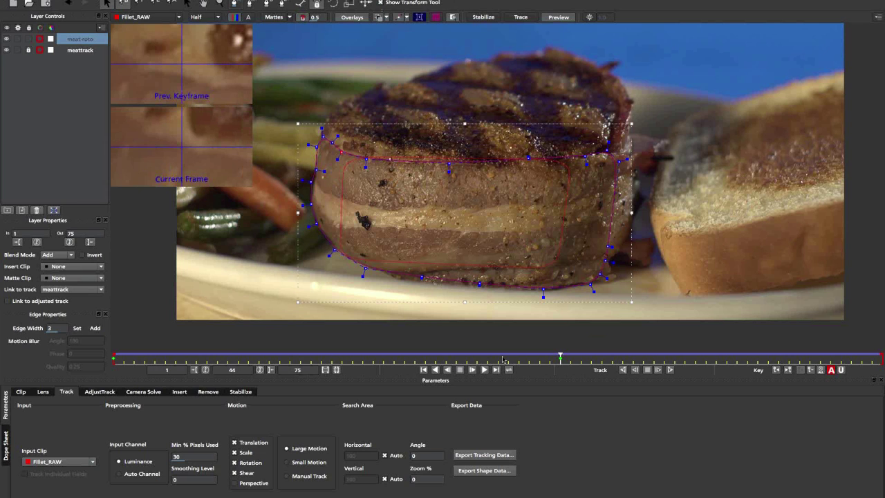
drag(560, 355, 692, 363)
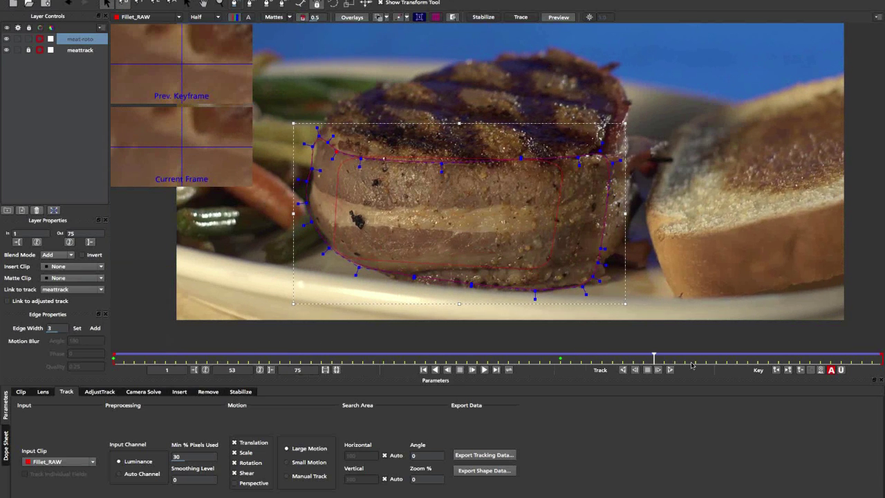
click(727, 357)
drag(770, 357, 884, 360)
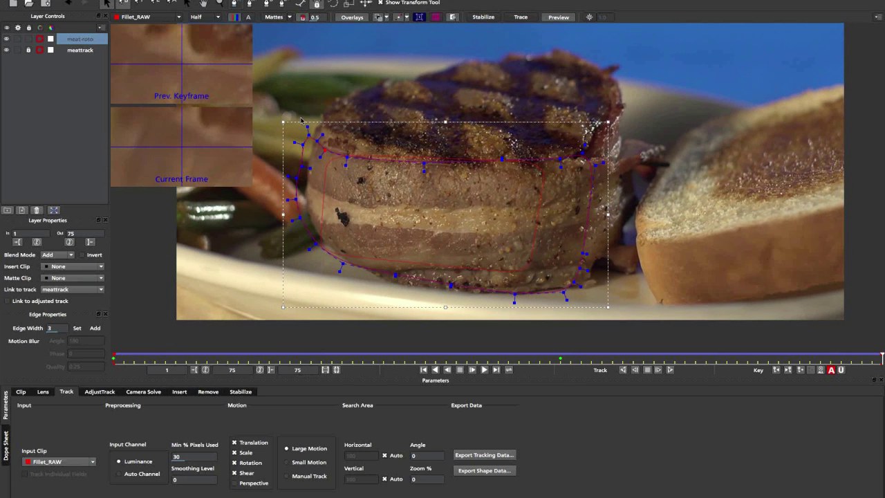
click(284, 137)
drag(330, 325, 321, 312)
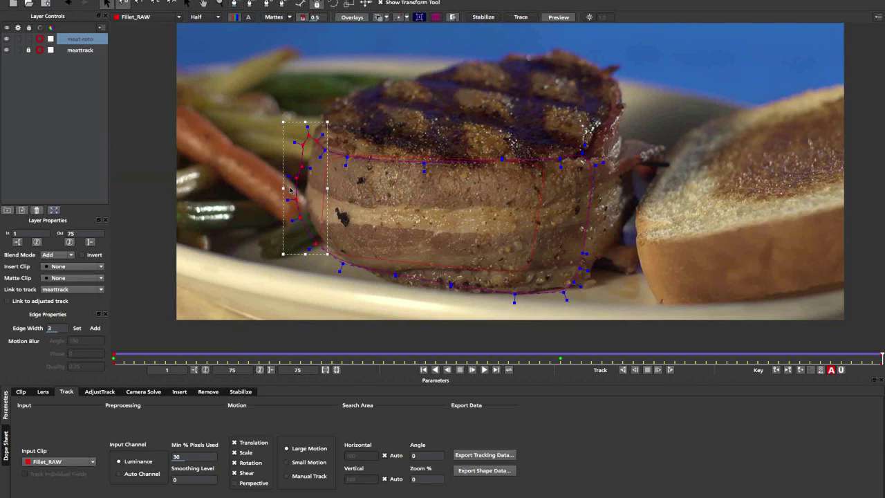
drag(296, 180, 313, 187)
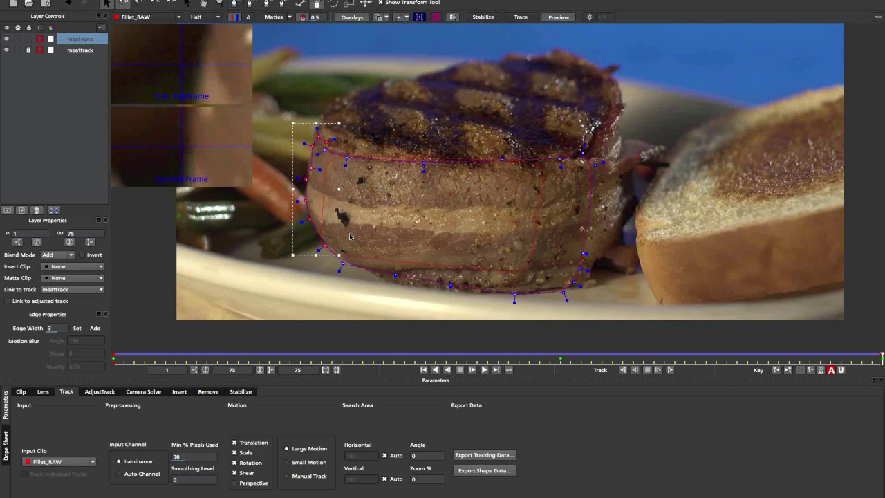
click(329, 264)
click(341, 263)
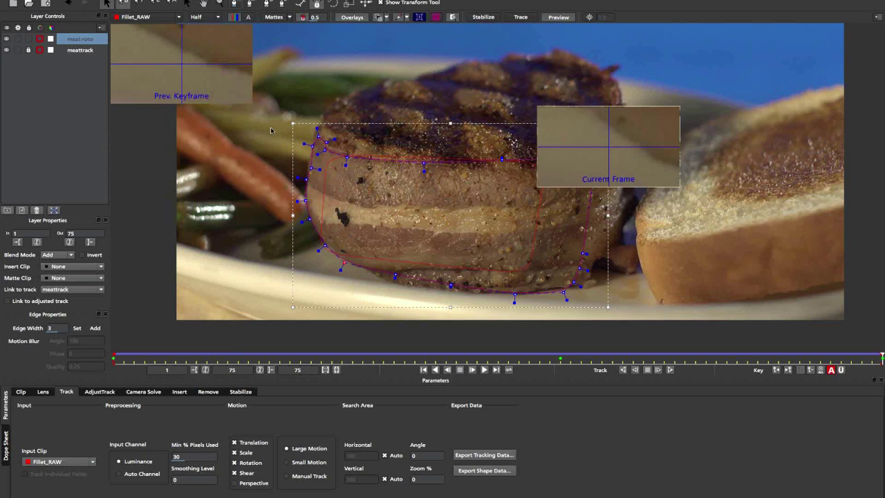
Step: Raise the viewer brightness to 6.3 and toggle the adjustment off and on to compare the image
key(super+Tab)
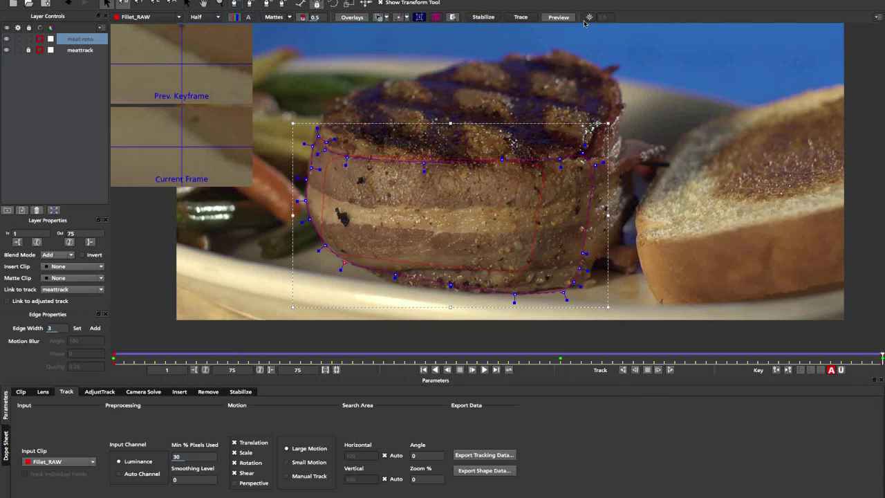
mouse_move(605, 19)
mouse_down()
mouse_move(615, 32)
mouse_move(592, 25)
mouse_move(606, 26)
mouse_move(603, 34)
mouse_move(607, 12)
mouse_up()
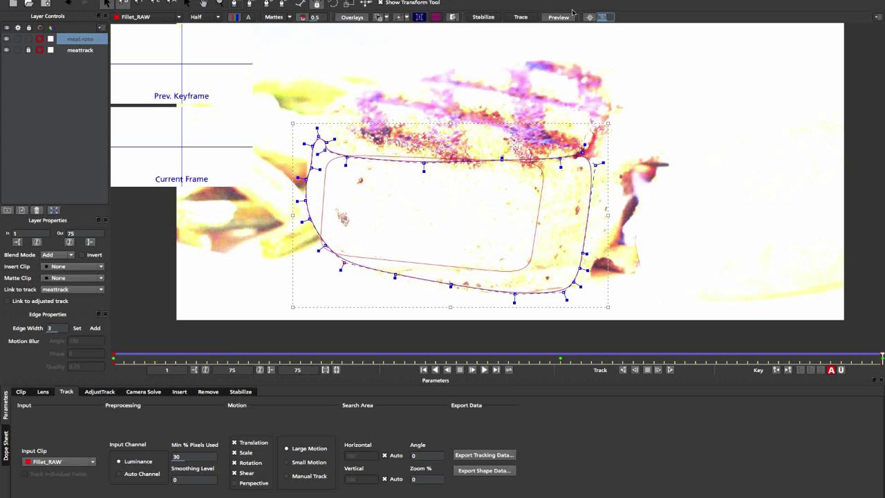
click(589, 18)
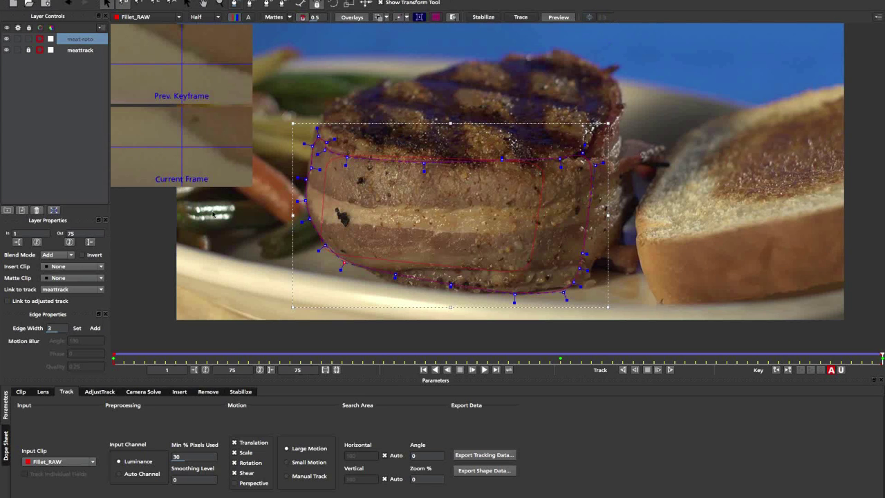
click(590, 18)
Step: Review the Fillet_RAW clip's Colorspace settings and return to the tracking parameters
click(20, 392)
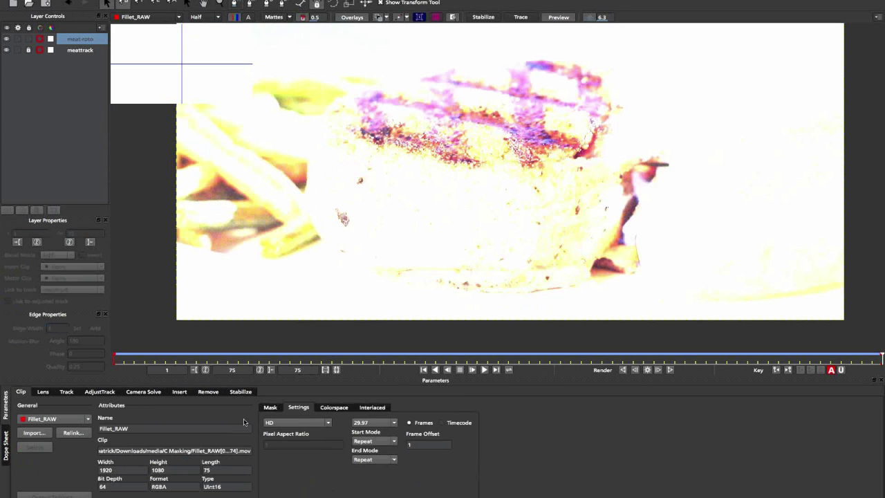
click(334, 408)
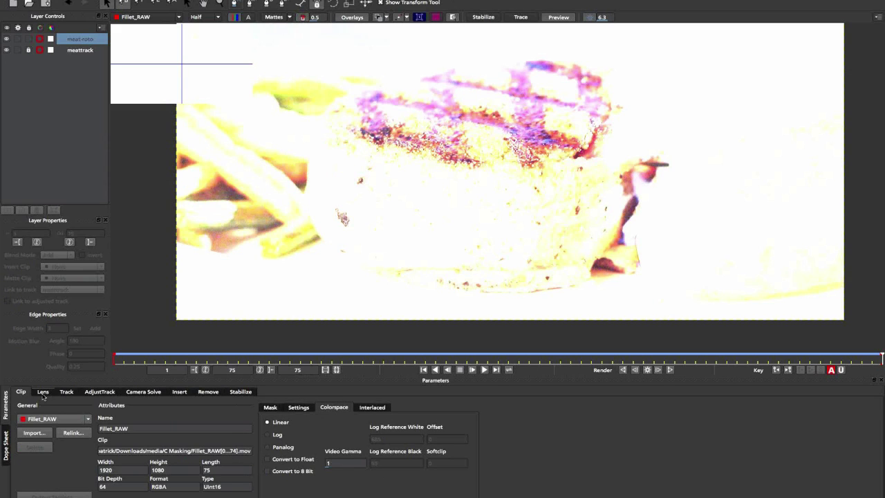
click(66, 392)
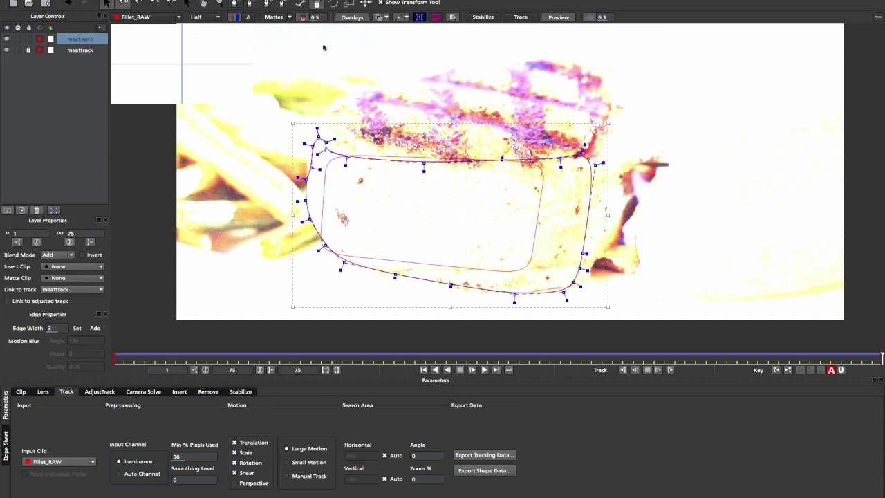
Step: Set the viewer brightness to 1 and deselect the meat-roto shape with the whole frame in view
drag(609, 54, 607, 25)
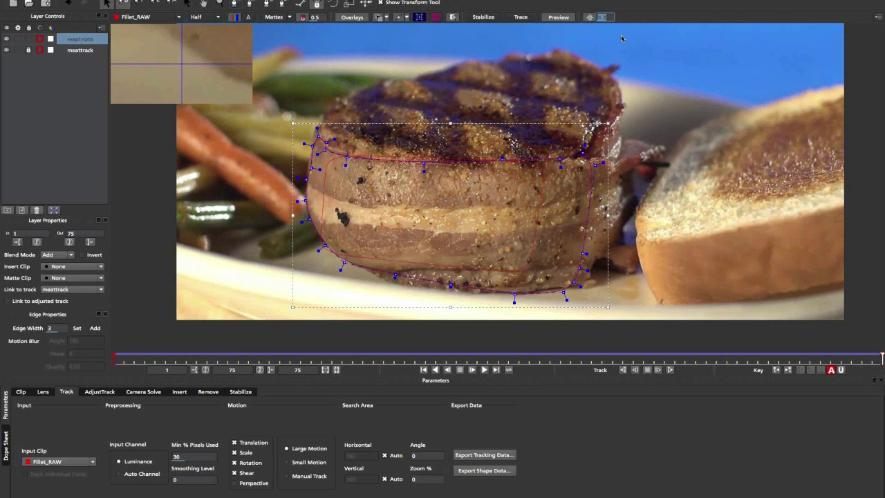
text(1)
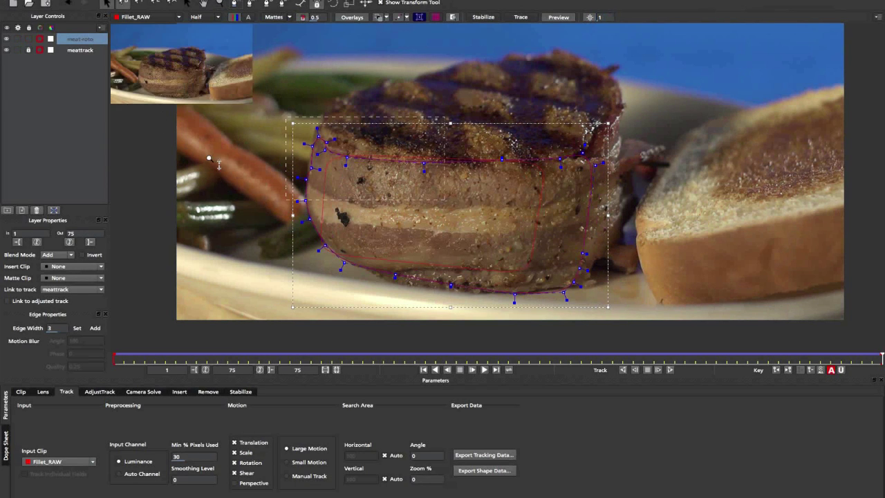
mouse_move(220, 168)
mouse_down()
mouse_move(225, 189)
mouse_move(209, 175)
mouse_up()
key(x)
drag(209, 176, 248, 177)
click(175, 113)
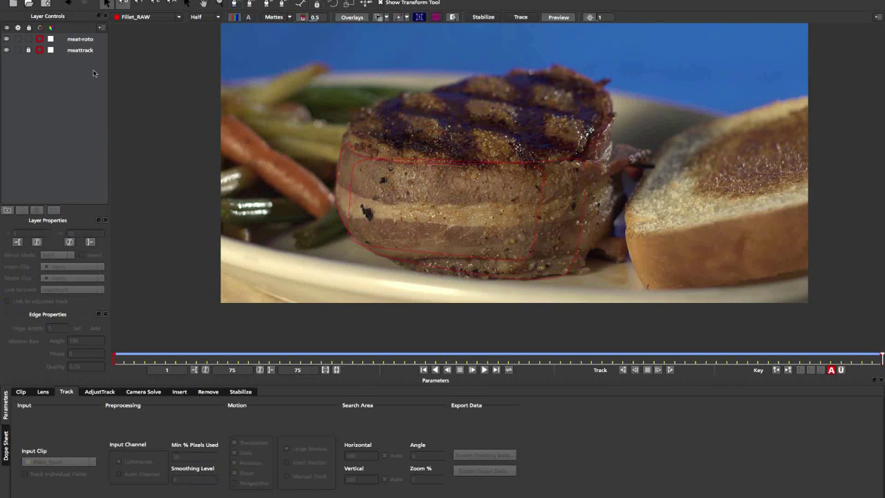
click(38, 132)
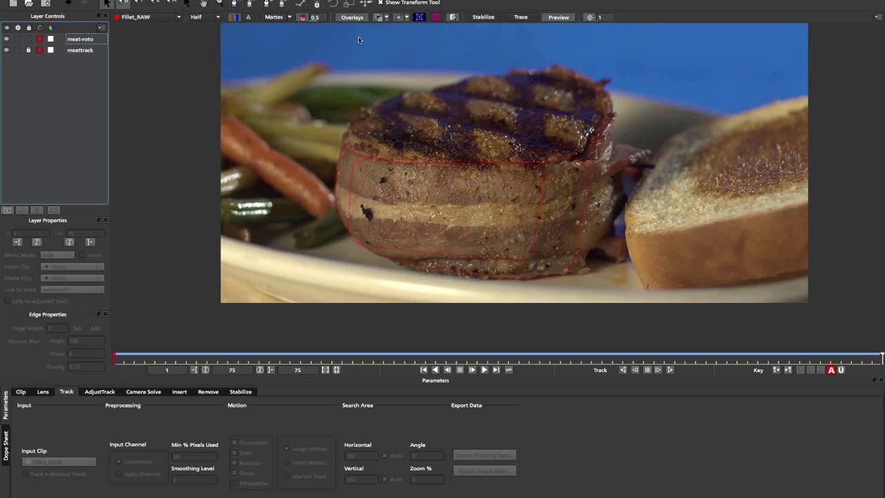
Step: Hide the meattrack layer, display the meat-roto layer's matte, and scrub the clip to check its coverage
drag(248, 360, 395, 357)
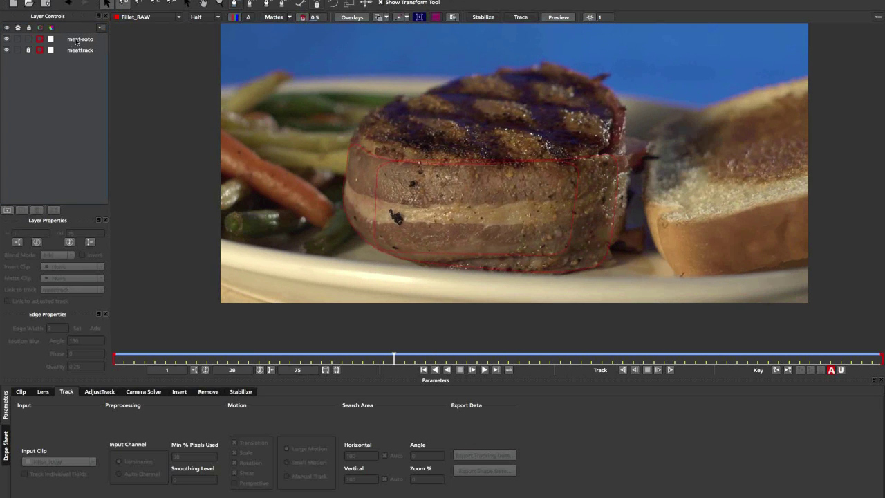
click(76, 39)
click(6, 50)
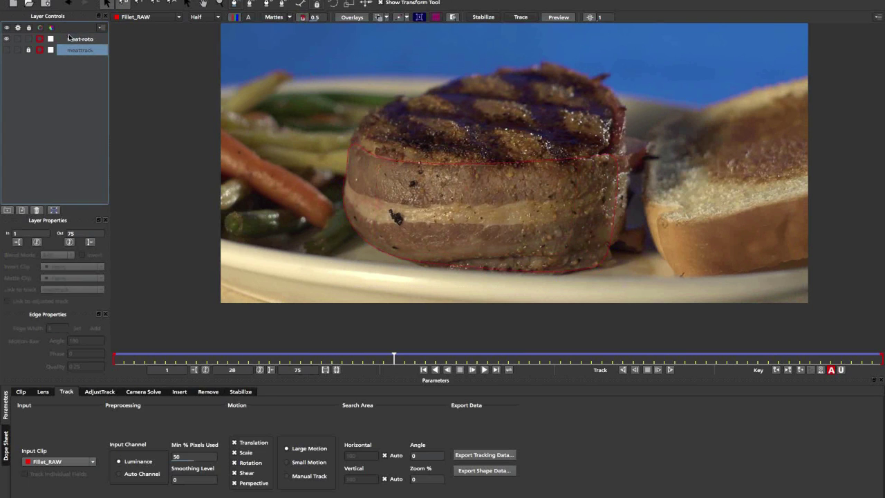
click(274, 18)
click(141, 360)
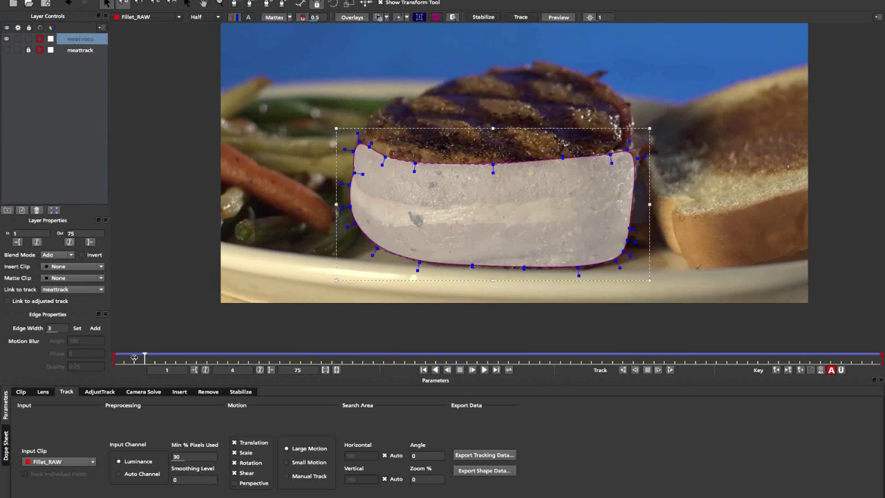
Step: Scrub through the clip to examine how closely the meat-roto shape follows the meat's side across all frames
drag(114, 358, 831, 312)
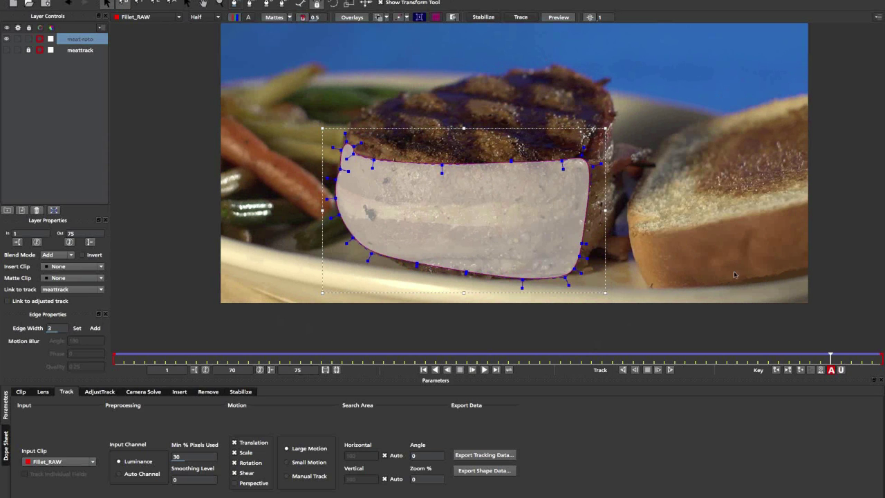
drag(831, 358, 862, 358)
drag(750, 349, 244, 344)
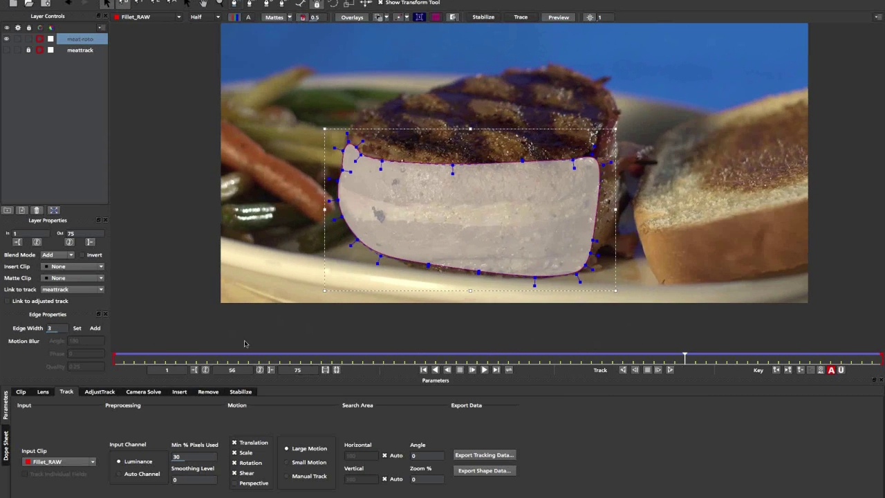
key(z)
key(x)
drag(683, 193, 614, 246)
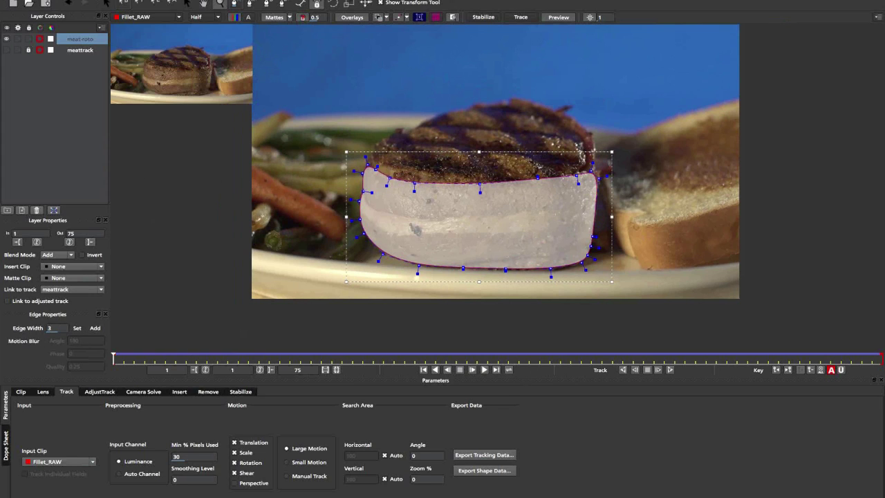
click(106, 4)
drag(157, 363, 678, 377)
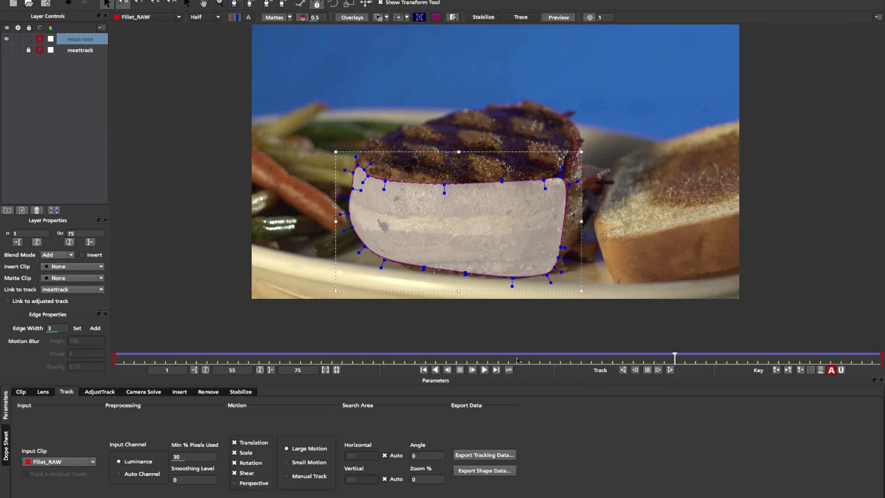
drag(518, 357, 352, 357)
mouse_move(436, 356)
mouse_down()
mouse_move(290, 355)
mouse_move(435, 355)
mouse_up()
drag(387, 373, 124, 356)
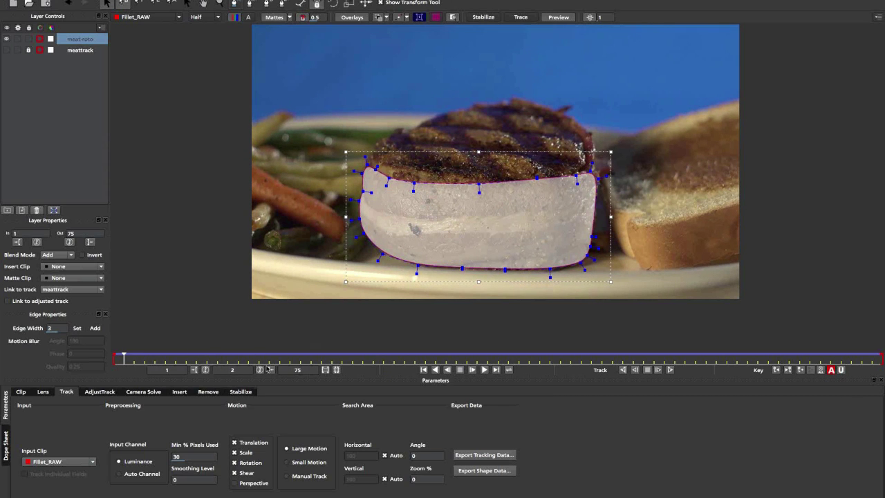
Step: At frame 12, set the meat-roto layer's edge width to 5
click(227, 358)
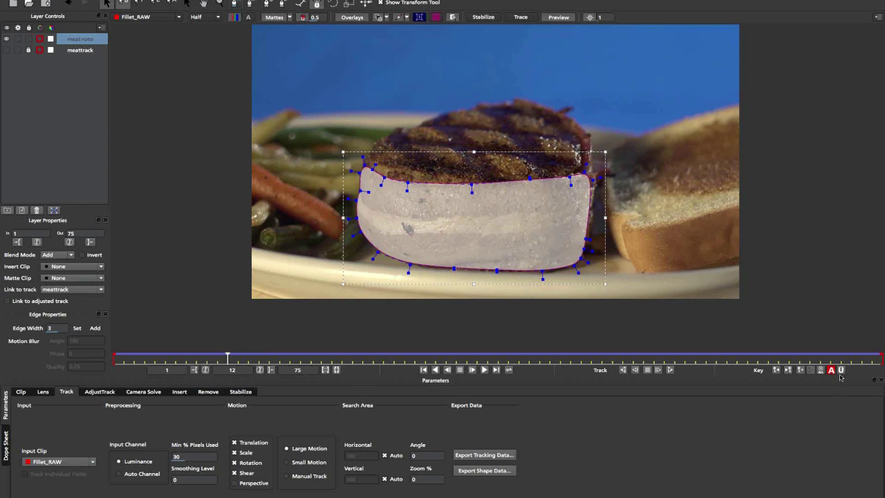
click(55, 329)
text(5)
key(Return)
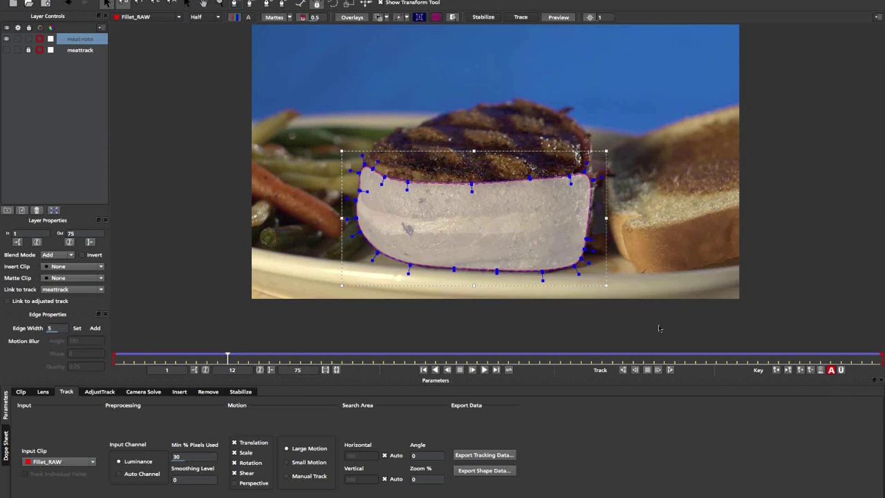
Step: Turn on Überkey mode and deselect the meat-roto layer to inspect its bare outline up close
click(842, 371)
drag(227, 358, 187, 358)
drag(129, 359, 426, 358)
key(space)
click(342, 312)
drag(334, 307, 428, 79)
key(x)
drag(307, 232, 278, 283)
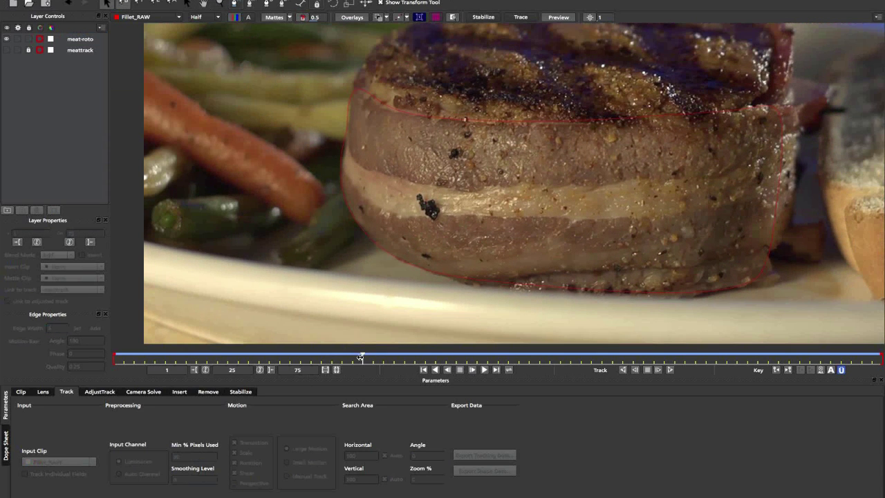
Step: Play and scrub the early frames to examine how the meat-roto outline fits the meat's edges
drag(338, 355, 247, 357)
key(space)
key(space)
key(space)
scroll(559, 211, down, 1)
drag(559, 211, 559, 205)
key(x)
drag(439, 182, 327, 168)
drag(311, 356, 478, 328)
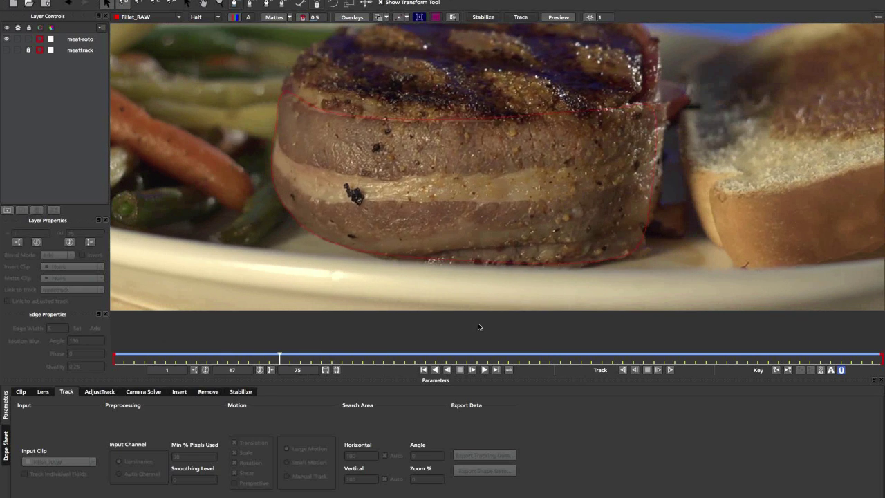
Step: Reselect the meat-roto layer and turn Überkey mode off
click(80, 40)
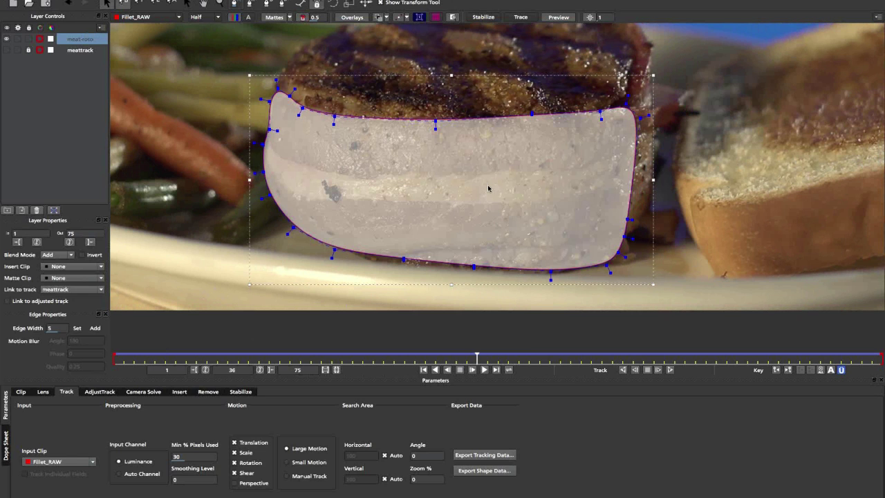
key(z)
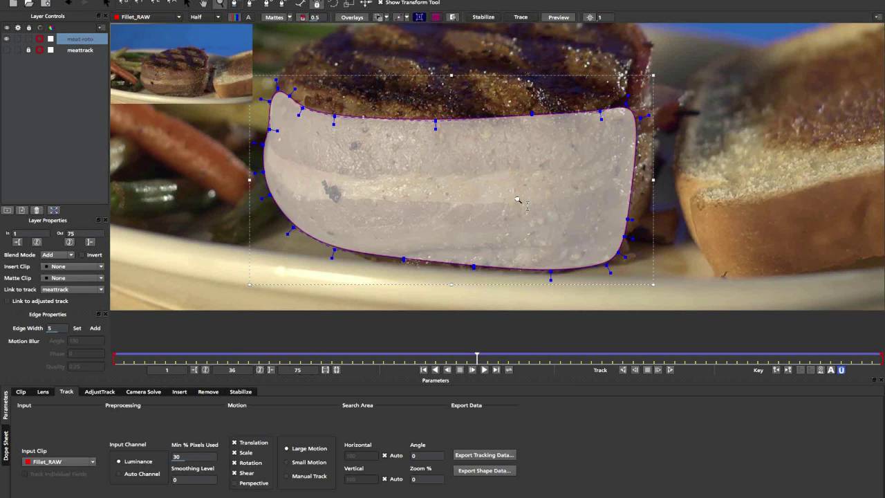
drag(517, 200, 552, 268)
key(x)
drag(552, 268, 492, 257)
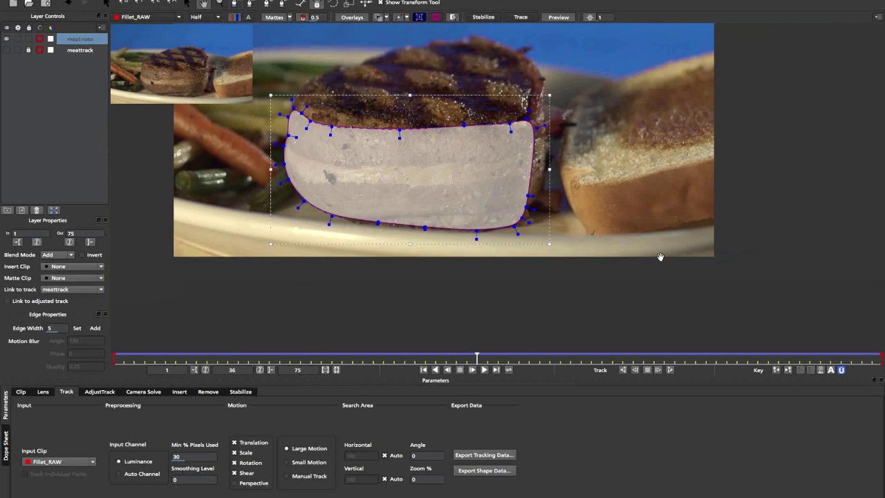
click(841, 372)
key(z)
drag(422, 183, 462, 236)
key(x)
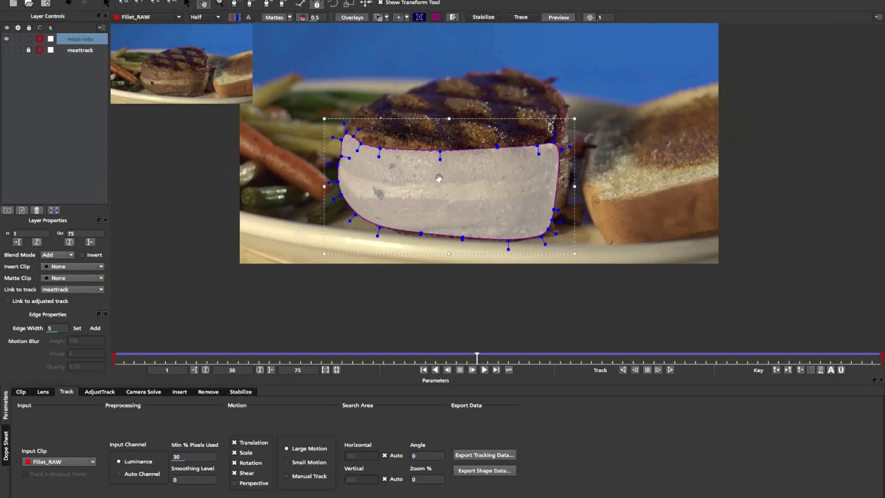
mouse_move(367, 204)
mouse_down()
mouse_move(369, 241)
mouse_move(363, 216)
mouse_up()
Step: Check the meat-roto shape near the clip's end, return to frame 1 and hide the layer
drag(477, 358, 789, 298)
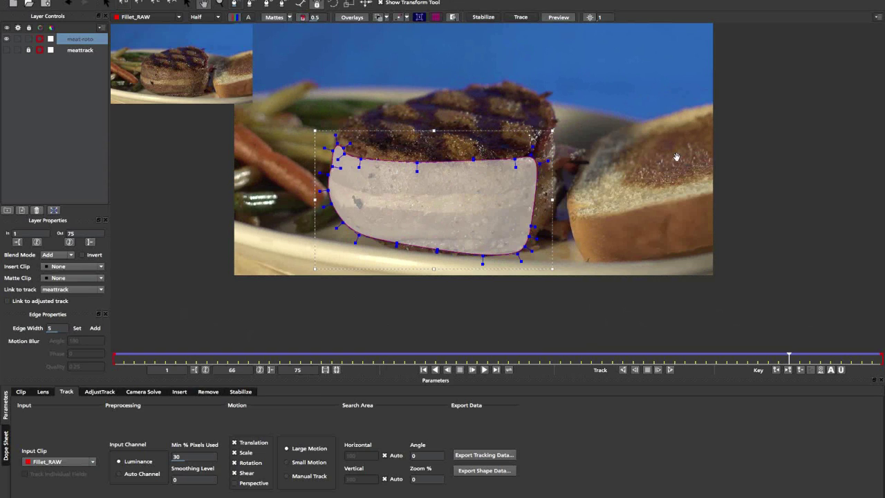
drag(444, 225, 411, 237)
drag(144, 358, 114, 359)
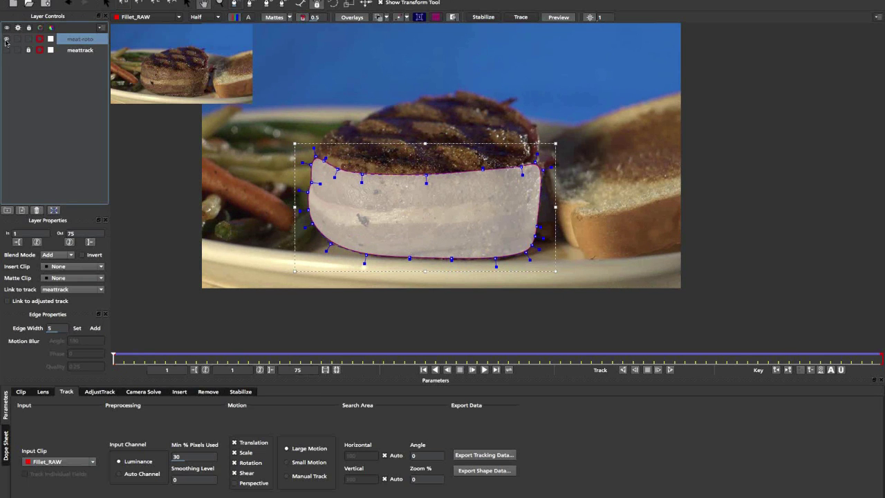
click(7, 40)
click(46, 157)
drag(593, 194, 552, 194)
drag(151, 359, 115, 358)
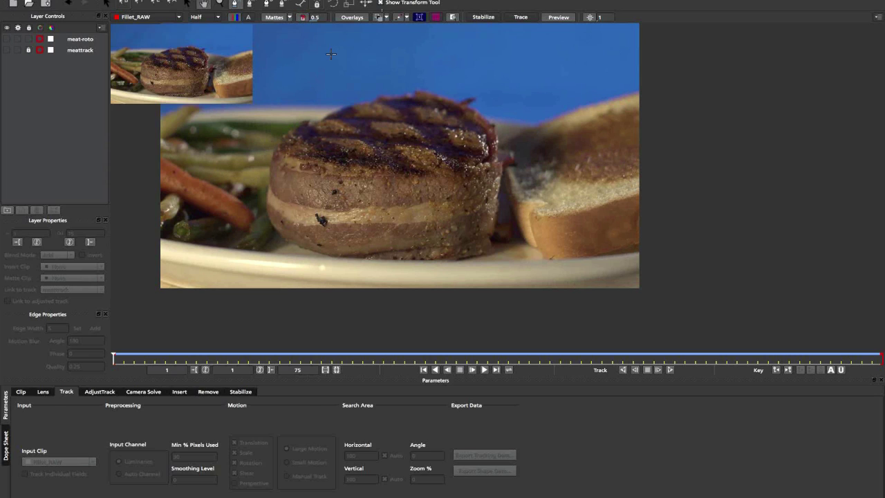
Step: Draw a closed X-spline around the bread's toasted face, extending it beyond the image's edge
click(514, 127)
click(580, 96)
click(663, 81)
click(674, 92)
click(719, 166)
click(624, 191)
click(550, 220)
drag(540, 220, 534, 221)
click(514, 186)
click(507, 143)
click(514, 126)
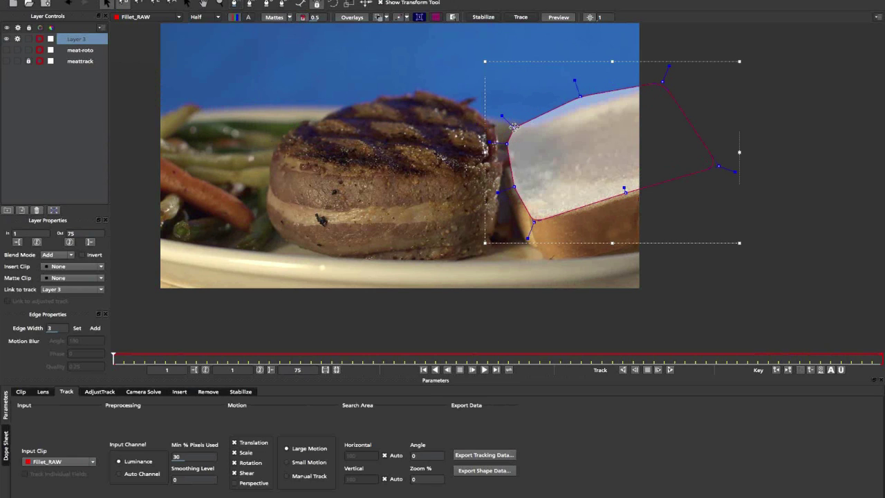
Step: Turn off the matte fill display and enable Perspective motion for the new bread layer
click(274, 17)
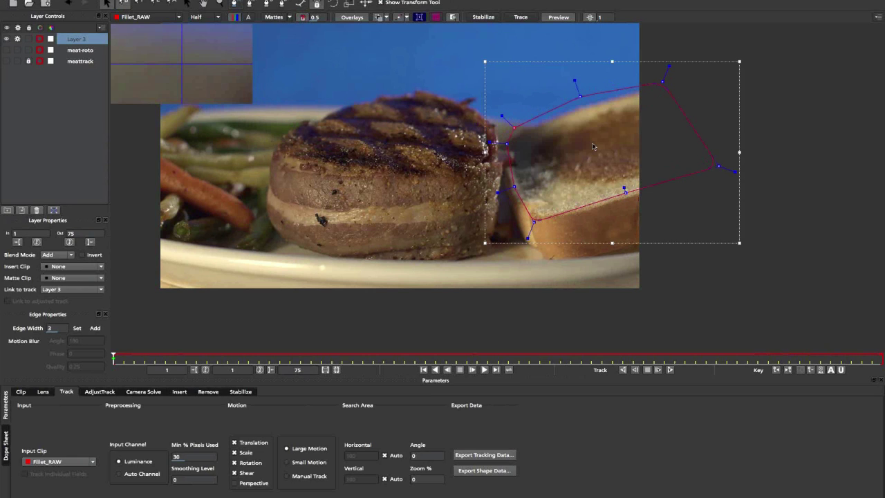
click(420, 17)
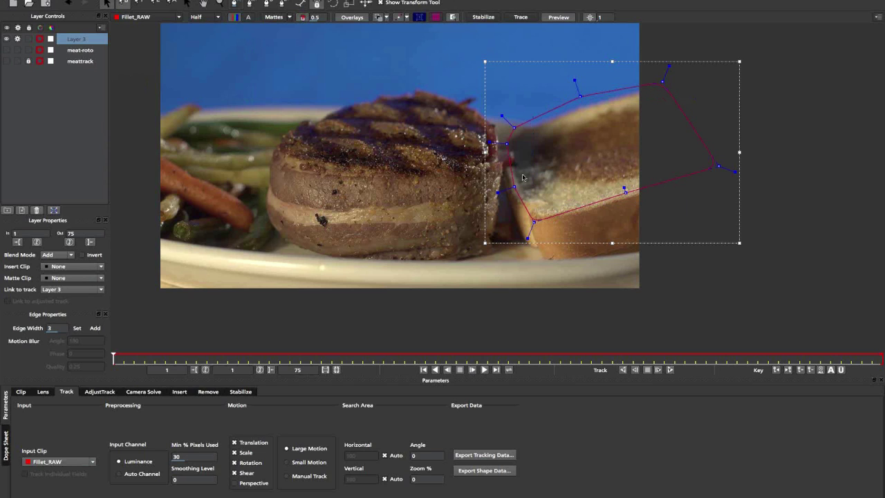
click(235, 484)
click(234, 483)
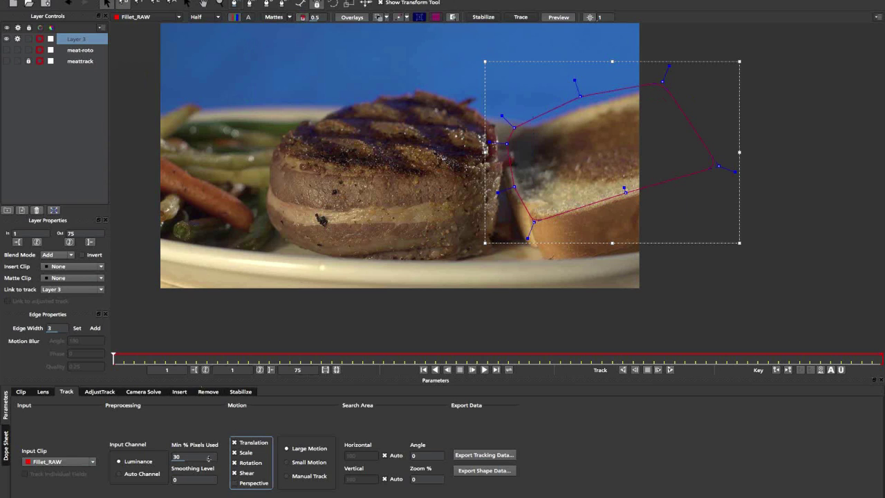
click(235, 484)
Step: Set Min % Pixels Used to 90, track the bread layer forward through the clip and scrub back to frame 1
click(191, 458)
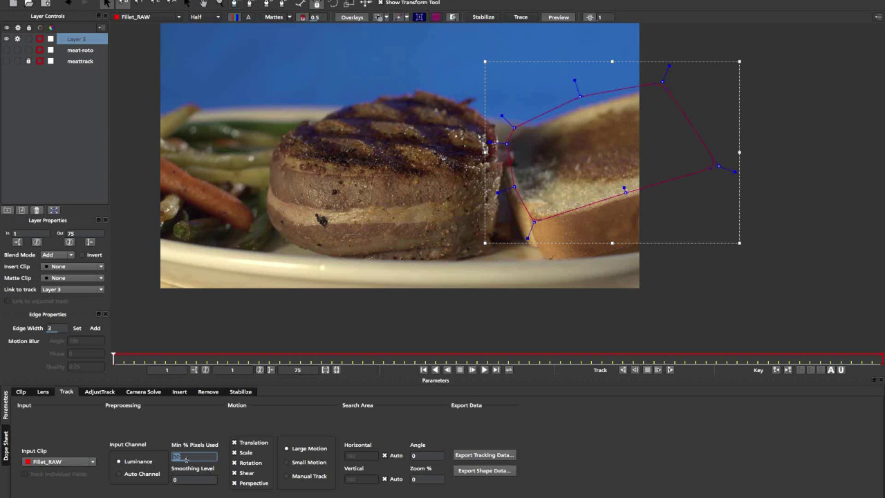
text(90)
key(Return)
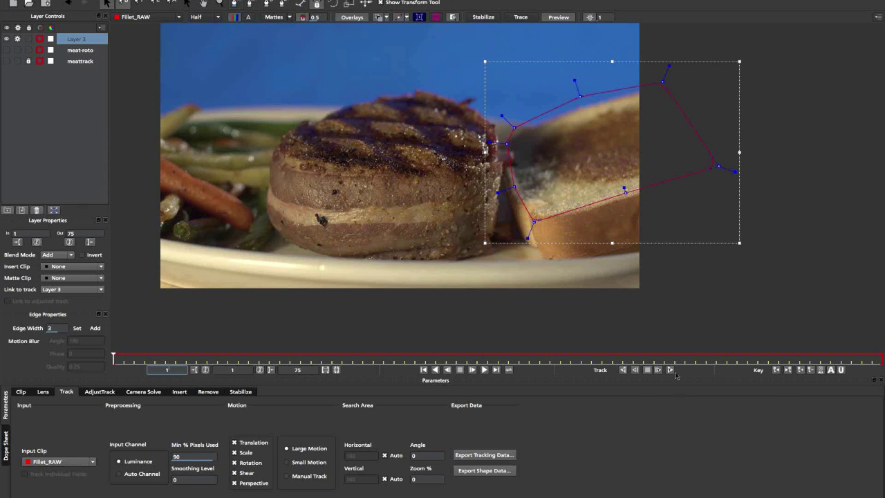
click(671, 370)
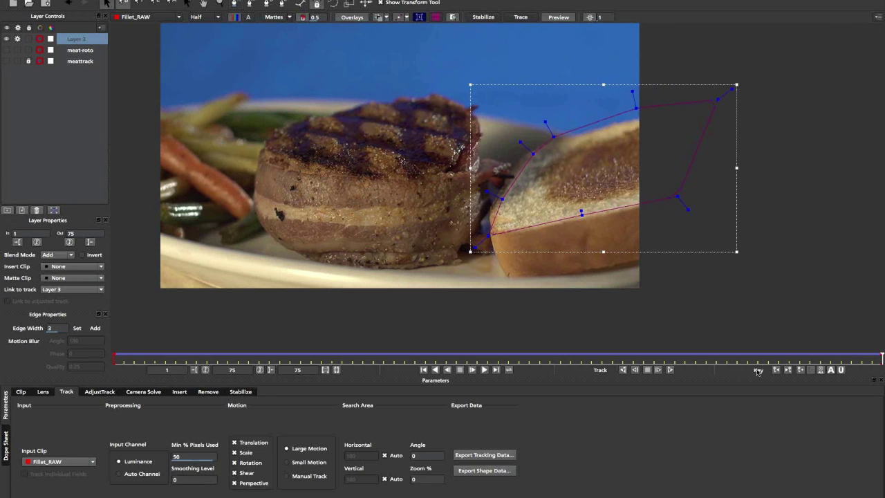
drag(743, 361, 228, 357)
drag(381, 357, 107, 354)
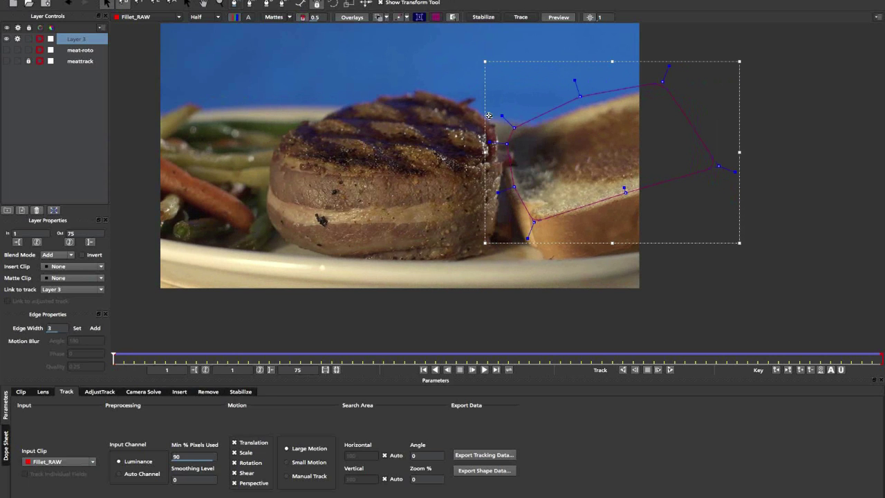
Step: Rename the tracked bread layer as "bread track"
click(385, 89)
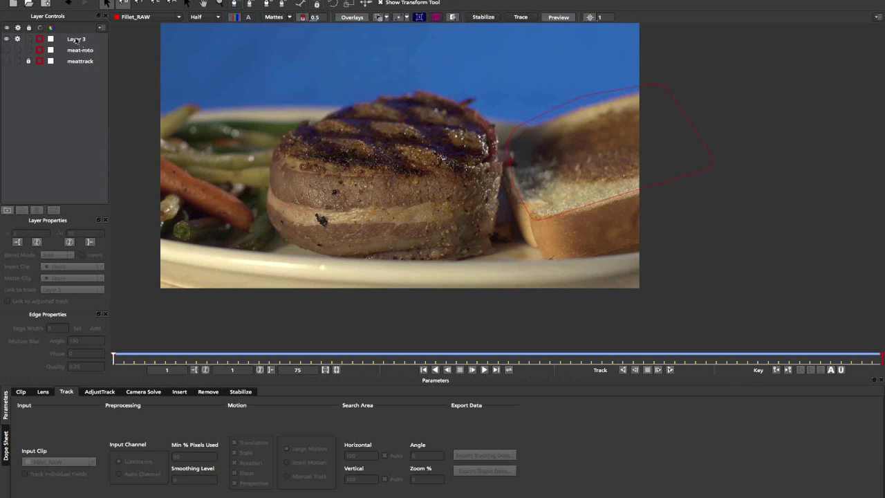
double_click(76, 40)
text(b)
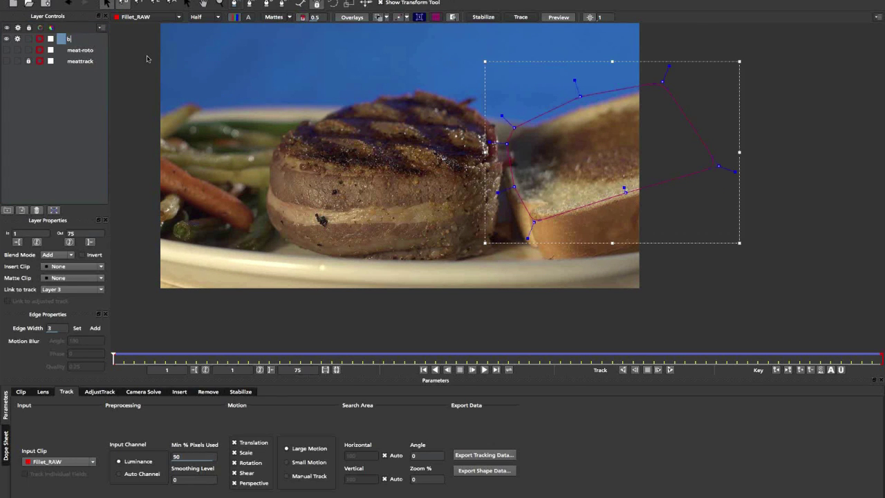
text(read track)
key(Return)
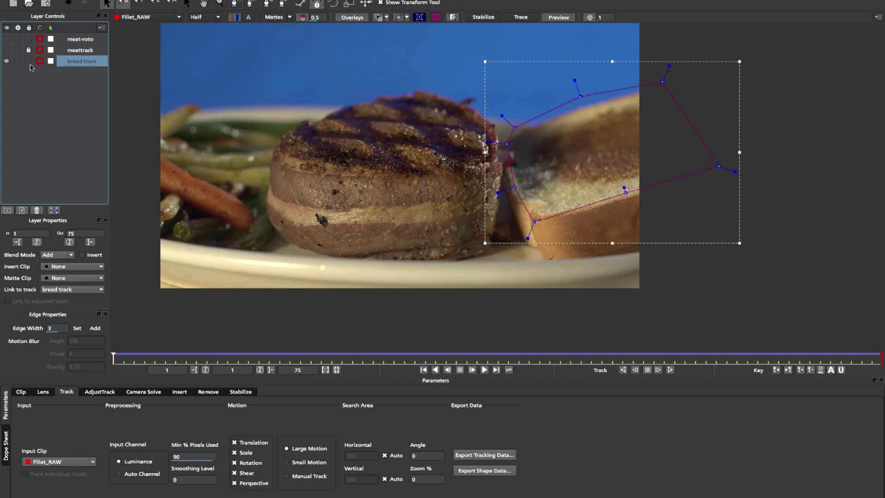
Step: Lock and hide the bread track layer, leaving nothing selected
click(29, 62)
click(7, 62)
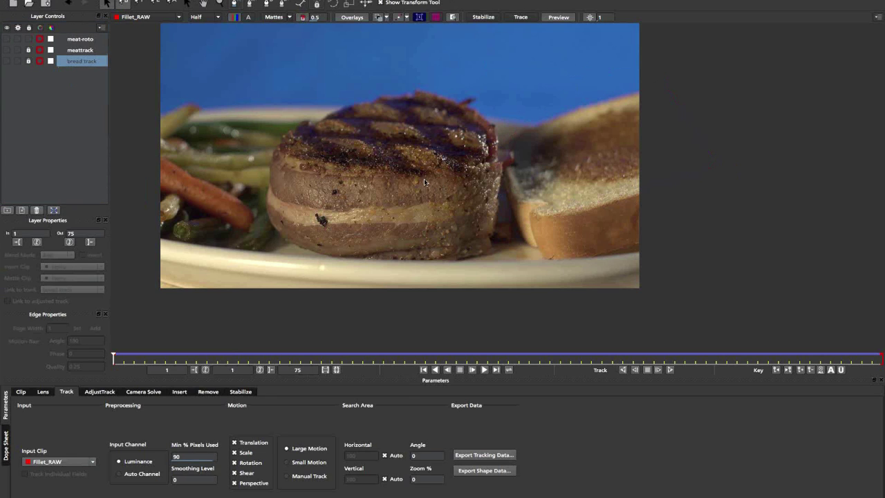
click(425, 180)
Step: Draw a second, more detailed X-spline around the bread's toasted face at frame 1, extending it beyond the image's edge
key(z)
drag(403, 178, 420, 297)
key(x)
drag(418, 147, 461, 171)
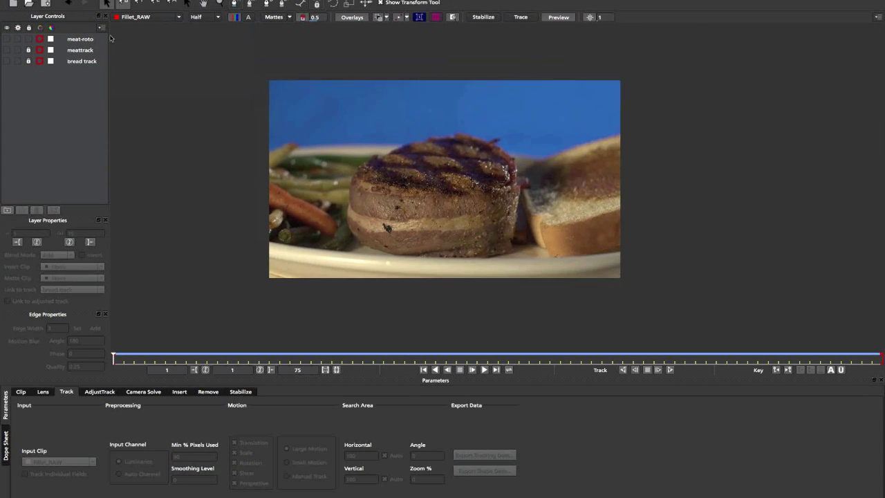
click(234, 4)
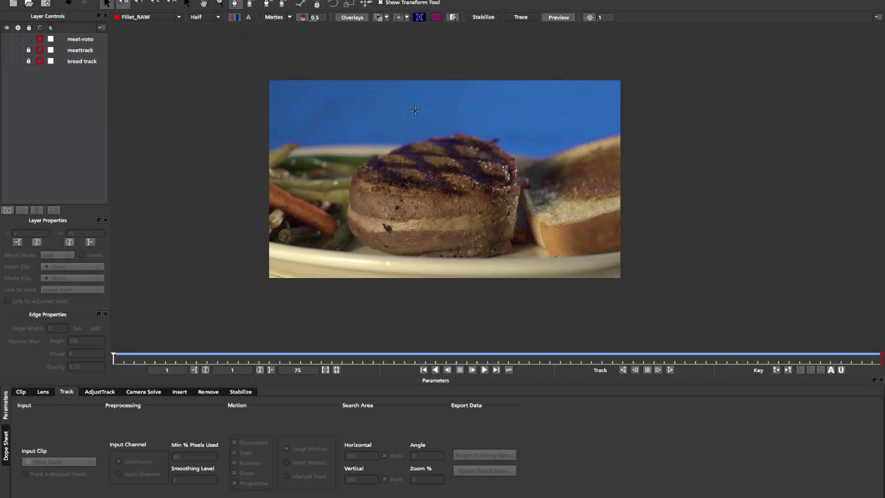
click(529, 163)
click(558, 150)
click(599, 136)
click(658, 127)
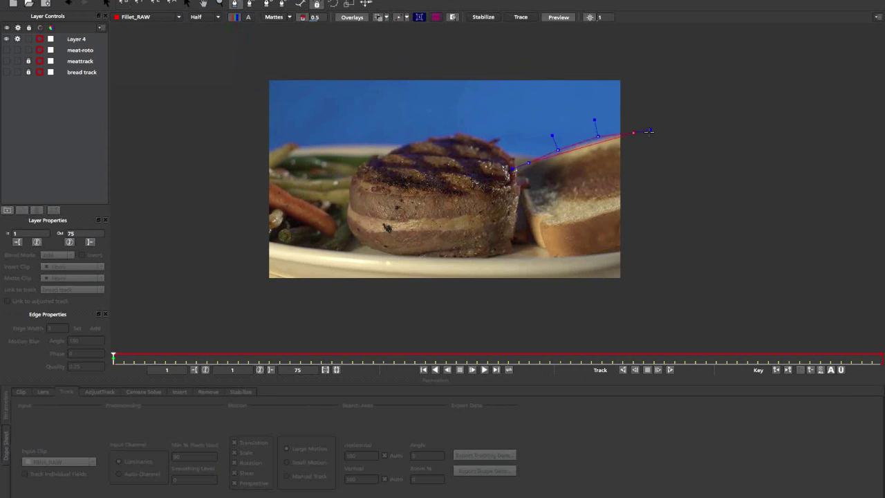
click(691, 211)
click(618, 204)
click(562, 228)
click(543, 226)
click(524, 201)
click(518, 176)
right_click(586, 144)
Step: Select all control points of the new bread outline and shorten their handles to smooth the curve
key(z)
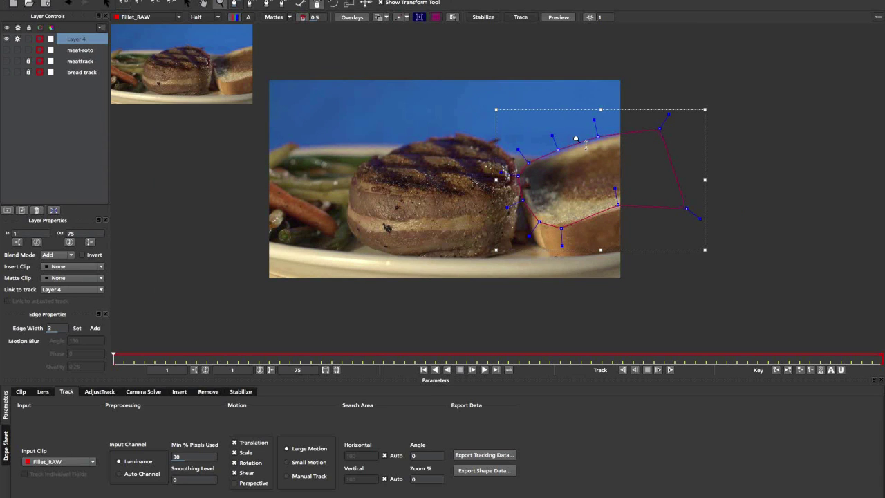
drag(576, 140, 577, 128)
key(x)
drag(492, 197, 392, 269)
key(z)
drag(290, 67, 290, 76)
click(346, 153)
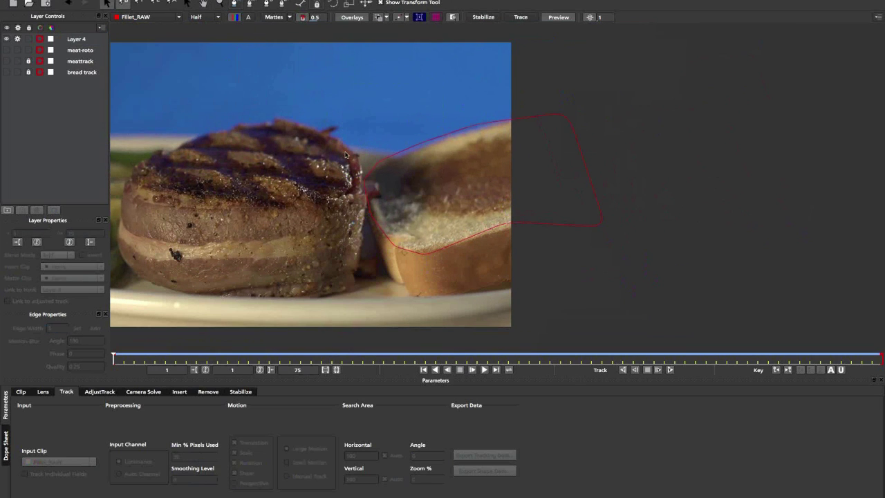
click(457, 243)
drag(653, 286, 653, 285)
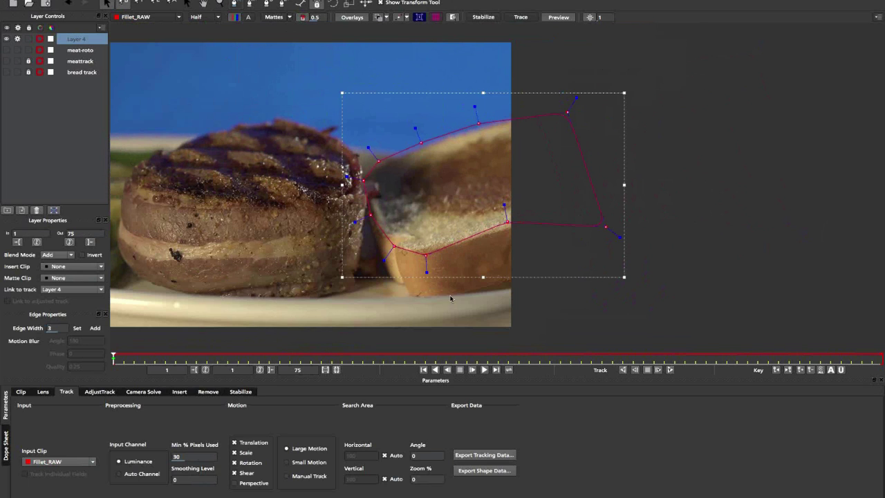
mouse_move(429, 275)
mouse_down()
mouse_move(438, 292)
mouse_move(430, 271)
mouse_up()
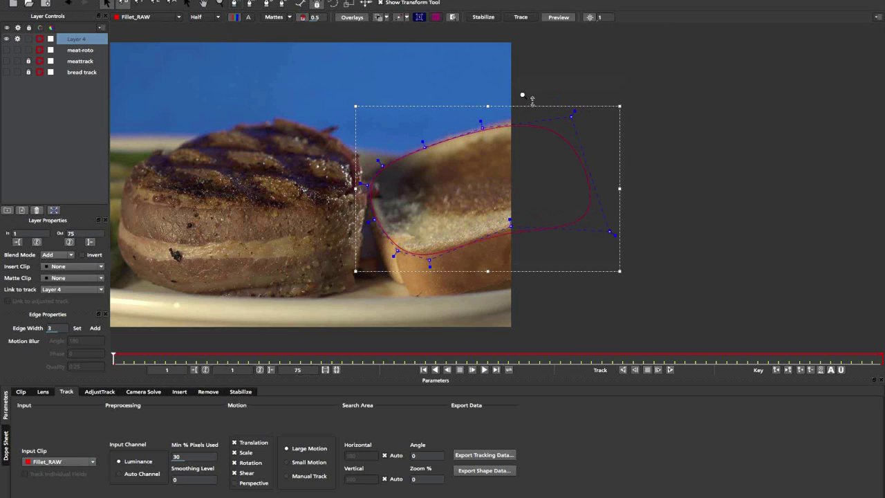
Step: Raise the bread outline's upper off-image corner point and link Layer 4 to the bread track layer's track
drag(533, 102, 531, 99)
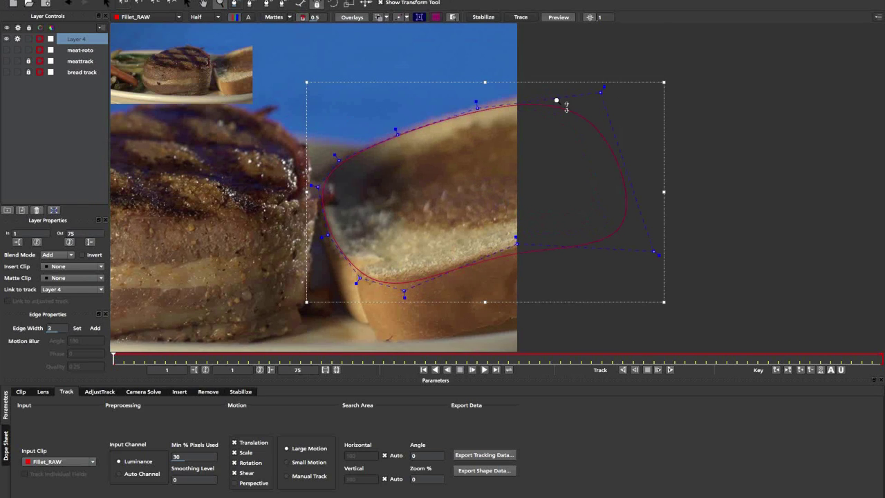
drag(603, 84, 609, 52)
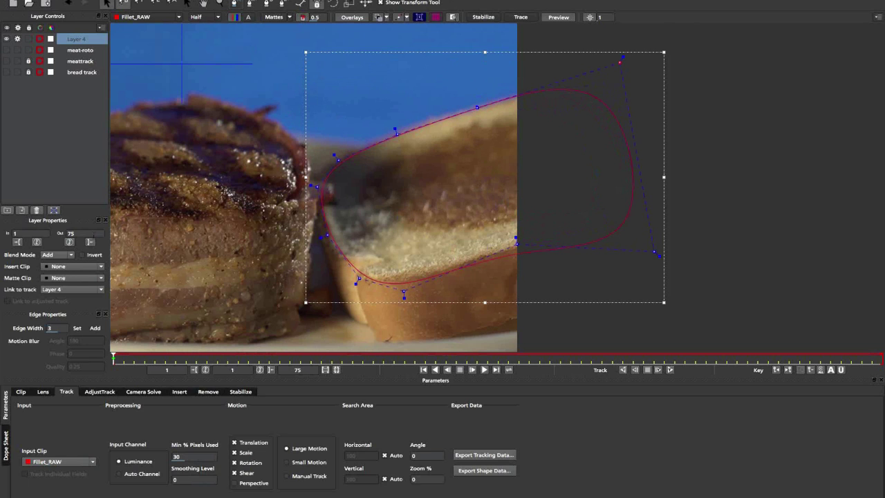
click(71, 289)
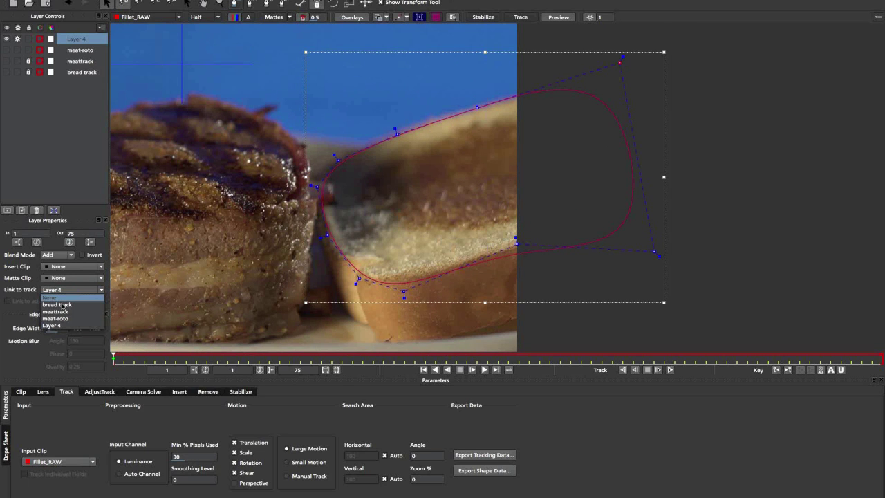
click(38, 280)
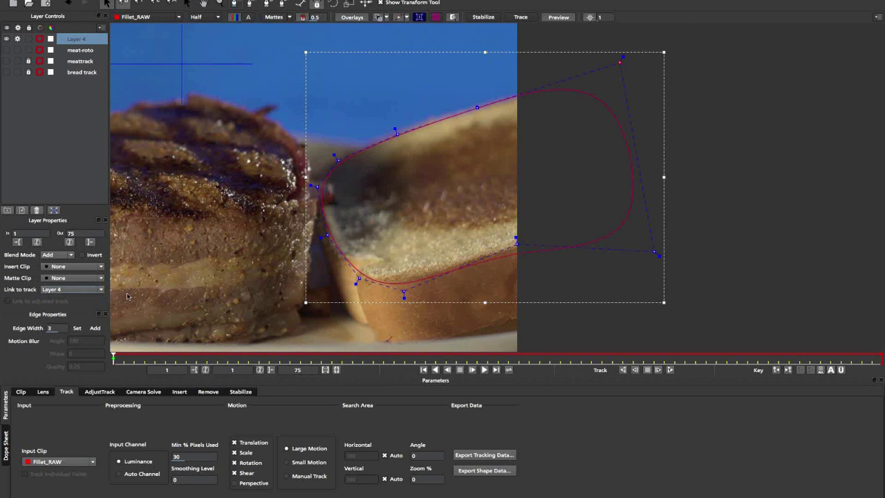
click(60, 290)
click(55, 305)
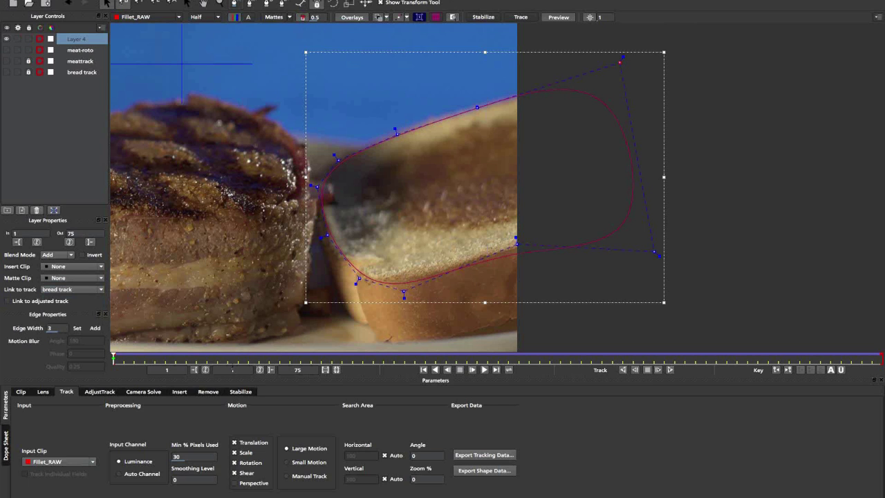
Step: Scrub to frame 75 to check the linked bread outline against the toast, and turn off the transform tool display
drag(113, 356, 643, 346)
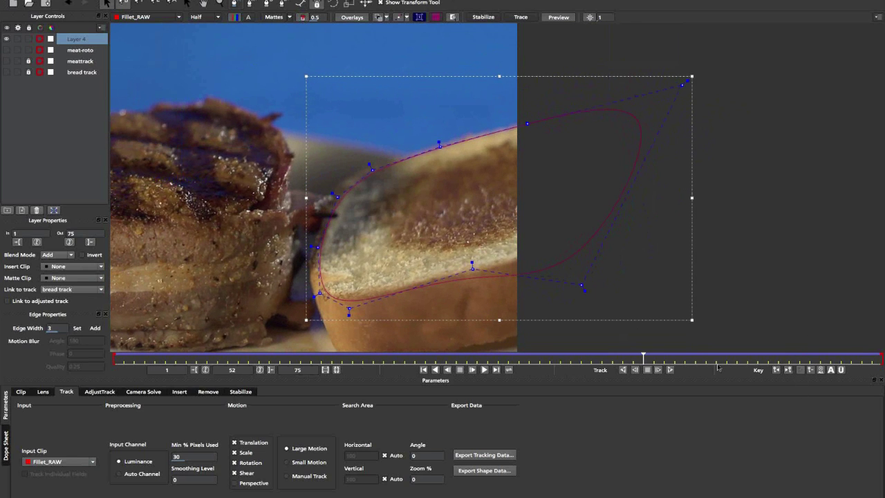
drag(644, 358, 682, 356)
drag(826, 358, 882, 358)
click(322, 79)
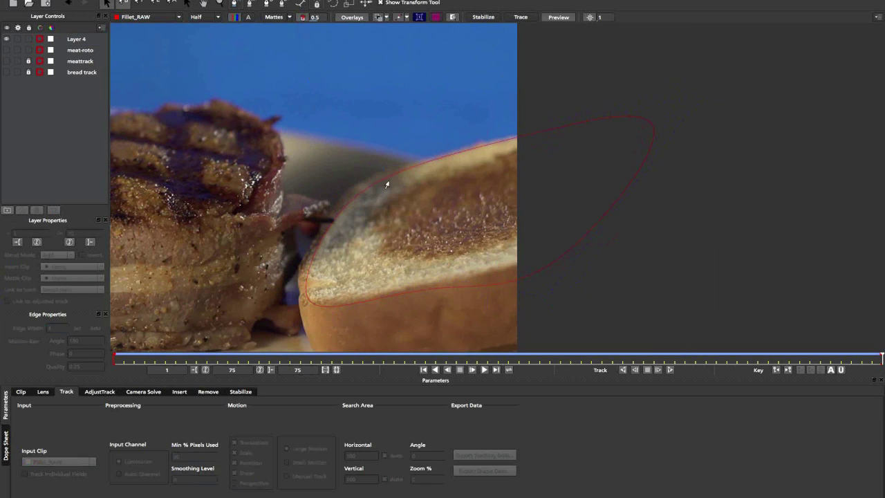
click(375, 173)
drag(500, 203, 498, 201)
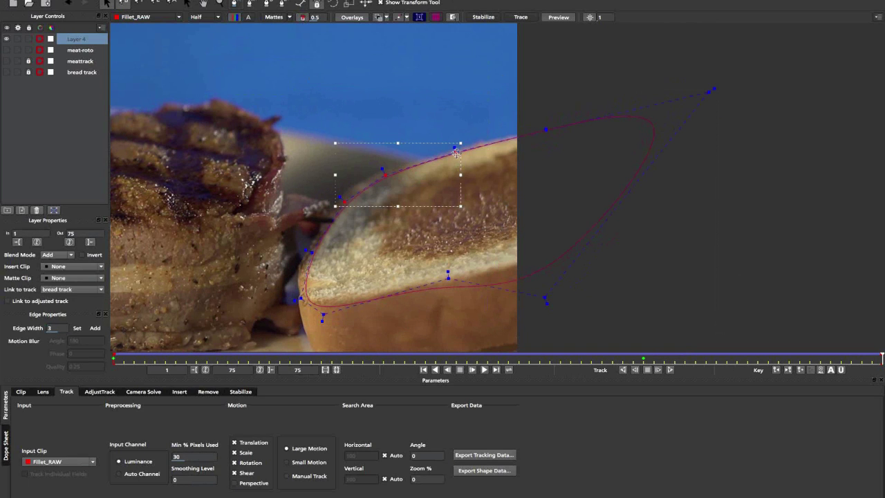
click(451, 149)
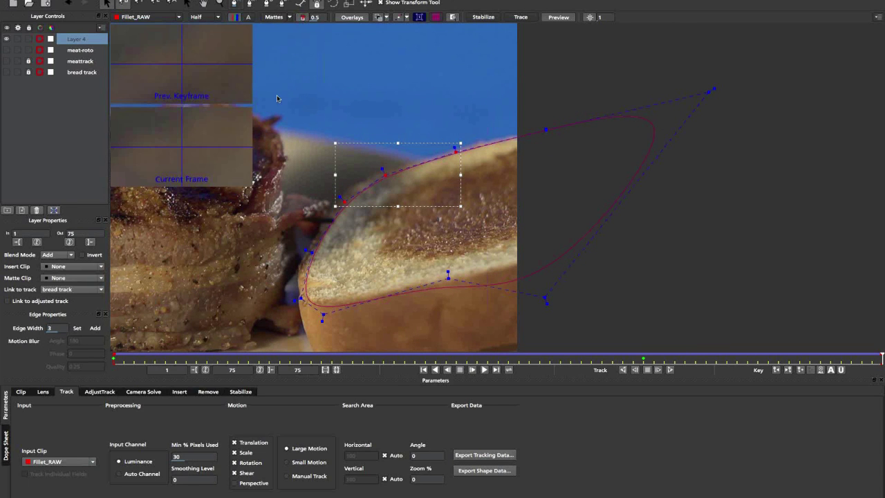
click(278, 159)
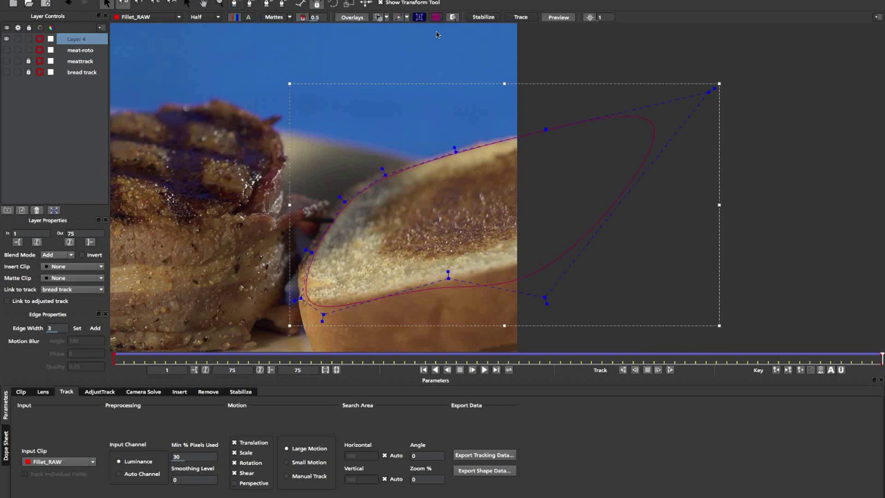
click(380, 2)
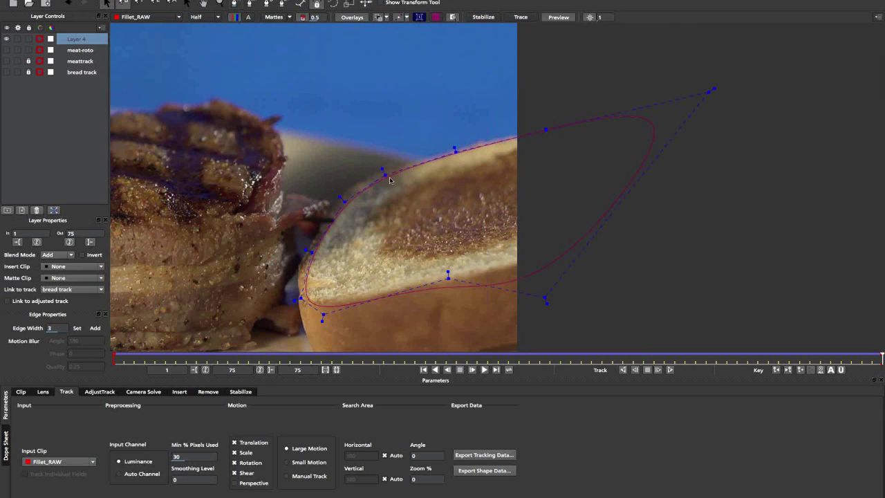
click(382, 169)
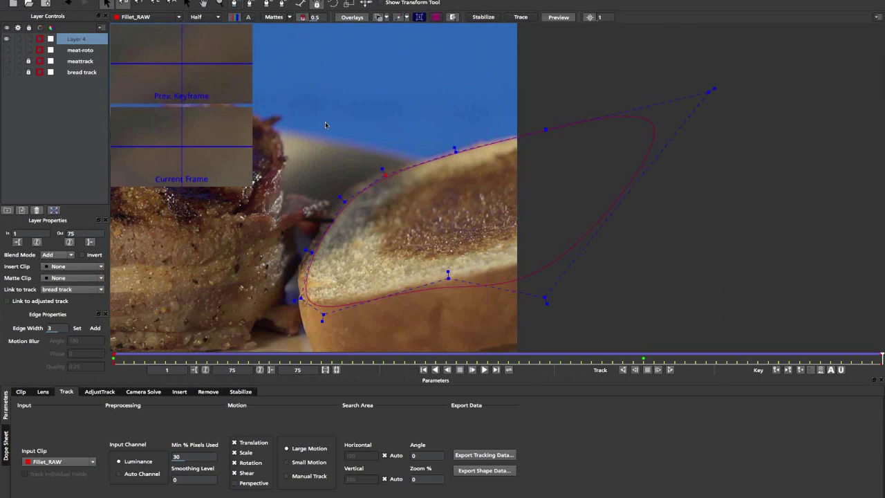
click(310, 100)
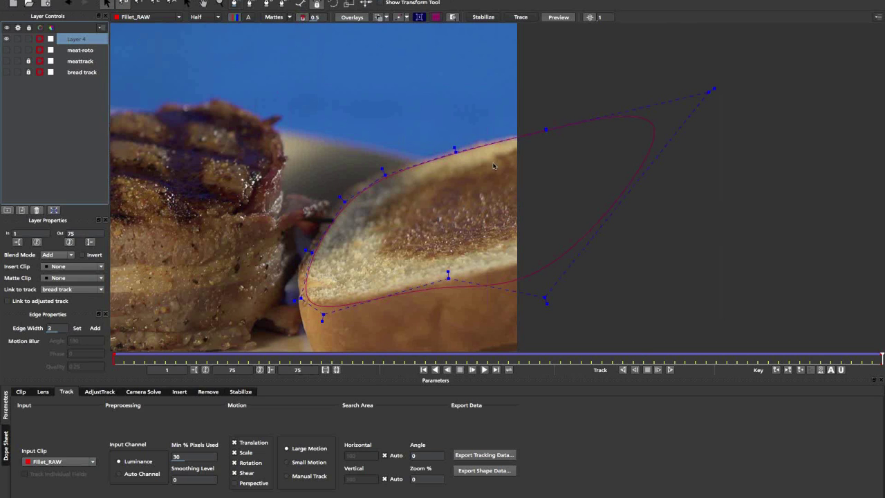
Step: Rename the bread outline's layer, Layer 4, as "breadroto"
key(x)
drag(364, 158, 585, 80)
key(z)
drag(493, 87, 470, 122)
key(x)
mouse_move(470, 122)
mouse_down()
mouse_move(487, 195)
mouse_move(464, 129)
mouse_up()
click(75, 77)
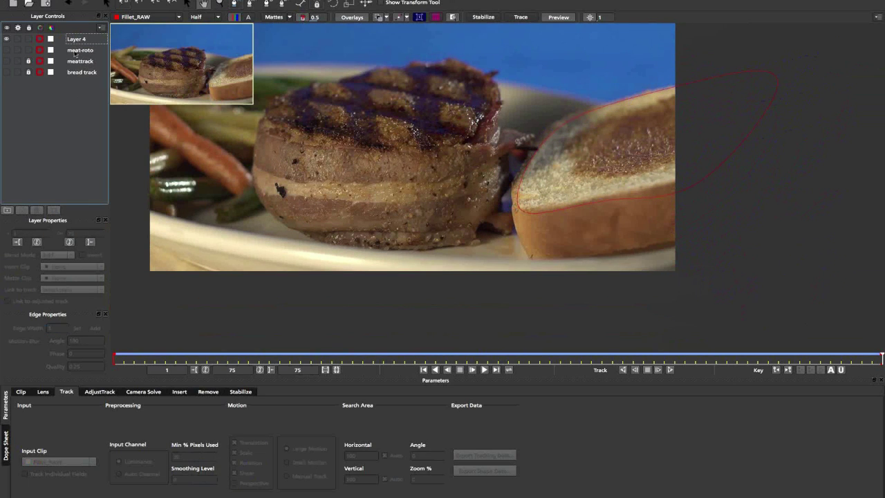
click(75, 53)
click(81, 54)
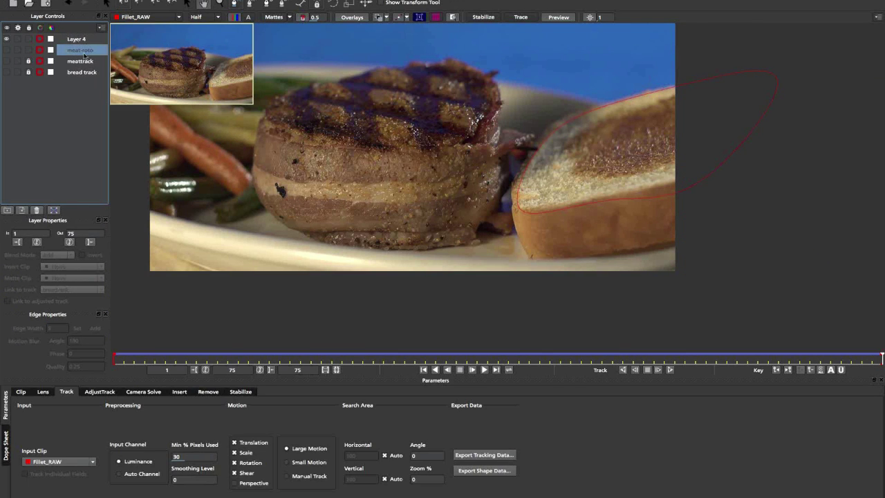
double_click(76, 40)
text(breadroto)
key(Return)
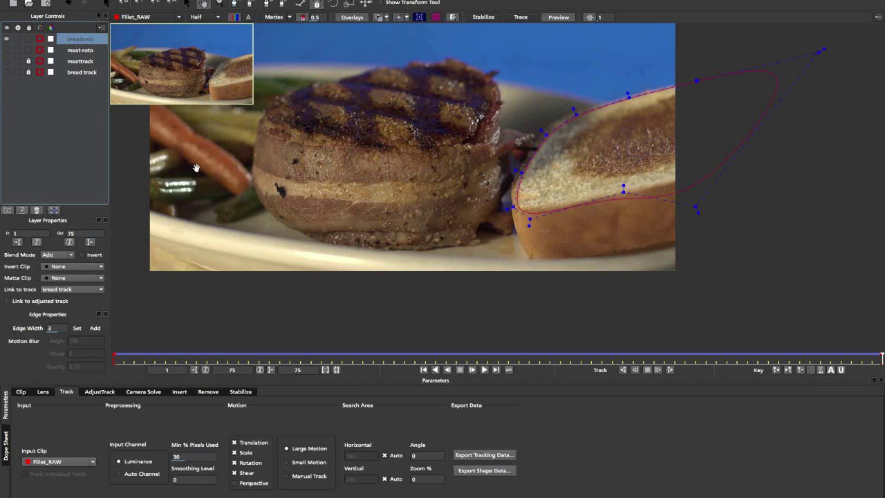
Step: Toggle automatic keyframing, adjust three control points along the bread's upper edge at frame 75, and scrub through the last frames to check the fit
click(831, 371)
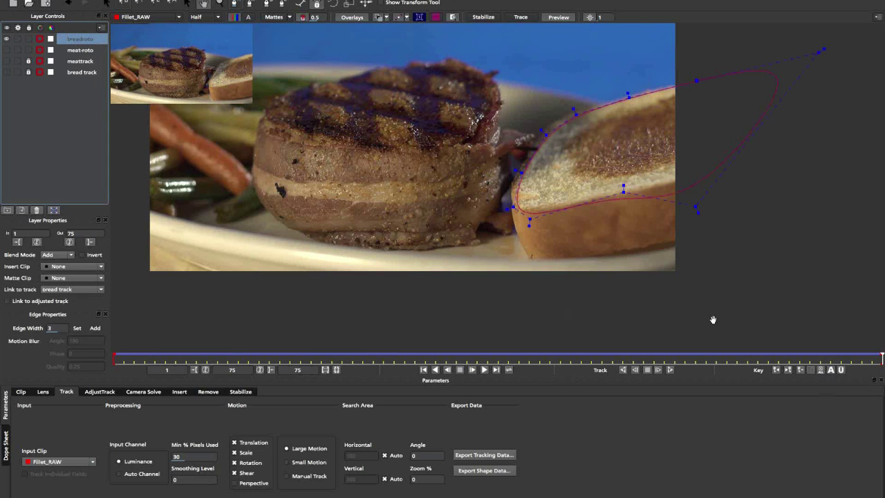
click(105, 3)
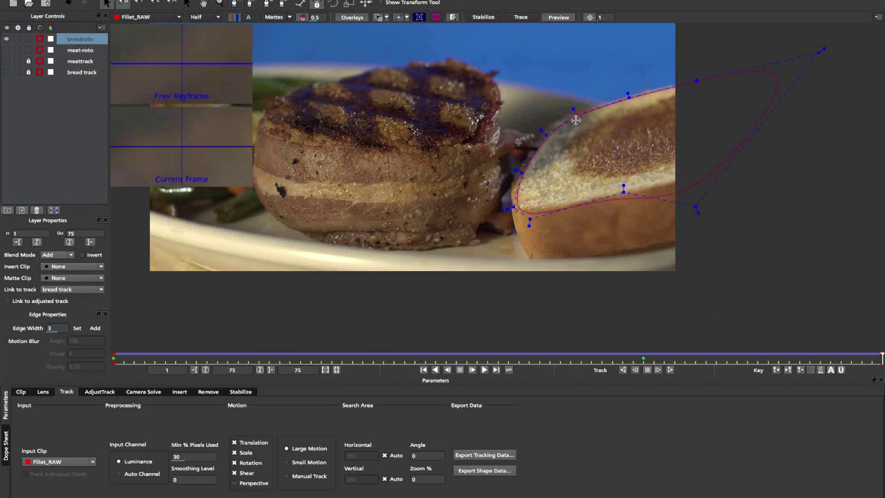
click(832, 370)
drag(575, 114, 570, 112)
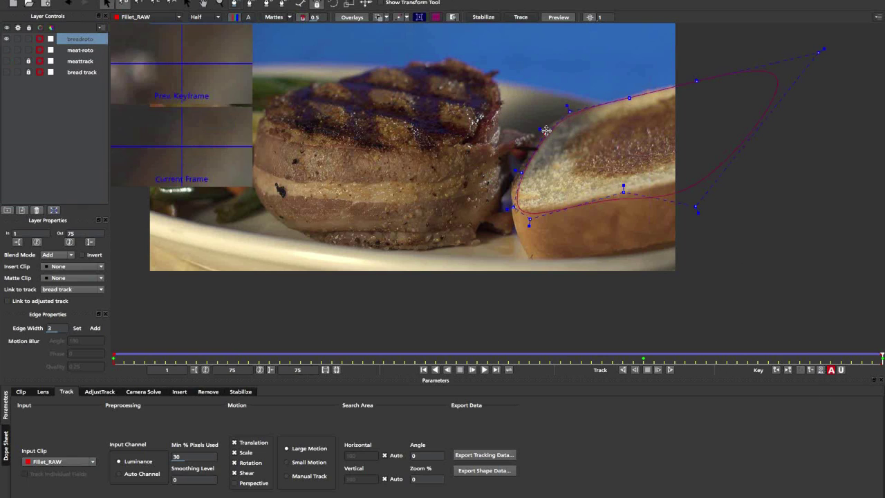
drag(629, 97, 633, 95)
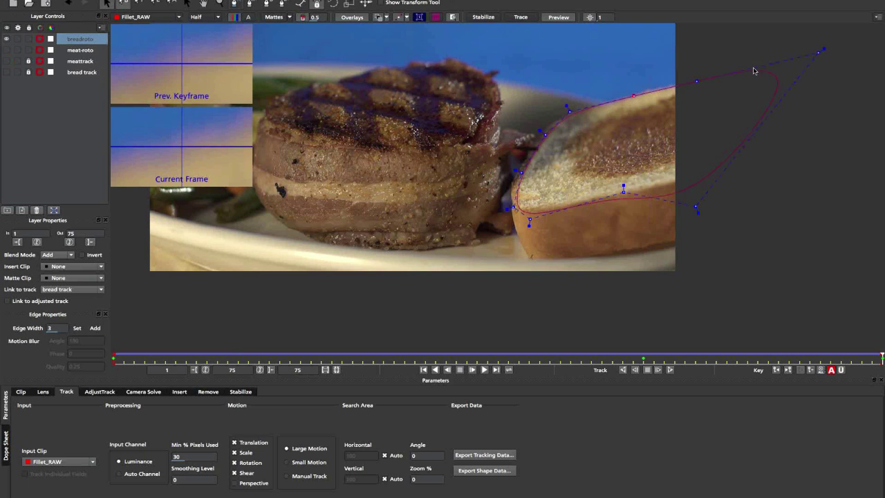
drag(697, 81, 698, 74)
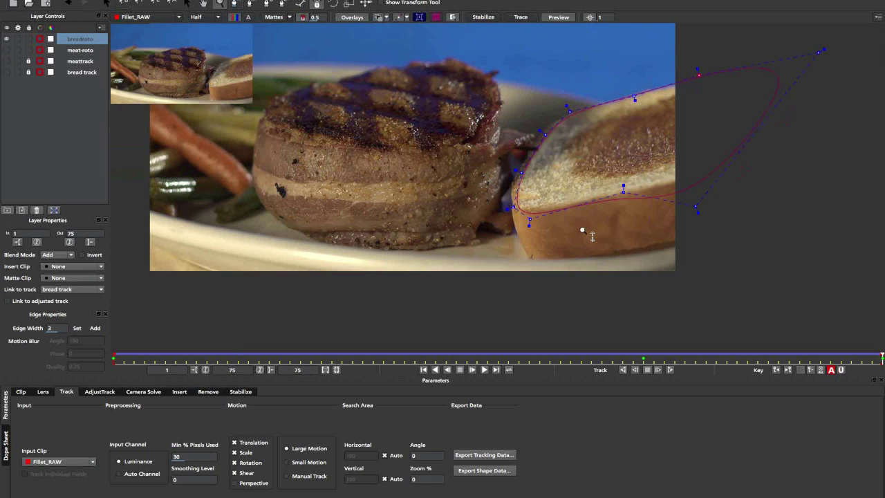
key(x)
drag(583, 229, 529, 257)
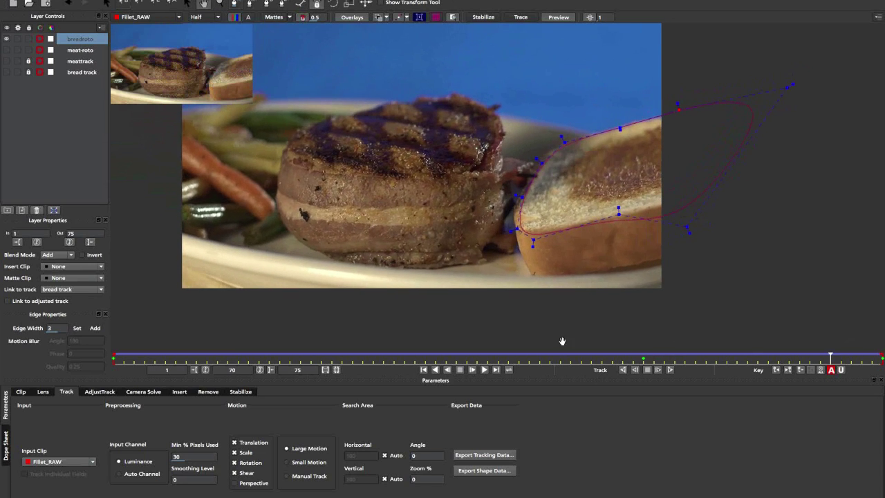
drag(674, 348, 859, 349)
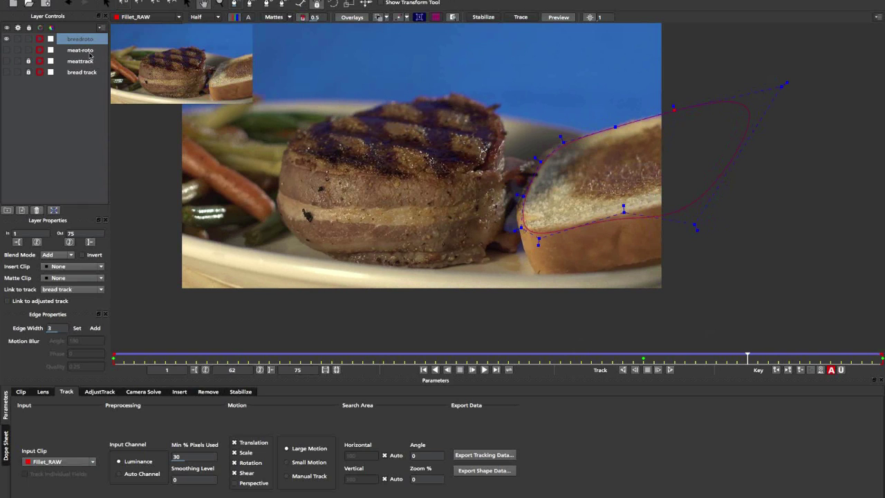
Step: Select the breadroto and meat-roto layers together, examine the rendered shapes export options and cancel without exporting
shift+click(80, 51)
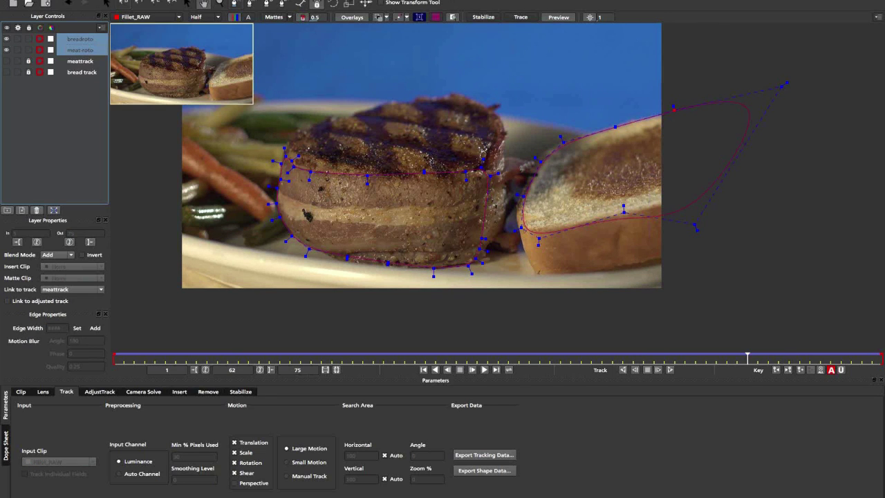
click(76, 0)
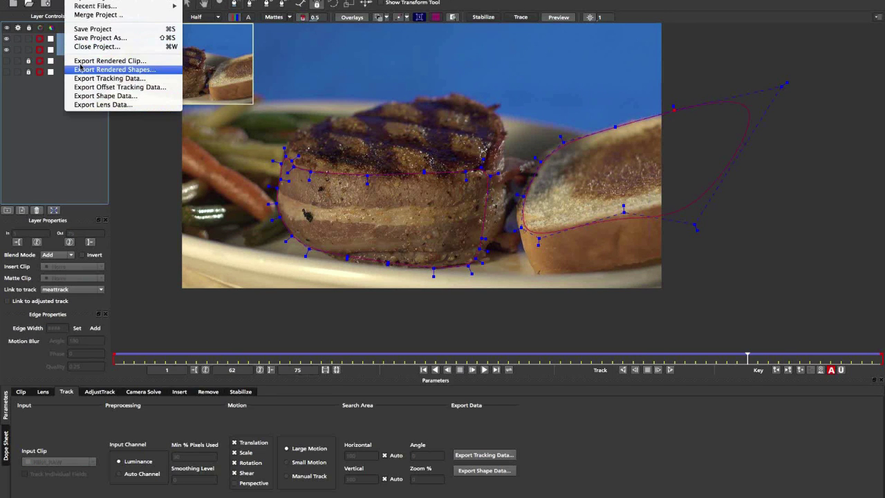
click(127, 72)
drag(409, 154, 408, 142)
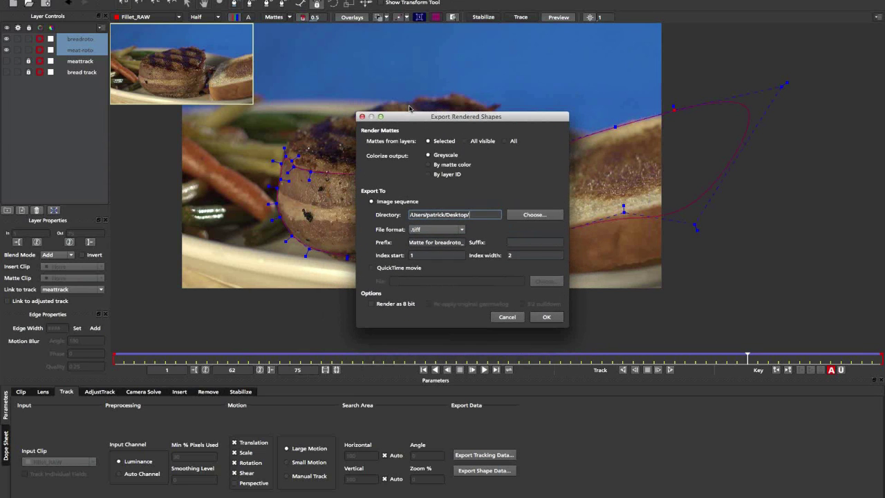
drag(410, 109, 425, 102)
click(524, 305)
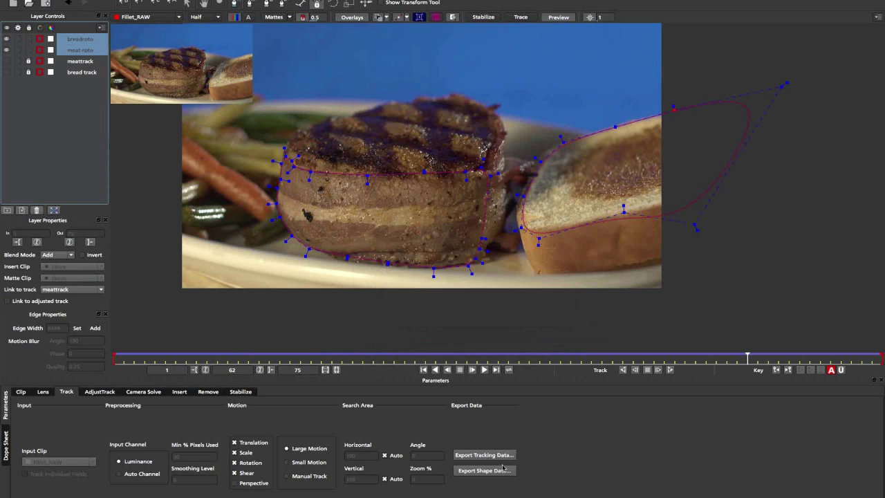
Step: Examine the shape data export options for the two selected roto layers and cancel without exporting
click(88, 392)
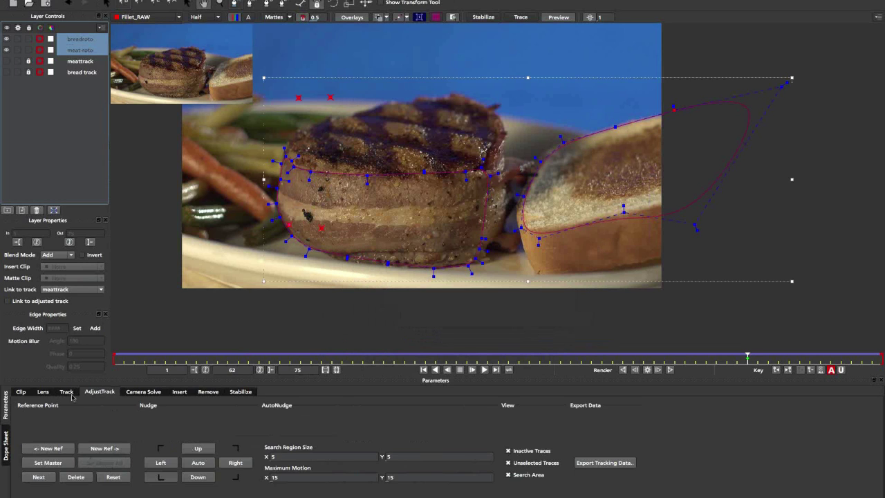
click(65, 393)
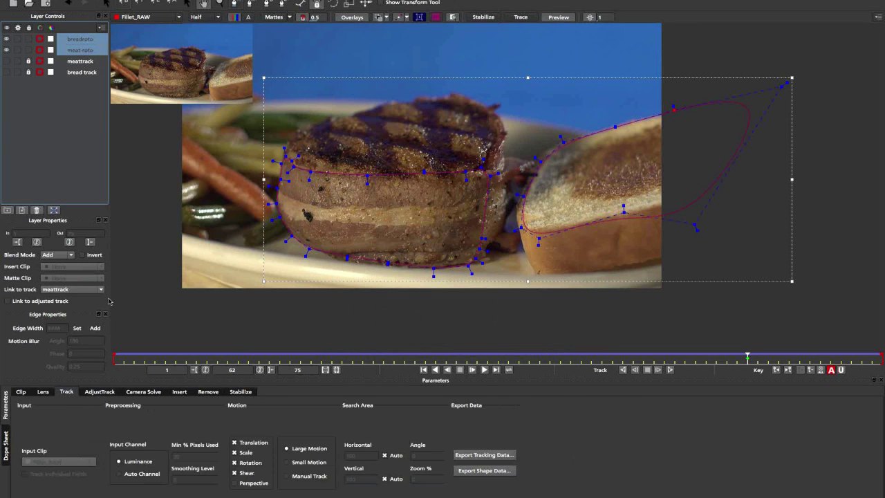
click(470, 471)
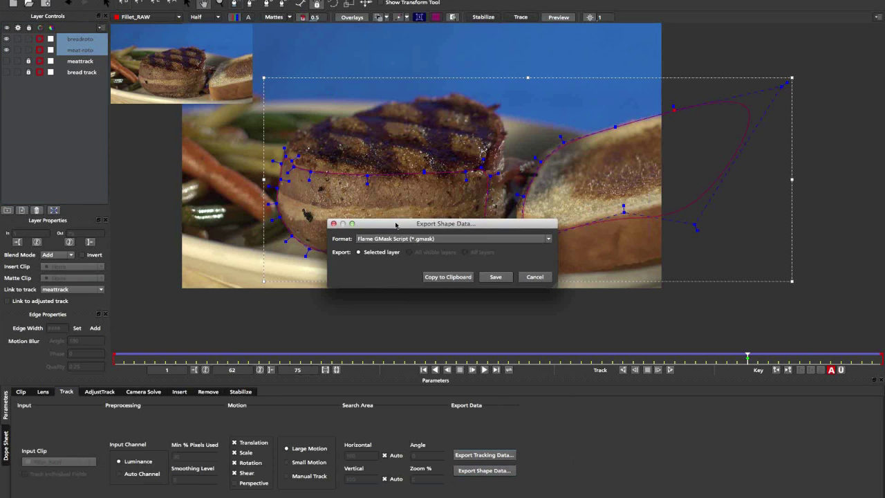
drag(395, 225, 384, 132)
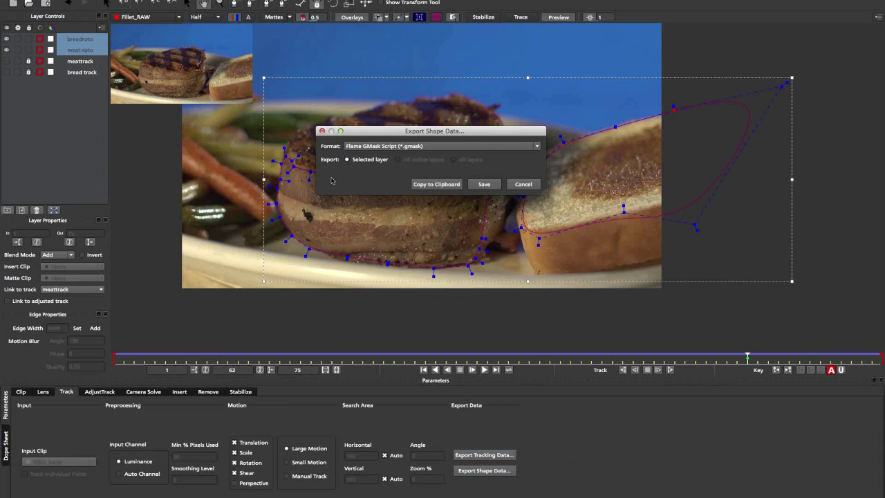
drag(388, 135, 405, 117)
click(523, 170)
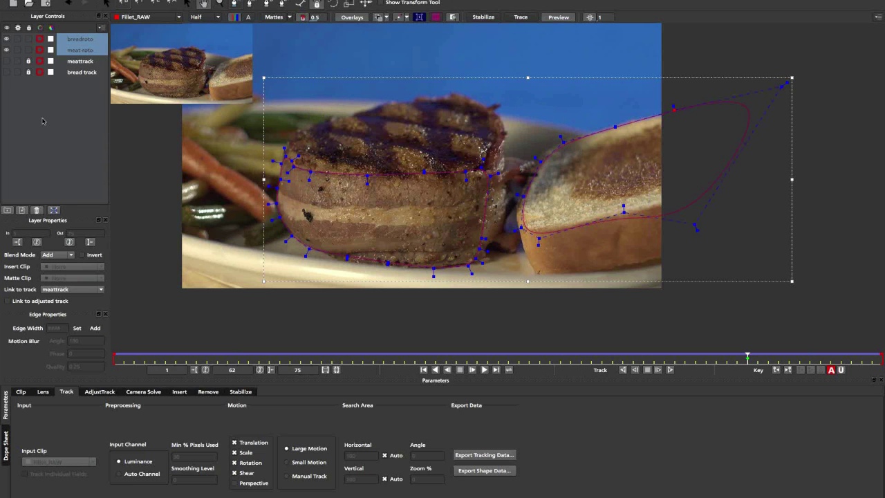
Step: Select only the meat-roto layer and export its shape data in Flame GMask Script format as meat-roto on the Desktop
click(41, 121)
click(80, 49)
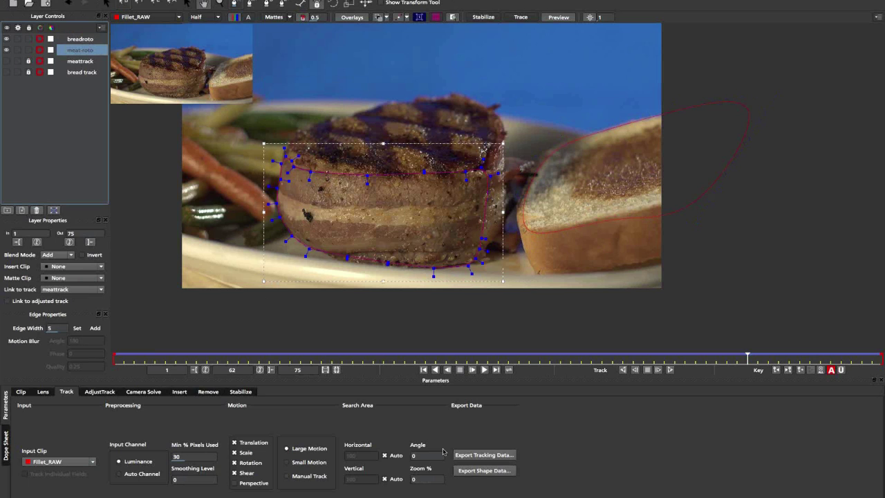
click(482, 471)
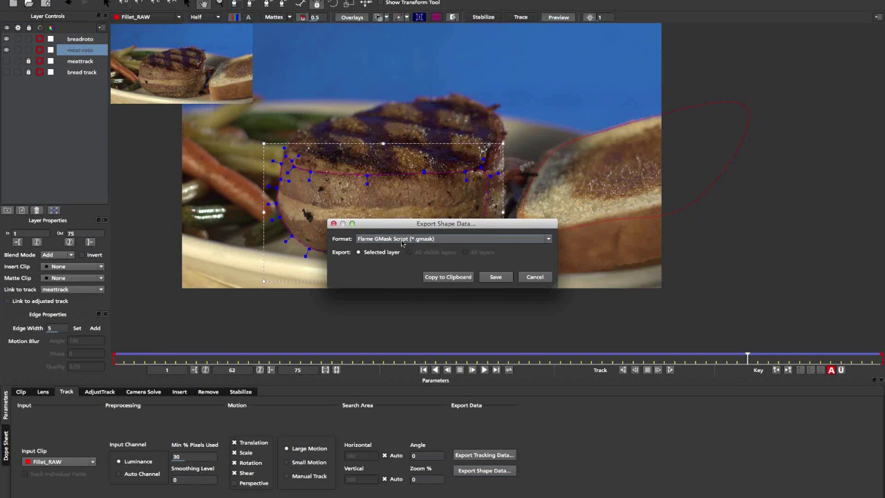
drag(390, 226, 388, 151)
click(387, 164)
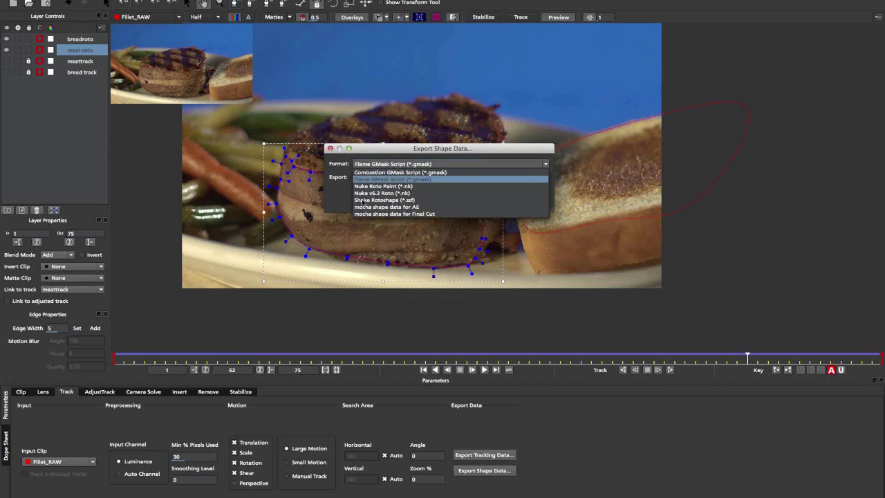
click(522, 221)
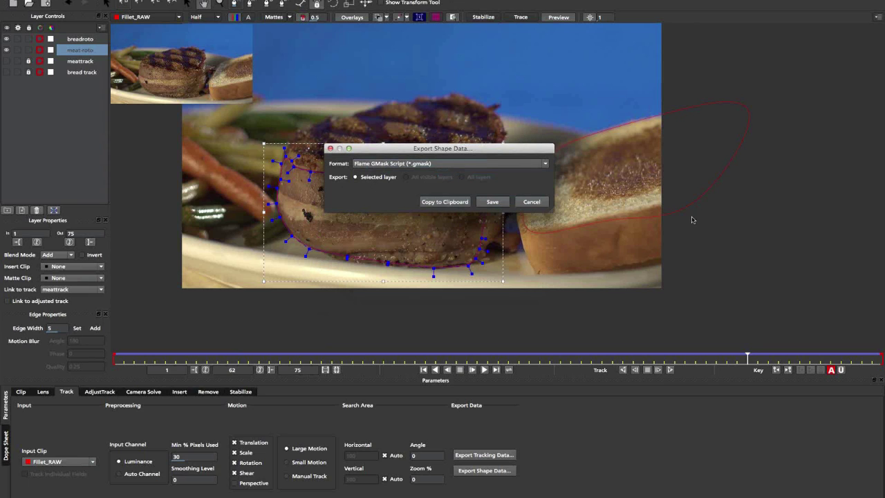
drag(478, 149, 473, 148)
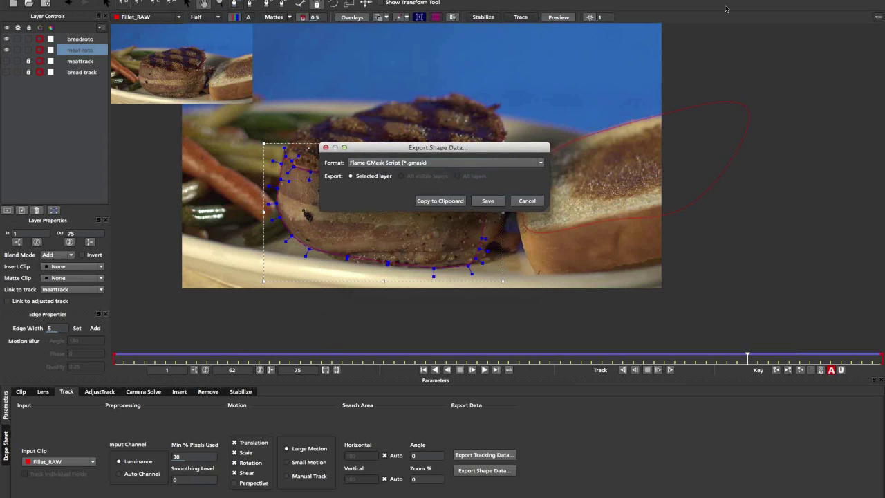
click(443, 162)
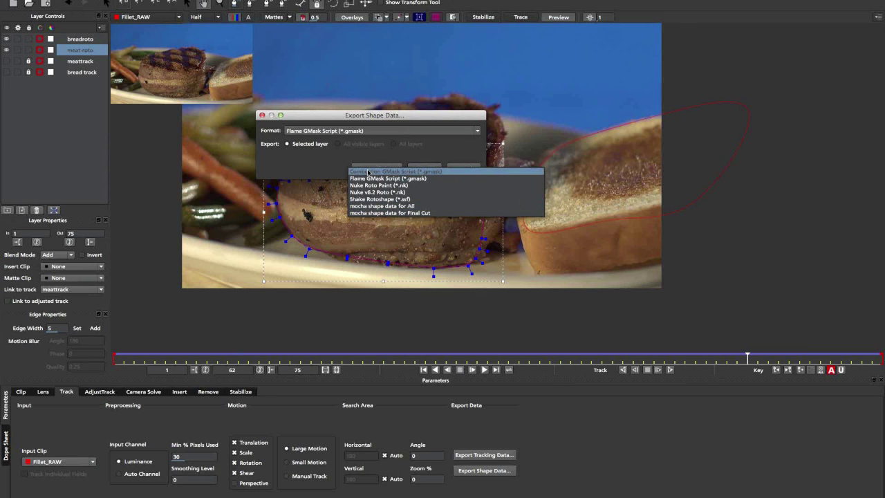
click(297, 134)
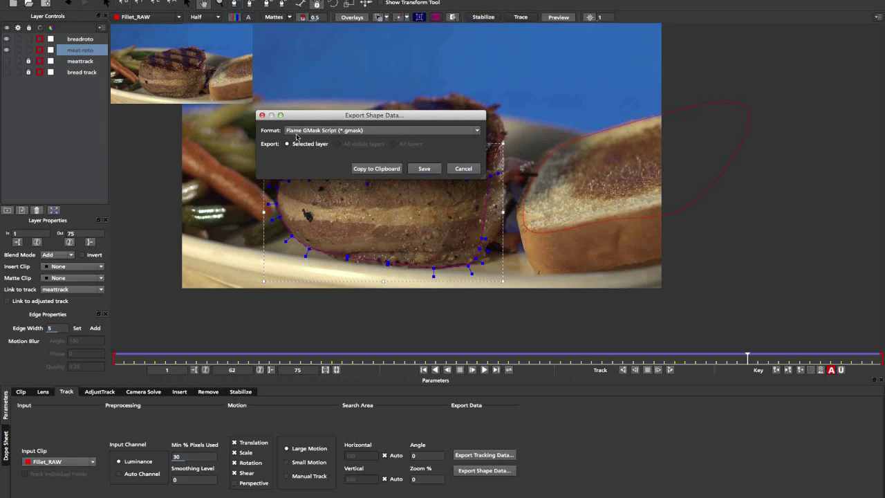
click(424, 169)
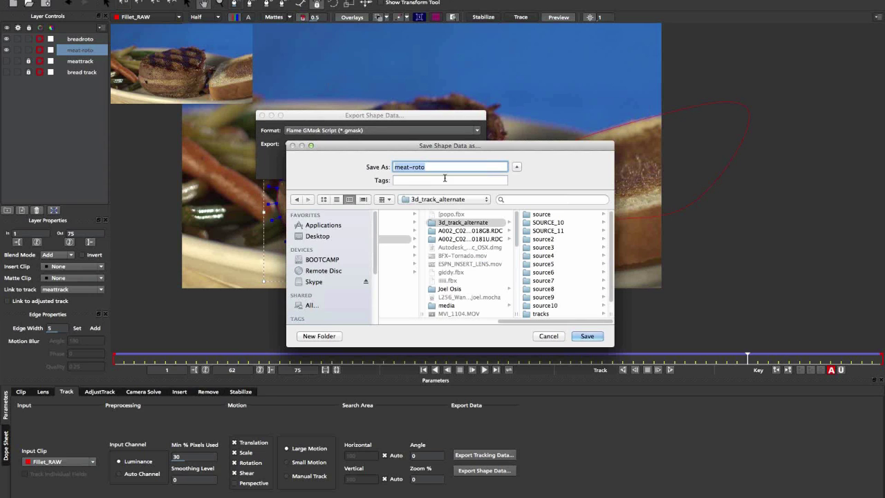
click(313, 236)
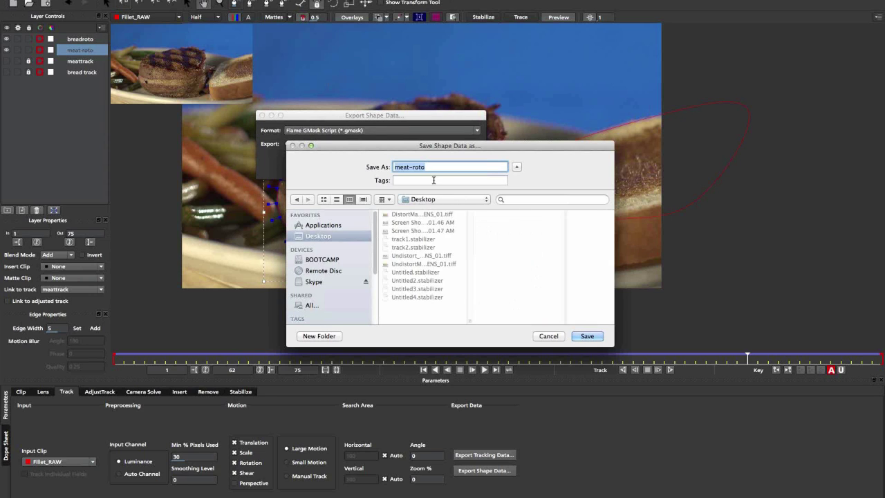
click(587, 336)
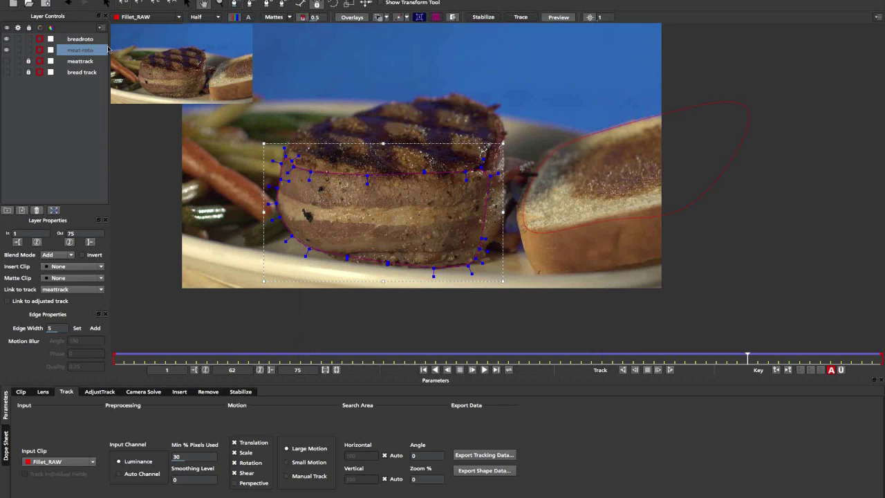
Step: Export the breadroto layer's shape data in Flame GMask Script format to the Desktop
click(75, 41)
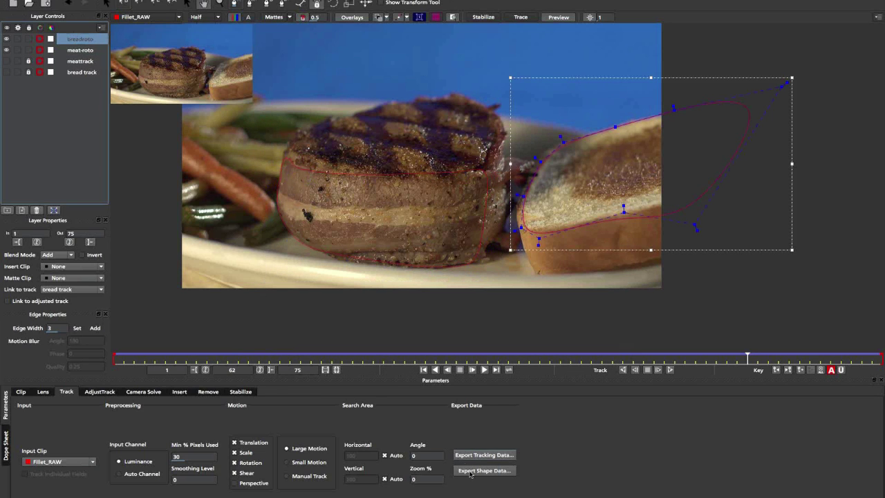
click(469, 472)
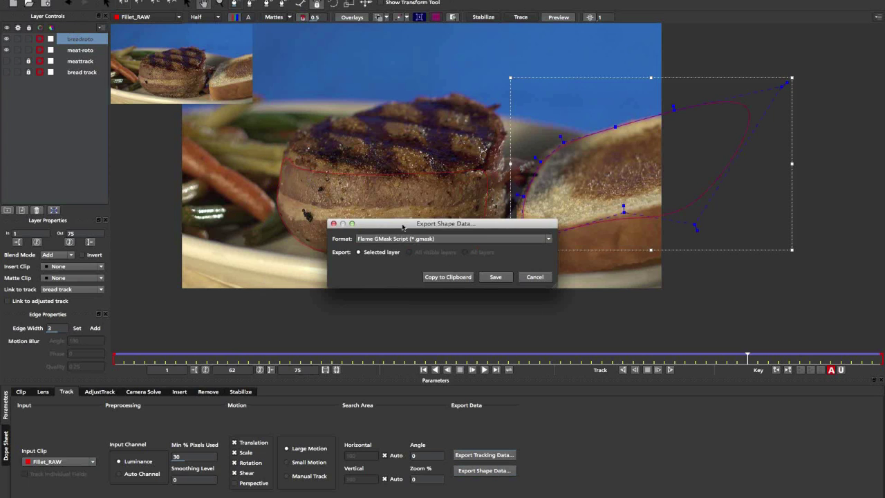
click(496, 276)
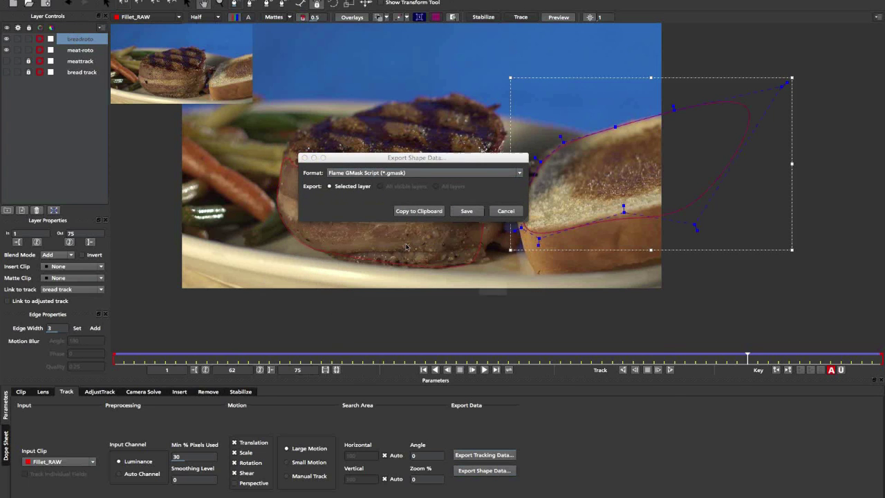
click(630, 379)
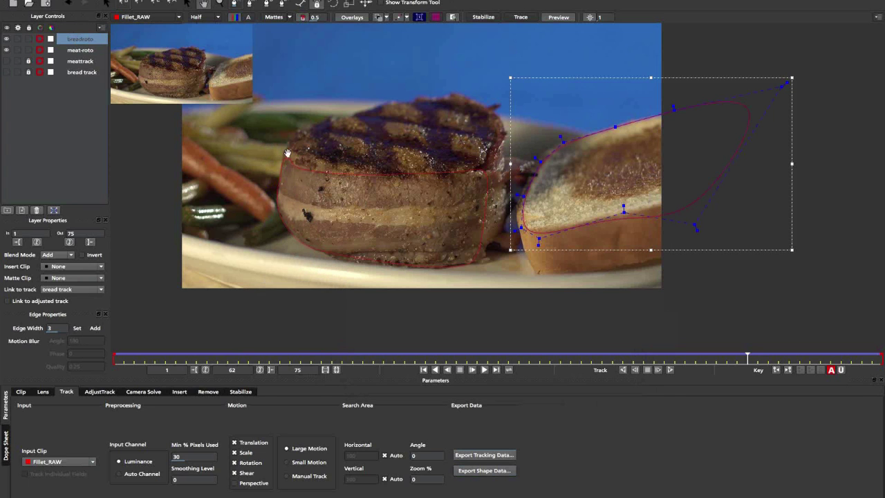
Step: Switch to Smoke and open the Fillet_RAW clip from the 3_Roto Masking & Gmask Import library as a ConnectFX setup
key(super+Tab)
key(super+Tab)
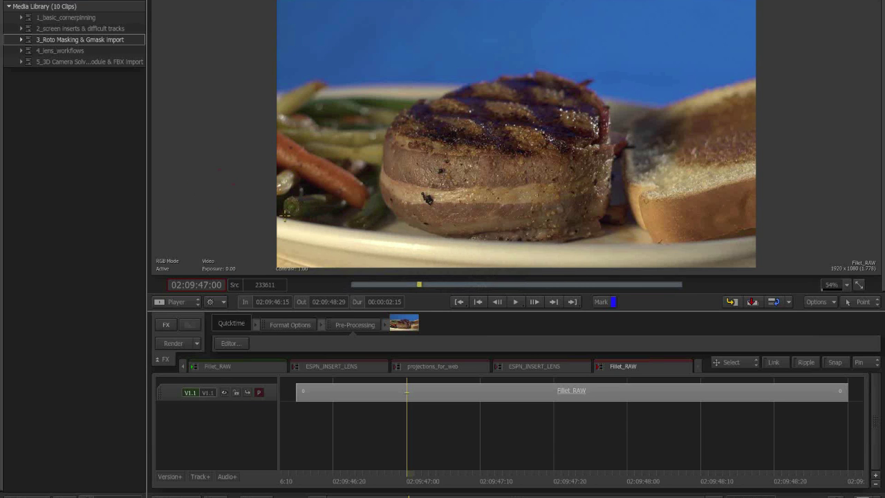
mouse_move(1, 203)
drag(547, 161, 526, 168)
right_click(525, 160)
click(533, 174)
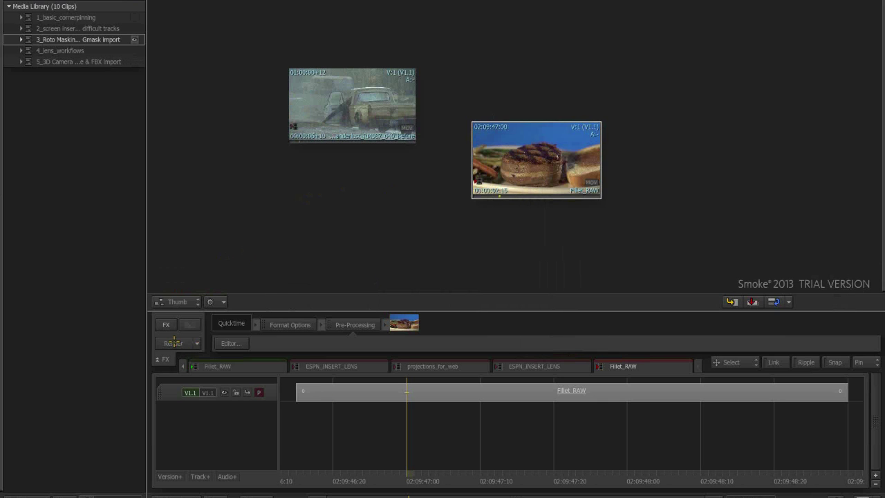
click(166, 325)
click(226, 333)
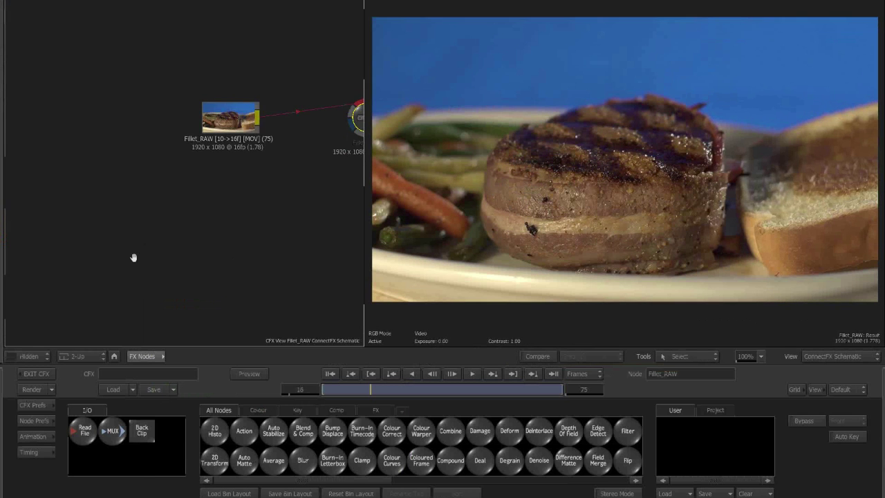
drag(246, 430, 277, 146)
drag(235, 170, 239, 194)
double_click(238, 189)
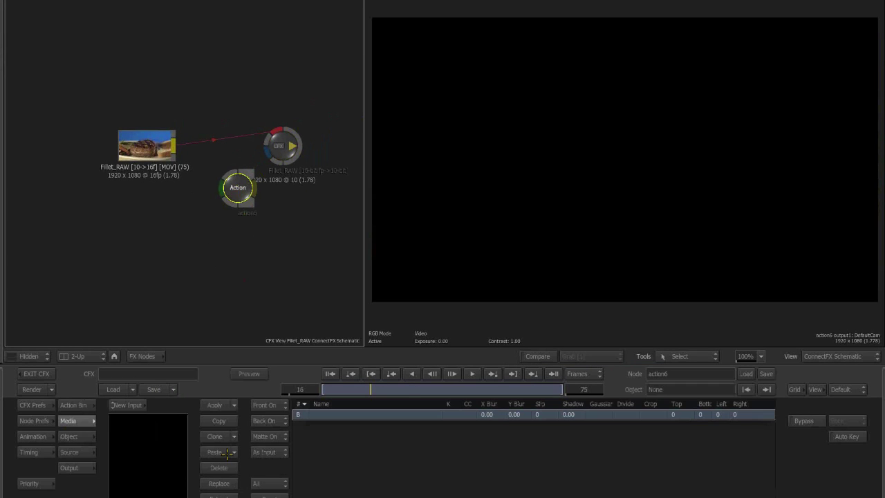
click(449, 414)
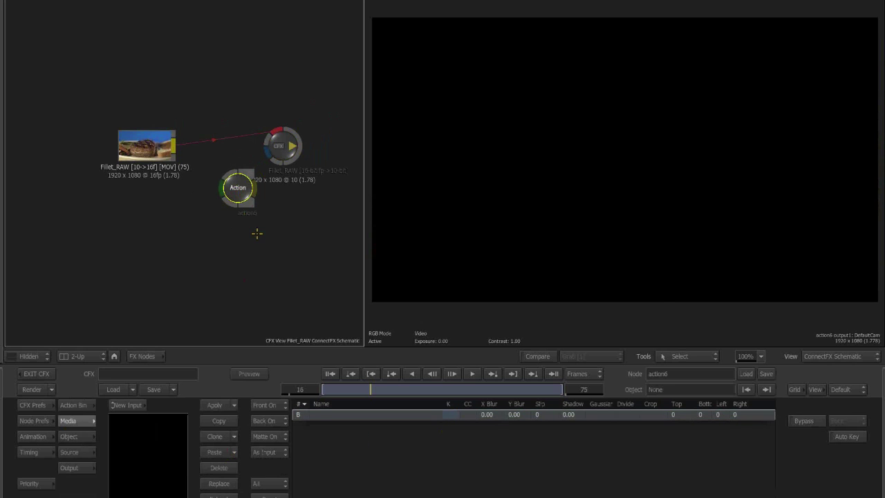
Step: Show the ConnectFX schematic in a single view, add a GMask node and connect the Fillet_RAW clip to its front input
click(146, 357)
key(alt+1)
drag(342, 253, 111, 336)
drag(297, 111, 200, 111)
drag(406, 161, 234, 122)
key(g)
drag(234, 122, 364, 202)
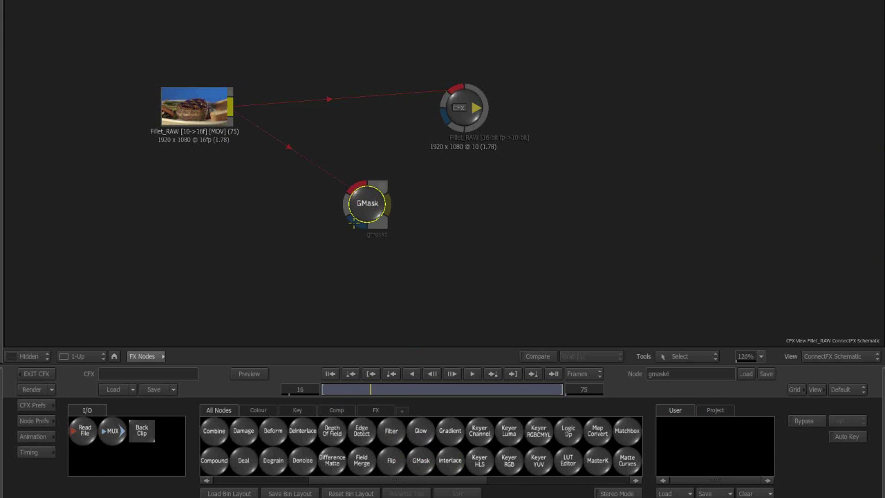
Step: Open the GMask node's controls and display its front input in the viewer
click(368, 201)
key(F1)
drag(426, 220, 378, 251)
drag(497, 237, 574, 238)
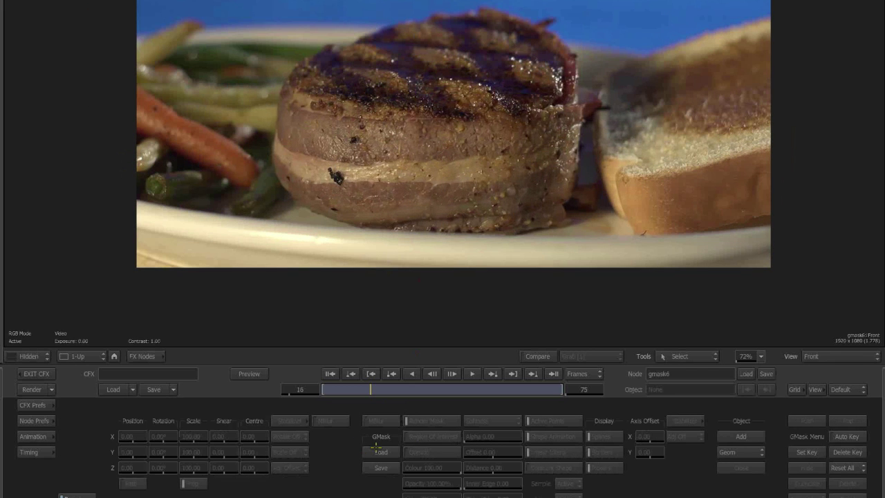
Step: Load the meat-roto.gmask file from the Desktop folder into the GMask node
click(374, 453)
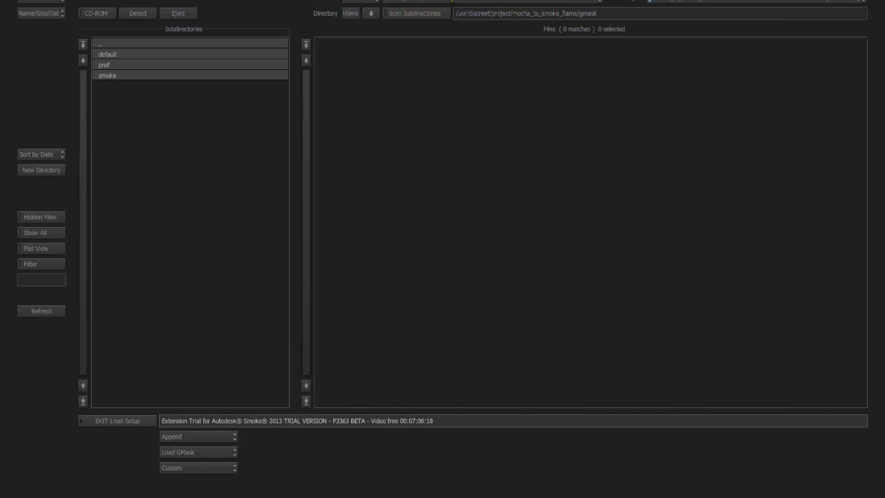
click(493, 2)
click(492, 2)
click(100, 43)
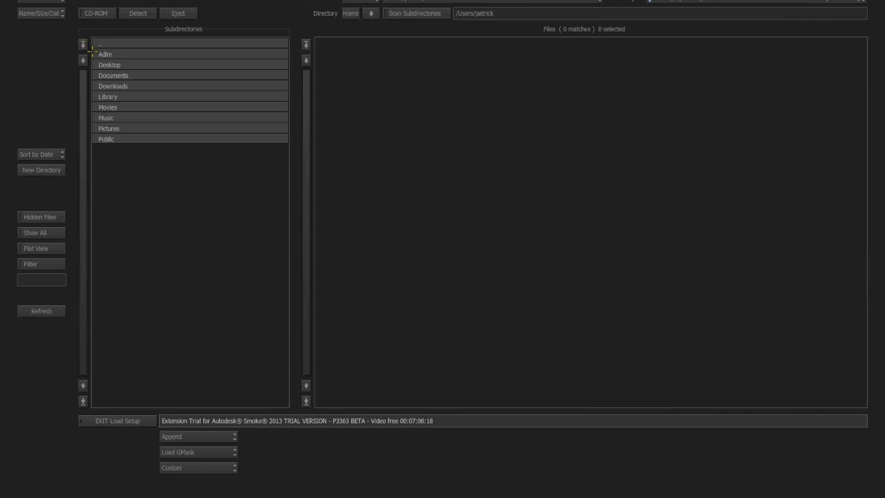
click(100, 65)
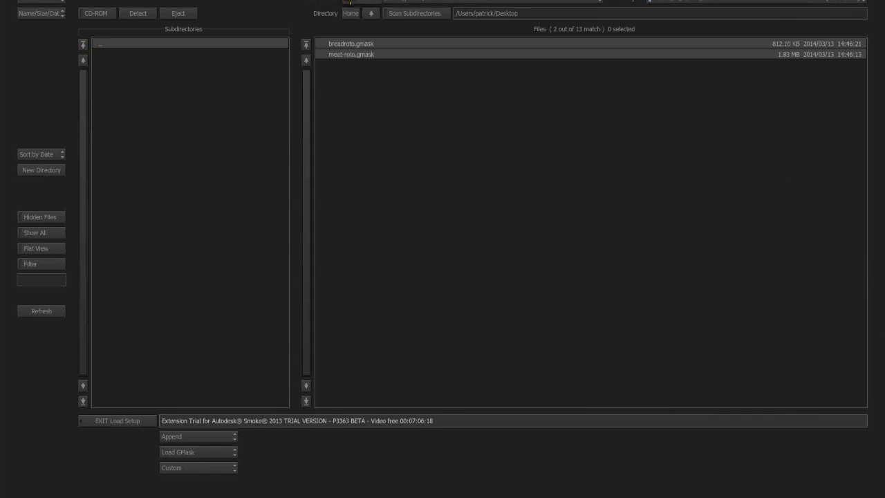
click(337, 54)
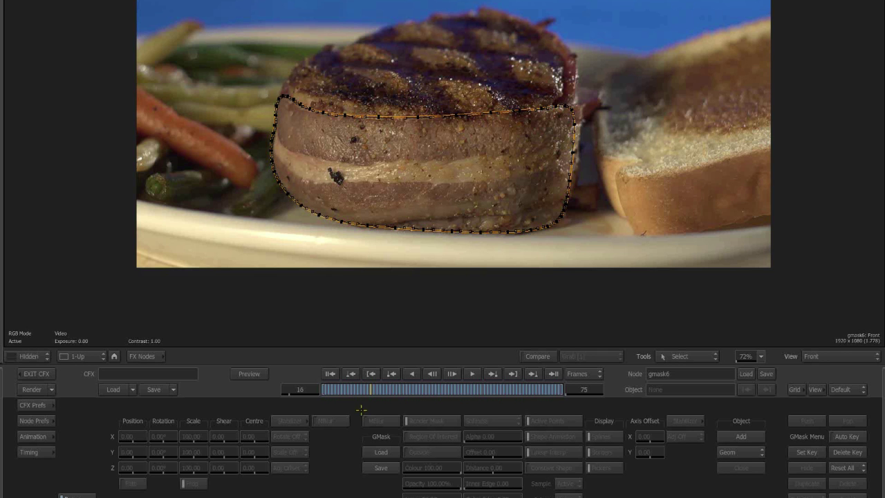
Step: Scrub through the clip in the front and result views to check how the imported mask follows the meat
click(328, 373)
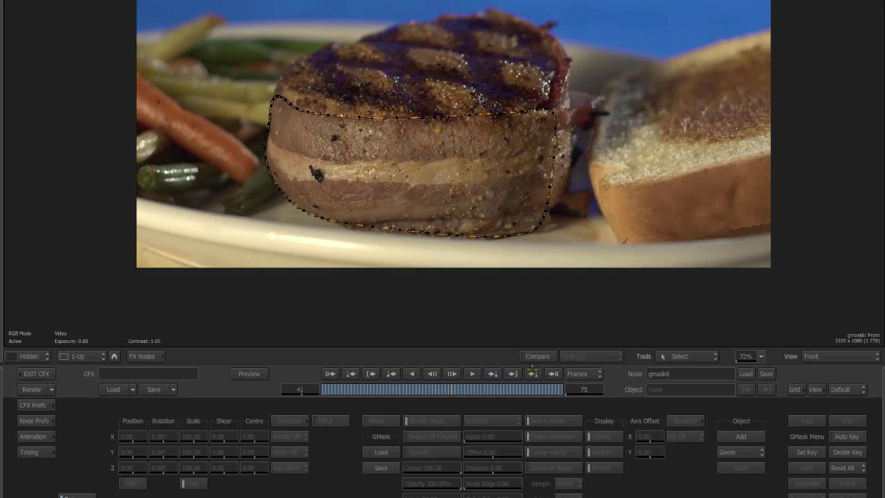
key(F4)
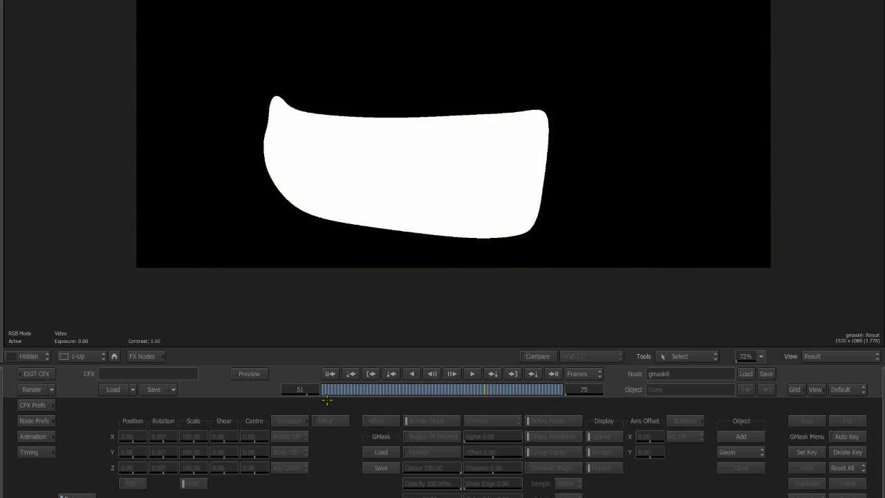
click(480, 389)
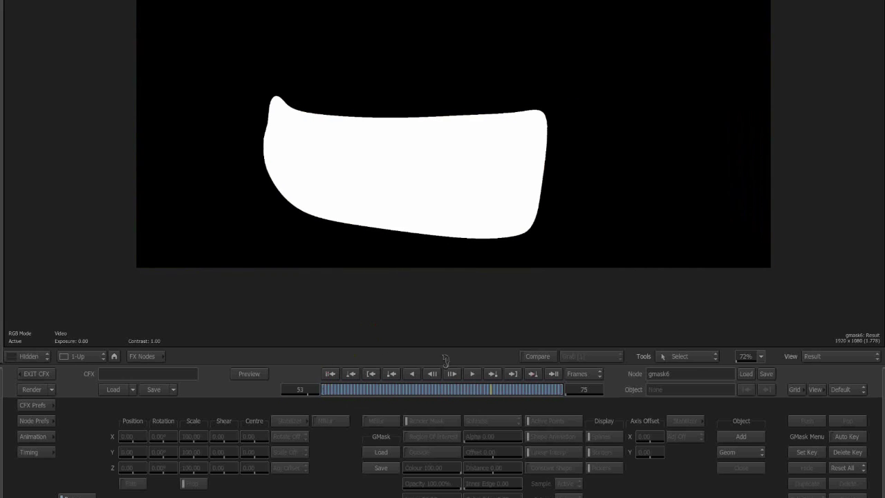
key(F1)
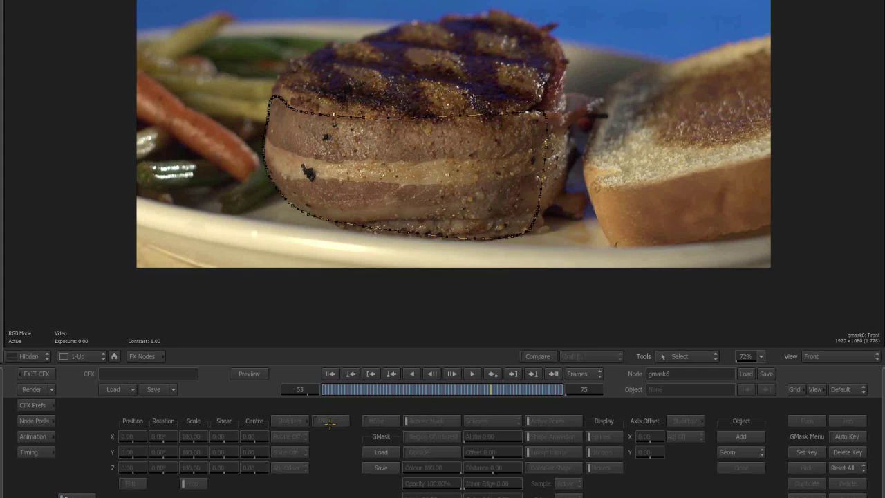
drag(325, 393, 462, 365)
drag(577, 343, 315, 339)
Step: Select all points of the meat mask, set its softness offset to -33, check the result matte and return to the Tracer controls
click(409, 227)
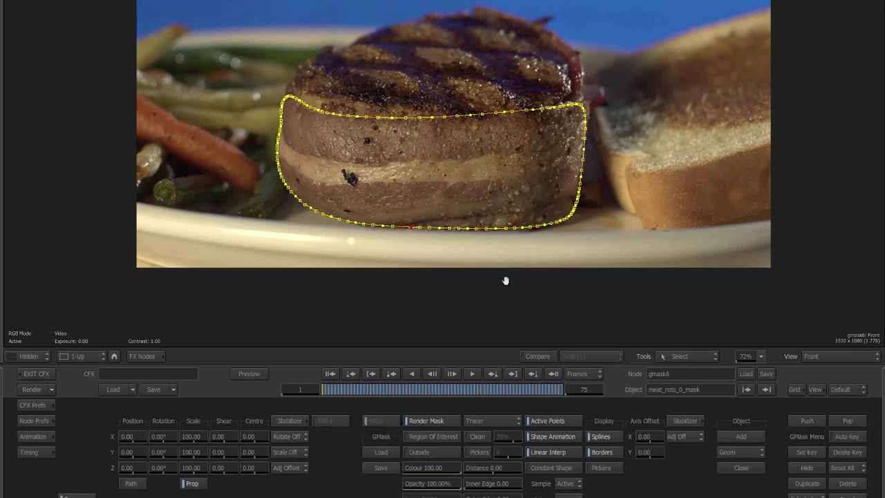
drag(506, 281, 525, 280)
drag(468, 273, 477, 149)
drag(379, 77, 288, 102)
drag(170, 19, 741, 344)
click(489, 421)
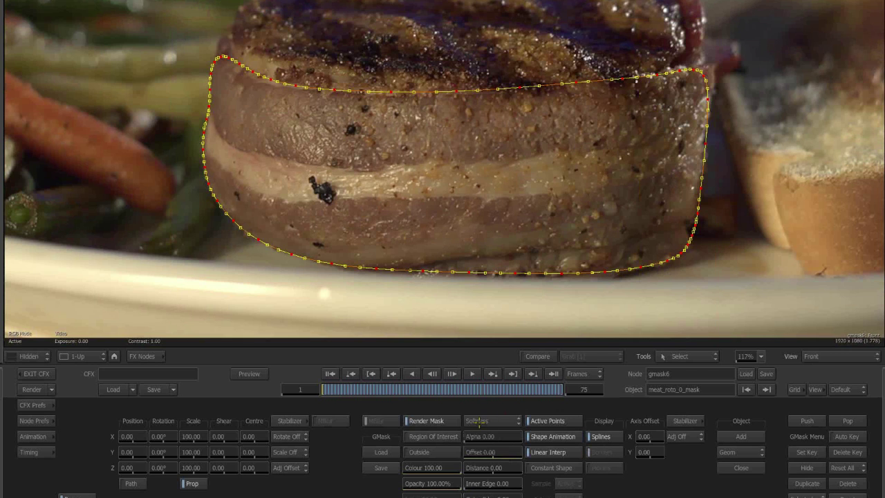
drag(488, 451, 443, 341)
key(F4)
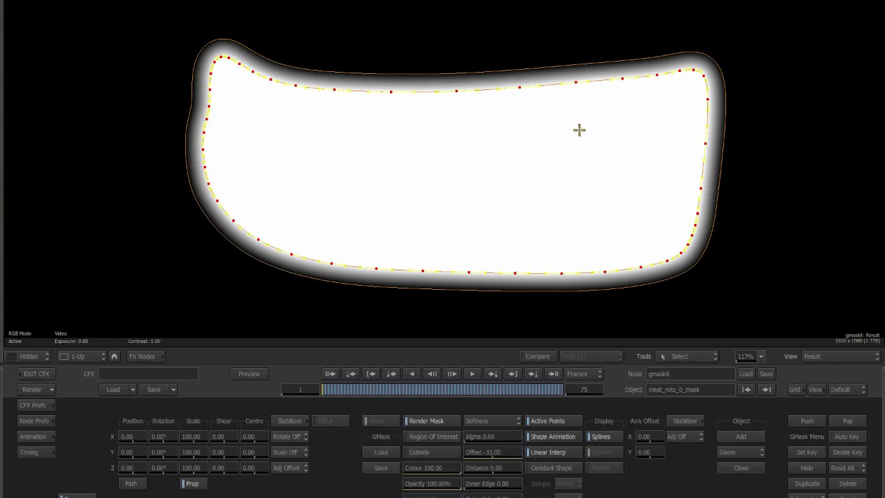
key(F1)
click(486, 419)
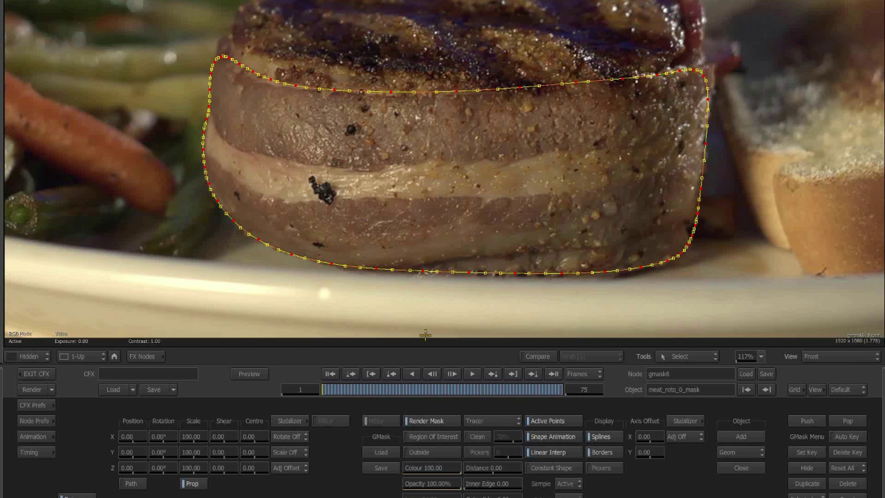
Step: Examine the meat mask's shape animation curve and return to the GMask controls
click(36, 436)
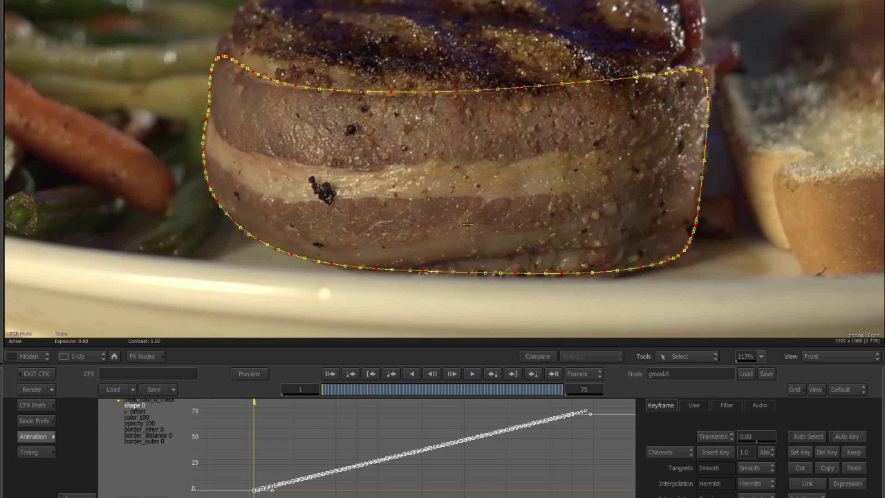
click(43, 439)
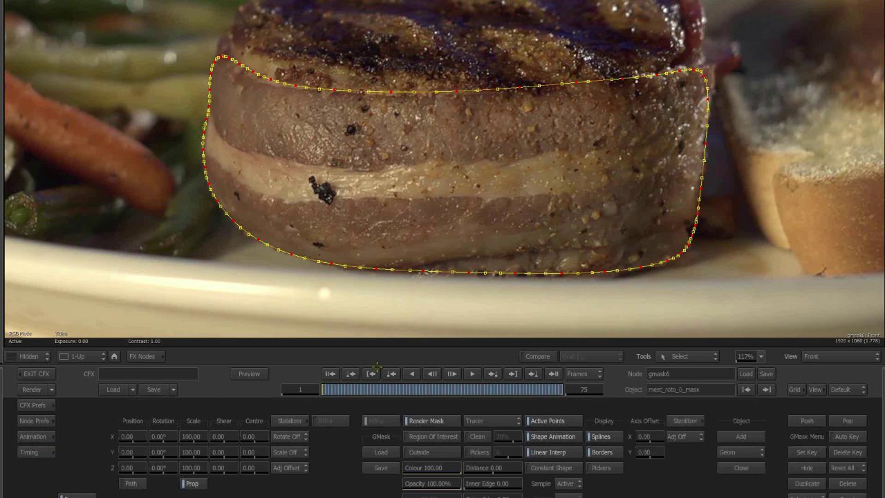
Step: Add a second GMask node fed by the Fillet_RAW clip and draw a small closed mask shape on the meat's side
key(Escape)
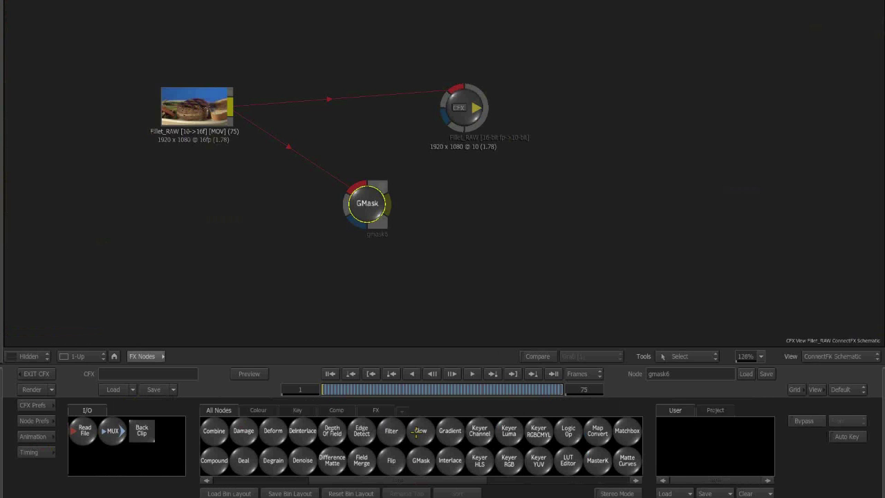
drag(421, 460, 307, 238)
key(Escape)
drag(474, 256, 471, 243)
click(371, 133)
click(511, 97)
click(555, 161)
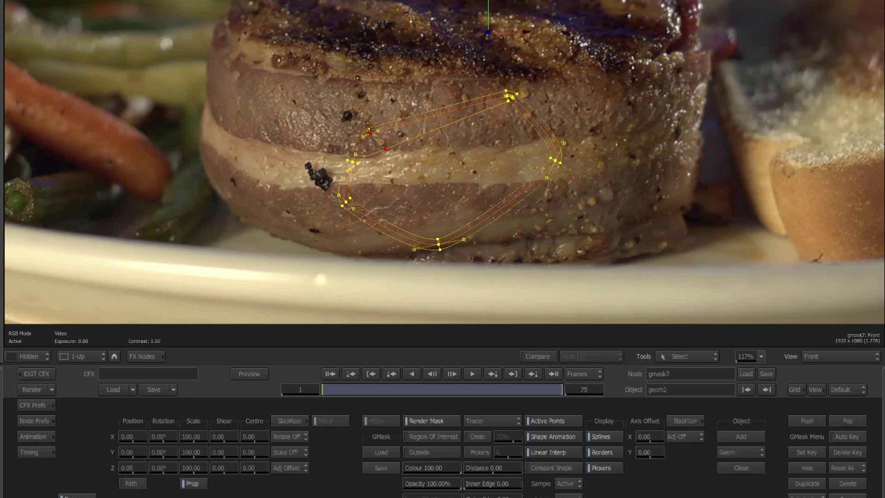
Step: Pull the hand-drawn mask's softness points outward along its upper edge, adjust its right-hand tangent and return to the schematic
drag(369, 130, 352, 103)
drag(507, 90, 495, 63)
drag(551, 159, 559, 141)
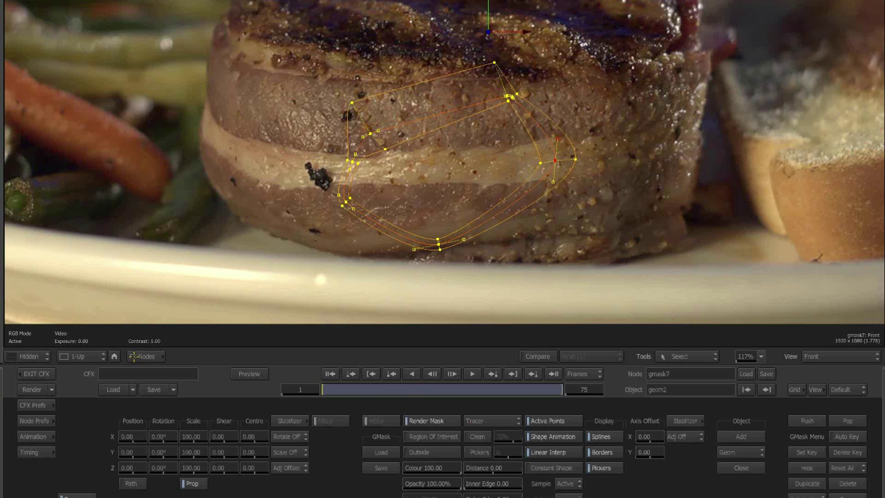
key(Escape)
Step: Switch to mocha Pro and feather the meat-roto spline by pulling its lower-left outer edge point out over the plate
key(super+Tab)
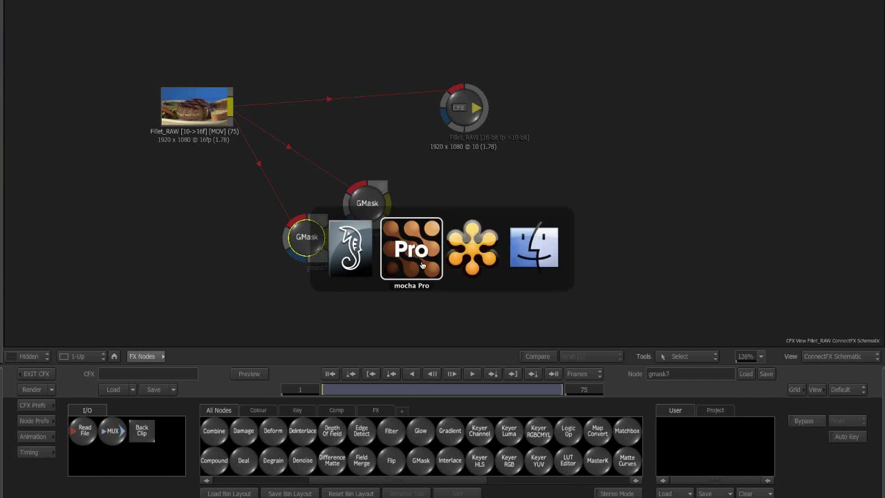
key(z)
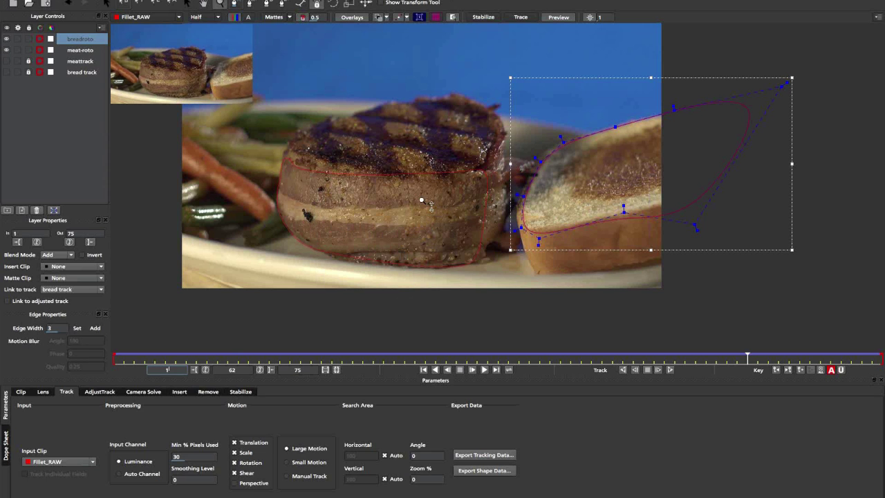
drag(421, 199, 439, 131)
key(x)
drag(361, 264, 367, 247)
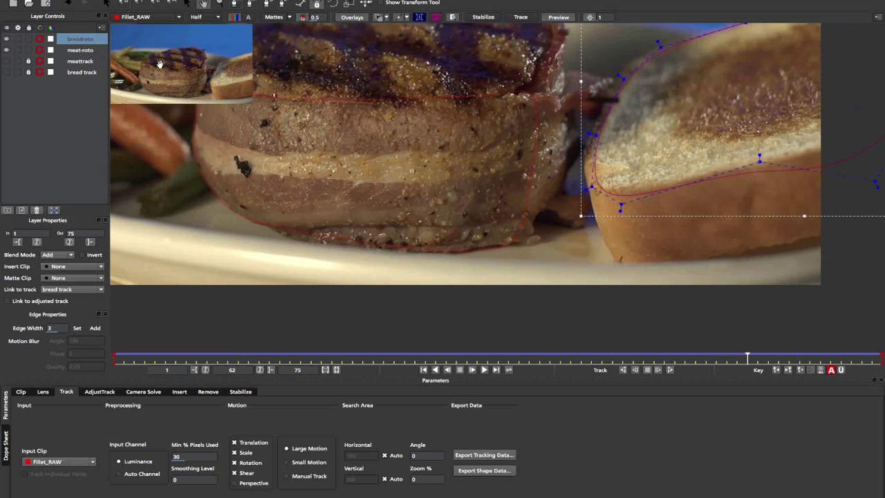
click(111, 5)
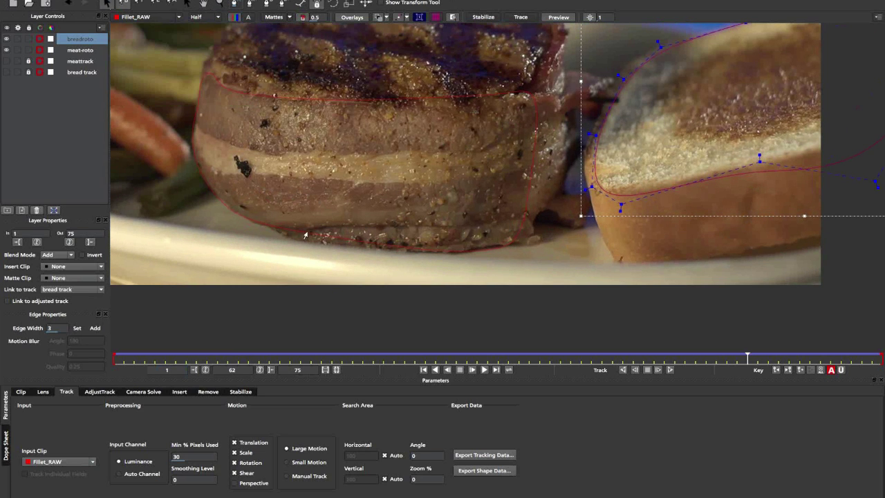
click(206, 195)
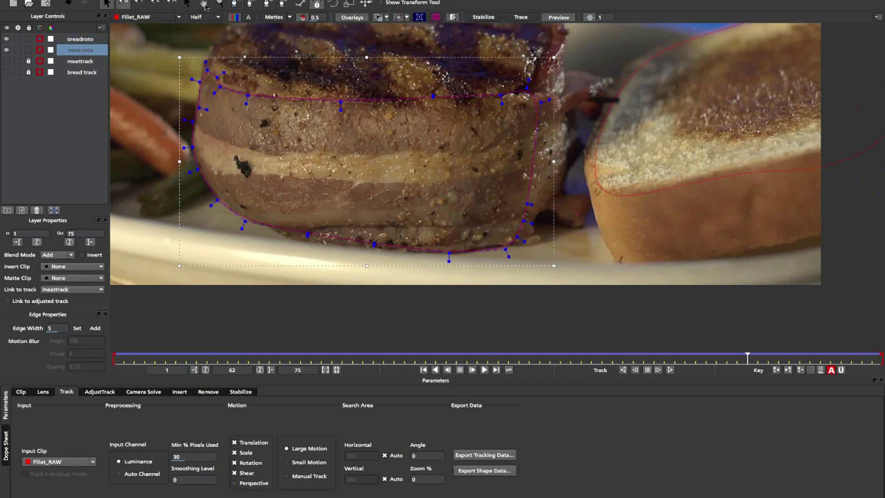
click(153, 6)
drag(216, 201, 169, 232)
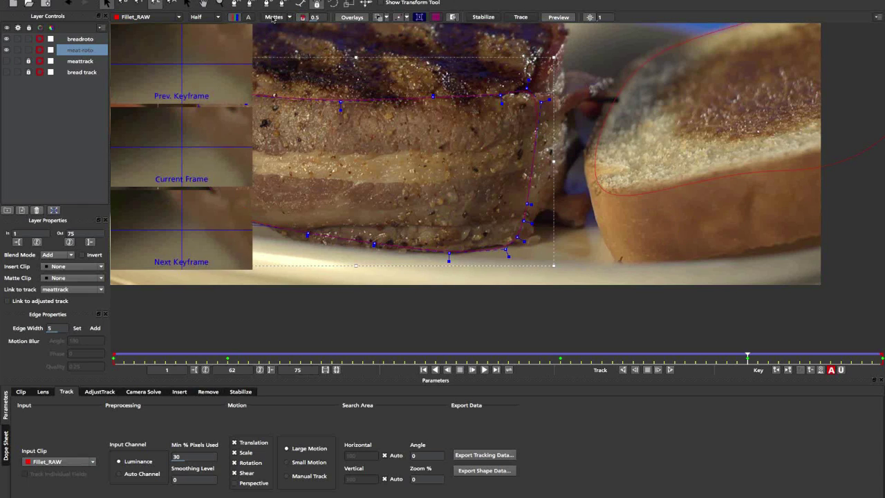
Step: Show the matte overlay without the keyframe zoom windows and inspect the feathered meat-roto matte on its own
click(275, 18)
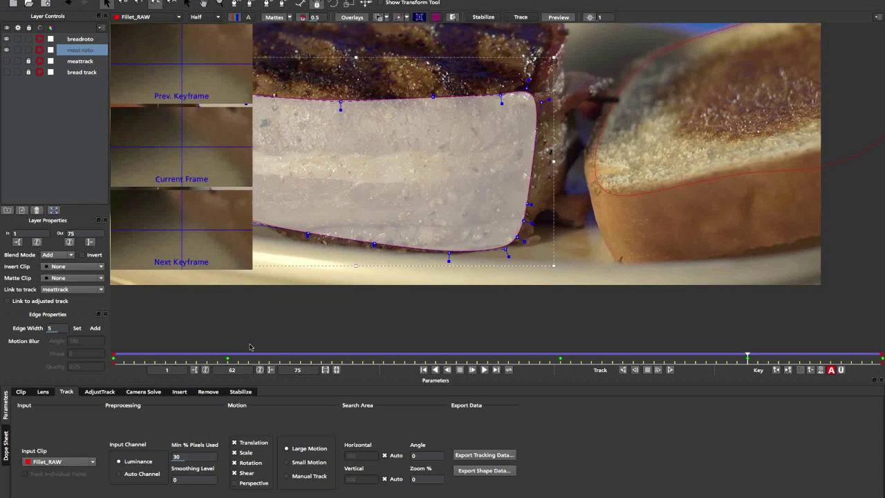
click(452, 20)
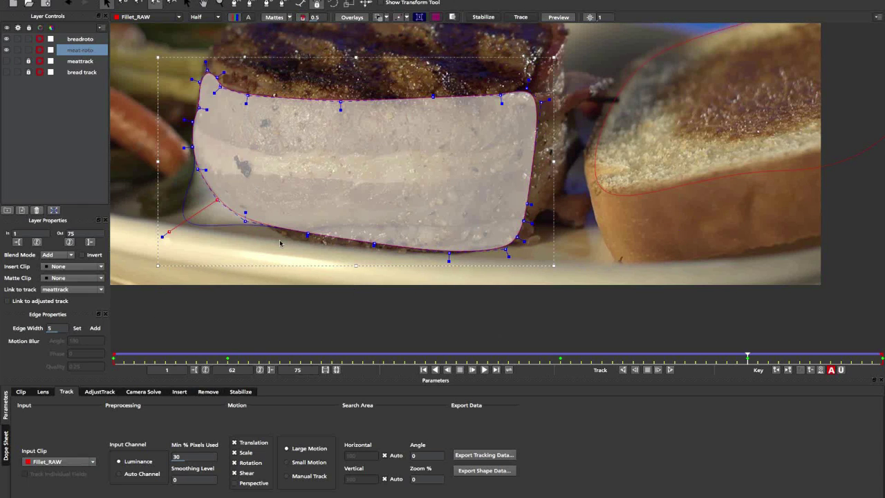
click(237, 18)
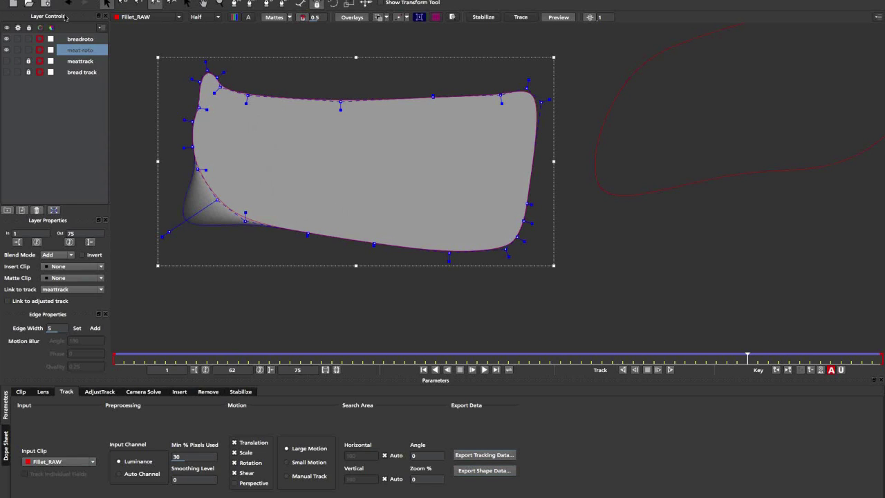
Step: Export the selected meat-roto layer's shape data as a Flame GMask Script named meat-roto2 on the Desktop
click(473, 472)
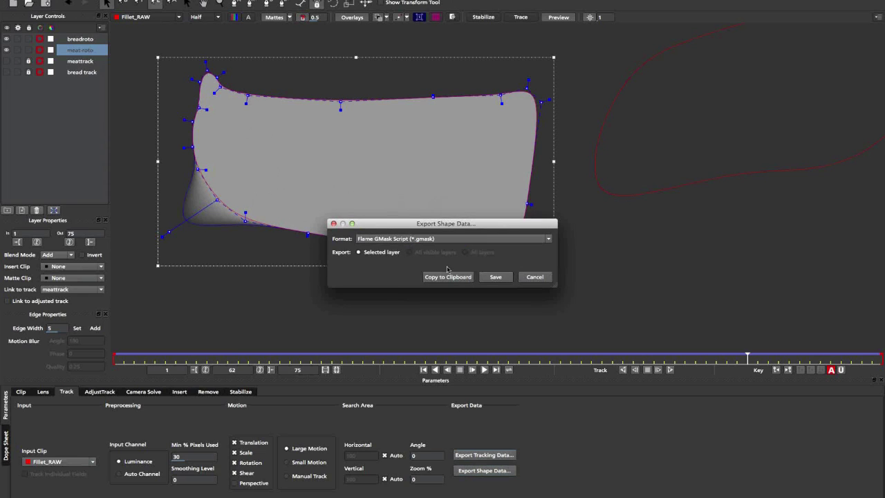
click(495, 277)
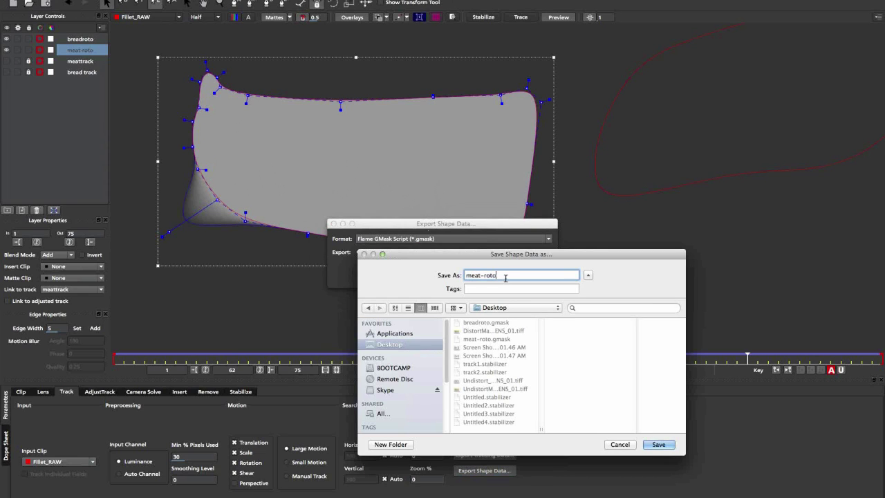
key(Return)
Step: Switch to Smoke, replace the hand-drawn GMask node with a new one and space out the nodes in the schematic
key(super+Tab)
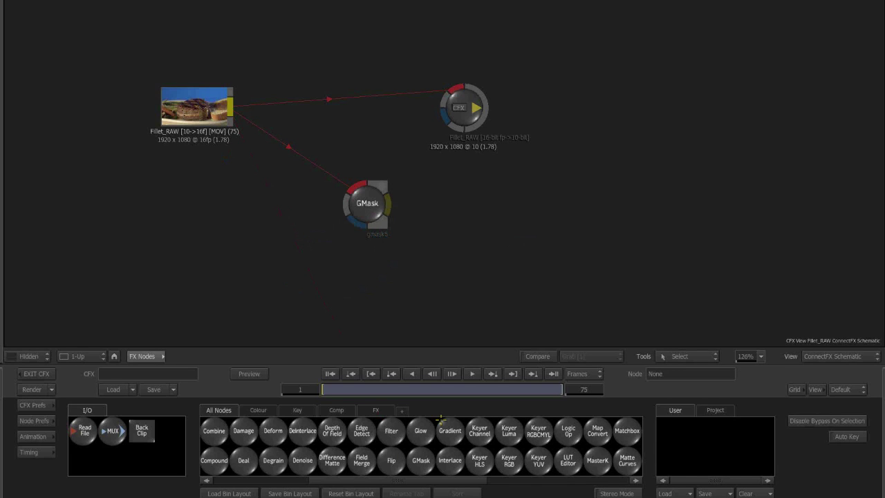
click(420, 460)
click(300, 223)
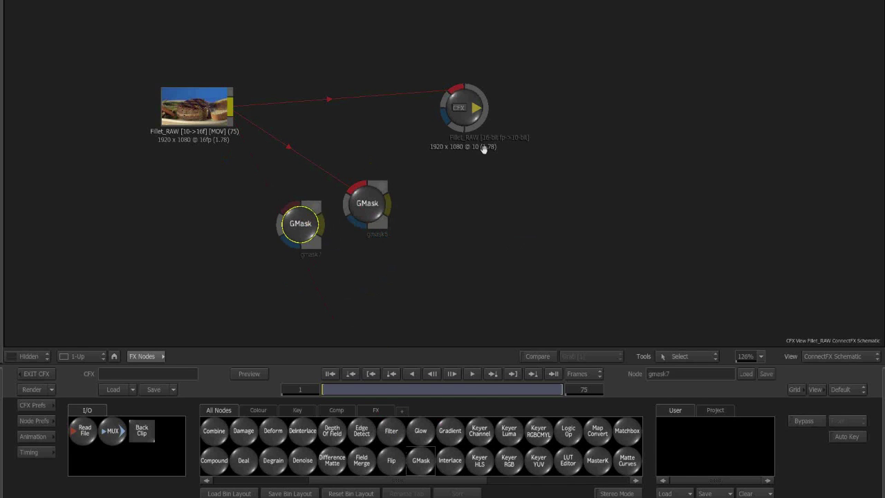
click(367, 202)
drag(467, 221, 443, 235)
drag(504, 98, 581, 102)
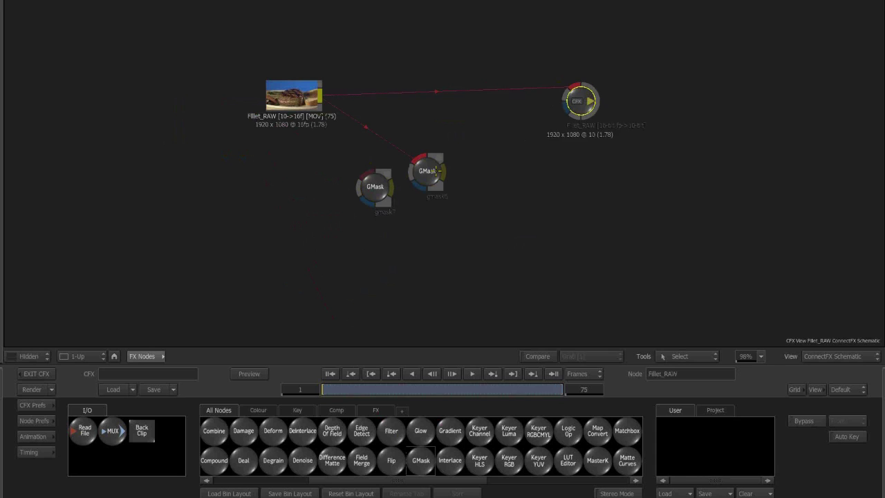
drag(464, 148, 453, 157)
drag(436, 171, 450, 143)
mouse_move(372, 183)
mouse_down()
mouse_move(385, 196)
mouse_move(370, 189)
mouse_move(328, 104)
mouse_move(381, 186)
mouse_up()
Step: Load an exported meat mask file into the new GMask node, return to the schematic and delete that node
double_click(382, 187)
key(F1)
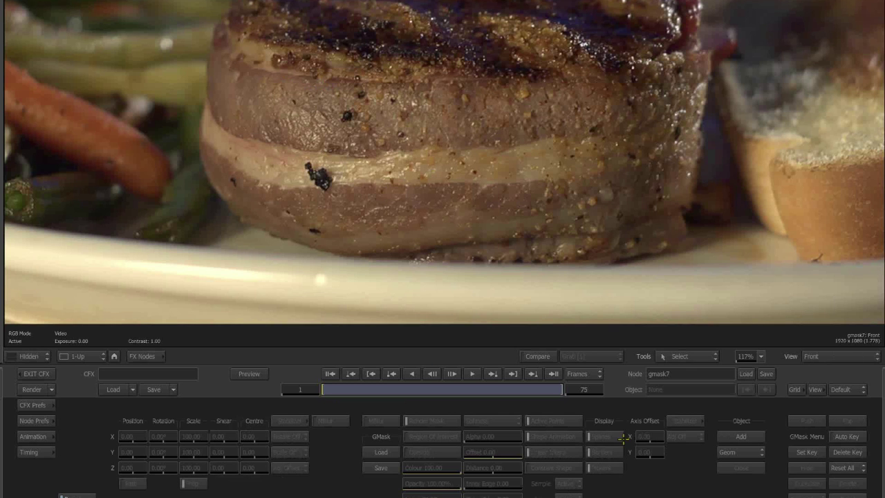
click(371, 452)
double_click(341, 45)
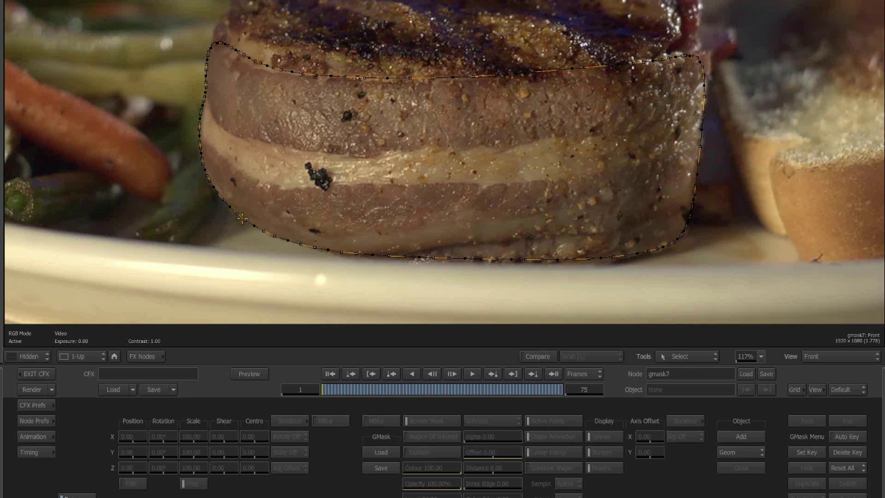
mouse_move(2, 441)
drag(407, 351, 433, 219)
key(Delete)
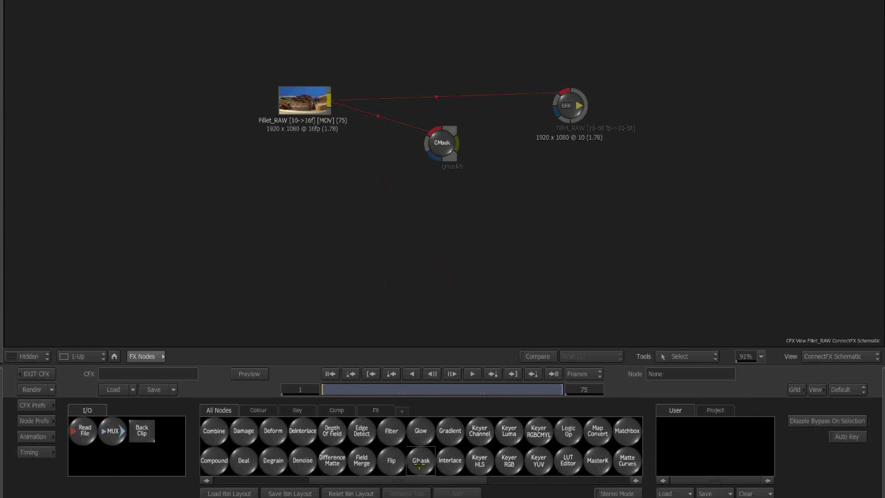
Step: Add a fresh GMask node fed by the clip and load meat-roto2.gmask from the Desktop into it
drag(406, 260, 394, 199)
double_click(393, 199)
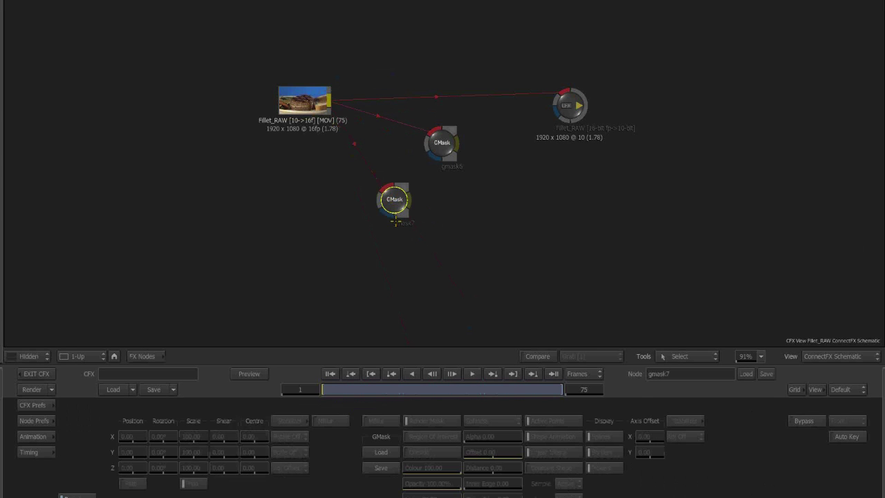
key(F1)
click(389, 451)
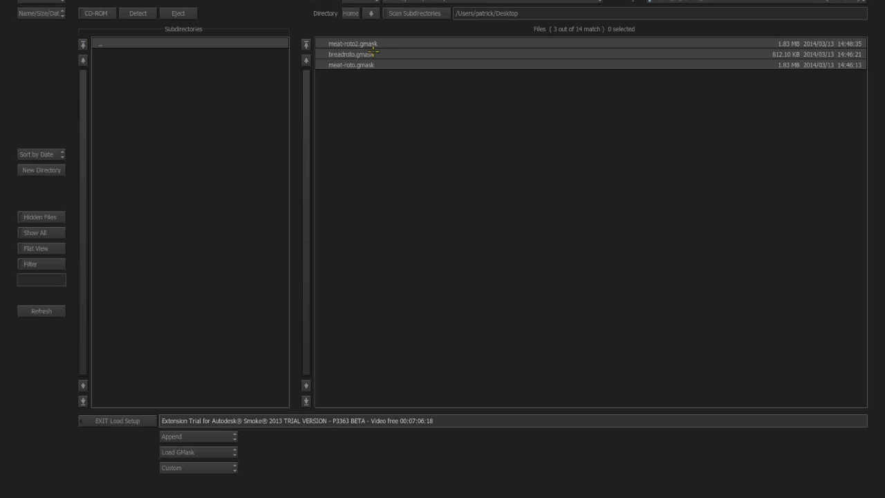
click(346, 44)
Step: Play and scrub the clip in the result and front views to check the meat-roto2 mask's edge and motion
key(F5)
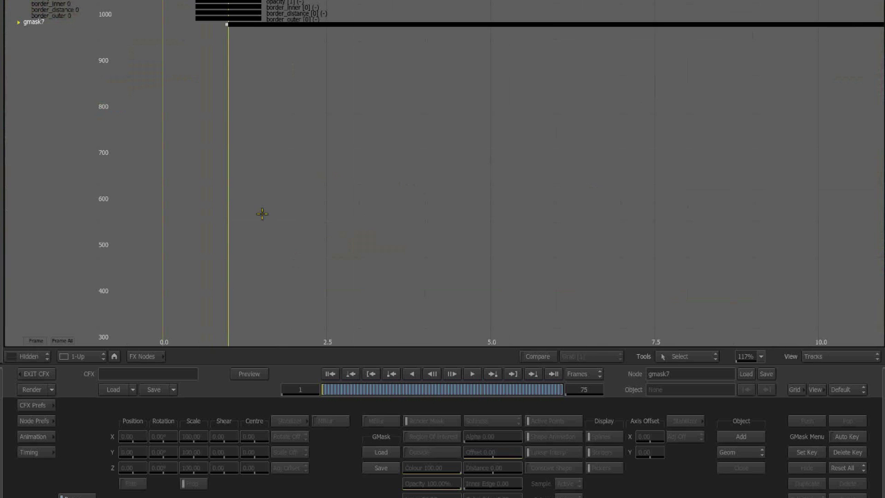
key(F4)
key(space)
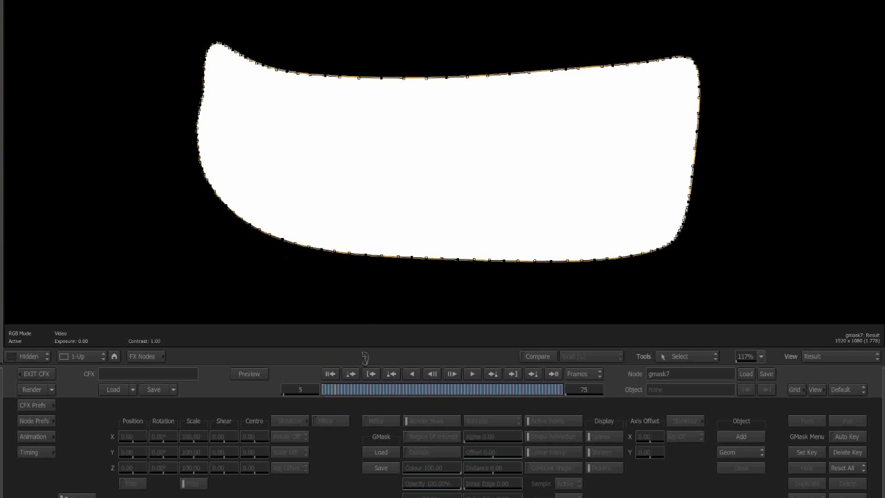
key(F1)
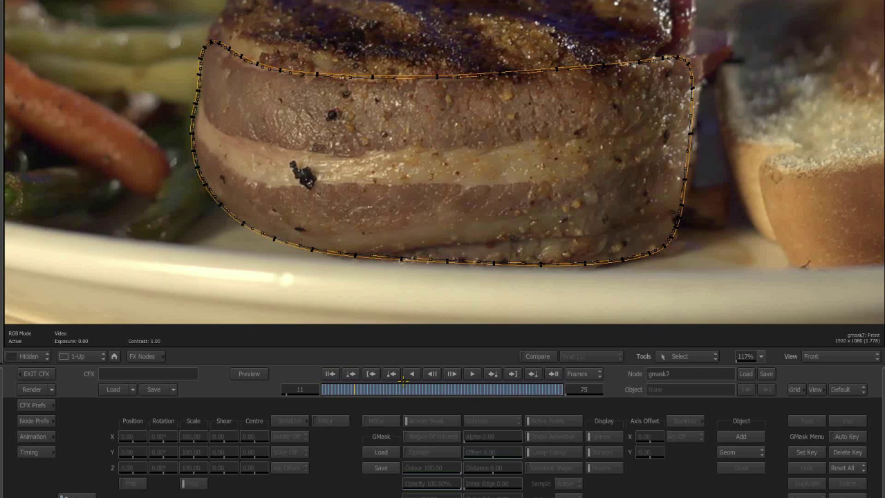
click(403, 387)
click(114, 356)
Step: Add another GMask node fed by the clip and draw a rounded closed geom mask over the middle of the meat
key(Escape)
drag(434, 272, 429, 239)
click(421, 460)
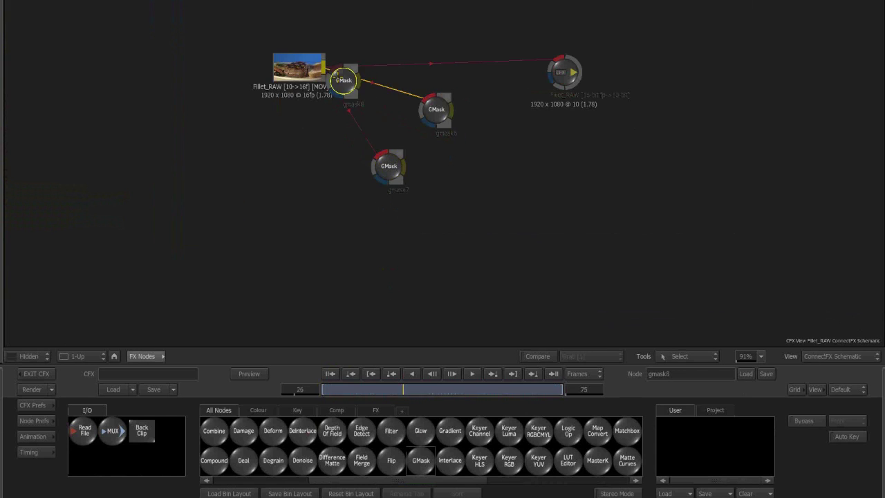
click(491, 219)
key(Escape)
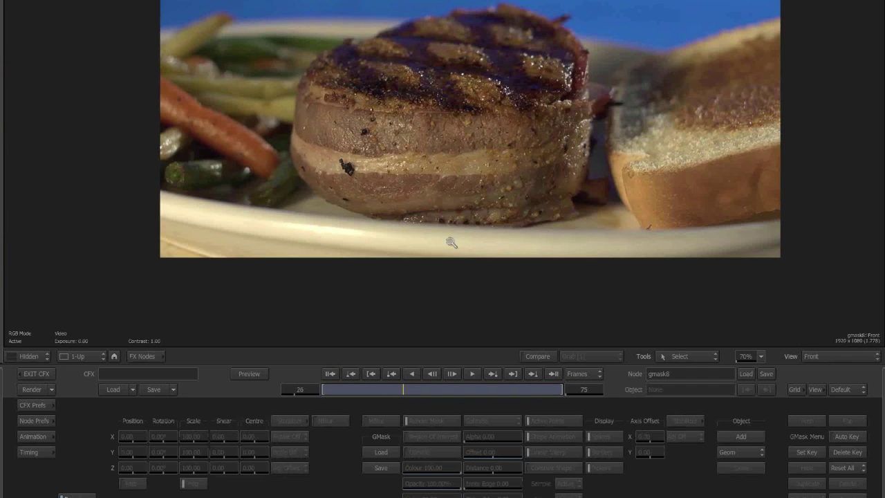
drag(451, 243, 402, 183)
click(741, 436)
click(469, 111)
click(480, 123)
click(469, 177)
click(416, 207)
Step: Select all points of the rounded mask and adjust them with the Scale Points tool
key(ctrl+Up)
key(ctrl+Up)
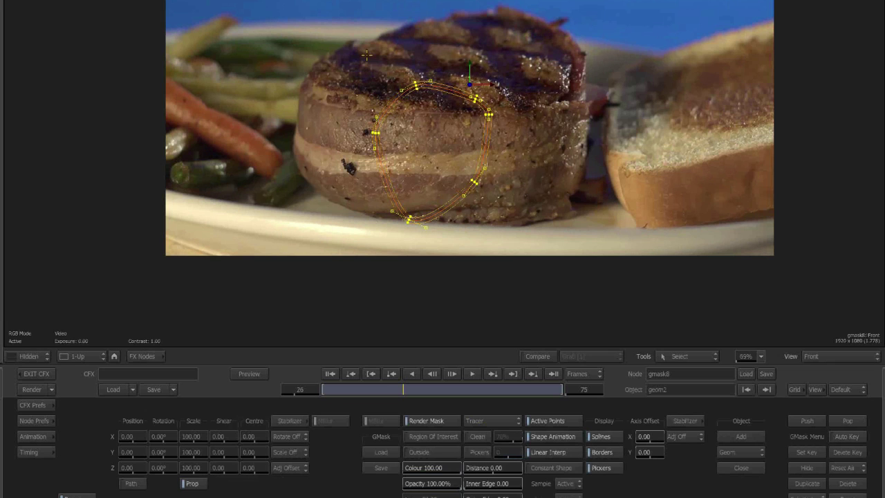
click(680, 353)
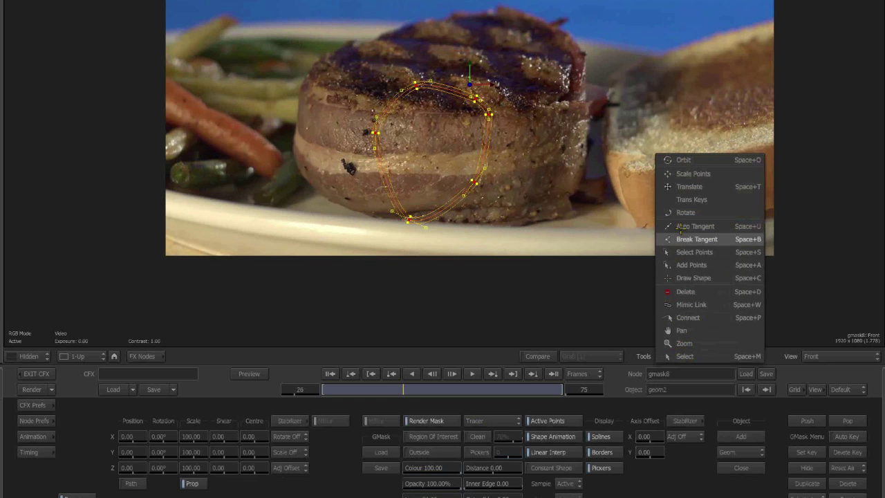
click(688, 174)
drag(492, 115, 555, 100)
drag(478, 90, 500, 103)
Step: Open the GMask node holding the original meat mask and use Scale Points to separate its softness border from the main outline
mouse_move(2, 459)
click(434, 115)
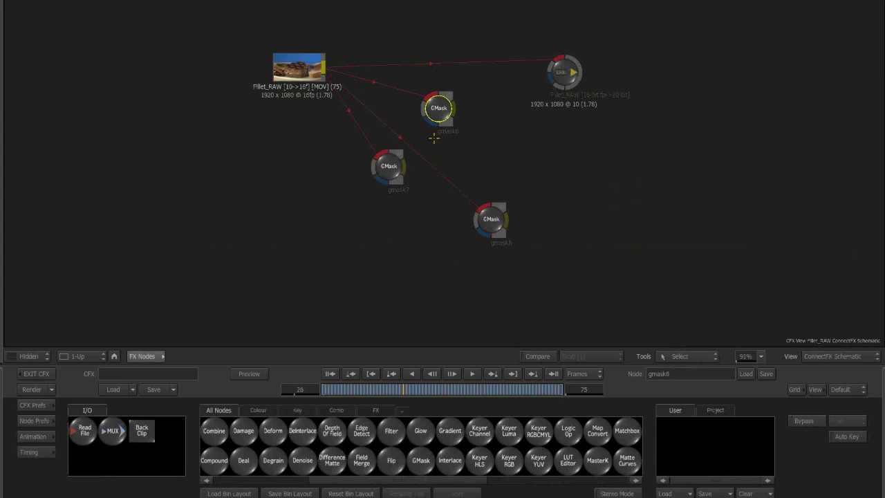
key(F1)
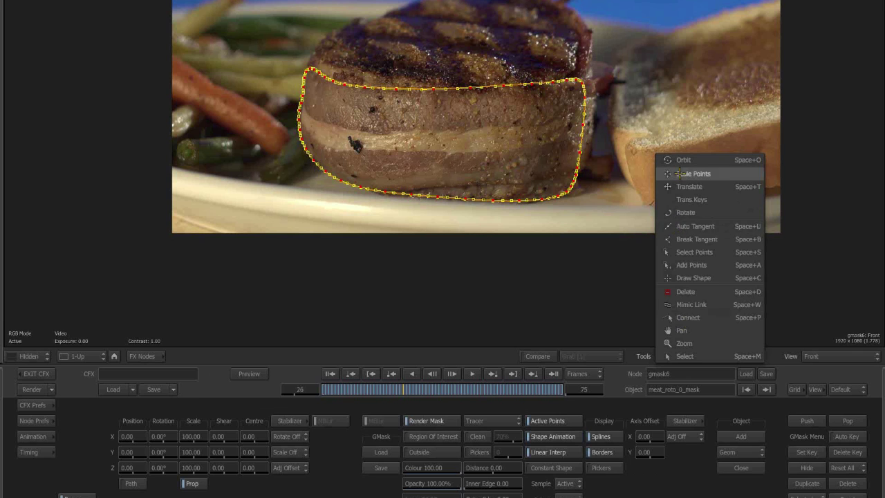
click(682, 174)
drag(508, 115, 509, 97)
drag(420, 124, 487, 270)
drag(493, 81, 502, 81)
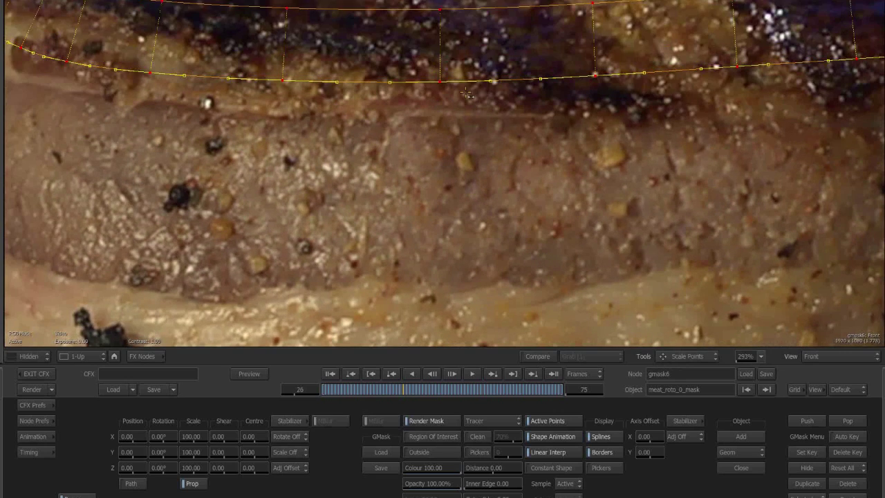
Step: Scale the meat mask's selected points slightly so its upper edge moves down toward the meat's rim
scroll(372, 174, down, 5)
scroll(372, 174, up, 2)
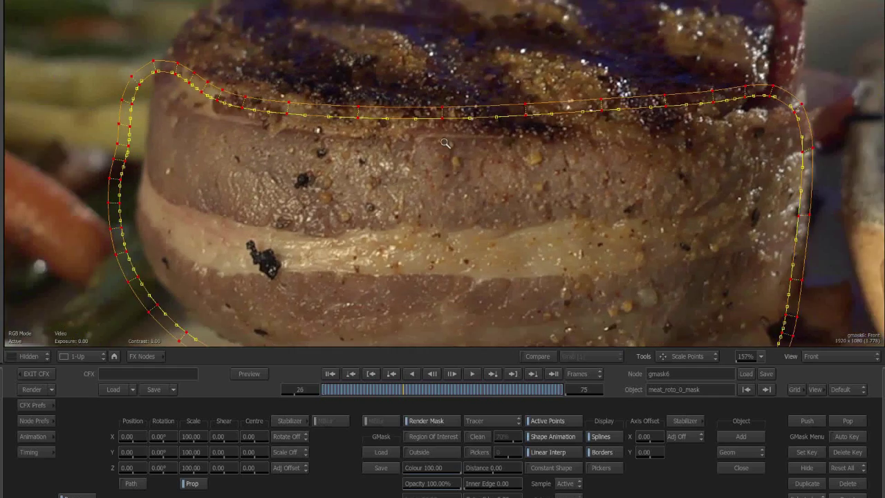
scroll(446, 130, up, 6)
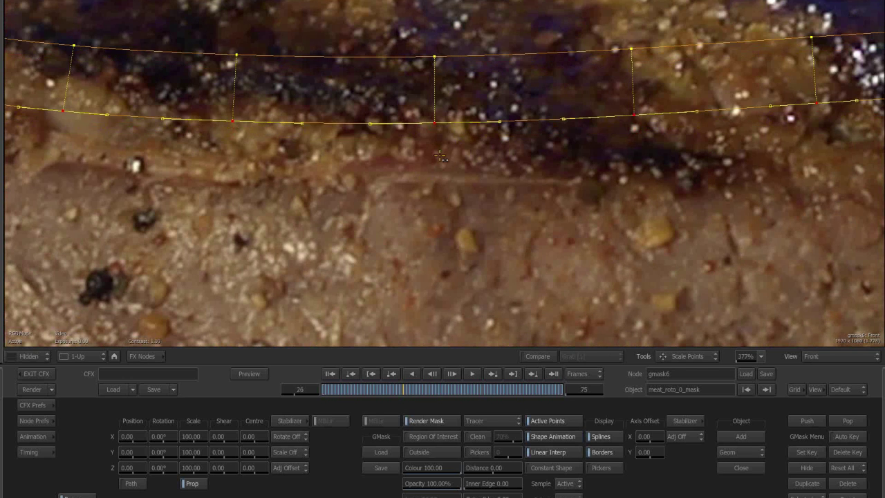
drag(440, 156, 440, 166)
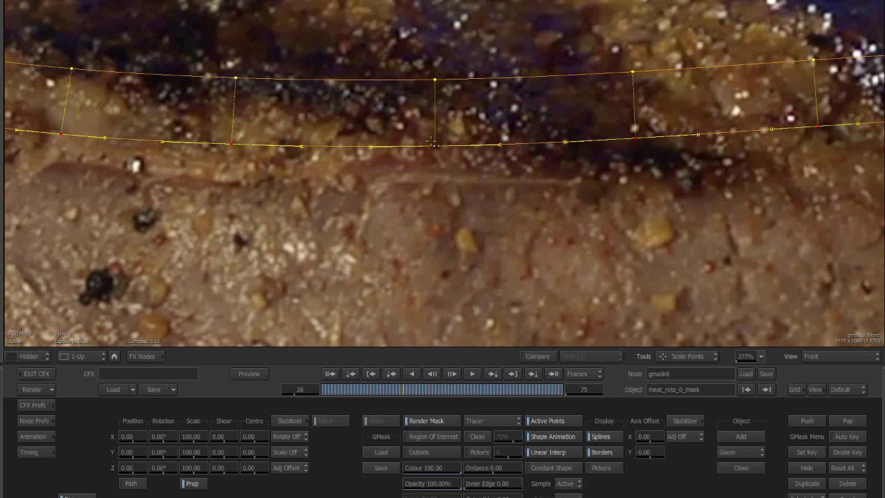
Step: Pull the softness border's middle point upward above the meat mask's top edge and check the widened falloff across the clip
click(435, 78)
drag(449, 88, 440, 58)
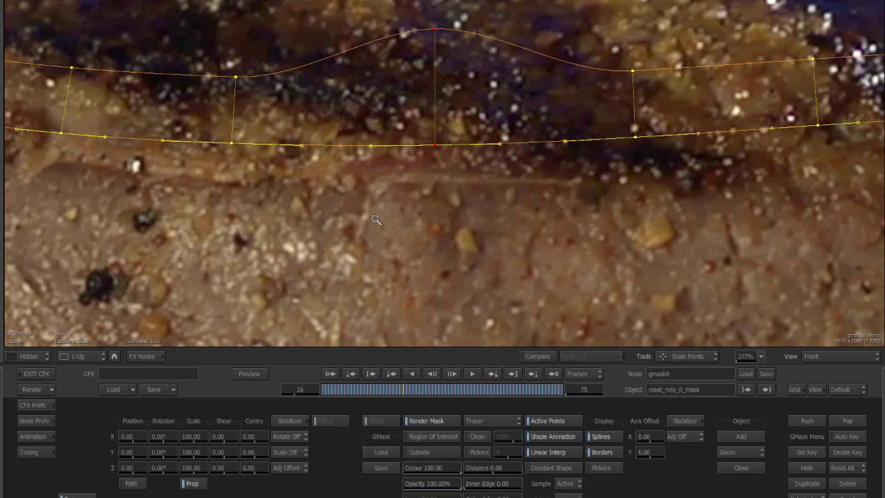
scroll(376, 220, down, 1)
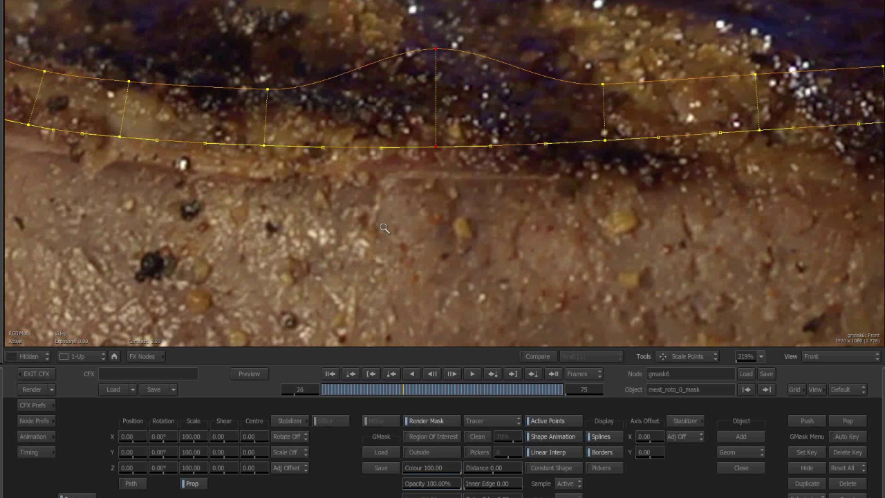
scroll(384, 229, down, 5)
drag(430, 238, 439, 224)
drag(428, 389, 409, 380)
Step: Examine the keyframed shape animation of the meat mask in gmask6 and review its outline and border over the image
click(329, 374)
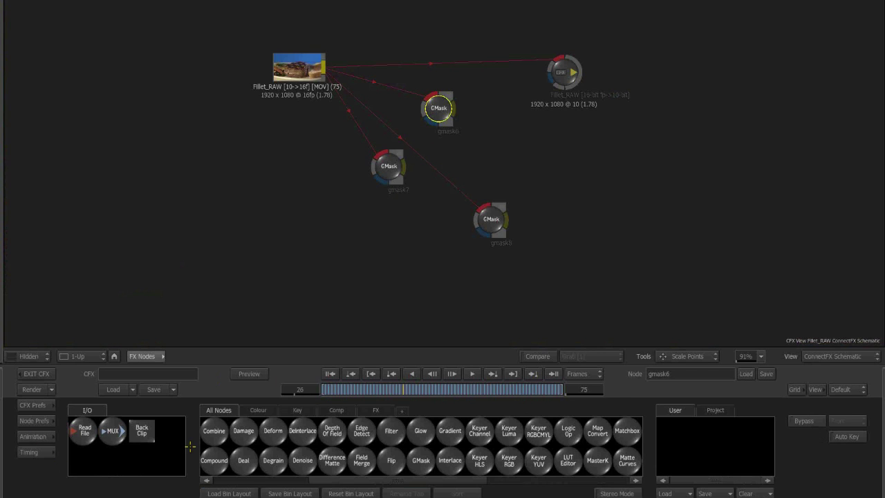
click(32, 437)
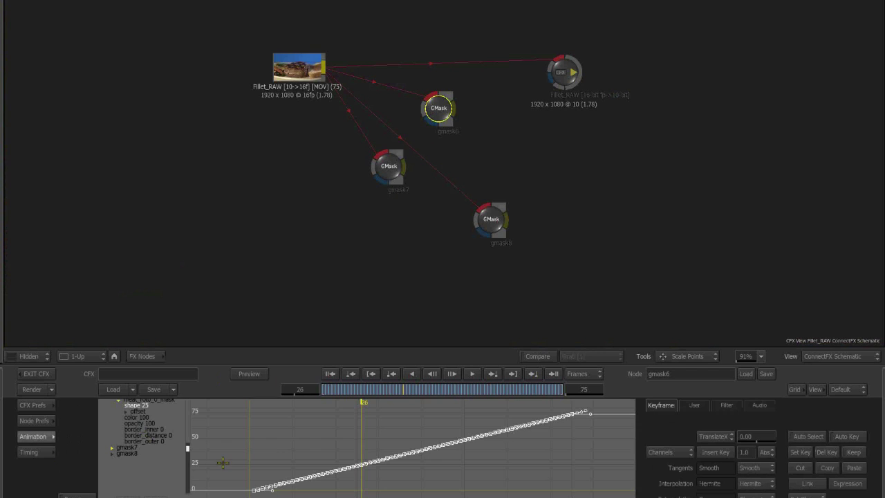
double_click(446, 113)
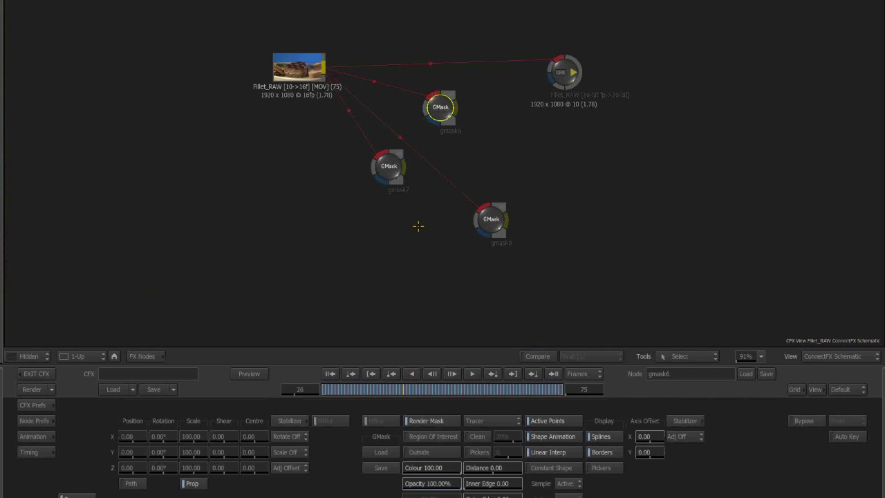
key(F4)
key(F1)
key(F4)
key(F1)
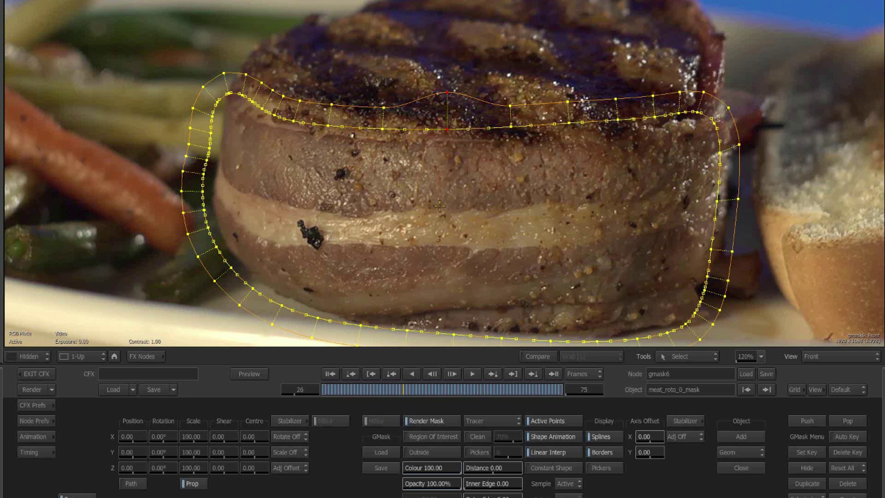
drag(440, 169, 449, 193)
Step: Switch to mocha Pro and choose Autodesk IFFFSE Point Tracker Data (*.ascii) as the tracking export format for the meat roto
key(super+Tab)
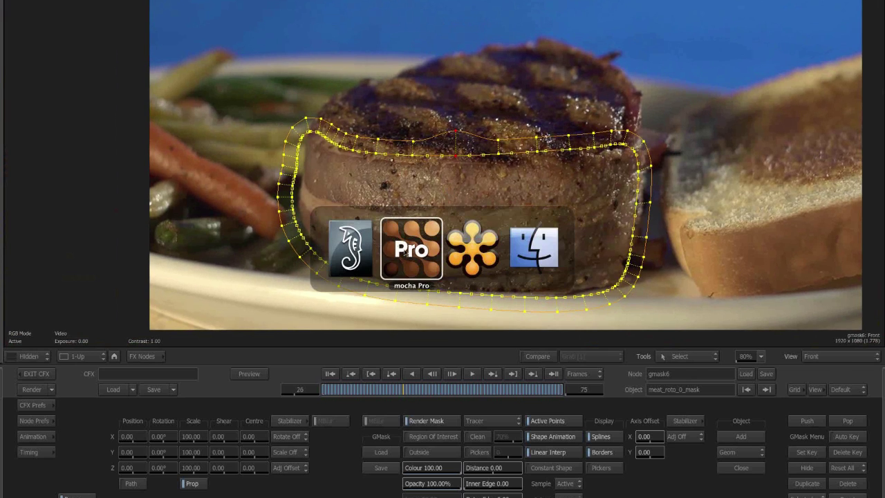
click(406, 251)
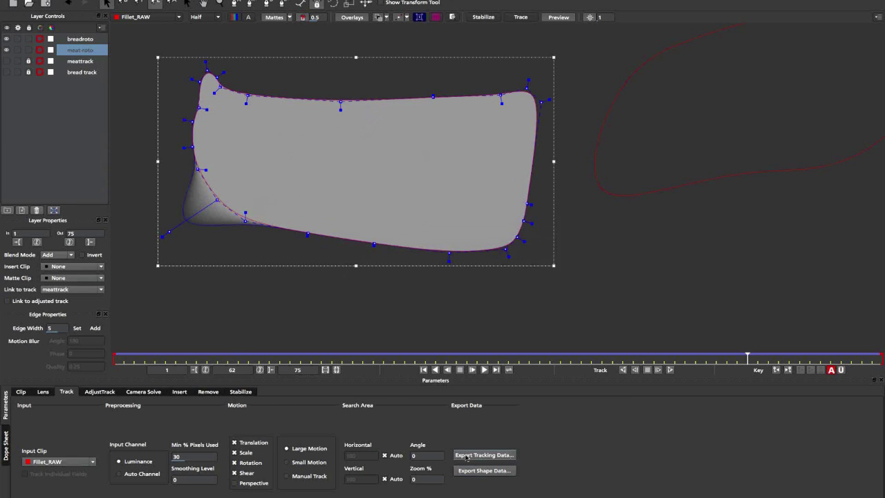
click(467, 457)
click(399, 208)
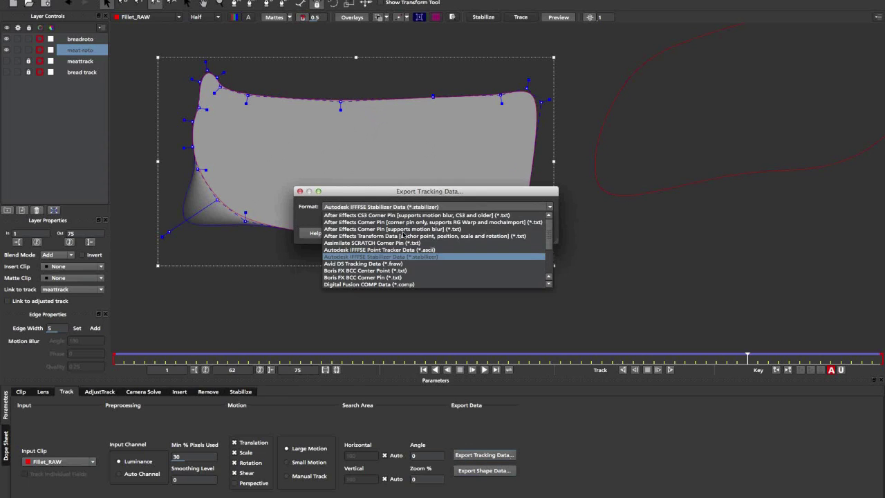
click(403, 230)
click(380, 207)
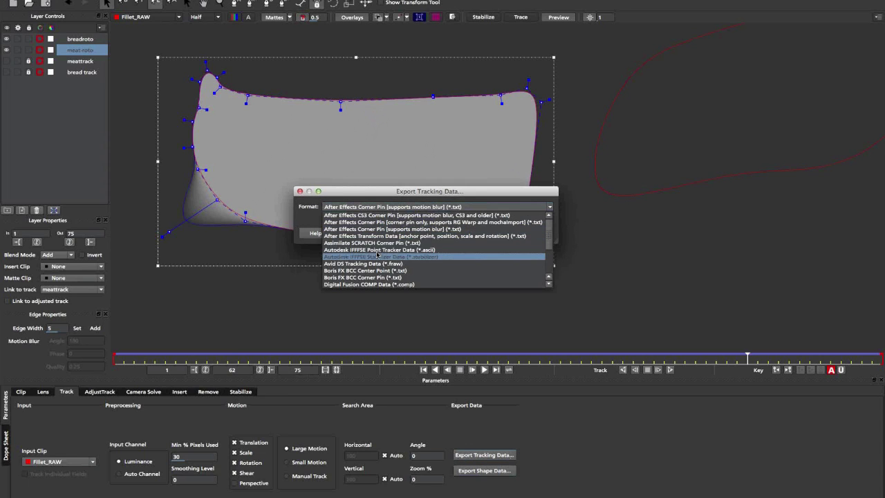
click(377, 253)
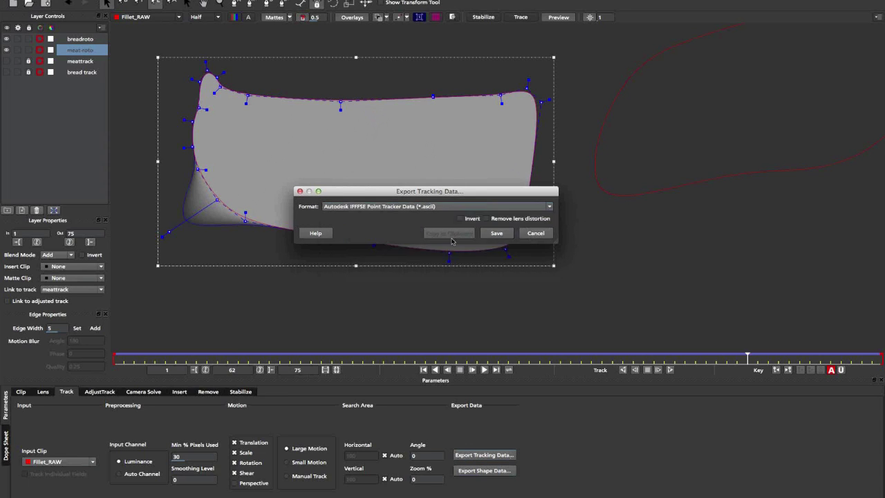
Step: Save the point tracker data to the Desktop as meat_asc
click(498, 233)
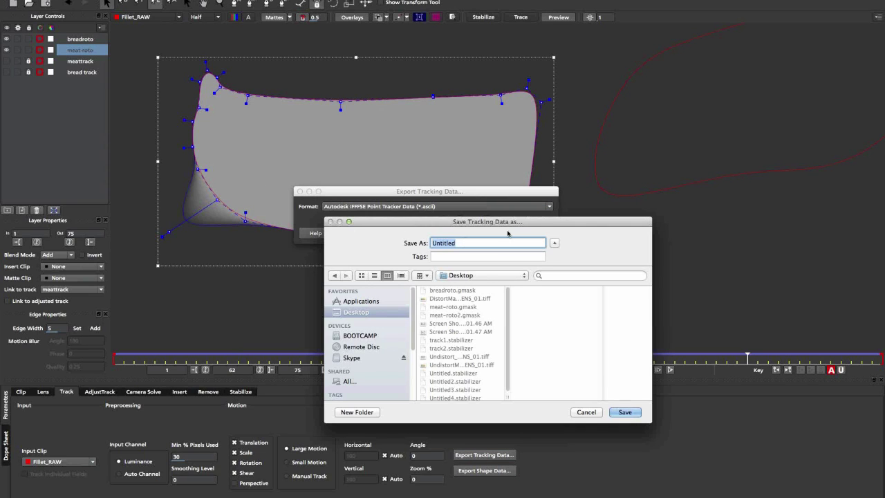
text(meat)
text(_asc)
key(Return)
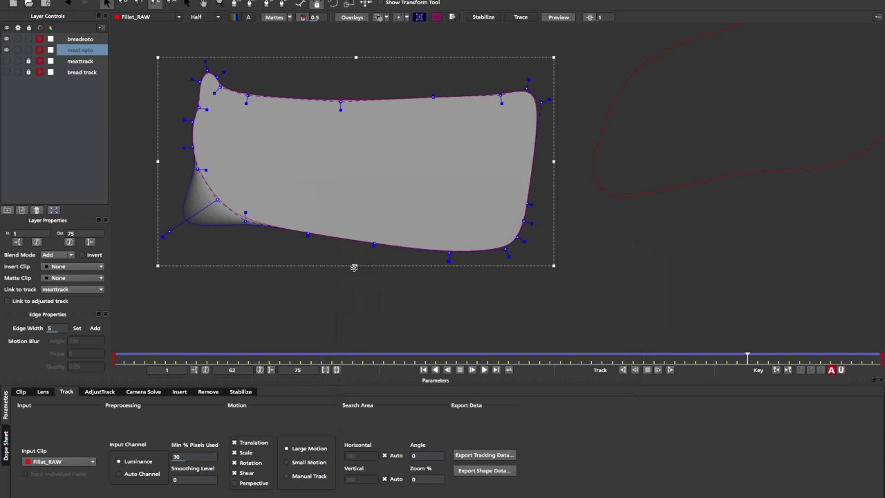
Step: Switch back to Autodesk Smoke and spread the source clip and gmask7 apart in the schematic
key(super+Tab)
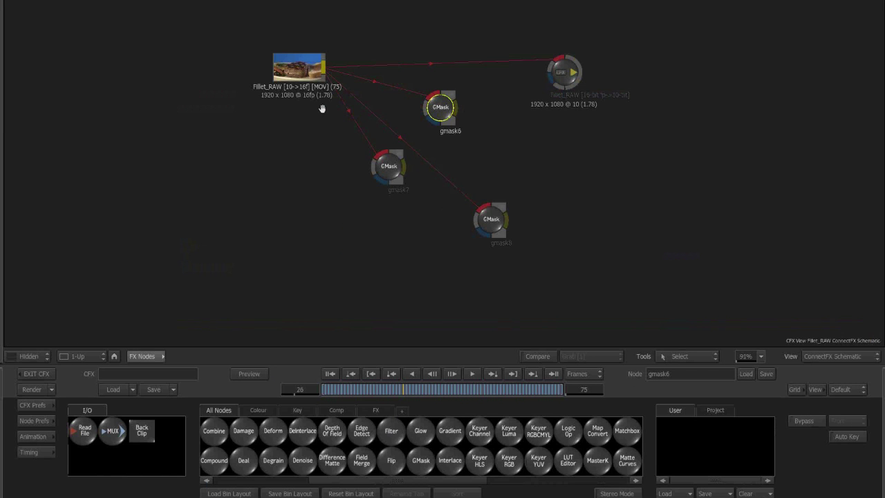
drag(323, 108, 318, 170)
drag(304, 84, 227, 114)
drag(477, 166, 477, 132)
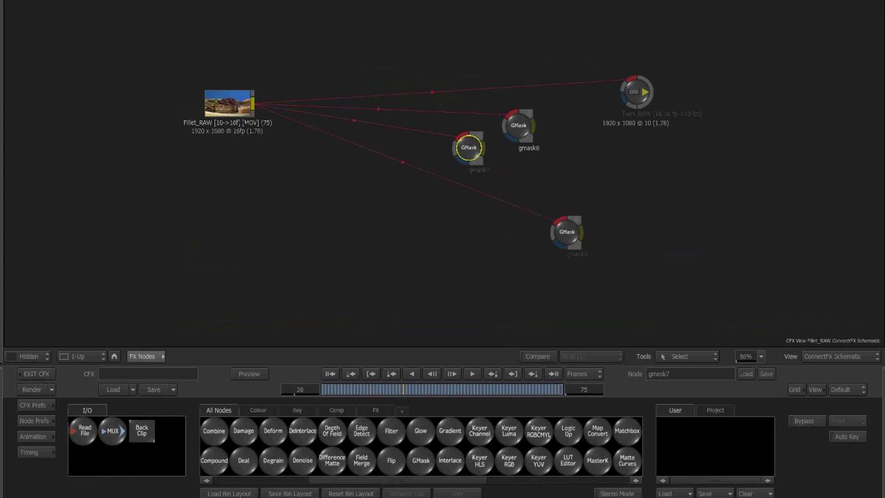
Step: Add a new GMask node to the schematic, fed by the Fillet_RAW clip
click(420, 460)
click(280, 135)
drag(280, 136, 349, 211)
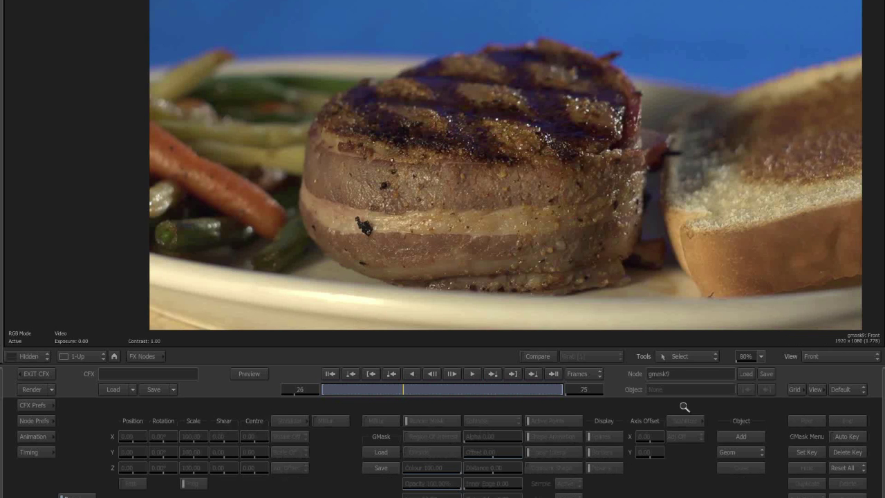
Step: Draw a closed geom mask around the bacon-wrapped side of the meat in the new GMask node
drag(684, 406, 726, 424)
click(742, 436)
click(318, 161)
click(512, 161)
click(668, 147)
click(676, 308)
click(440, 330)
click(299, 297)
click(241, 223)
click(254, 156)
click(276, 151)
click(318, 160)
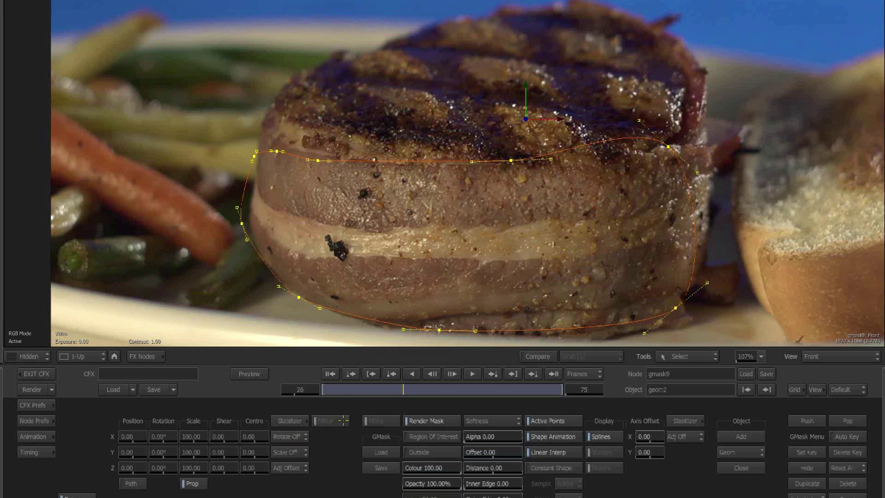
Step: Open the Stabilizer for the new mask's axis and browse the tracking files on the Desktop that it can load
key(Escape)
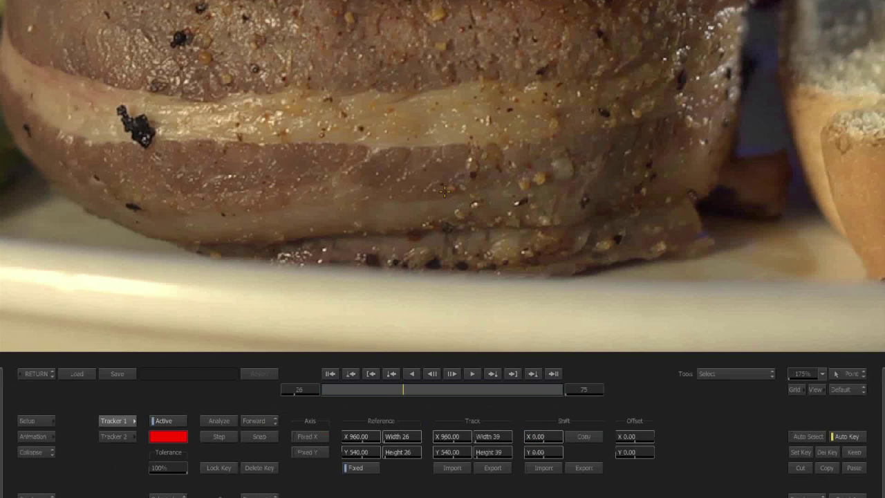
click(76, 372)
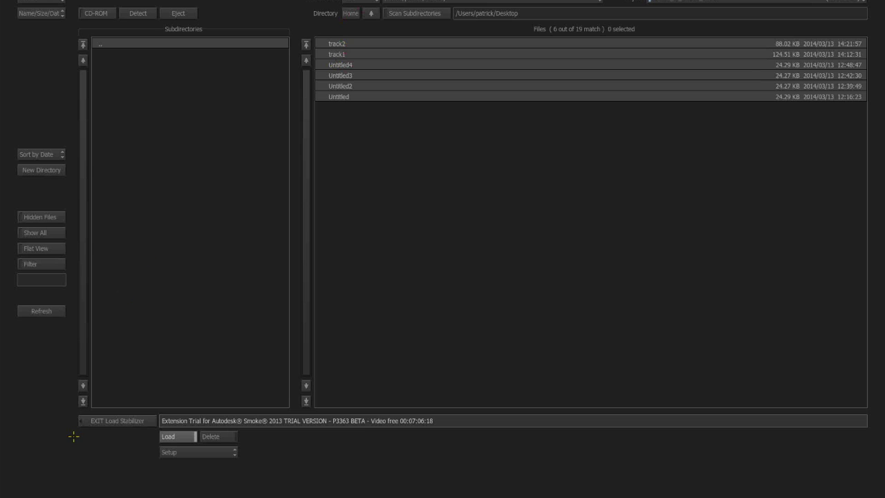
click(105, 422)
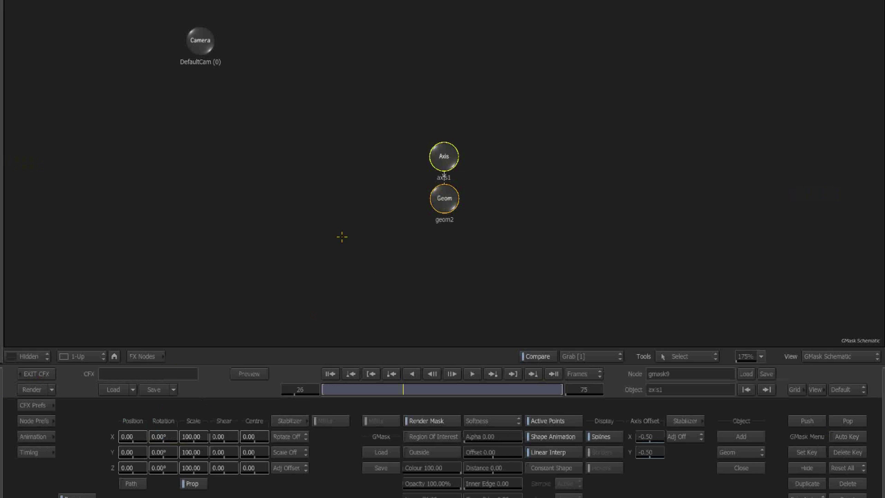
key(grave)
drag(392, 253, 509, 226)
drag(465, 149, 473, 166)
key(super+Tab)
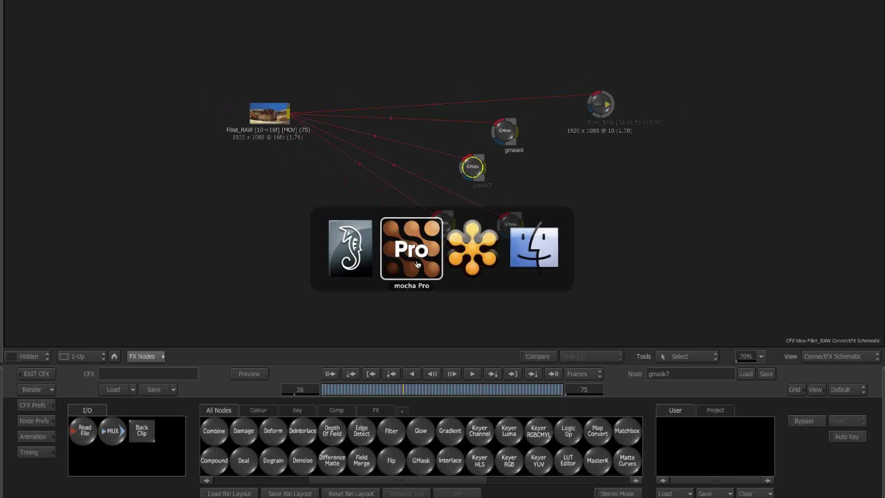
click(417, 261)
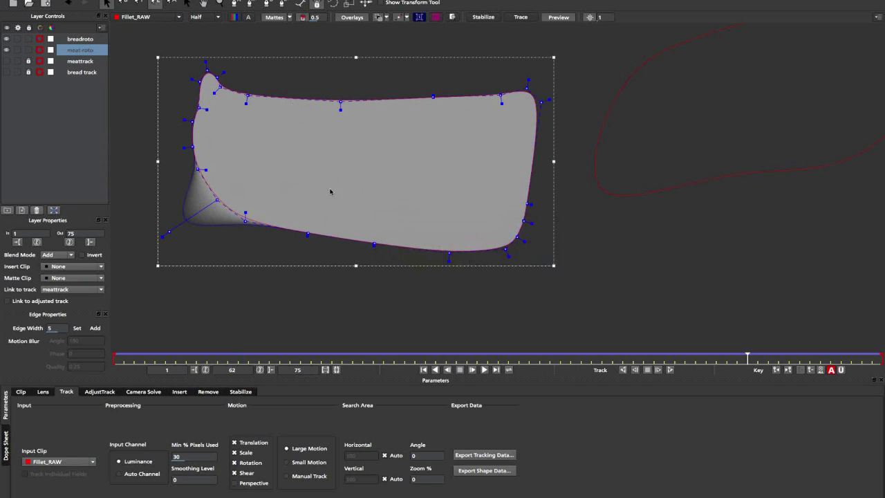
key(super+Tab)
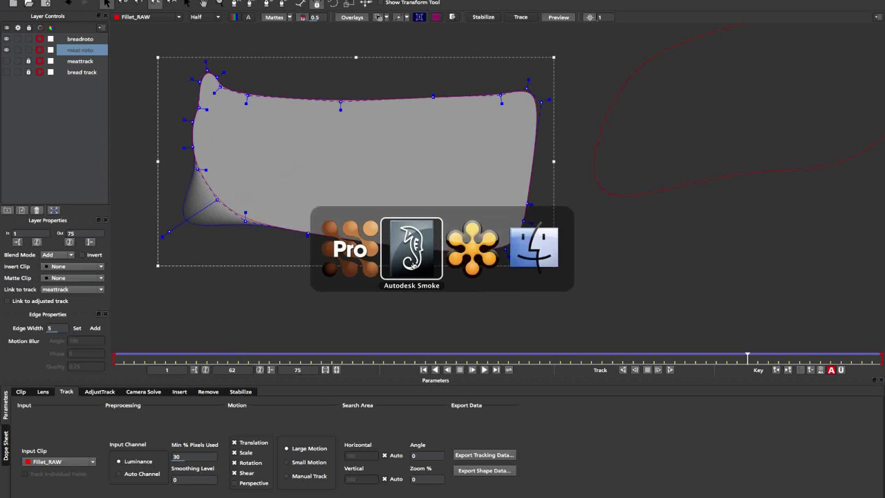
click(398, 260)
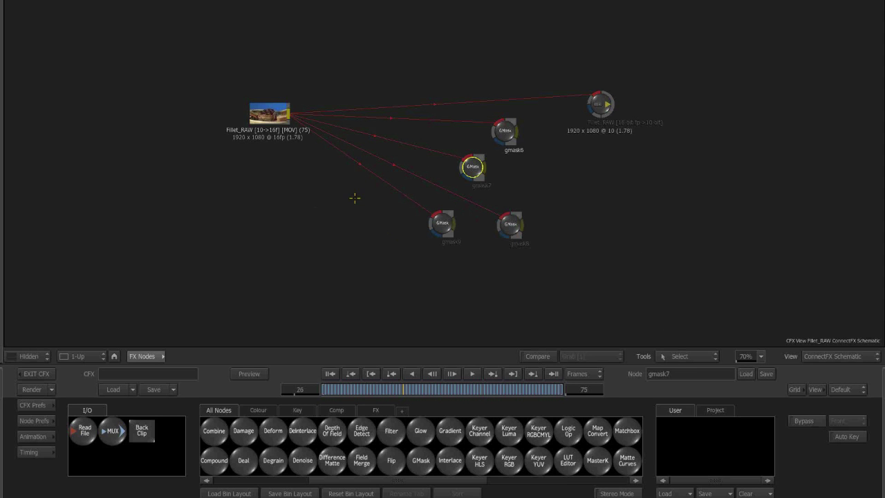
drag(338, 288, 305, 249)
drag(402, 267, 394, 225)
Step: Compare the masks held in gmask6 and gmask7 while scrubbing through the clip
click(493, 45)
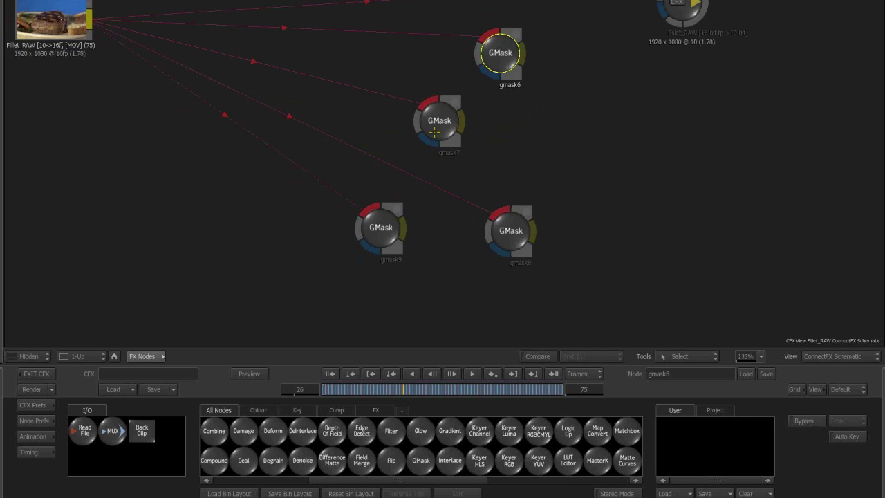
key(F1)
drag(352, 393, 420, 382)
key(Escape)
click(439, 118)
key(F1)
key(Escape)
Step: Delete the gmask9, gmask8 and gmask6 nodes, keeping only gmask7 with the original meat mask
key(d)
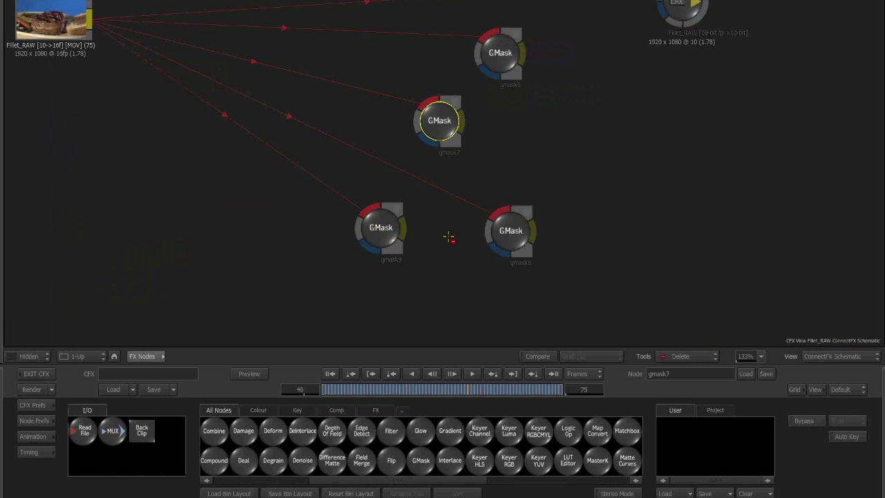
click(381, 229)
click(501, 227)
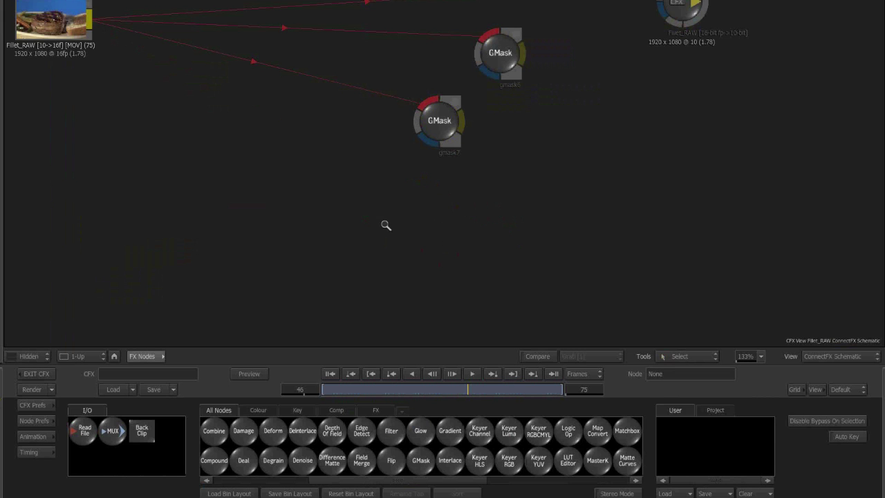
drag(422, 221, 436, 171)
drag(502, 55, 571, 344)
scroll(438, 132, down, 2)
Step: Move gmask7 closer to the source clip and add a second GMask node fed by Fillet_RAW
drag(434, 127, 335, 140)
key(F1)
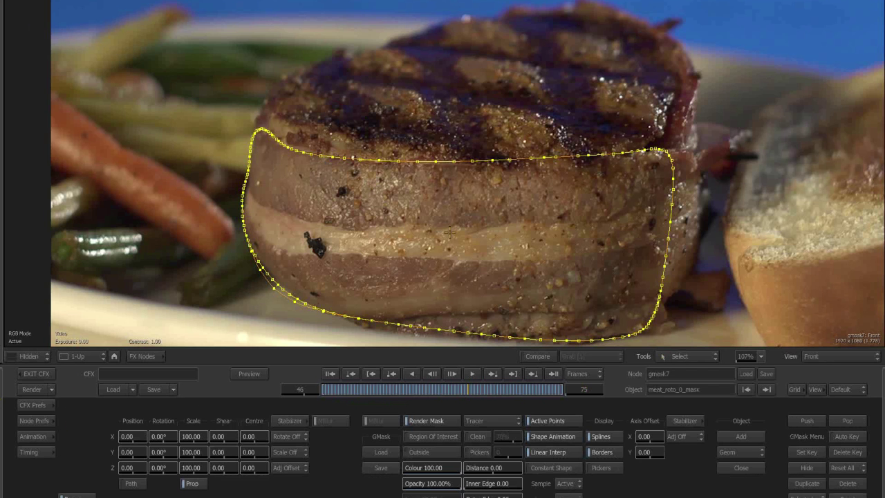
click(146, 357)
click(256, 411)
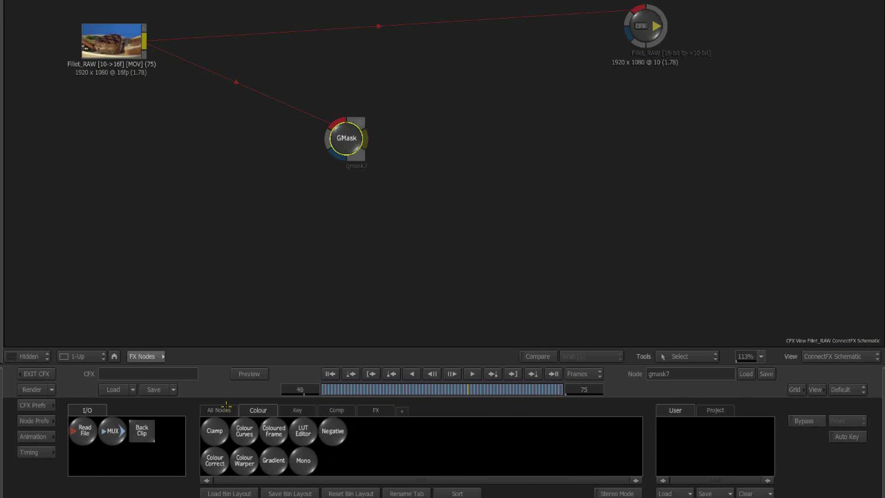
click(224, 408)
click(420, 460)
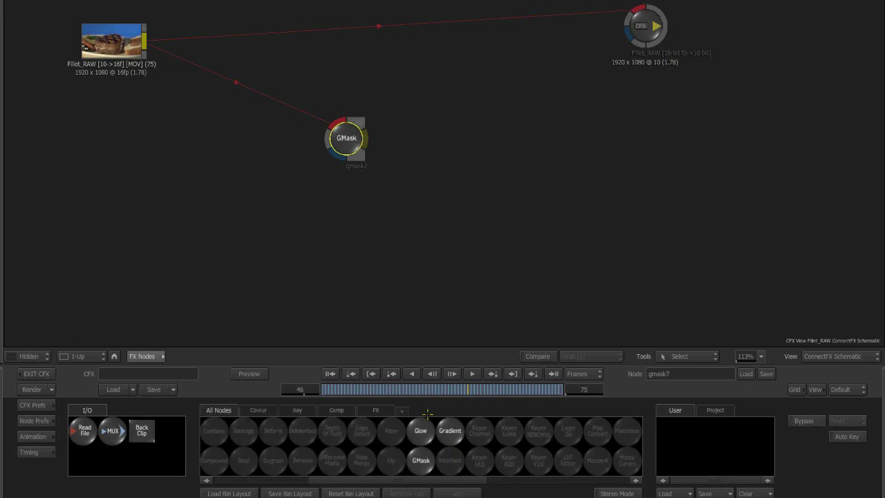
click(435, 100)
drag(441, 107, 500, 99)
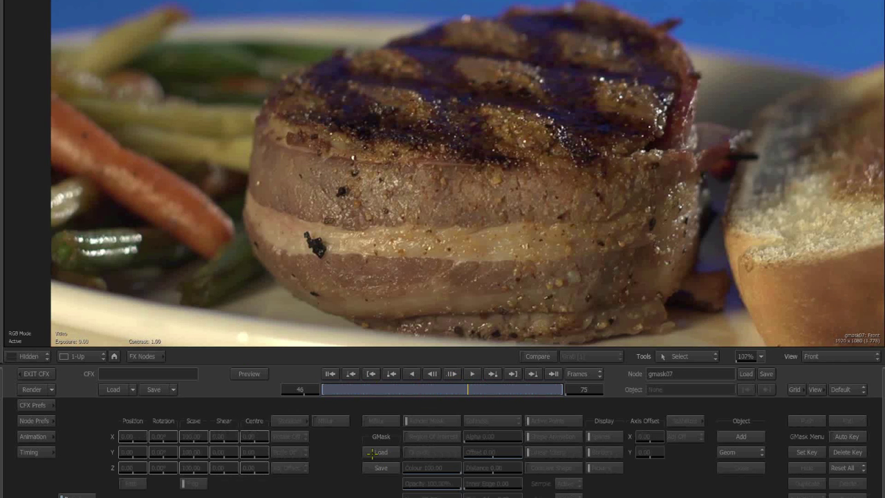
Step: Load breadroto.gmask into the new GMask node and scrub the clip to check it
click(374, 452)
click(346, 65)
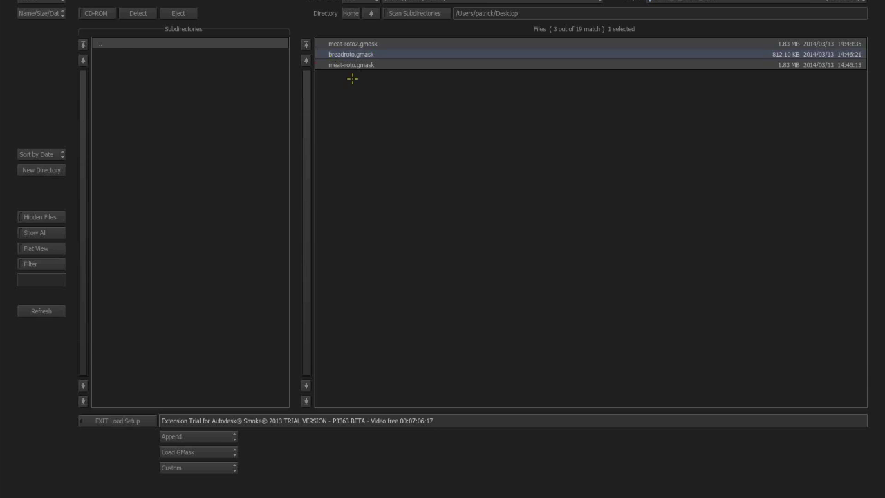
drag(594, 226, 511, 239)
drag(329, 392, 567, 371)
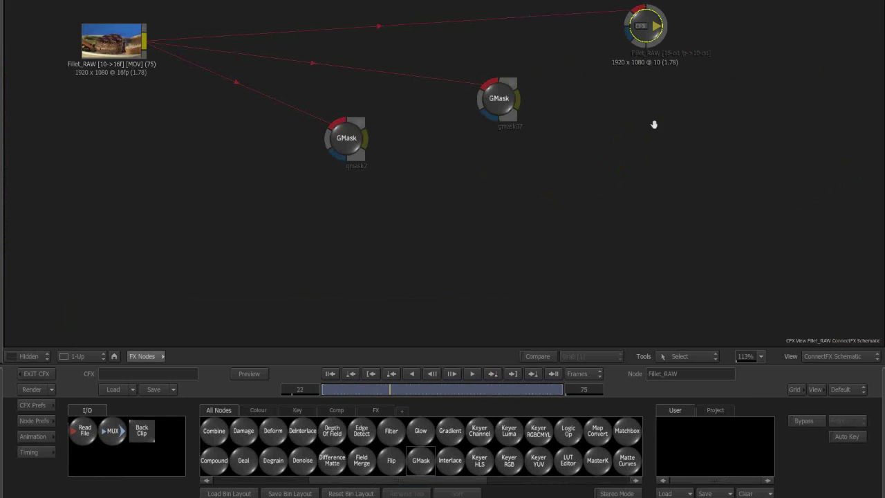
Step: Insert a MUX node directly after the Fillet_RAW clip so it feeds both GMask nodes and the output
drag(619, 106, 490, 192)
drag(404, 157, 411, 154)
drag(294, 108, 285, 85)
click(114, 431)
click(278, 209)
drag(395, 133, 166, 214)
click(113, 431)
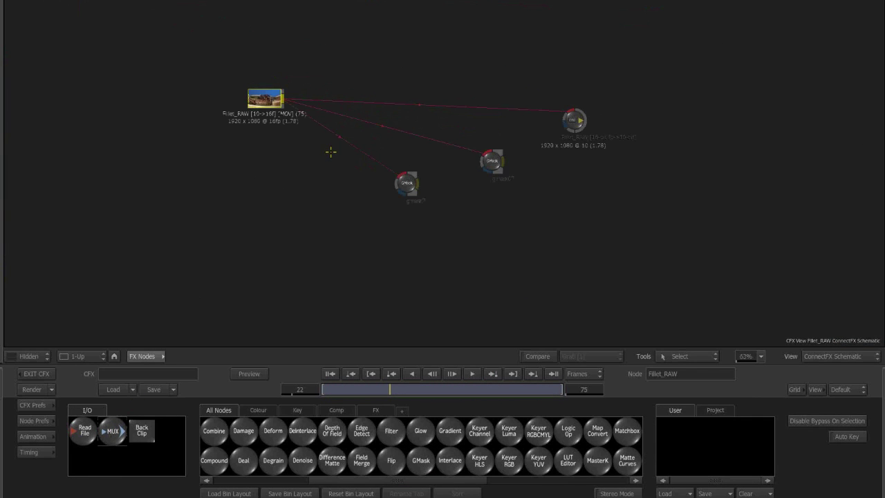
click(333, 87)
drag(332, 86, 302, 107)
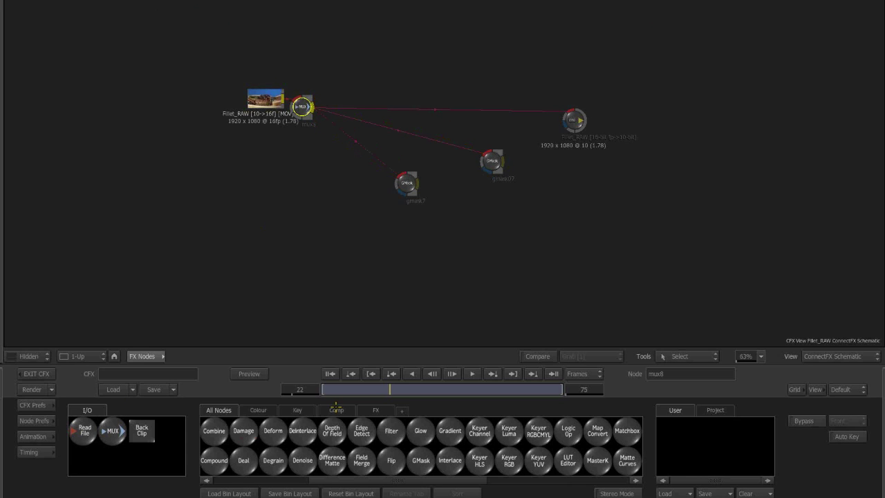
Step: Chain two Colour Correct nodes between the MUX and the output, matted by gmask7 and gmask07, and set the second as context
click(258, 410)
drag(215, 460, 433, 95)
drag(503, 88, 520, 106)
right_click(516, 90)
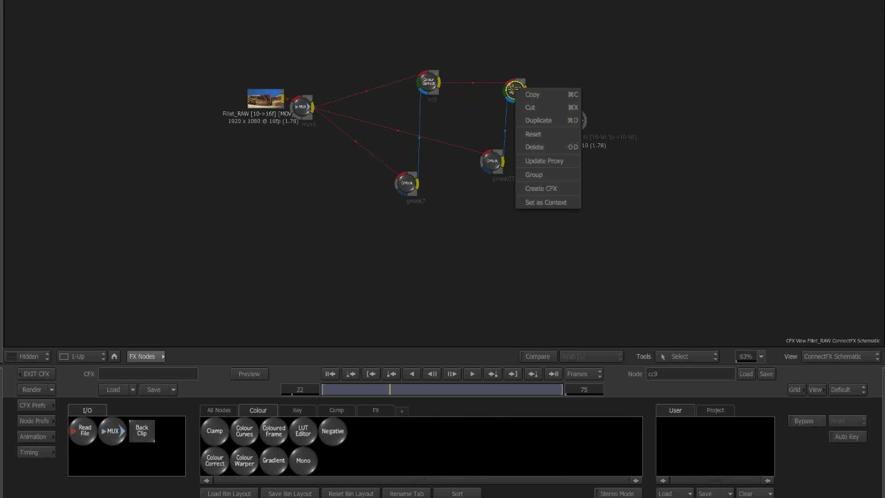
click(534, 202)
Step: Set the saturation of the first Colour Correct node to 150 while viewing the context result
click(429, 82)
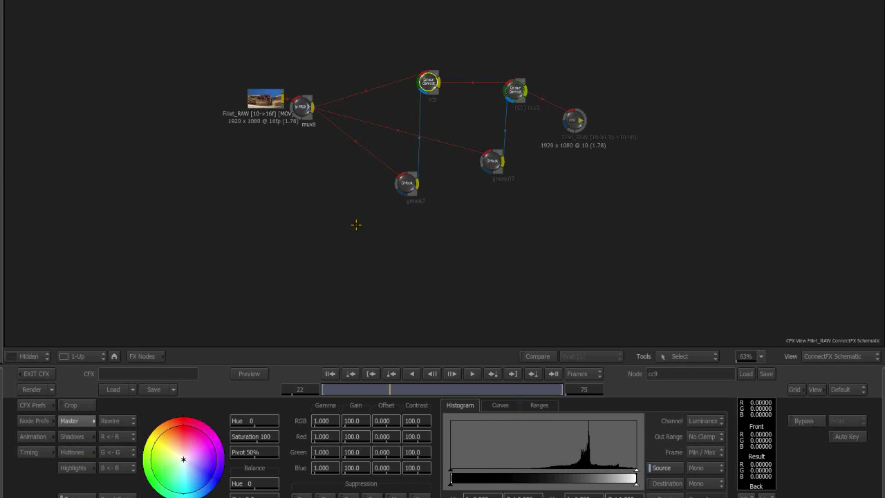
key(1)
drag(408, 220, 639, 216)
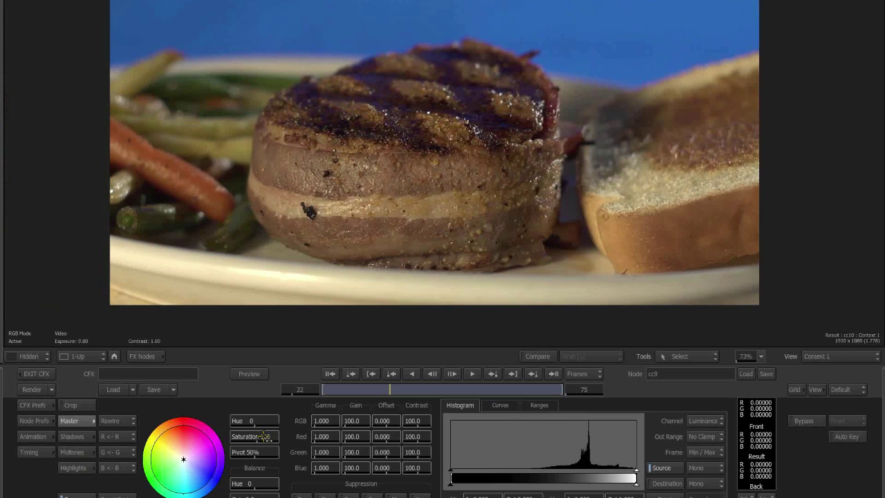
click(264, 437)
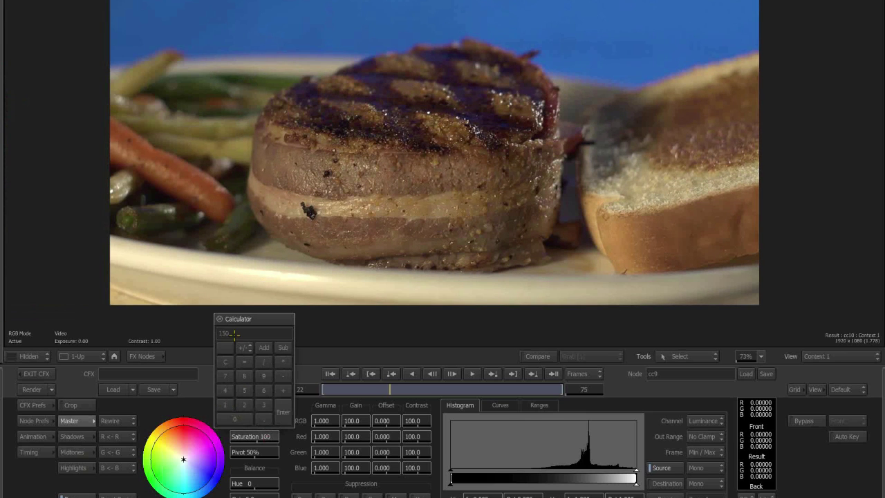
key(Return)
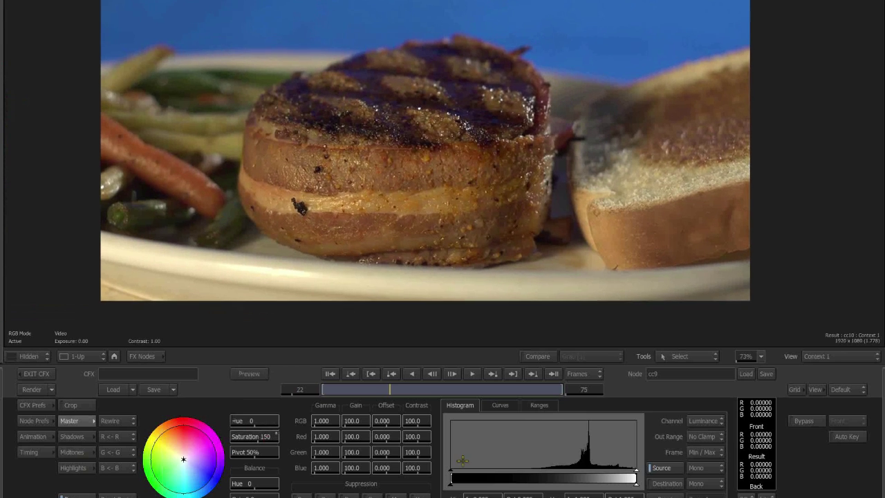
Step: Check the meat colour correction and inspect the bread mask in gmask07 over the image
mouse_move(2, 405)
drag(405, 262, 380, 268)
drag(419, 205, 450, 201)
click(343, 193)
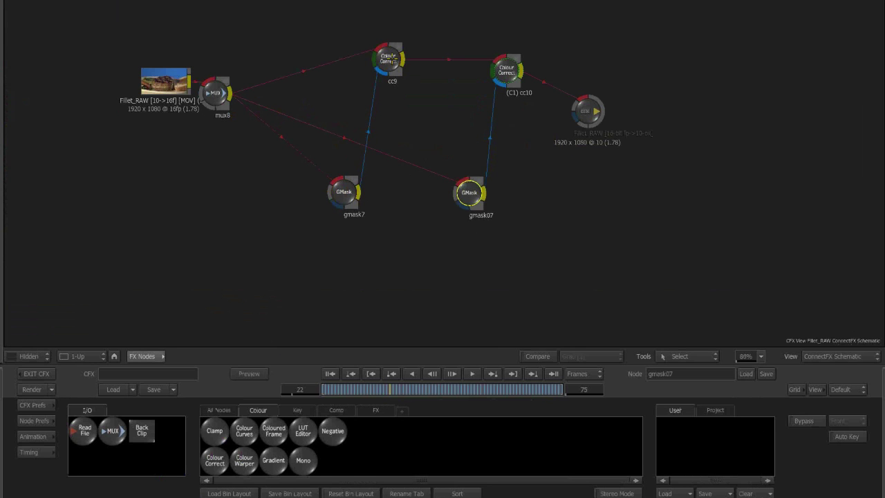
key(Tab)
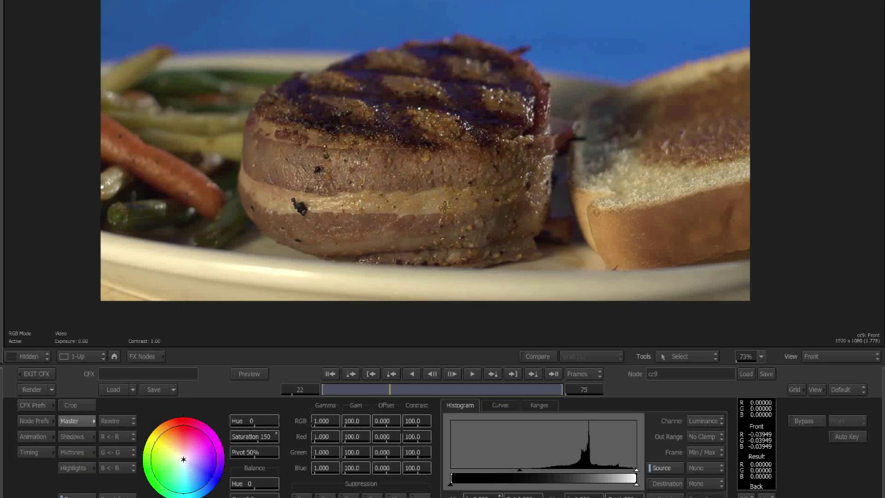
key(Tab)
click(469, 193)
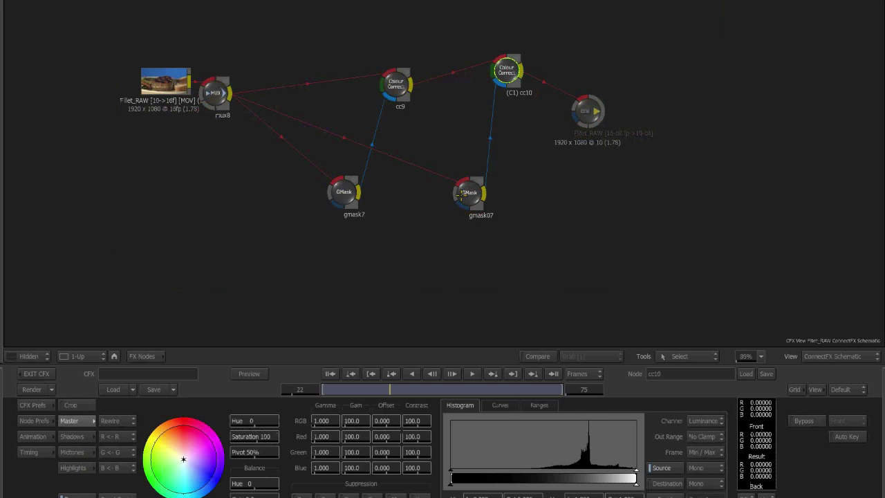
key(Tab)
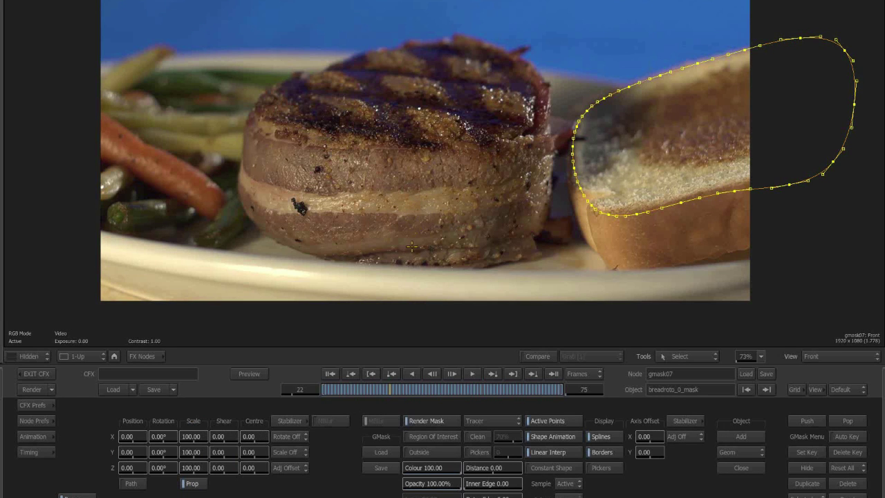
key(super+Tab)
mouse_move(1, 397)
key(super+Tab)
key(super+Tab)
key(super+Tab)
key(shift+super+Tab)
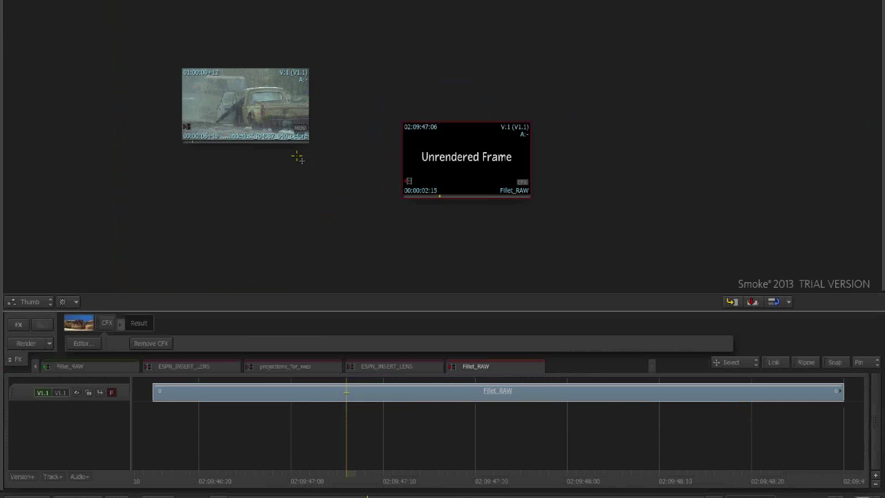
Step: Rearrange the clips in the media area and open the L256_Wanderlust_RM087_040_before clip in the player
drag(243, 115, 297, 158)
drag(457, 159, 576, 164)
drag(318, 151, 410, 126)
right_click(365, 109)
click(173, 166)
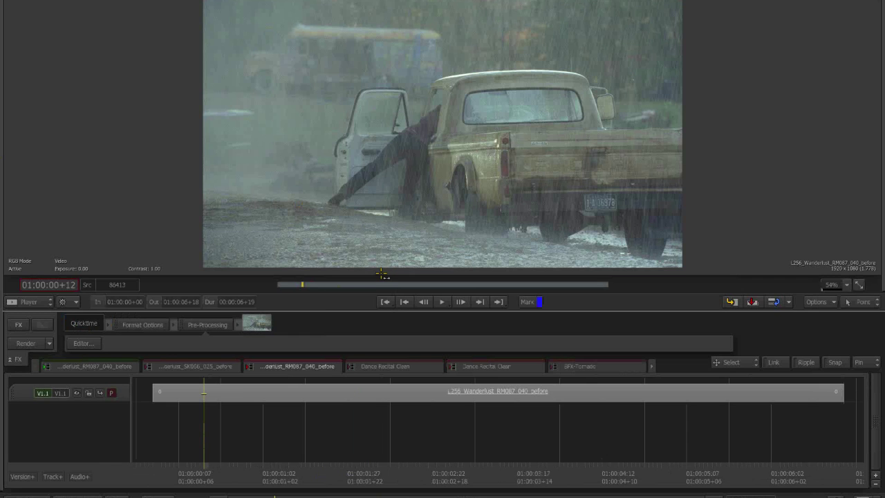
Step: Scrub through the Wanderlust clip and trim the black frames off its end so it ends at 01:00:06+13
drag(317, 261, 284, 253)
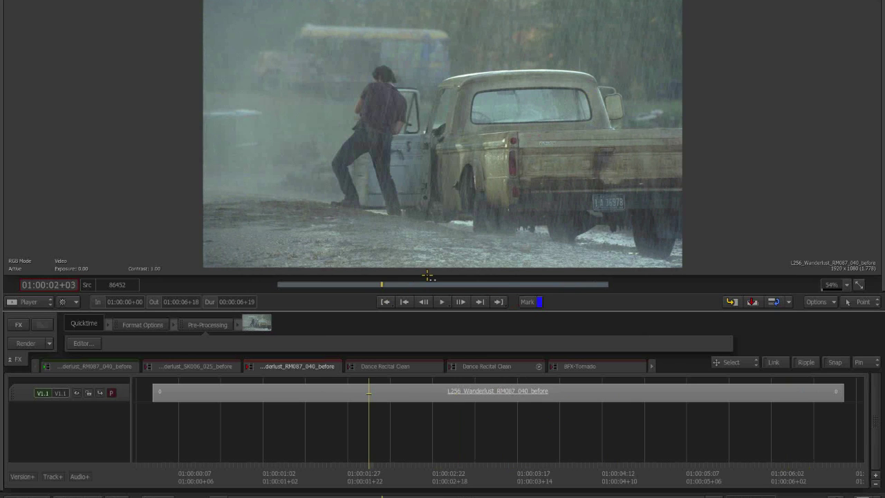
drag(428, 282, 607, 282)
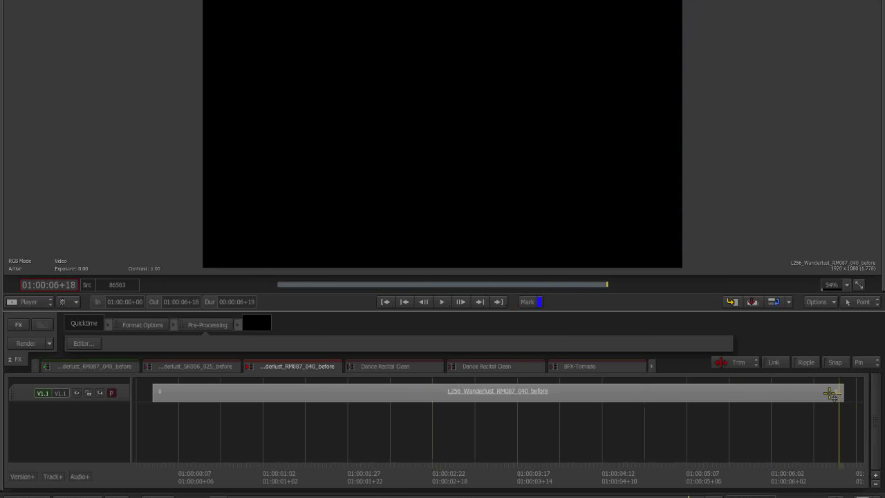
drag(842, 396, 806, 397)
drag(668, 474, 432, 468)
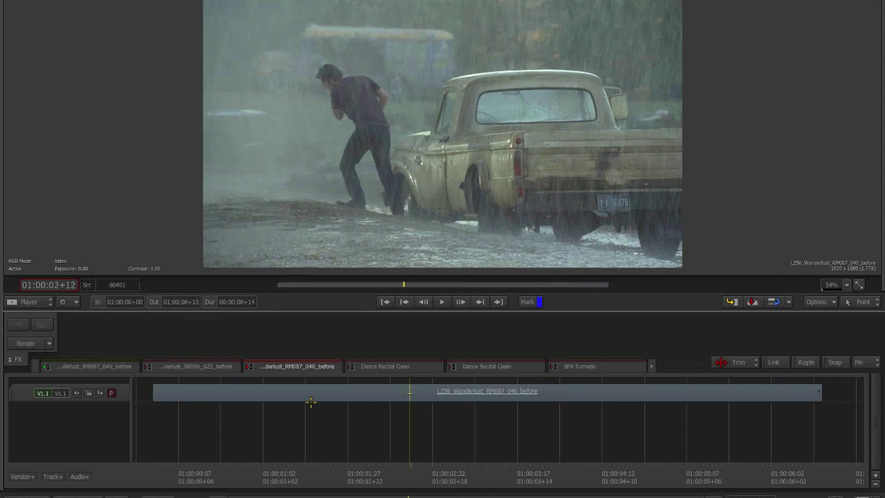
Step: Create a ConnectFX on the Wanderlust clip, open its schematic and move the clip node away from the output
click(308, 396)
click(19, 324)
click(86, 334)
drag(364, 212, 529, 214)
drag(217, 139, 116, 125)
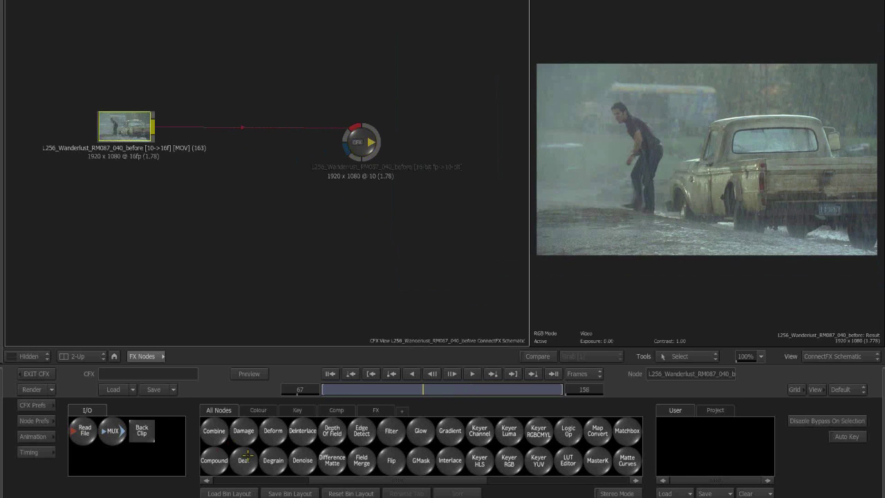
Step: Add a 2D Transform node fed by the Wanderlust clip and enter its stabilizer
text(2d)
drag(215, 452, 241, 208)
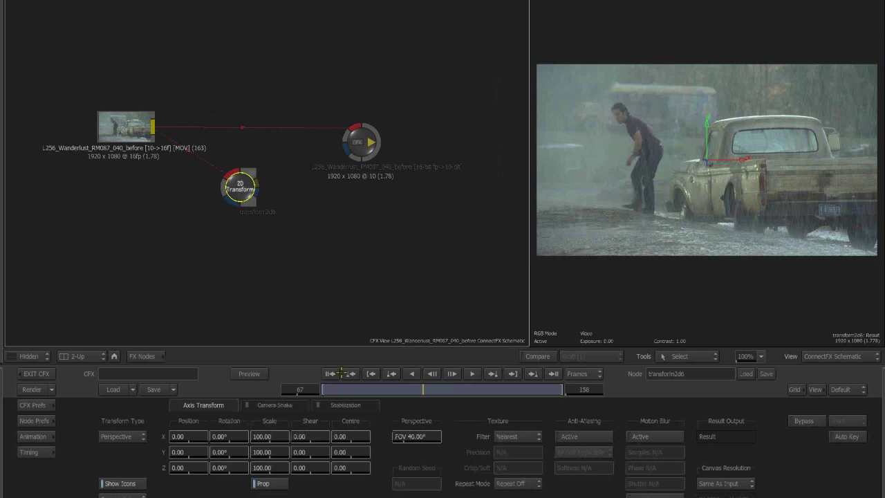
click(338, 405)
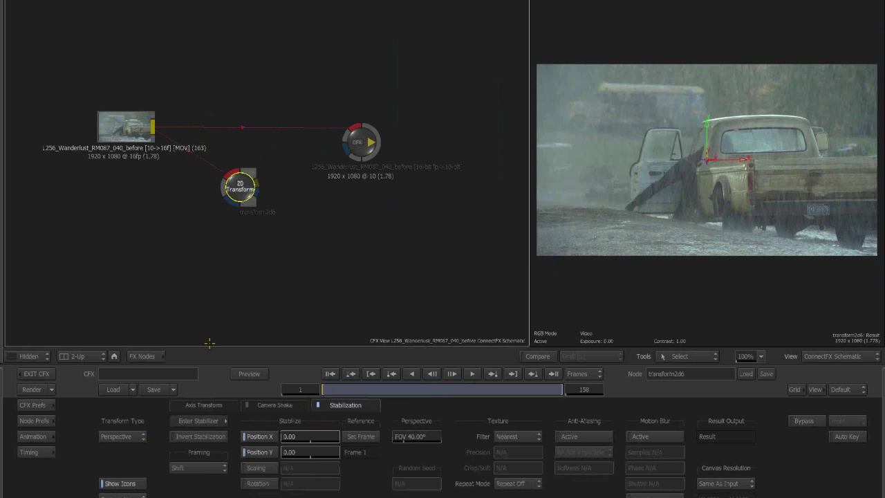
click(198, 420)
Step: Track the truck's upper tail light through the shot with Tracker 1, leaving Tracker 2 inactive, and play the stabilized result
drag(541, 177, 345, 82)
drag(163, 50, 356, 73)
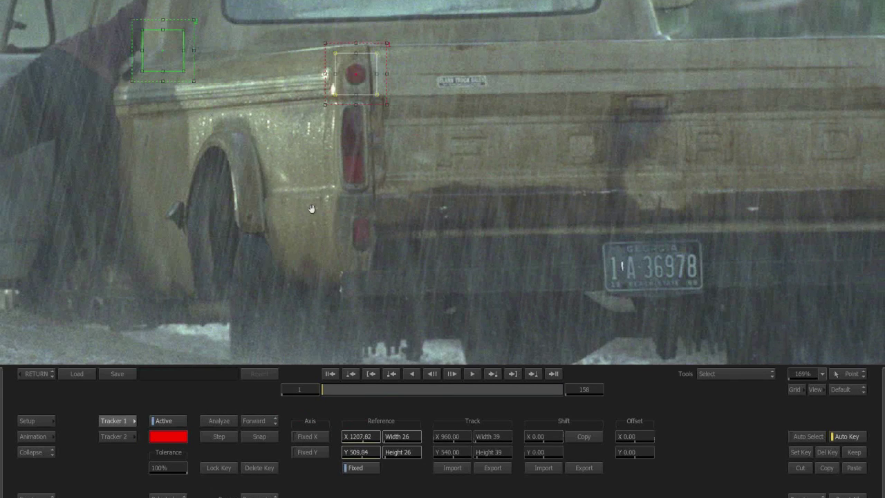
scroll(312, 209, down, 2)
click(114, 436)
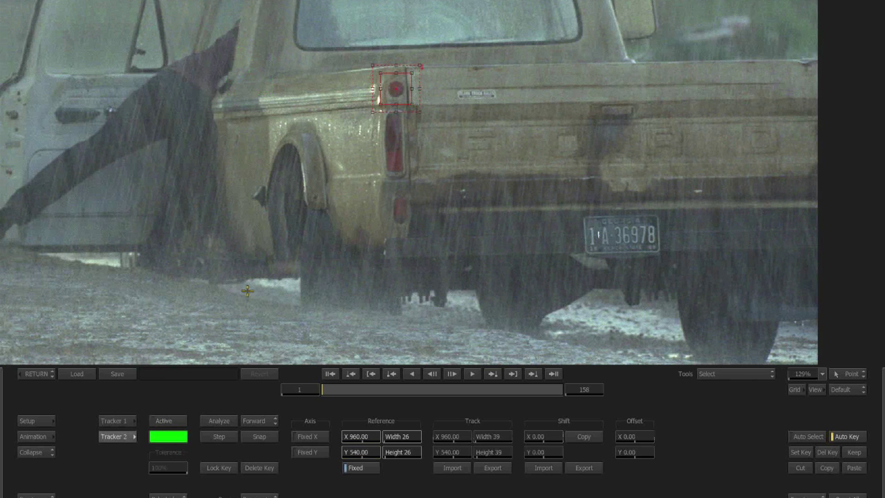
scroll(314, 227, down, 1)
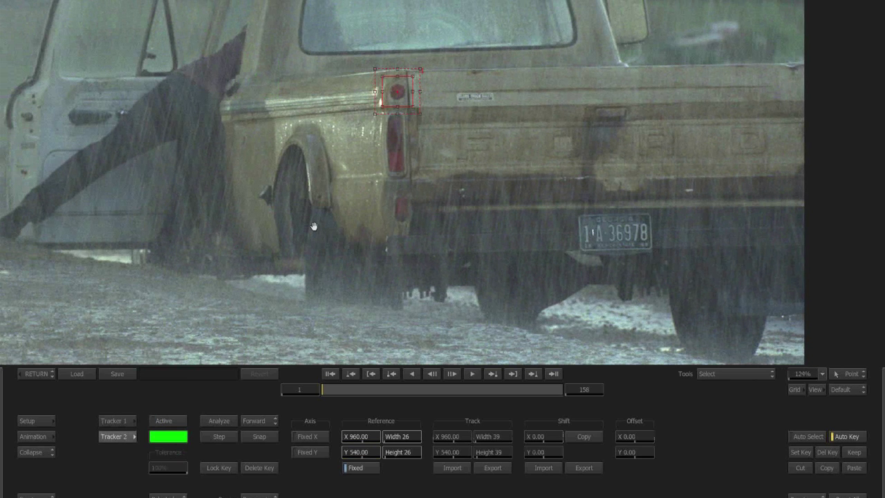
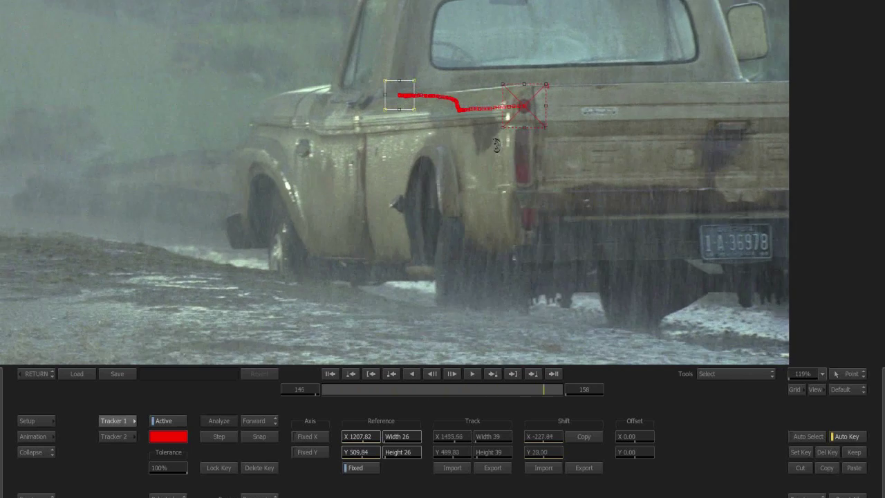
key(F4)
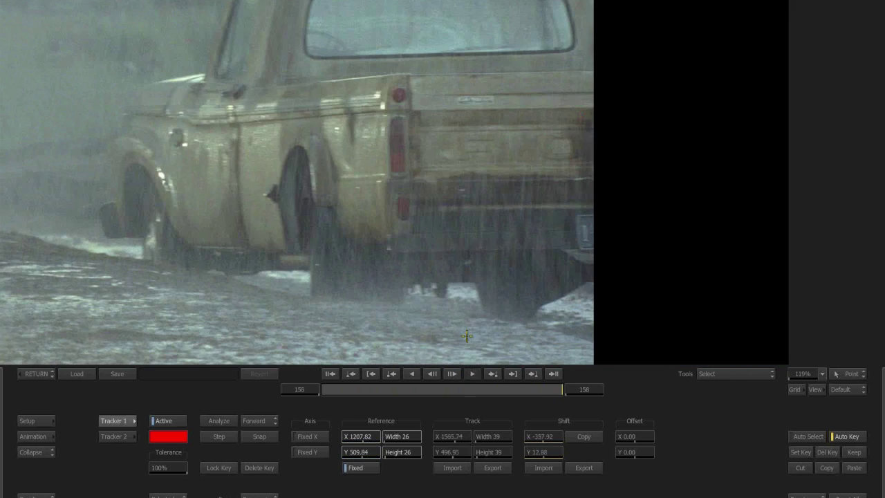
click(473, 373)
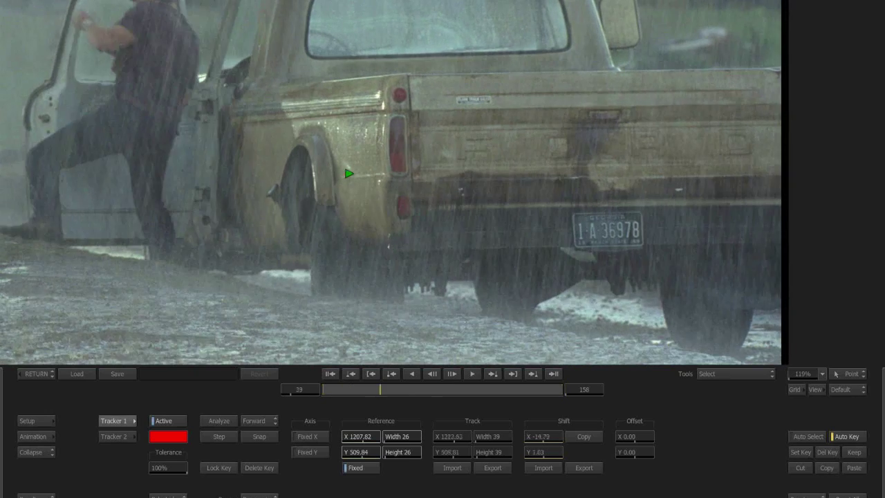
Step: Return to the schematic, average the 2D Transform's stabilization position curves and scrub to frame 136
click(32, 437)
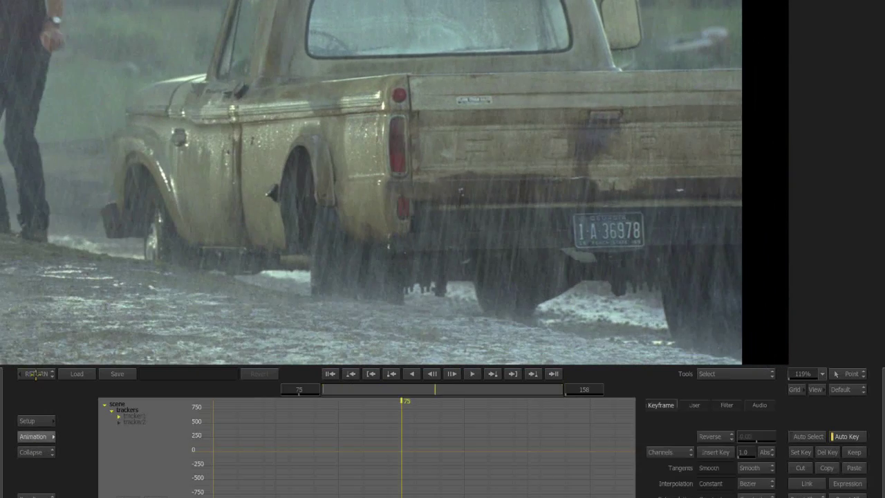
click(37, 374)
click(32, 437)
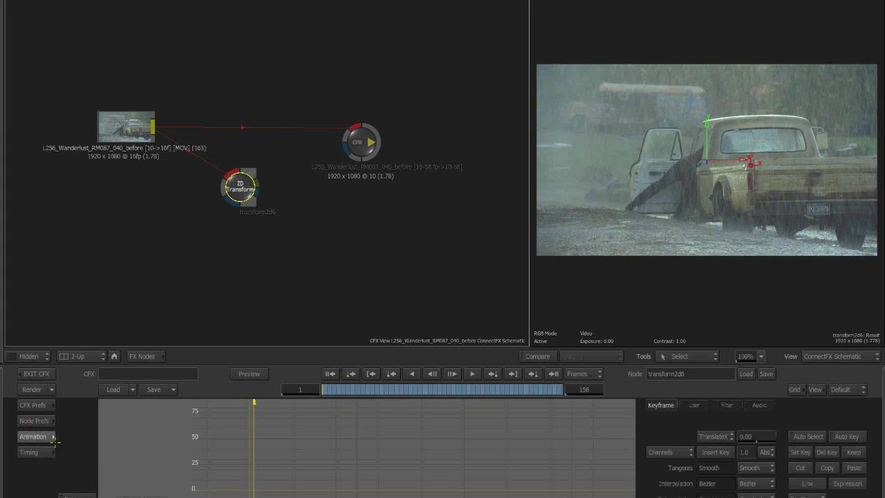
click(723, 435)
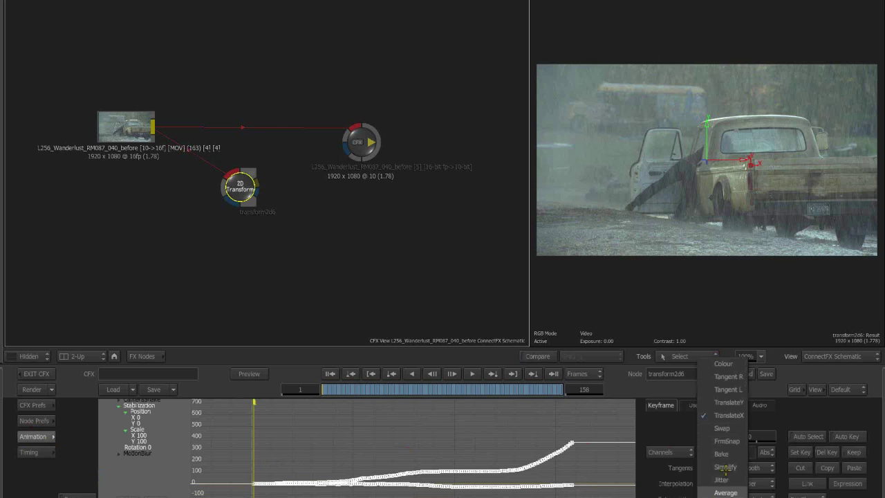
click(725, 492)
drag(323, 389, 528, 389)
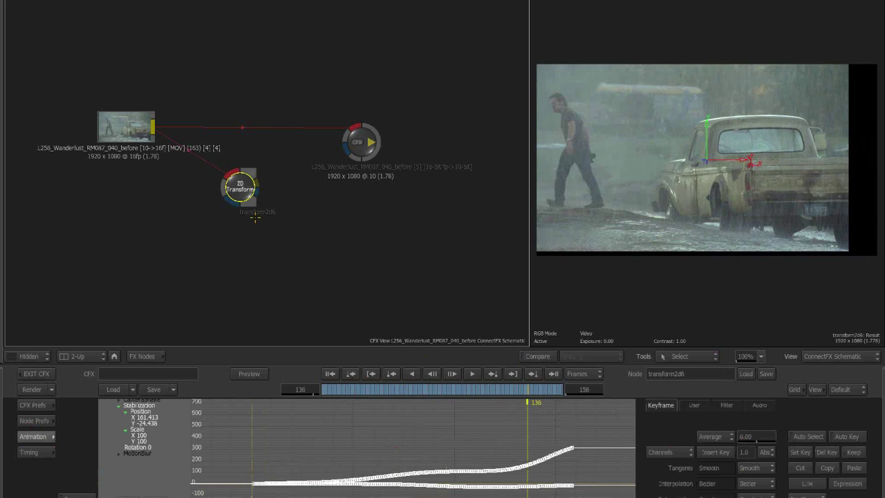
Step: Leave ConnectFX, switch to mocha Pro and close the Fillet_RAW project without saving
drag(255, 216, 344, 495)
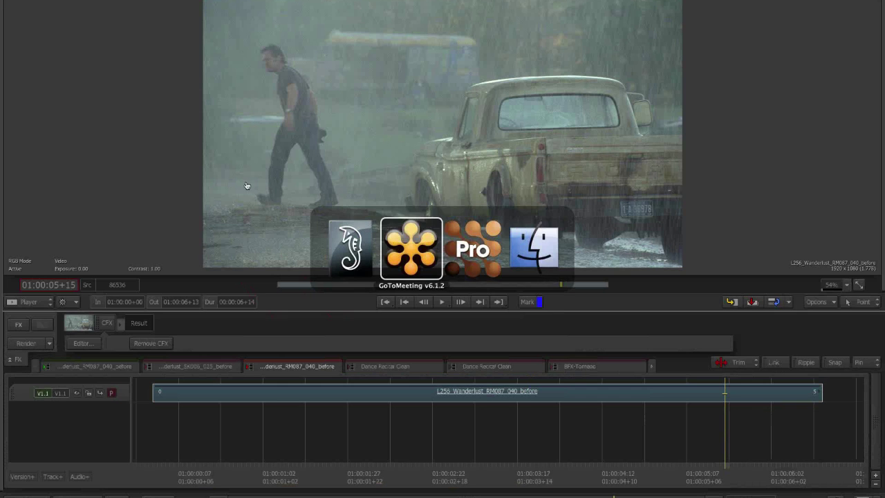
key(super+Tab)
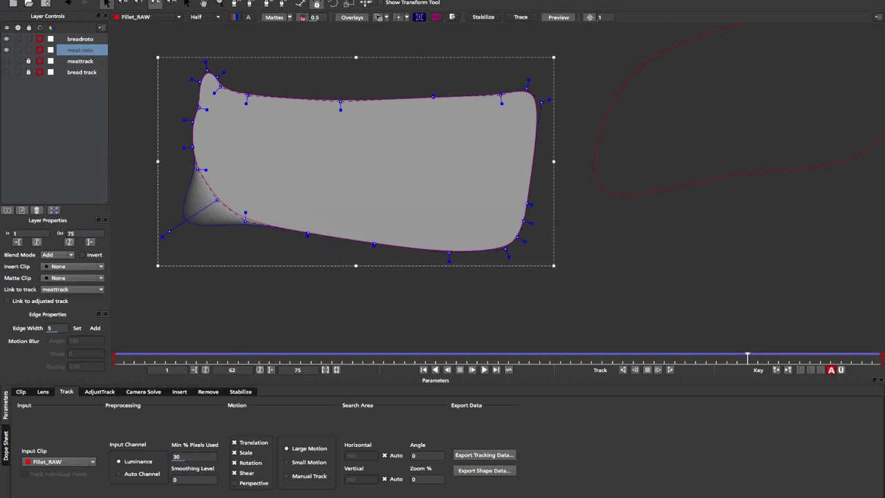
click(96, 47)
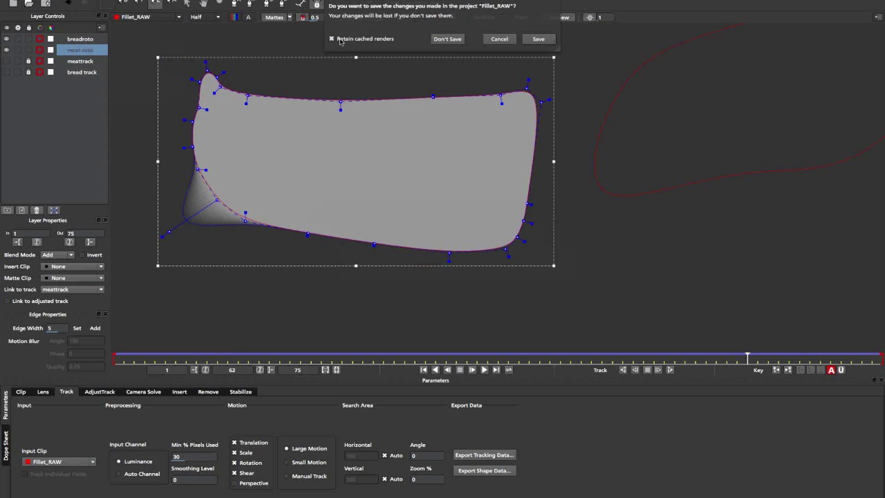
click(448, 38)
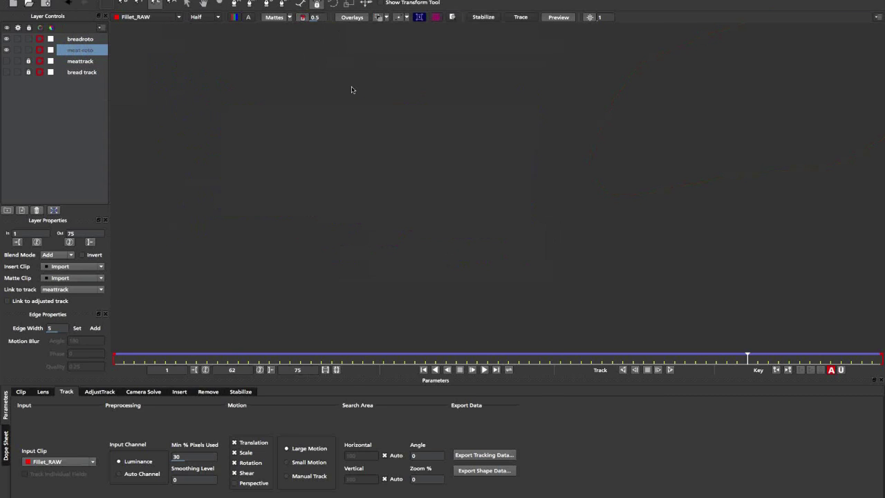
Step: Create a new project from L256_Wanderlust_RM087_040_before.mov in the A Planar Tracking folder, with frame range 0 to 162 at 23.976 fps
key(super+n)
click(520, 171)
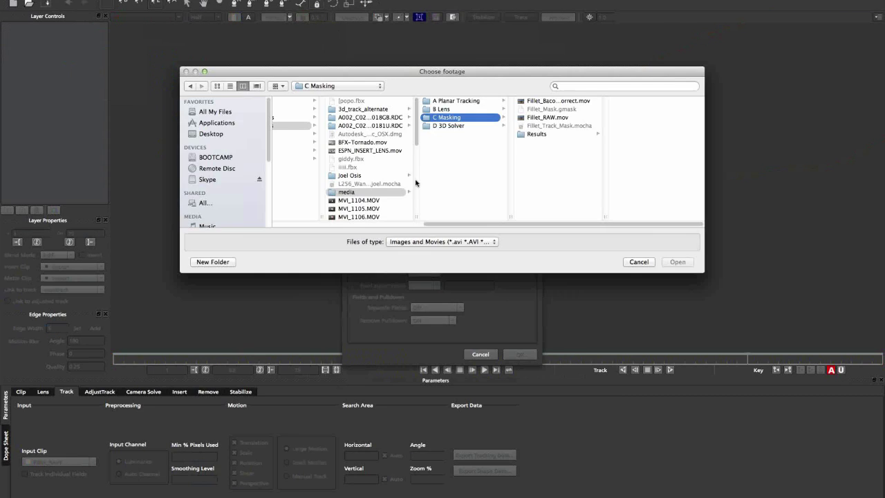
click(465, 110)
click(483, 101)
click(545, 160)
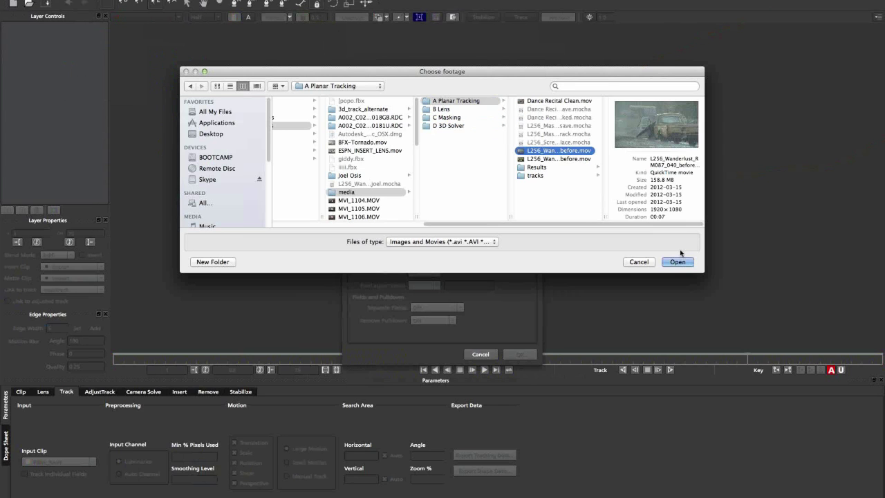
click(677, 262)
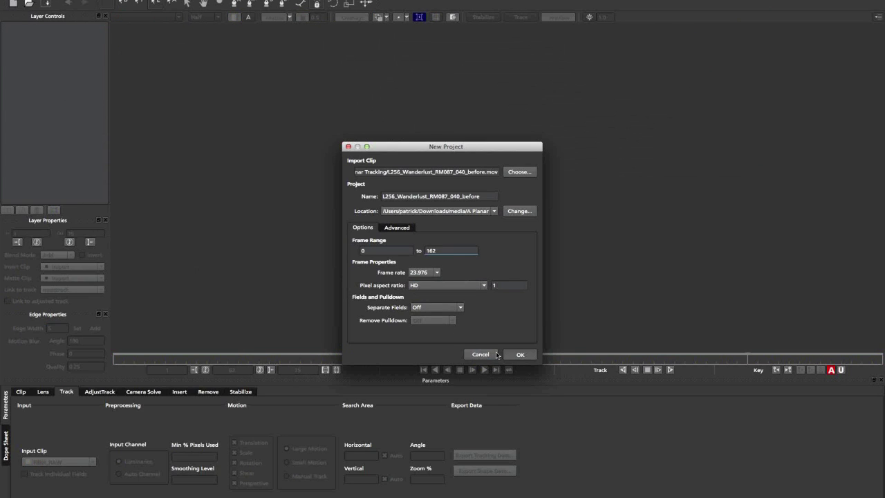
click(520, 354)
click(473, 275)
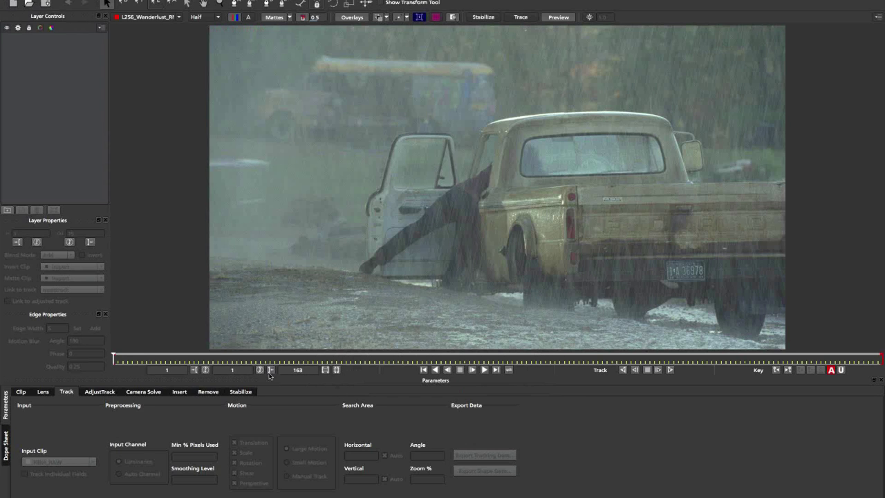
Step: Draw an X-spline on frame 16 around the truck's cab, tailgate and right bed edge, then adjust its roof points
drag(274, 358, 529, 348)
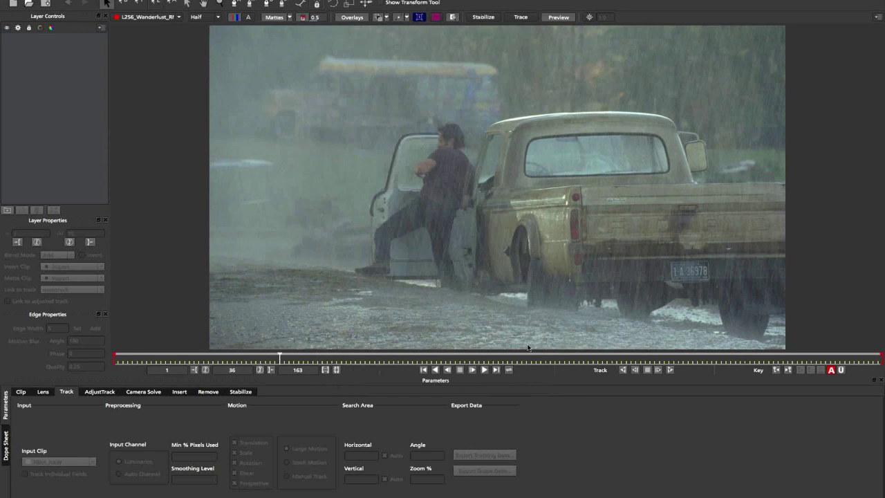
drag(359, 373, 184, 329)
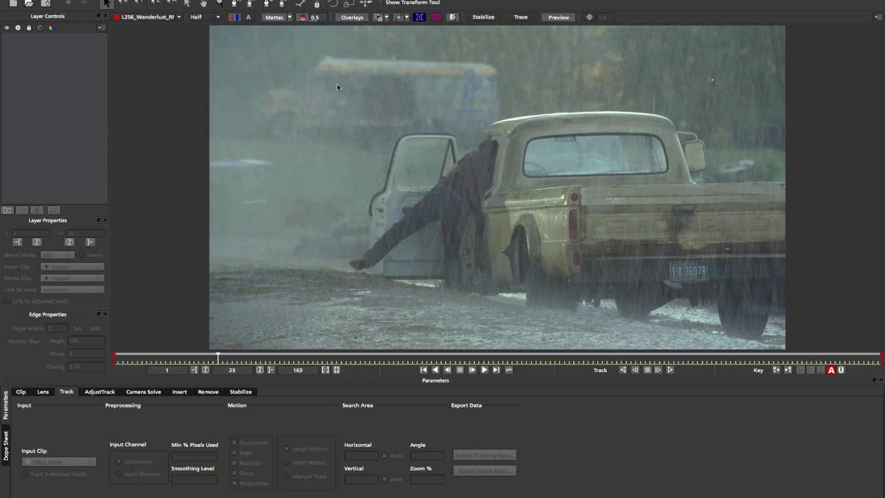
click(236, 3)
click(581, 111)
click(590, 101)
click(685, 111)
click(711, 176)
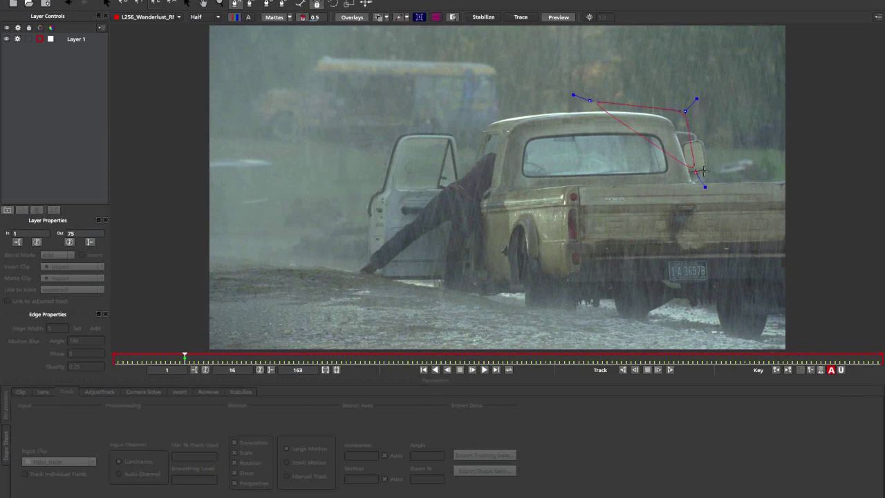
click(796, 180)
click(783, 265)
click(697, 264)
click(574, 277)
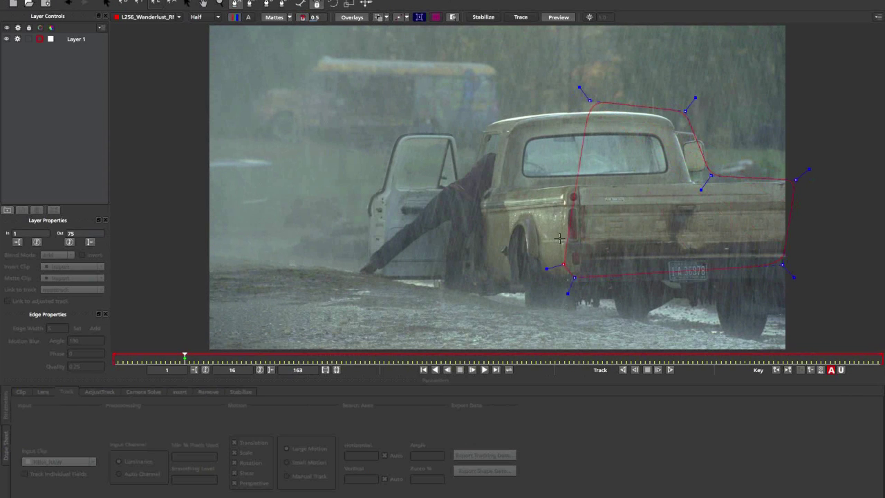
click(575, 189)
click(495, 191)
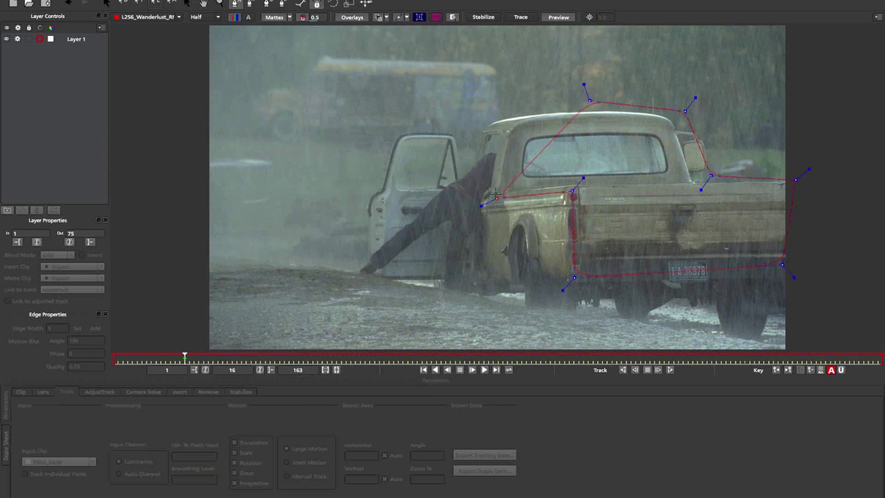
click(507, 131)
right_click(518, 117)
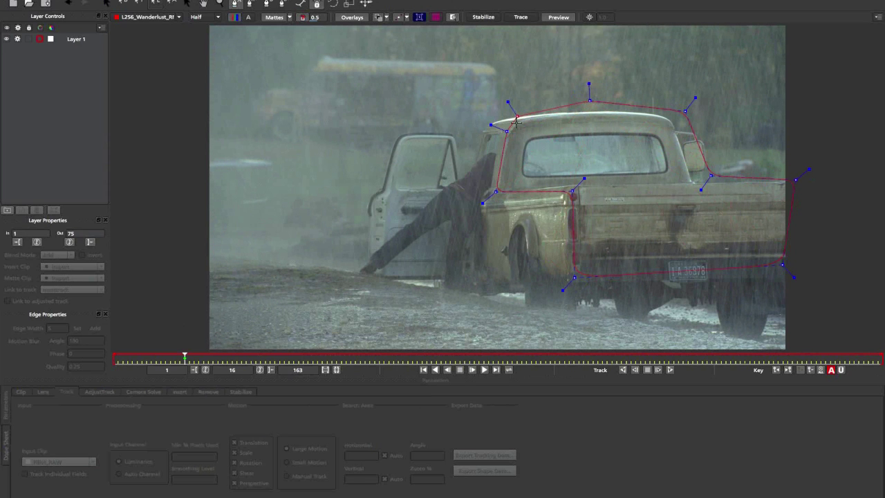
drag(589, 101, 581, 104)
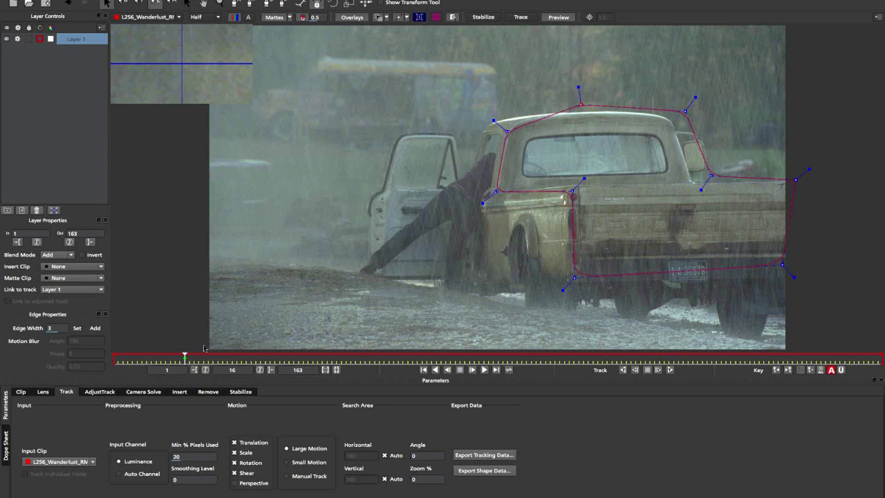
Step: Set the minimum pixels used to 70 percent and track the truck layer forward from frame 1 to frame 20, leaving perspective off
drag(185, 357, 114, 357)
click(235, 483)
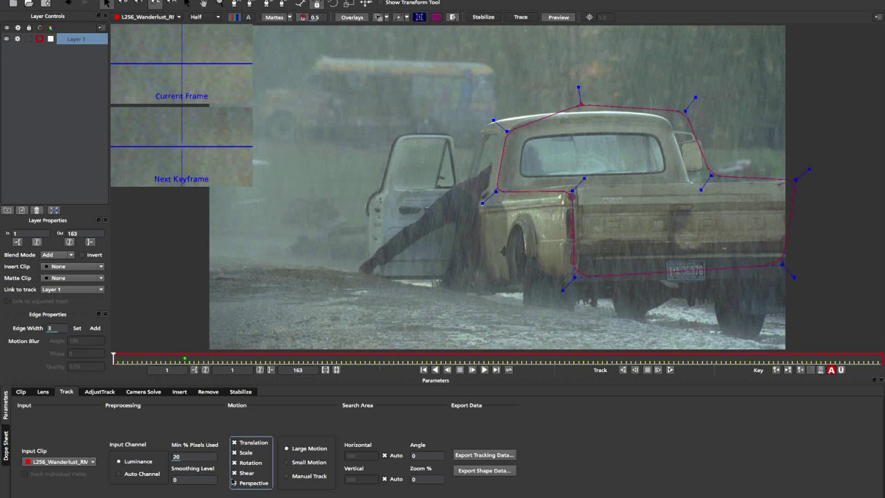
click(207, 456)
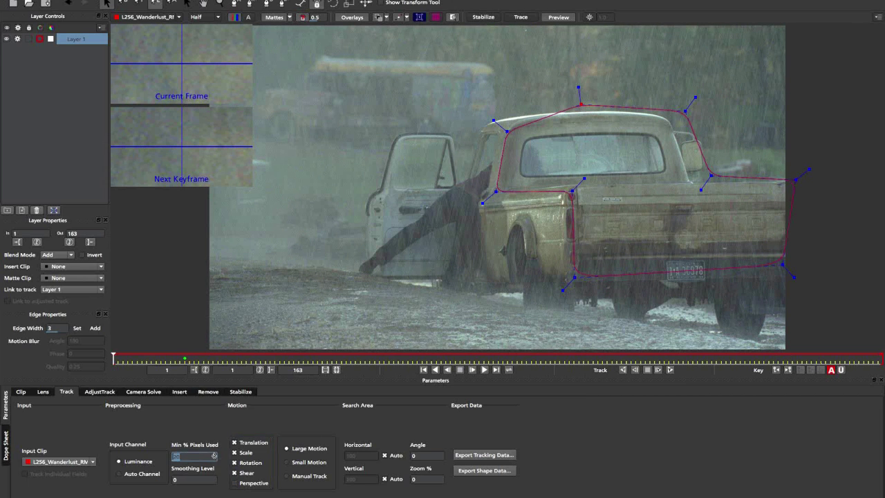
text(70)
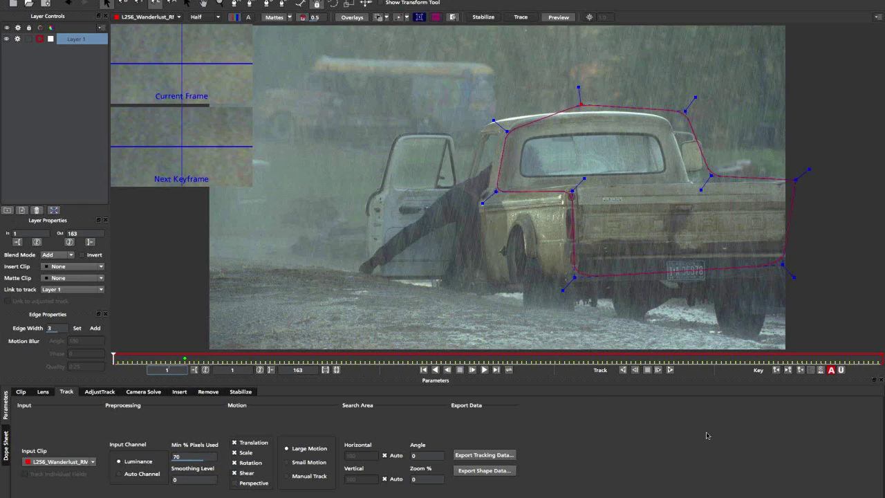
click(670, 370)
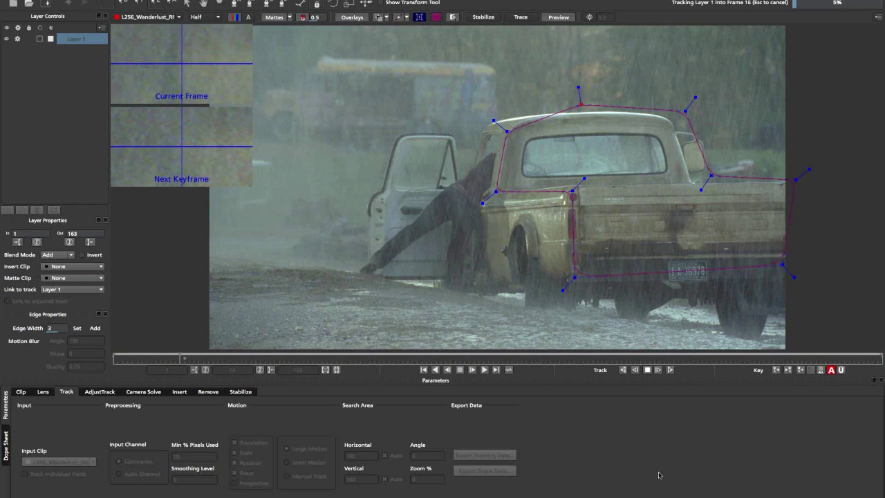
click(647, 370)
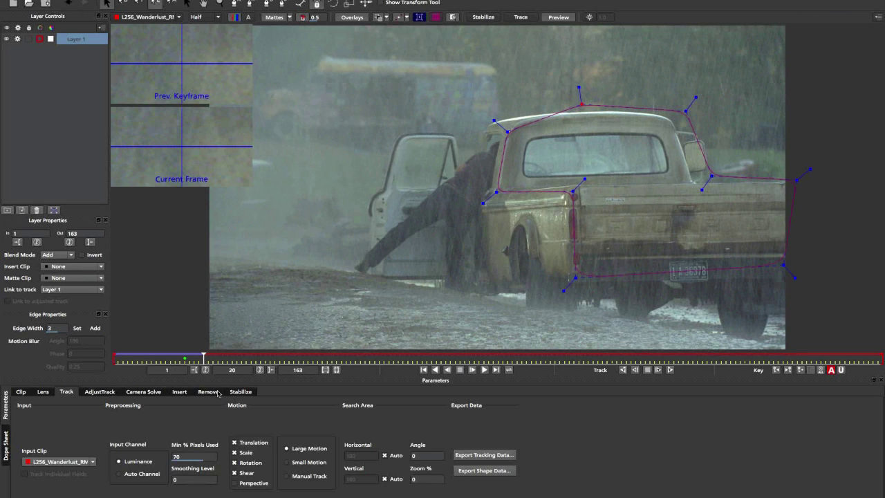
Step: Limit the playback range to frames 1 to 20 and play the stabilized view of the tracked truck from the start
click(324, 370)
click(326, 371)
drag(455, 361, 115, 337)
click(484, 19)
click(485, 370)
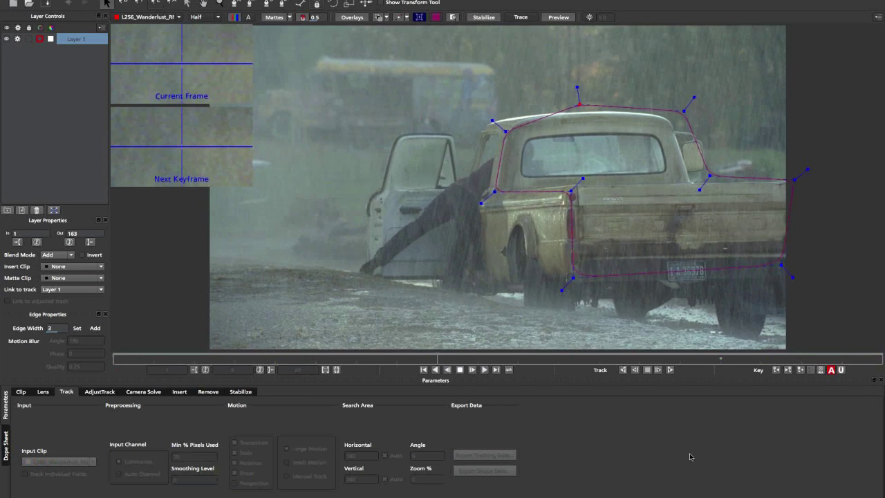
key(space)
Step: Undo the accidental moves of the roof control points on the Layer 1 spline
key(z)
drag(509, 209, 516, 256)
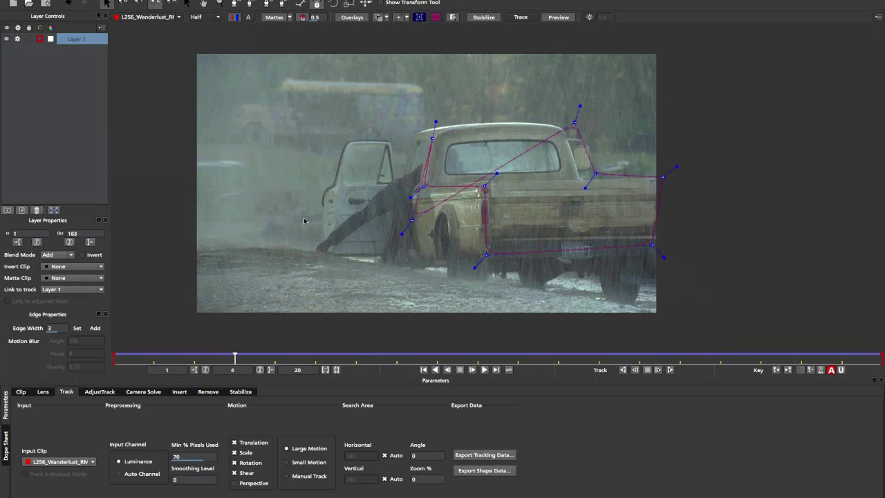
key(ctrl+z)
key(ctrl+z)
key(ctrl+z)
key(ctrl+z)
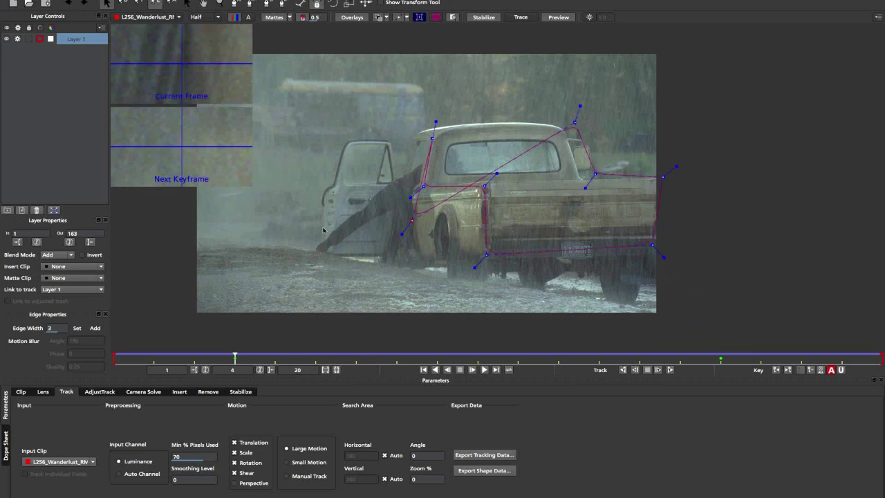
Step: Draw a second X-spline as a separate layer, tightly following the truck's cab and tailgate, and align its points with the roof edge
click(65, 103)
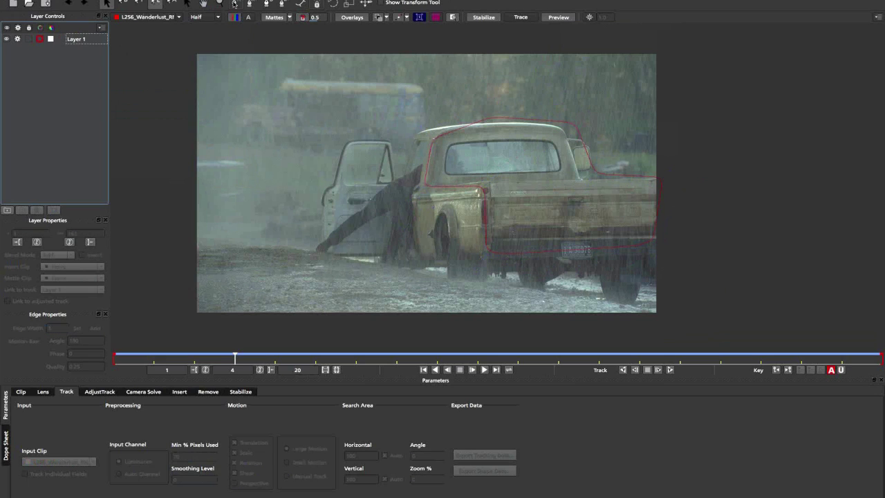
click(536, 71)
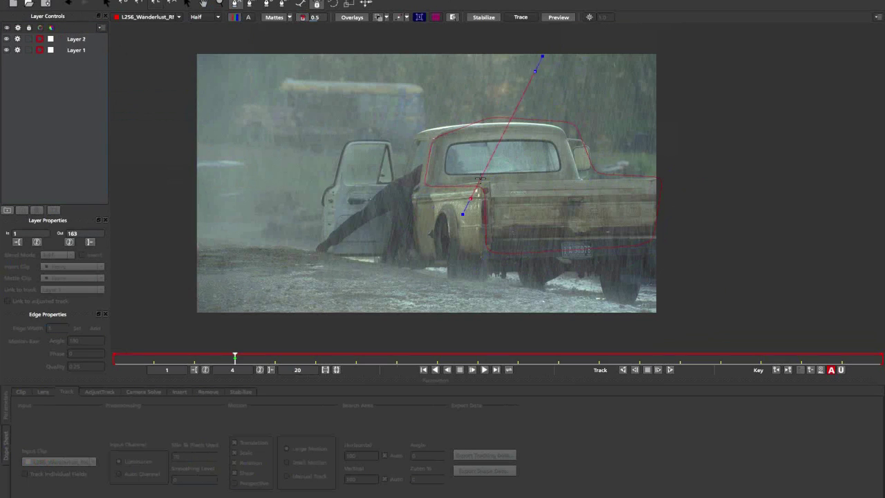
click(495, 137)
click(460, 123)
click(439, 130)
click(429, 150)
click(426, 186)
click(488, 182)
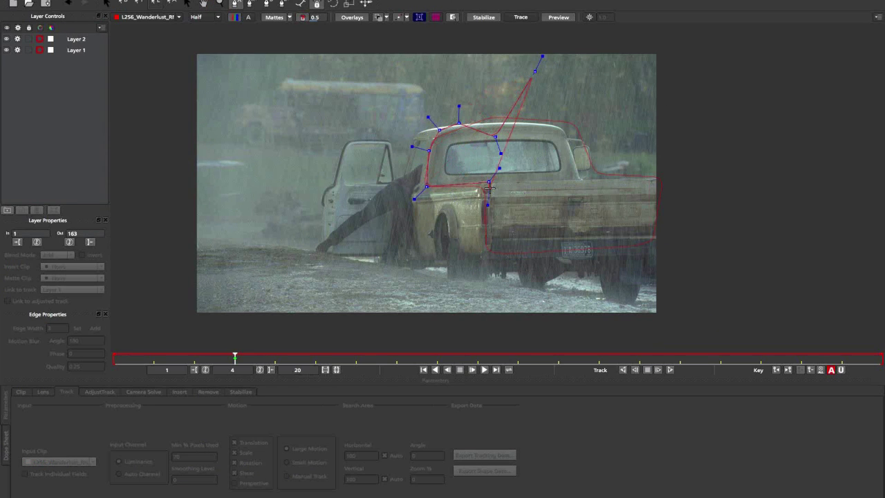
click(496, 235)
click(657, 233)
click(650, 178)
click(579, 177)
click(577, 161)
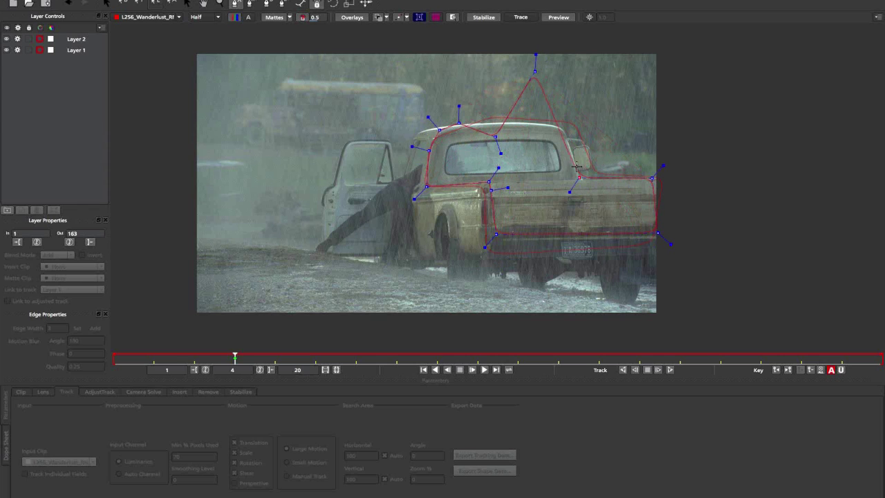
click(562, 129)
click(555, 125)
click(545, 112)
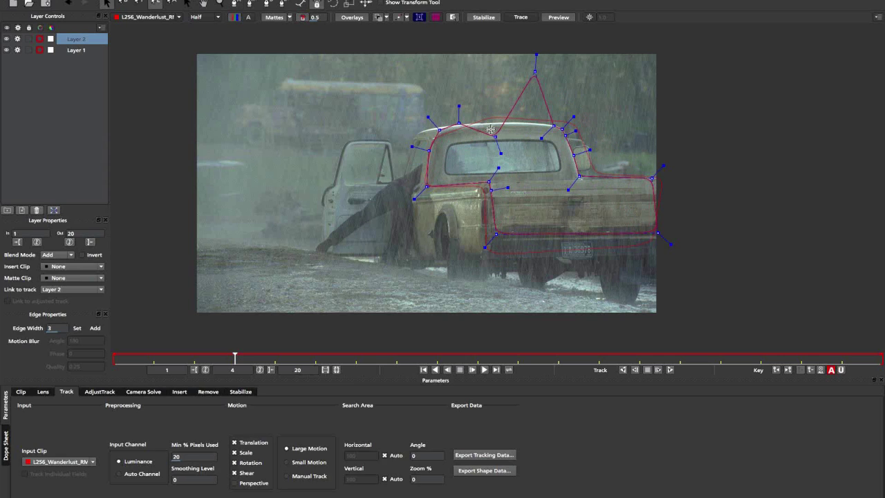
drag(495, 136, 494, 125)
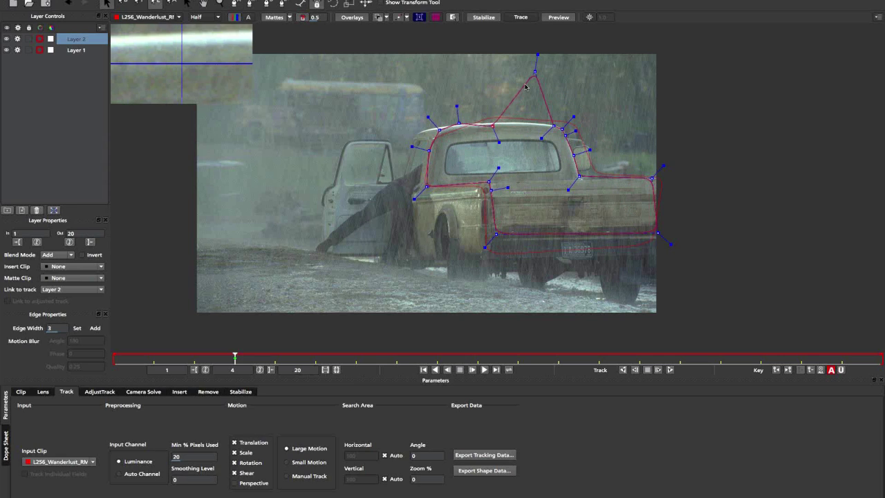
drag(535, 72, 498, 123)
Step: Link Layer 2 to the track of Layer 1 and play the range to check that the shape follows the truck
click(65, 290)
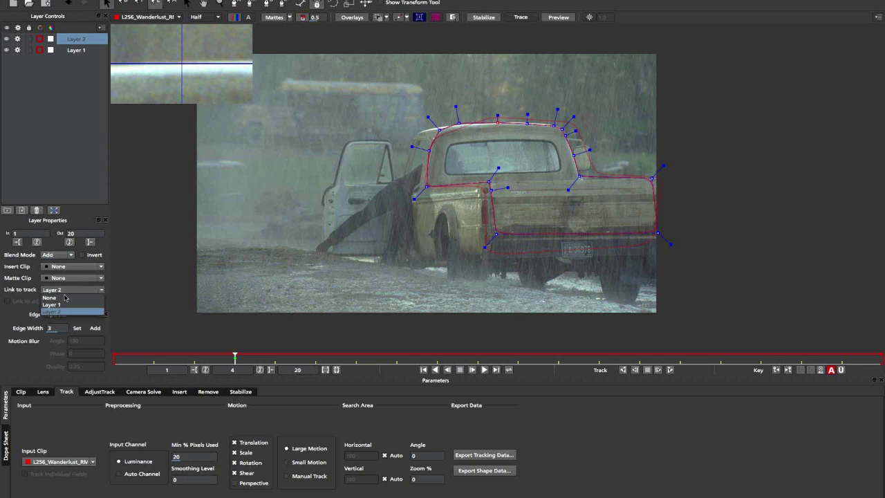
click(61, 305)
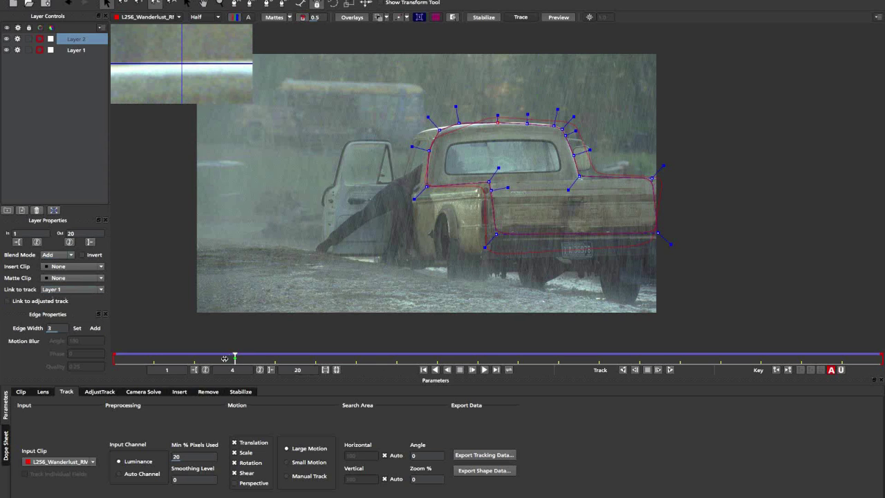
click(150, 359)
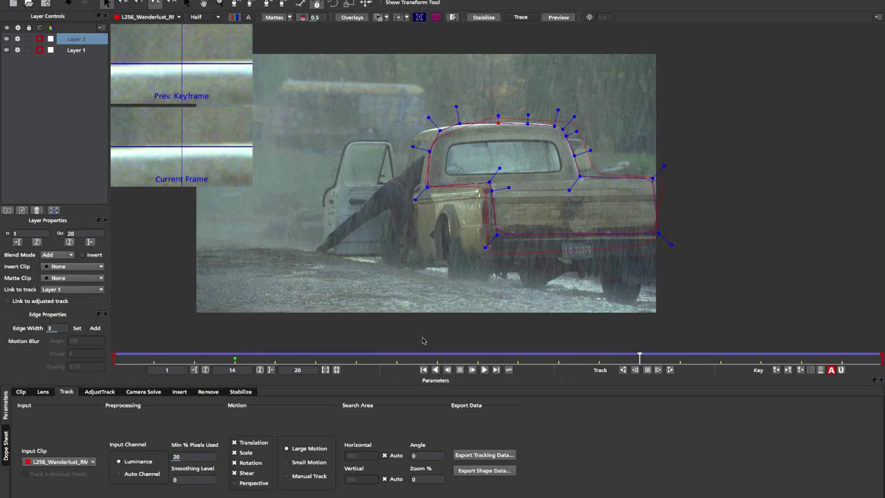
key(space)
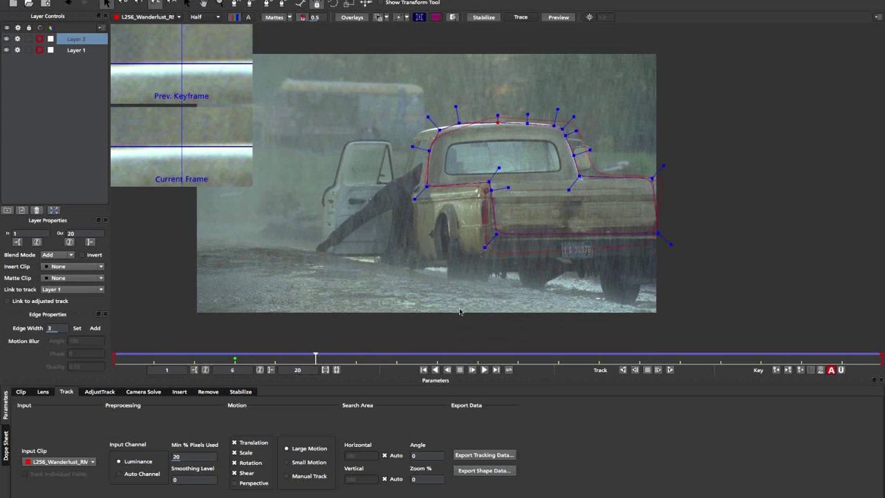
Step: Switch to Smoke and open the ESPN_INSERT_LENS clip from the media library in the player
key(super+Tab)
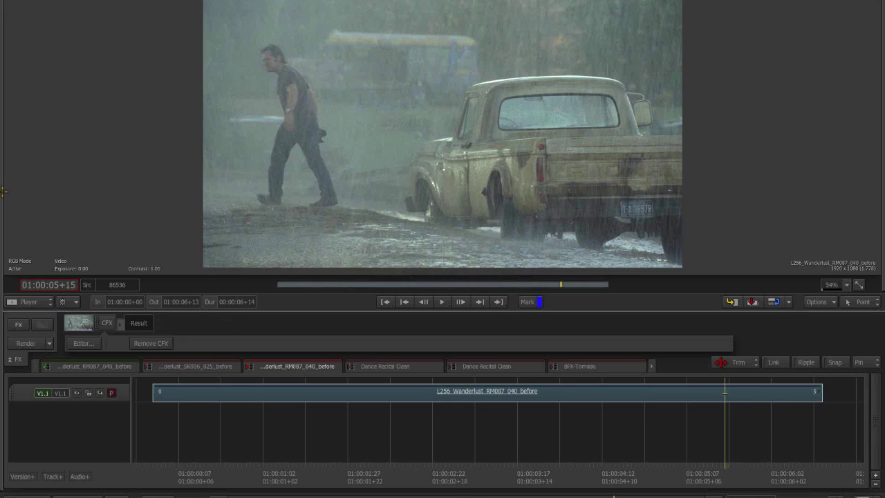
mouse_move(1, 191)
mouse_move(1, 128)
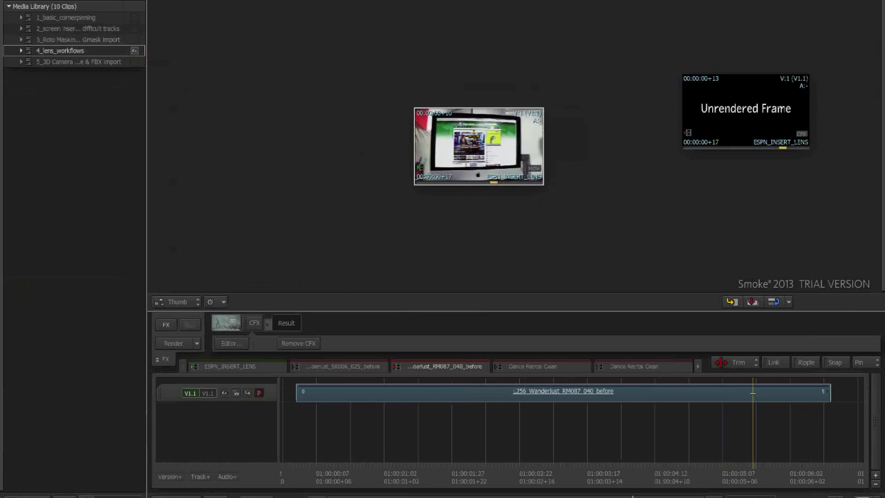
right_click(455, 131)
click(468, 150)
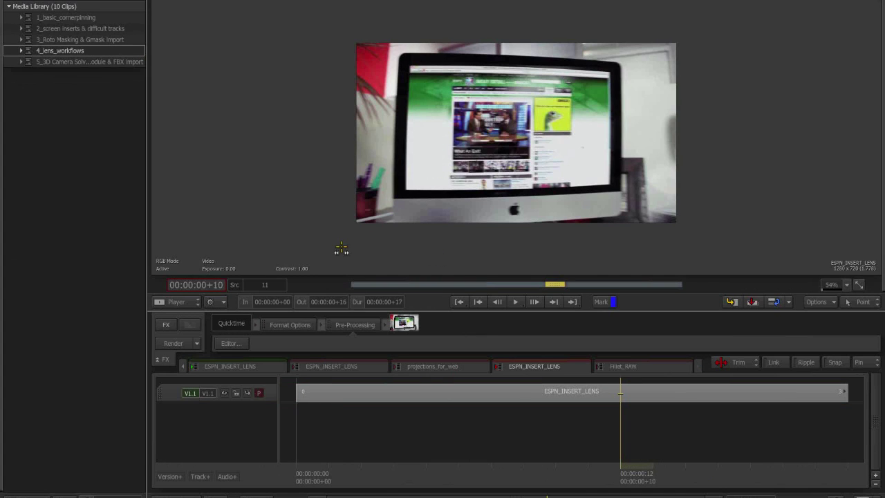
Step: View the ESPN_INSERT_LENS clip full screen at 100% and play it to examine the lens distortion
mouse_move(519, 489)
click(765, 497)
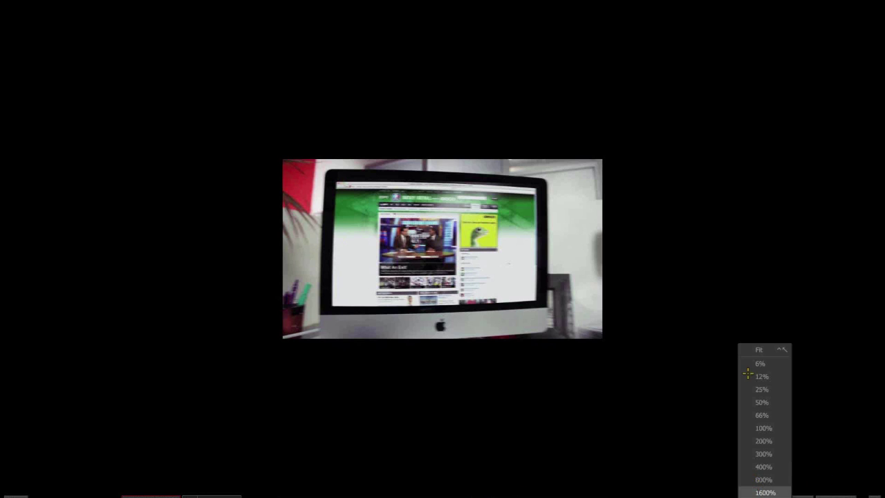
click(763, 428)
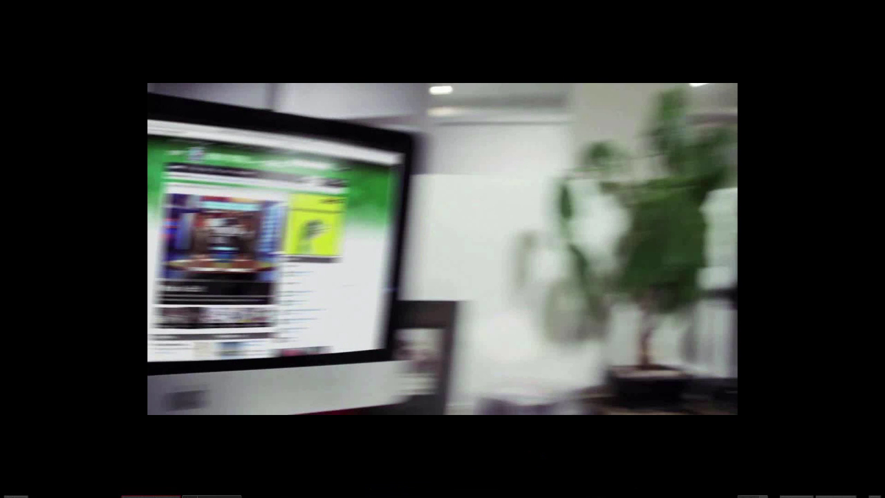
right_click(435, 366)
click(451, 477)
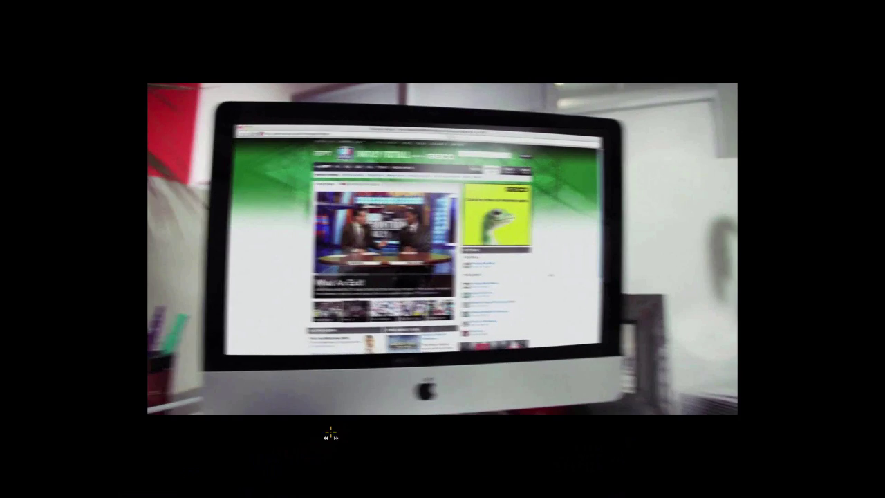
Step: Switch to mocha Pro, leave the truck project and start a new project
key(super+Tab)
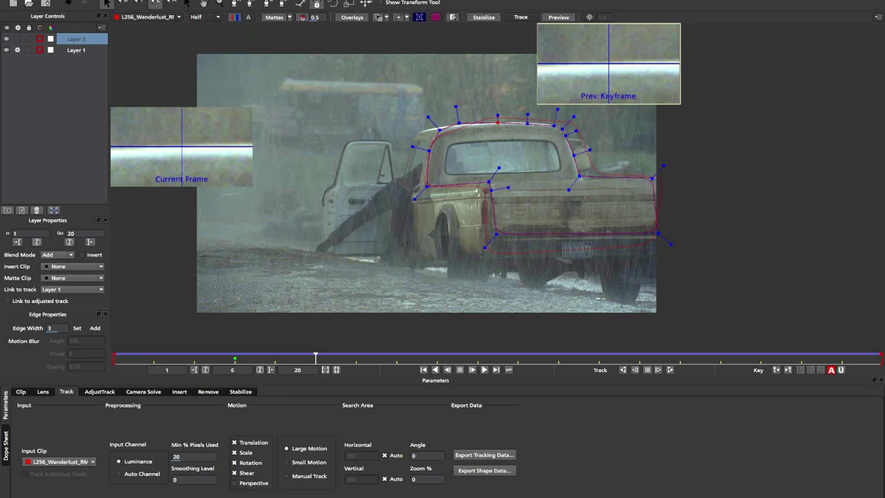
click(75, 0)
click(151, 0)
click(462, 38)
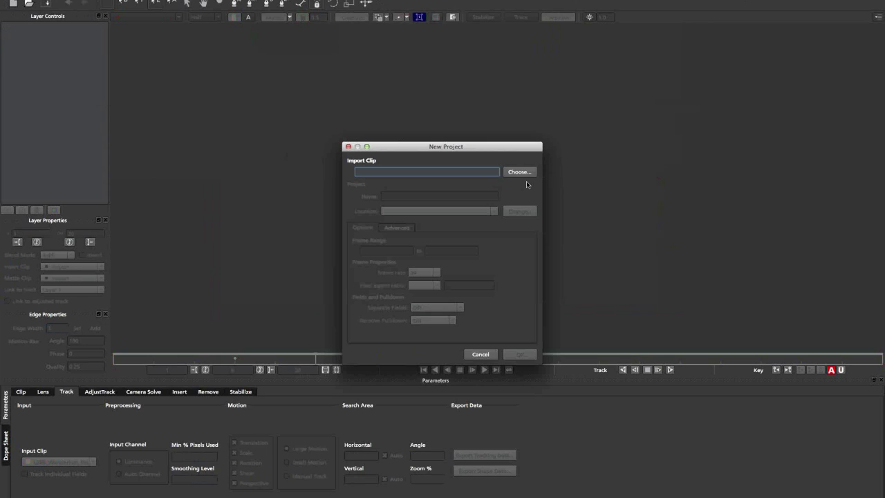
Step: Create a new project from the ESPN_INSERT_LENS clip in the B Lens folder
click(522, 174)
click(520, 172)
click(456, 117)
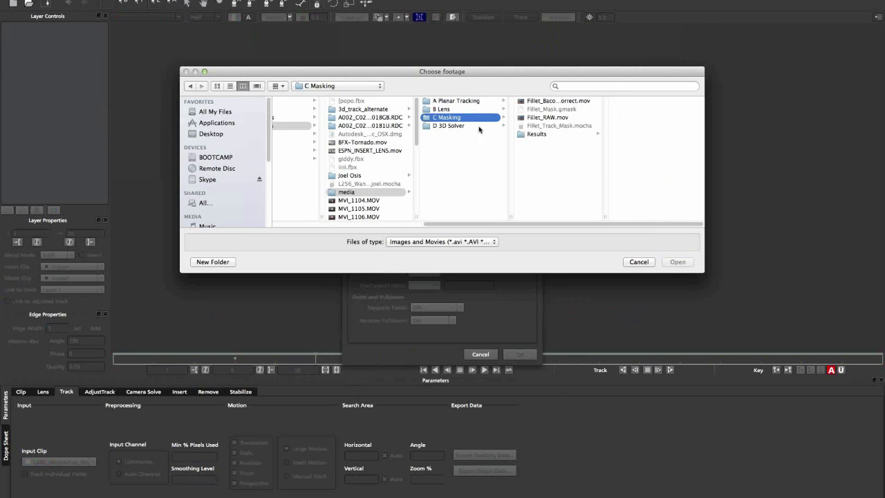
click(449, 109)
click(538, 101)
click(677, 262)
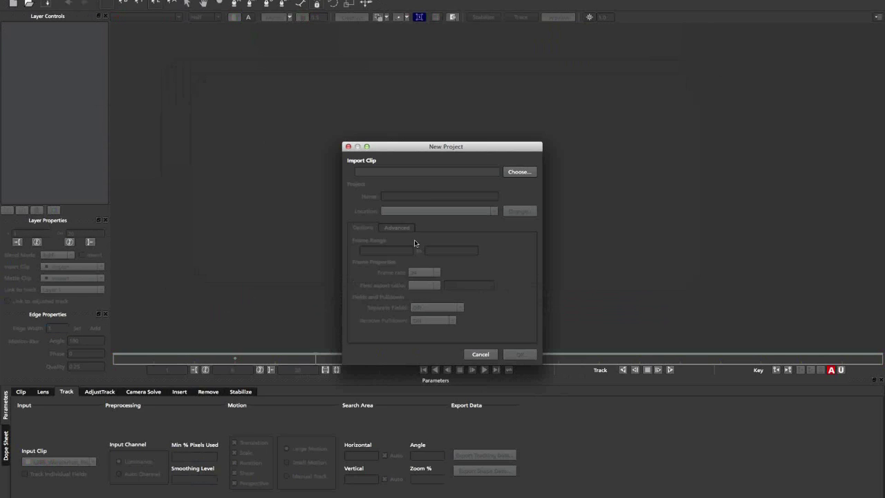
key(Return)
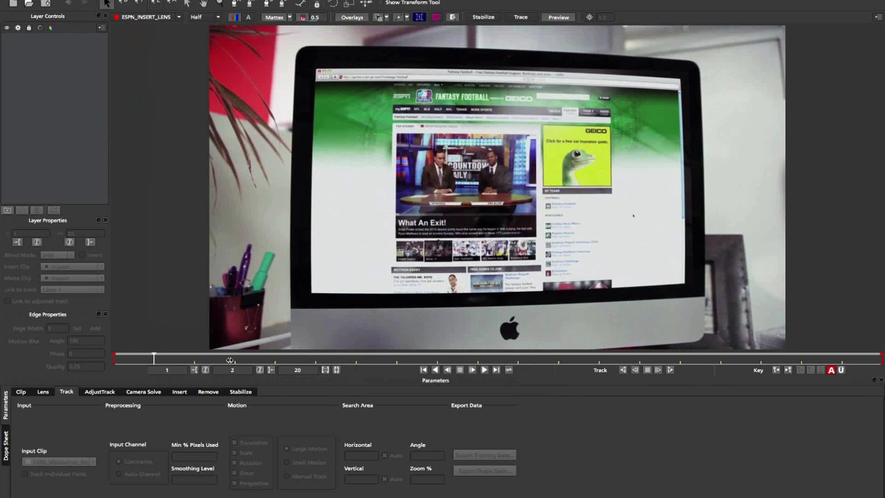
Step: Scrub through the opening frames to examine the motion and edges of the iMac, ending on frame 1
drag(229, 361, 155, 359)
key(z)
drag(496, 228, 334, 239)
key(x)
drag(128, 359, 195, 353)
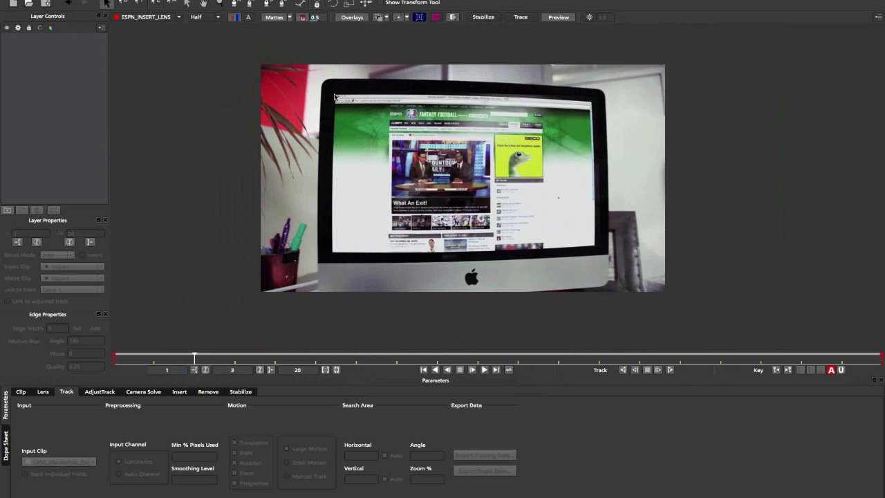
click(235, 356)
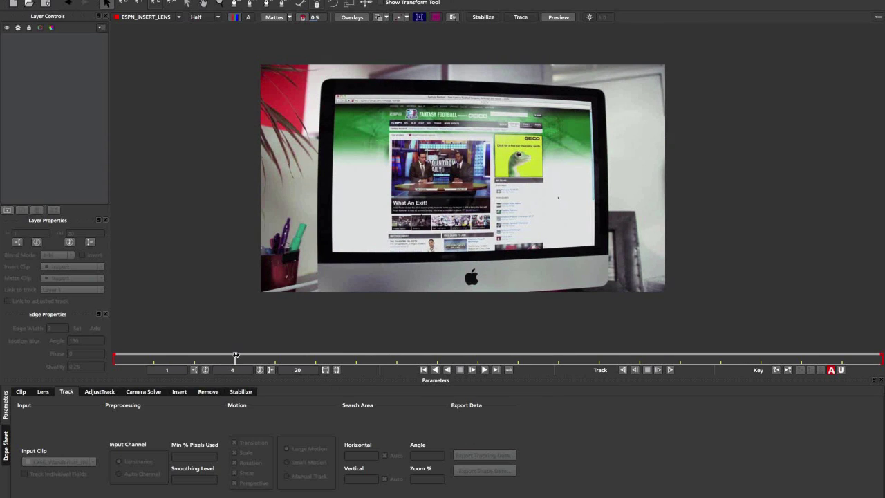
click(356, 357)
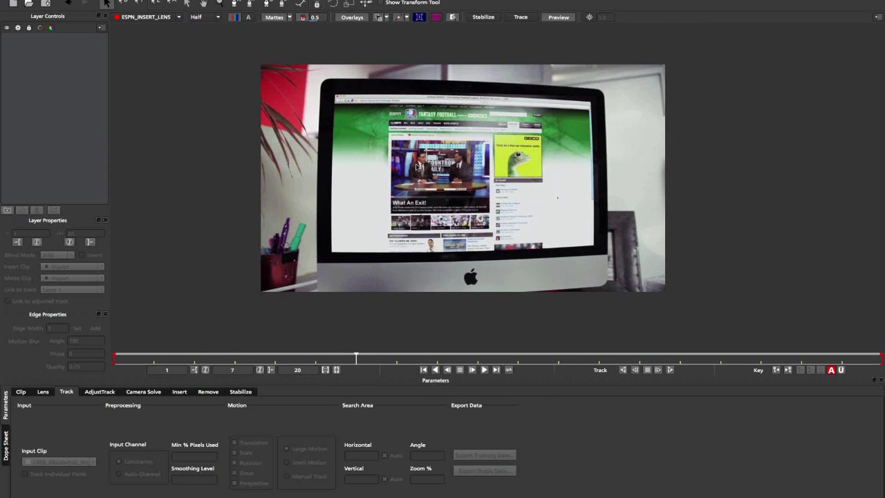
drag(355, 357, 121, 348)
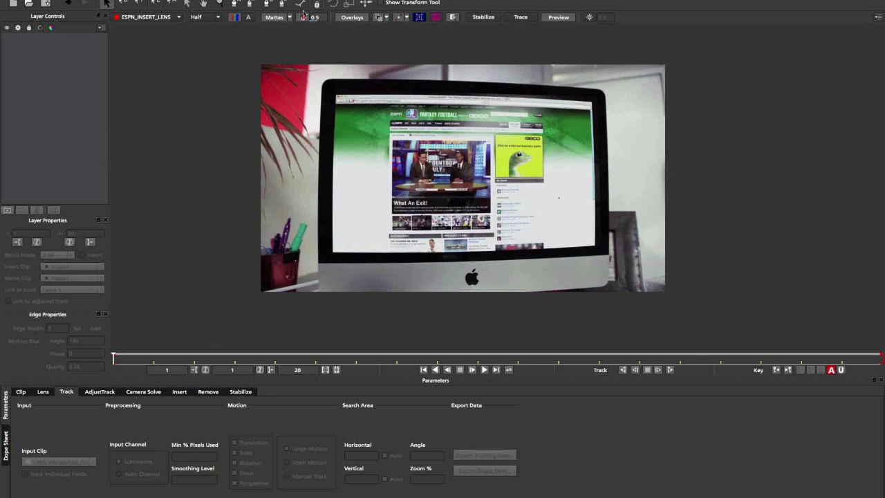
Step: Draw an X-spline around the whole iMac on frame 1 and pull its corners slightly outside the monitor's body
click(236, 3)
click(315, 72)
click(607, 85)
click(618, 296)
click(307, 316)
click(308, 186)
right_click(309, 187)
drag(330, 73, 312, 67)
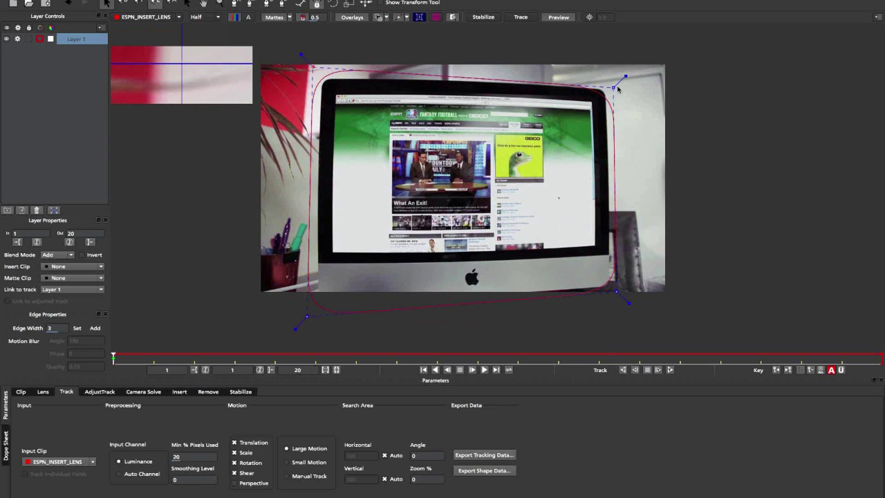
drag(612, 88, 618, 82)
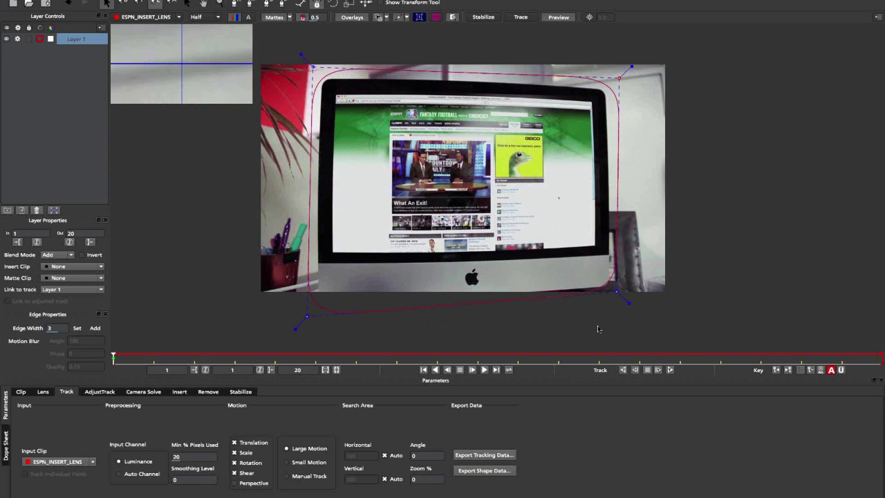
drag(617, 292, 620, 305)
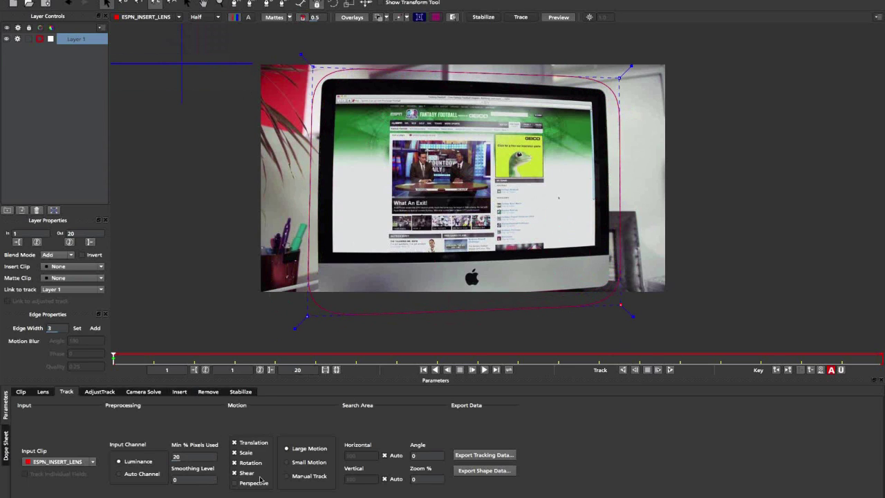
Step: Enable perspective motion, set the minimum pixels used to 90% and track the iMac layer forward through frame 20
click(235, 484)
click(178, 456)
text(90)
key(Tab)
click(670, 370)
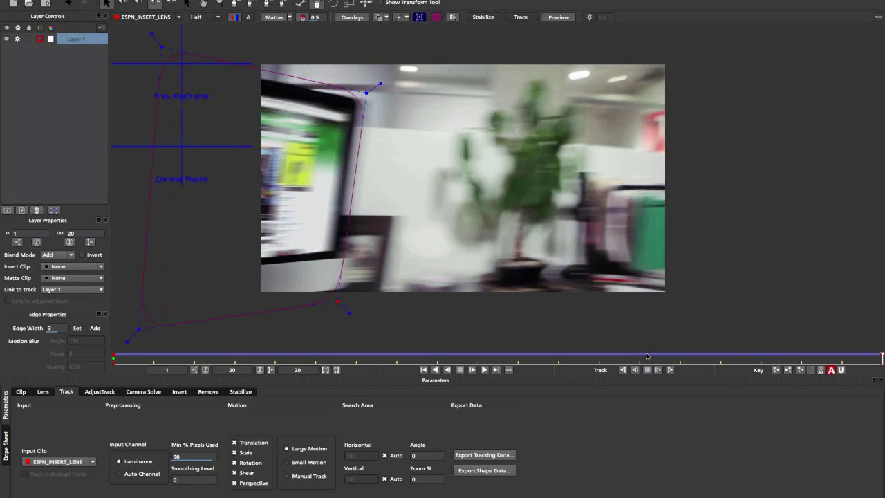
Step: Display the planar surface and fit its corners to the edges of the iMac's screen on frame 1
click(802, 357)
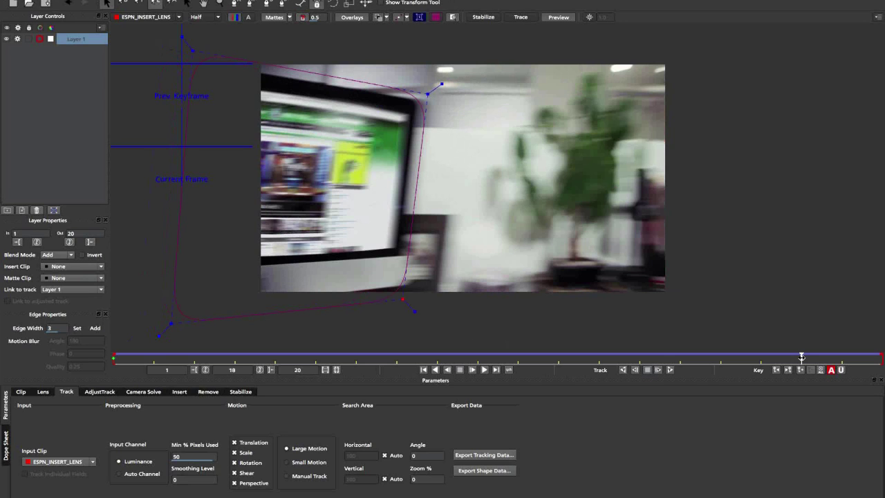
click(720, 357)
click(420, 18)
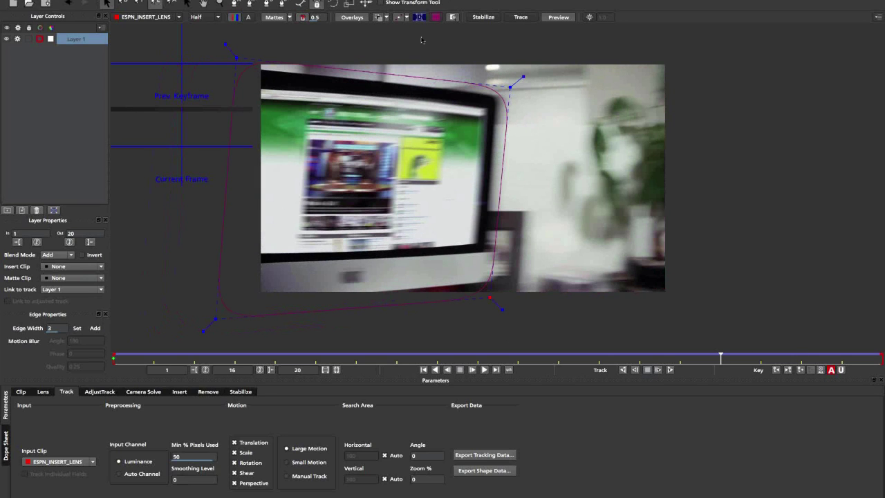
click(129, 358)
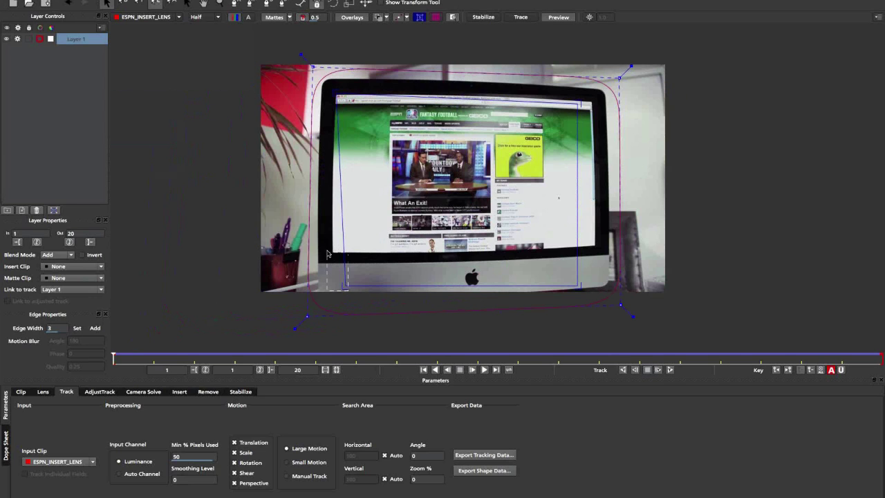
drag(344, 286, 329, 253)
drag(578, 285, 592, 236)
drag(581, 103, 592, 104)
drag(589, 233, 594, 246)
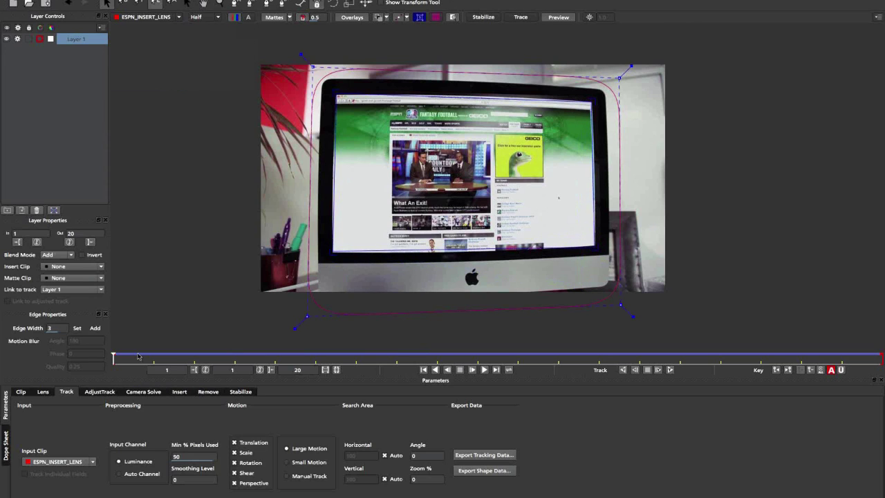
Step: Display the planar grid and scrub through the frames to check how the surface and grid follow the iMac's screen
drag(155, 363, 397, 359)
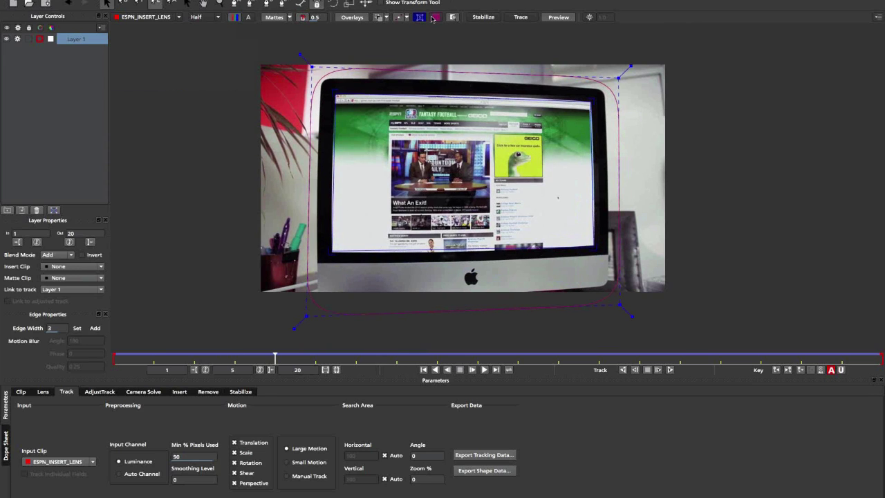
click(435, 17)
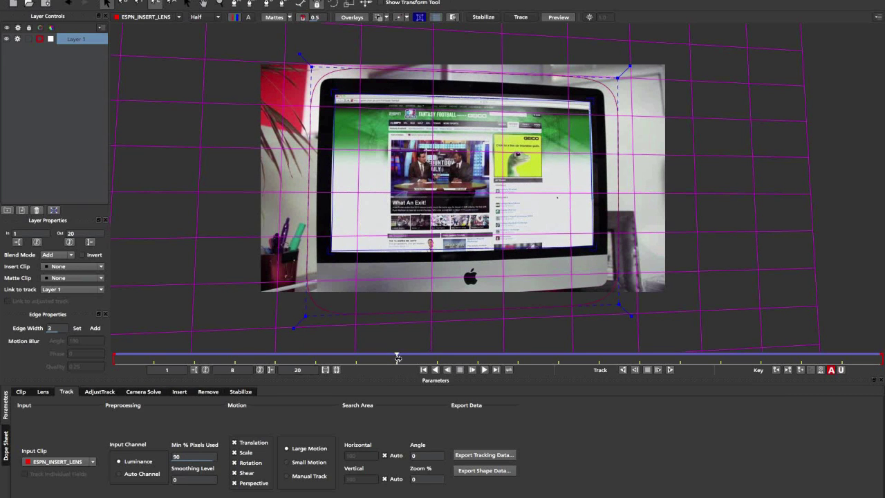
drag(432, 362, 882, 357)
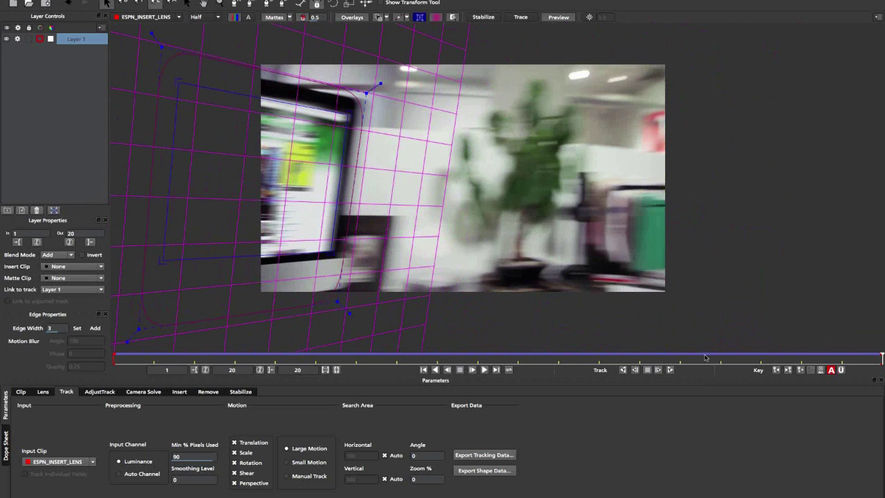
click(711, 355)
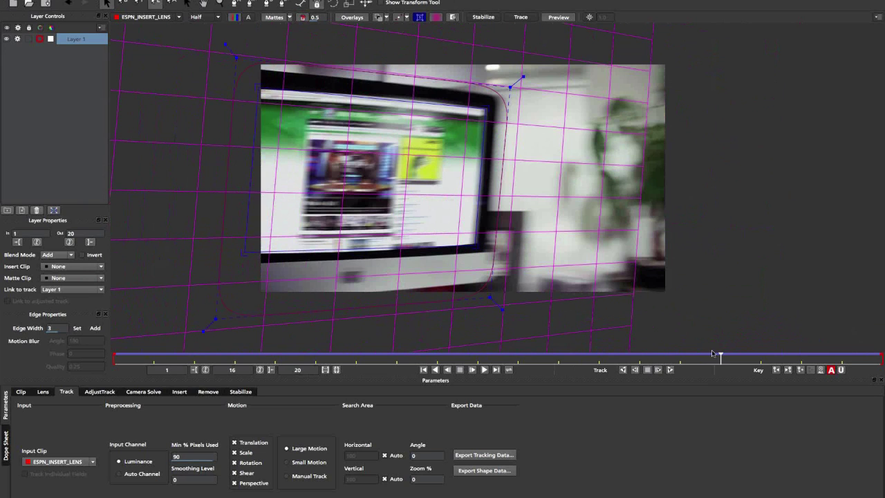
click(498, 356)
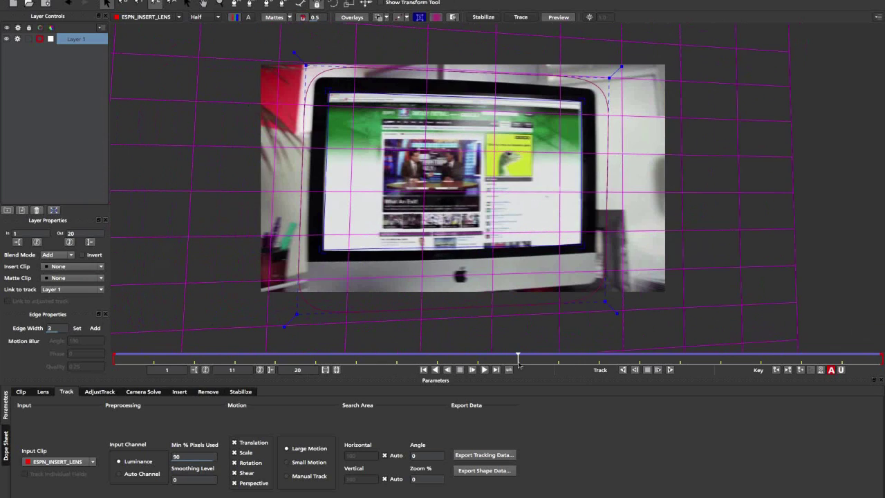
drag(172, 354, 455, 345)
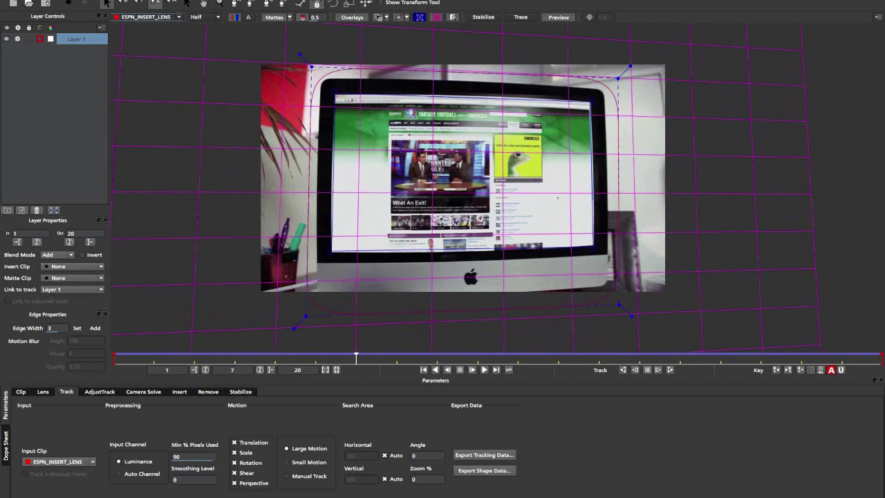
Step: Start a new project, discarding the changes to the ESPN_INSERT_LENS project
click(73, 0)
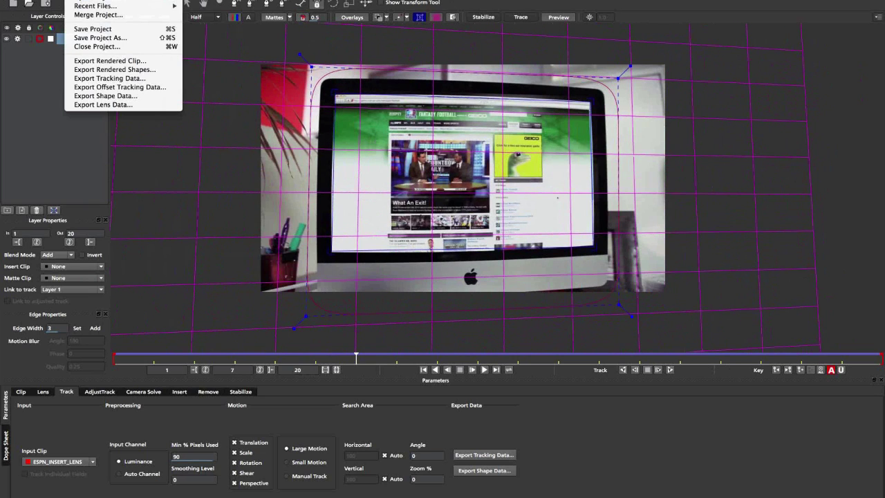
click(103, 0)
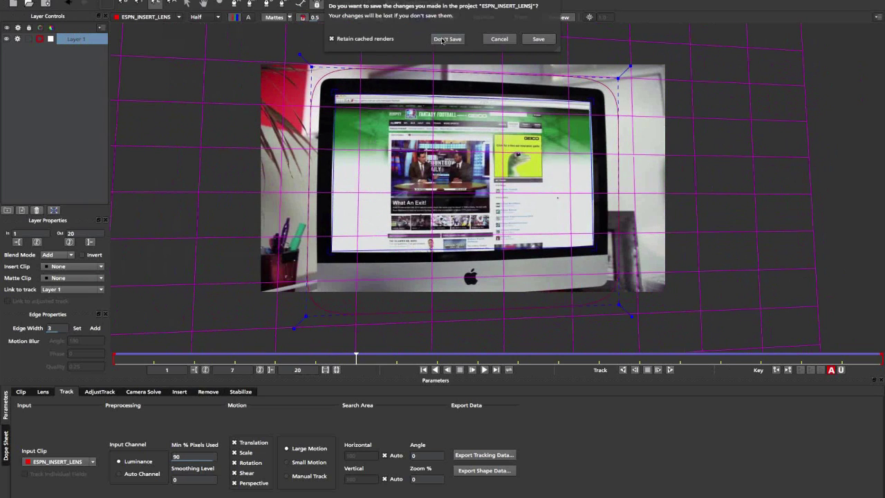
click(445, 39)
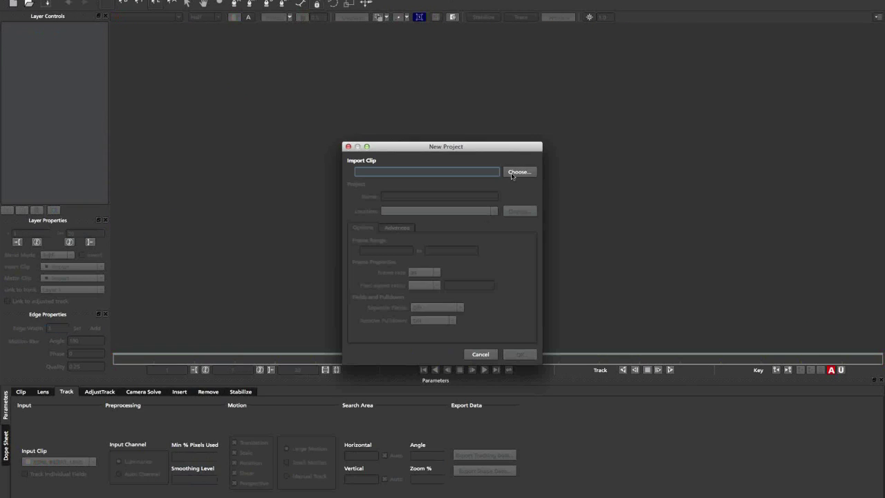
Step: Import L256_Wanderlust_RM087_040_before.mov from the A Planar Tracking folder and create the project with only the first 26 frames
click(520, 173)
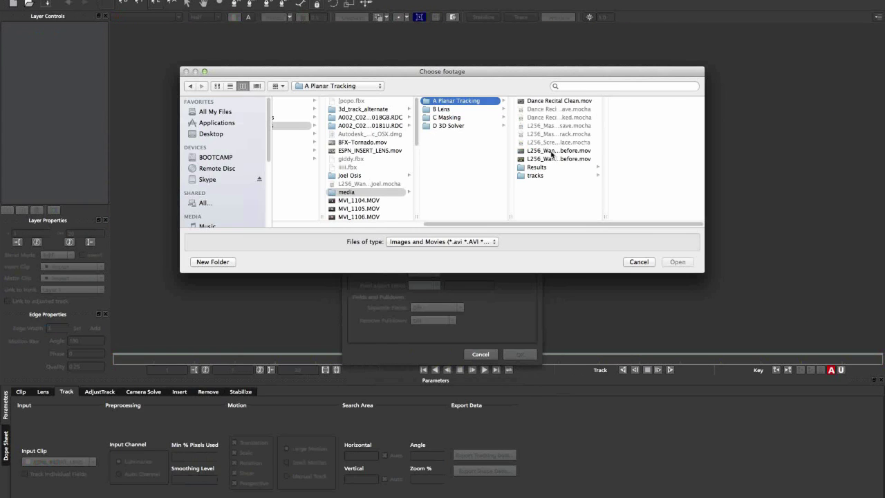
click(546, 151)
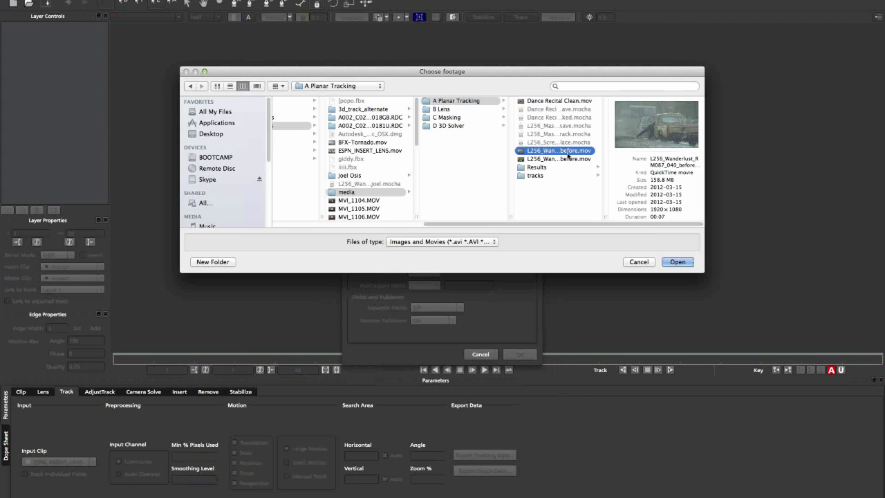
click(676, 261)
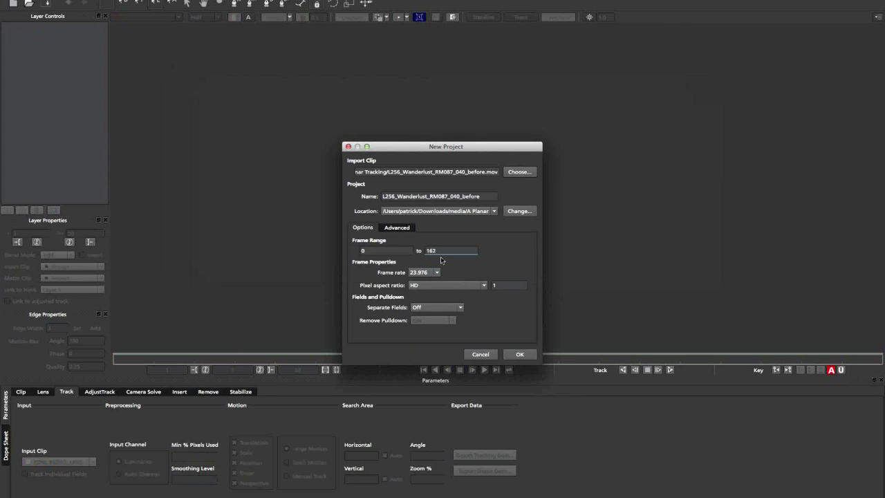
text(20)
key(Return)
click(465, 276)
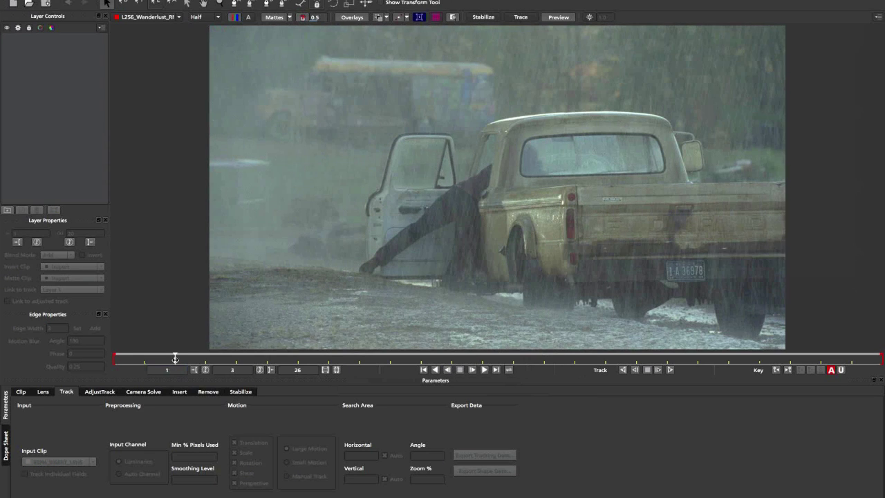
Step: Draw an X-spline around the window of the truck's open door and tighten its corner points
click(236, 7)
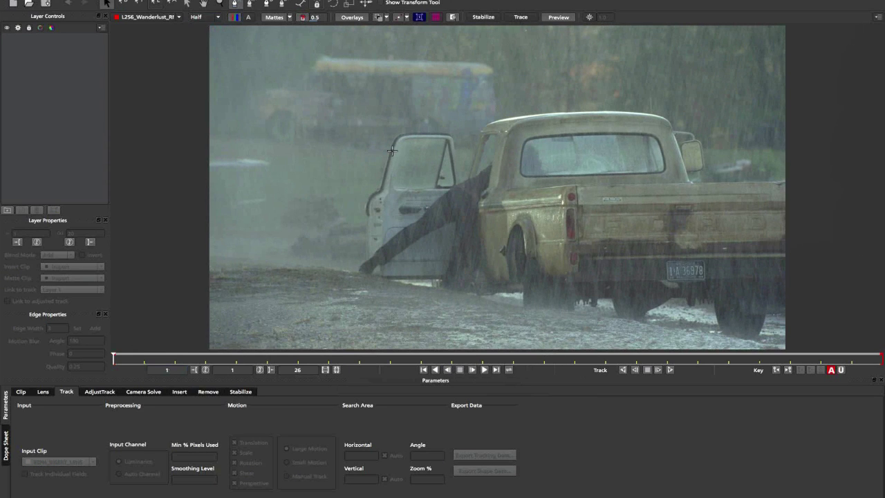
drag(426, 135, 468, 137)
click(458, 183)
click(423, 190)
click(380, 186)
click(382, 153)
right_click(408, 145)
drag(402, 134, 396, 132)
drag(451, 136, 452, 135)
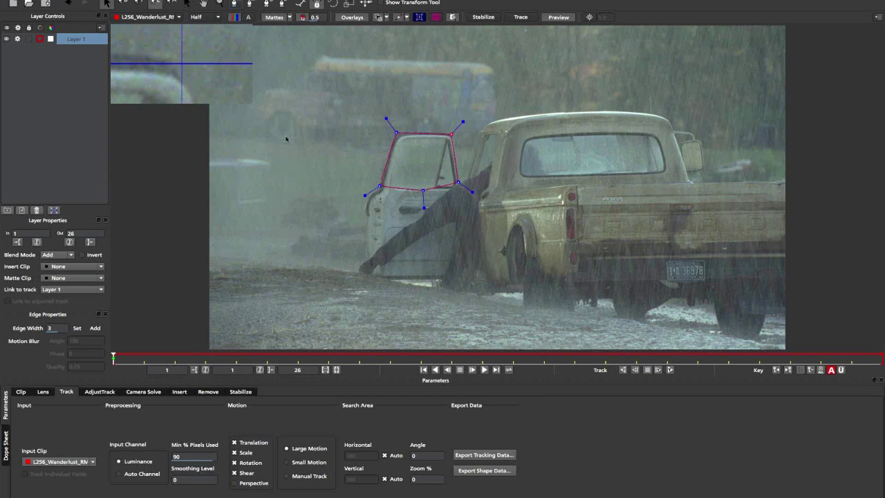
Step: Draw a second X-spline on its own layer around the truck's rear window and adjust the tightness of its points
click(235, 3)
click(691, 139)
click(531, 140)
click(597, 133)
click(643, 137)
click(666, 161)
click(662, 175)
click(588, 175)
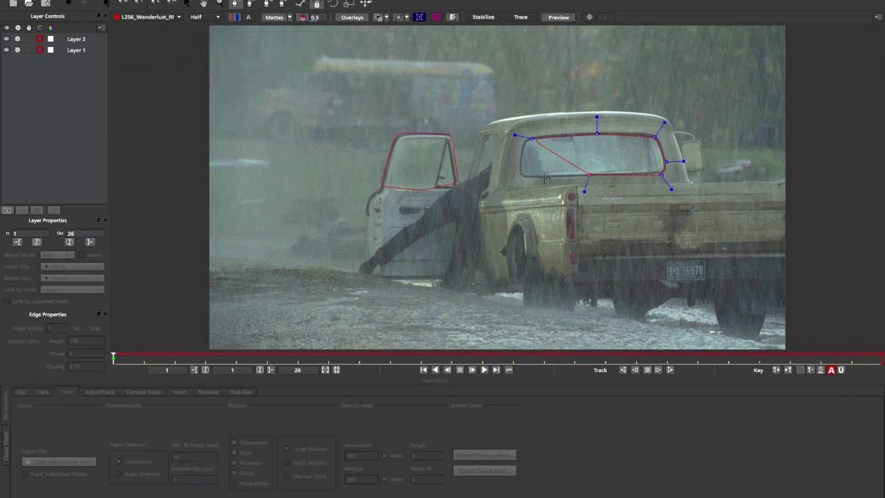
click(522, 175)
click(521, 146)
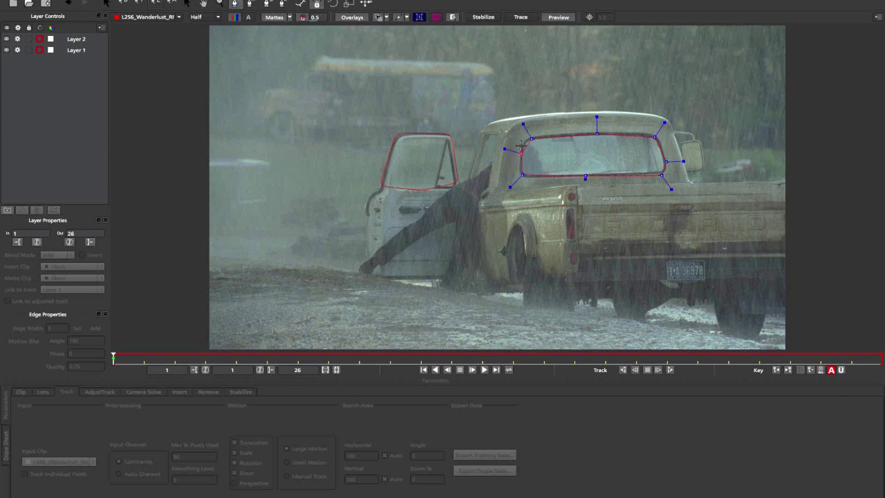
right_click(662, 203)
drag(662, 122, 667, 120)
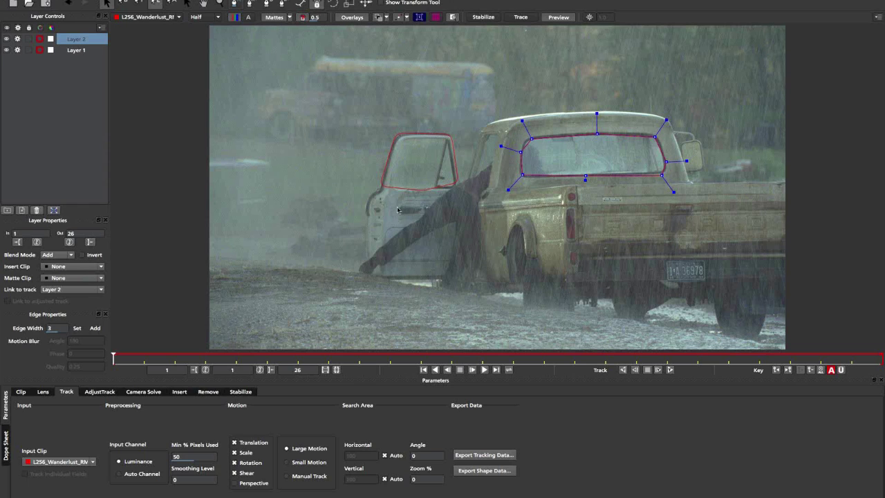
Step: Review the Output Settings and Clip preferences, including the cache directory, and leave without changing anything
click(40, 0)
click(54, 5)
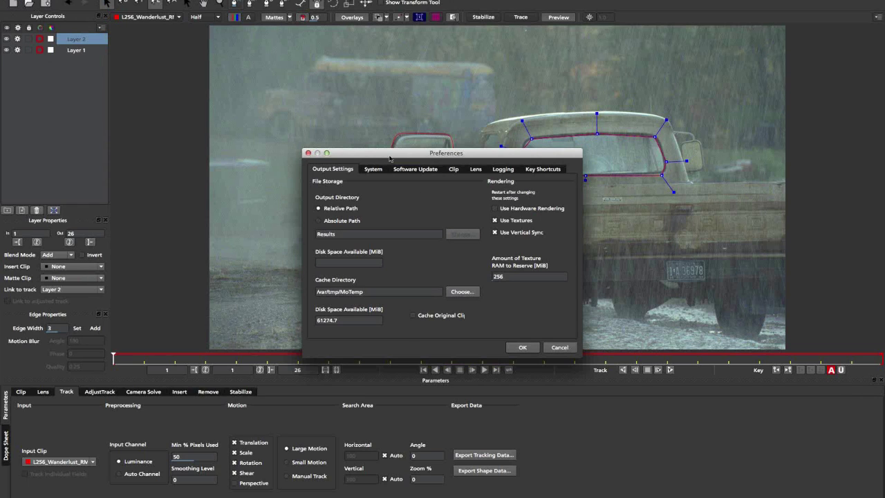
drag(399, 150, 343, 92)
click(363, 129)
click(314, 120)
click(433, 115)
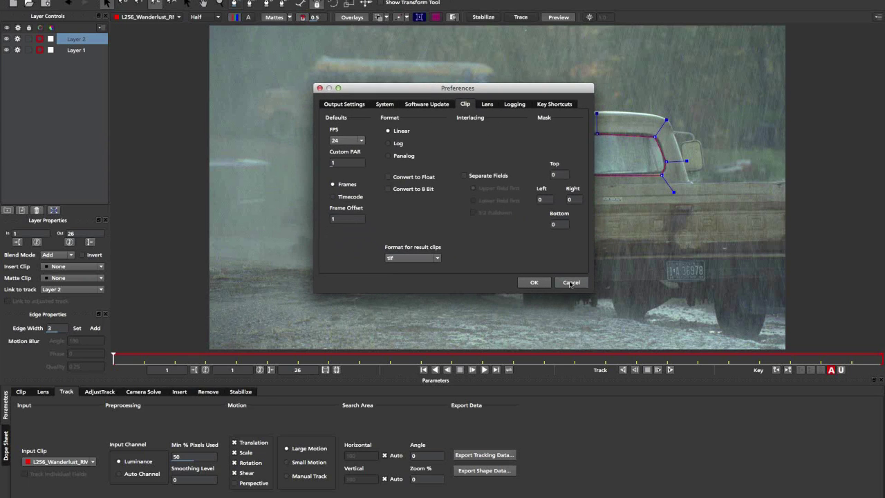
click(345, 104)
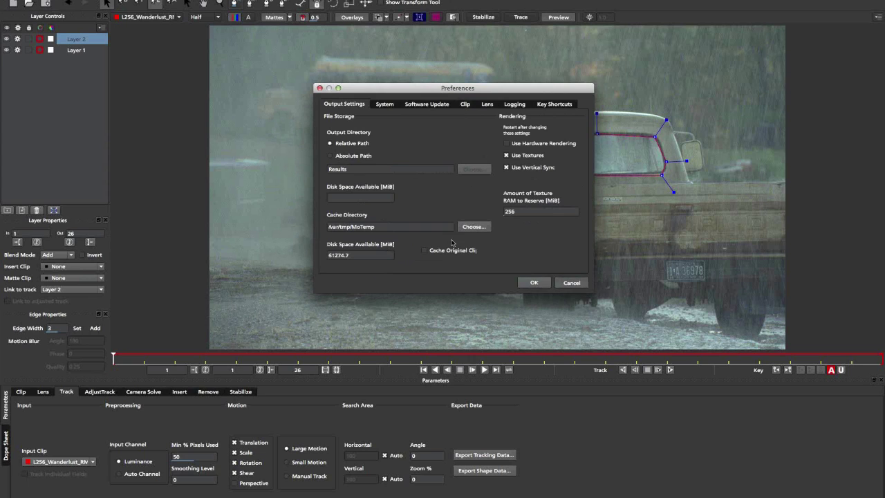
click(571, 283)
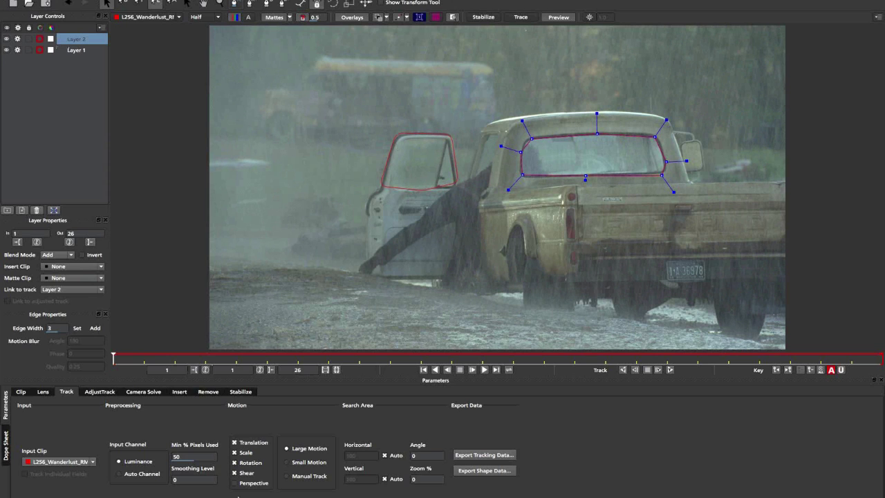
Step: Set the minimum percentage of pixels used for tracking to 90 on the rear window's Layer 2
click(234, 483)
click(82, 52)
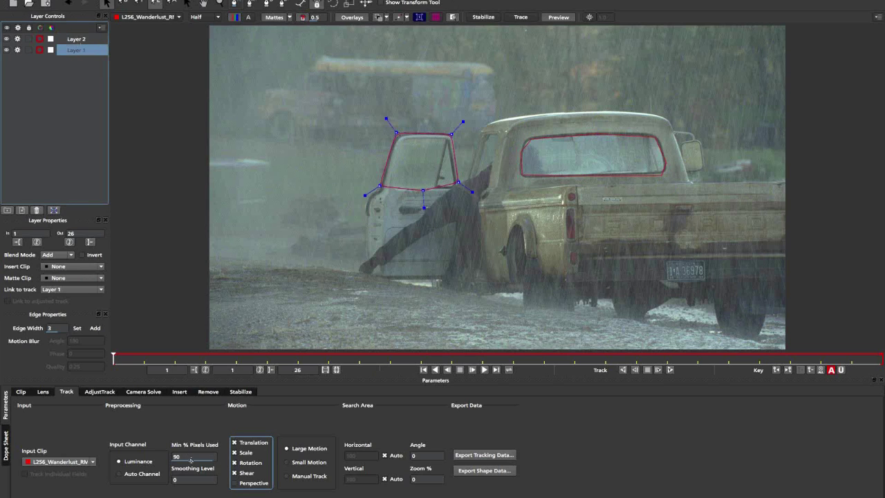
click(77, 39)
double_click(185, 457)
text(90)
key(Return)
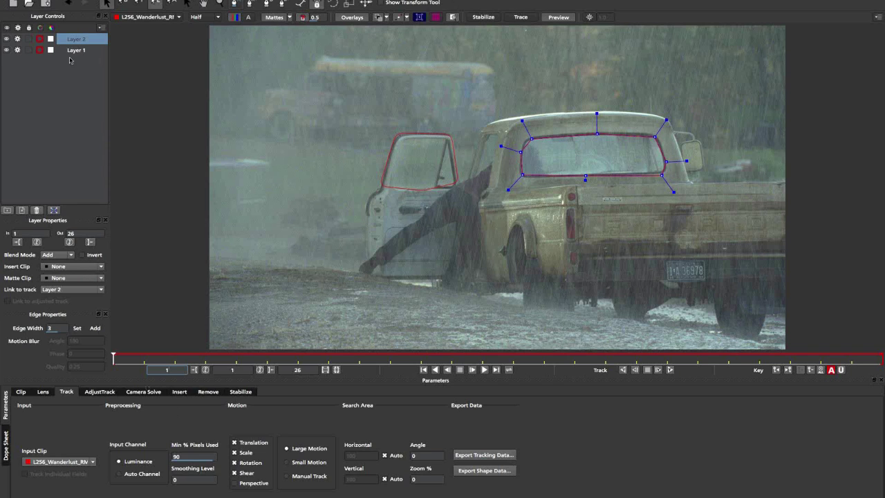
Step: Track both window layers forward through frame 26 and scrub the timeline to check the shapes
click(73, 49)
click(68, 41)
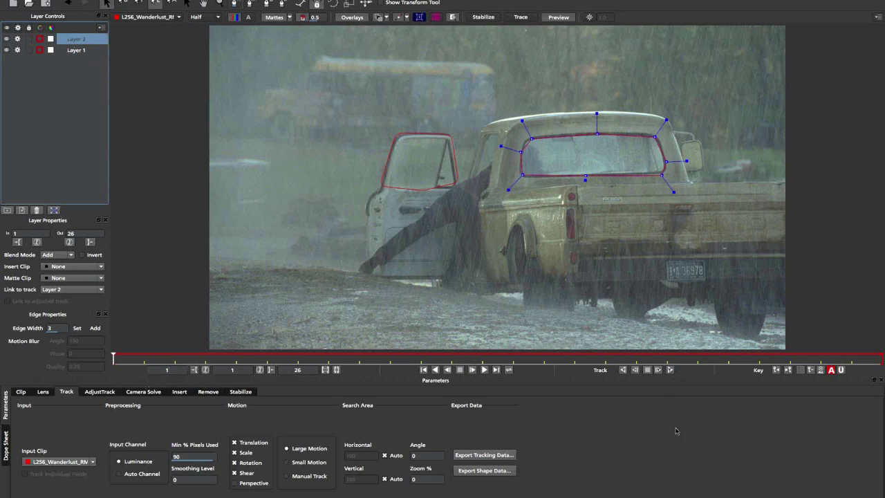
key(t)
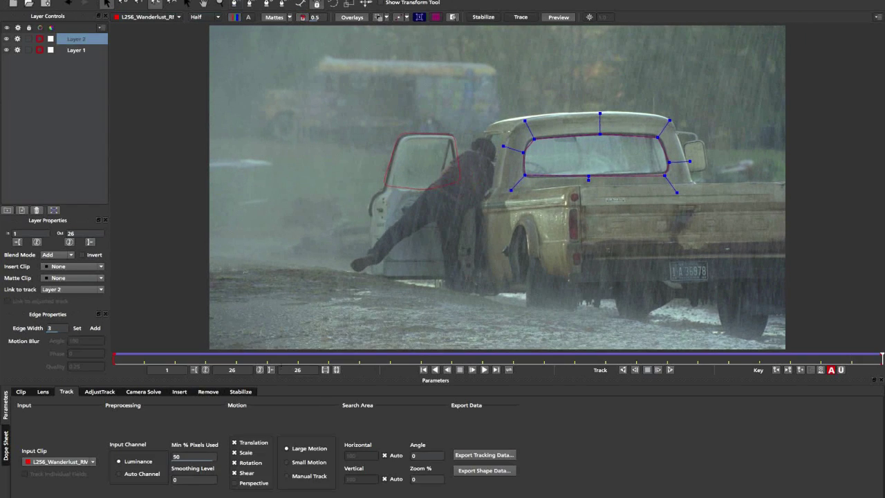
drag(282, 362, 697, 356)
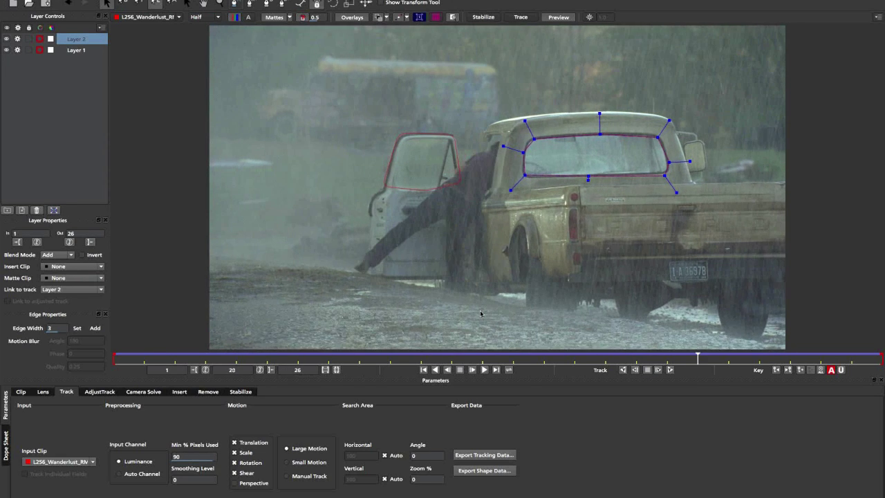
drag(481, 314, 236, 290)
Step: Export the shape data of both selected layers as a Flame GMask Script file named multitracks on the Desktop
shift+click(77, 51)
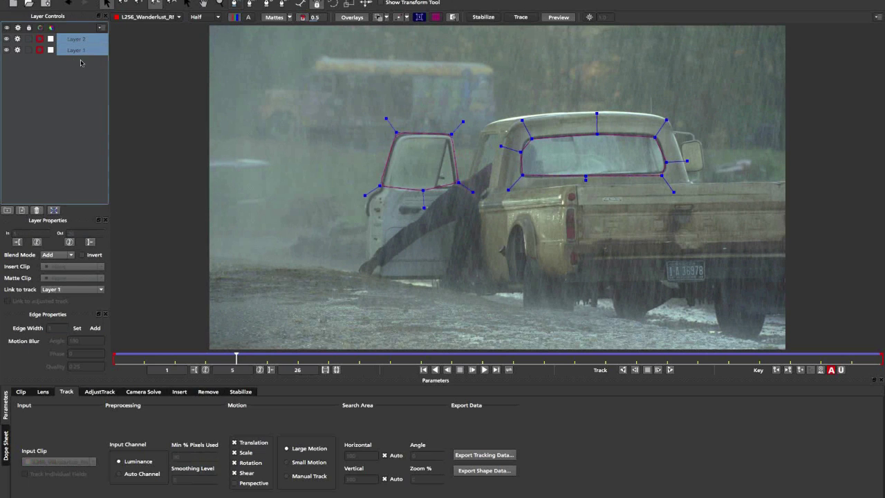
click(73, 1)
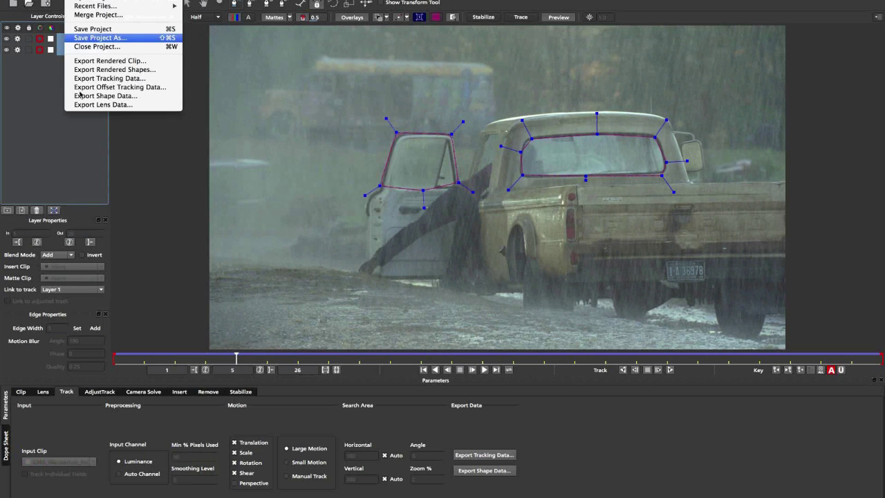
click(98, 95)
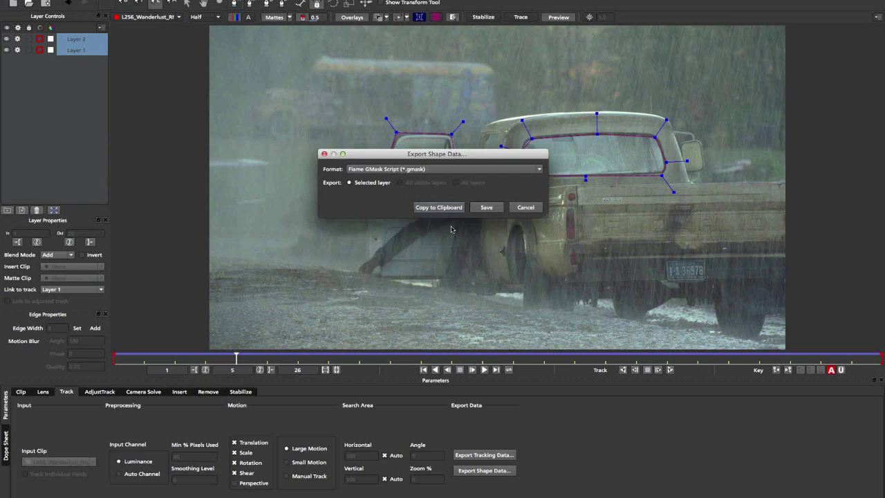
click(486, 207)
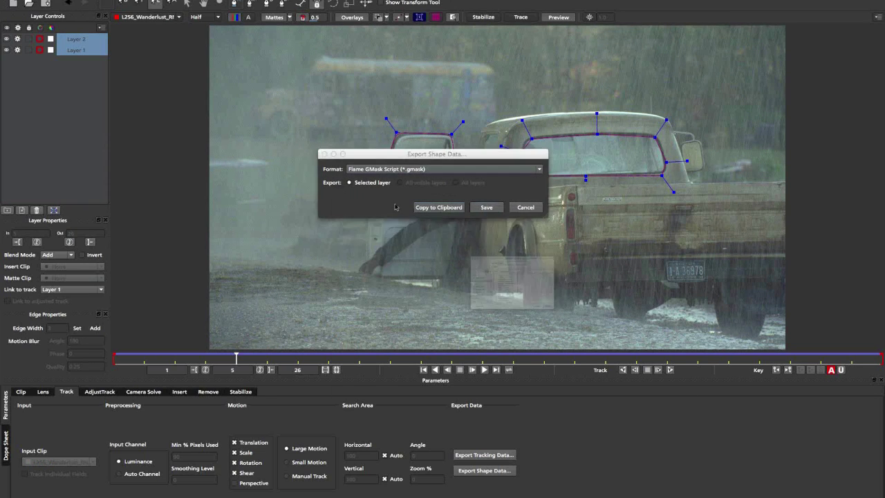
text(m)
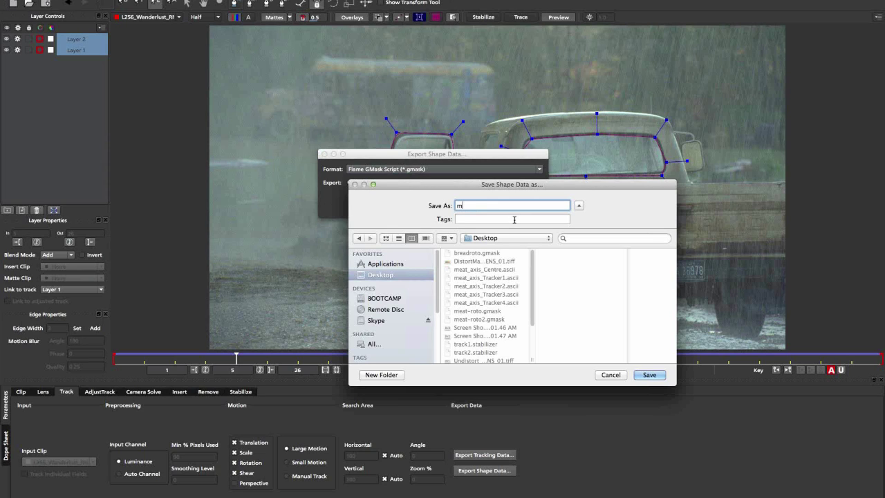
text(ultitrack)
key(Return)
Step: Switch to Autodesk Smoke and open the L256_Wanderlust_RM087_040_before clip from the roto masking and GMask import folder in ConnectFX
key(super+Tab)
key(super+Tab)
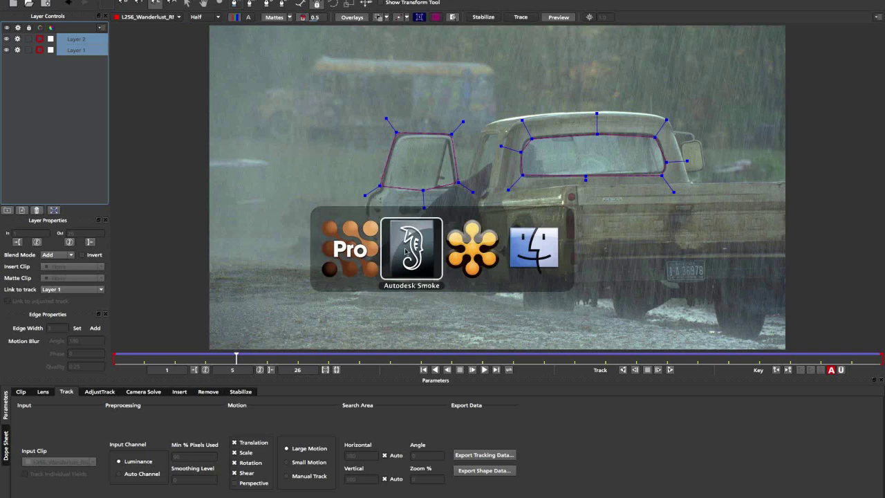
key(Escape)
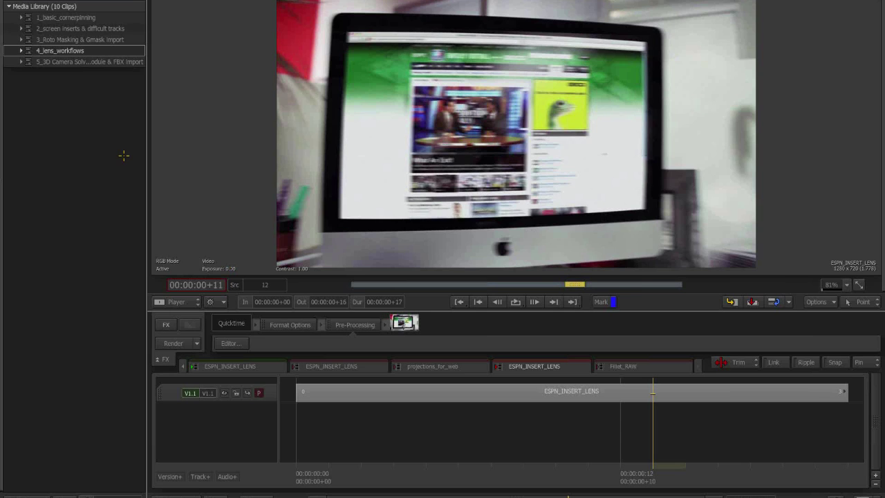
click(136, 50)
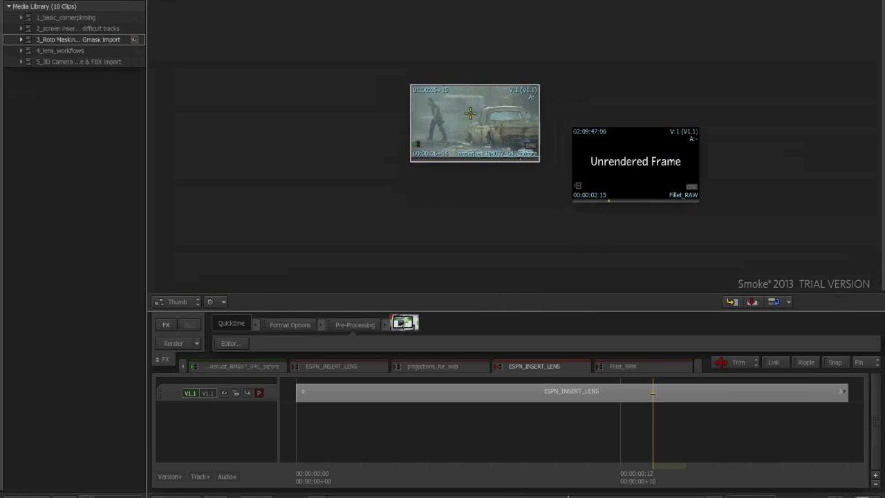
click(321, 391)
click(349, 395)
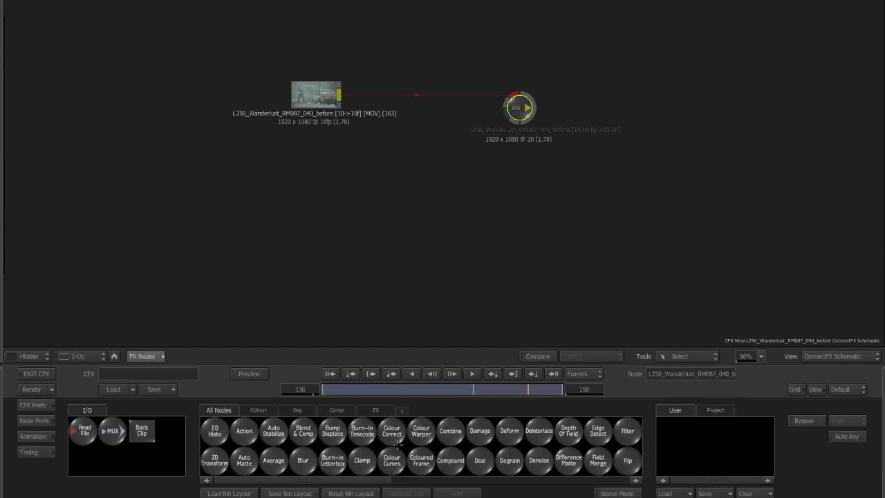
Step: Add a GMask node fed by the Wanderlust clip and bring up the node's mask settings
key(g)
drag(421, 459, 408, 153)
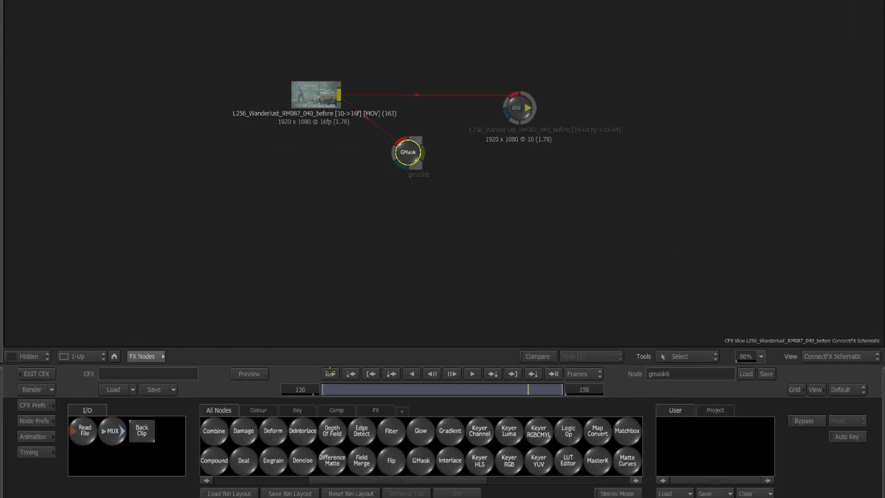
click(37, 419)
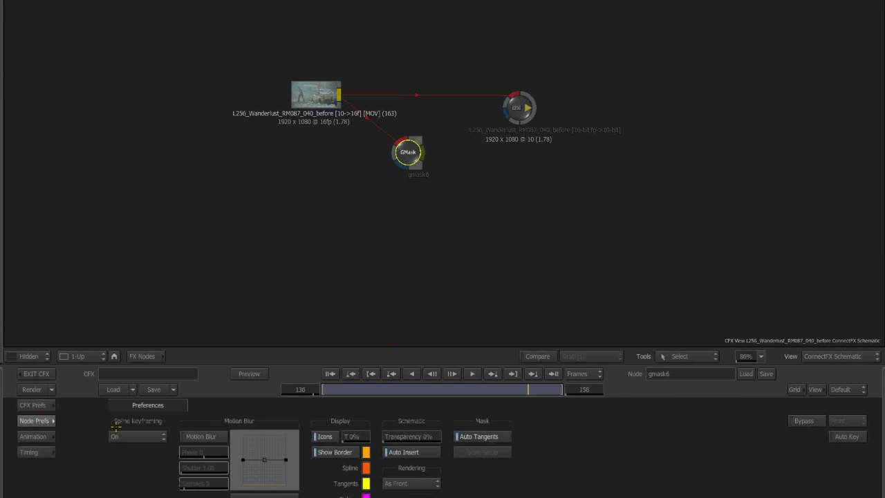
click(45, 422)
Step: Load the exported multitracks.gmask into the GMask node and check the mask over the footage at frame 48
click(381, 453)
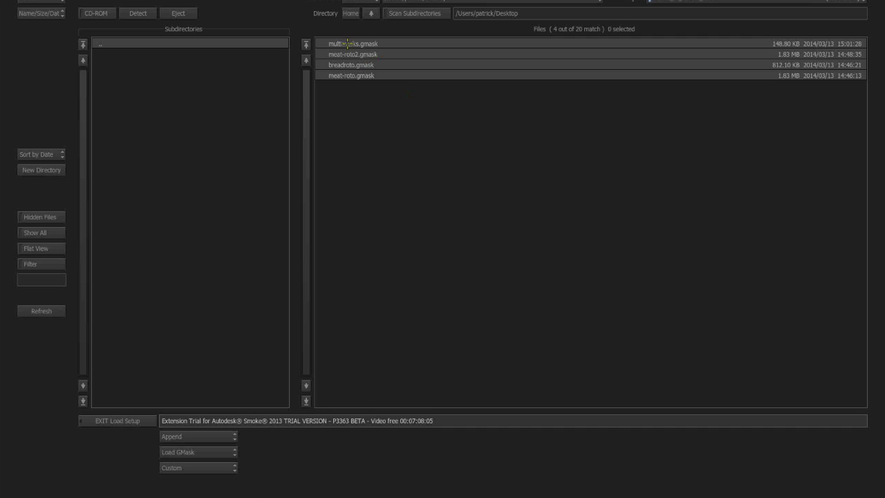
click(350, 43)
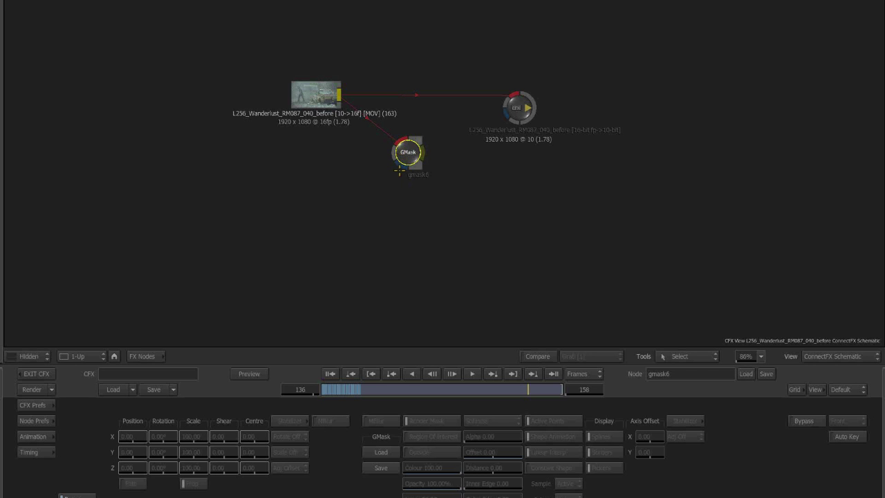
double_click(402, 166)
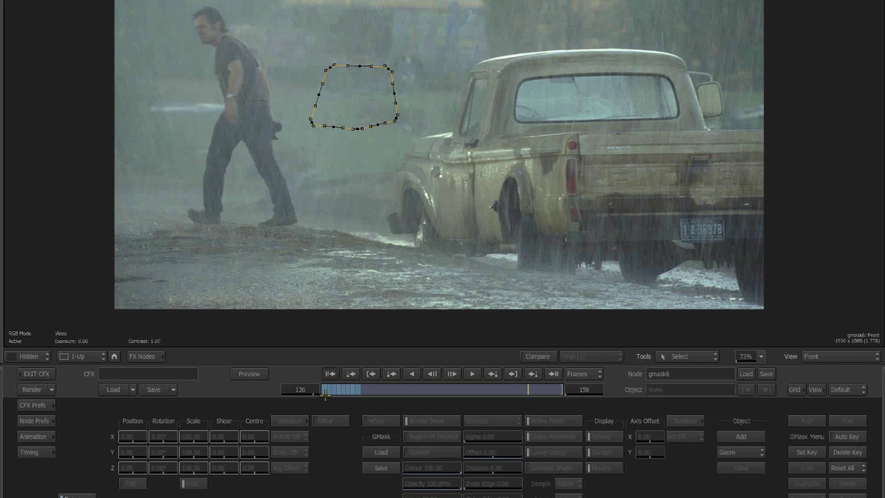
click(369, 388)
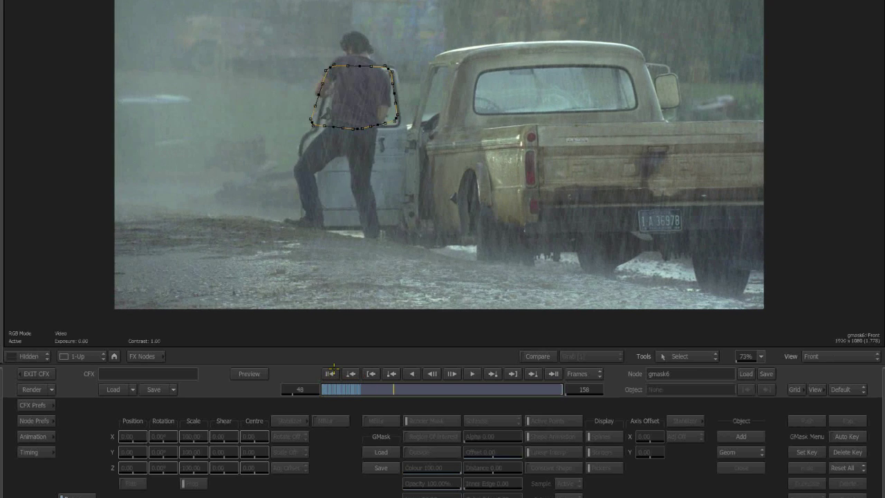
Step: Switch back to mocha Pro, deselect both layers and look over the available export options
key(super+Tab)
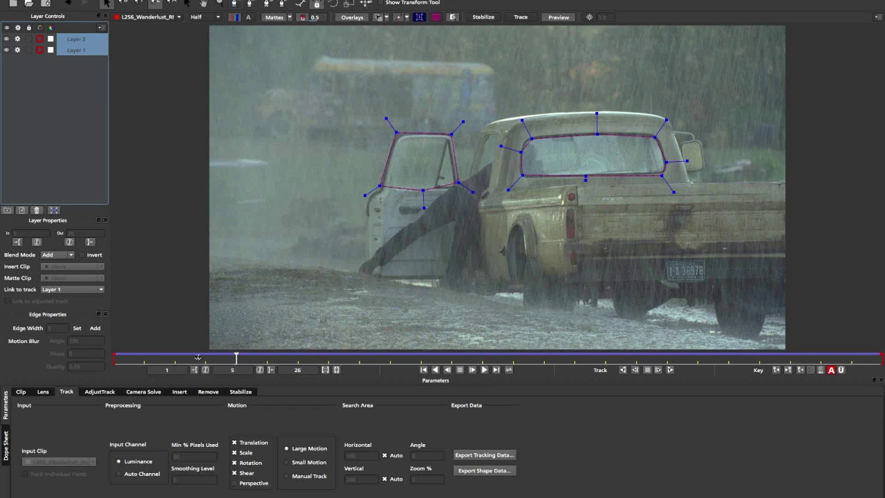
click(65, 68)
click(76, 51)
click(74, 69)
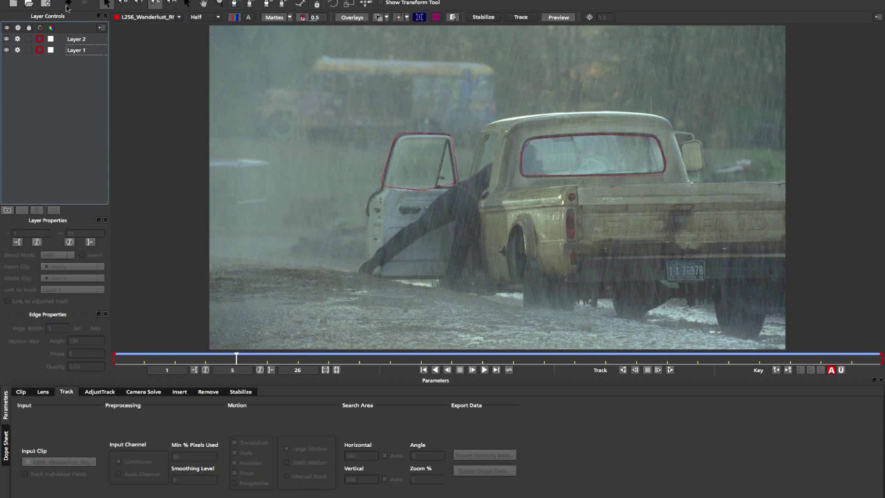
click(69, 1)
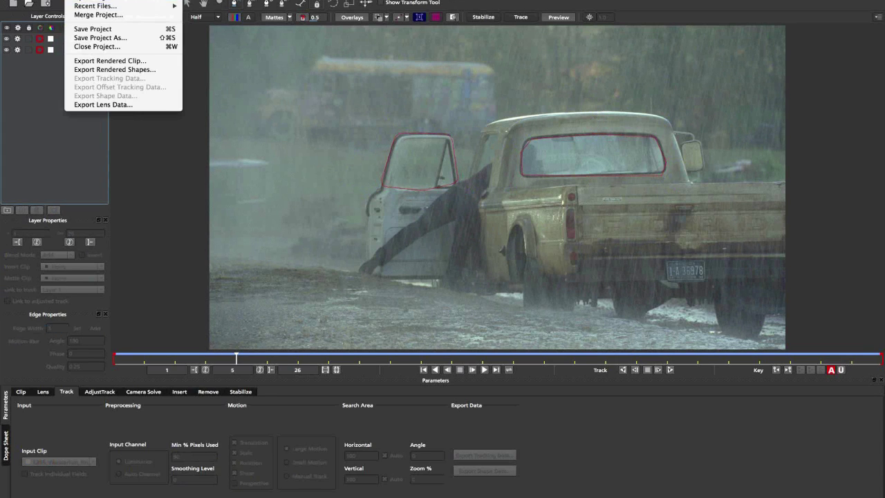
click(49, 131)
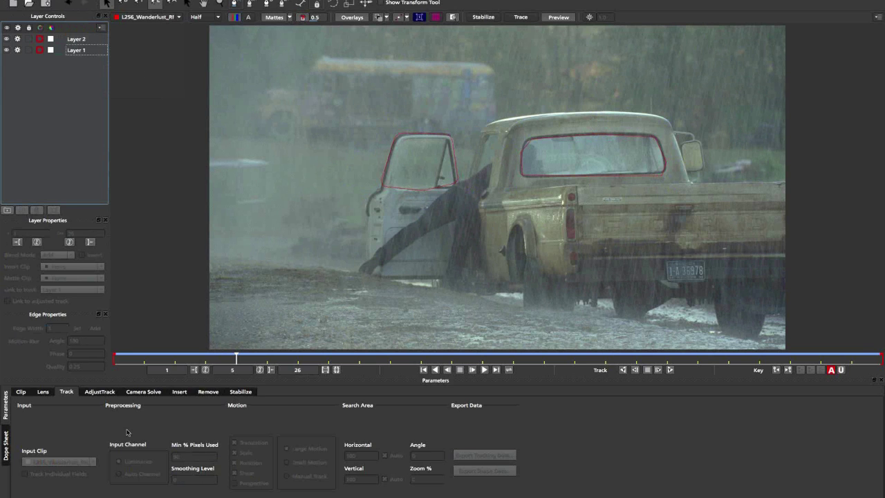
Step: Undock the Parameters panel, show its AdjustTrack settings, and try the Layout 1 and Default workspace layouts
double_click(90, 384)
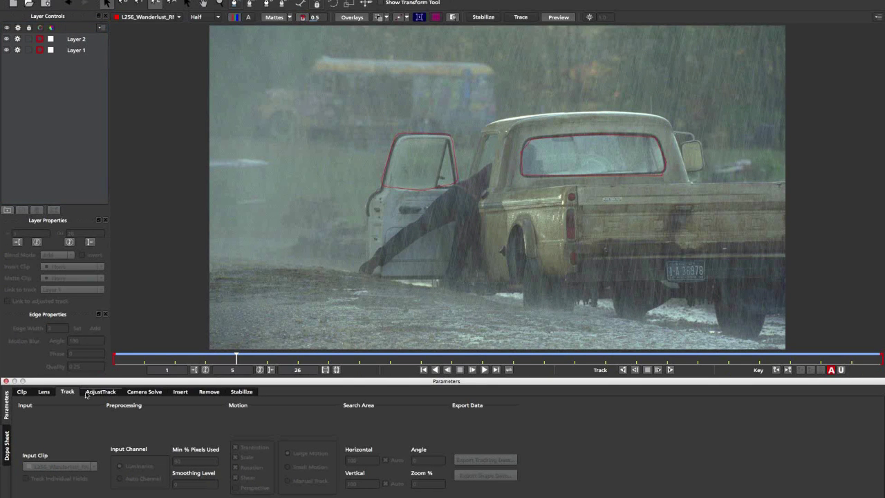
click(87, 393)
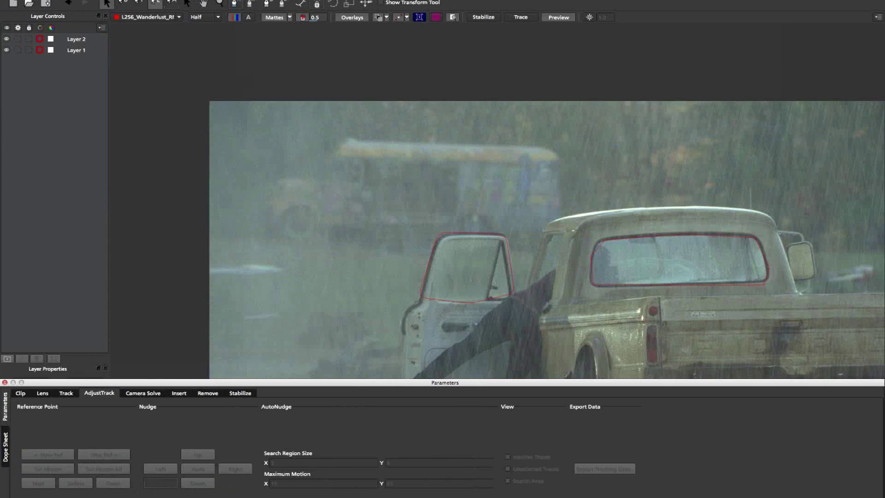
click(147, 0)
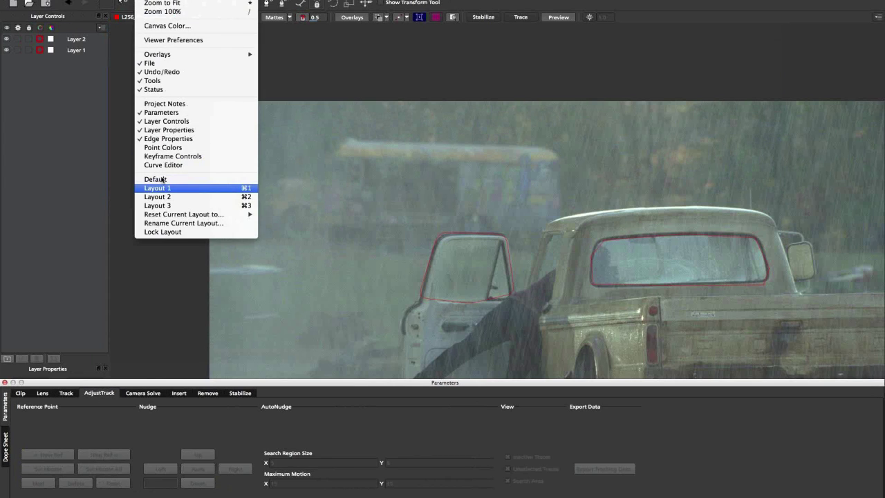
click(157, 188)
click(146, 0)
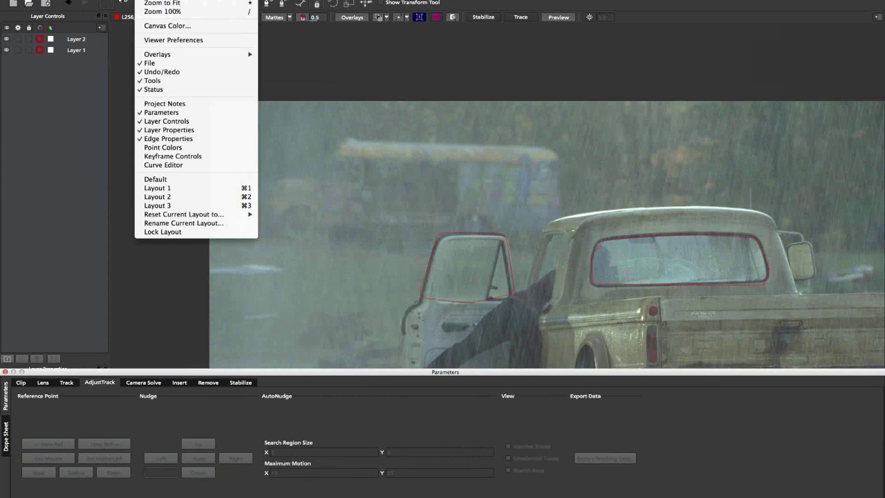
click(158, 180)
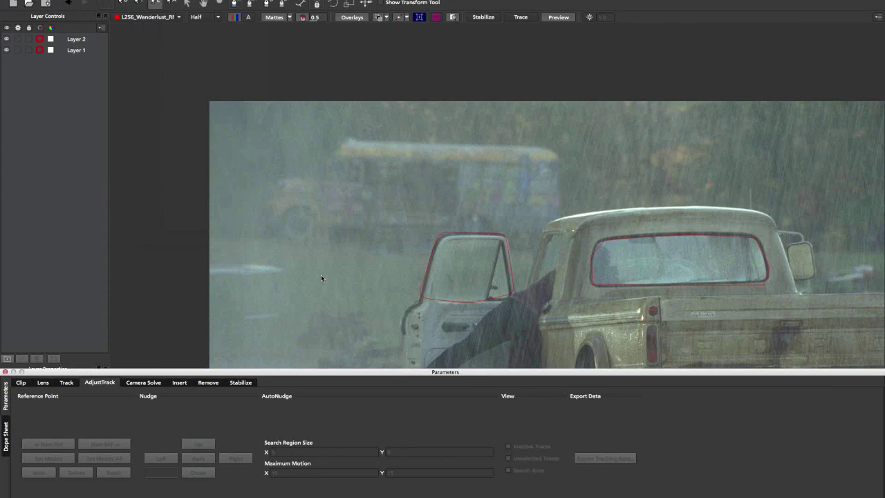
Step: Close the floating Parameters panel to clear the area below the viewer
click(67, 168)
drag(44, 371, 109, 357)
click(70, 357)
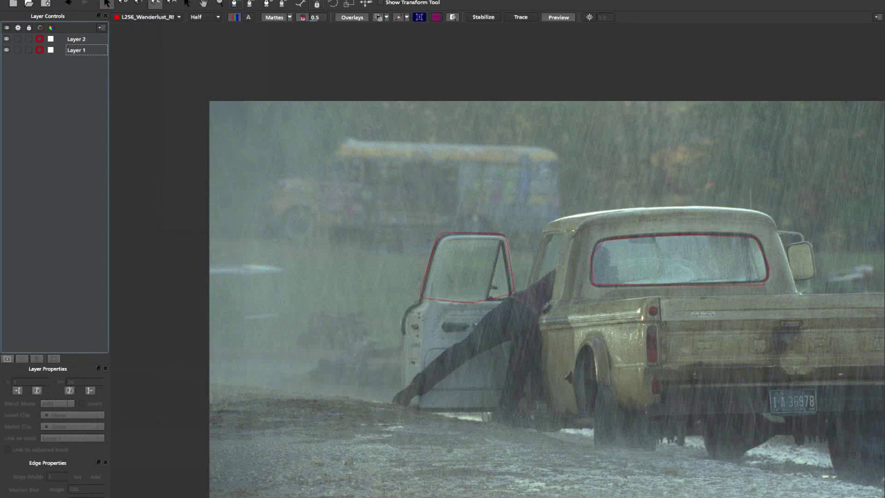
Step: Try the Default and Layout 1 workspace layouts, and settle on Layout 3
click(145, 0)
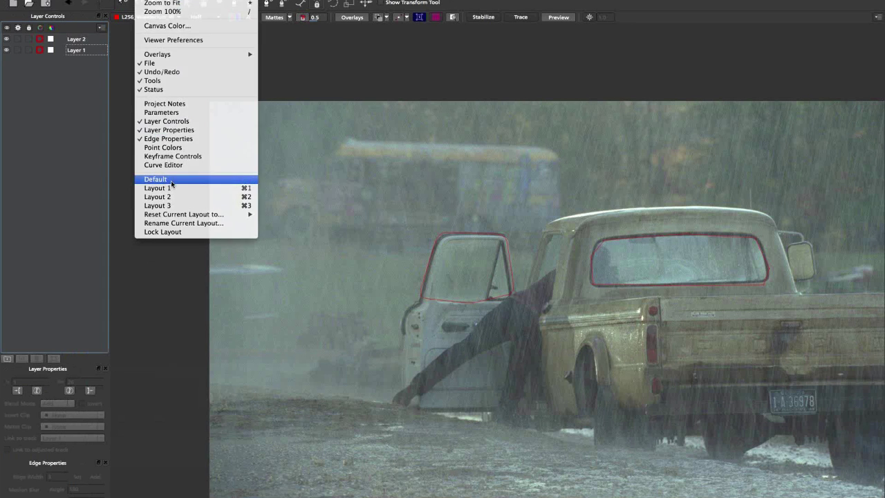
click(166, 181)
click(146, 0)
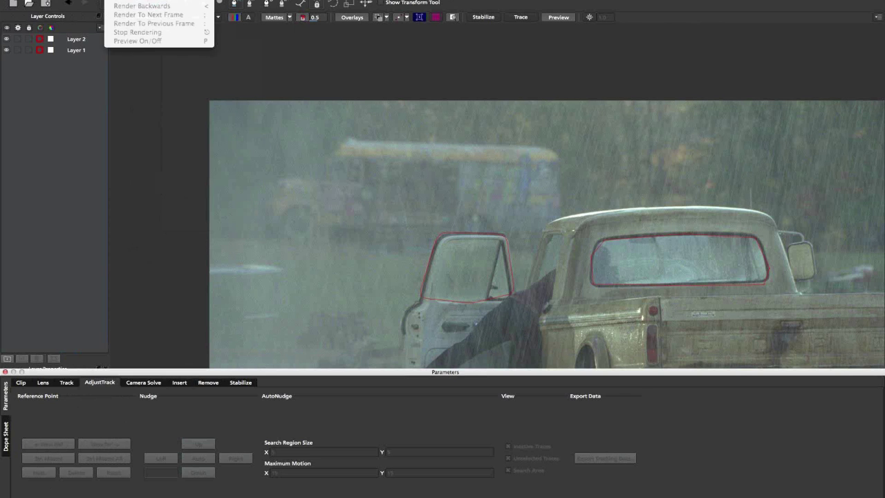
click(164, 187)
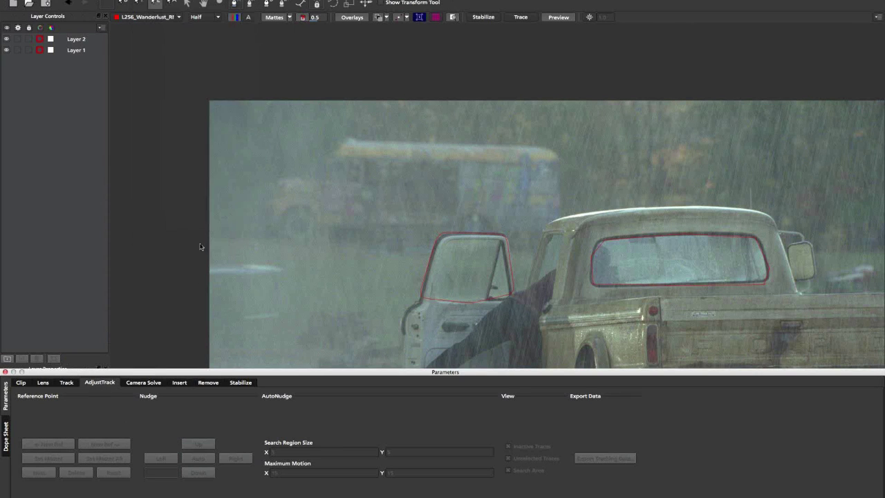
click(146, 0)
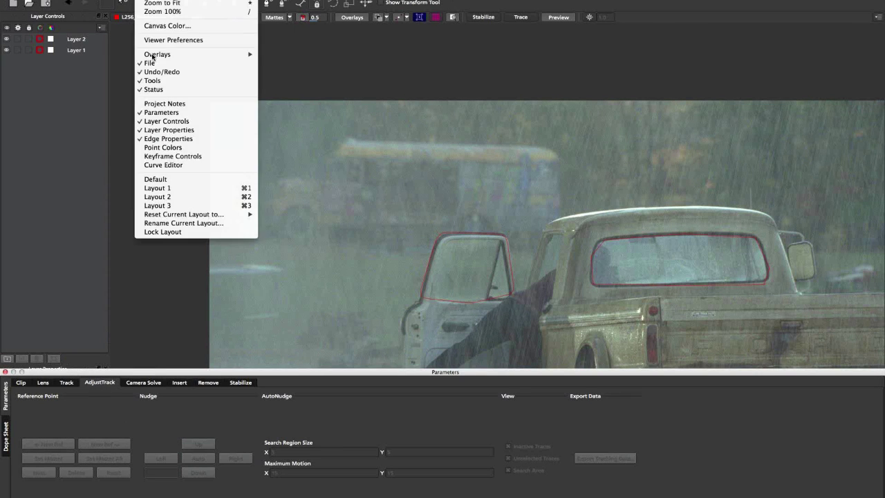
click(159, 205)
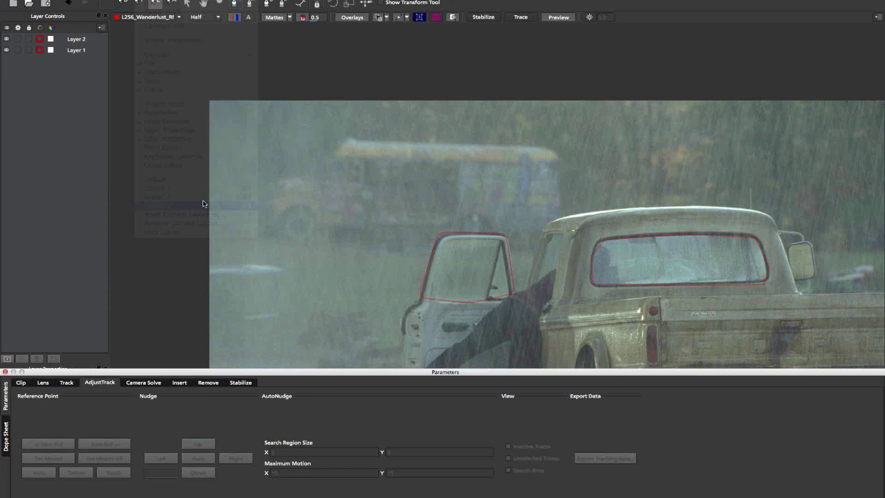
click(91, 60)
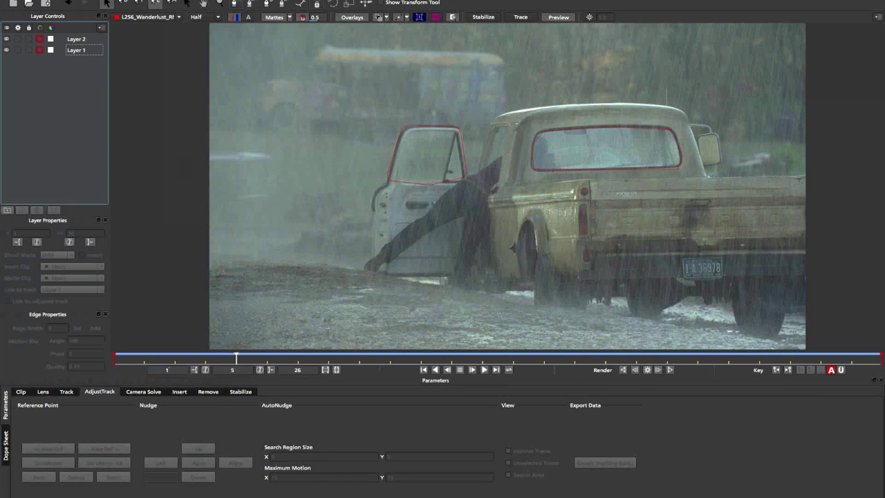
Step: Select Layer 2 to review the export options available for it, and clear the selection
click(72, 0)
click(44, 121)
click(76, 39)
click(79, 0)
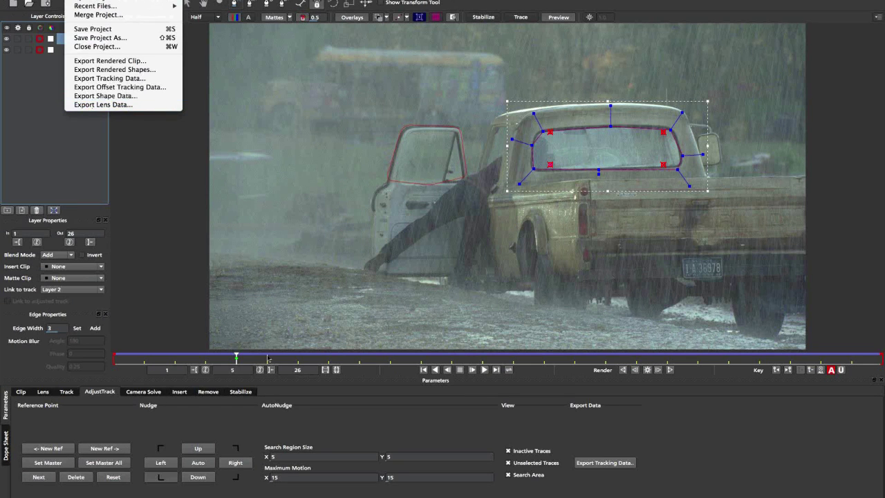
click(269, 358)
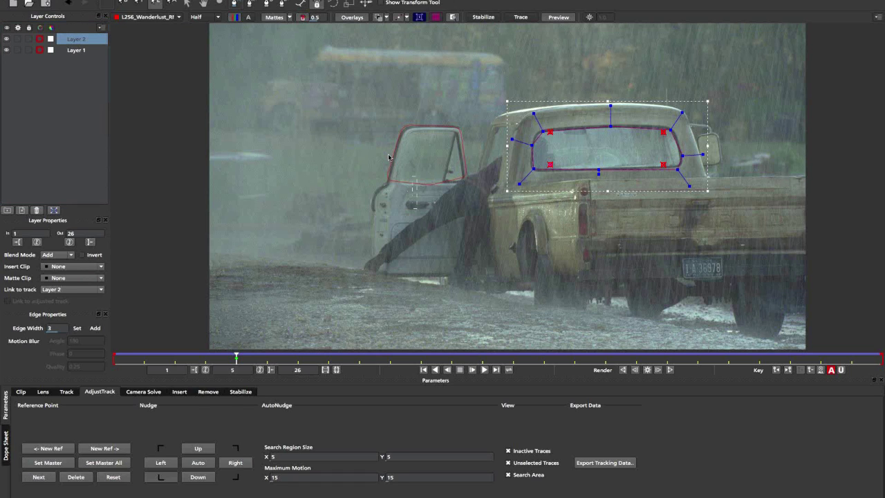
click(362, 195)
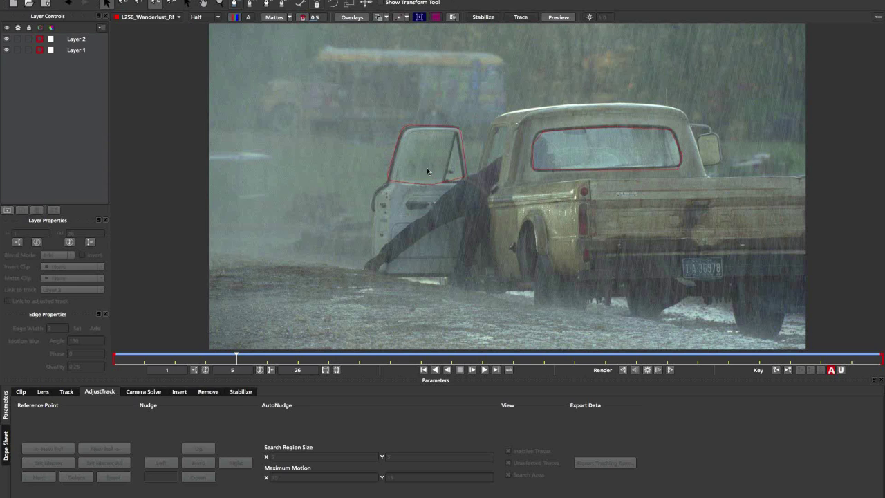
Step: Start a new project, discarding the unsaved changes to the Wanderlust project
click(74, 0)
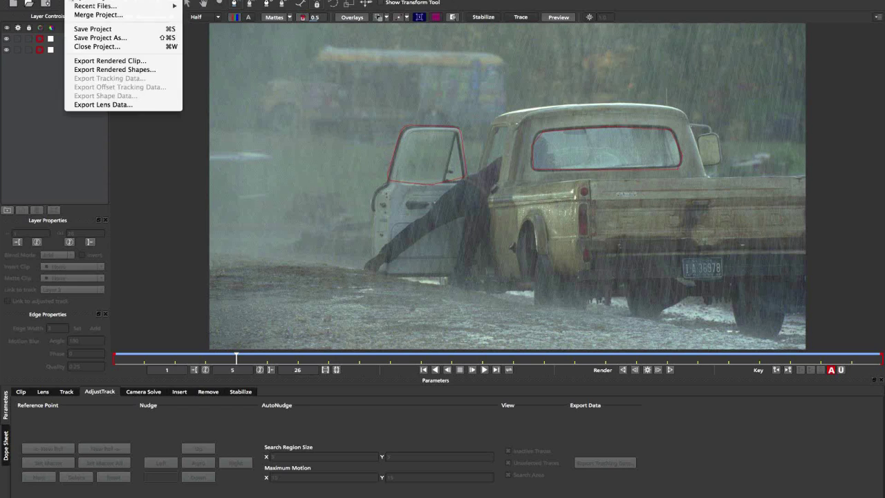
click(113, 1)
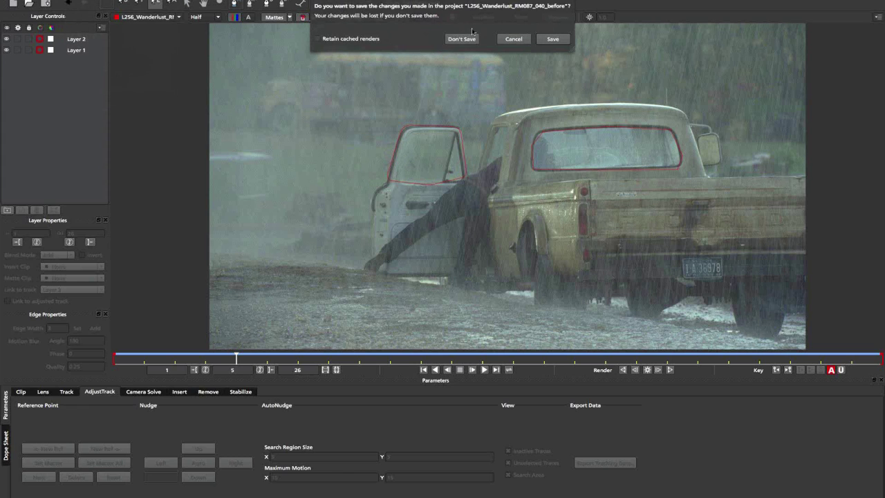
click(461, 39)
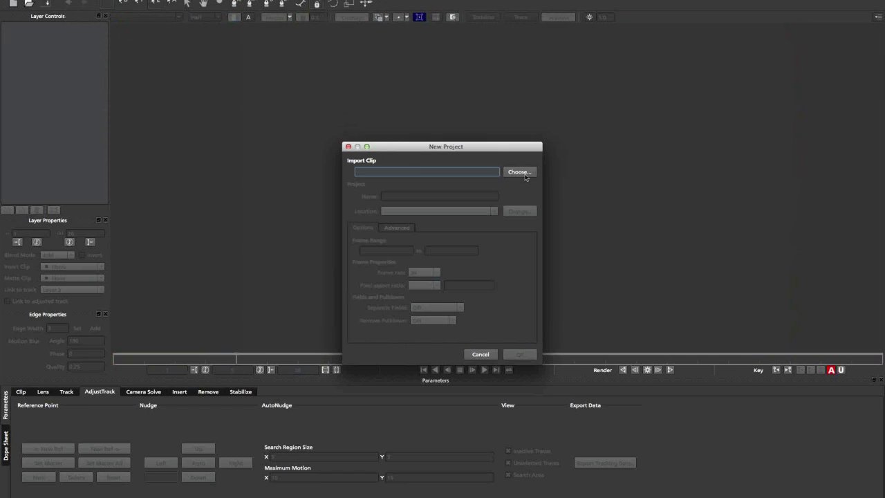
Step: Create the project from ESPN_INSERT_LENS.mov in the B Lens folder, overwriting the existing project file
click(520, 170)
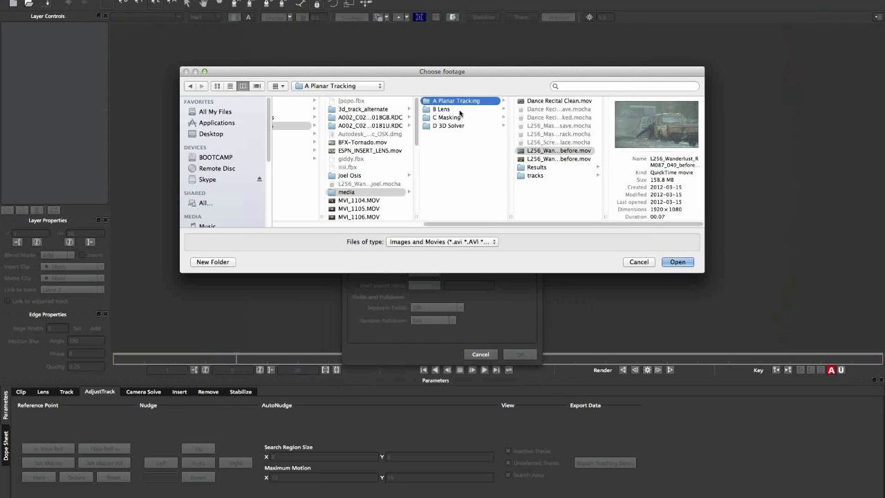
click(460, 111)
click(553, 101)
click(672, 262)
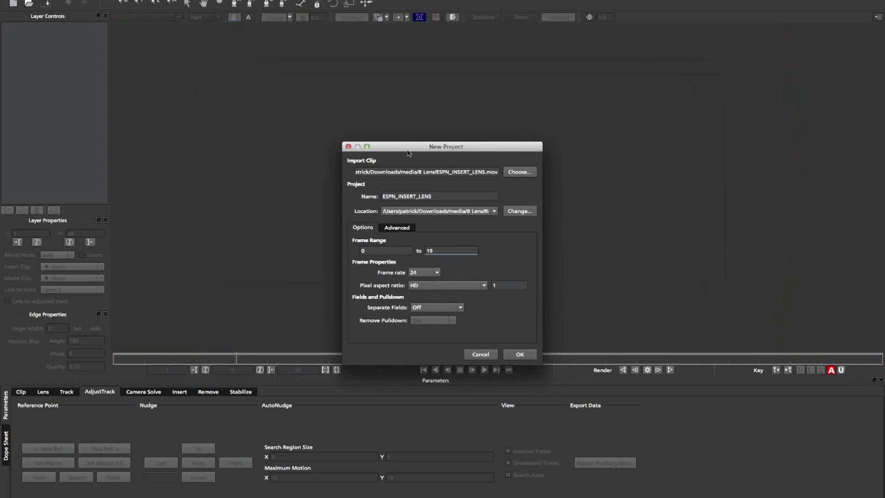
drag(408, 153, 401, 129)
click(514, 330)
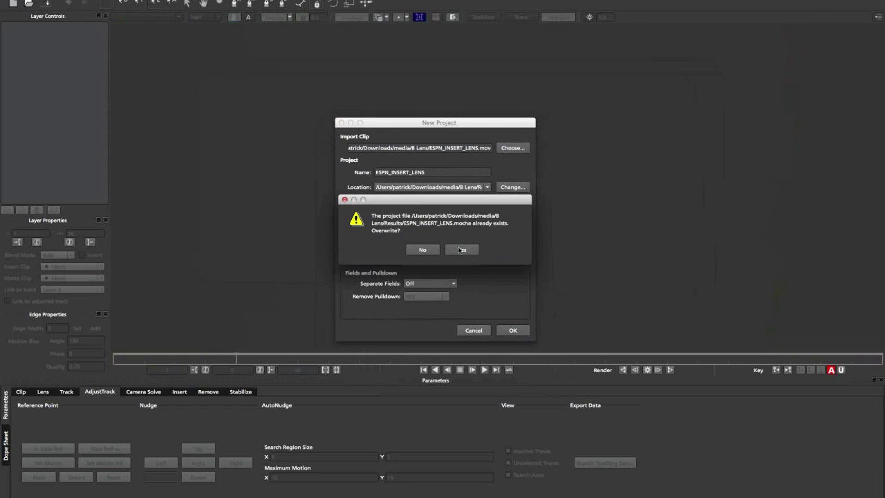
click(461, 249)
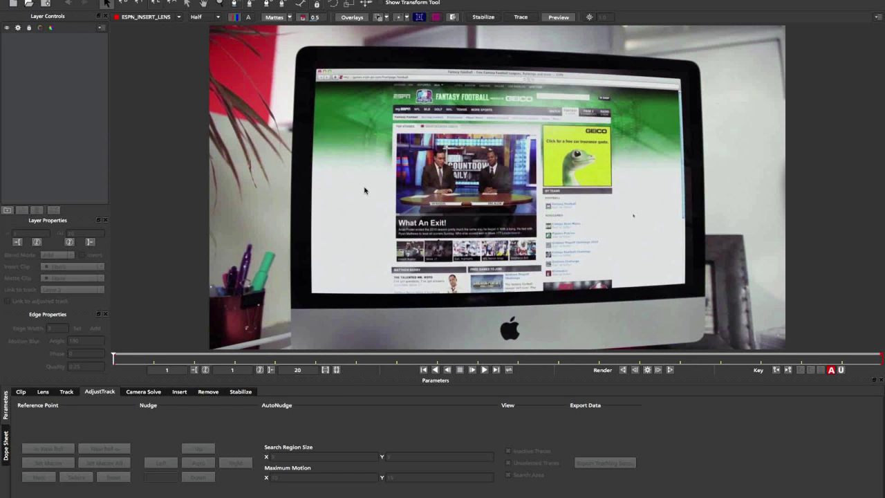
Step: Draw a four-point X-spline around the whole iMac on the first frame
key(z)
drag(368, 209, 379, 294)
click(236, 4)
click(316, 81)
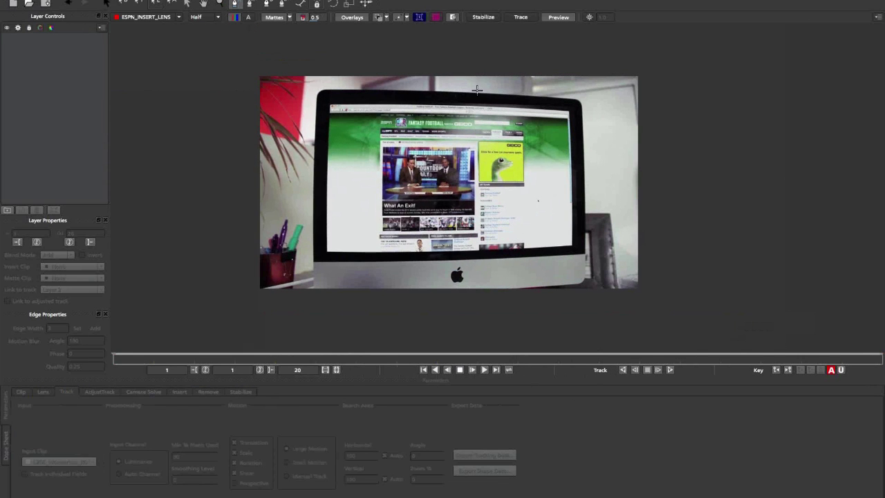
click(582, 98)
click(593, 291)
click(269, 314)
right_click(274, 308)
drag(275, 309, 315, 305)
right_click(314, 305)
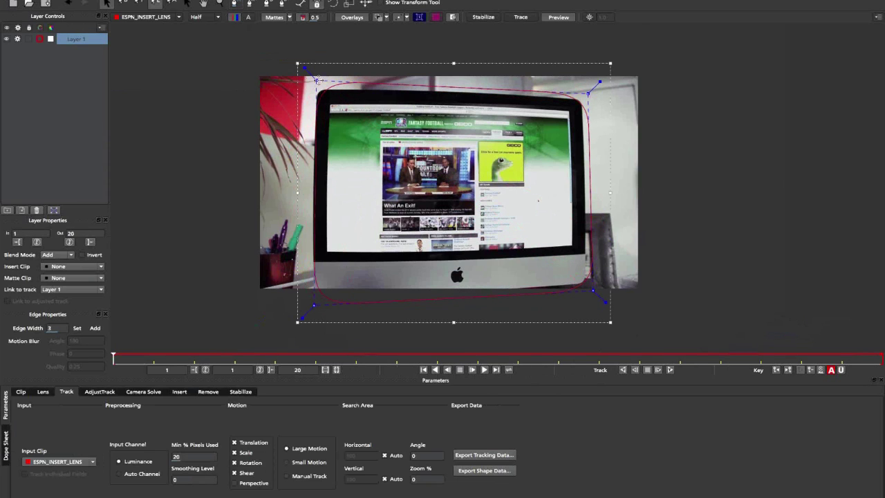
Step: Pull the four corner points of the spline outward so it encloses the computer more loosely
drag(316, 80, 296, 76)
drag(311, 303, 298, 320)
drag(588, 92, 594, 81)
drag(594, 294, 595, 306)
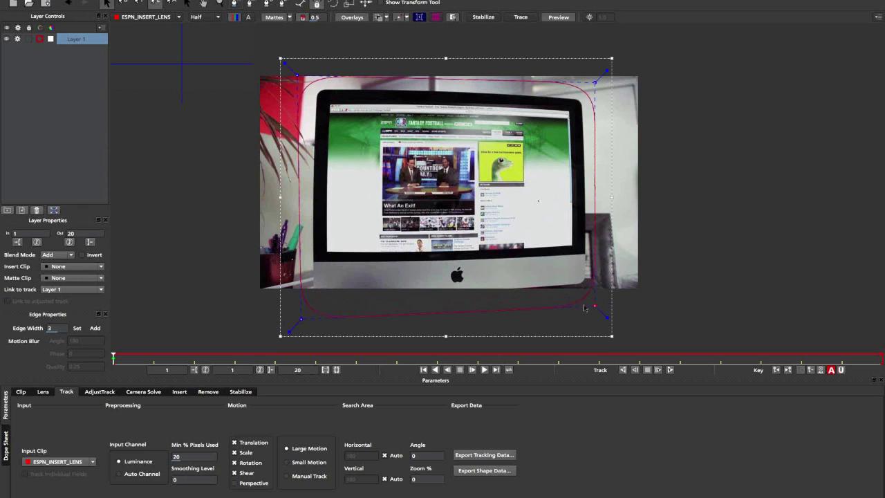
Step: Track Layer 1 forward to frame 10 with 20% minimum pixels used and Perspective motion enabled, and return to the first frame
click(184, 458)
text(90)
click(670, 369)
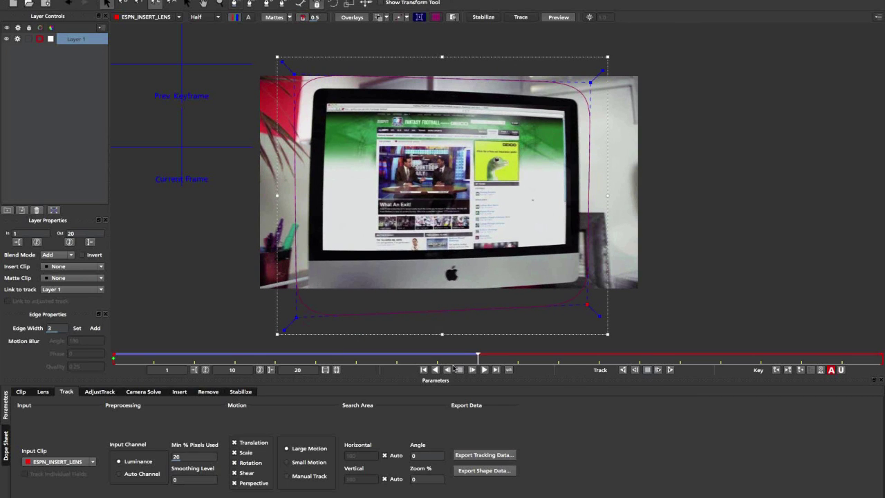
drag(152, 358, 111, 357)
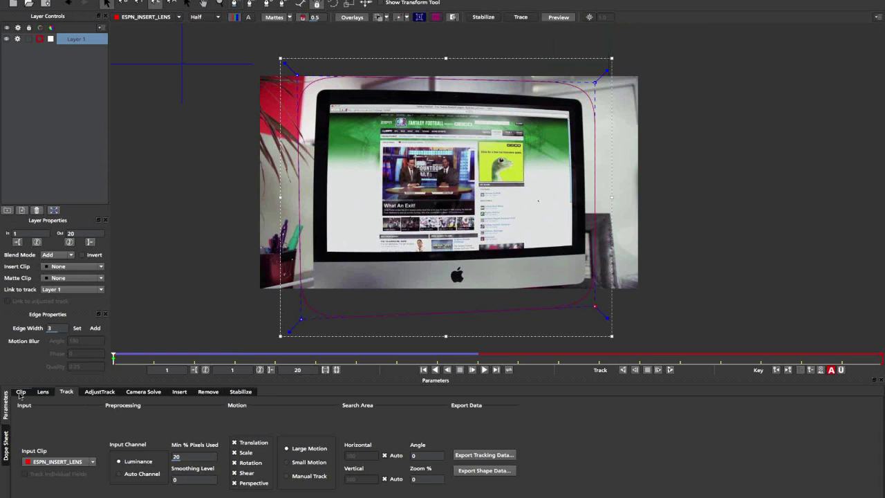
Step: Look over the Clip, Lens, Track, AdjustTrack and Camera Solve settings of the project
click(20, 393)
click(43, 393)
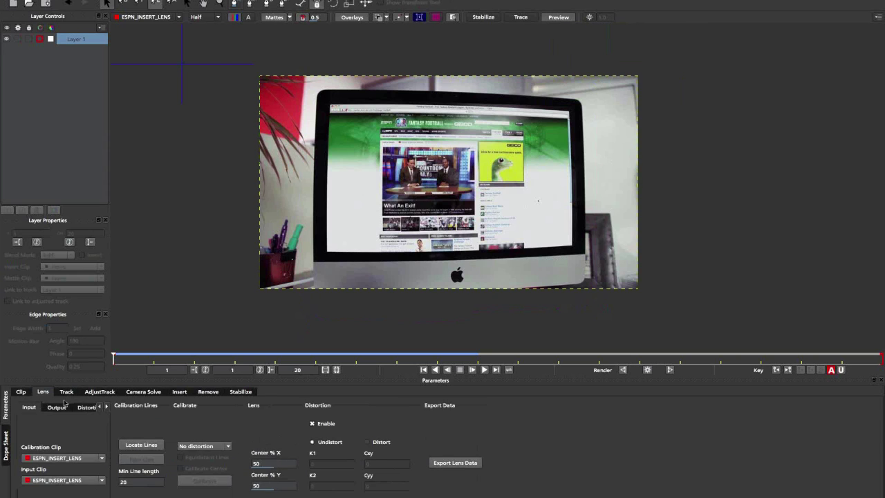
click(68, 392)
click(104, 393)
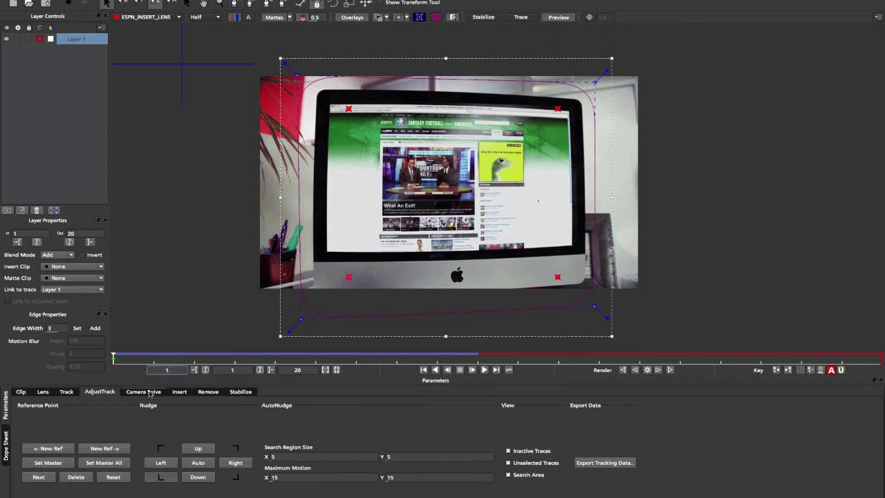
click(149, 392)
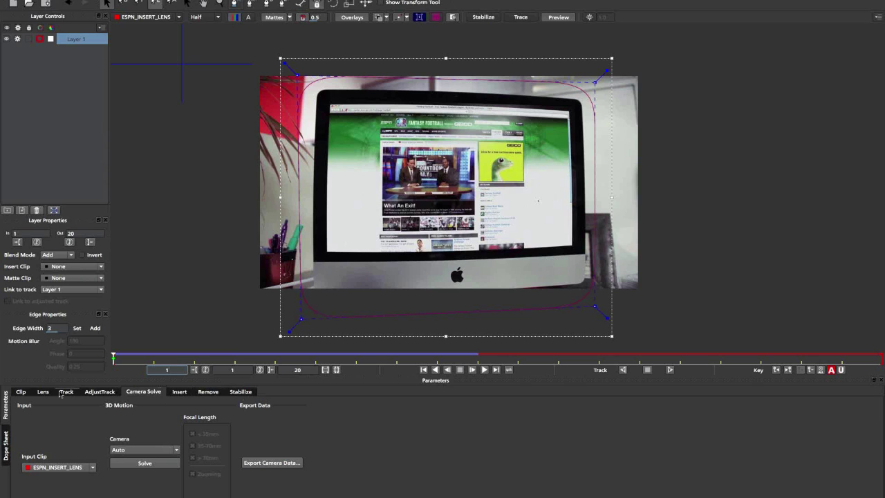
click(24, 397)
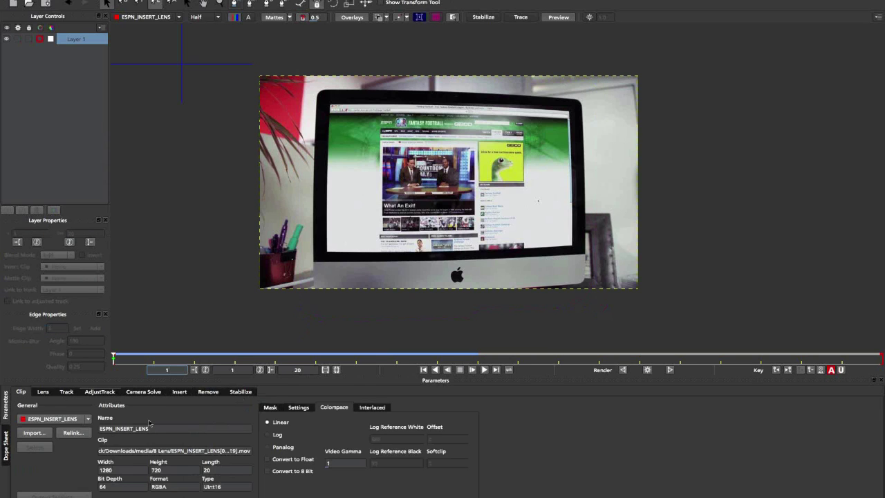
Step: Locate the calibration lines in the Lens module and set the minimum line length to 51
click(43, 392)
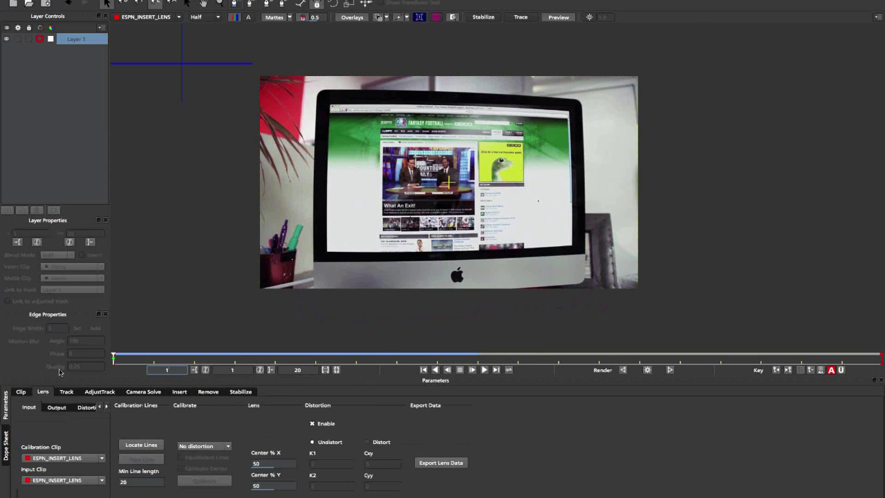
click(135, 445)
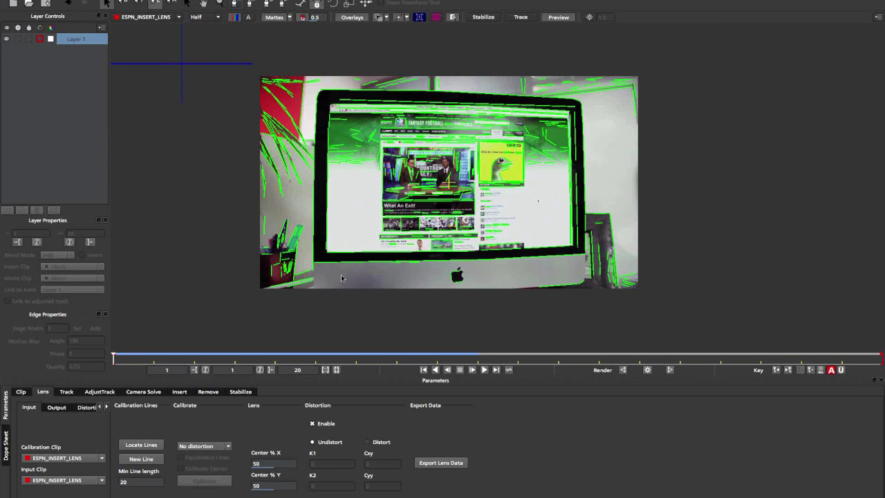
double_click(139, 481)
text(56)
key(Return)
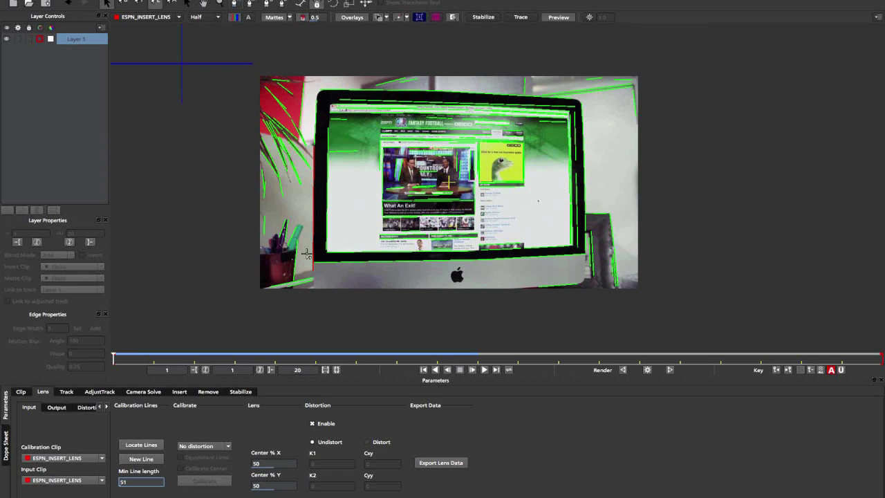
Step: Join the detected line segments into calibration lines along the iMac's left, top and lower bezel edges
click(313, 220)
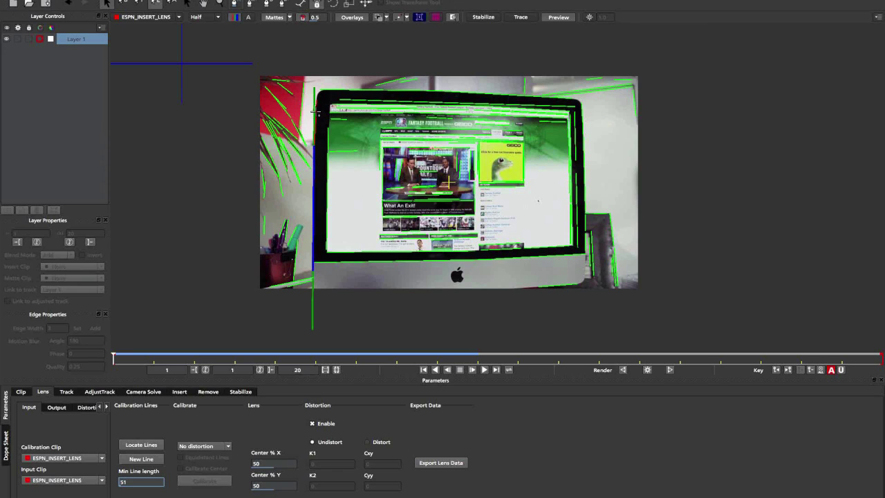
click(316, 114)
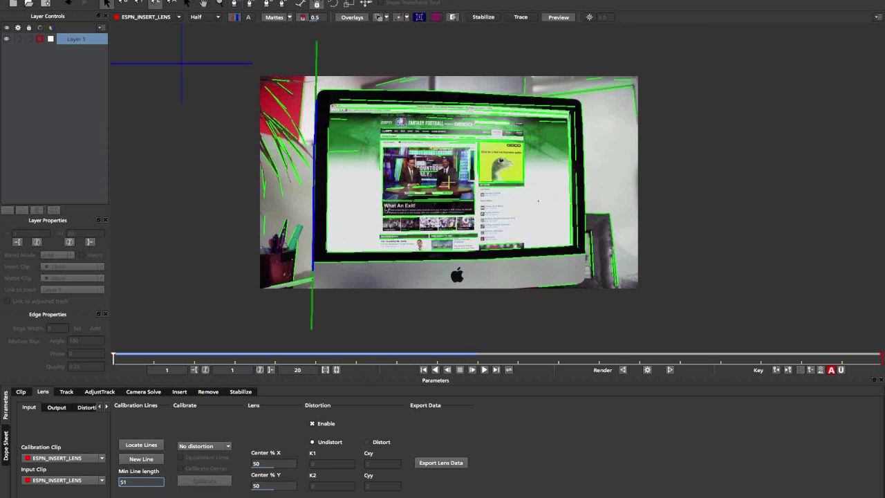
click(366, 92)
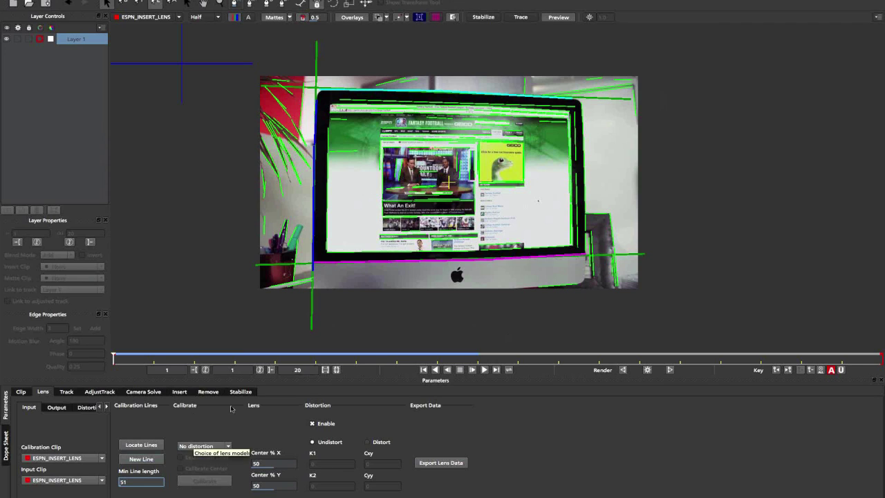
Step: Set the lens calibration model to 1-Parameter and review the other available lens models
click(200, 446)
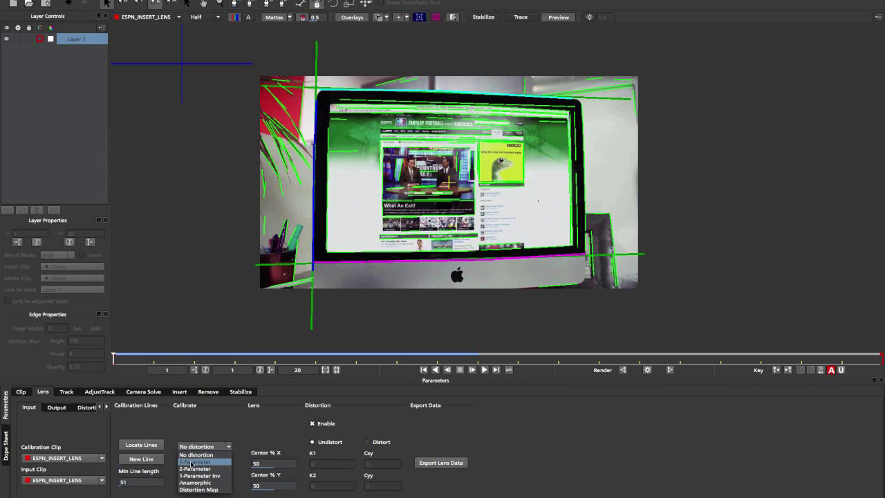
click(191, 462)
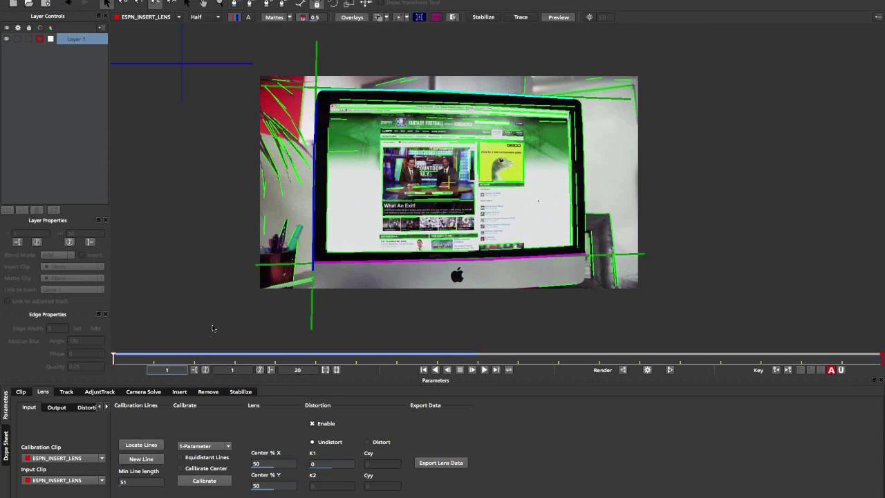
click(203, 446)
click(203, 425)
click(209, 447)
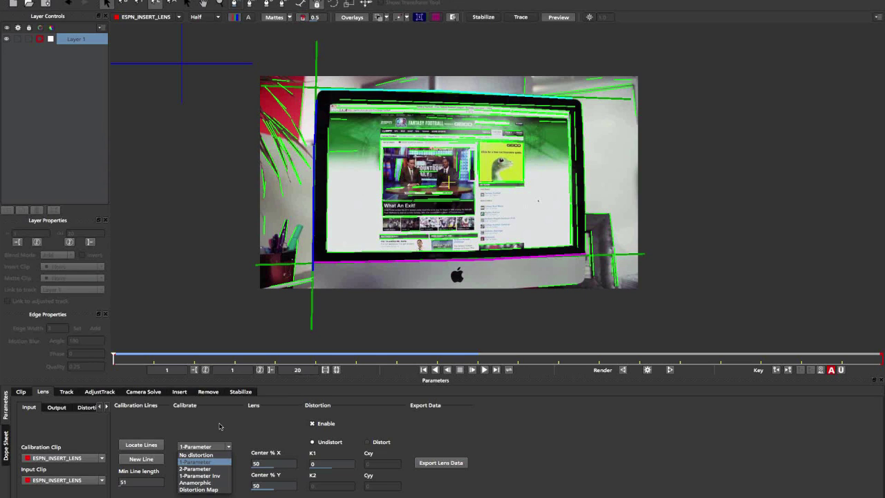
Step: Calibrate the lens distortion with the 1-Parameter model and render the undistorted version of the current frame
click(219, 426)
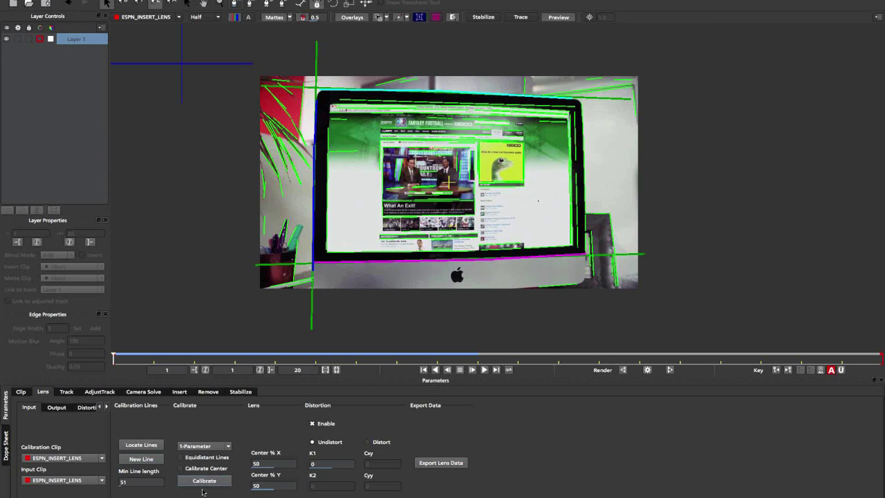
click(197, 480)
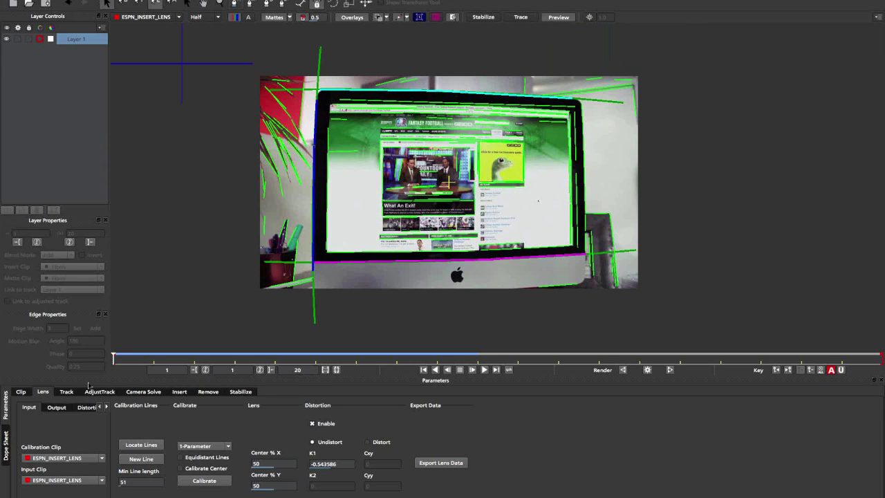
click(67, 394)
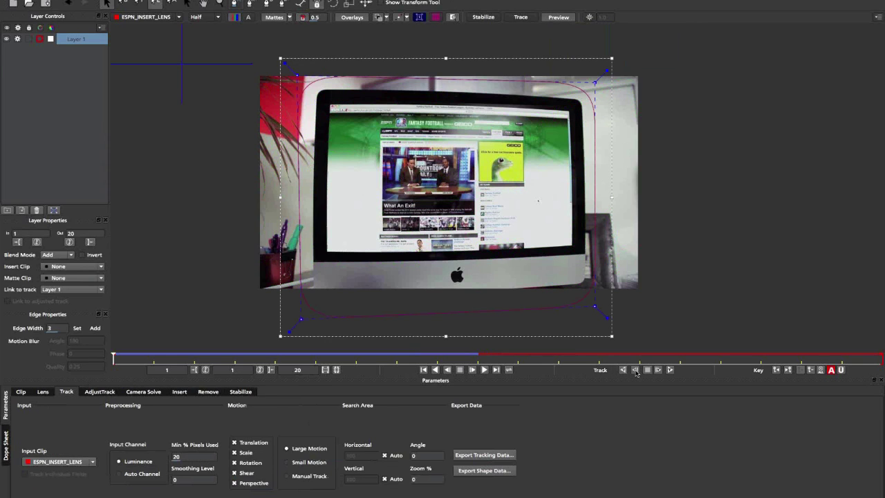
click(43, 391)
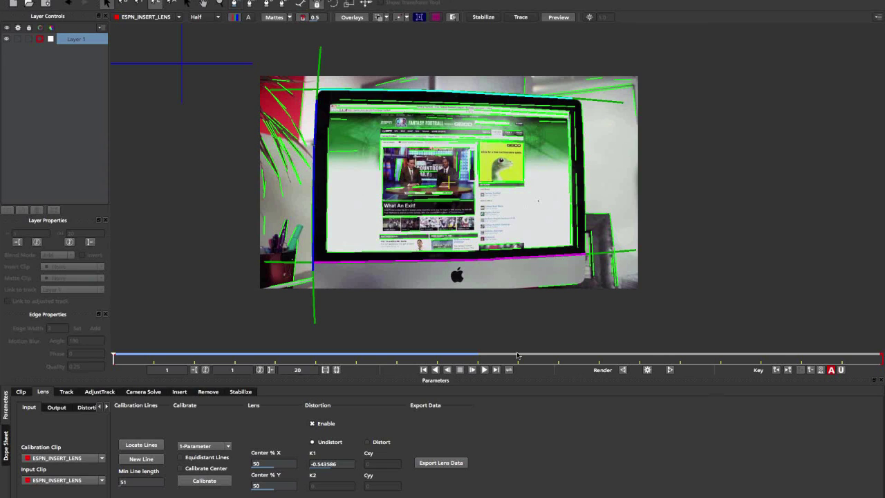
click(648, 370)
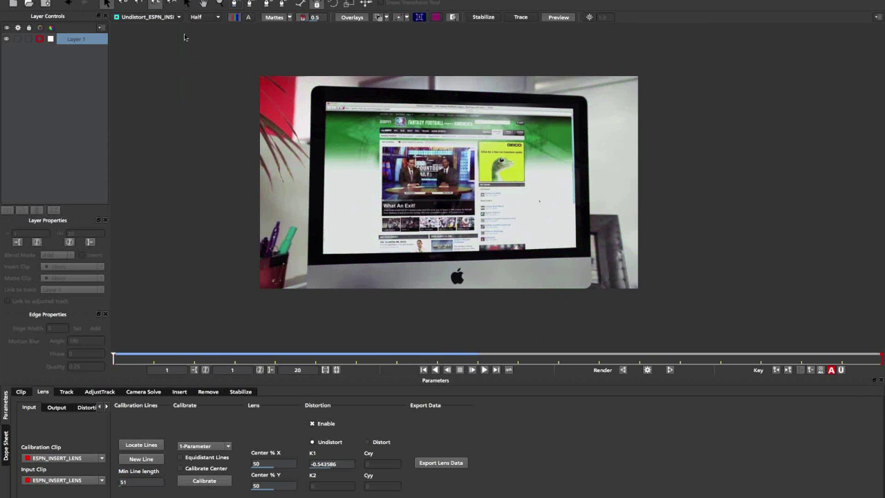
Step: Compare the original ESPN_INSERT_LENS clip with the rendered Undistort_ESPN_INSERT_LENS clip in the viewer
click(129, 15)
click(134, 27)
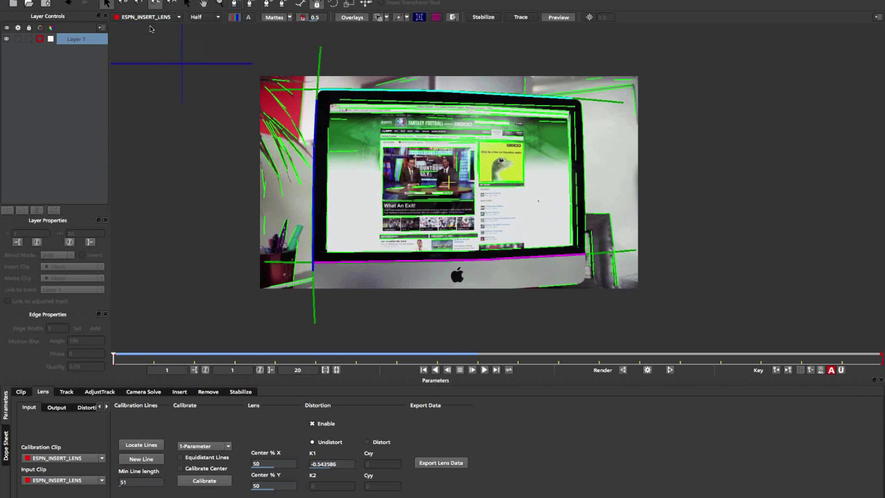
click(146, 18)
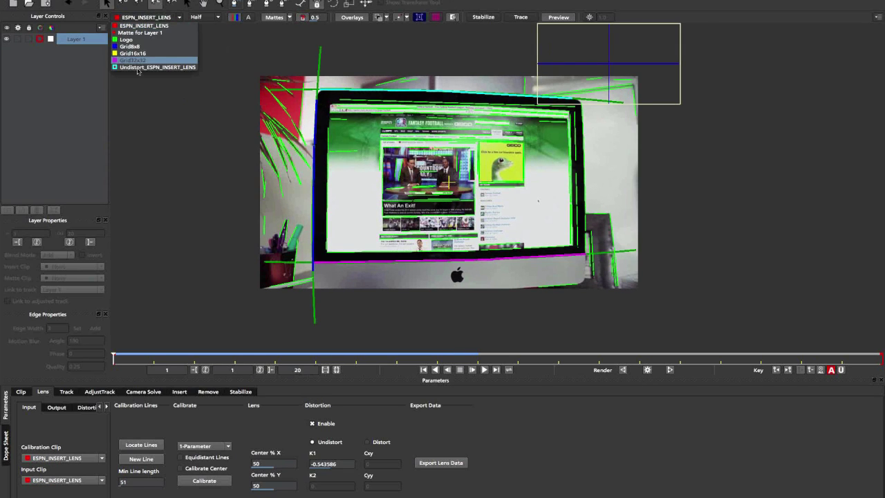
click(138, 68)
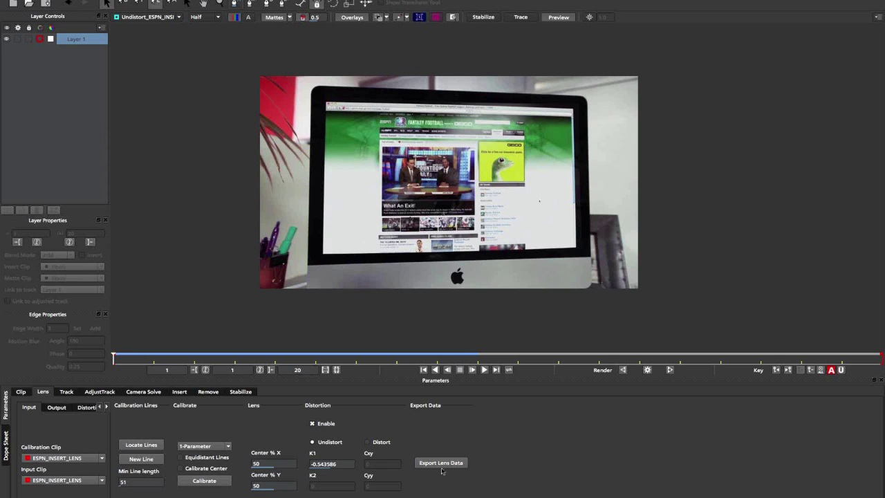
click(73, 0)
click(404, 268)
Step: Return the viewer to the ESPN_INSERT_LENS clip and track Layer 1 forward from frame 9 to the last frame
click(142, 18)
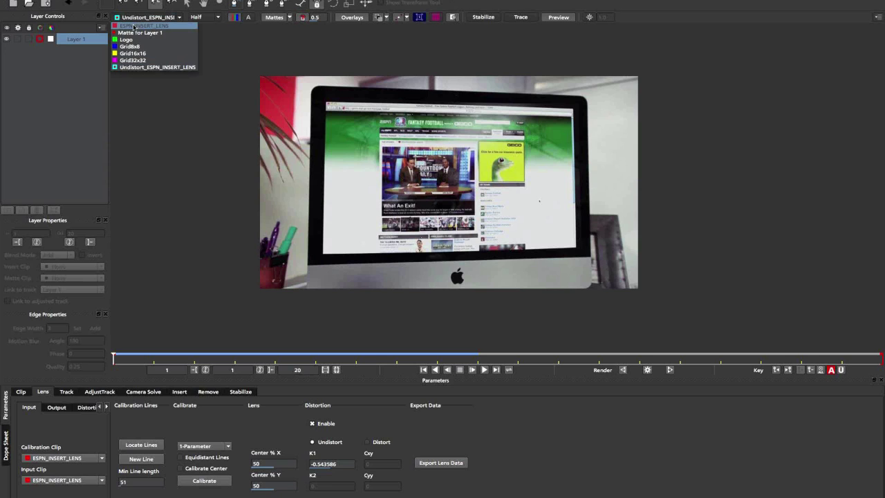
click(144, 25)
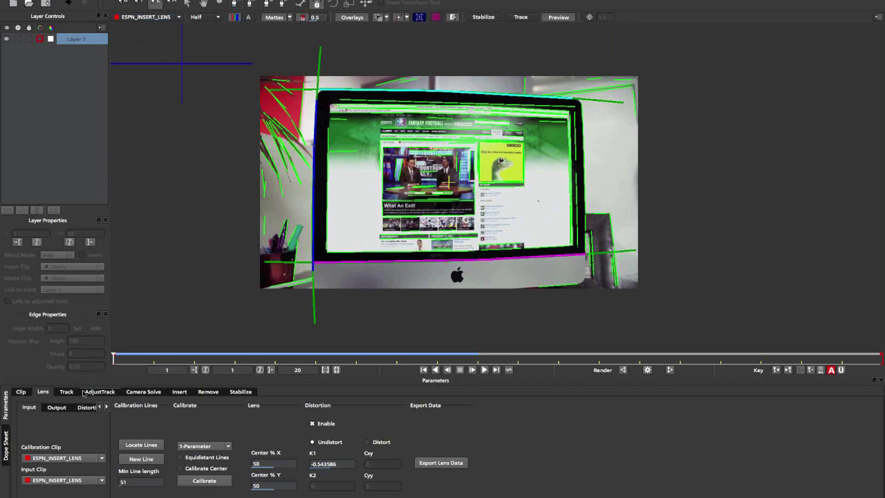
click(66, 391)
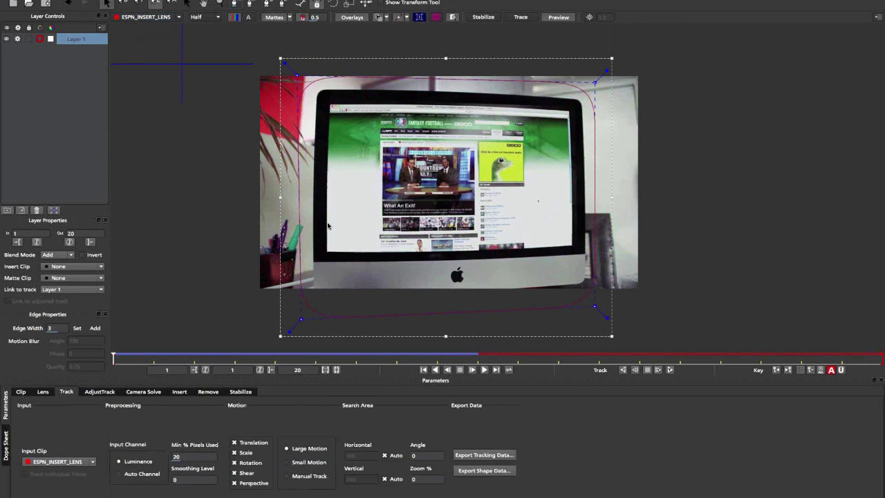
click(430, 356)
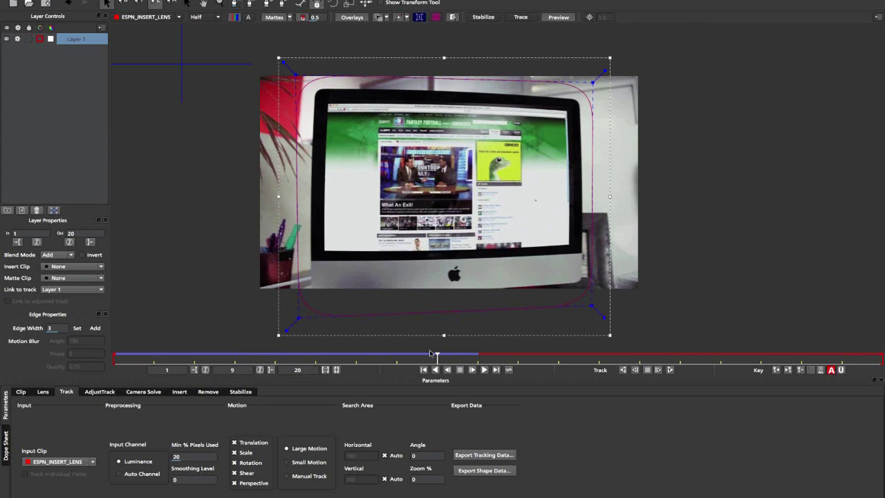
click(667, 370)
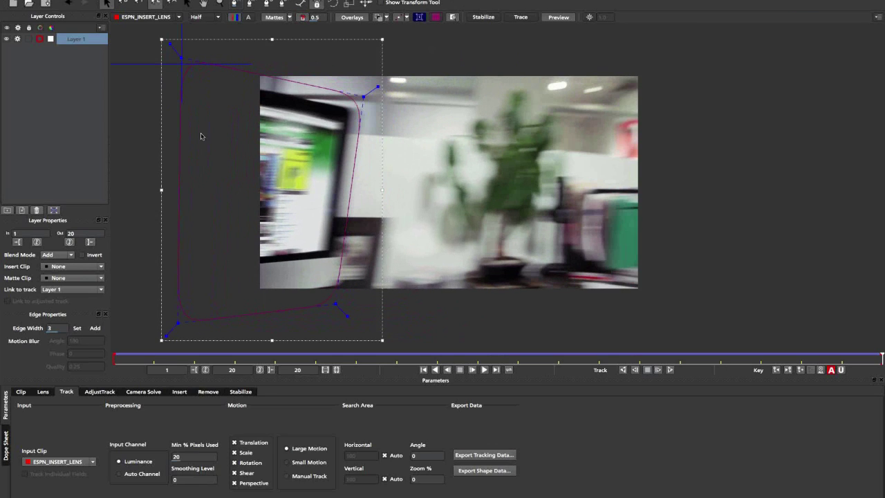
Step: Check how the tracked Layer 1 shape follows the iMac through the blurred frames around 13 to 16
click(599, 357)
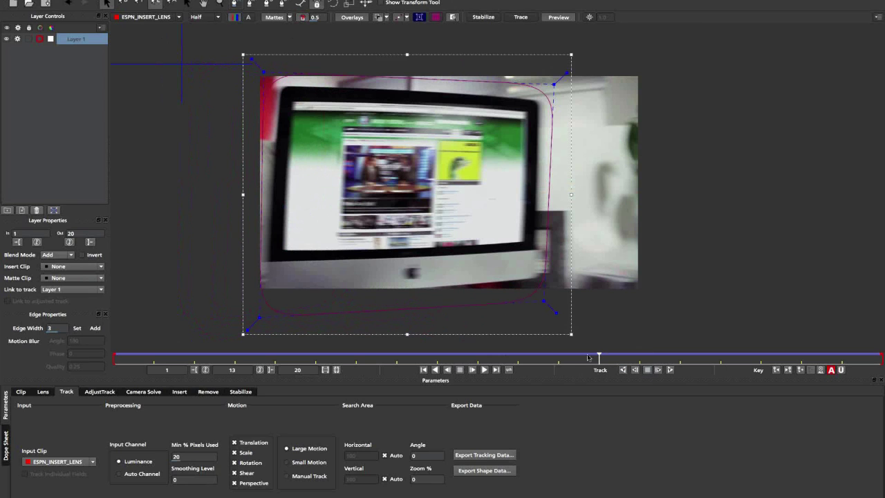
key(space)
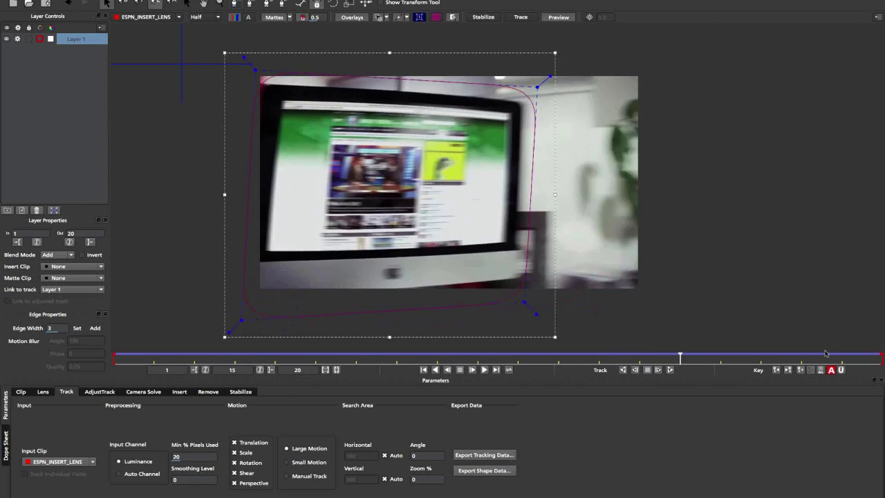
key(Left)
key(Left)
key(Left)
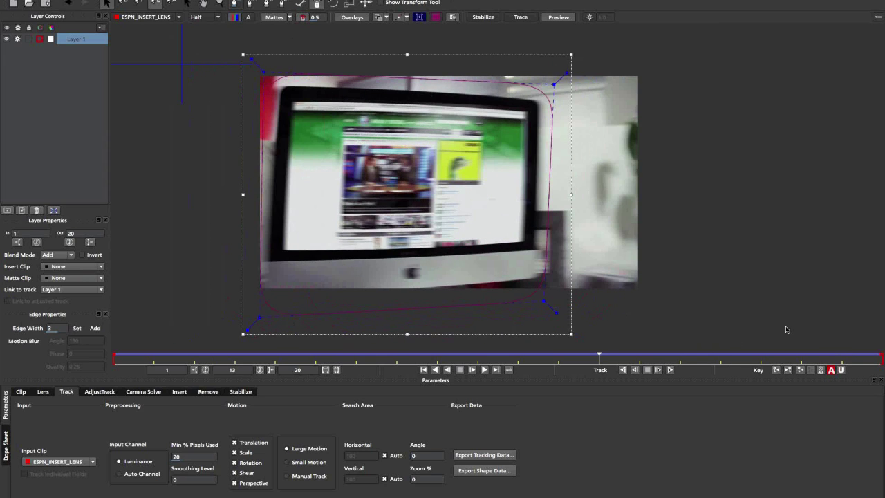
key(Right)
key(Right)
key(Right)
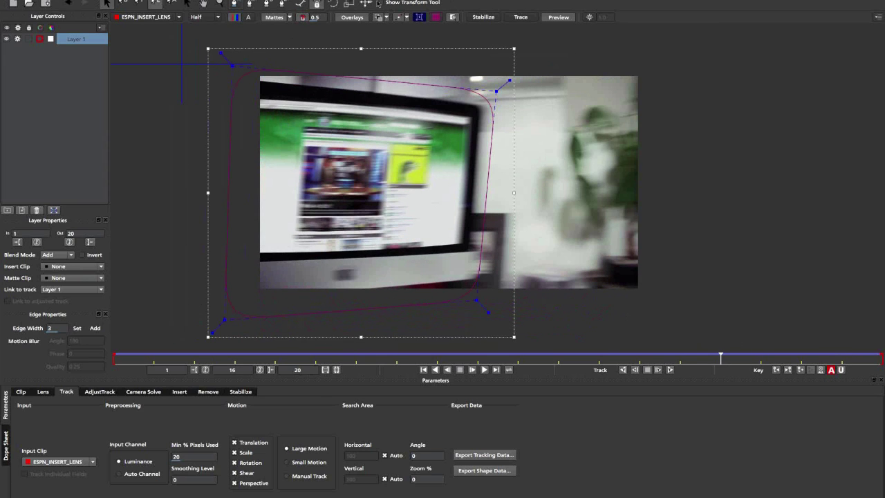
Step: Hide the transform tool, display the planar surface with its grid at frame 14, and fit its four corners to the iMac's display area
click(379, 3)
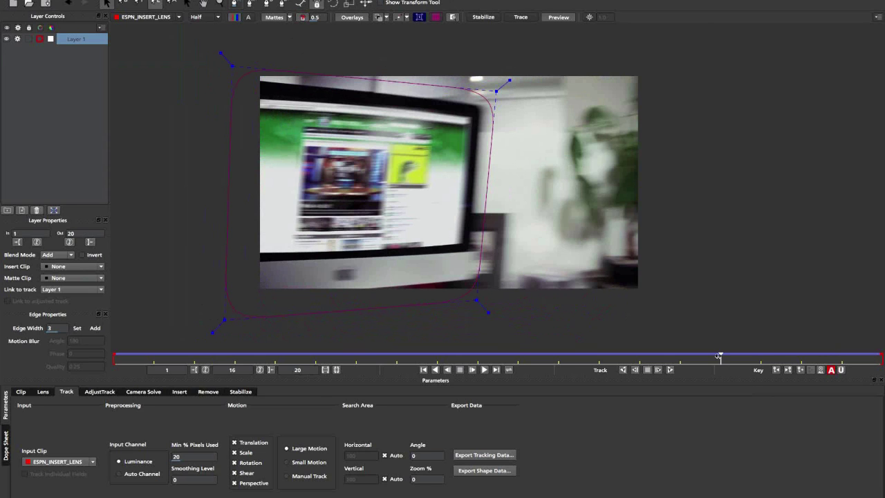
drag(748, 353, 640, 354)
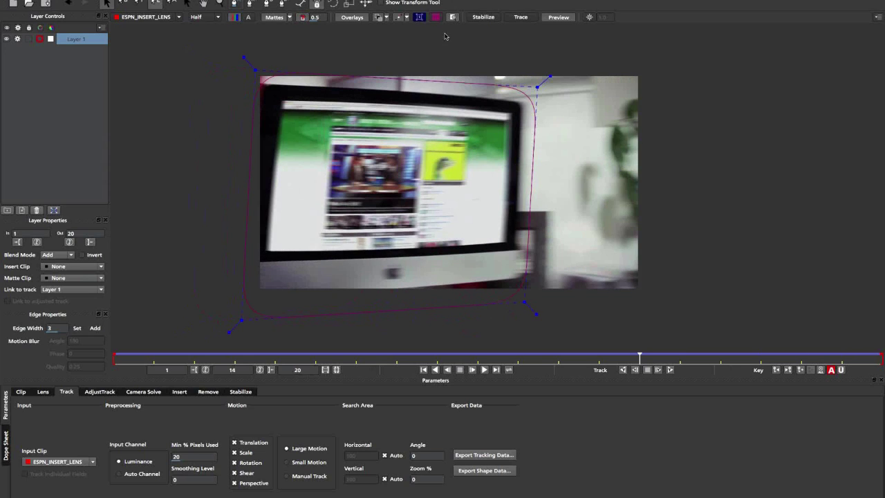
click(420, 16)
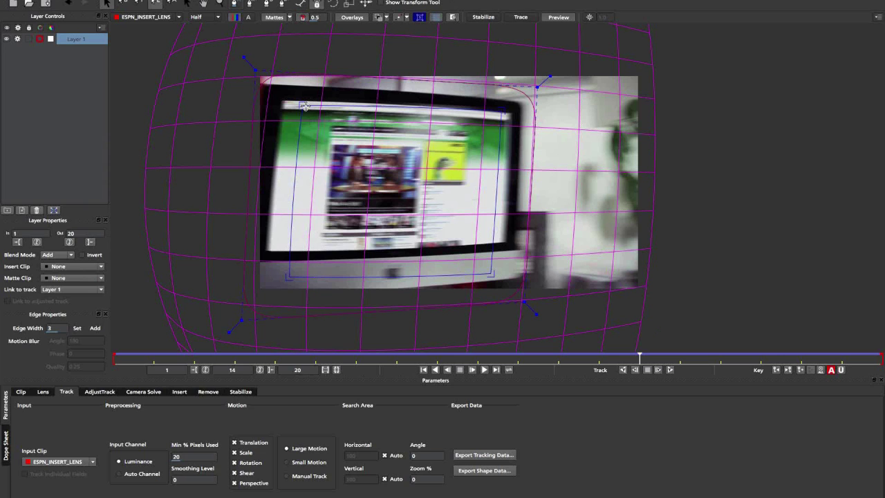
drag(303, 105, 284, 101)
drag(280, 265, 268, 250)
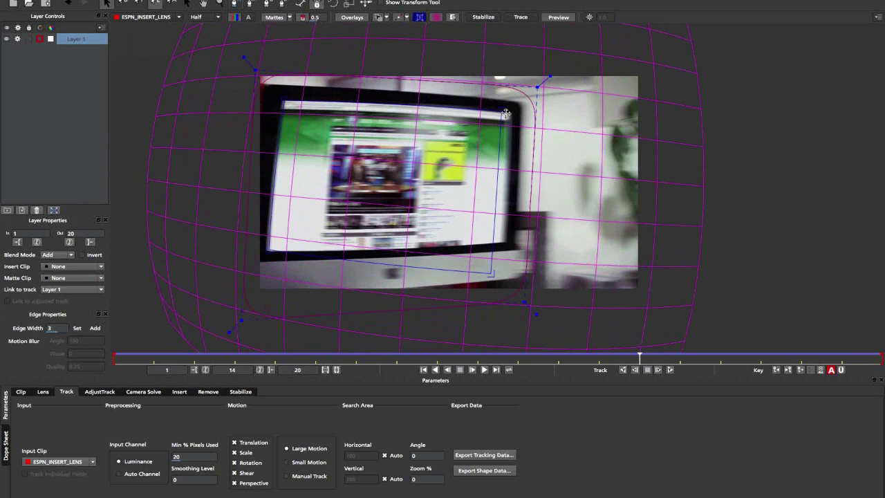
drag(507, 113, 512, 112)
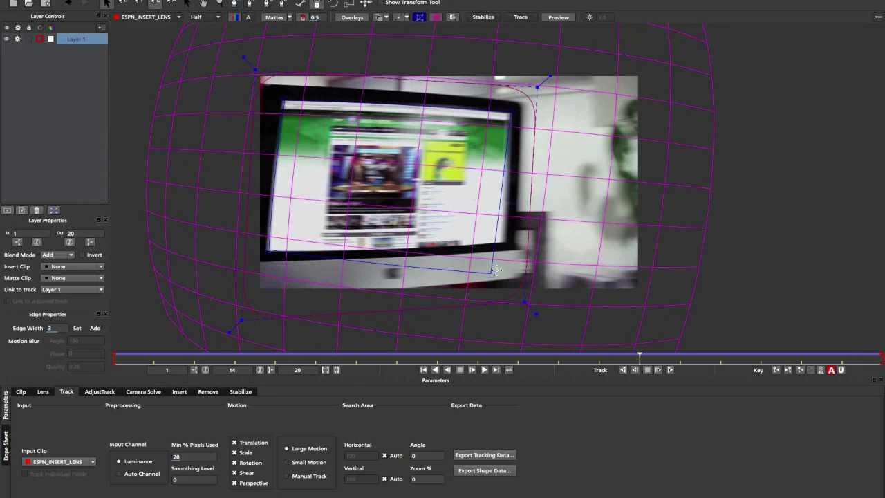
drag(496, 270, 506, 242)
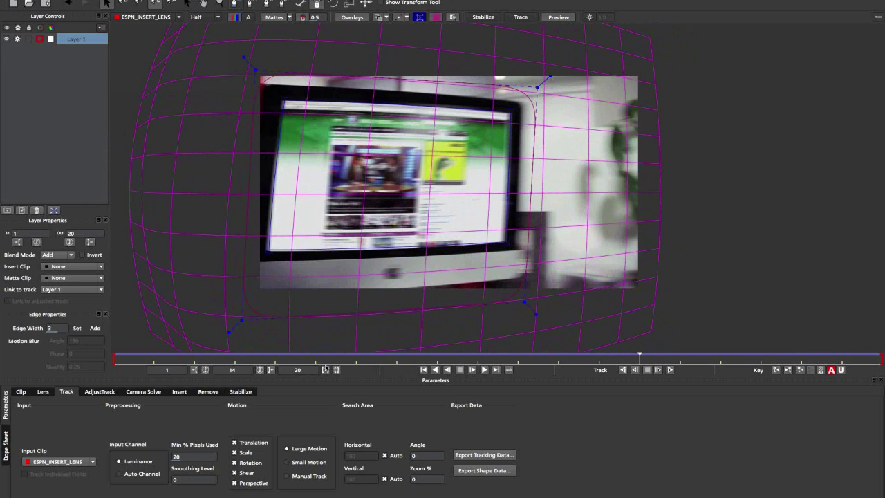
Step: Scrub through the clip to check that the distorted surface and grid stay locked to the iMac screen, ending at frame 14
click(312, 357)
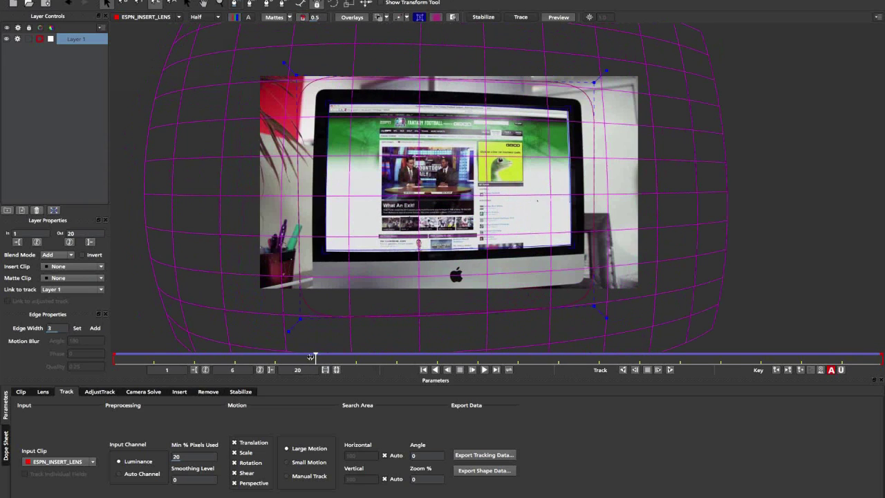
click(195, 357)
drag(258, 359, 800, 348)
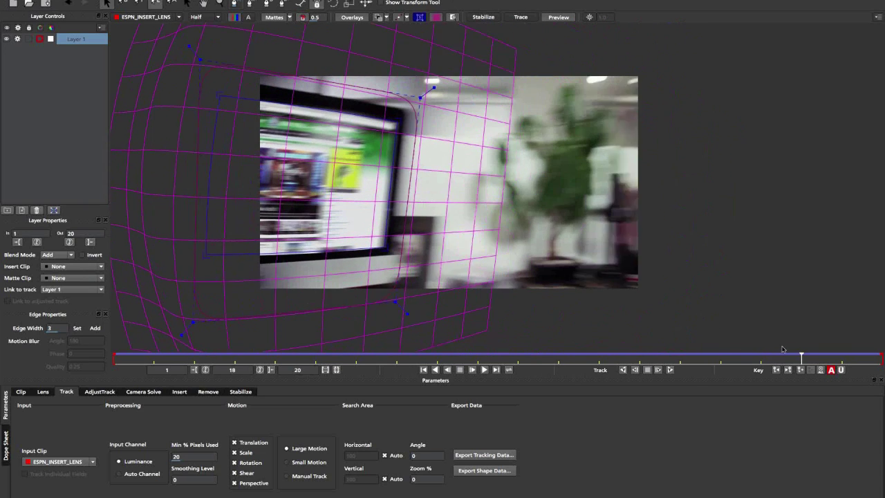
drag(675, 337, 640, 312)
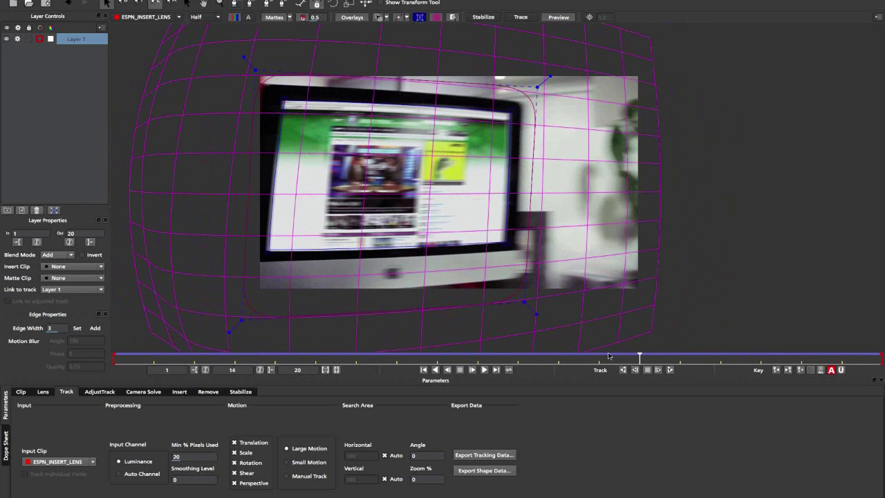
Step: Export the layer's tracking data as Autodesk IFFFSE Point Tracker Data with lens distortion removed, saved to the Desktop as lens_nodistortion
drag(668, 358, 778, 367)
click(777, 369)
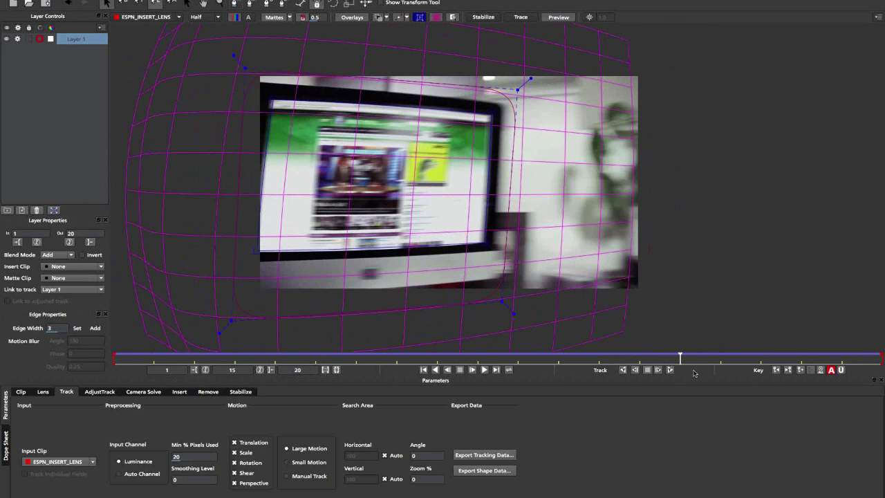
drag(681, 358, 721, 357)
drag(546, 357, 783, 358)
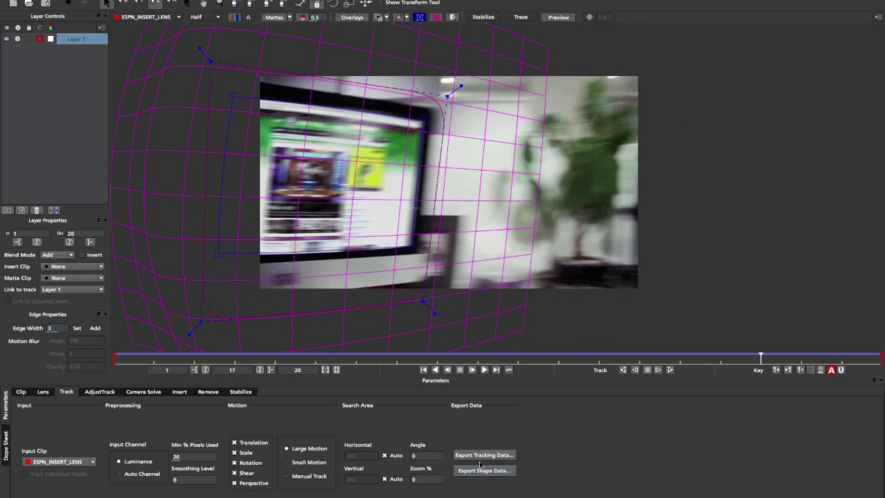
click(480, 455)
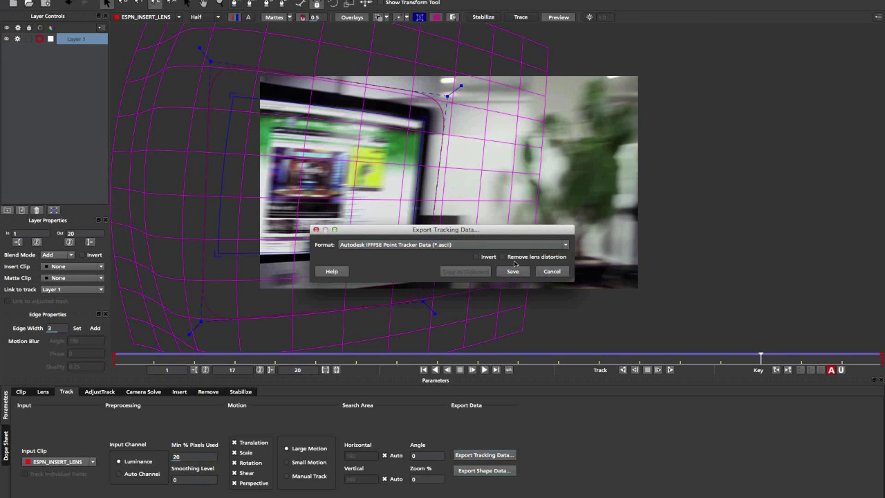
drag(399, 229, 416, 166)
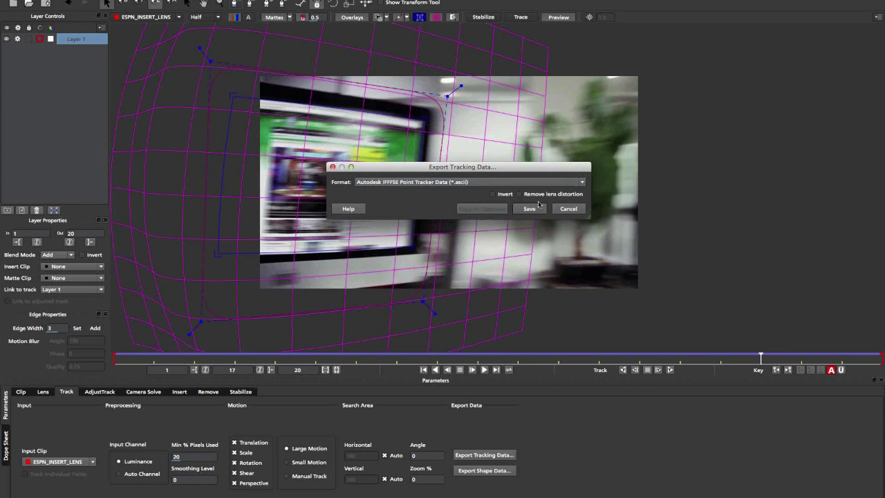
click(519, 194)
click(530, 209)
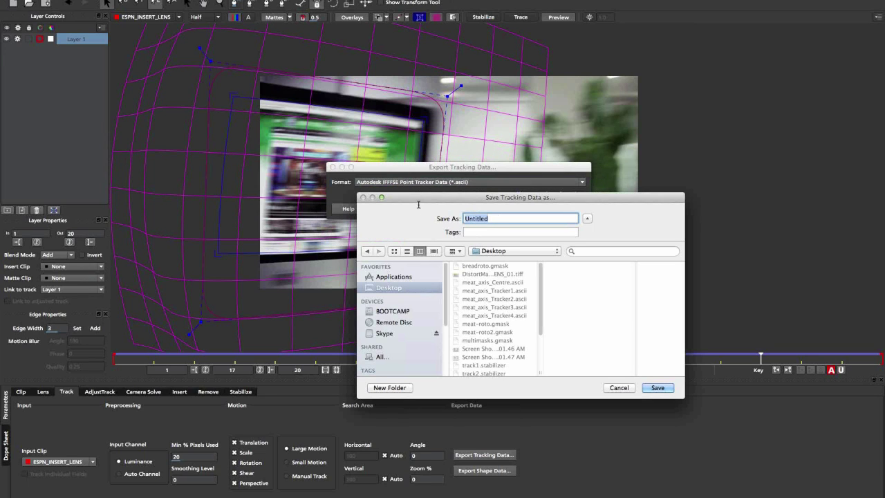
key(BackSpace)
text(lens_nodistortion)
key(Return)
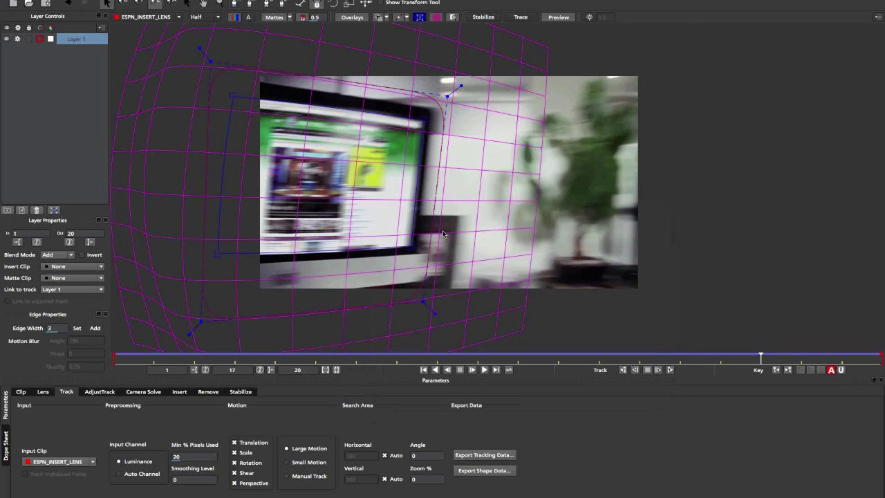
Step: Switch to the lens module and display the undistorted ESPN_INSERT_LENS clip at frame 1
click(274, 357)
drag(240, 357, 324, 325)
drag(648, 356, 119, 393)
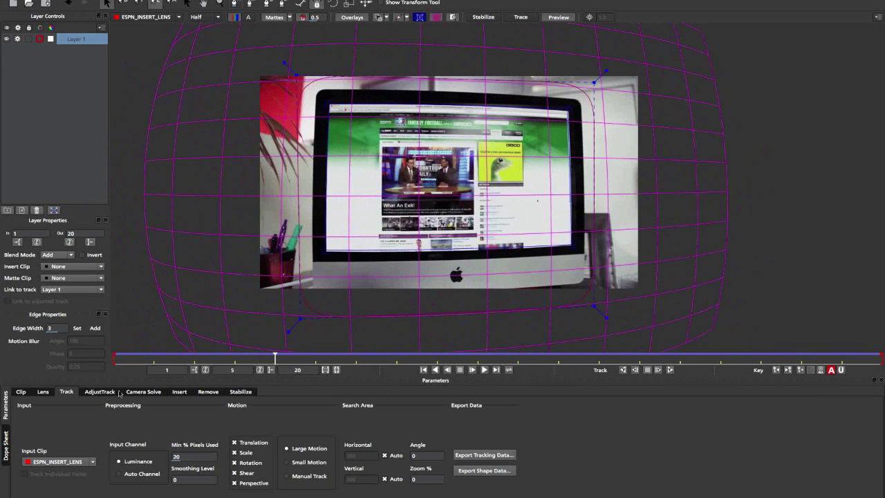
click(42, 392)
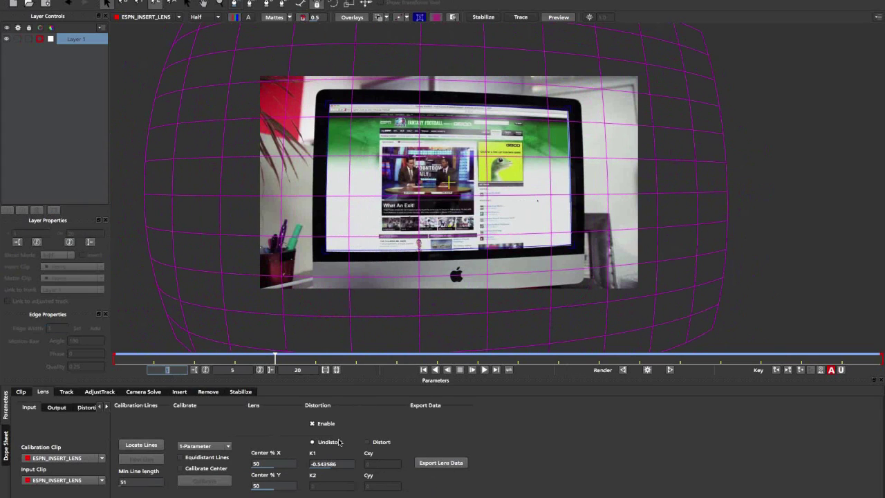
click(149, 17)
click(145, 68)
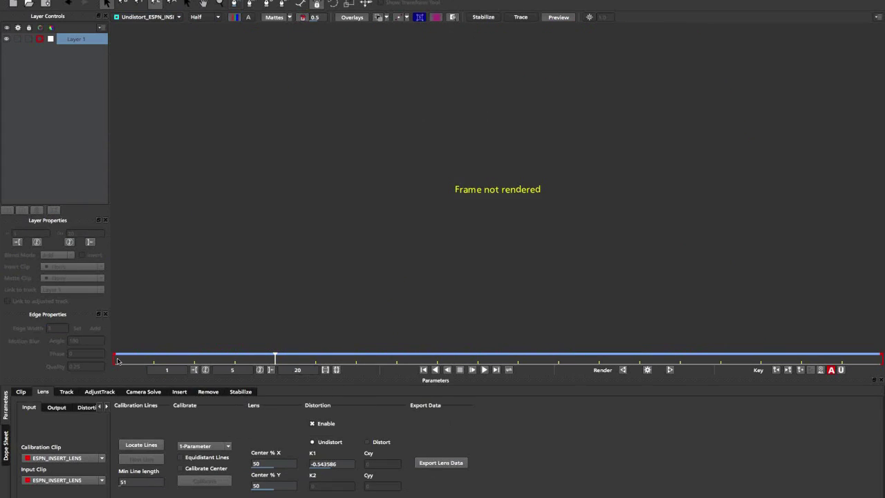
drag(276, 370, 112, 349)
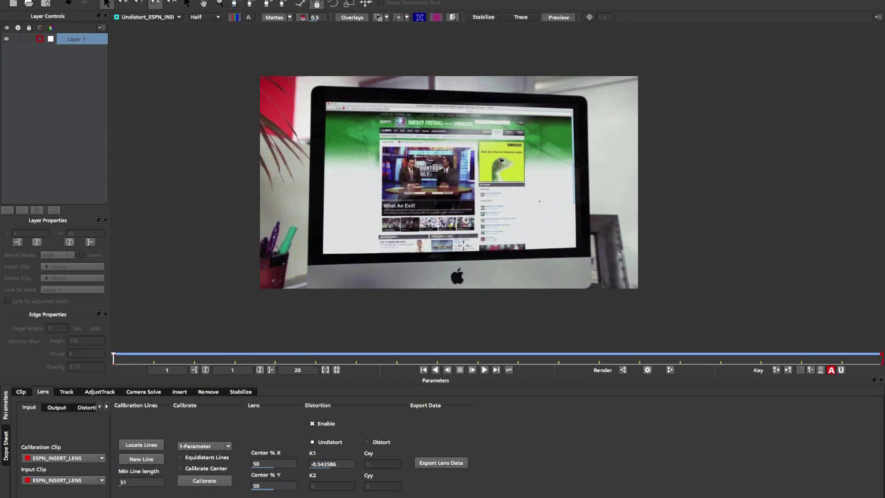
click(137, 18)
click(133, 33)
click(142, 16)
click(190, 54)
Step: Open the lens data export and review the options of the Imagineer Lens Data and Distortion Map Clip formats
click(429, 463)
drag(372, 188, 267, 53)
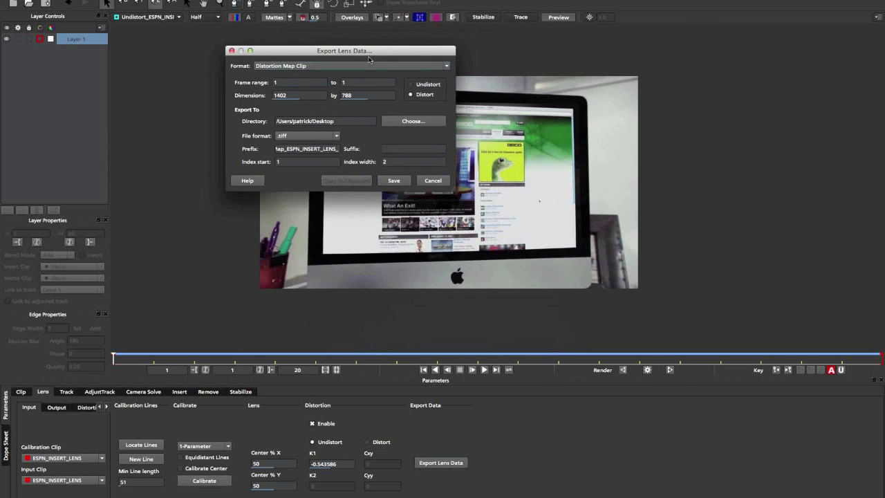
drag(295, 54, 304, 57)
click(297, 70)
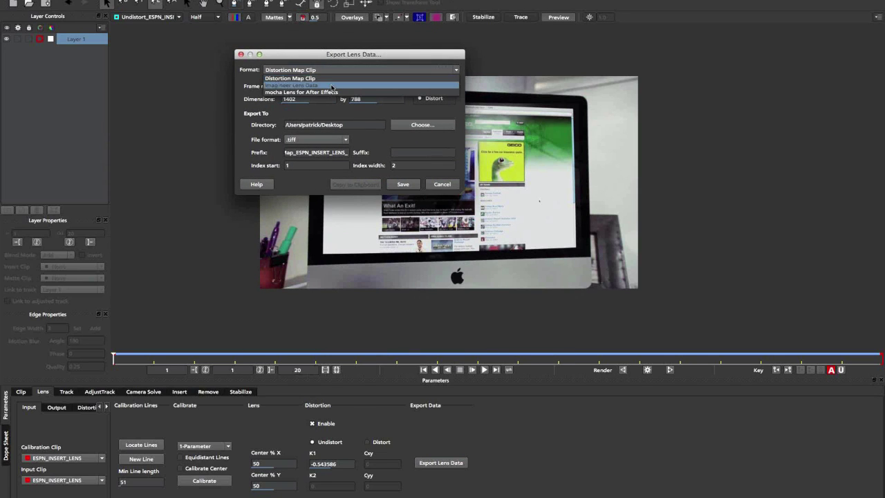
click(277, 85)
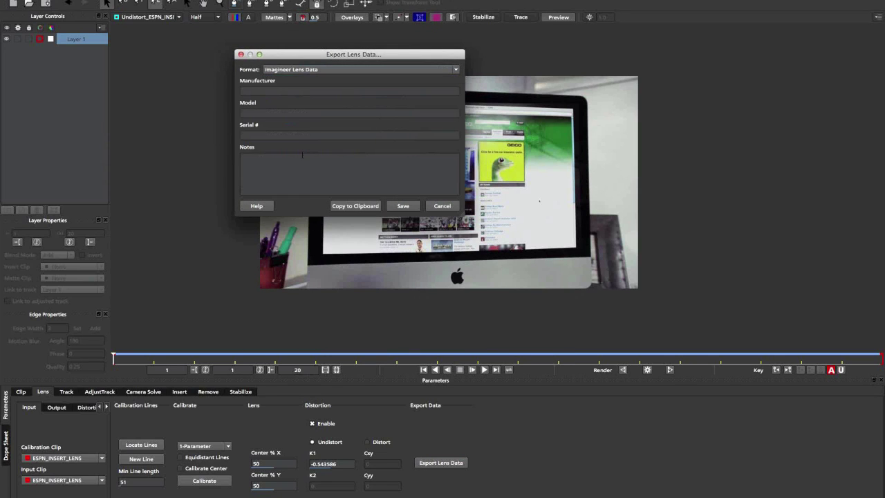
drag(311, 55, 292, 46)
click(271, 61)
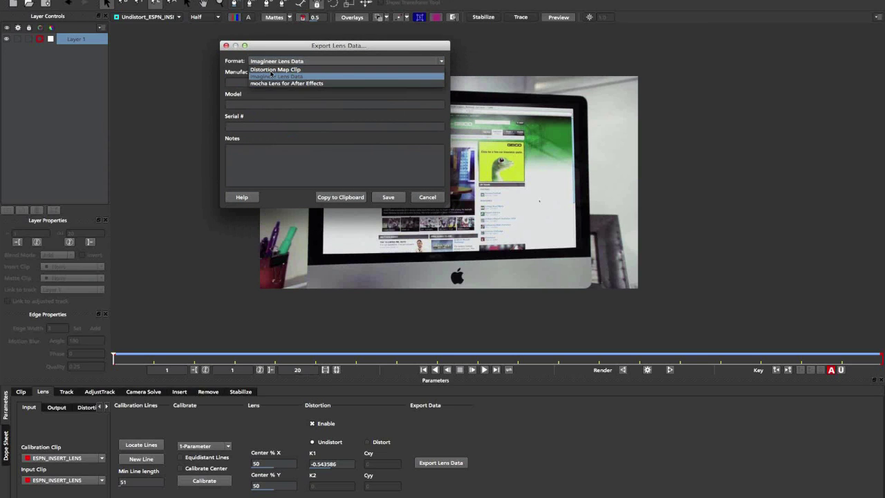
click(273, 69)
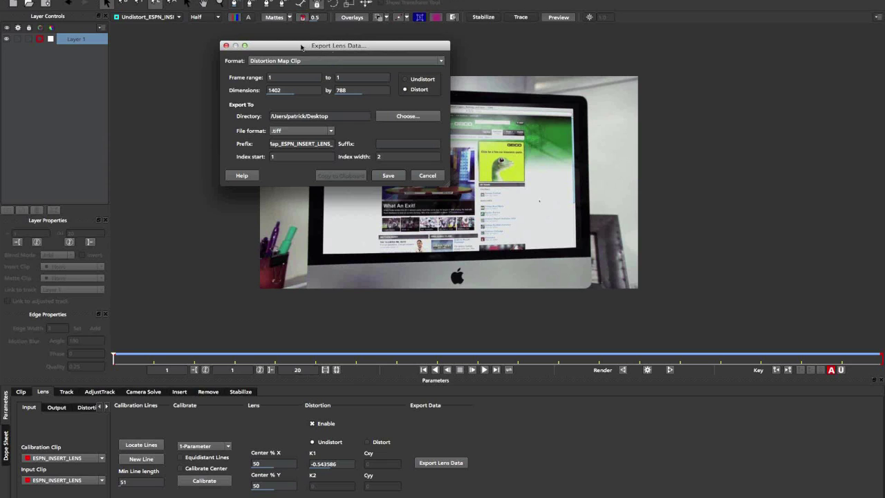
drag(305, 45, 319, 49)
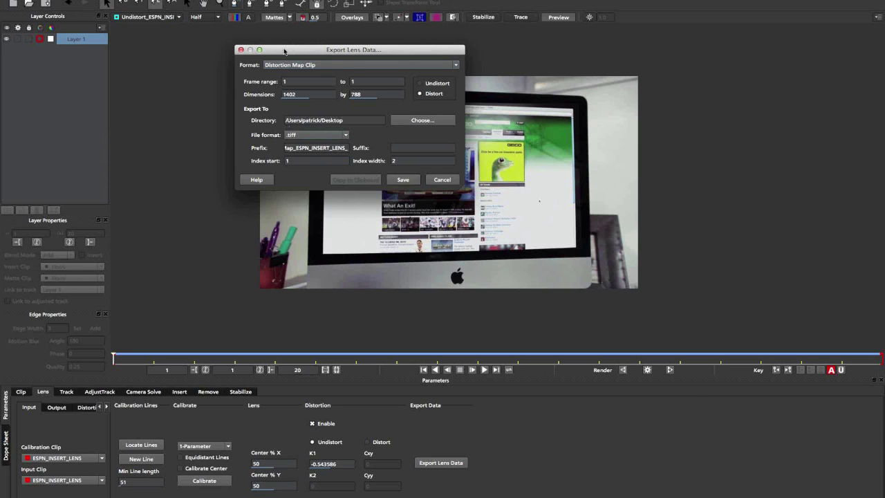
drag(289, 51, 352, 55)
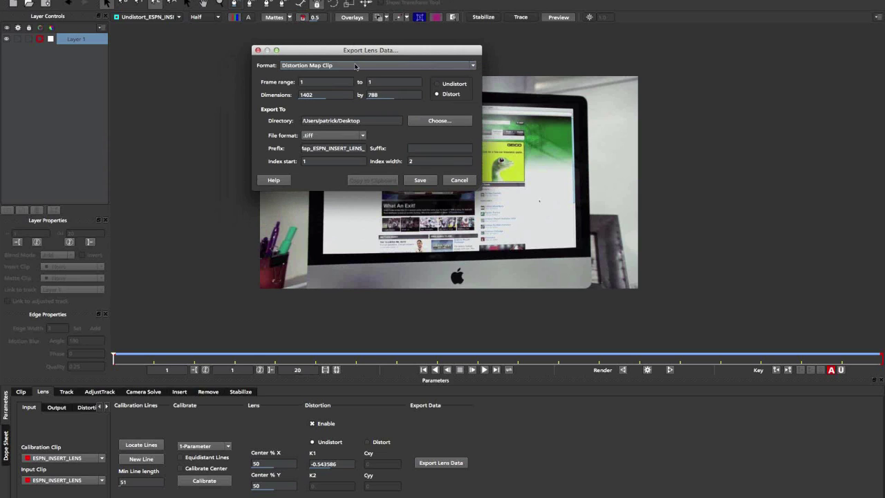
mouse_move(305, 53)
mouse_down()
mouse_move(306, 68)
mouse_move(299, 63)
mouse_up()
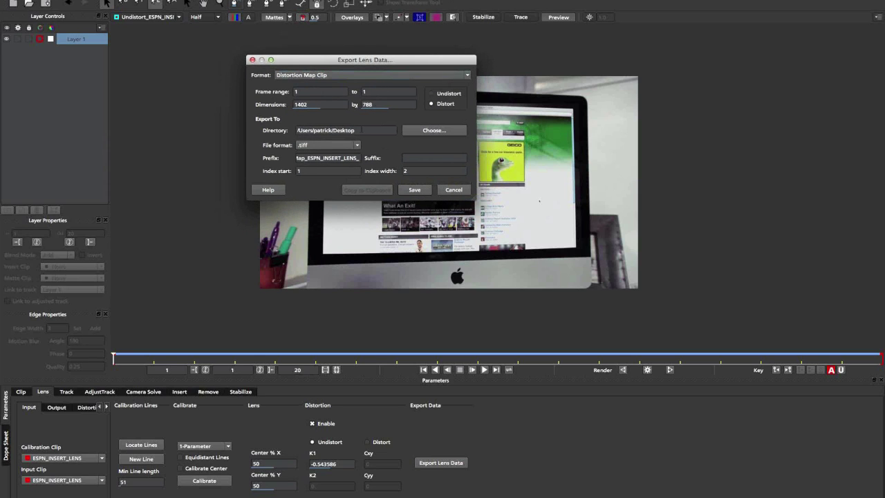
mouse_move(312, 60)
mouse_down()
mouse_move(305, 67)
mouse_move(347, 64)
mouse_move(318, 67)
mouse_up()
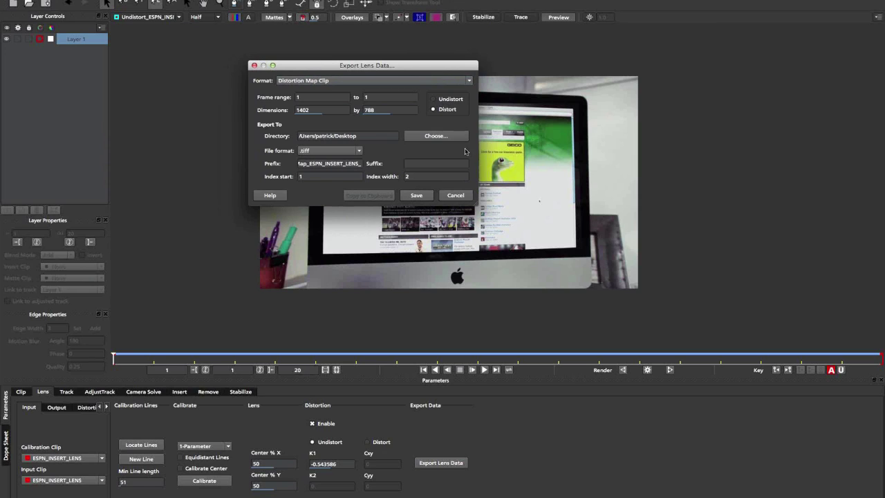
Step: Try to export an Undistort distortion map as .tiff to the chosen Desktop directory with the prefix distortionmap_uv
click(433, 99)
click(435, 136)
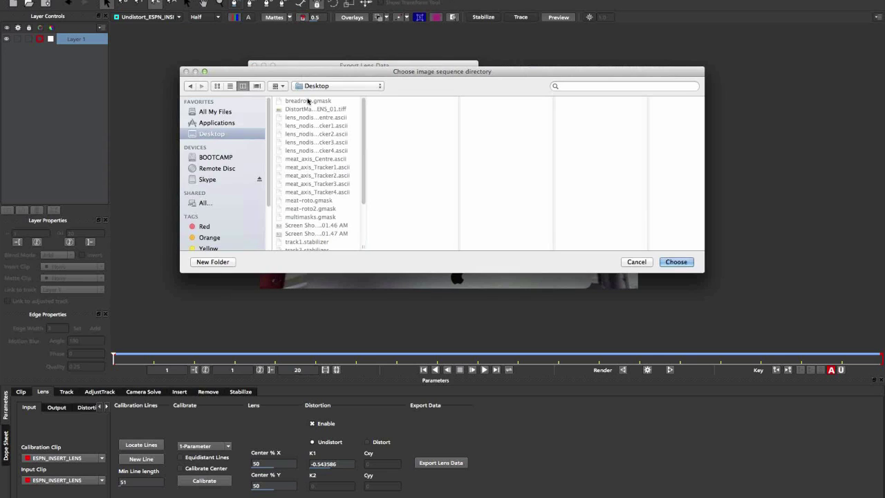
click(675, 262)
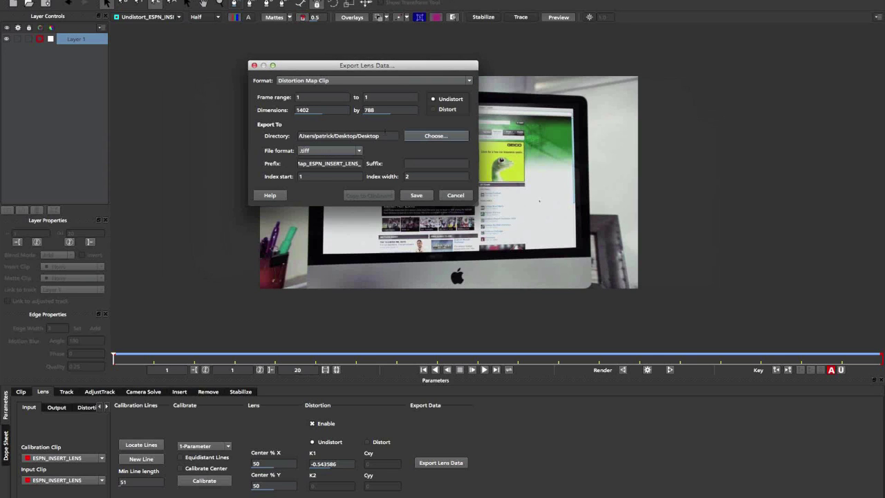
double_click(336, 169)
double_click(343, 164)
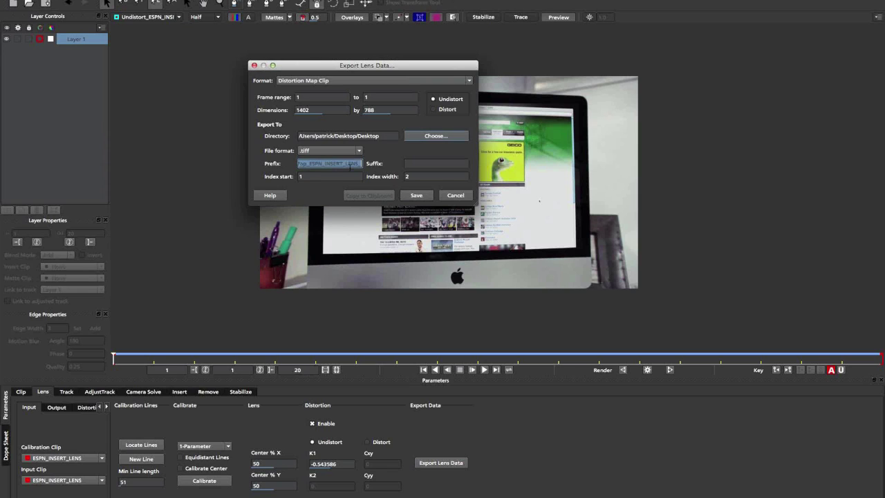
text(distortionmap_uv)
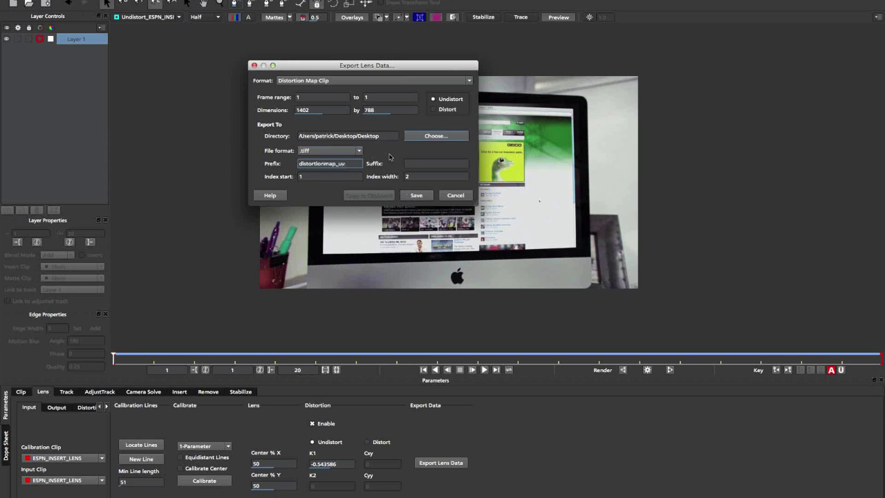
click(417, 196)
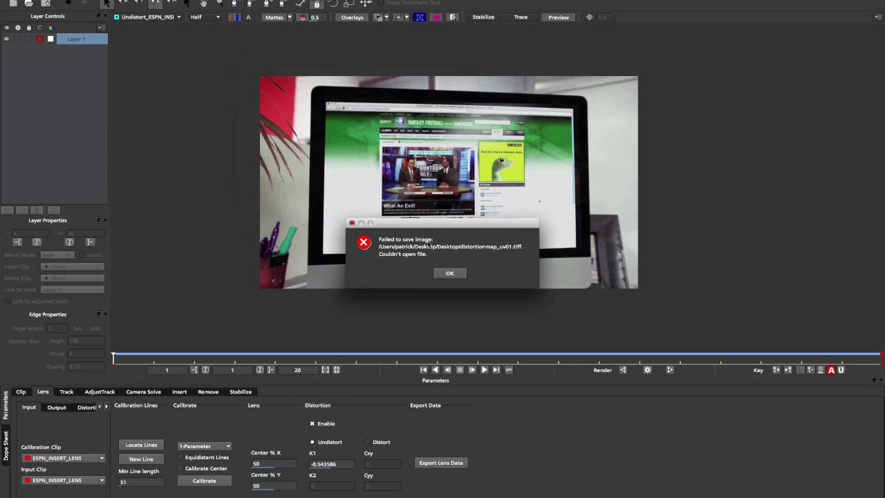
click(450, 273)
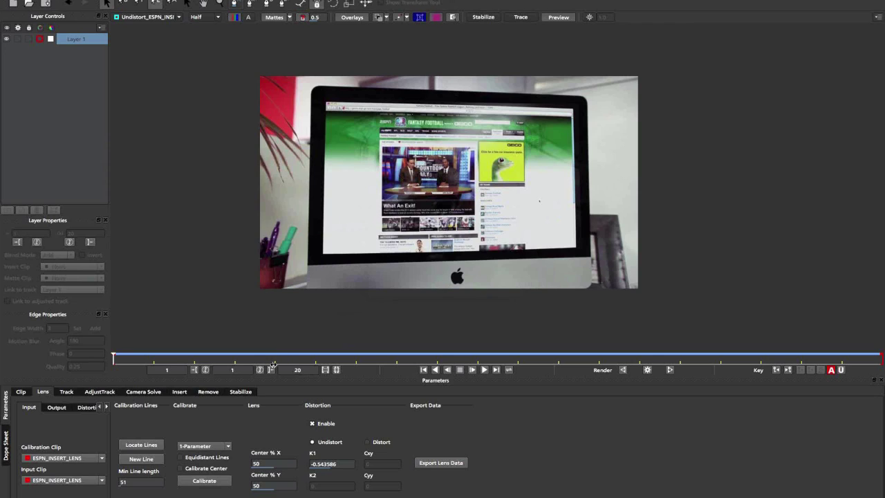
Step: Switch to Finder and preview DistortMap_ESPN_INSERT_LENS_01.tiff from the Desktop folder
click(274, 358)
drag(200, 351, 113, 355)
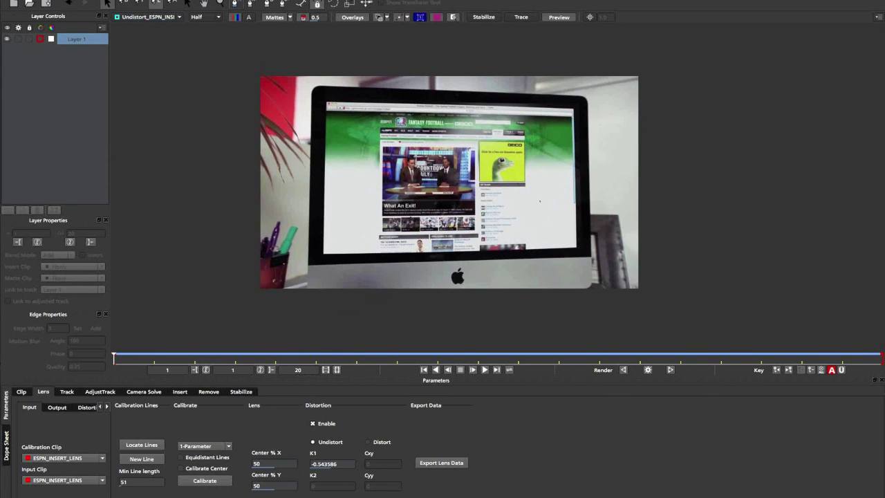
key(super+Tab)
key(super+Tab)
key(super+Tab)
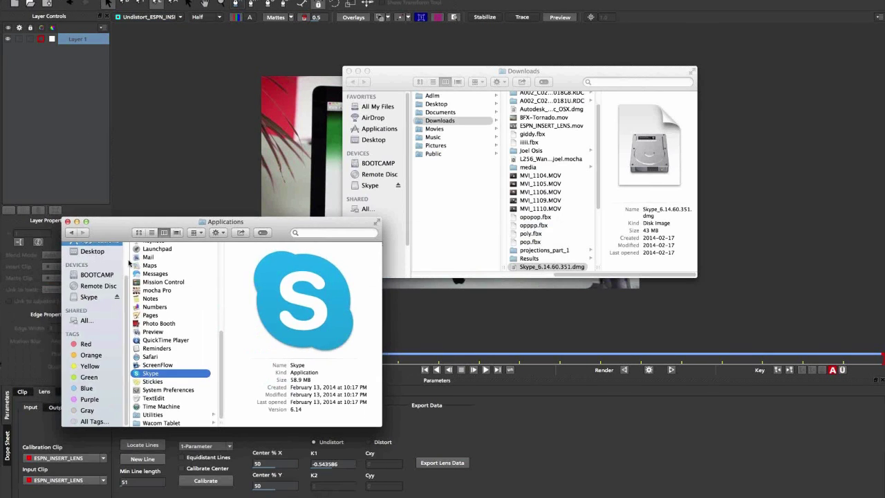
click(88, 254)
drag(183, 226, 199, 201)
click(187, 233)
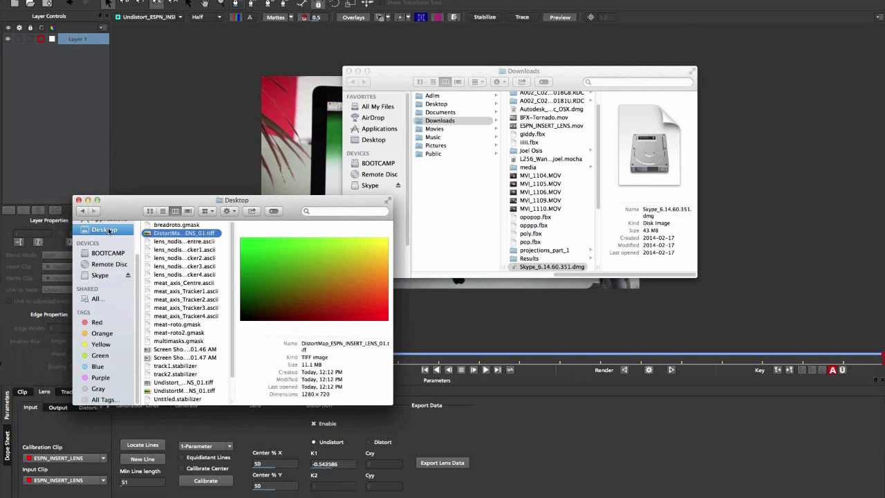
key(space)
Step: Switch to Smoke and open the ESPN_INSERT_LENS source clip from the 4_lens_workflows folder in the timeline
key(super+Tab)
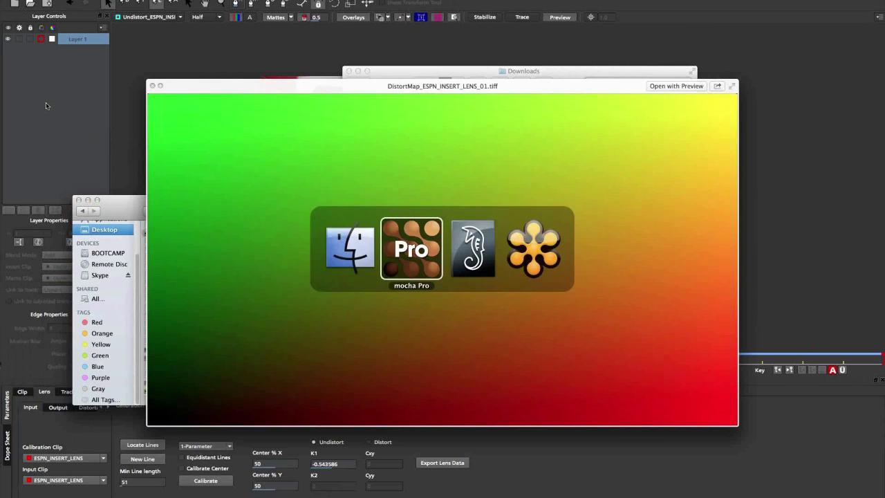
key(super+Tab)
key(super+Tab)
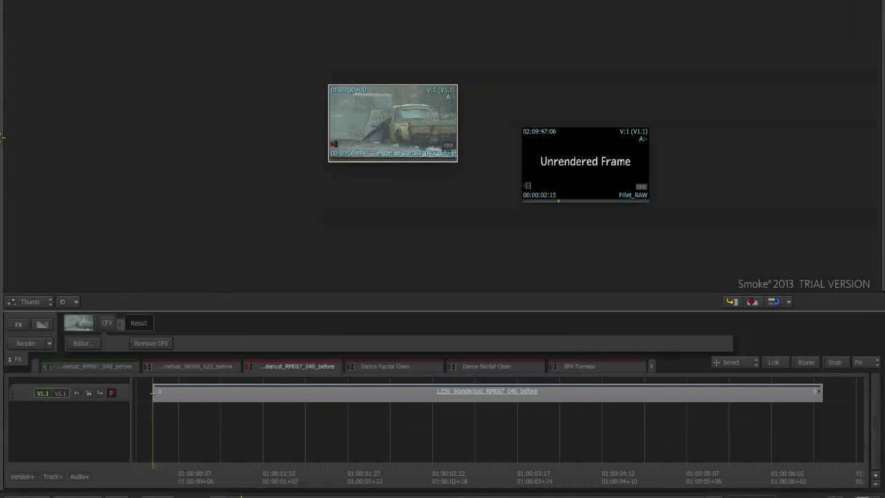
click(134, 51)
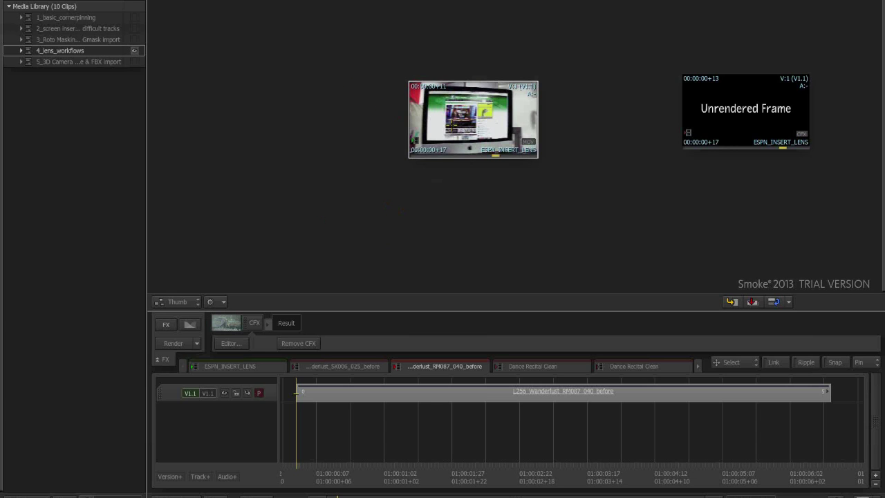
drag(450, 151, 434, 160)
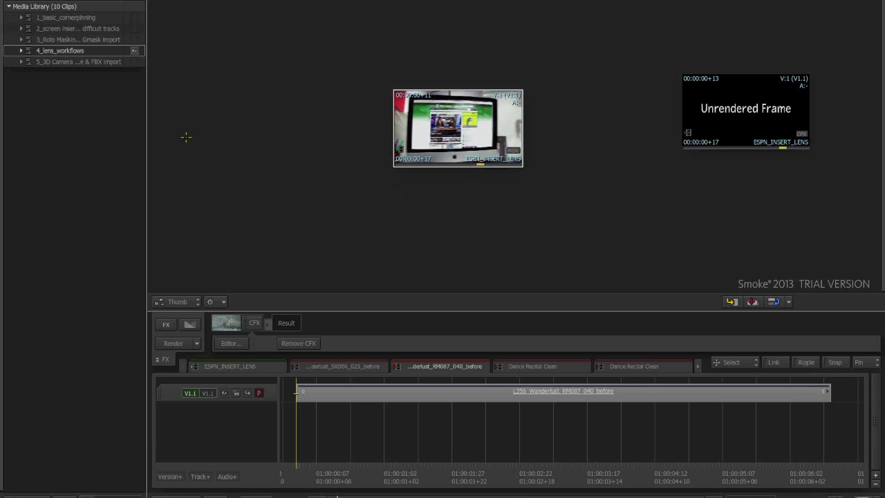
drag(455, 133, 424, 130)
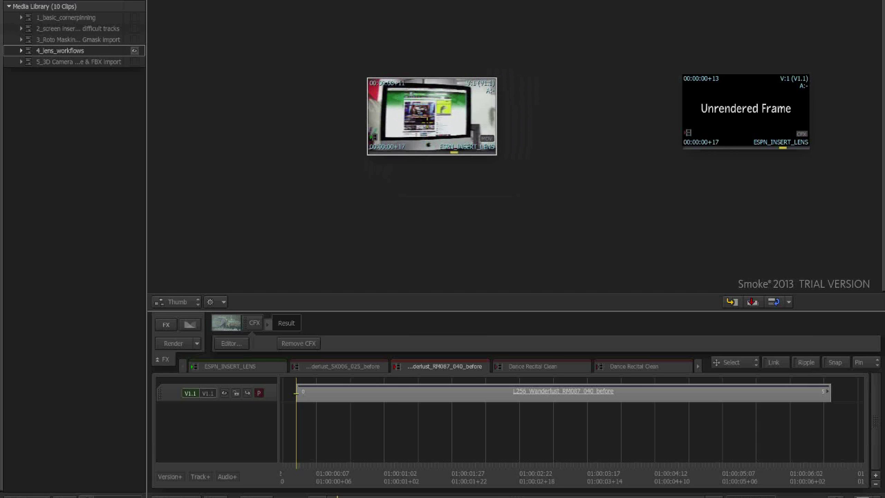
right_click(396, 95)
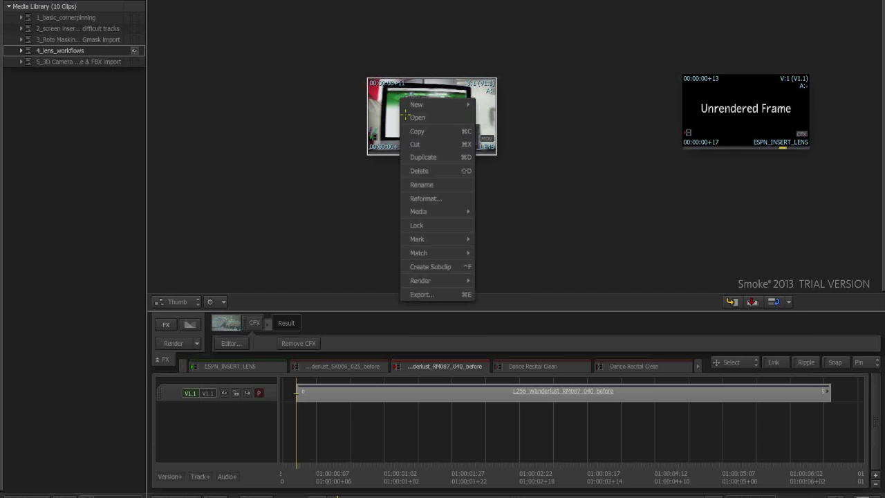
click(414, 114)
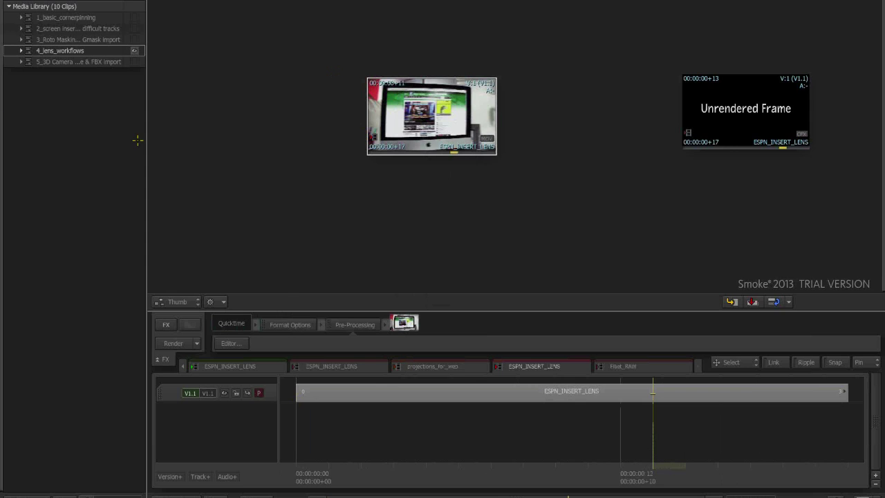
Step: Review the ESPN_INSERT_LENS clip in the player by scrubbing through it, and create a ConnectFX setup from it
click(198, 302)
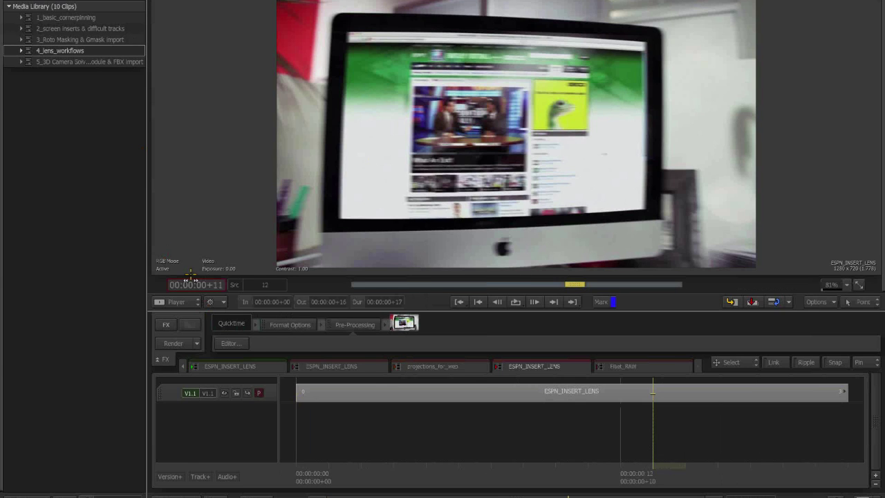
key(shift+Tab)
drag(500, 285, 327, 284)
drag(605, 262, 280, 284)
click(18, 323)
click(78, 334)
Step: Switch ConnectFX to a single schematic view and space out the ESPN_INSERT_LENS source and the output node
drag(325, 231, 338, 211)
drag(284, 157, 153, 140)
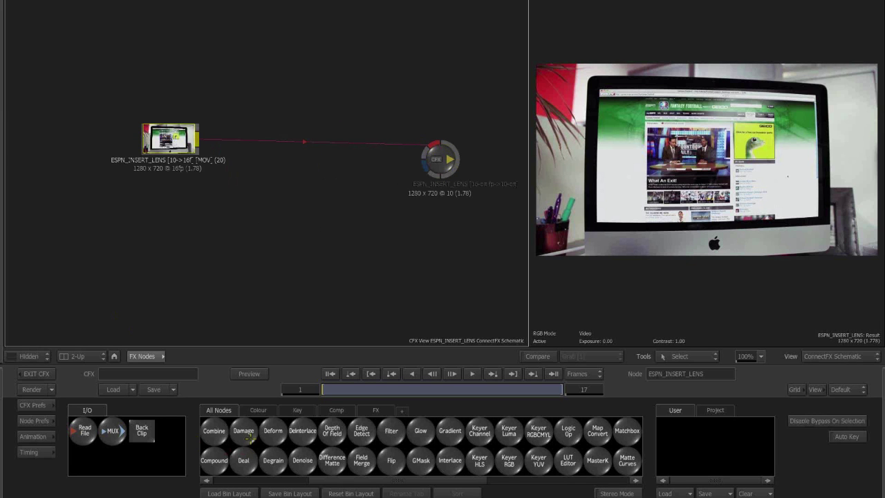
scroll(248, 437, left, 5)
drag(247, 365, 298, 217)
drag(297, 218, 318, 356)
key(alt+1)
drag(495, 263, 557, 297)
drag(354, 127, 242, 128)
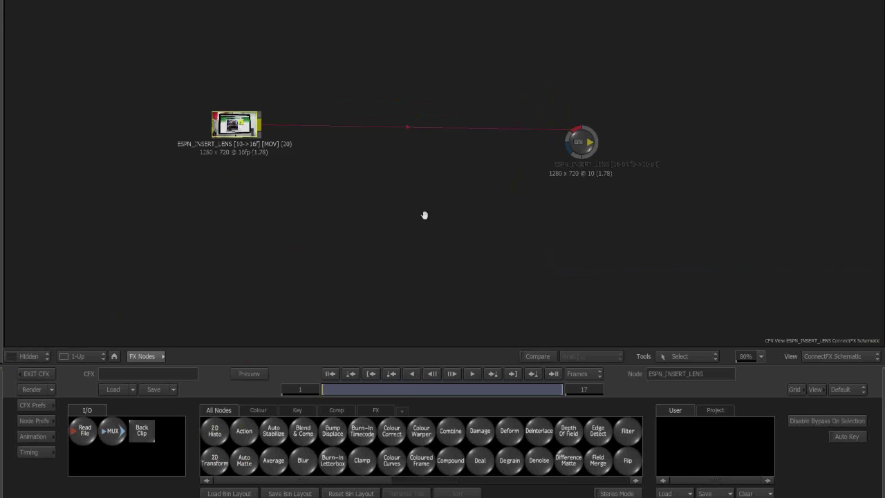
drag(423, 215, 412, 183)
Step: Add a Read File node that loads the UndistortMap_ESPN_INSERT_LENS_01 image sequence from the B Lens folder
drag(80, 431, 213, 209)
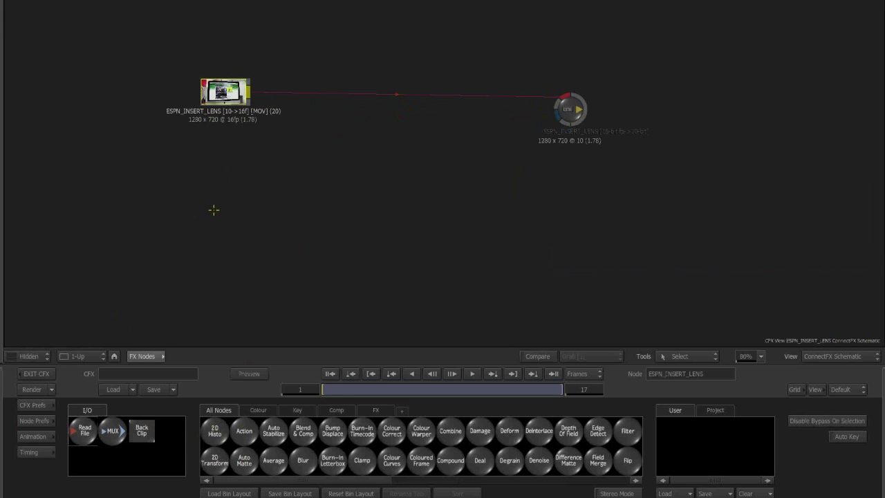
click(168, 2)
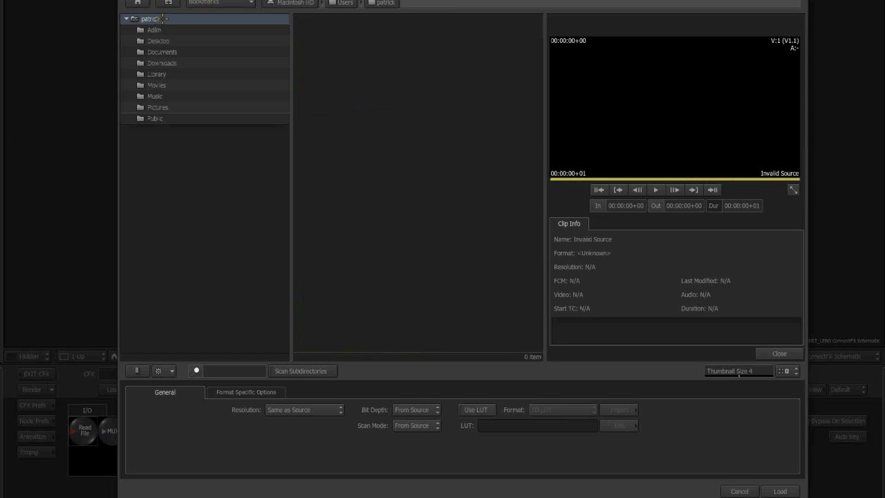
click(223, 4)
click(232, 28)
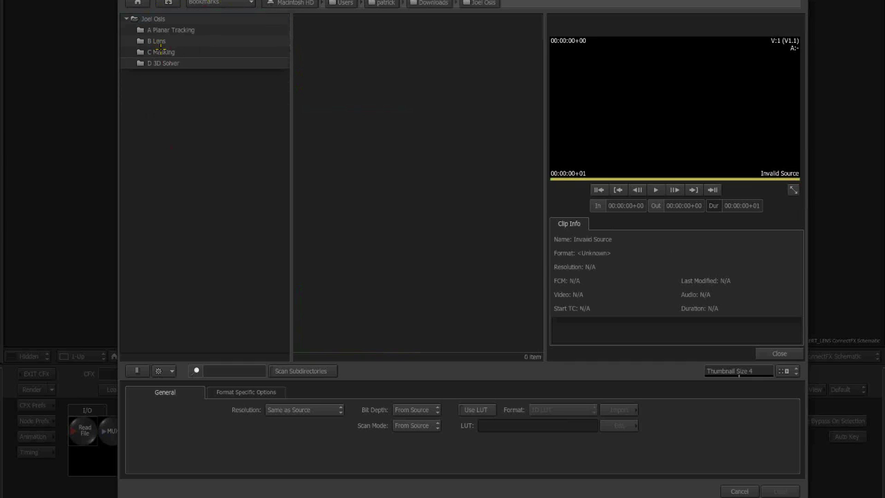
double_click(158, 41)
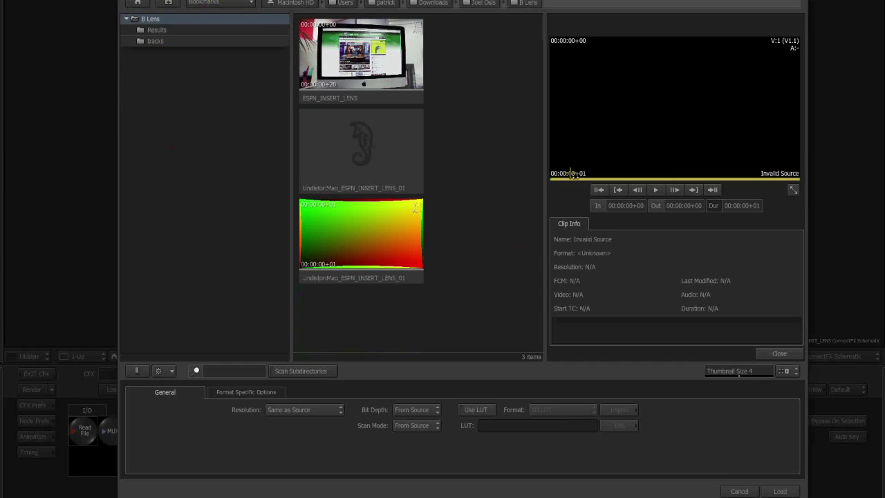
click(361, 235)
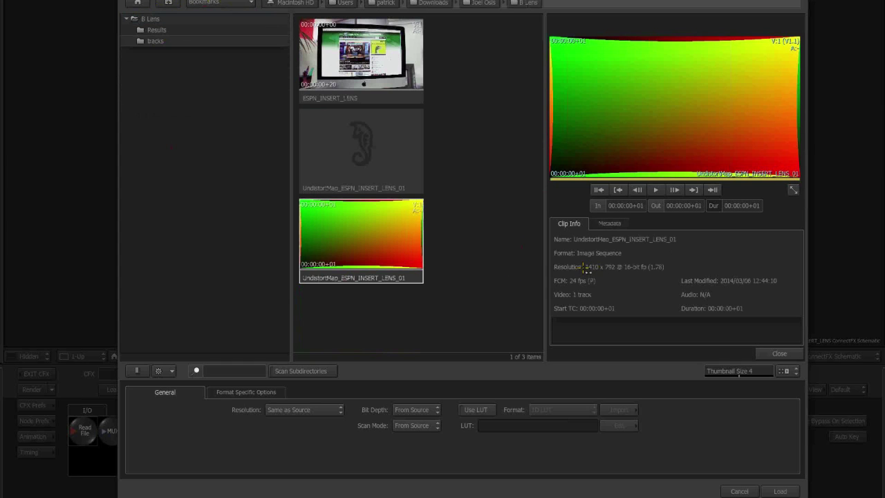
click(783, 491)
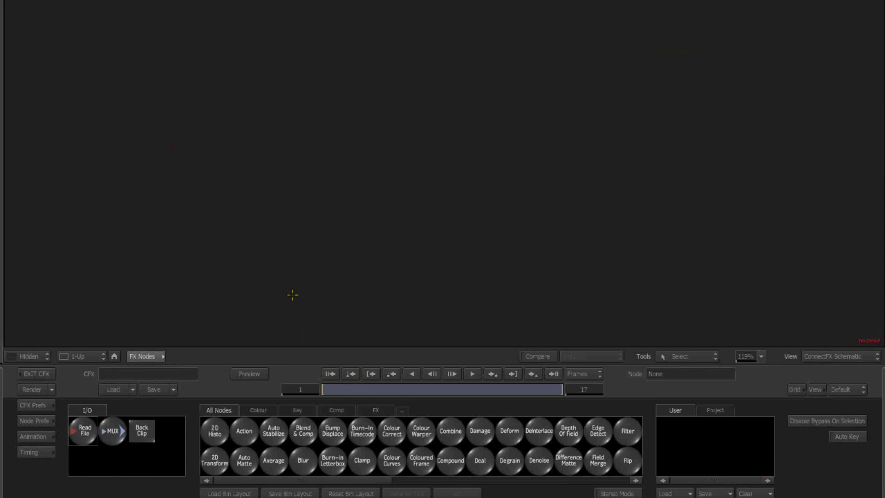
Step: Add a Matchbox node with the uvmap_3vis shader and show its settings
drag(235, 93, 239, 96)
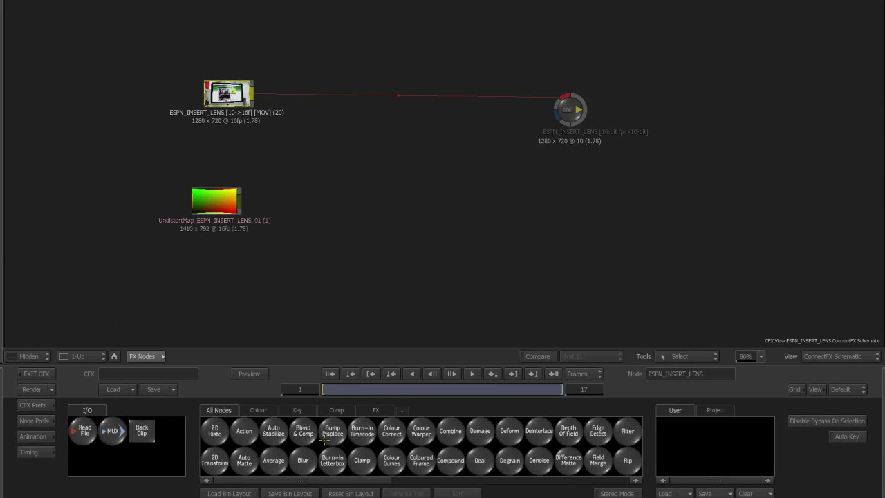
key(m)
drag(444, 425, 378, 198)
click(46, 9)
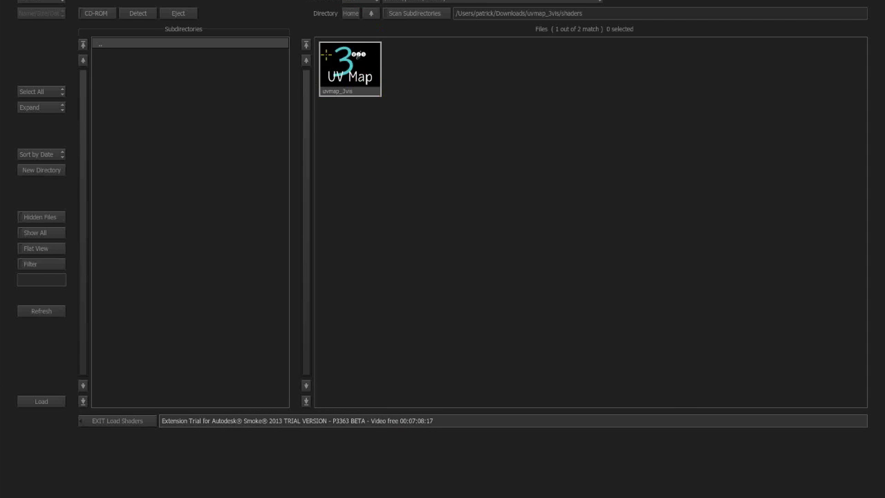
click(349, 91)
click(40, 401)
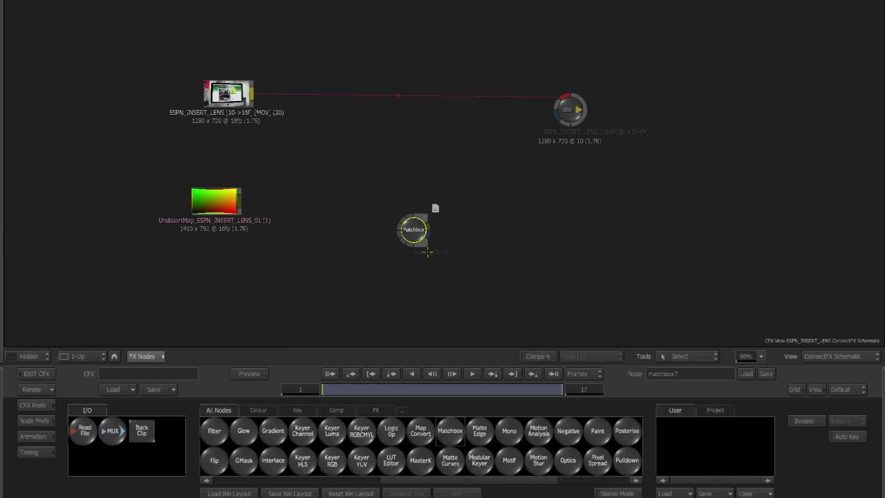
click(391, 191)
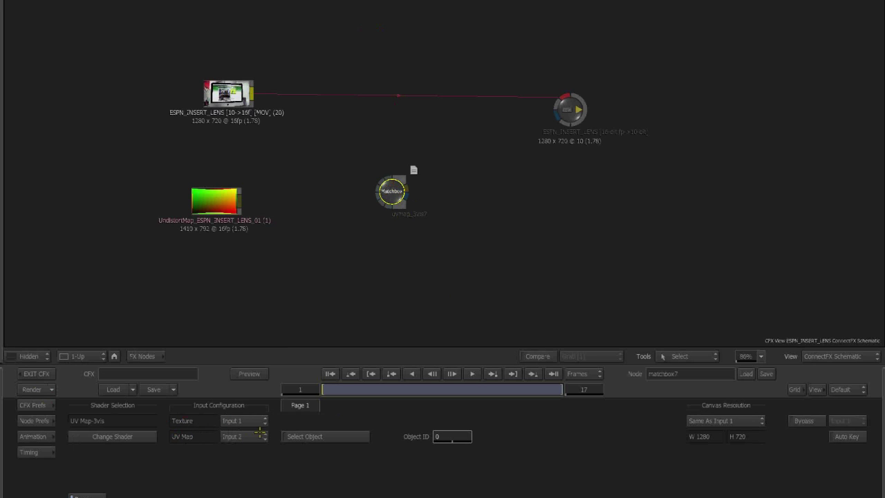
Step: Connect ESPN_INSERT_LENS as the Matchbox texture and the undistort map as its UV map, and compare the result
drag(393, 185, 365, 173)
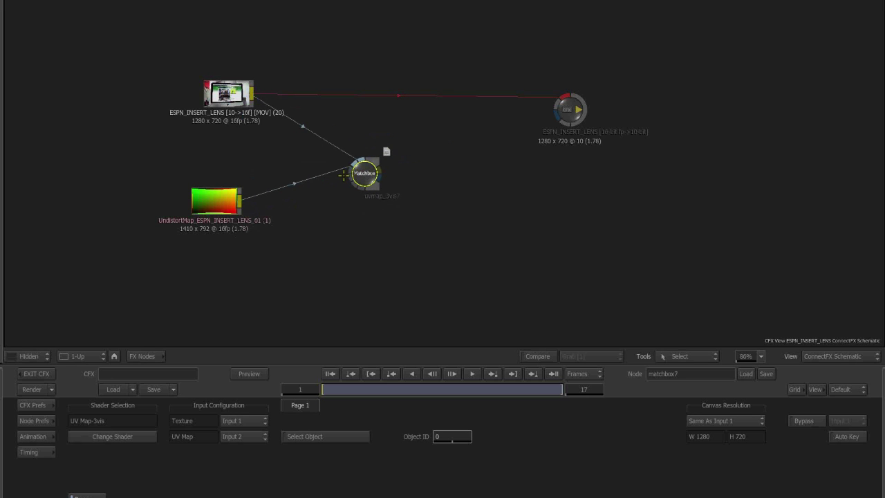
key(F4)
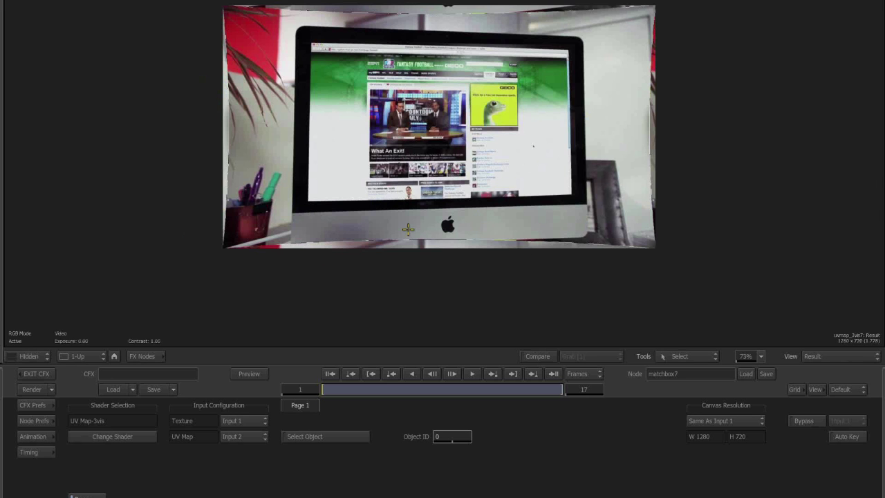
key(F1)
key(F1)
key(F4)
key(Escape)
Step: Tidy the two source nodes and set the Matchbox canvas resolution to Same As Input 2
drag(224, 101, 209, 96)
drag(225, 200, 219, 173)
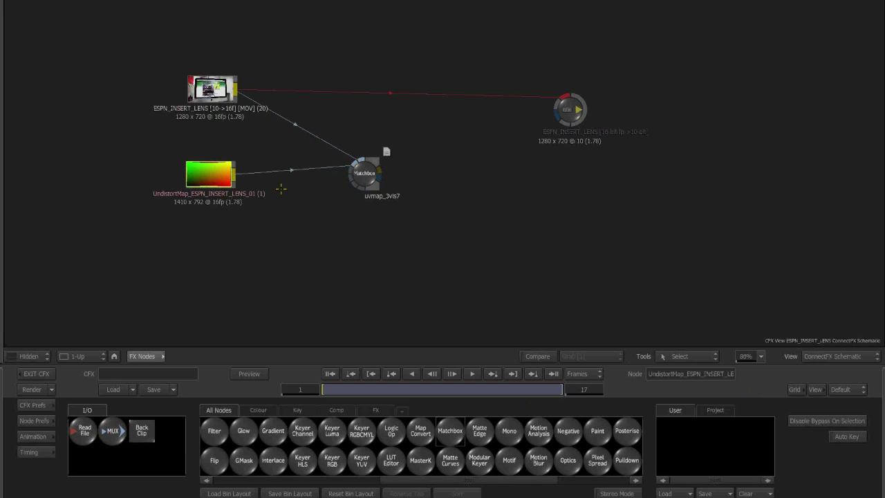
double_click(358, 177)
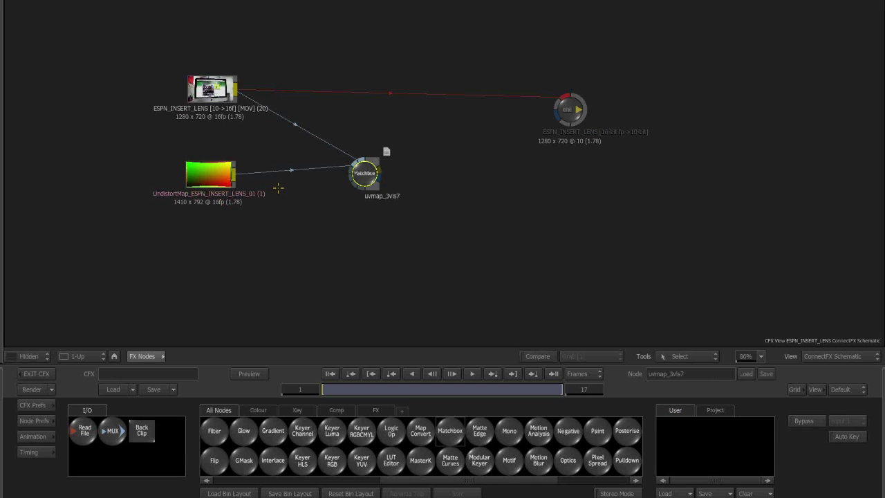
key(F4)
click(735, 420)
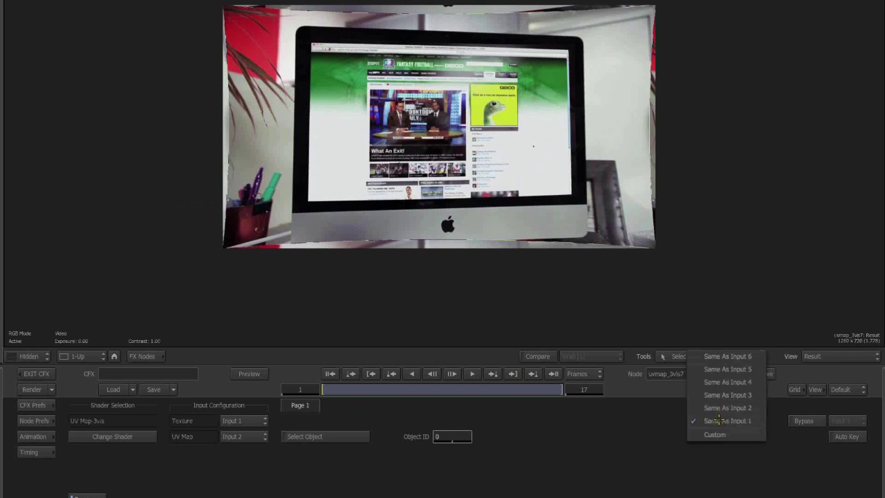
click(714, 409)
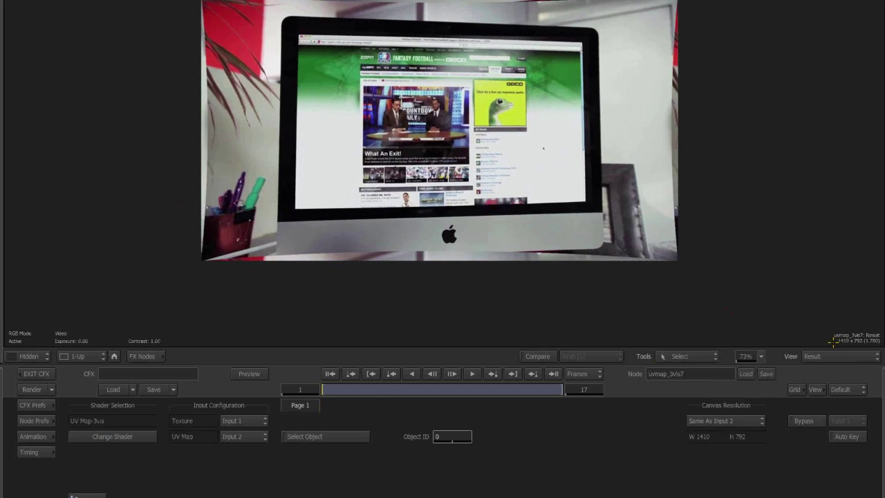
key(Escape)
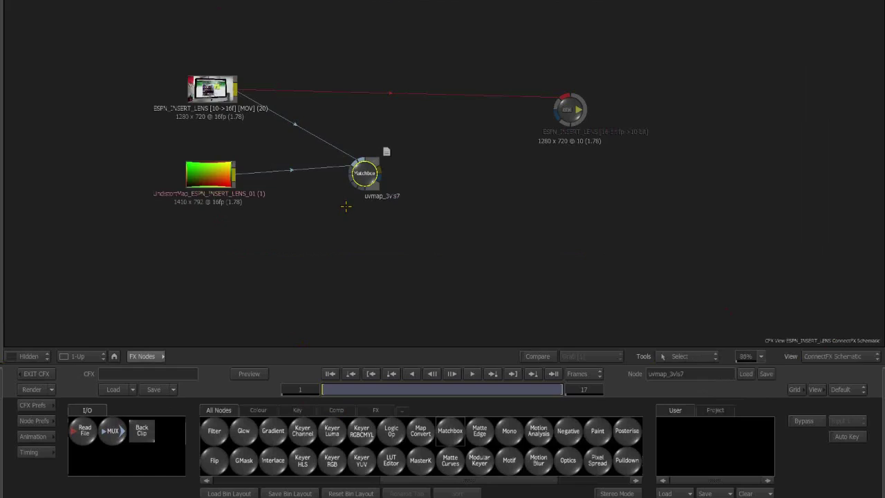
Step: Rearrange the schematic, add a 2D Transform node fed by the uvmap Matchbox result, and open it
drag(422, 212, 402, 206)
drag(334, 155, 317, 151)
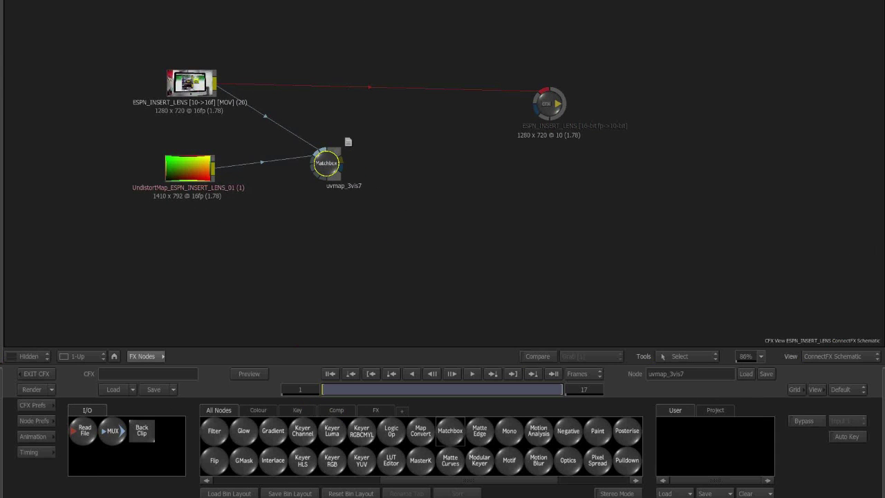
drag(191, 83, 194, 79)
mouse_move(324, 170)
mouse_down()
mouse_move(351, 171)
mouse_move(316, 175)
mouse_up()
click(216, 475)
click(215, 480)
drag(212, 460, 410, 179)
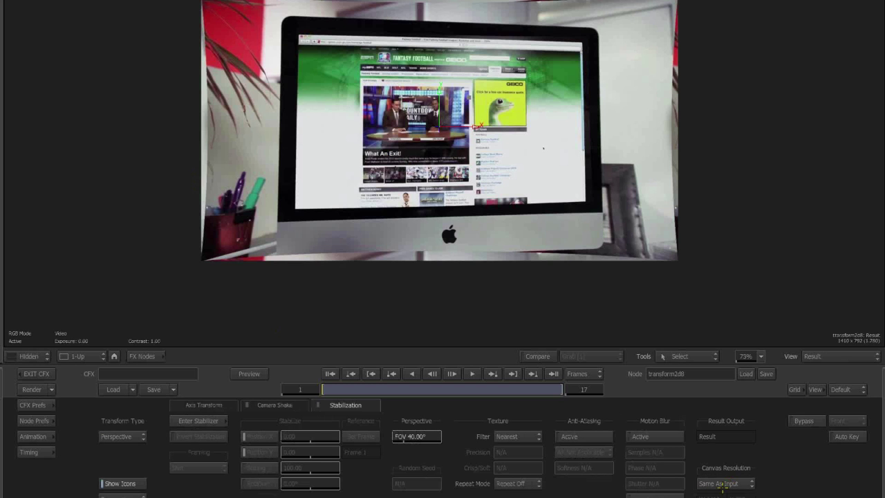
Step: Set the 2D Transform canvas resolution to Custom with a width of 1280 and a height of 720
click(725, 484)
click(719, 484)
click(706, 496)
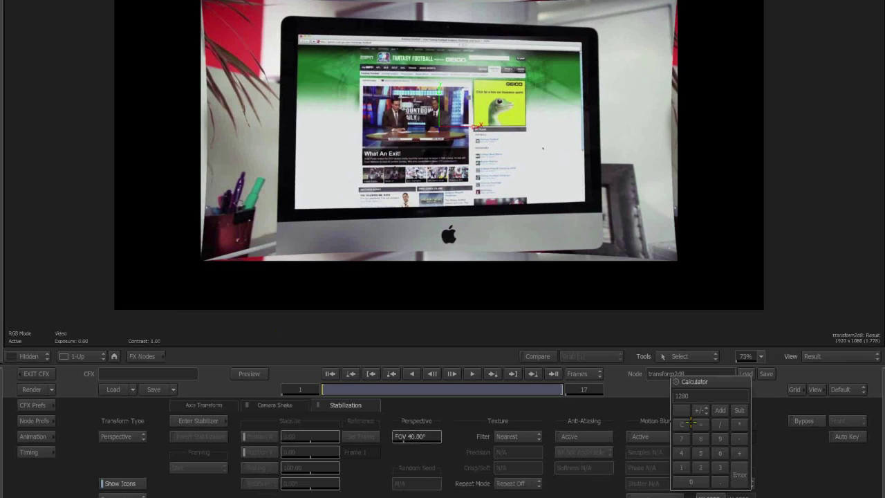
text(1280)
key(Return)
click(742, 481)
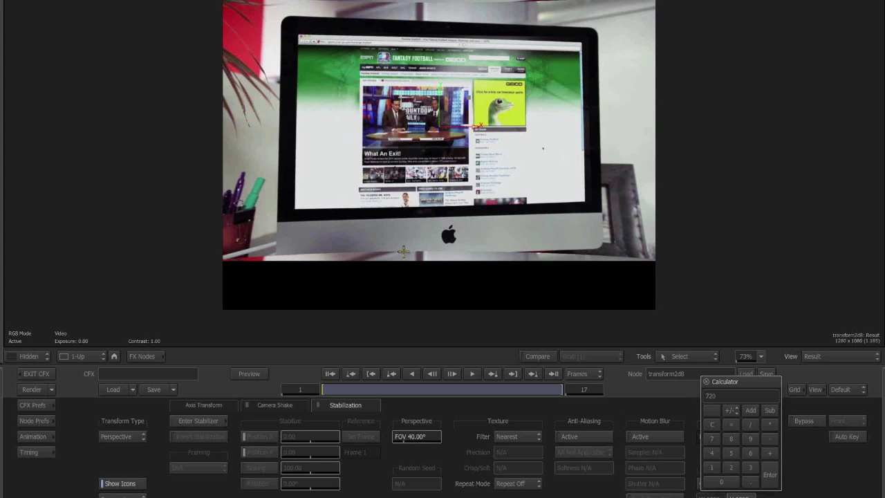
key(Return)
Step: Set the proportional scale of the 2D Transform axis to 98
click(189, 406)
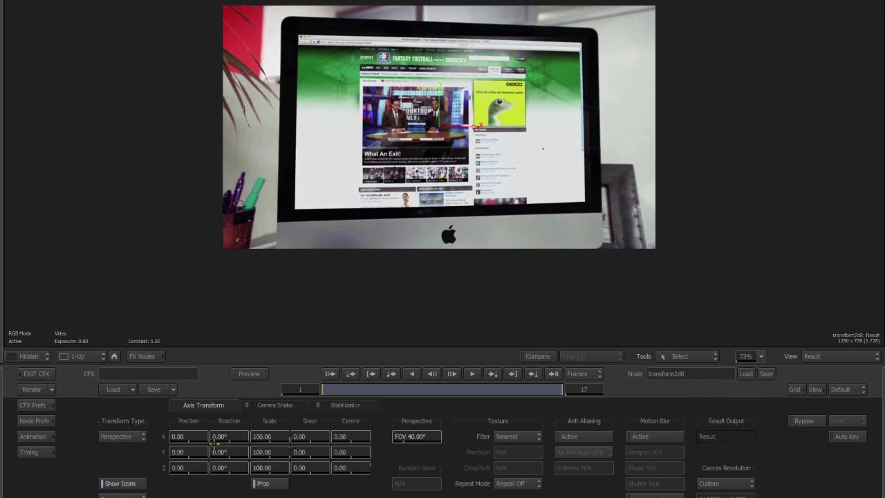
click(264, 436)
key(Return)
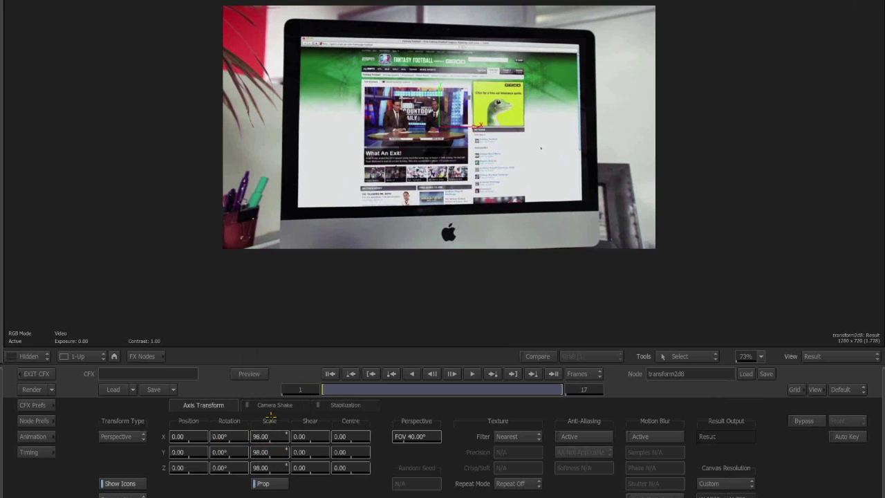
Step: Return to the ConnectFX schematic and add an Action node beyond the 2D Transform node
mouse_move(1, 383)
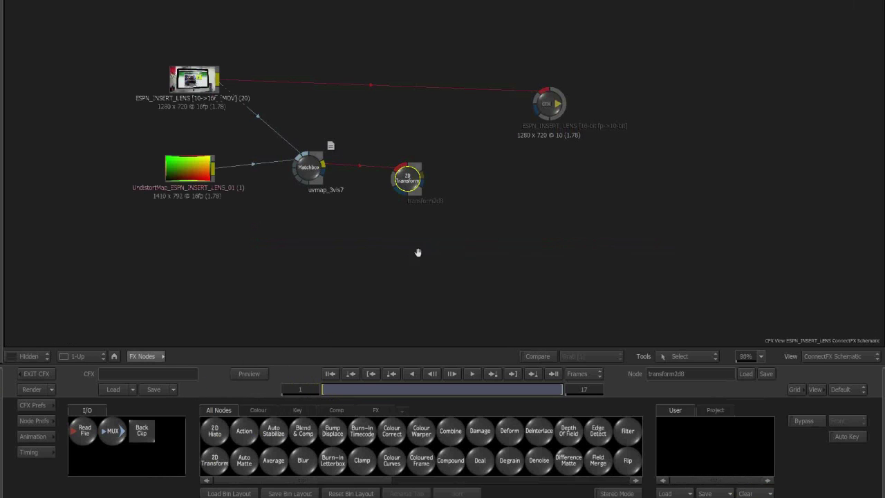
click(491, 144)
mouse_move(287, 497)
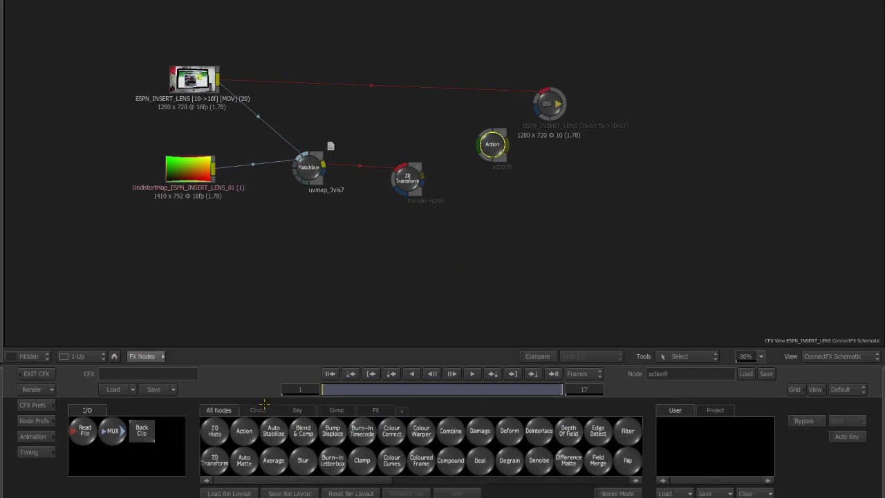
Step: Add a Read File node that loads Screen Shot 2014-03-13 at 9.01.47 AM from the Desktop folder
drag(83, 430, 242, 50)
key(ctrl+r)
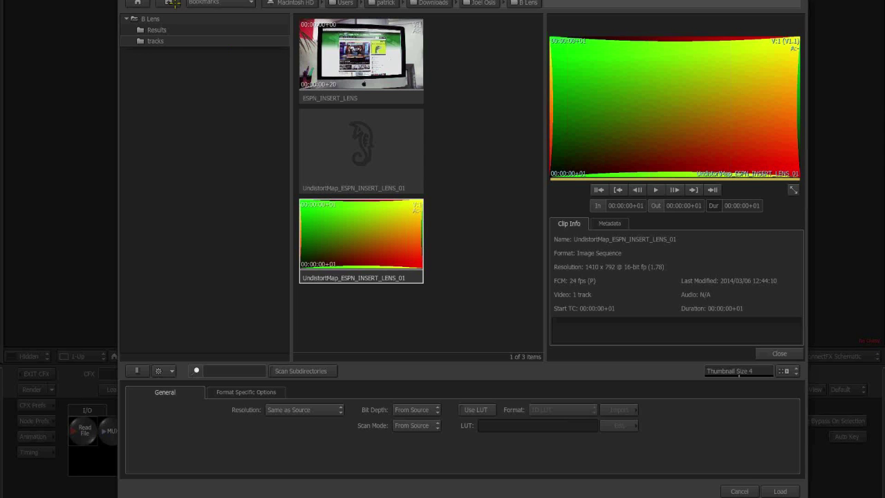
click(167, 2)
click(167, 3)
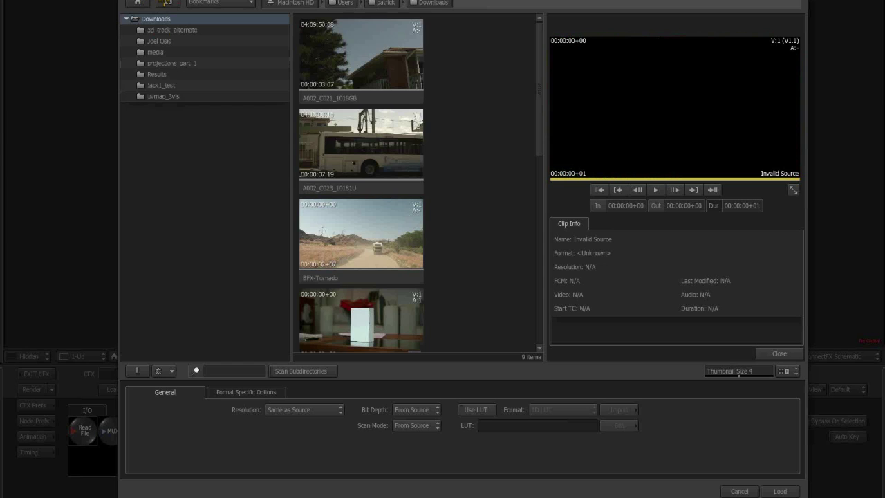
click(166, 3)
double_click(157, 40)
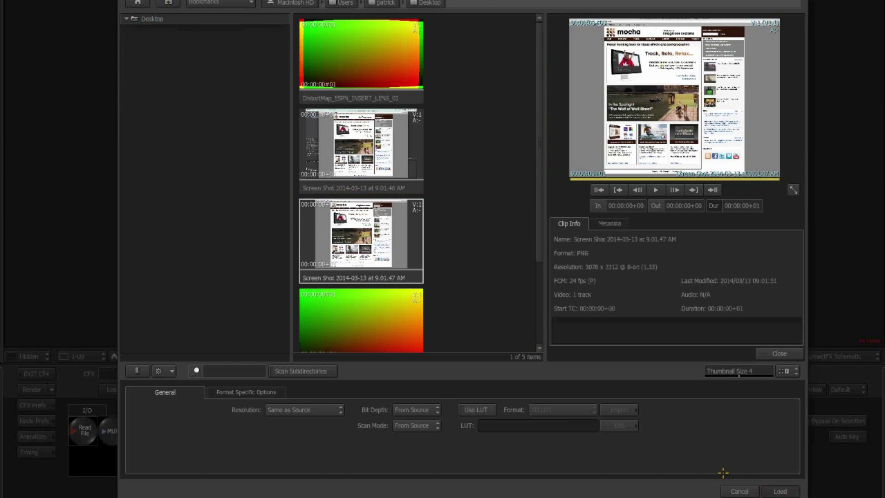
click(780, 491)
Step: Connect the 2D Transform result as the Action background and the screenshot as a new media input, and arrange the nodes
drag(495, 145, 518, 186)
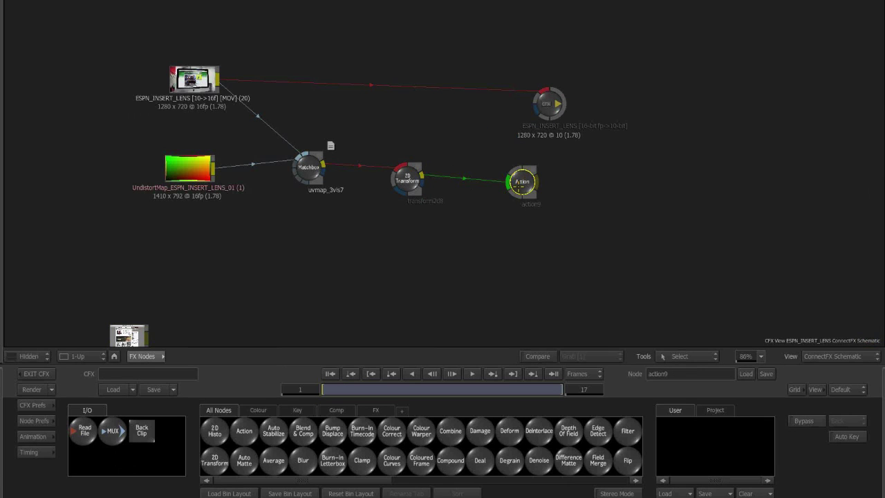
drag(484, 217, 301, 291)
drag(518, 178, 493, 210)
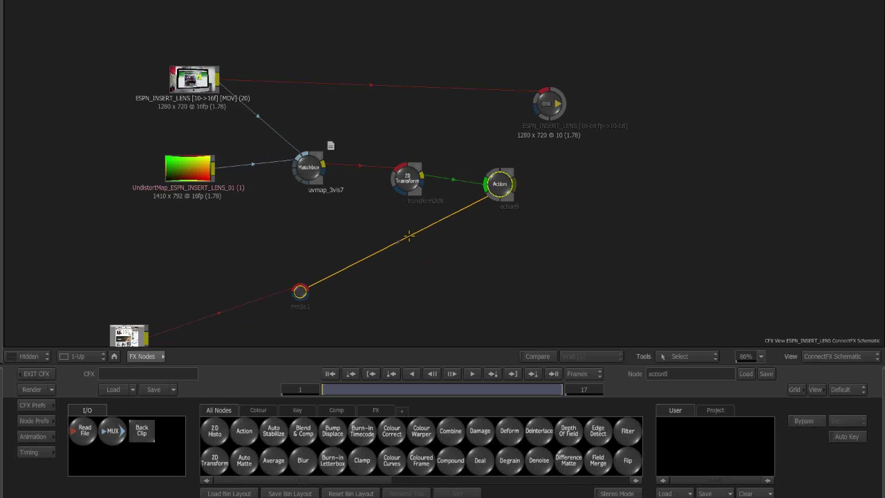
Step: Open the Action node and bring up the Load Stabilizer browser for the screenshot image's vertices, with the files sorted by name
double_click(498, 184)
click(72, 409)
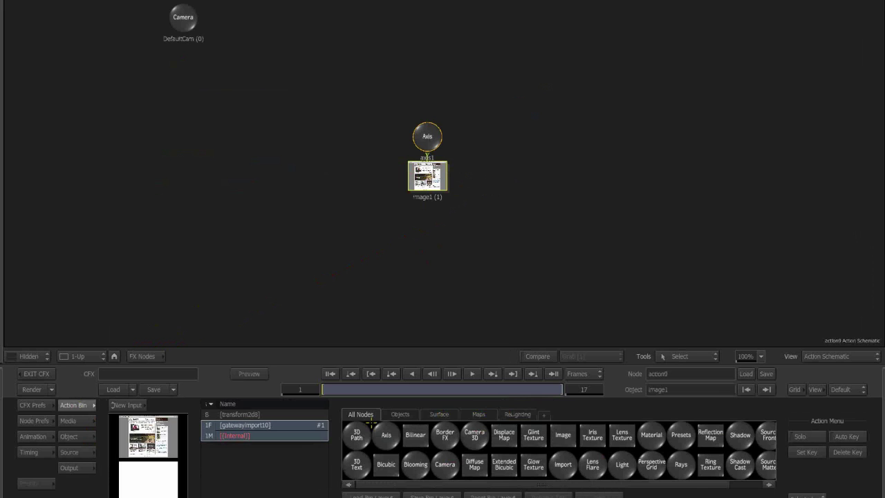
click(586, 434)
click(575, 426)
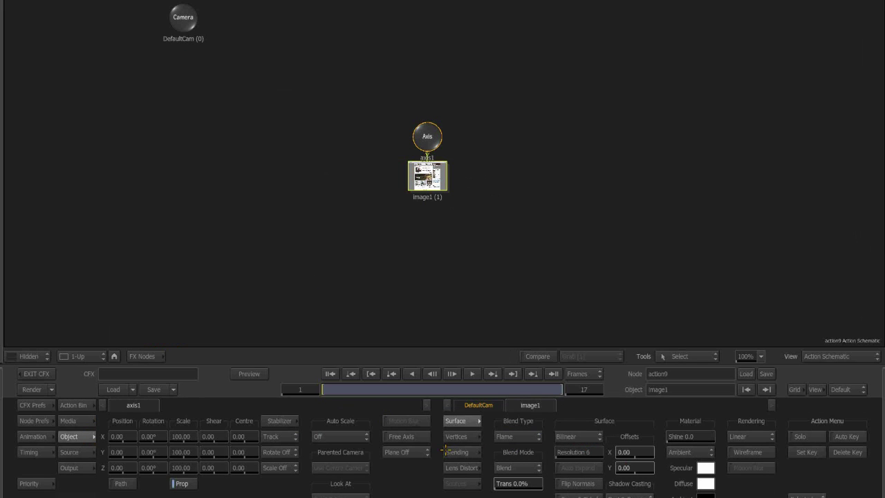
click(456, 436)
click(697, 482)
click(64, 372)
click(42, 13)
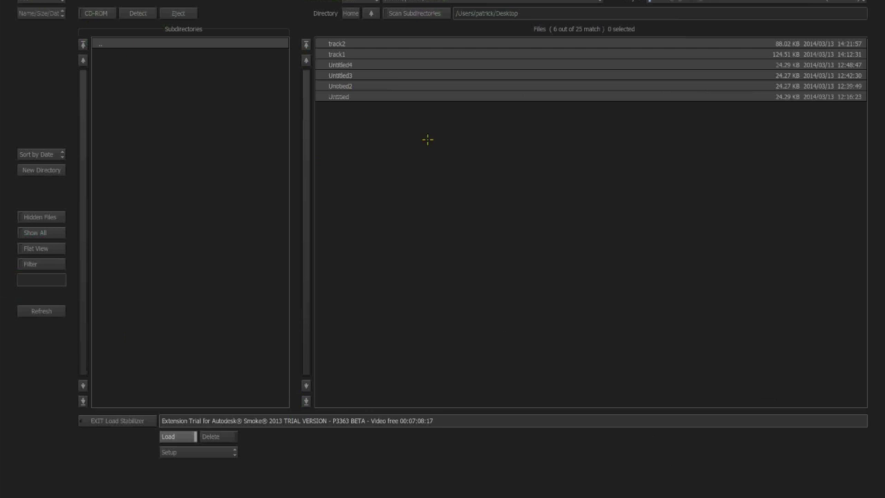
click(48, 155)
Step: Switch to mocha Pro, select Layer 1 with its tracking parameters, and view the original ESPN_INSERT_LENS clip
key(super+Tab)
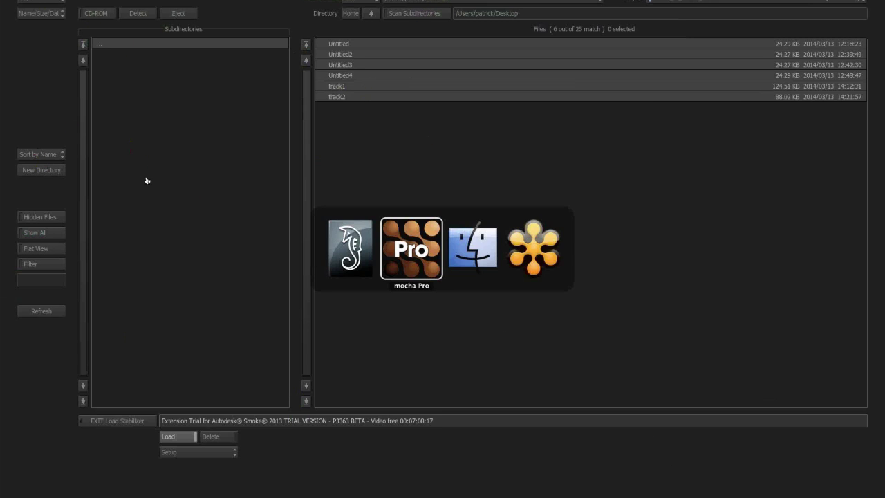
key(super+Tab)
key(super+Tab)
key(super+Tab)
key(super+Tab)
key(super+Tab)
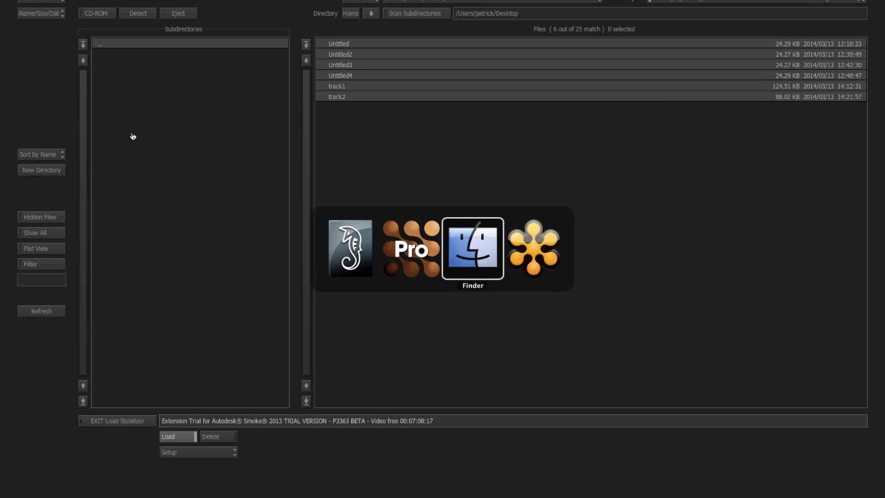
key(super+Tab)
key(super+Tab)
key(super+Tab)
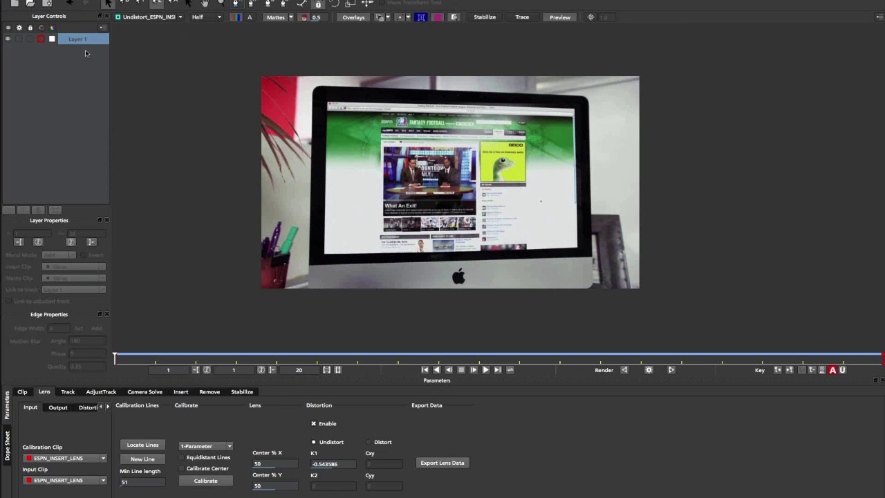
click(84, 41)
click(68, 392)
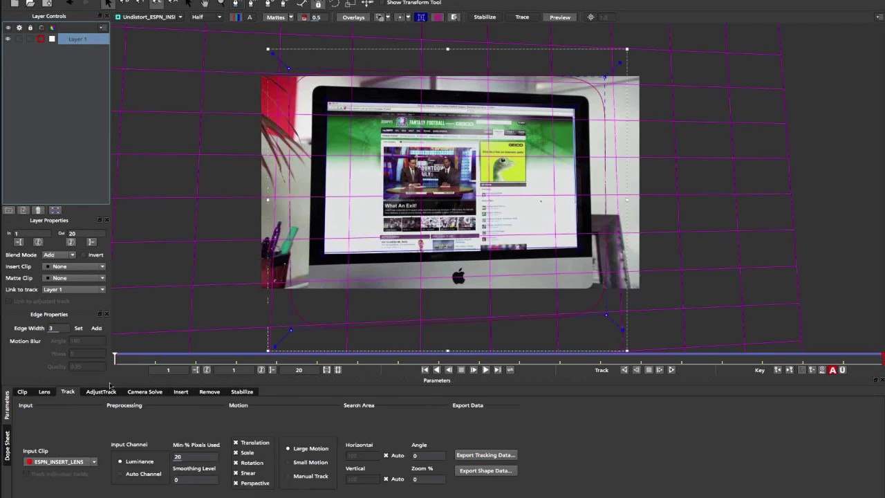
click(149, 17)
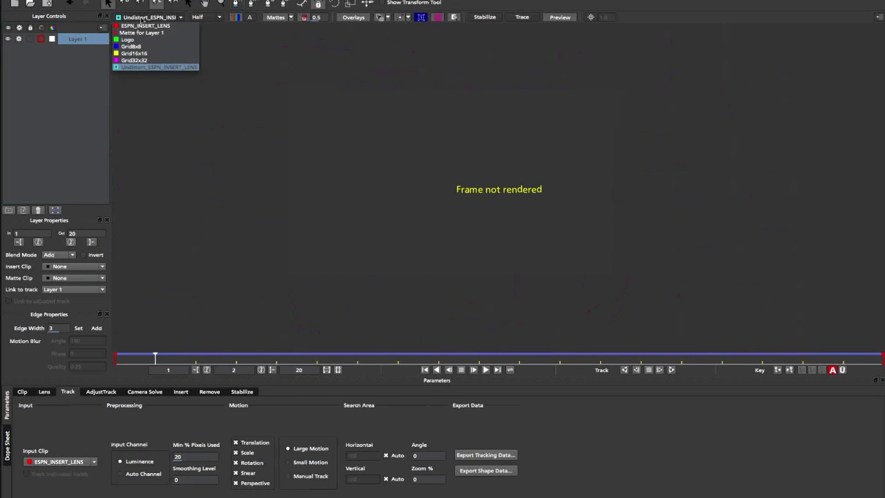
click(149, 67)
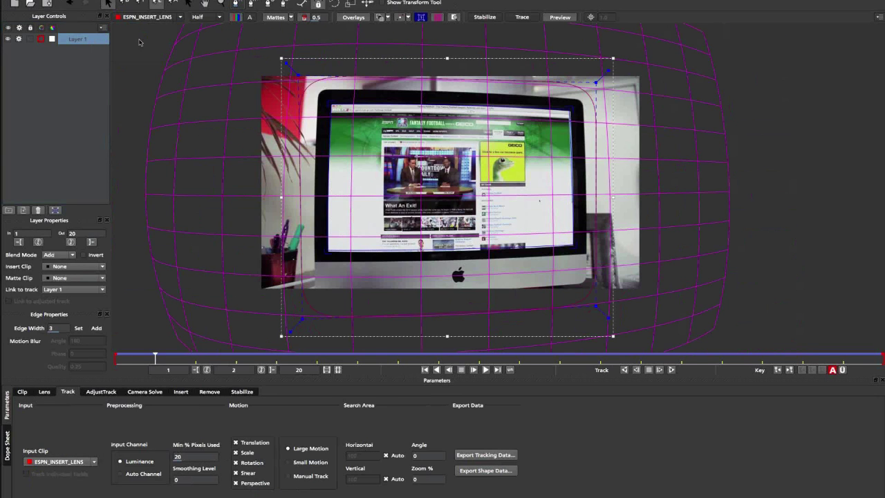
click(476, 454)
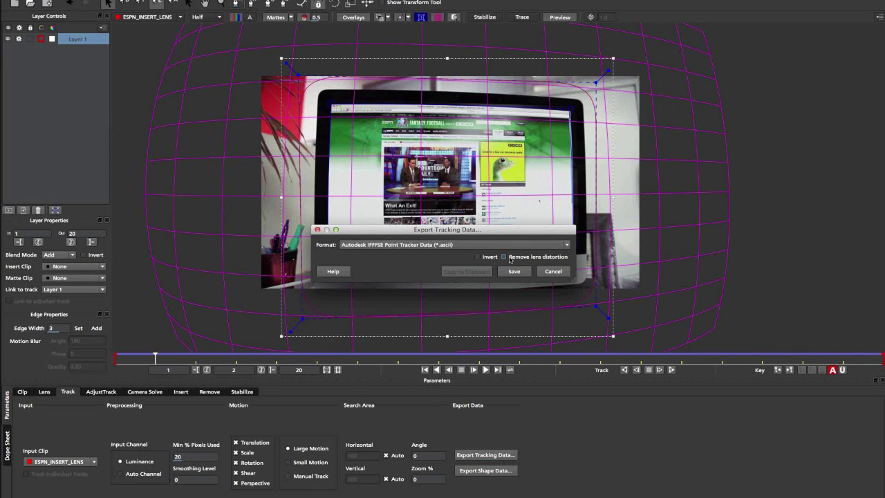
drag(486, 233, 492, 184)
click(511, 209)
click(523, 225)
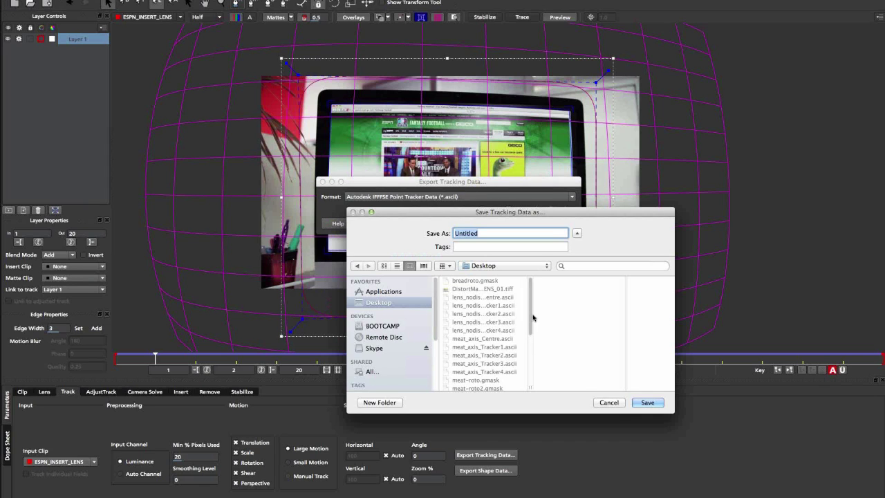
scroll(525, 338, down, 5)
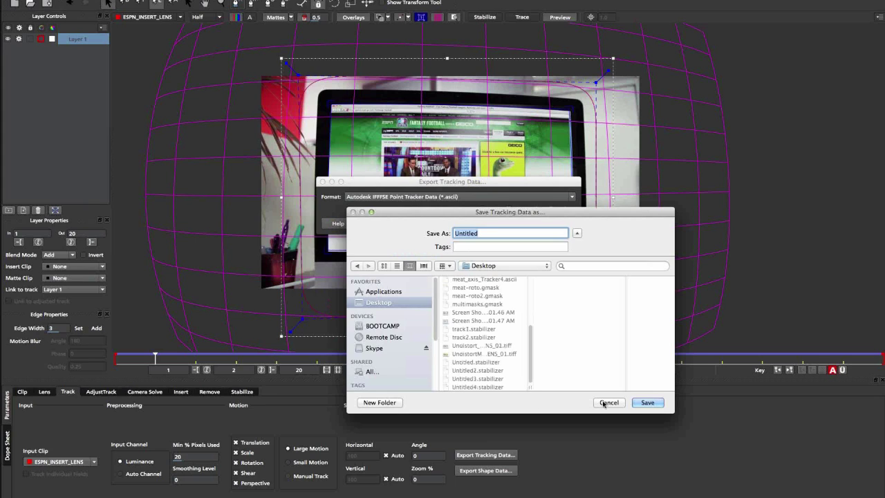
click(607, 403)
Step: Export Layer 1's tracking data as Autodesk IFFFSE Stabilizer Data, saved on the Desktop as lensnodist
click(485, 455)
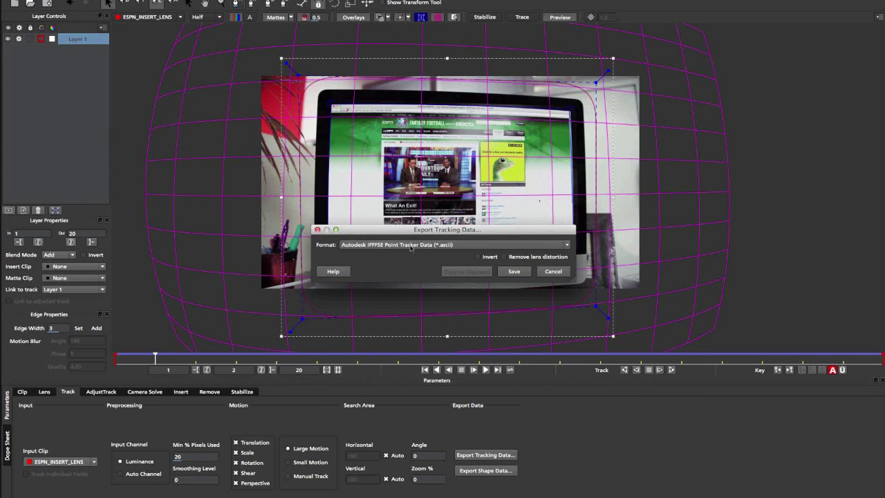
click(411, 245)
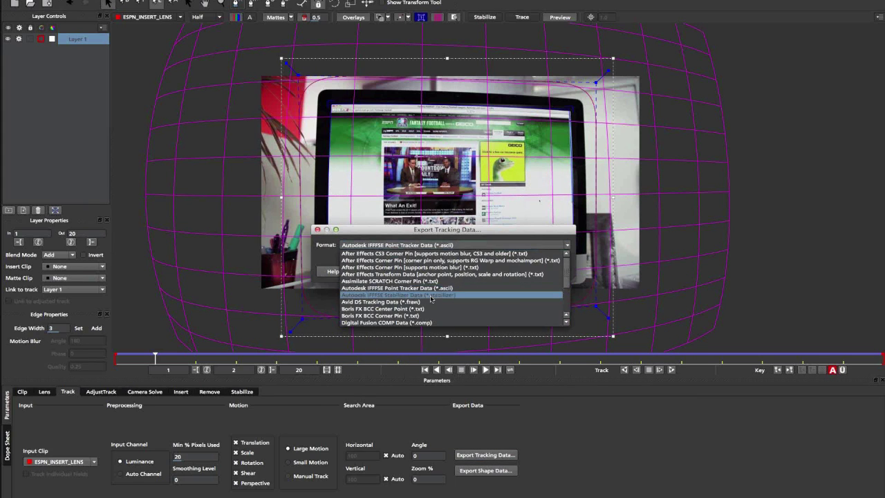
click(416, 282)
drag(381, 233, 370, 210)
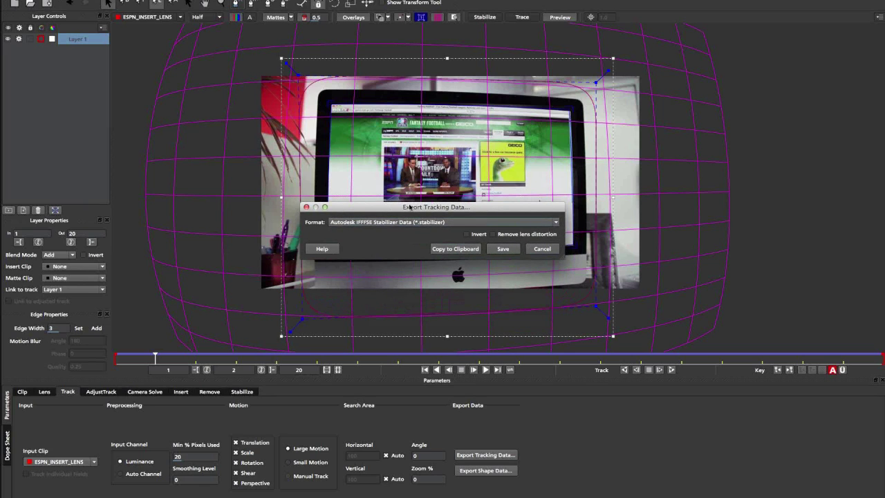
drag(473, 206, 394, 139)
drag(318, 143, 360, 159)
key(super+Tab)
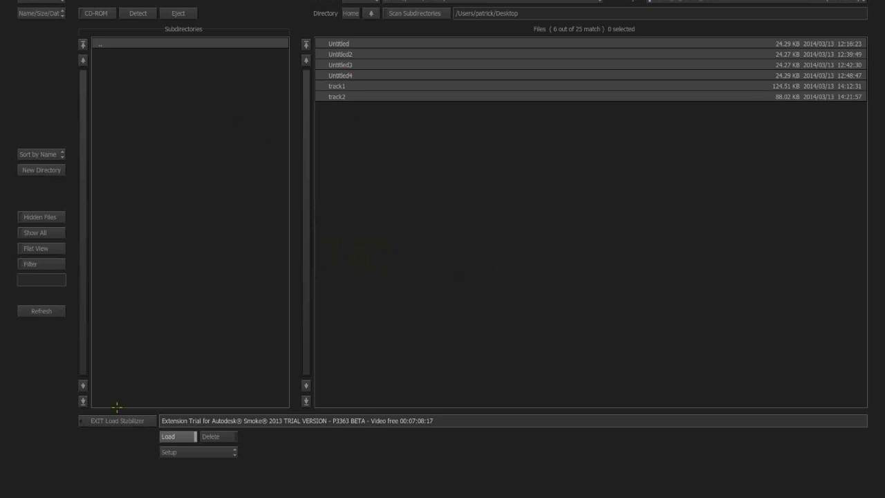
key(super+Tab)
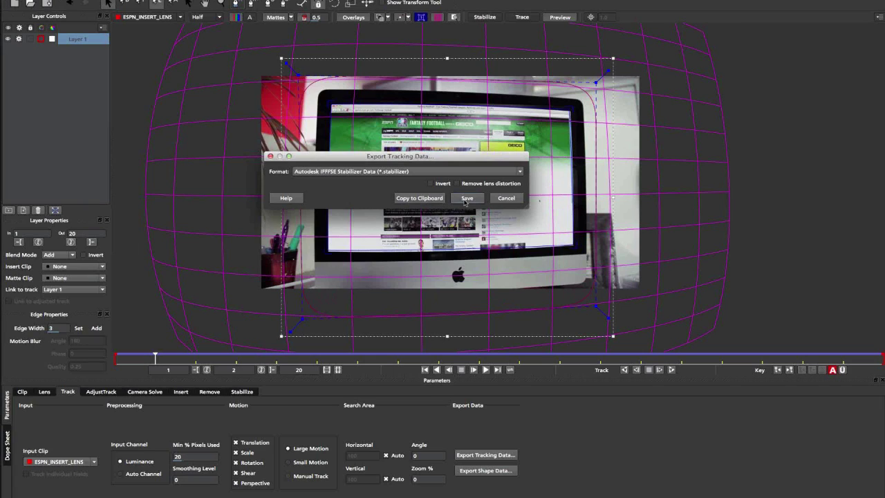
click(467, 199)
key(BackSpace)
text(lensnodist)
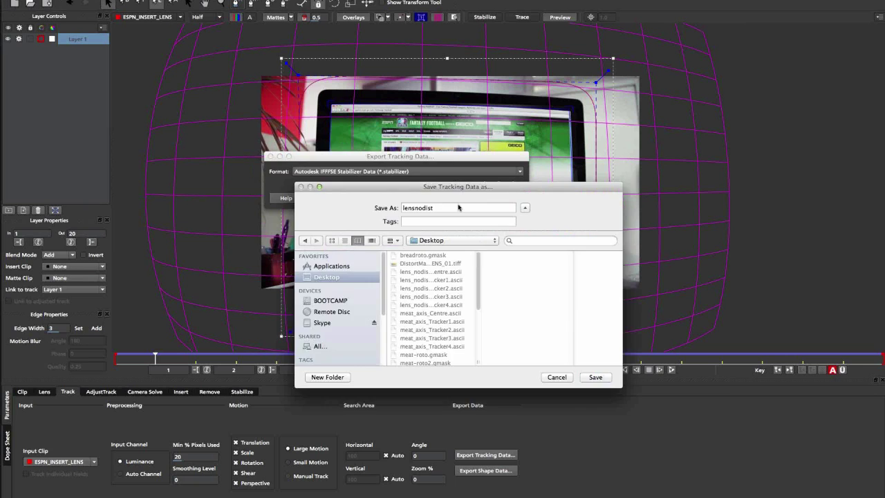
key(Return)
Step: Export the stabilizer tracking data again with Remove lens distortion enabled, saved on the Desktop as lenstake5
key(super+Tab)
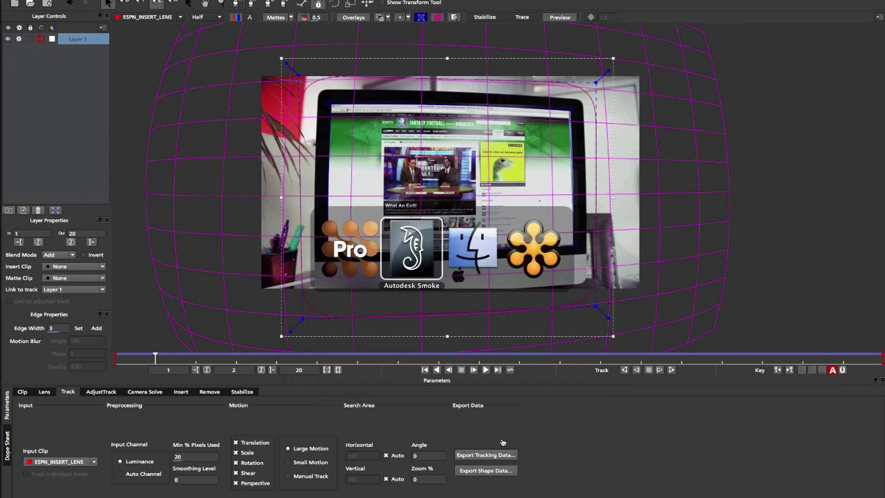
key(super+Tab)
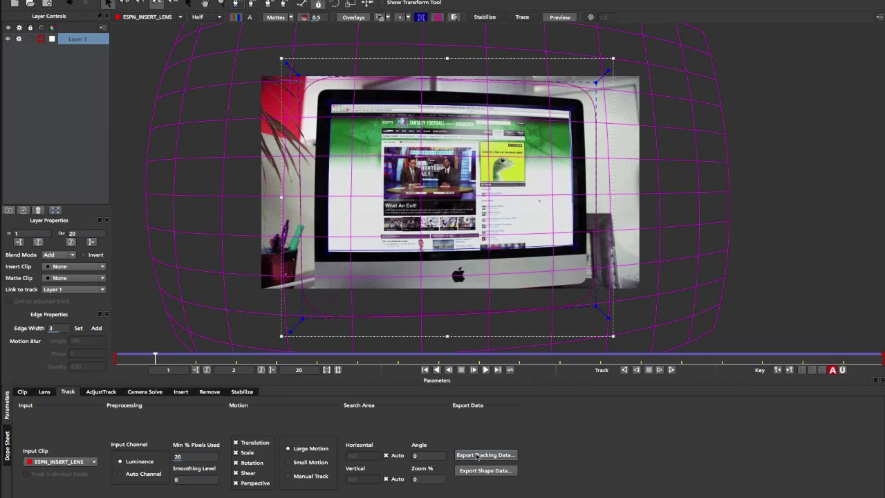
click(475, 455)
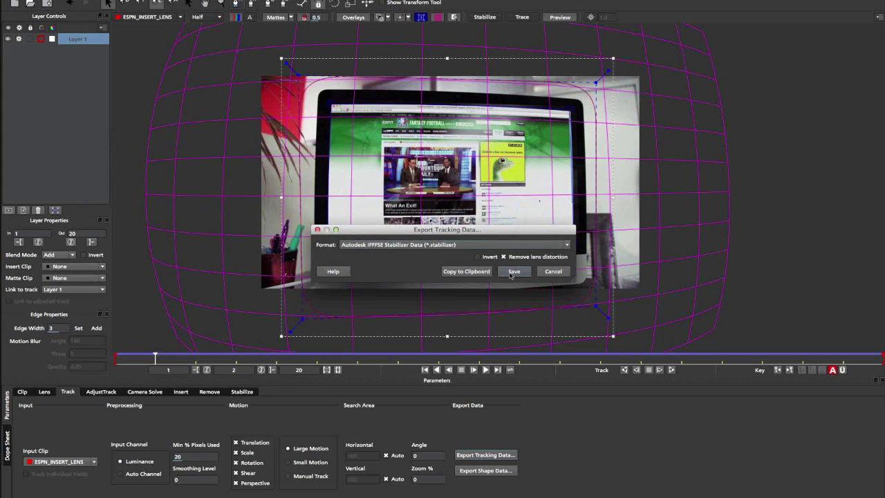
click(514, 271)
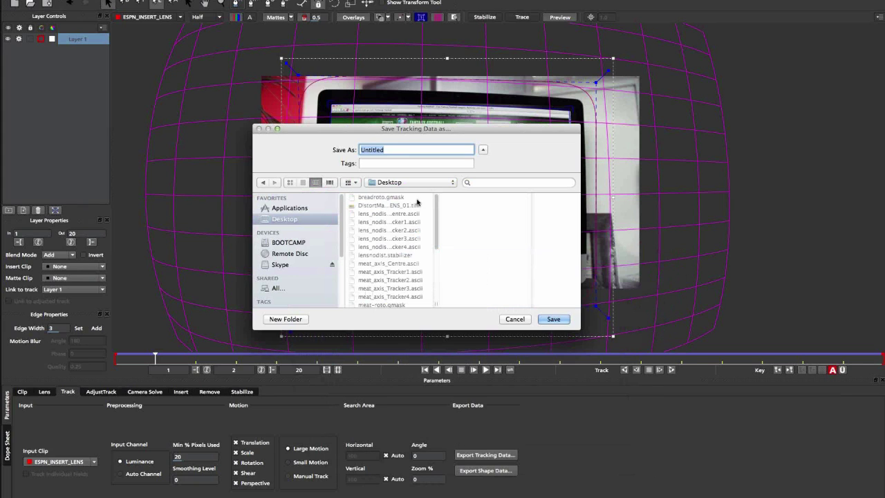
text(lensnodist)
key(Return)
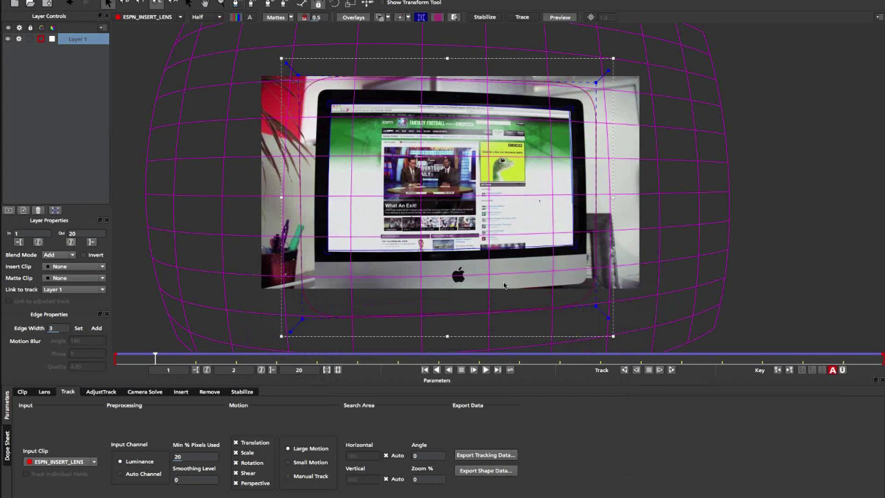
Step: Switch back to Autodesk Smoke, refresh the Desktop file list, and load the newly exported stabilizer data onto the image's vertices
key(super+Tab)
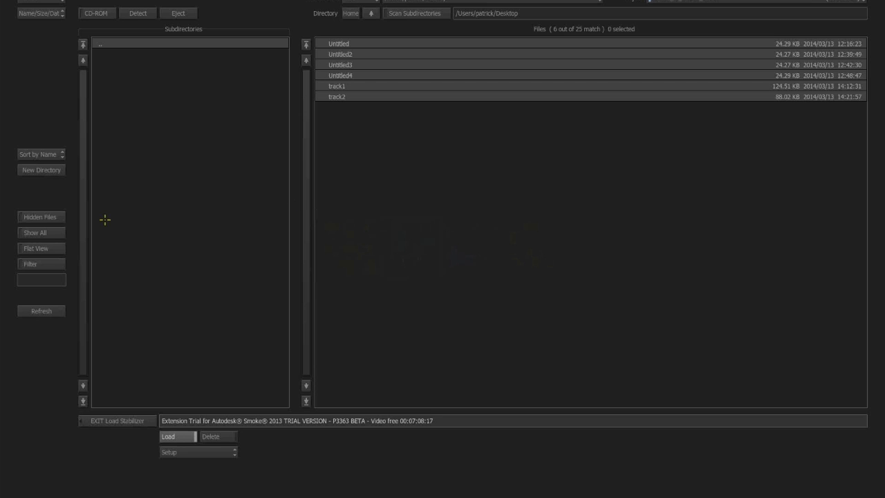
click(33, 313)
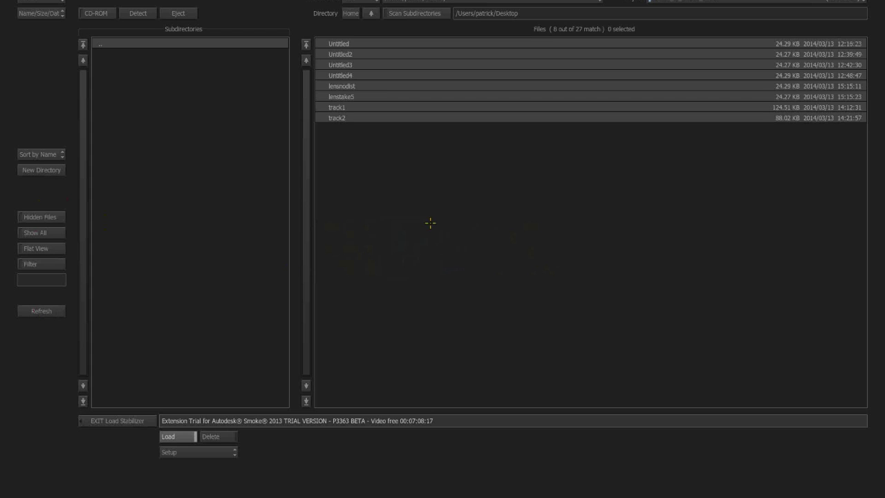
key(super+Tab)
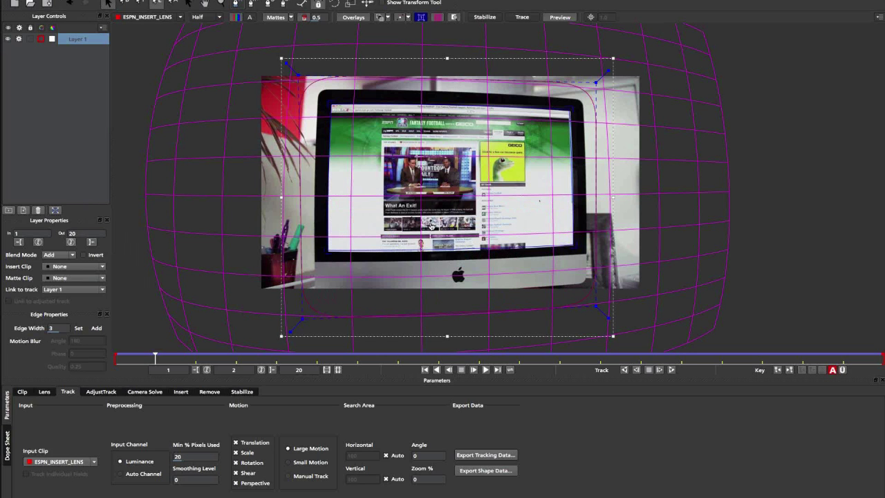
key(super+Tab)
key(super+Tab)
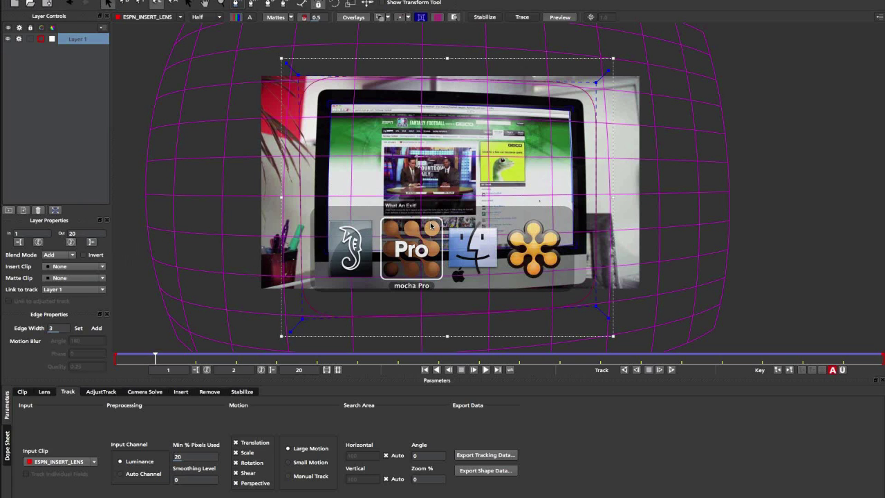
key(super+Tab)
key(super+Tab)
key(super+Tab)
key(super+Tab)
key(super+Tab)
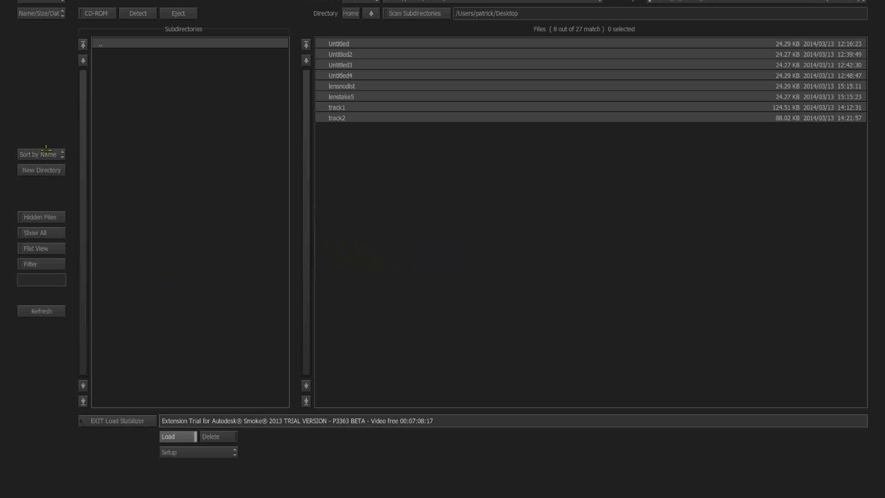
click(35, 154)
click(24, 154)
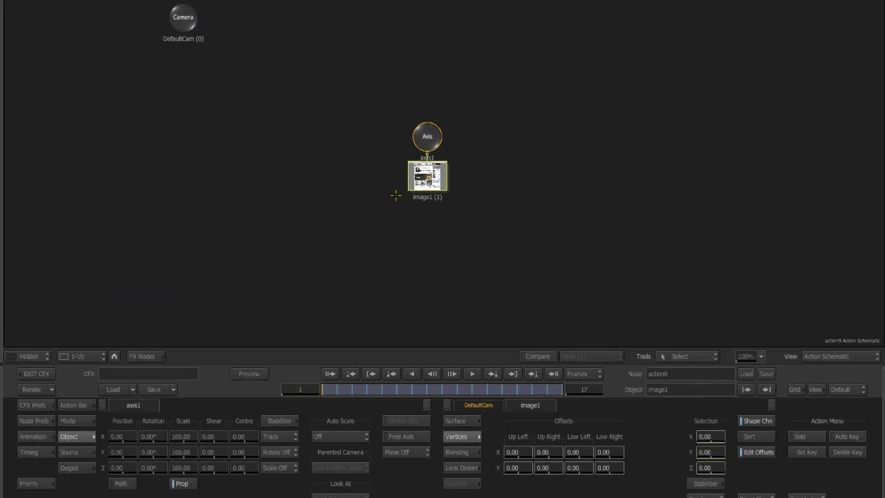
Step: Check the tracked insert in the Action output, set a 2-Up layout with the ConnectFX schematic beside the result, and select the Action node
key(F4)
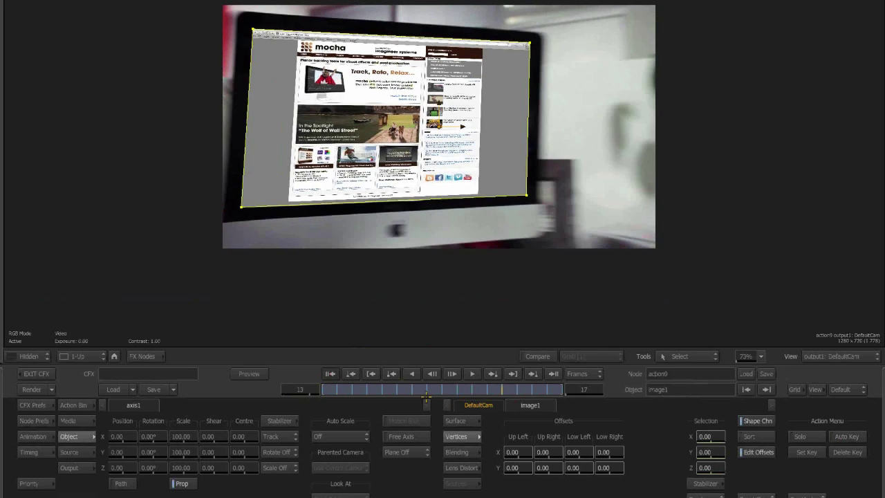
key(alt+2)
drag(609, 196, 559, 198)
drag(524, 197, 371, 204)
drag(232, 163, 360, 155)
click(75, 93)
drag(418, 243, 511, 243)
drag(593, 256, 657, 242)
drag(156, 138, 48, 116)
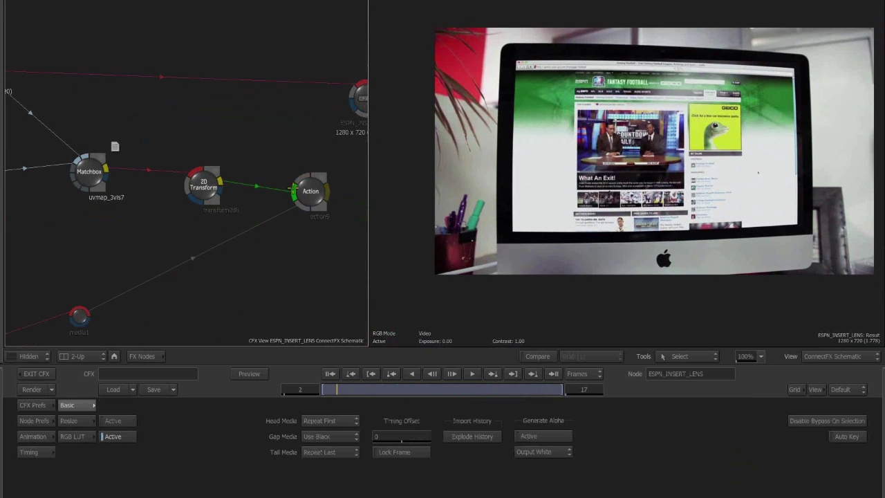
drag(294, 182, 221, 185)
click(223, 186)
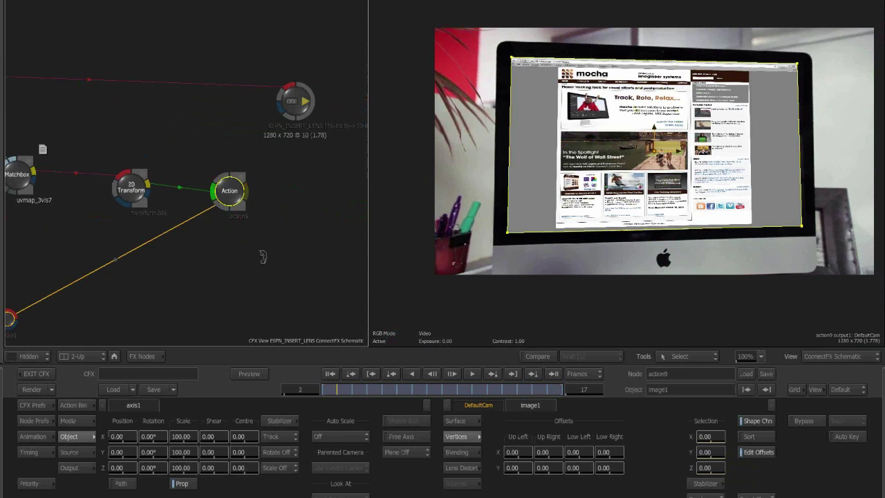
Step: Show the Action schematic with the screenshot image's media settings, and check the insert at the last frame
key(grave)
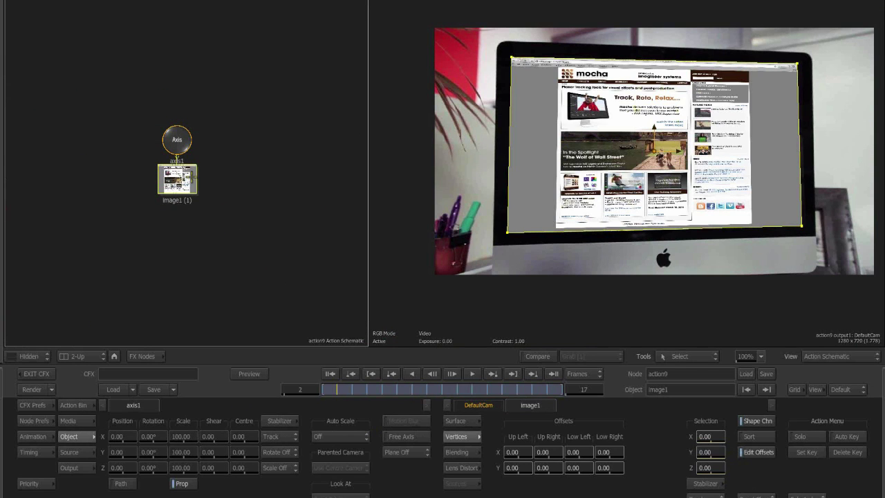
double_click(185, 178)
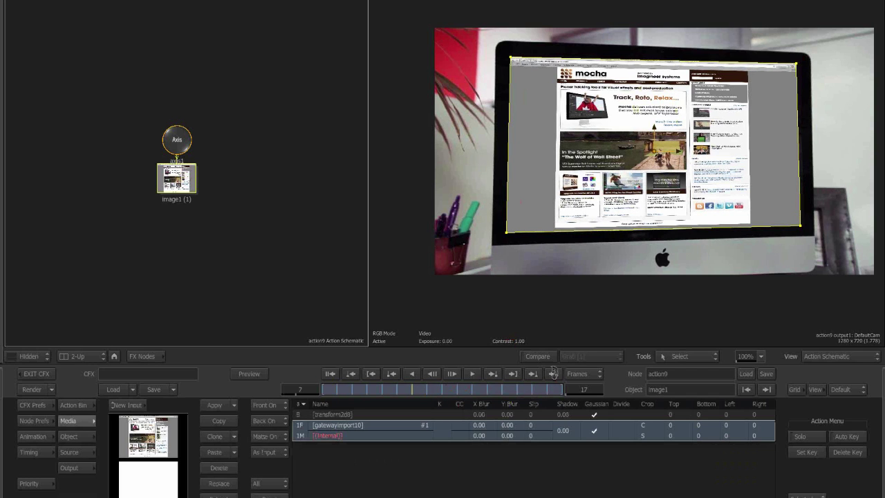
click(553, 373)
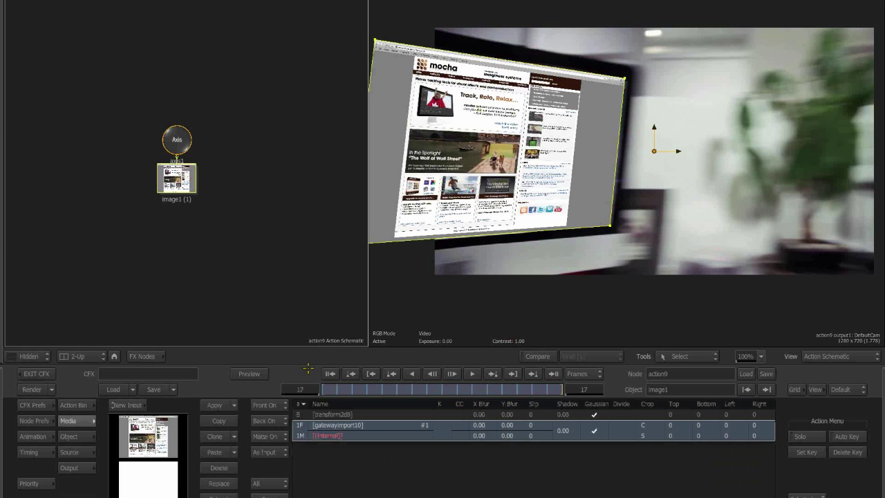
Step: Check the screen insert at frame 14 and return to the ConnectFX schematic
click(517, 389)
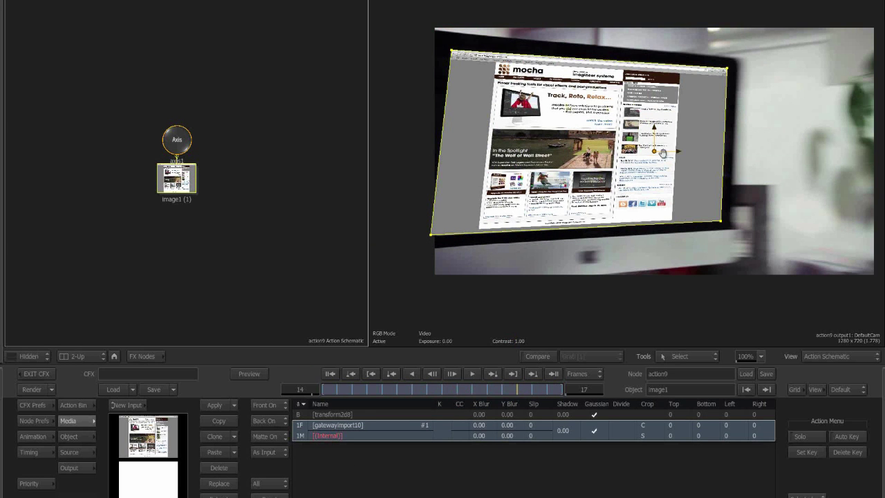
drag(663, 154, 706, 157)
key(Escape)
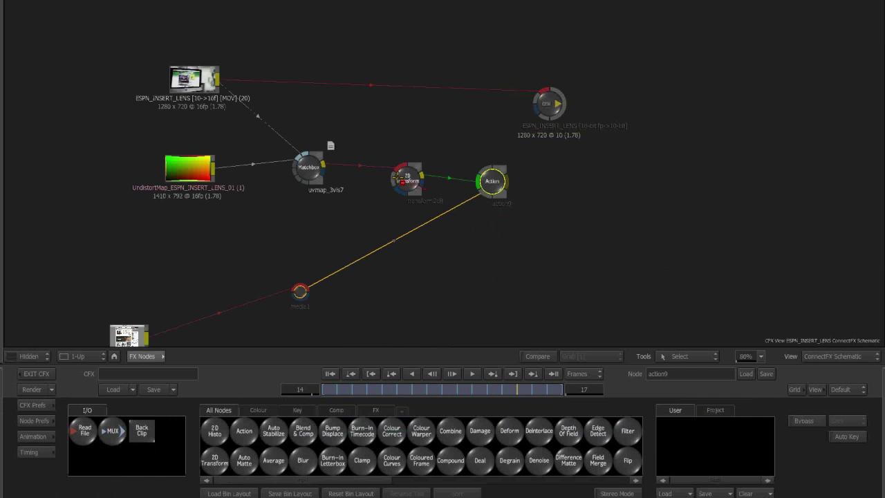
Step: Reposition the undistort map and Matchbox nodes in the ConnectFX schematic, leaving the Matchbox node selected
click(387, 172)
drag(192, 170, 181, 164)
drag(240, 224, 294, 204)
drag(227, 141, 200, 154)
drag(377, 151, 366, 147)
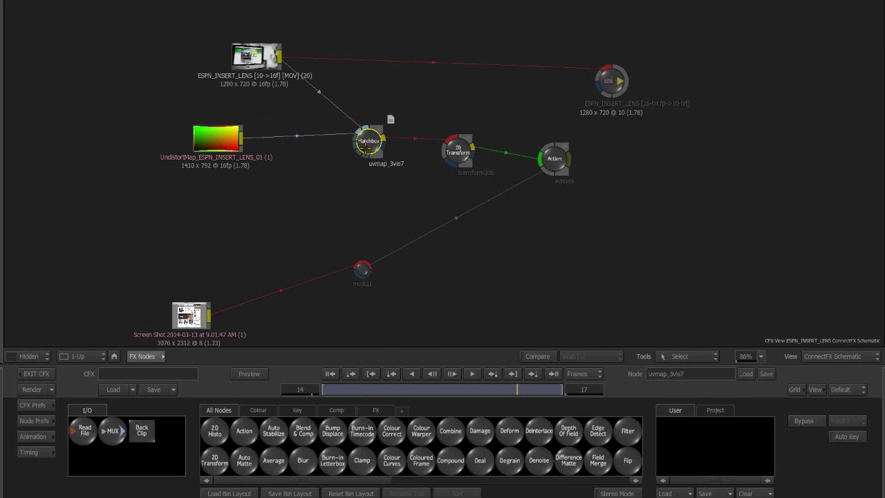
Step: Open the Action node's rendering preferences and enable motion blur with 15 samples and a shutter of 1.00
drag(556, 160, 562, 184)
key(F4)
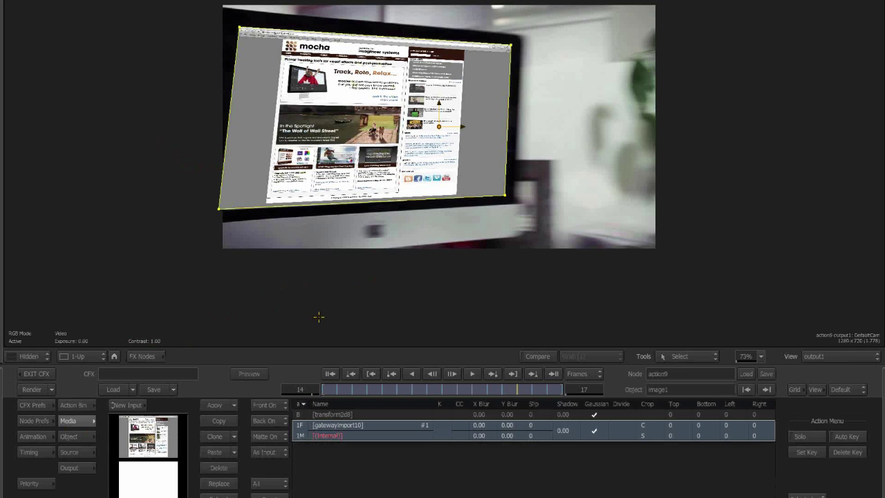
click(38, 421)
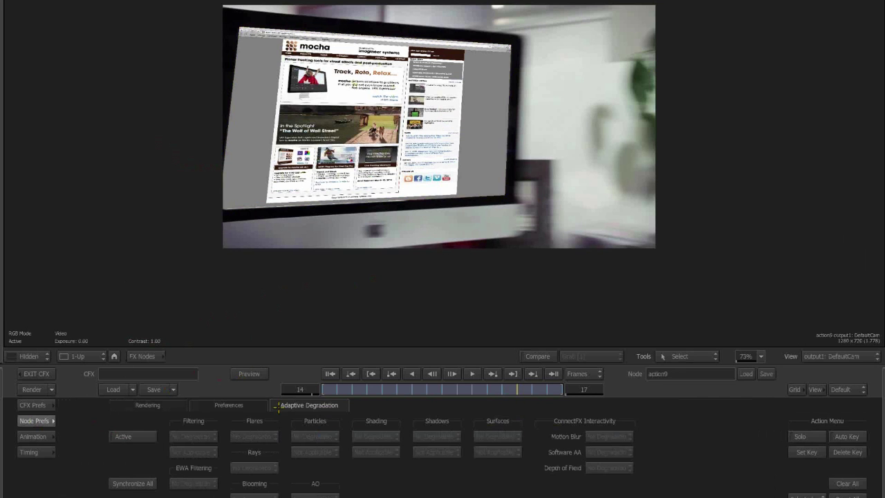
click(159, 408)
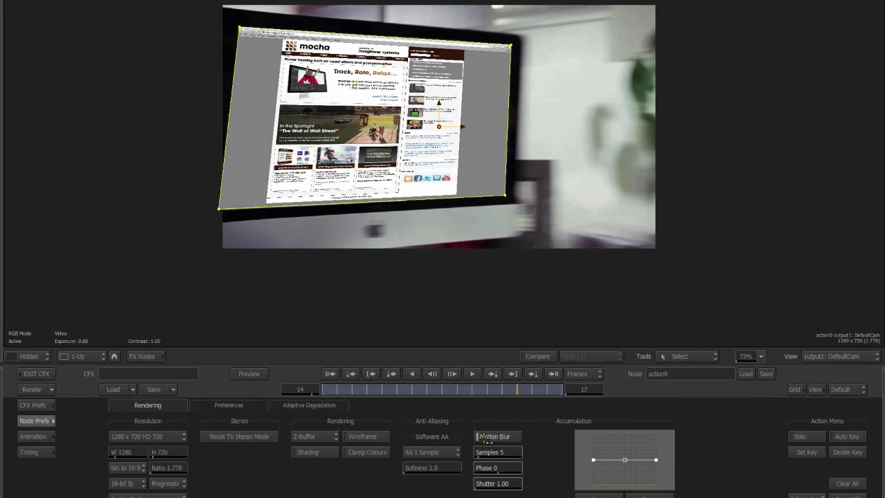
click(484, 436)
key(Return)
click(493, 483)
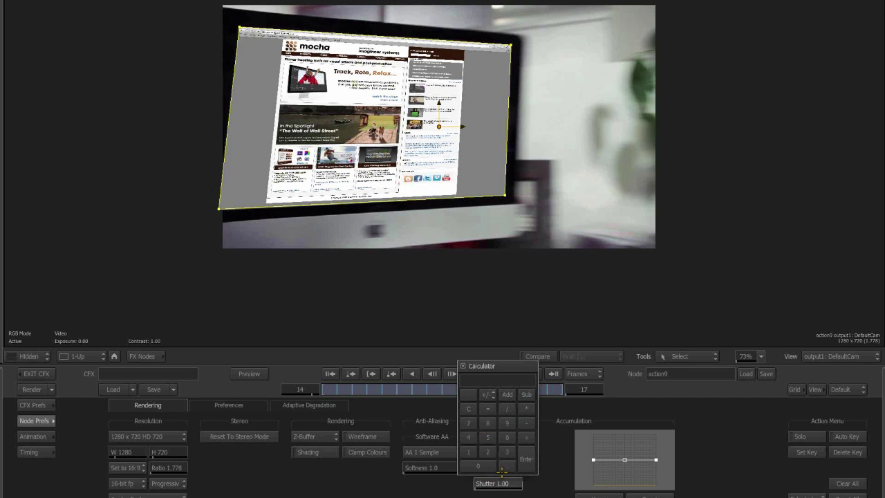
key(Return)
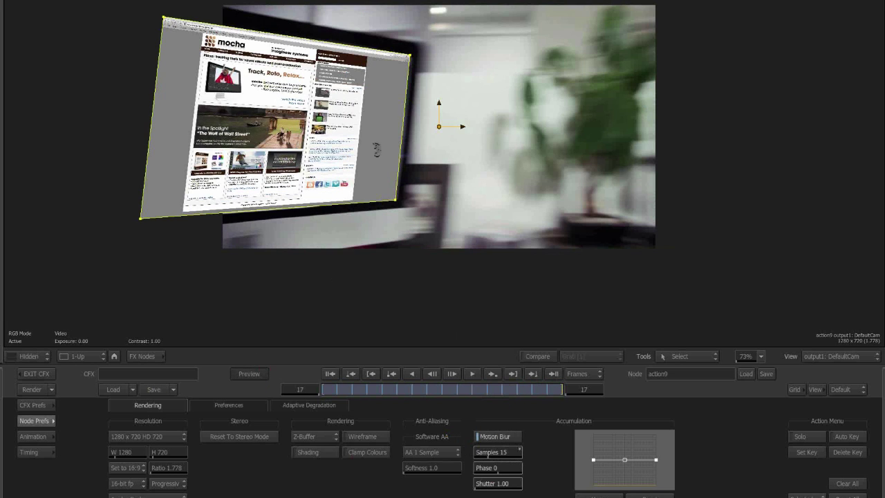
Step: Return to the Action media settings and compare the motion-blurred insert at the first and last frames in the output
key(F4)
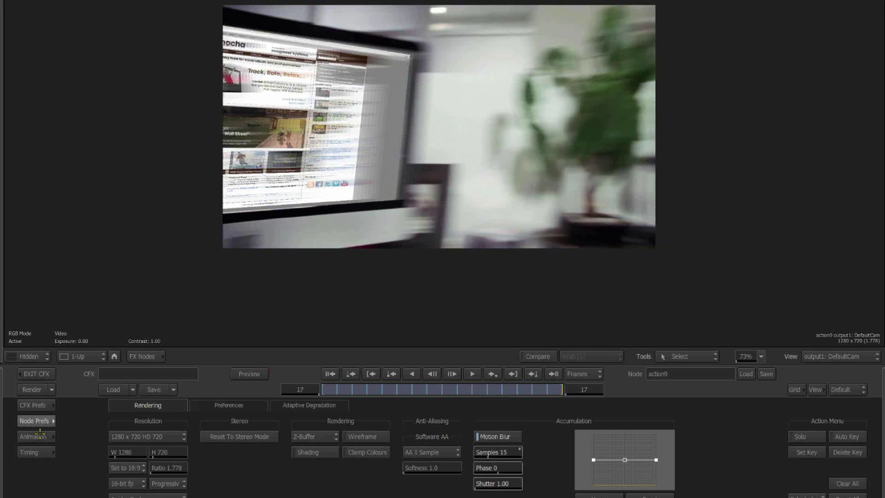
click(35, 437)
click(752, 493)
click(758, 474)
click(37, 436)
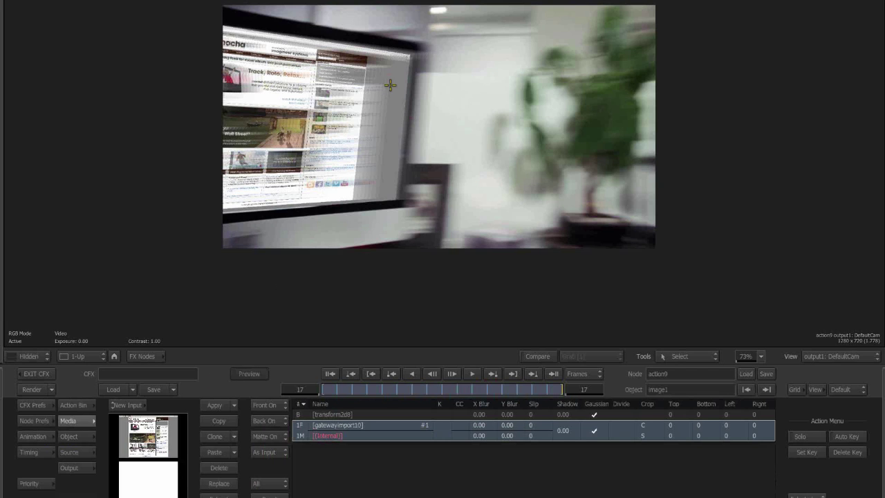
click(325, 390)
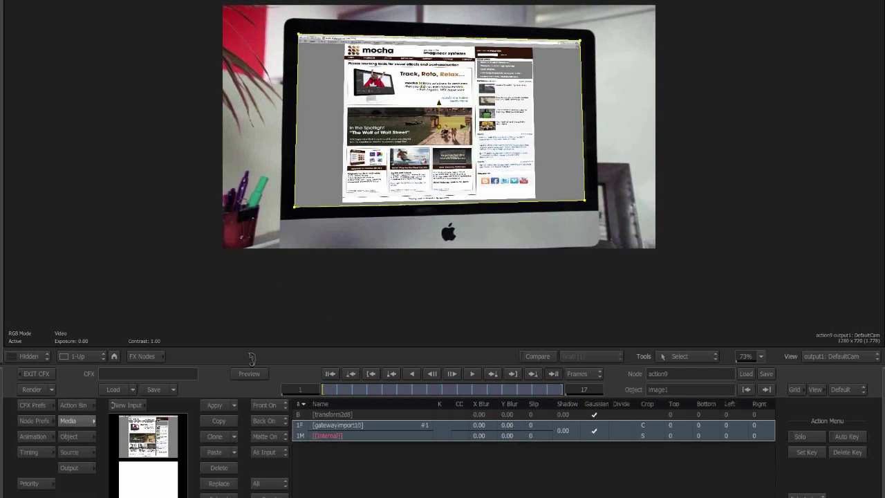
key(End)
key(F4)
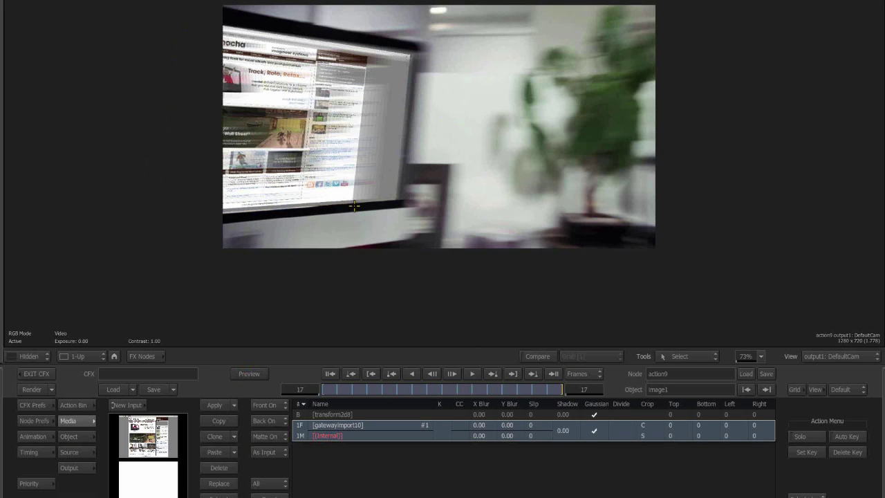
key(F4)
Step: Return to the ConnectFX schematic, reposition the 2D Transform and Action nodes, and exit ConnectFX to the timeline
key(Escape)
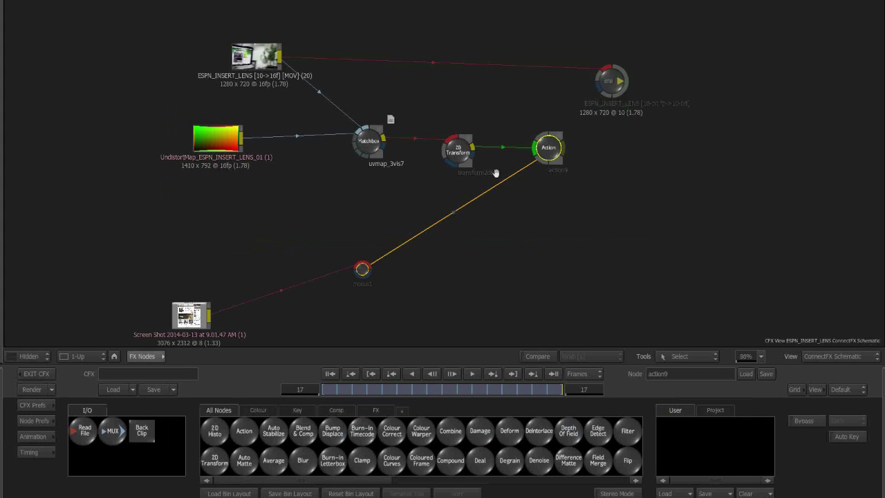
drag(446, 136, 441, 126)
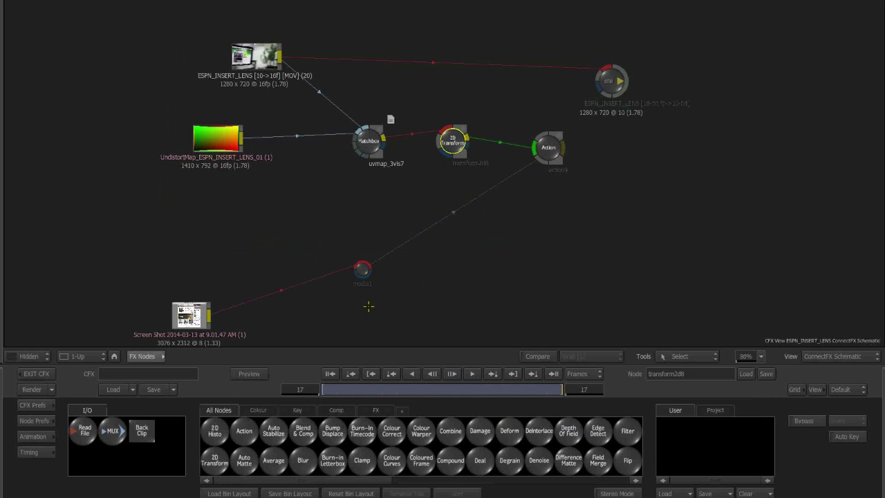
drag(565, 169, 563, 181)
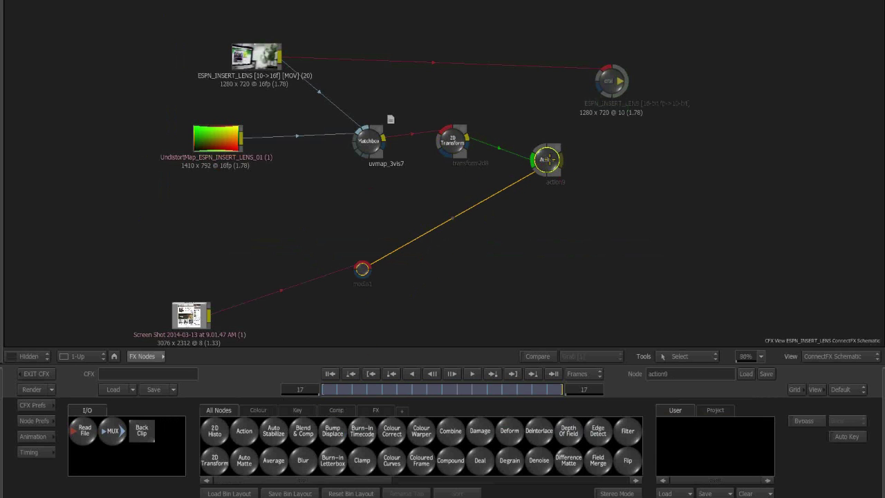
click(35, 375)
key(super+Tab)
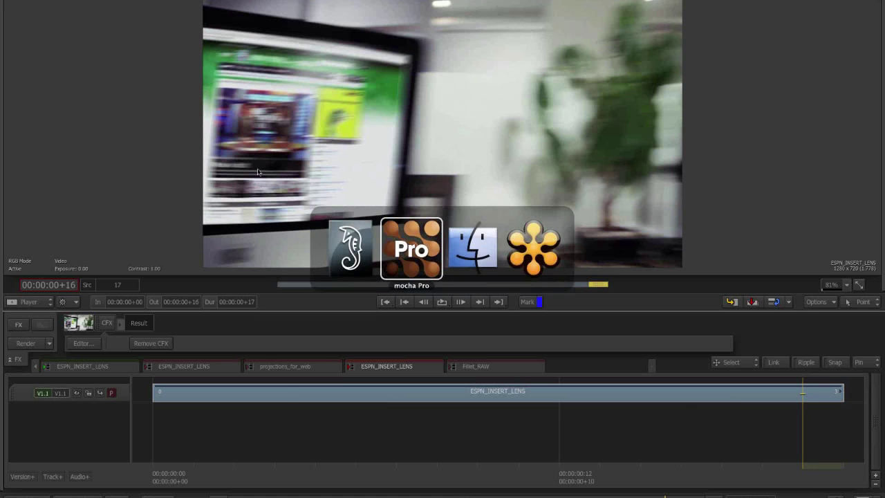
key(super+Tab)
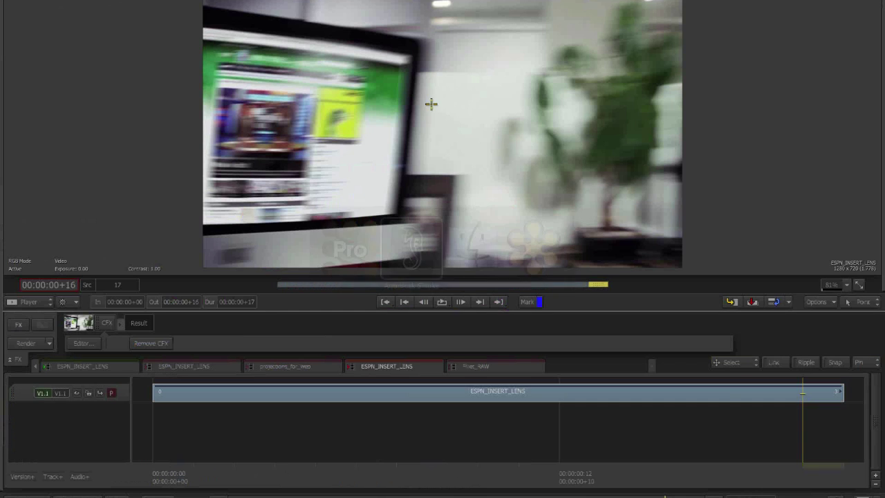
key(super+Tab)
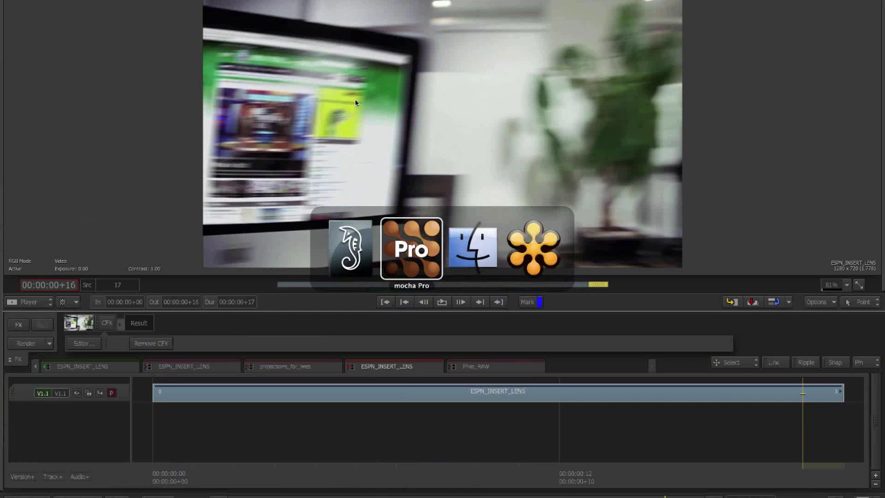
key(super+Tab)
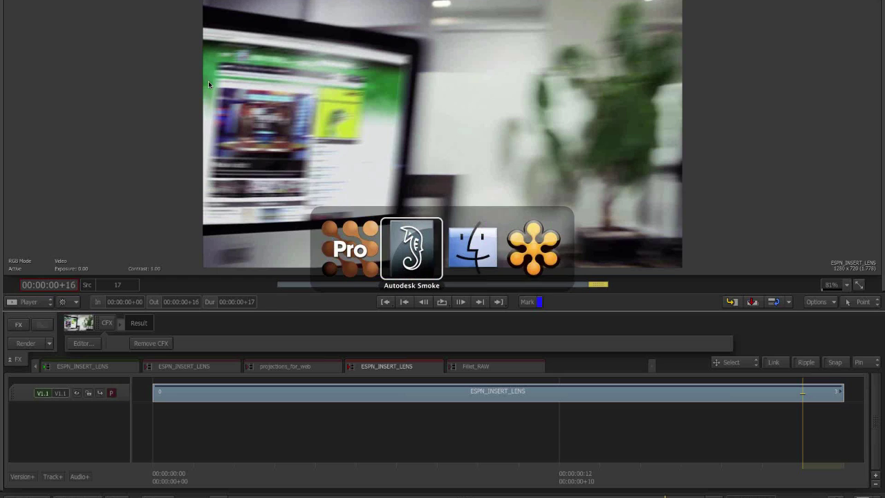
Step: Show the Media Library beside the clip thumbnails, open the 3D camera and FBX import folder, and spread out its clips
key(ctrl+1)
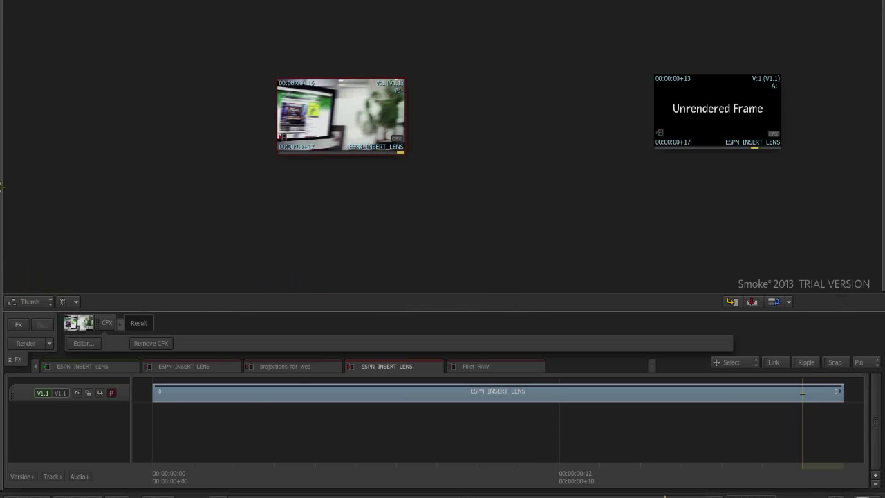
key(alt+grave)
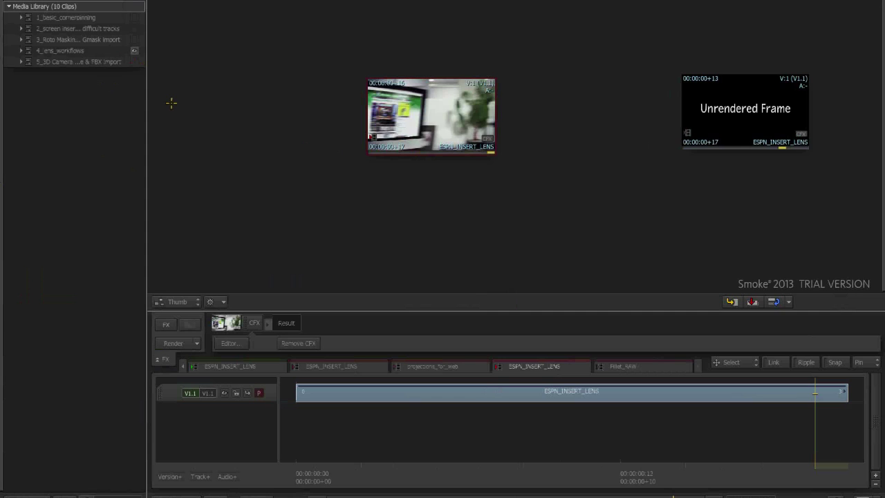
click(134, 62)
drag(441, 157, 744, 75)
drag(620, 179, 407, 156)
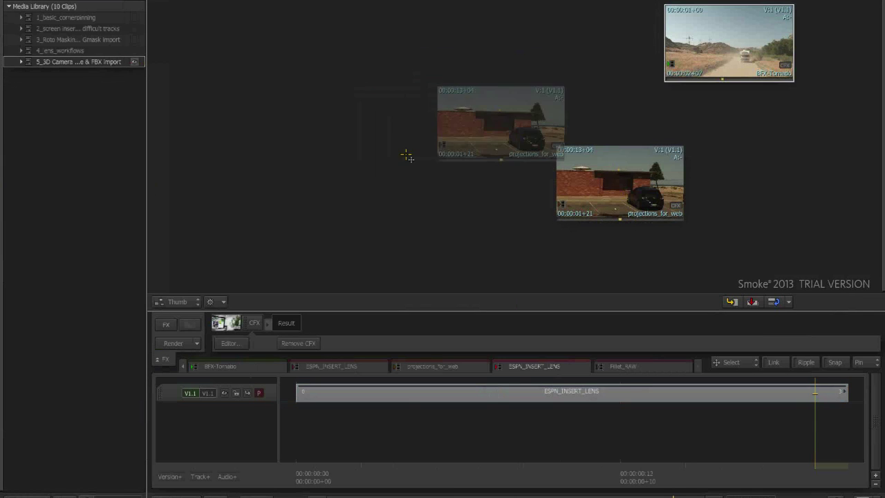
Step: Switch to mocha Pro and close the ESPN_INSERT_LENS project without saving it
key(super+Tab)
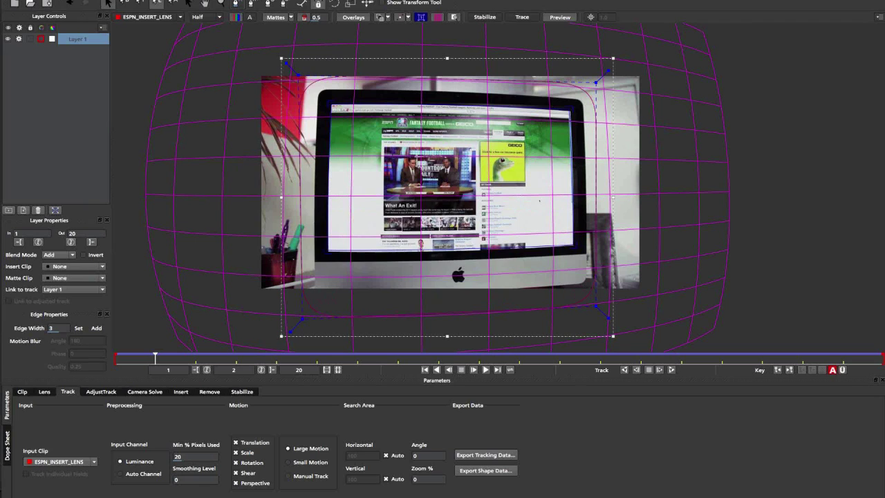
click(73, 0)
click(97, 46)
click(449, 39)
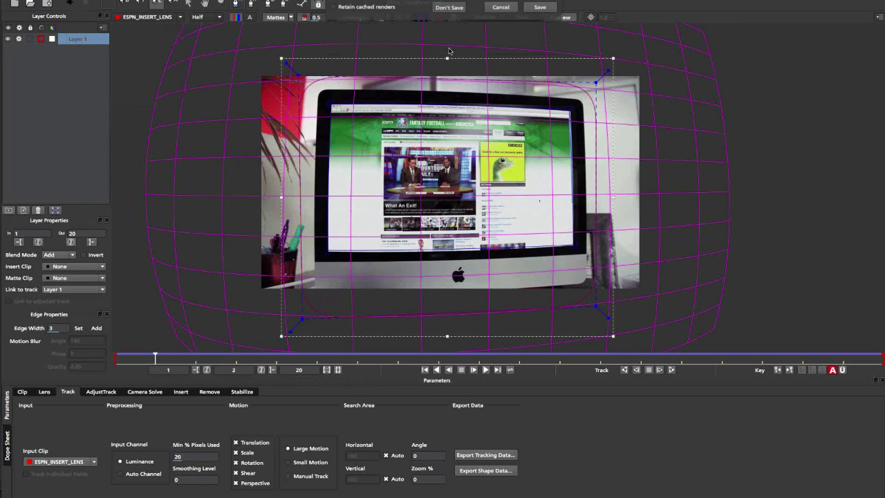
click(483, 356)
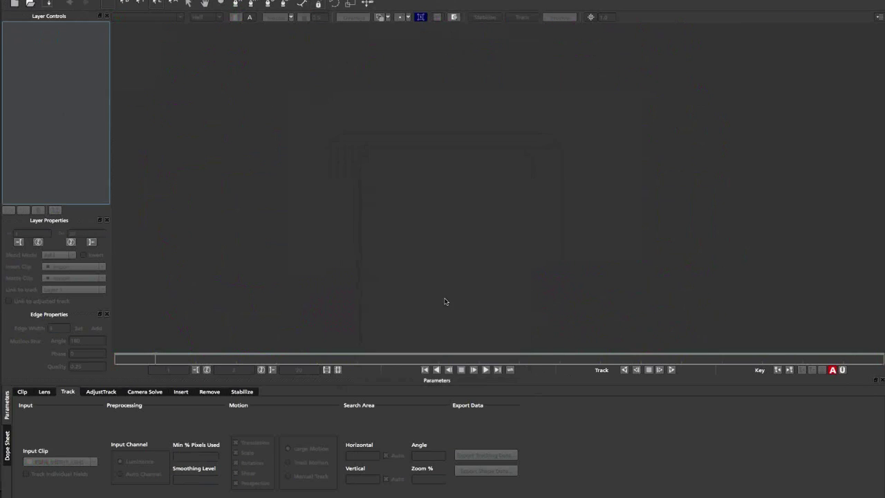
Step: Open the Dance Recital Tracked.mocha project from the A Planar Tracking folder
key(super+o)
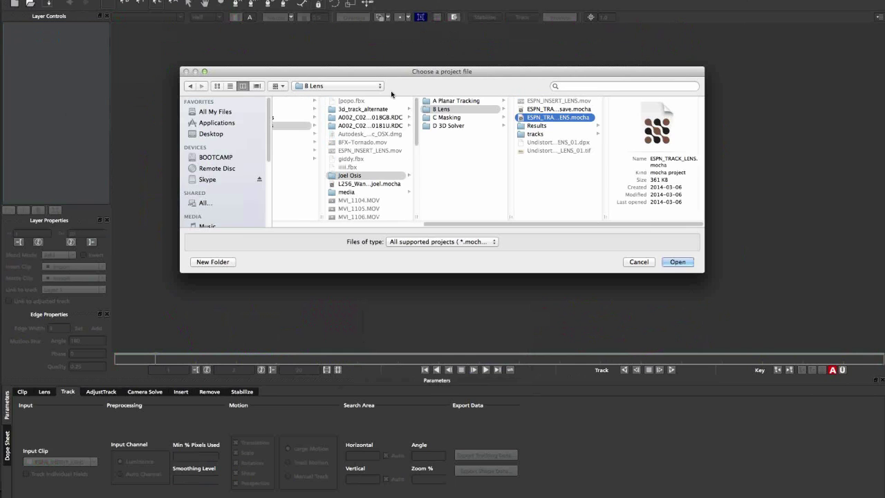
click(473, 101)
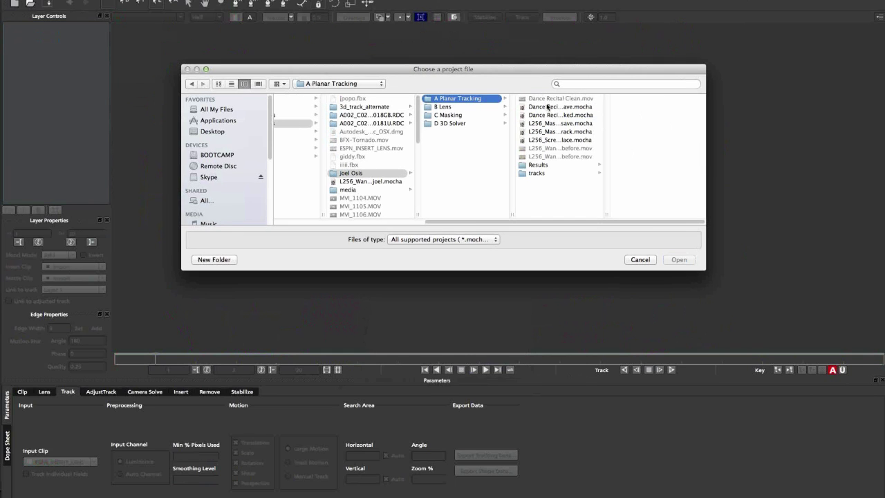
click(551, 115)
click(671, 258)
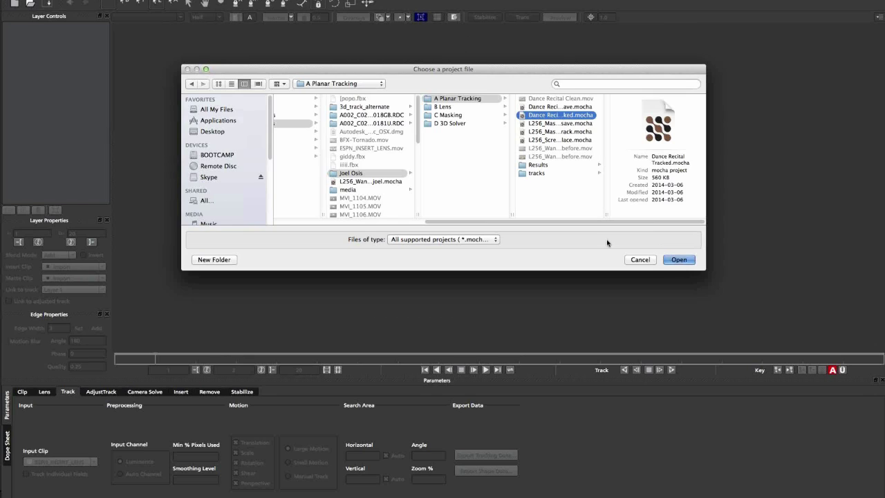
Step: Relink the project's missing footage to Dance Recital Clean.mov in the A Planar Tracking folder, importing frames 0 to 138
click(560, 251)
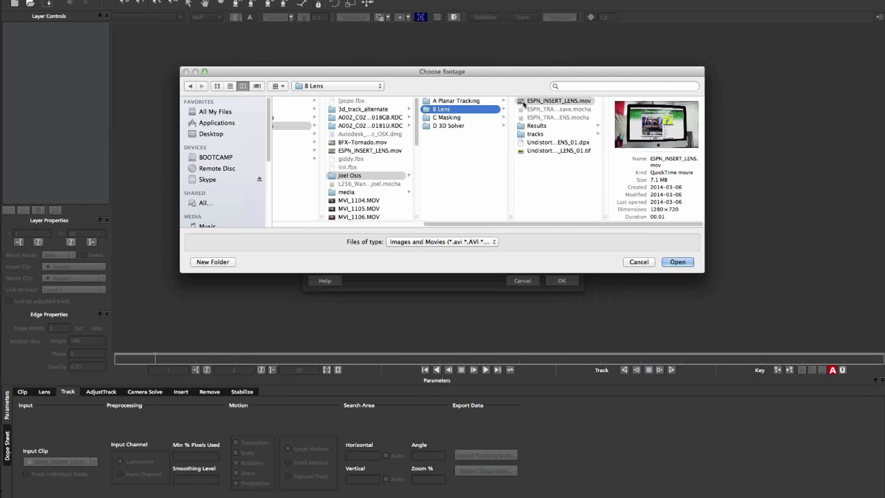
click(451, 101)
click(543, 101)
click(674, 262)
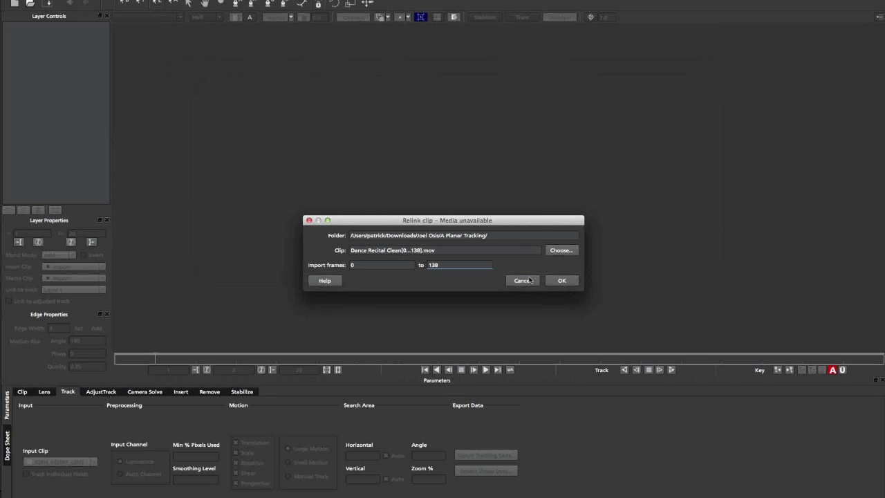
click(562, 280)
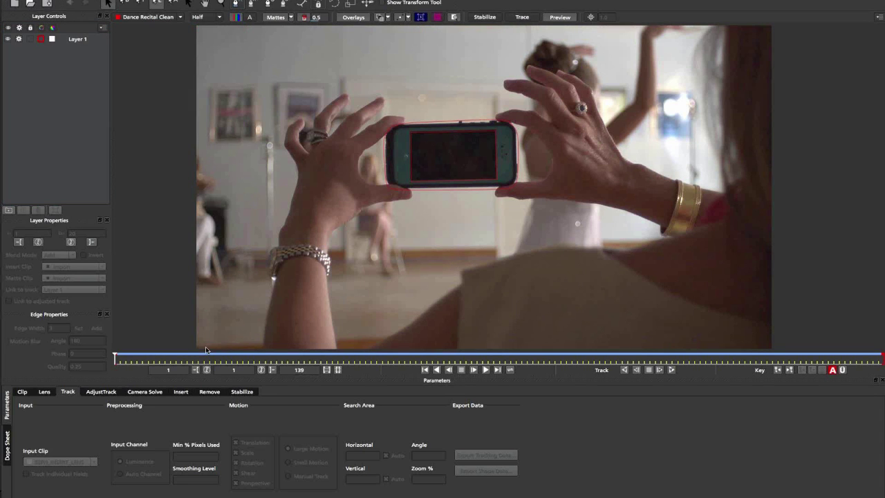
Step: Scrub through the Dance Recital clip to review the shapes tracked on the phone, and select Layer 1 at the first frame
drag(185, 356, 615, 348)
drag(741, 357, 690, 359)
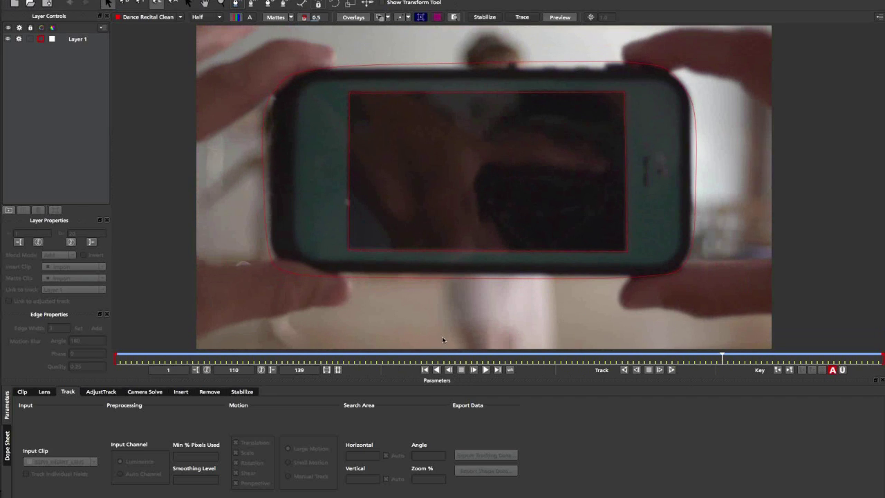
click(210, 359)
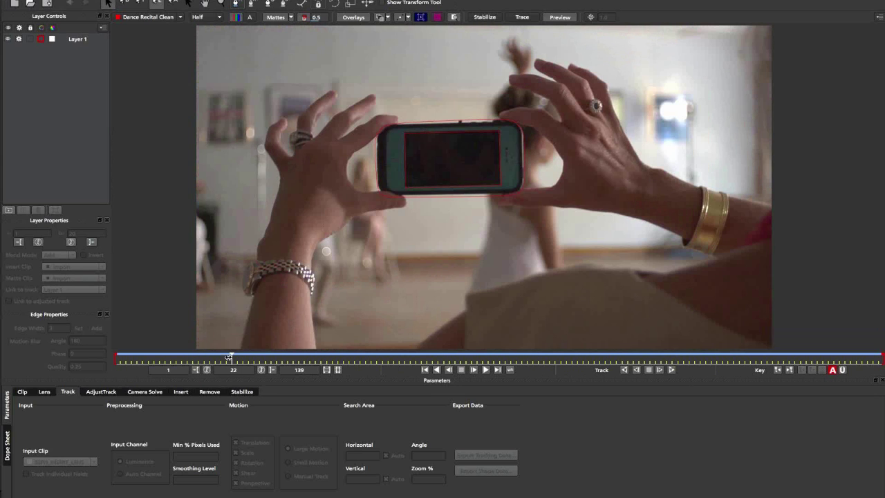
drag(124, 358, 371, 358)
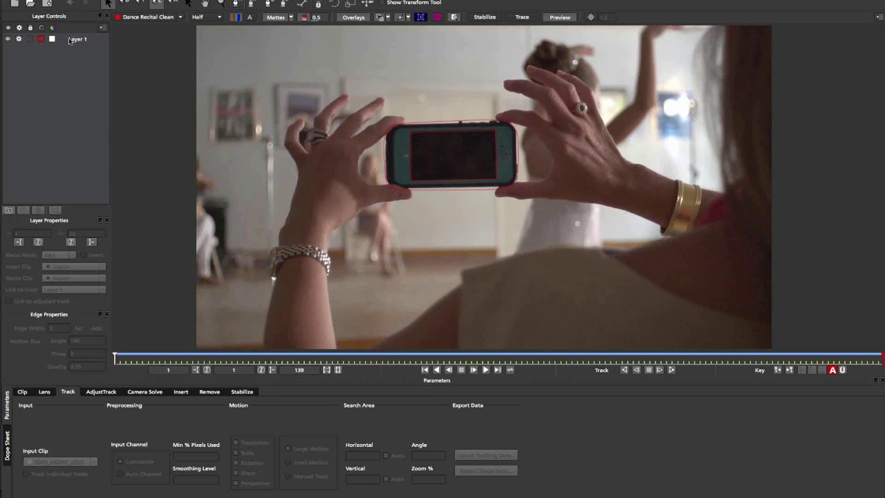
click(71, 40)
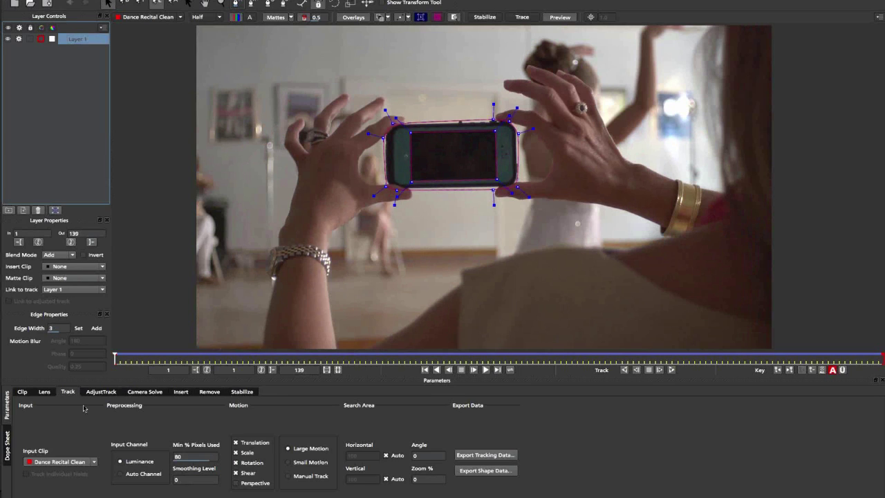
Step: Solve the 3D camera for Layer 1 with the camera type on Auto, and scrub the clip to frame 45
click(147, 391)
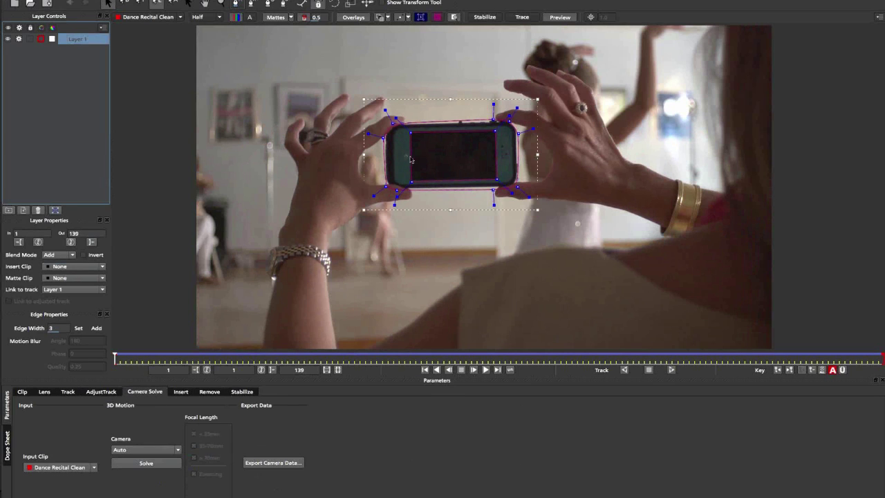
click(146, 463)
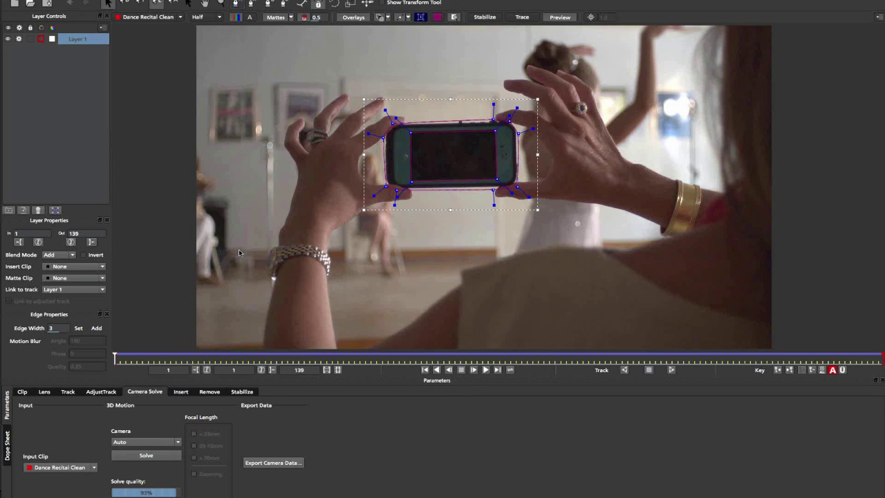
click(379, 361)
drag(503, 358, 353, 318)
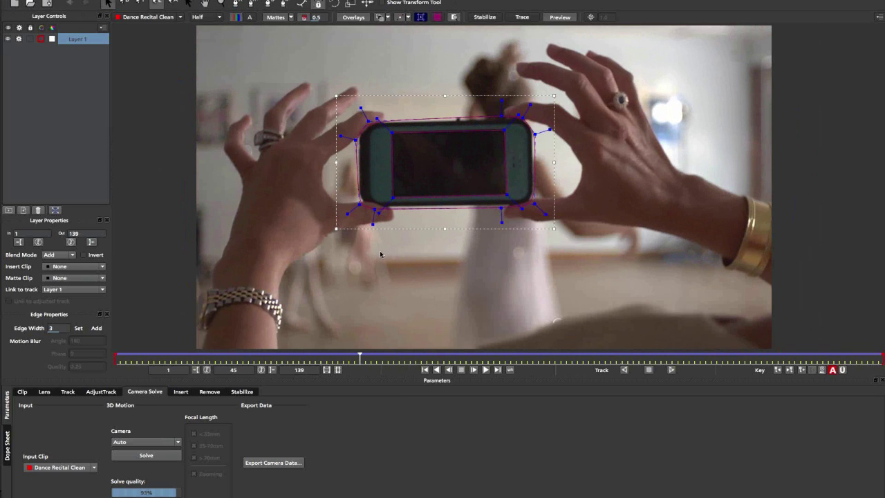
Step: Start exporting the solved camera data with the FBX 6.1.0 3D Data (*.fbx) format
click(263, 462)
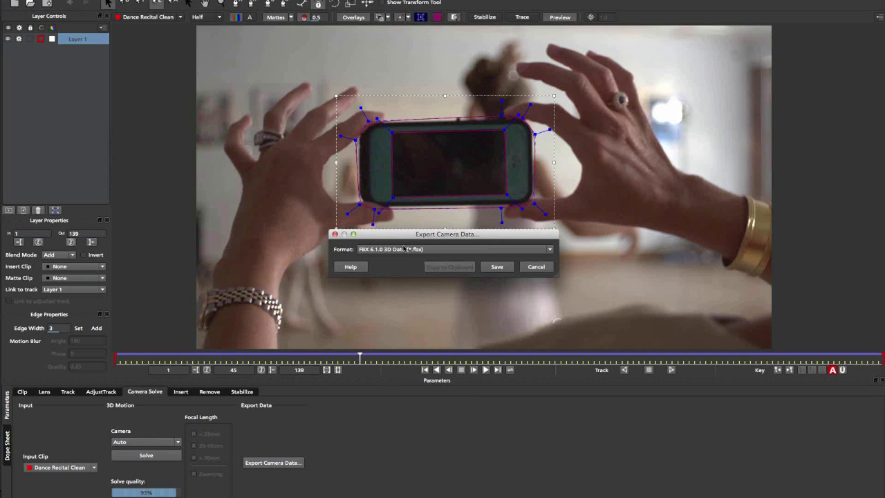
drag(412, 235, 483, 251)
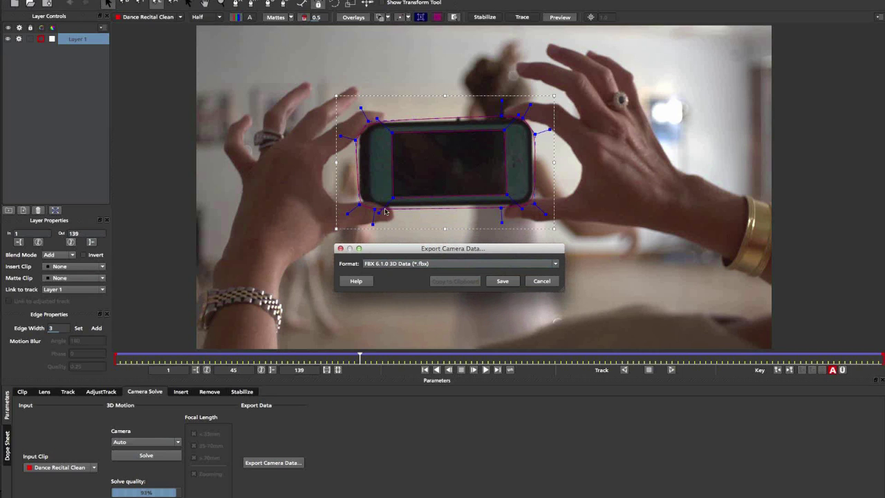
drag(387, 263, 435, 167)
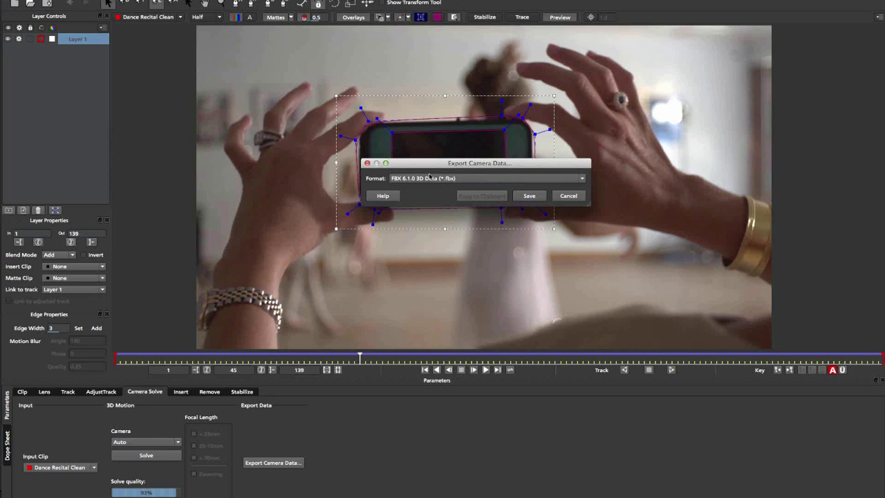
click(451, 179)
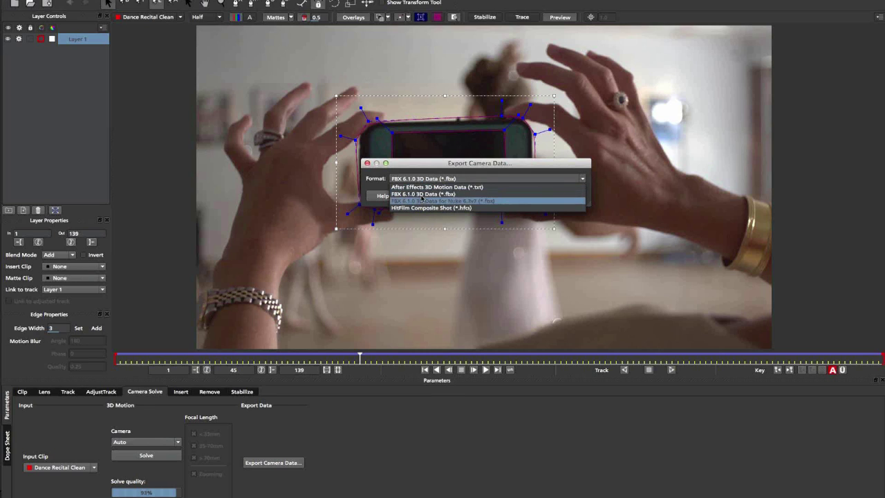
click(444, 176)
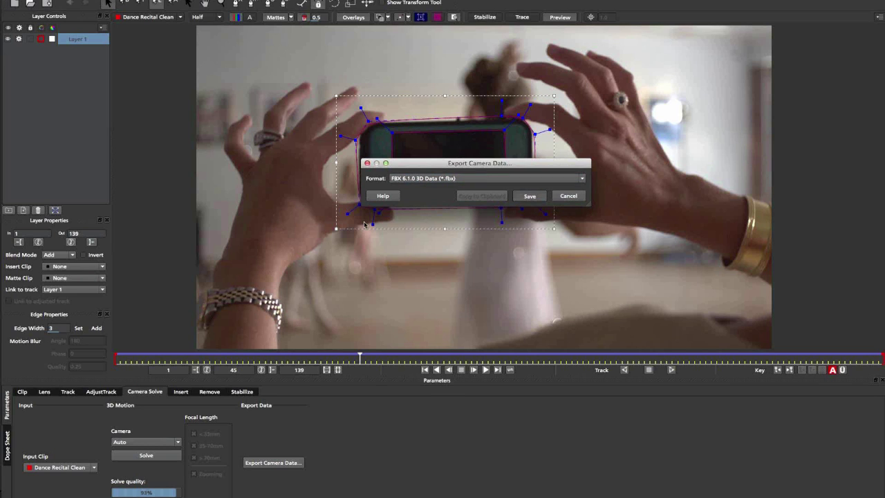
Step: Save the camera data to the Desktop as 3dtrack and dismiss the accuracy warning
click(530, 195)
click(309, 238)
text(t)
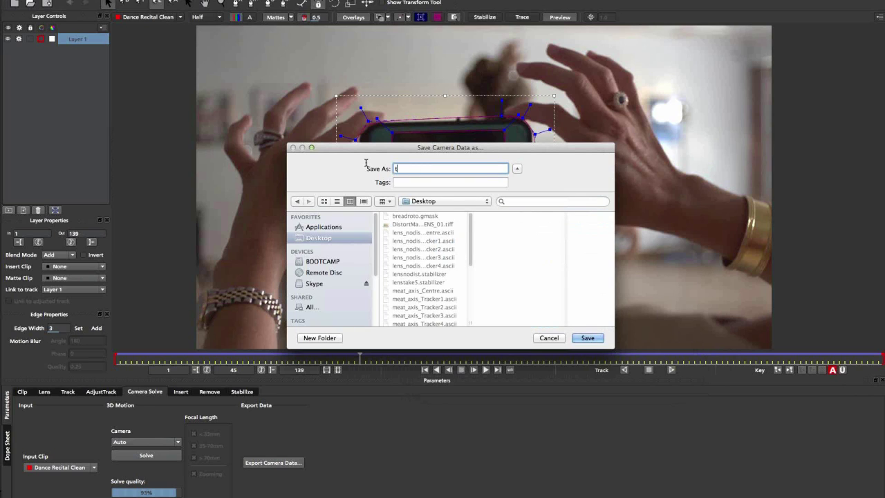
key(BackSpace)
text(3ctrakc)
key(BackSpace)
key(BackSpace)
text(ck)
key(Return)
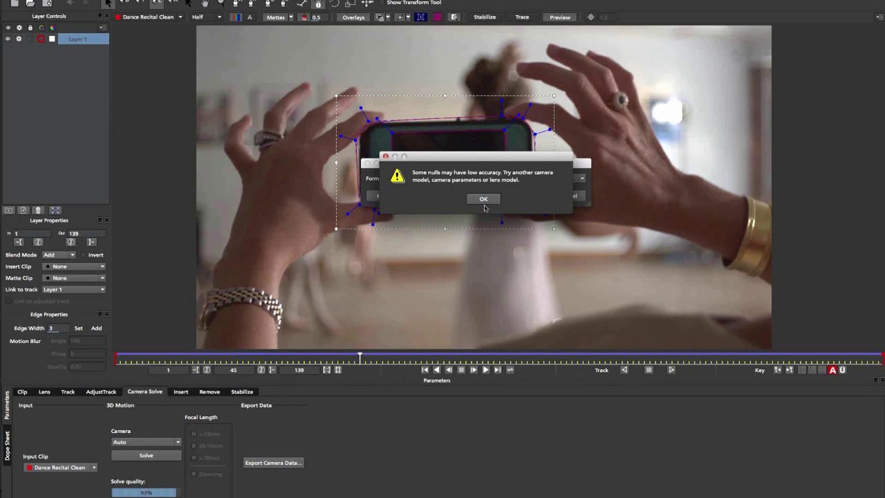
click(483, 201)
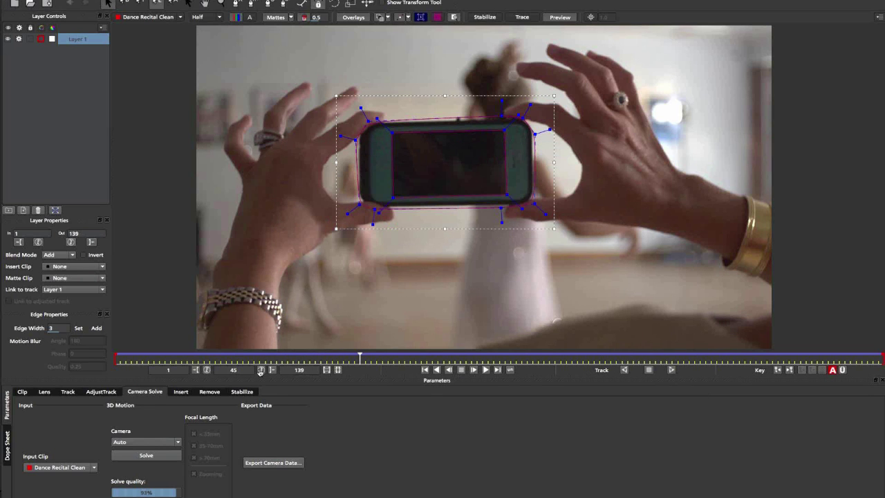
Step: Switch to Smoke and open the lower Dance Recital Clean clip from the 1_basic_cornerpinning folder in ConnectFX
key(super+Tab)
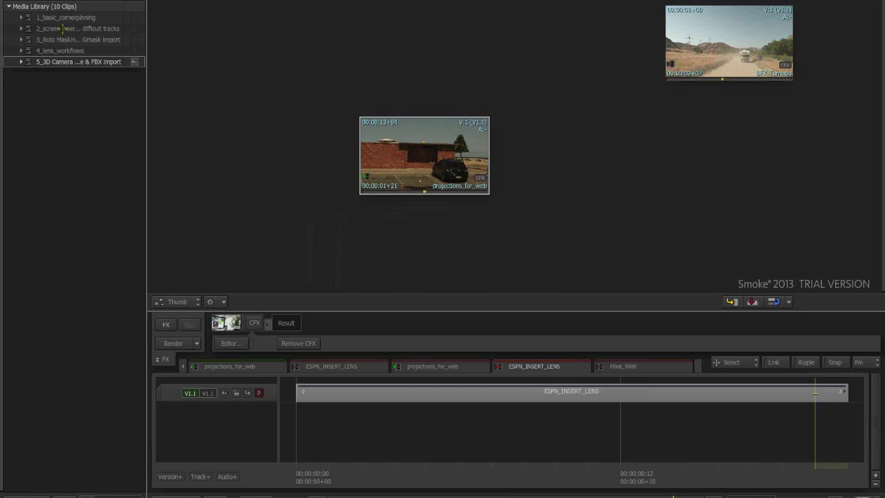
click(66, 17)
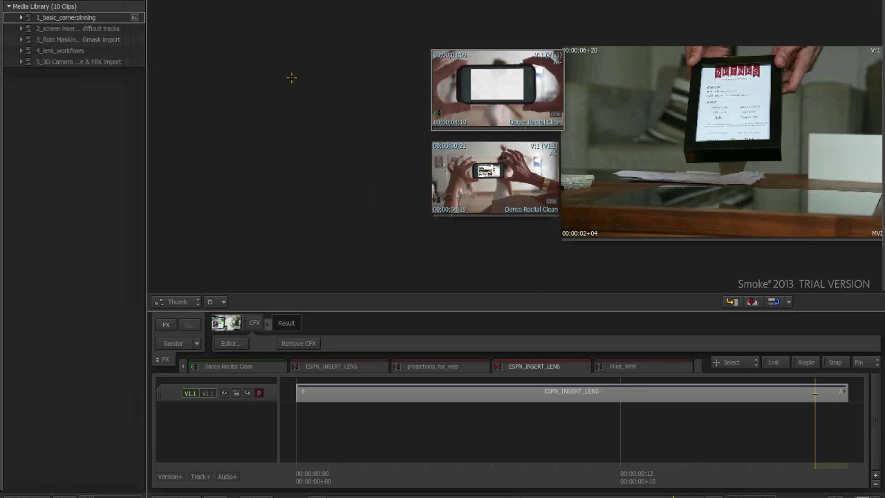
right_click(486, 191)
click(496, 200)
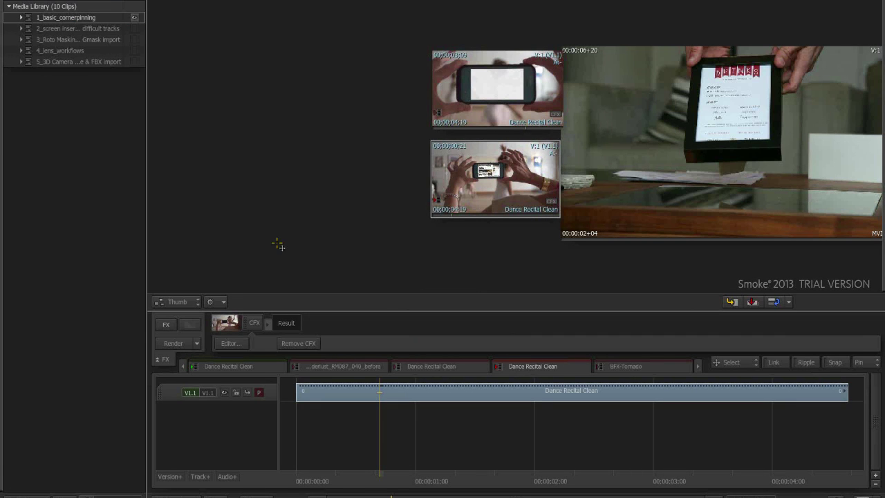
key(super+Tab)
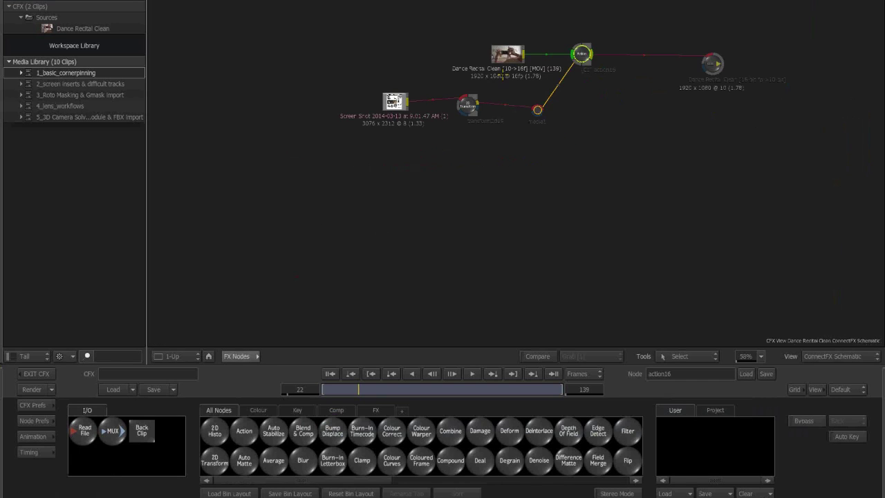
Step: Place the Dance Recital Clean source and a new Action node in the schematic, and import 3dtrack.fbx from the Desktop into that Action
drag(83, 28, 451, 153)
double_click(450, 155)
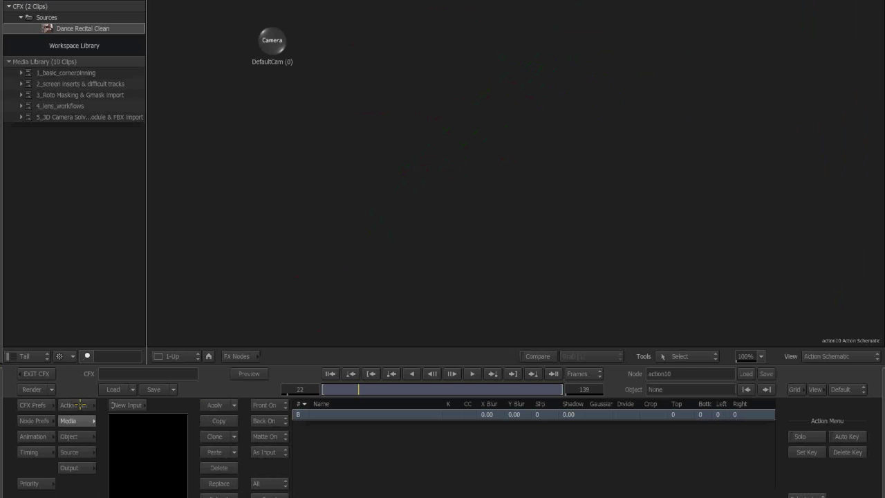
click(76, 406)
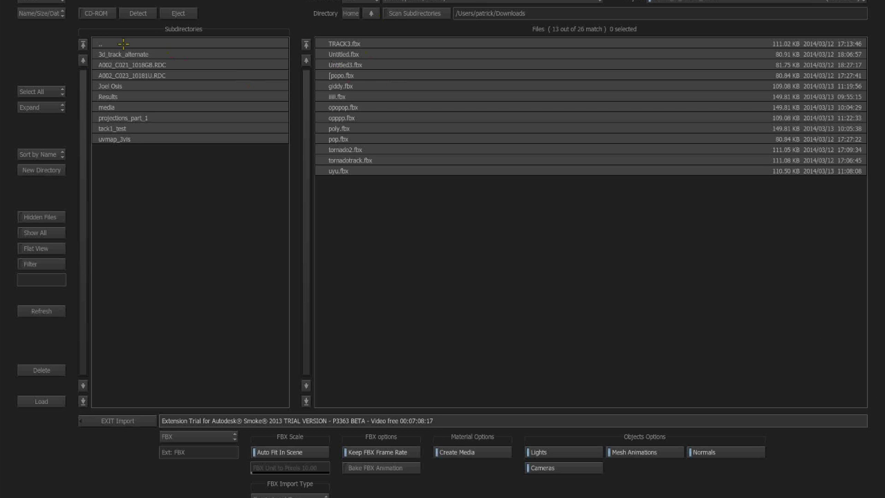
click(98, 44)
click(102, 64)
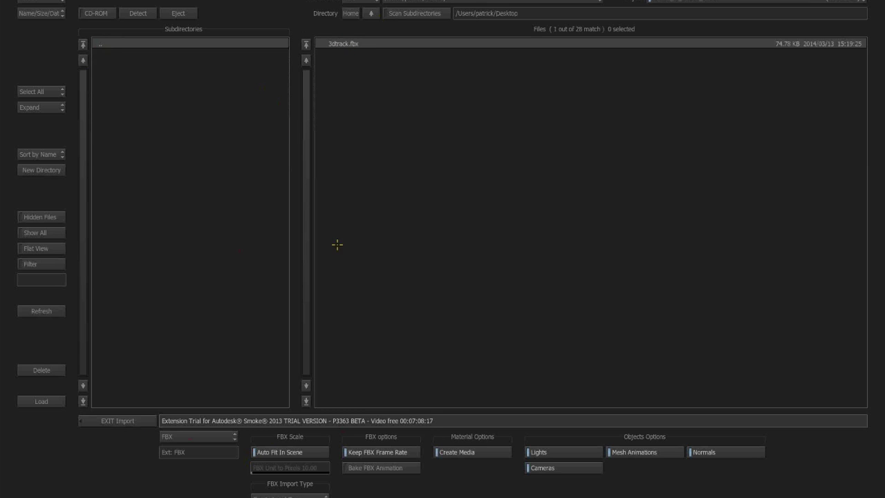
click(344, 45)
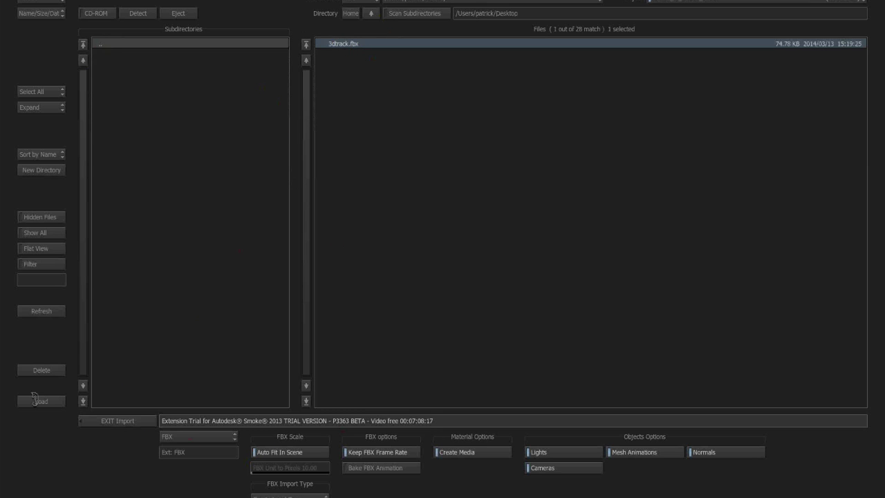
click(38, 401)
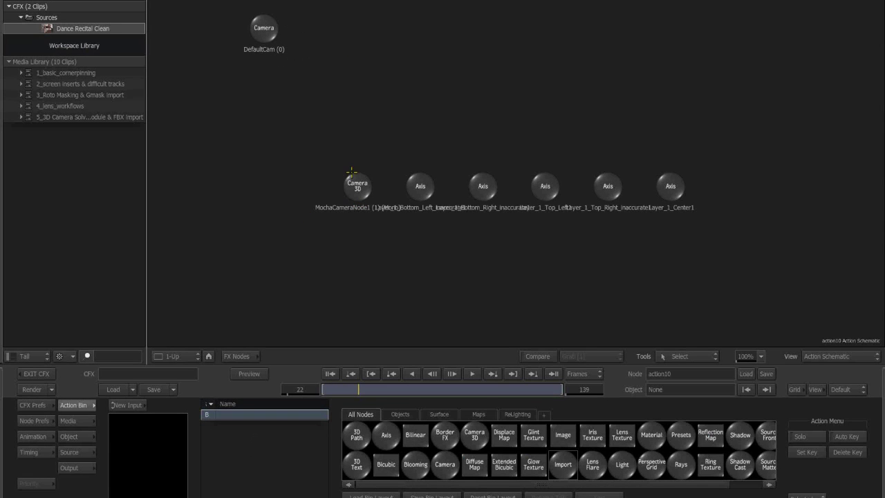
Step: Connect the Dance Recital Clean clip to the new Action node as its background, and view the Action result
key(F4)
key(grave)
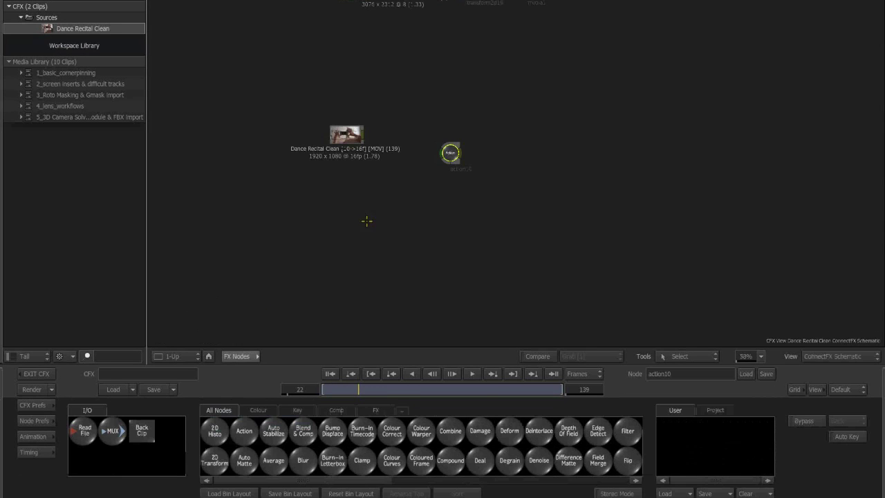
drag(445, 150, 435, 134)
click(435, 134)
key(grave)
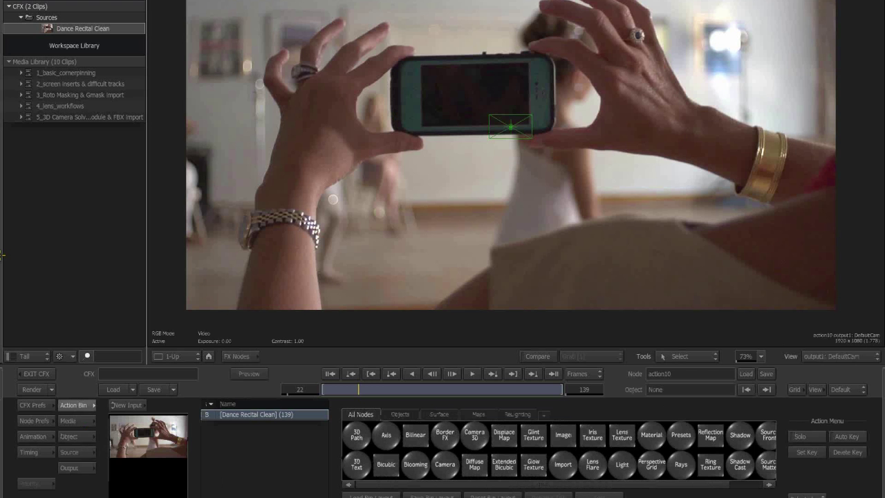
Step: Set the Action output camera to the imported mocha camera and scrub to frame 75
click(69, 468)
click(339, 437)
click(336, 371)
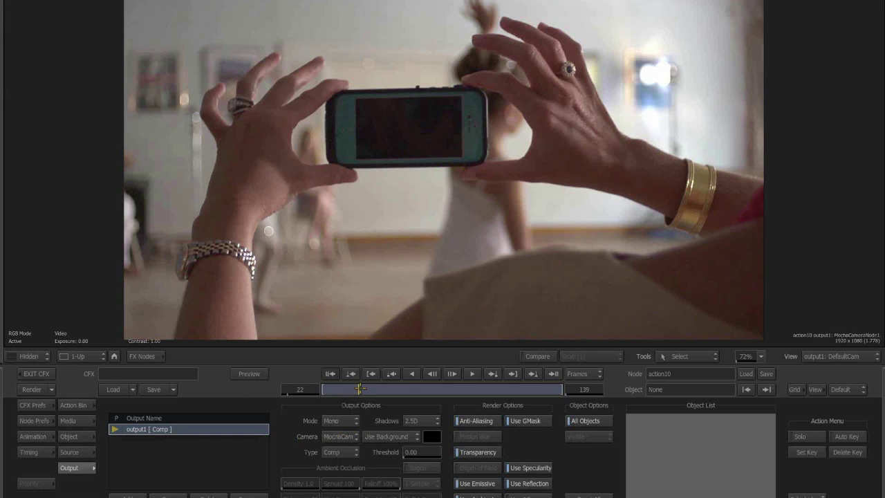
drag(359, 389, 562, 387)
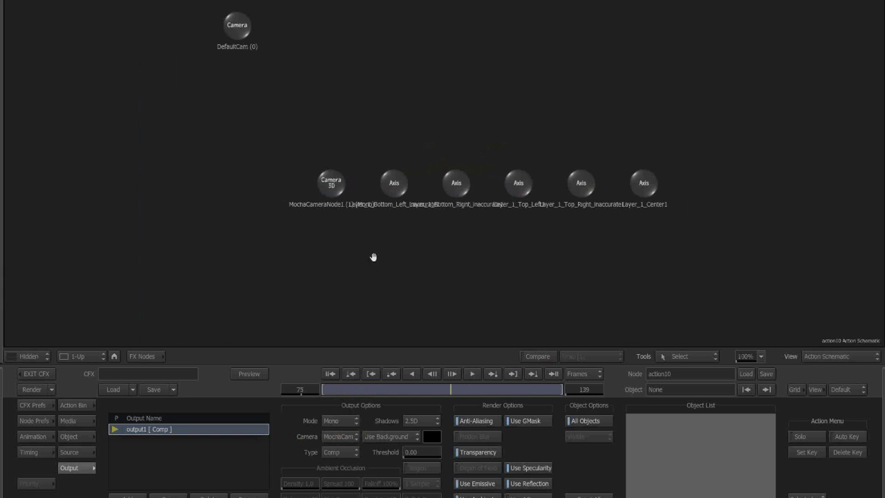
Step: Set the imported mocha camera's far clipping value to 99999999 and its near value to 1
click(331, 166)
double_click(331, 169)
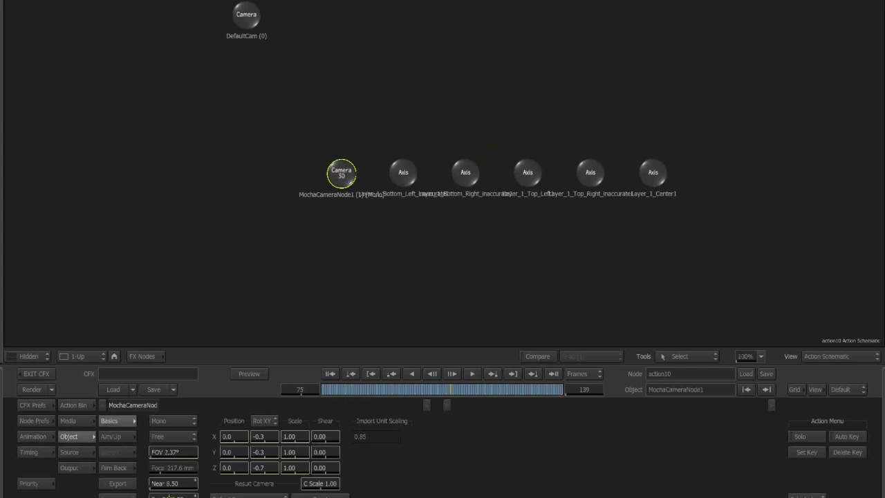
click(169, 496)
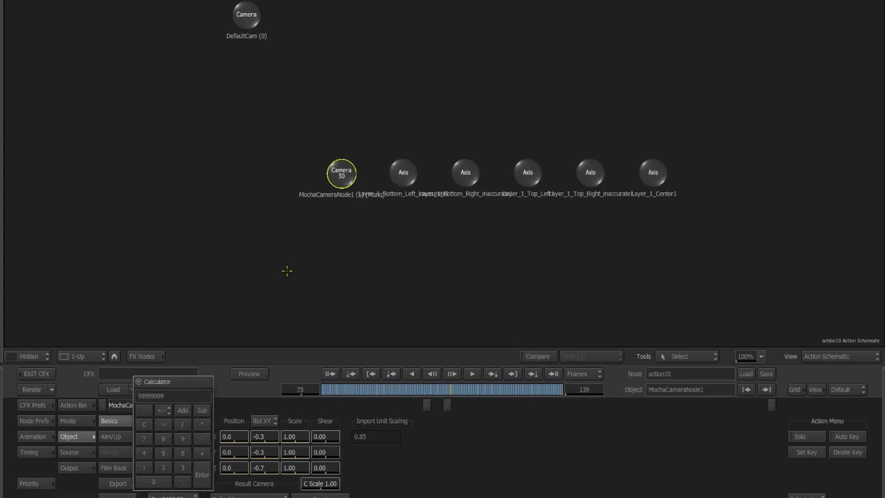
key(Return)
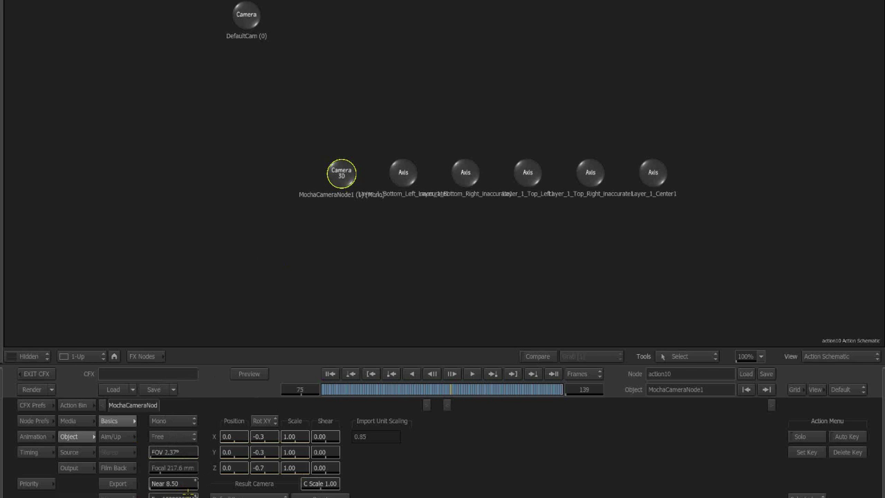
click(160, 484)
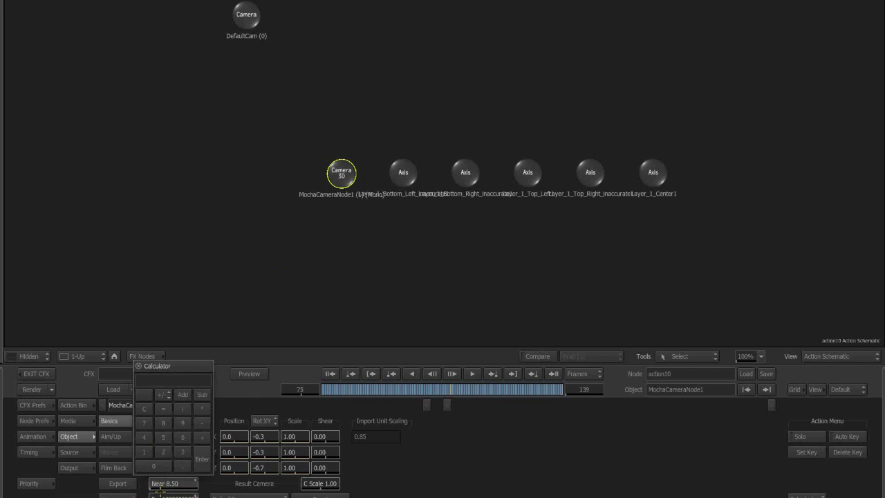
text(1)
key(Return)
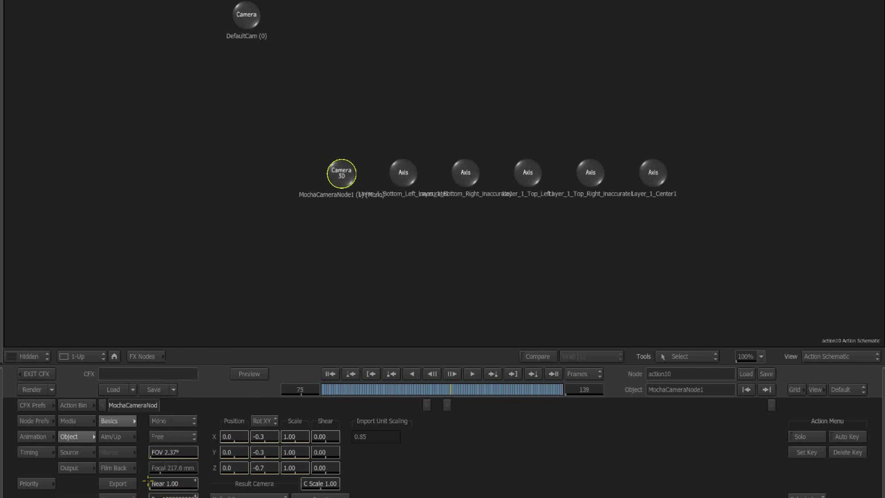
Step: Play and scrub through the clip to check how the imported axes follow the phone's corners and centre
key(F4)
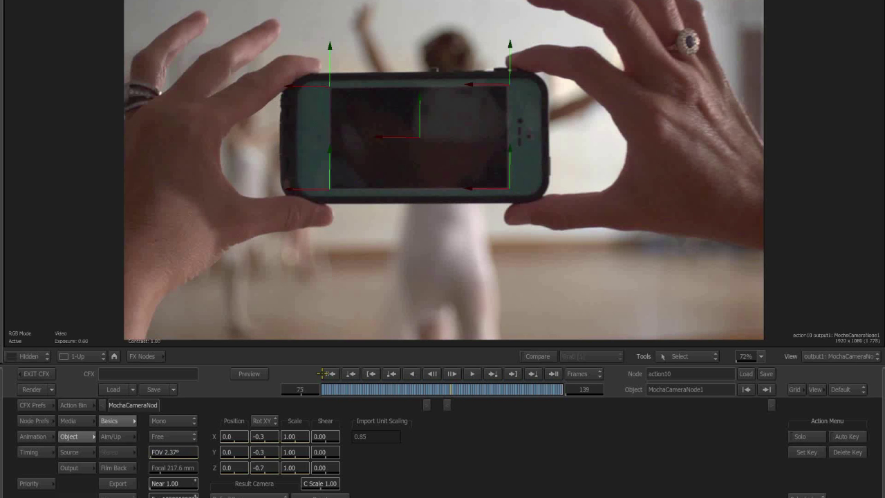
drag(323, 390, 456, 390)
click(474, 373)
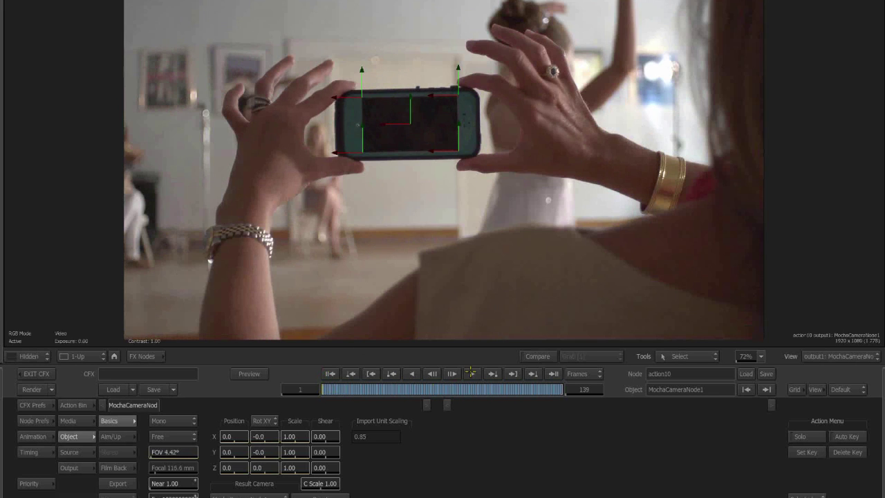
click(358, 316)
drag(367, 390, 513, 390)
drag(505, 358, 443, 364)
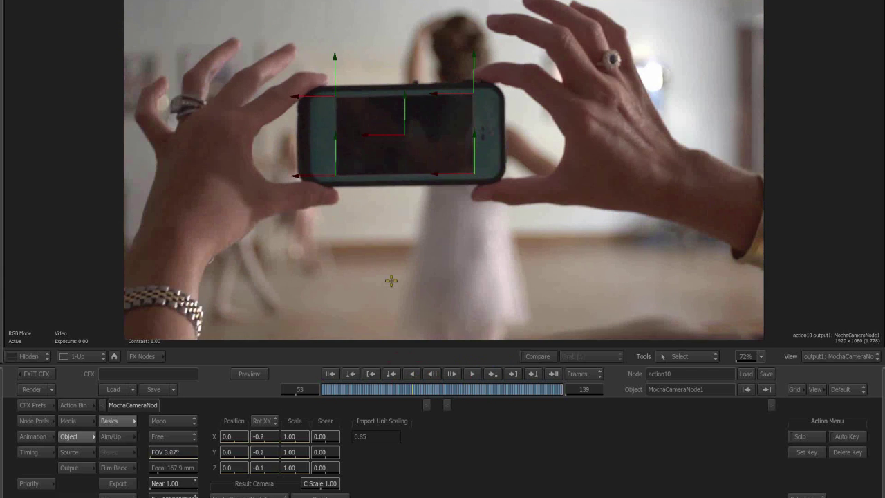
Step: Attach a 3D Text object with its own axis to the Layer_1_Center1 axis, and select the text's axis
click(376, 139)
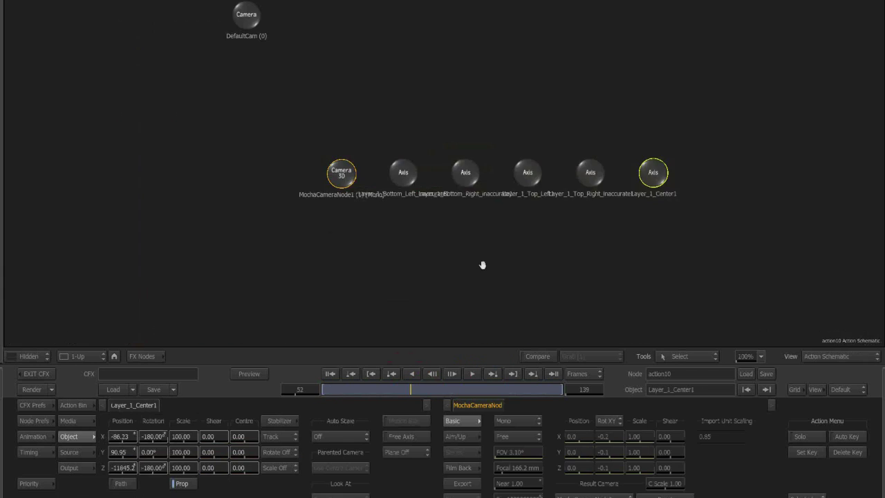
key(F4)
click(72, 405)
drag(357, 466, 475, 186)
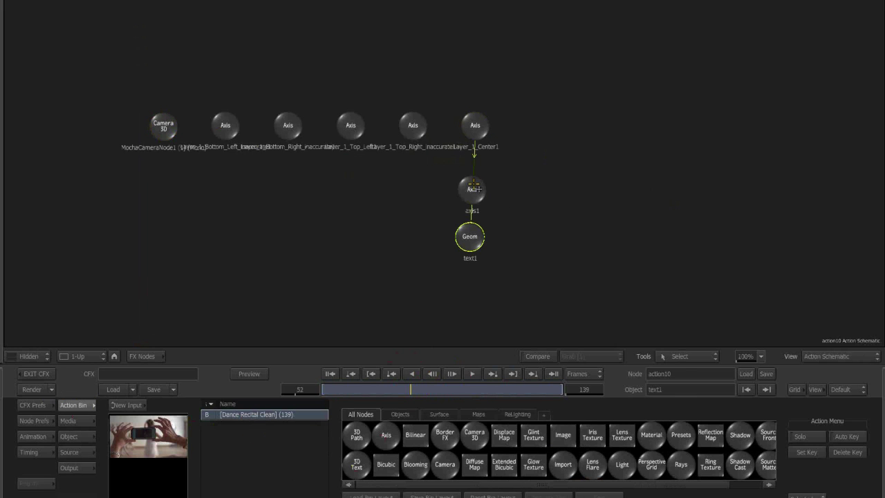
click(473, 187)
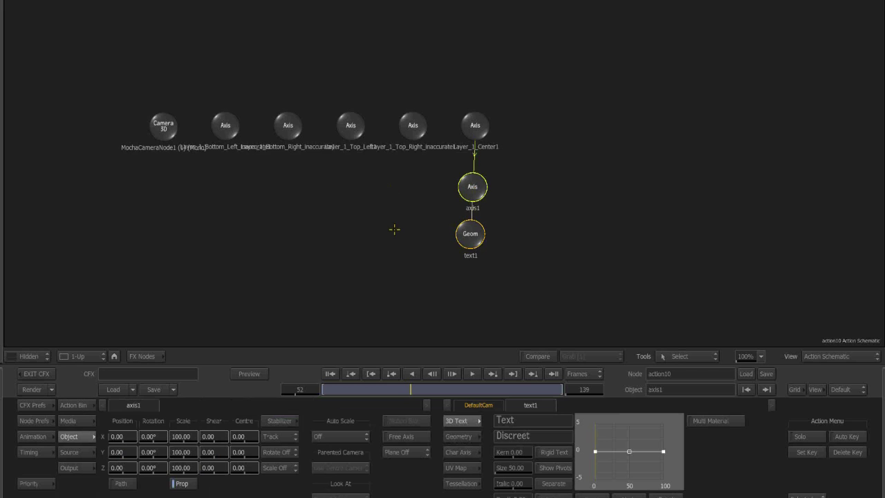
Step: Rotate the text's axis 180° about Y and set its scale to 150 in the camera result view
key(F4)
click(151, 452)
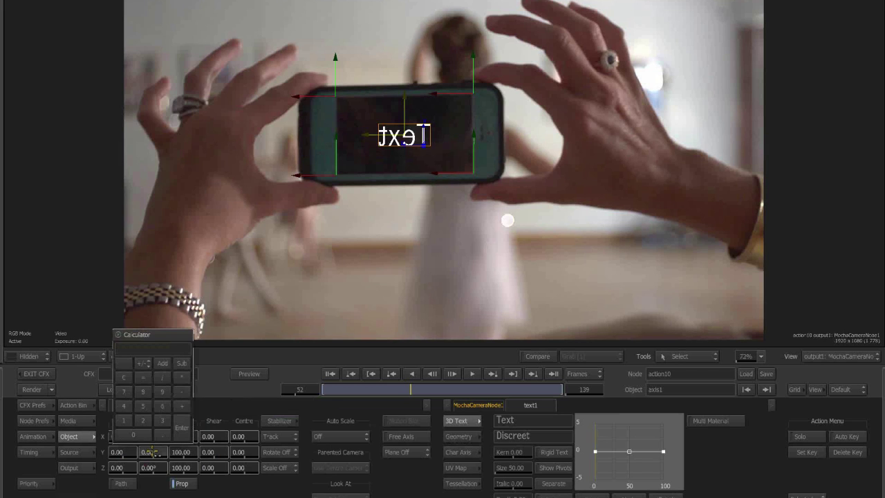
text(180)
key(Return)
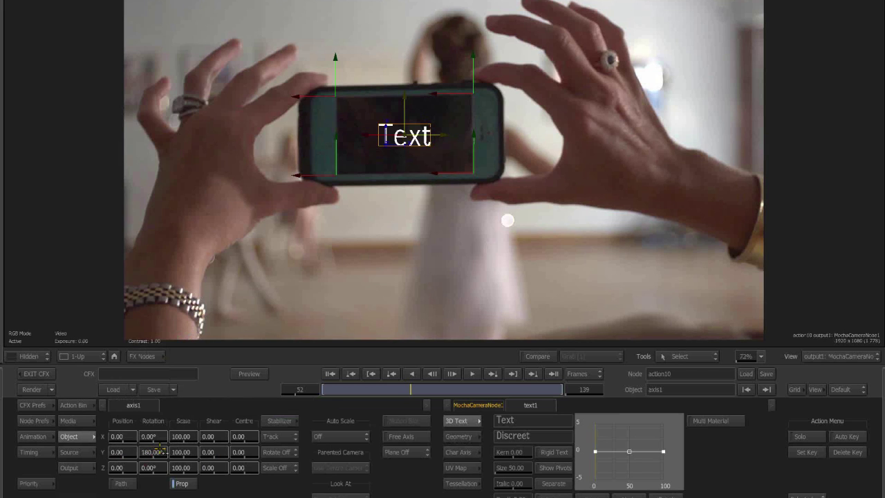
click(181, 468)
text(150)
key(Return)
Step: Play and scrub through the clip in the camera and top views to check how the 3D text follows the phone screen
click(330, 373)
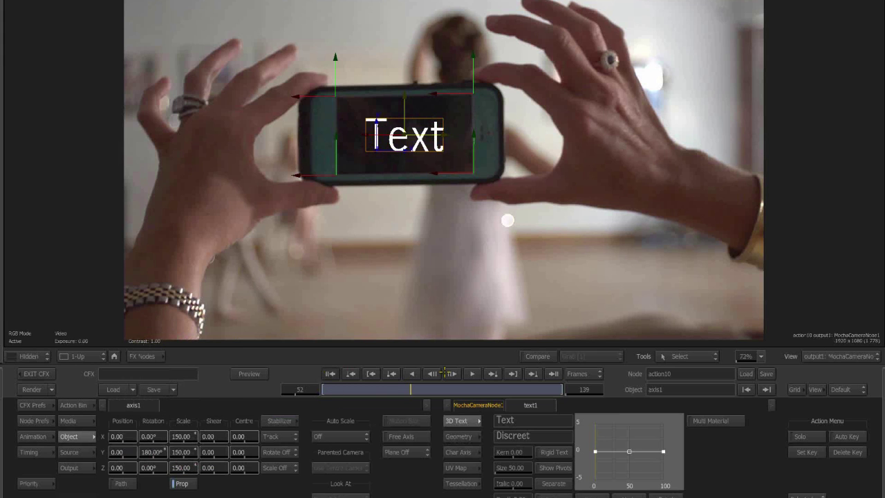
click(470, 374)
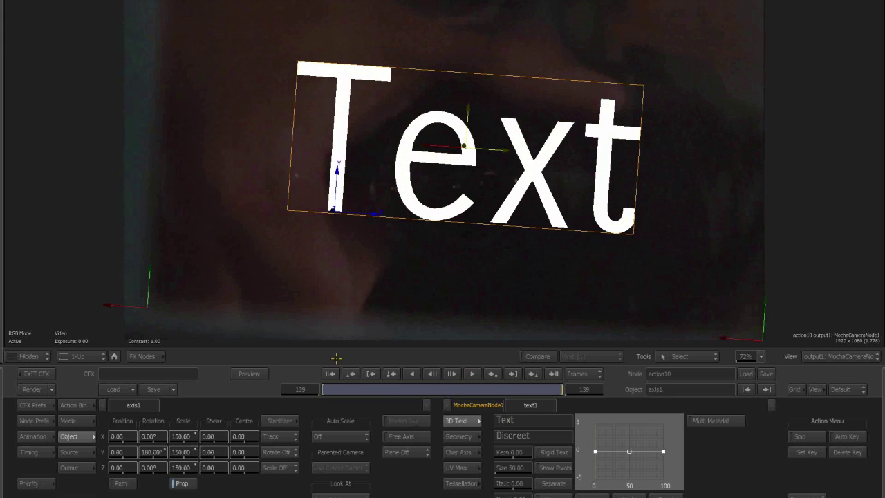
drag(337, 391, 386, 391)
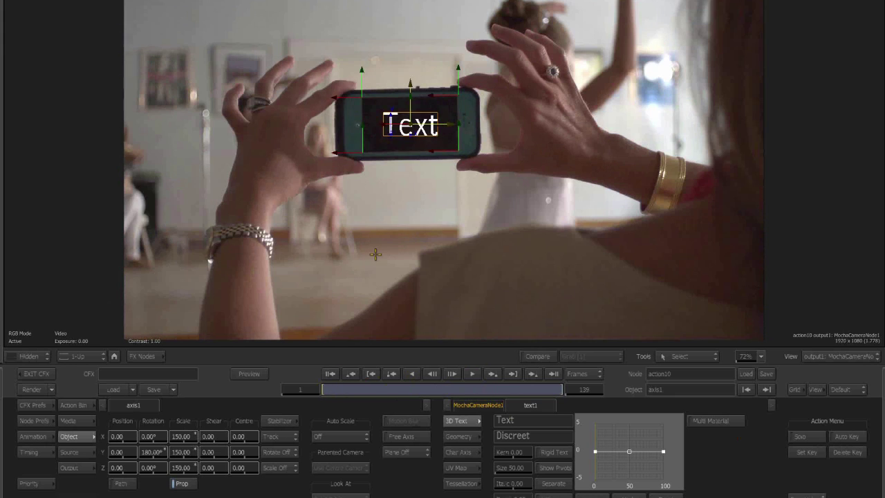
key(shift+3)
drag(485, 264, 430, 270)
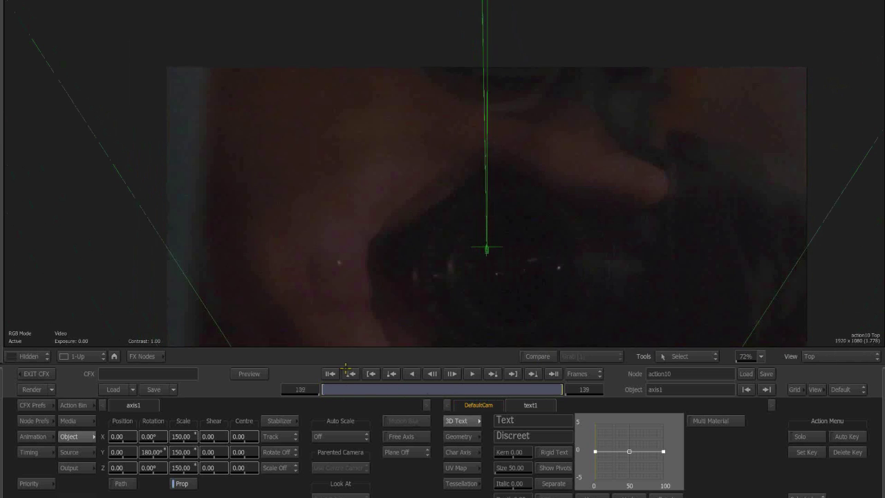
click(333, 373)
key(F4)
drag(457, 231, 471, 185)
drag(458, 254, 461, 228)
drag(382, 389, 442, 382)
drag(408, 154, 561, 115)
drag(561, 114, 574, 69)
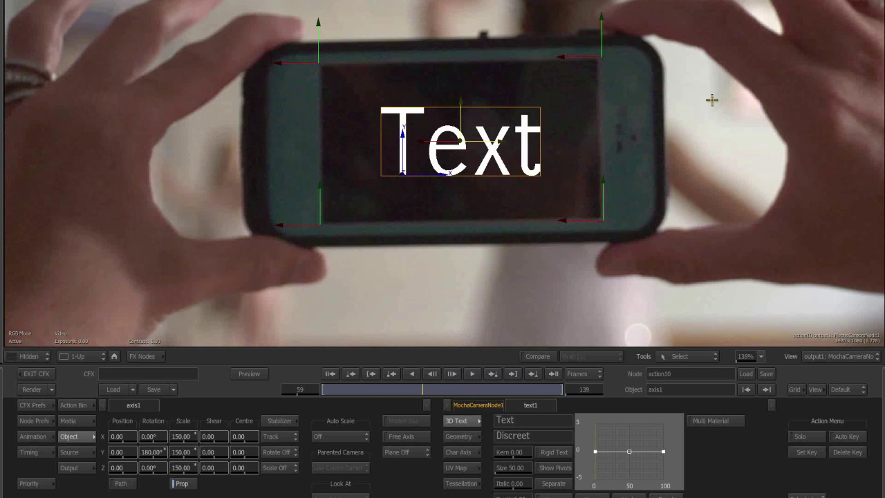
drag(335, 391, 352, 390)
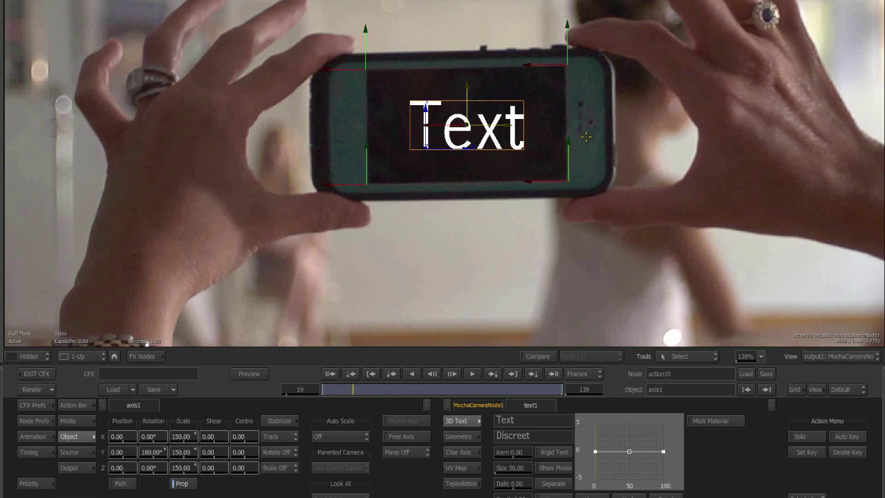
Step: Exit the ConnectFX editor and reposition the projections_for_web clip on the desktop
click(26, 373)
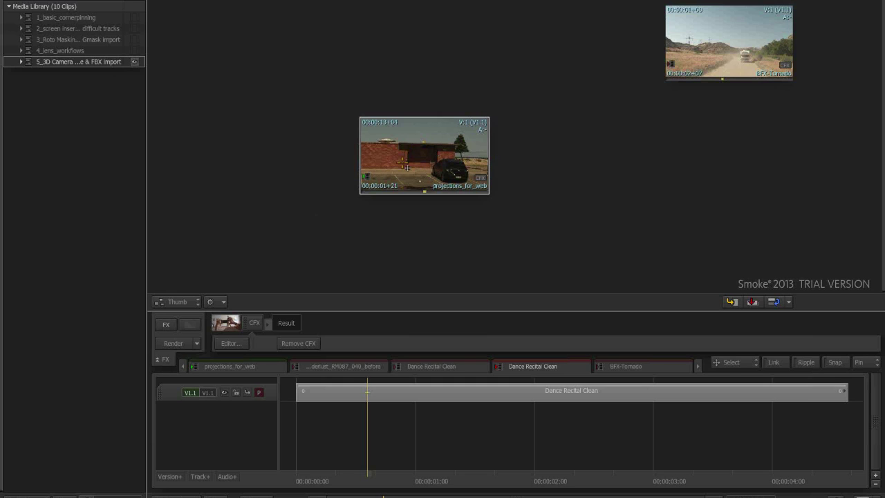
drag(402, 169, 393, 166)
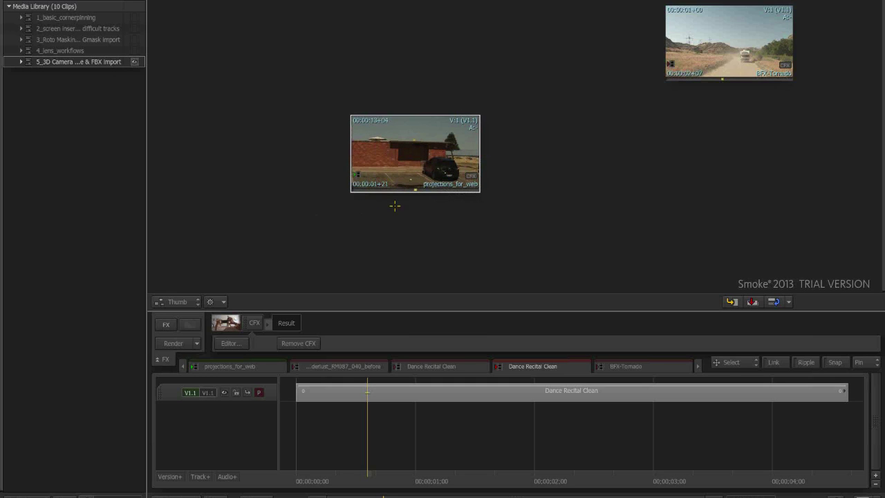
drag(424, 150, 433, 146)
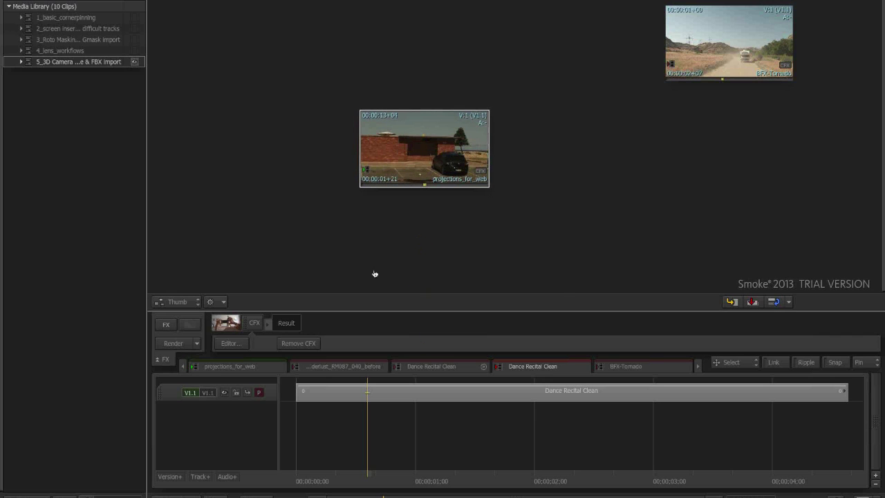
Step: Switch to mocha Pro and start a new project, discarding the changes to Dance Recital Tracked
key(super+Tab)
click(404, 260)
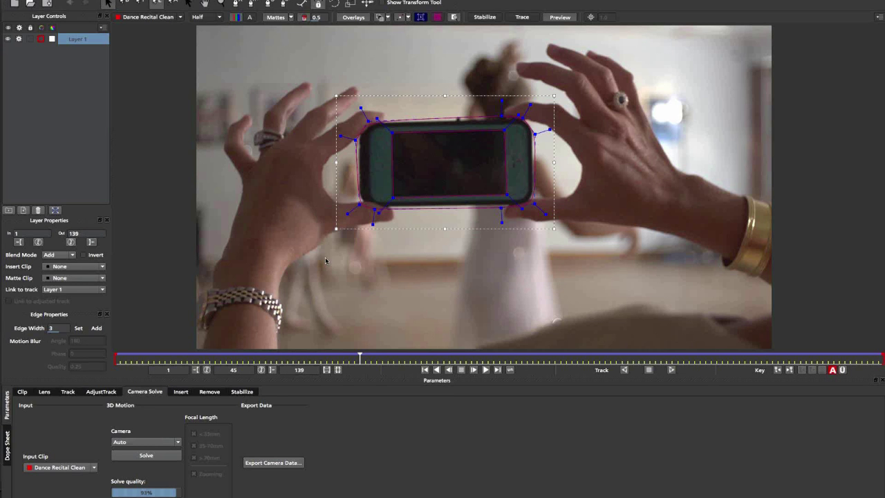
click(73, 0)
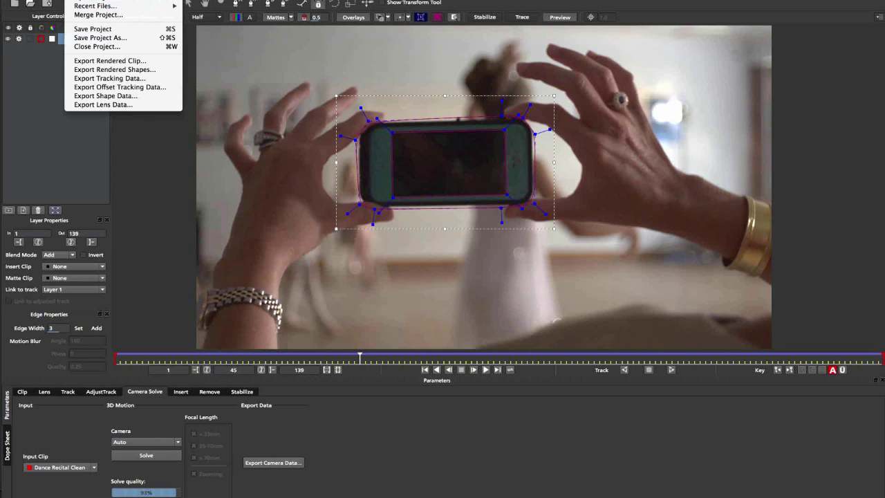
click(94, 1)
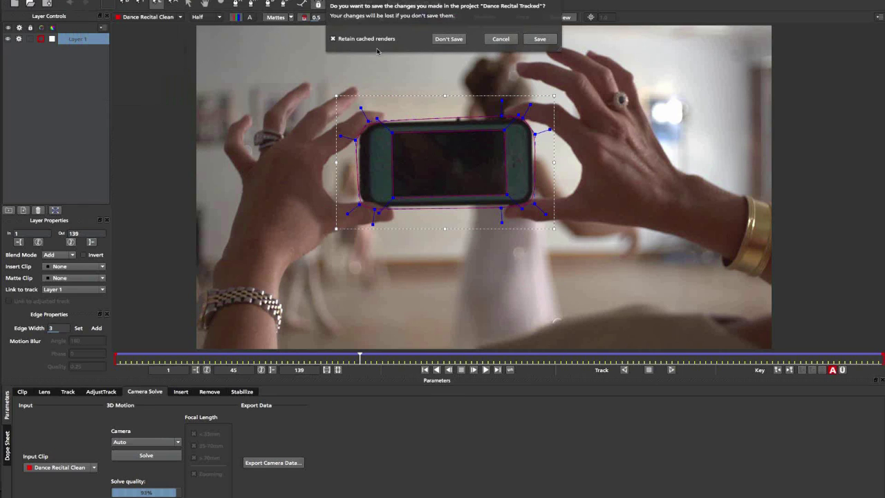
click(449, 40)
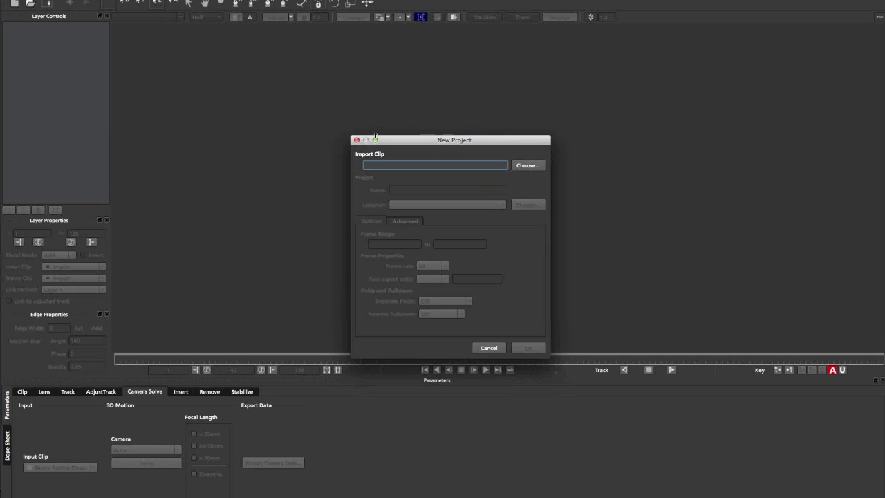
Step: Import the JPEG sequence from the SOURCE_11 folder in 3d_track_alternate as the new project's clip
click(534, 168)
drag(418, 144, 399, 117)
click(510, 139)
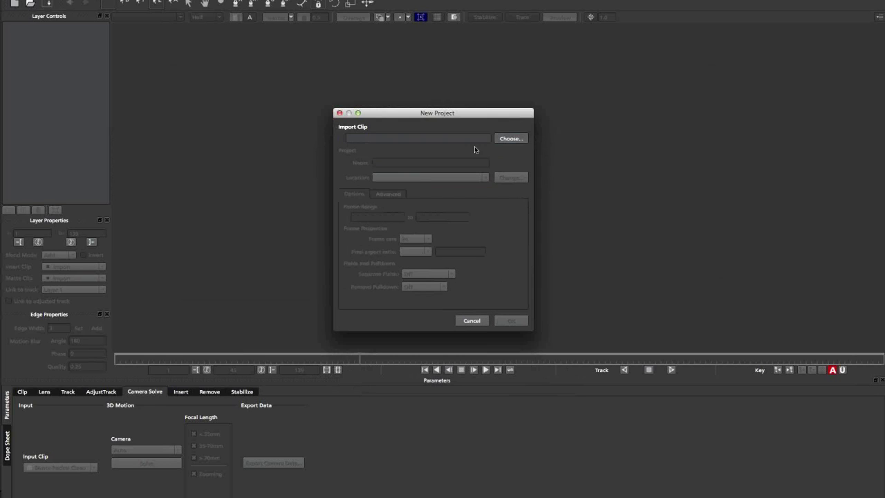
drag(493, 72, 467, 76)
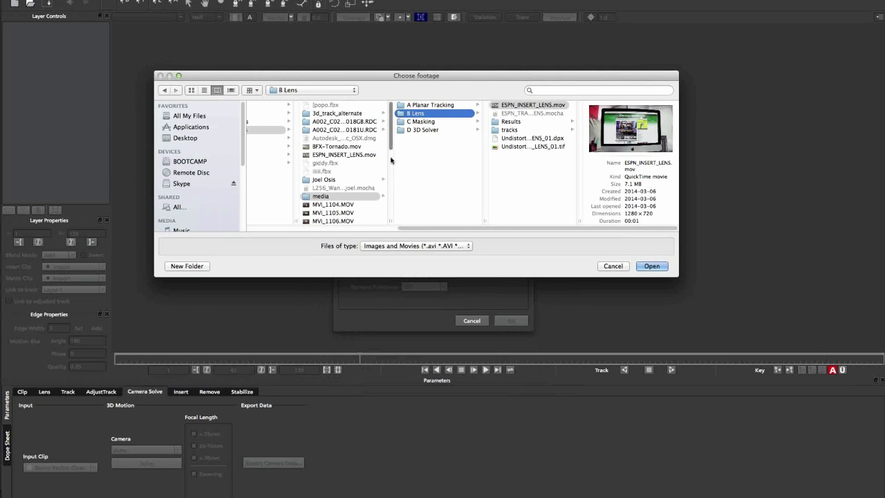
click(355, 113)
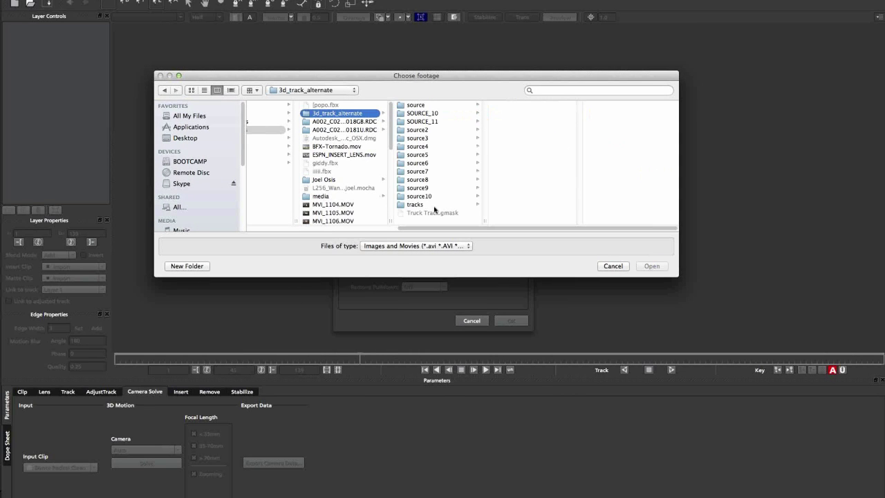
click(439, 113)
click(446, 122)
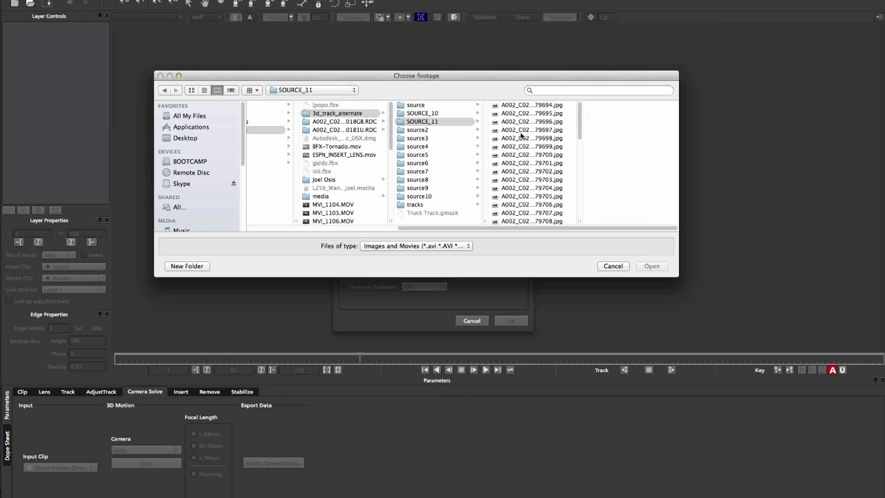
click(553, 106)
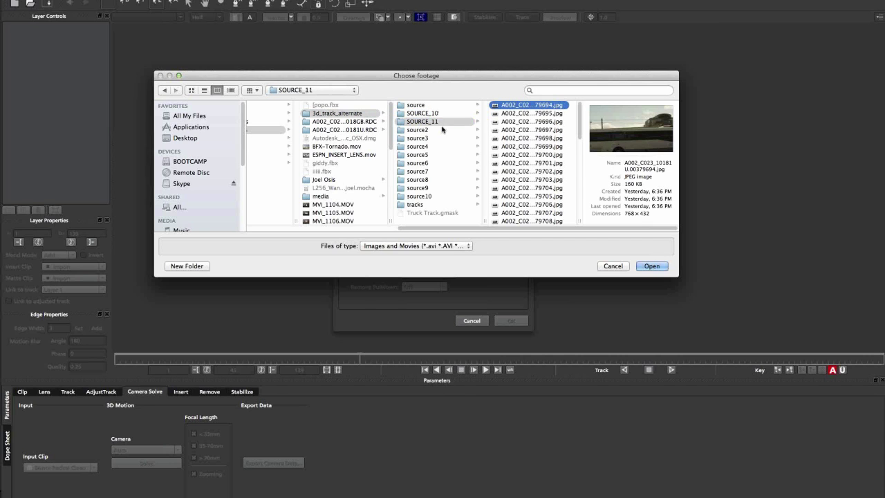
key(Return)
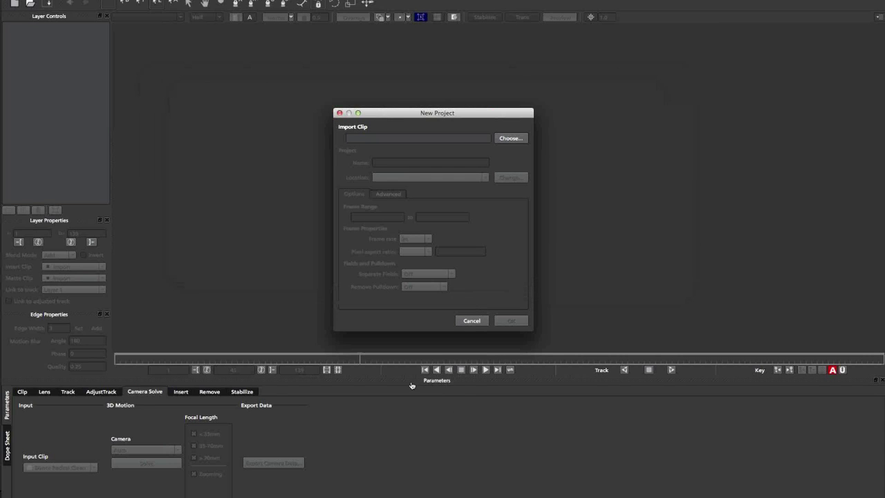
Step: Switch to Smoke, show the 1_basic_cornerpinning desktop, and reopen the Dance Recital Clean segment's ConnectFX setup
key(super+Tab)
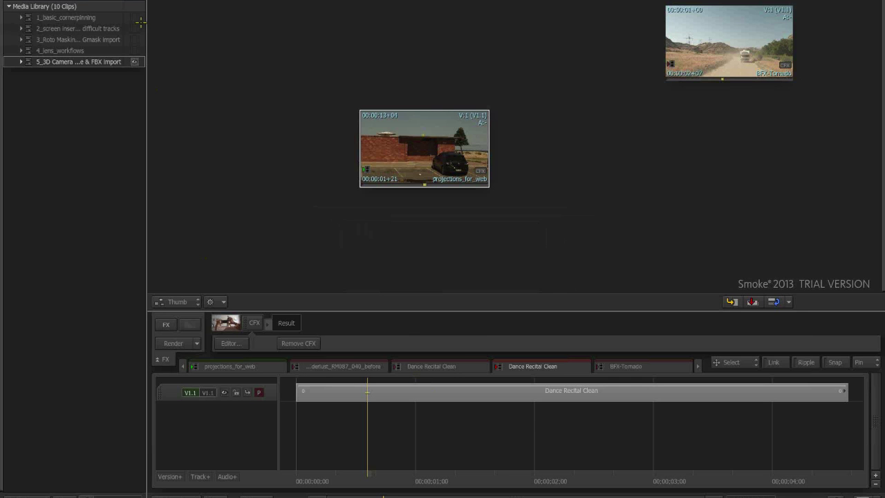
click(135, 18)
click(490, 98)
click(438, 391)
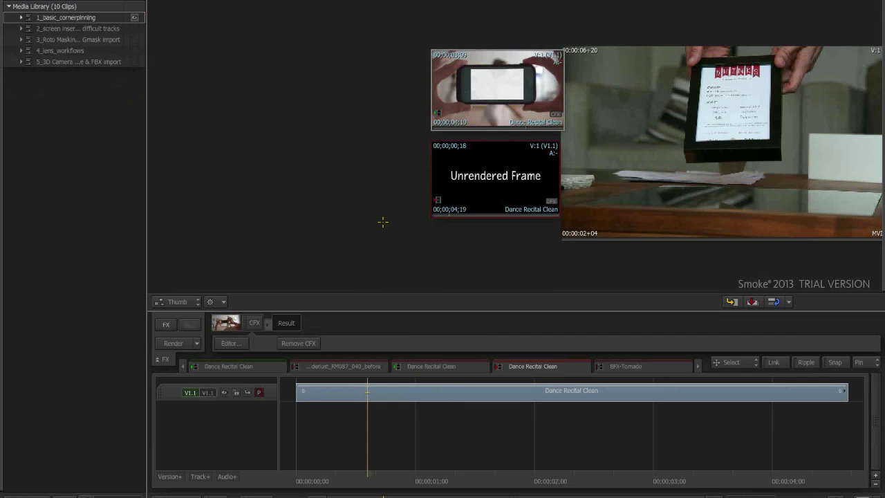
right_click(338, 395)
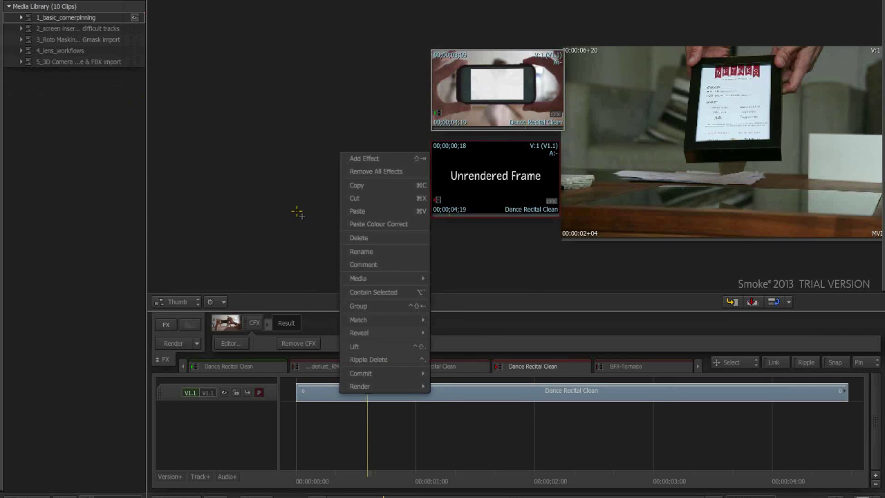
click(253, 323)
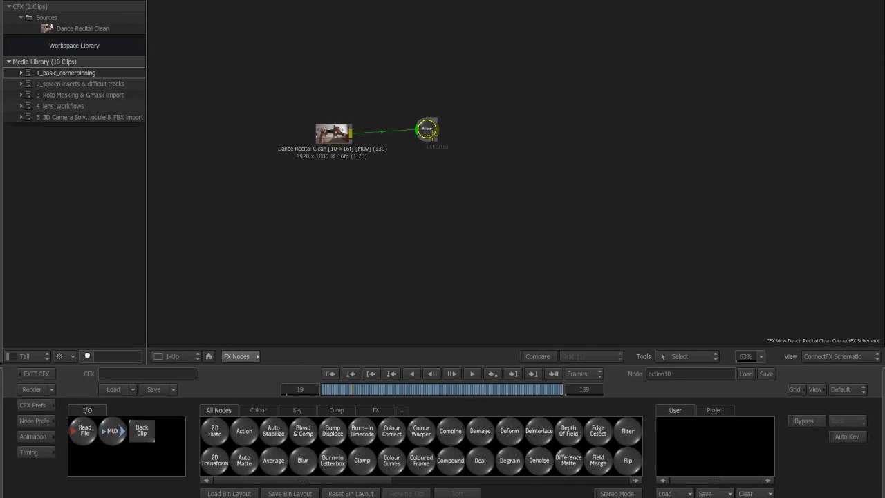
Step: Show the Action schematic beside the camera result in a two-up view, and select the text's axis
drag(426, 129, 435, 135)
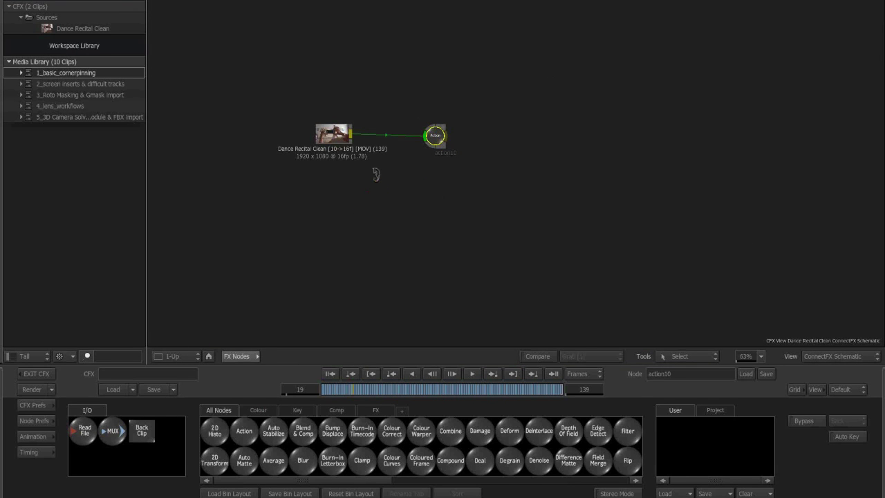
key(alt+2)
mouse_move(1, 187)
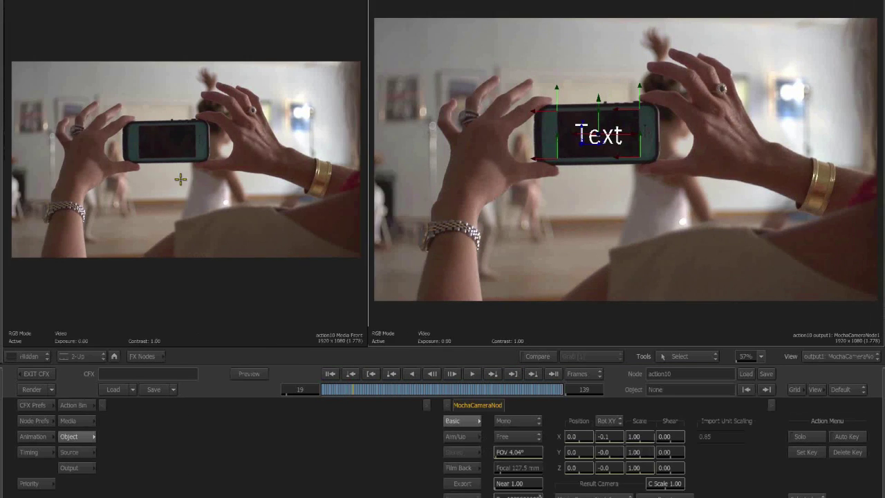
key(Escape)
drag(312, 270, 210, 202)
click(244, 193)
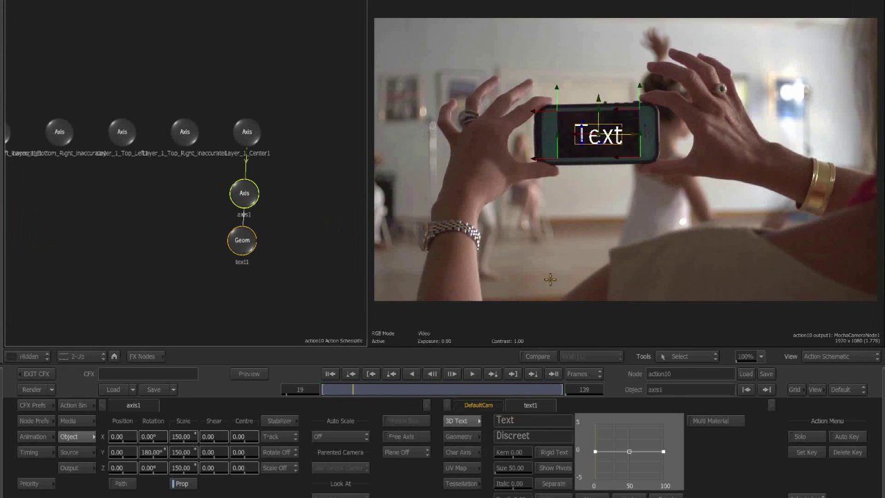
Step: Try offsetting the text's axis along Z, Y and X over the phone screen, resetting each position value
drag(558, 288, 547, 261)
drag(613, 242, 610, 199)
drag(610, 199, 581, 223)
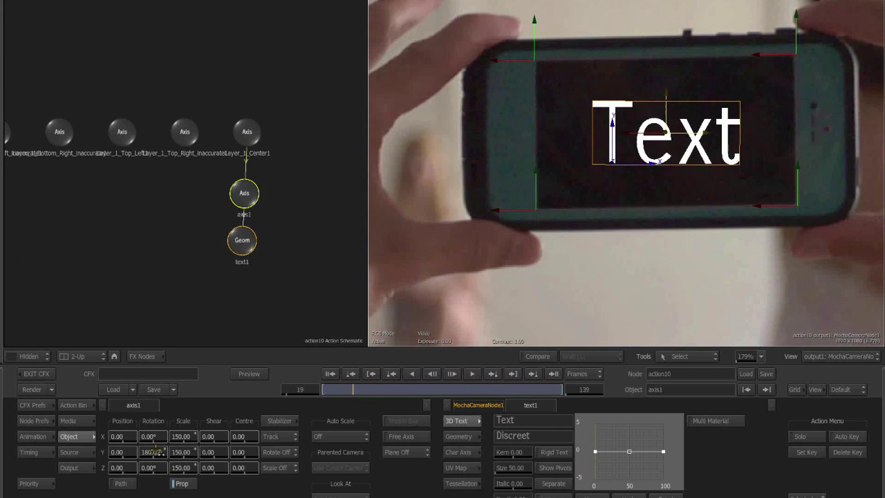
drag(120, 467, 15, 462)
click(119, 467)
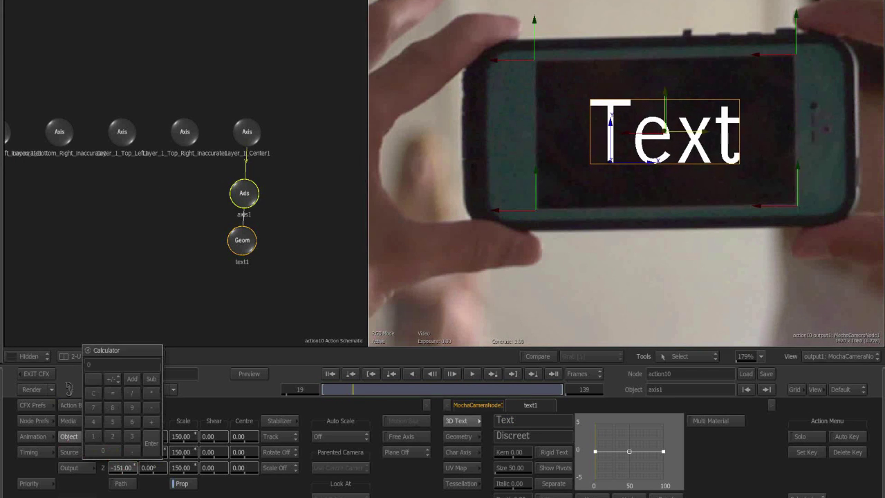
ctrl+click(119, 469)
drag(119, 452, 124, 456)
click(128, 459)
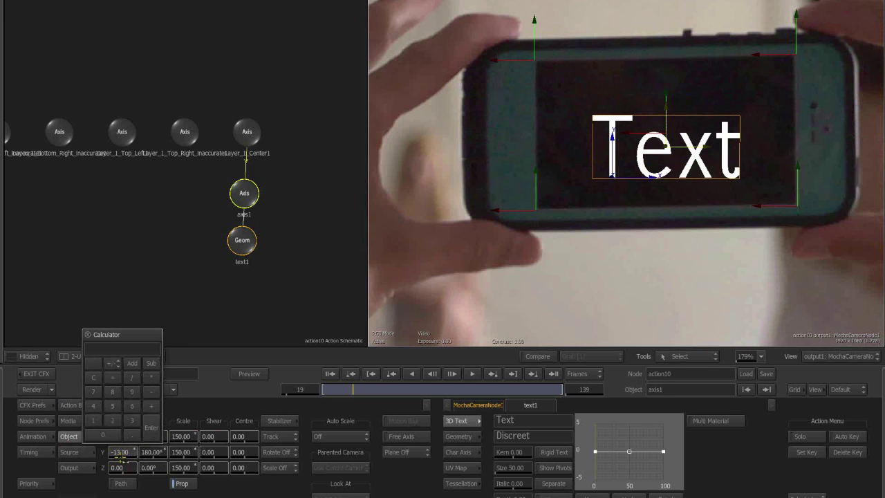
key(Return)
mouse_move(120, 436)
mouse_down()
mouse_move(153, 426)
mouse_move(119, 435)
mouse_up()
click(118, 436)
key(Return)
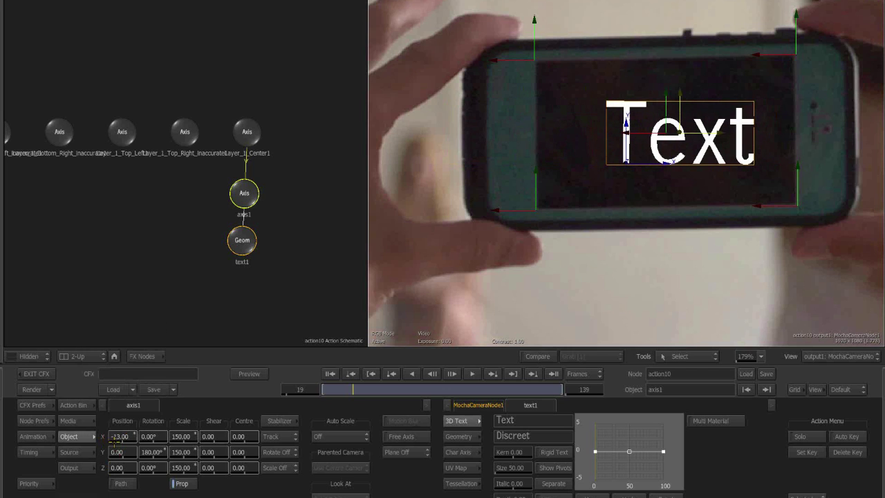
Step: Move the text's axis to a Z position of about -4342, and go to frame 1
drag(127, 471, 82, 463)
drag(64, 460, 107, 413)
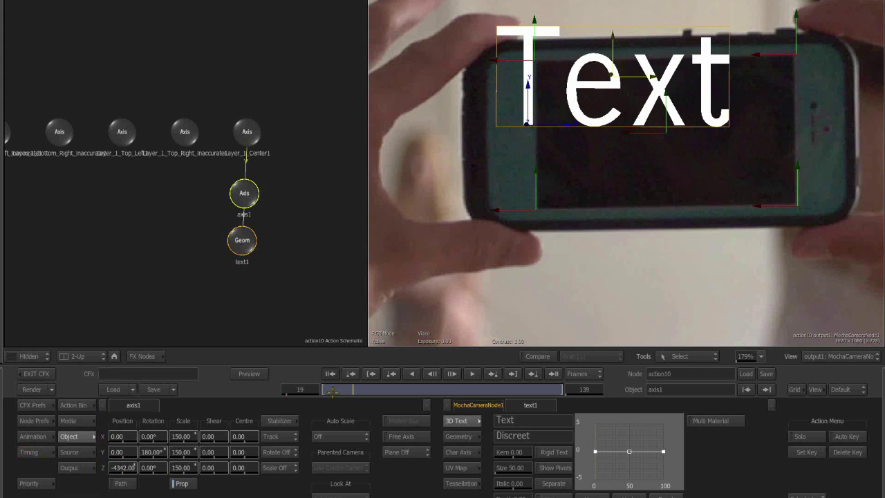
mouse_move(332, 392)
mouse_down()
mouse_move(377, 391)
mouse_move(319, 391)
mouse_up()
Step: Show the Action scene from the Top view around the text's axis, and select the Layer_1_Center1 axis
key(F5)
drag(647, 101, 633, 390)
drag(584, 63, 609, 395)
drag(612, 114, 610, 380)
drag(512, 188, 422, 190)
drag(606, 201, 633, 291)
drag(585, 145, 609, 394)
drag(598, 35, 575, 315)
drag(589, 143, 545, 21)
drag(590, 267, 588, 207)
drag(534, 222, 642, 206)
click(249, 130)
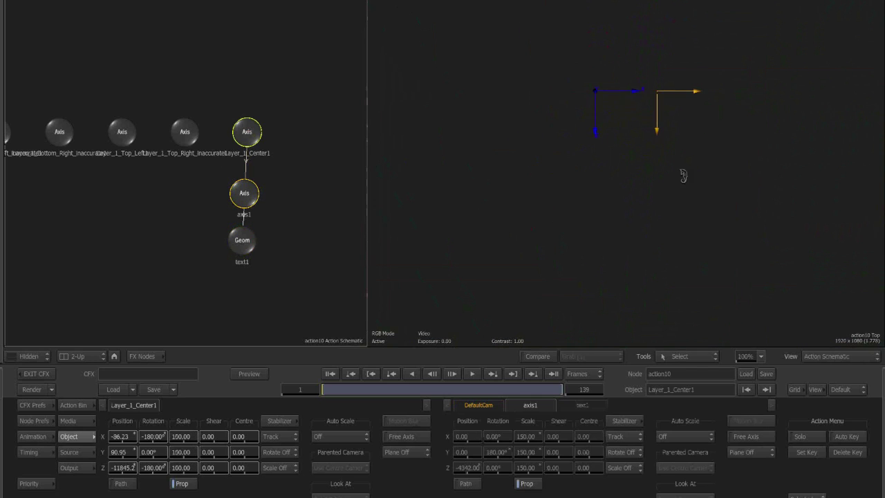
Step: Examine where the text and the Layer_1_Center1 axis sit relative to the camera in the Top view
scroll(555, 154, down, 5)
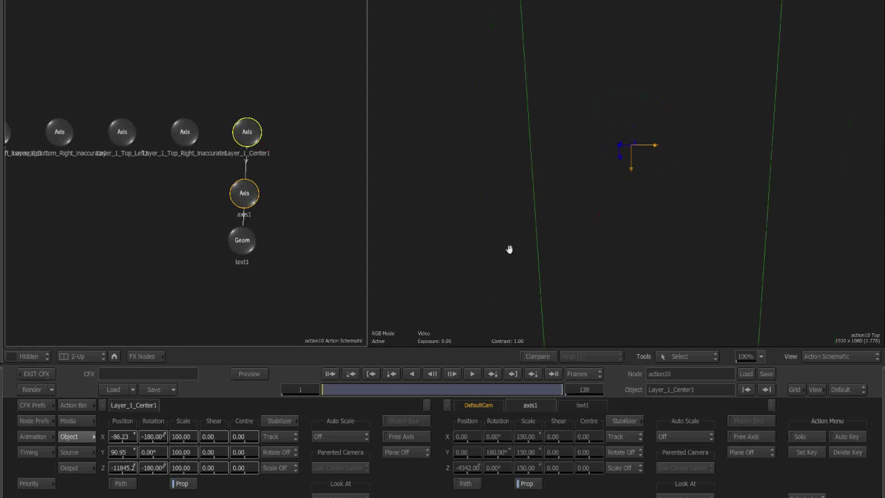
scroll(719, 234, up, 1)
scroll(720, 233, up, 2)
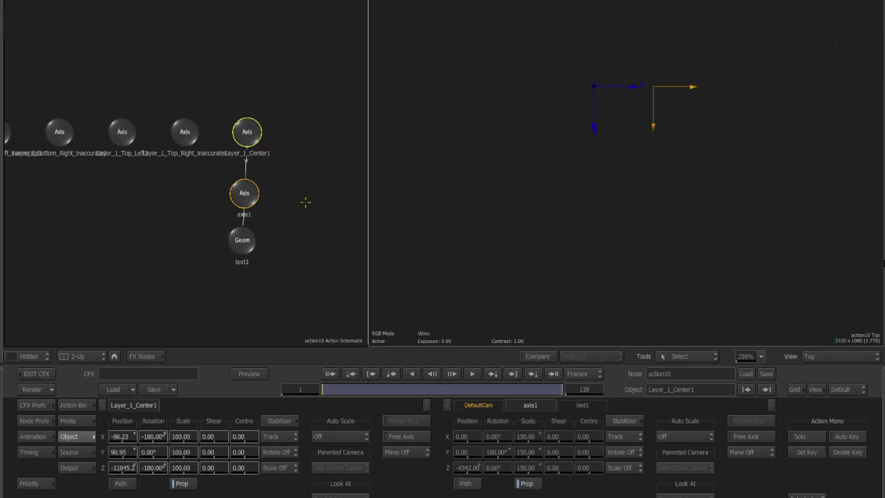
click(242, 240)
click(255, 133)
scroll(608, 169, down, 5)
drag(609, 170, 595, 235)
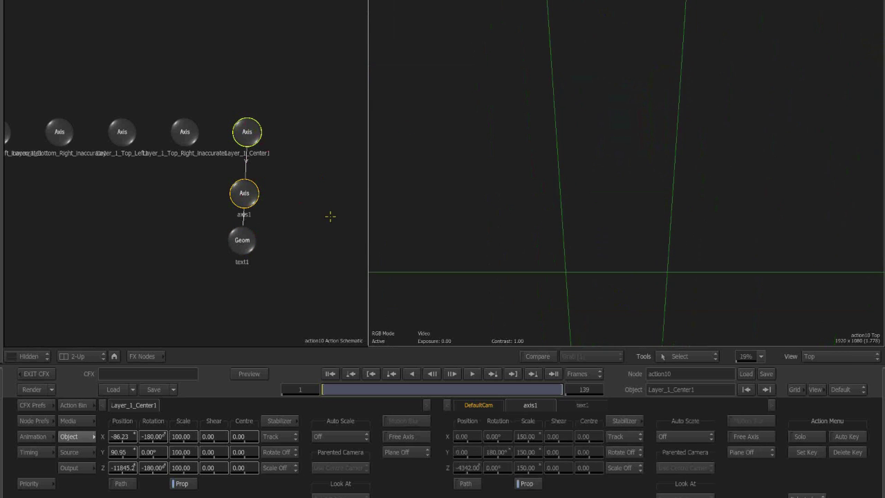
Step: Reset the Z position of the text's axis to 0
click(242, 196)
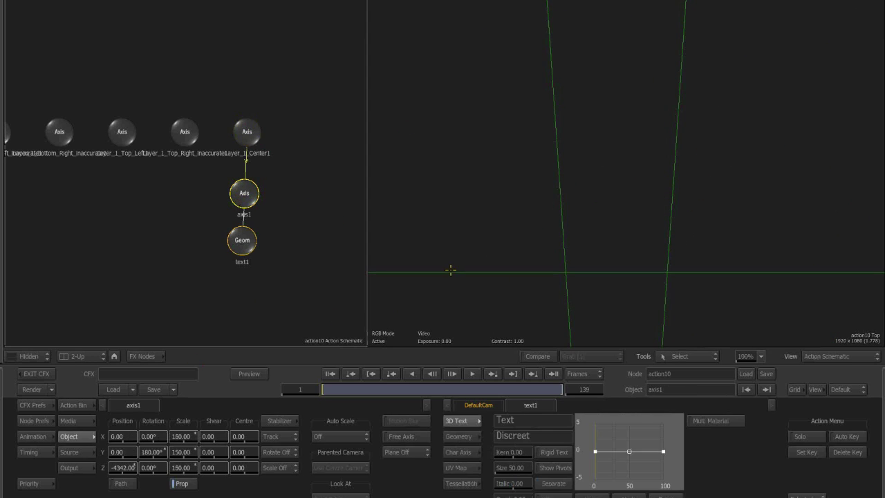
click(130, 449)
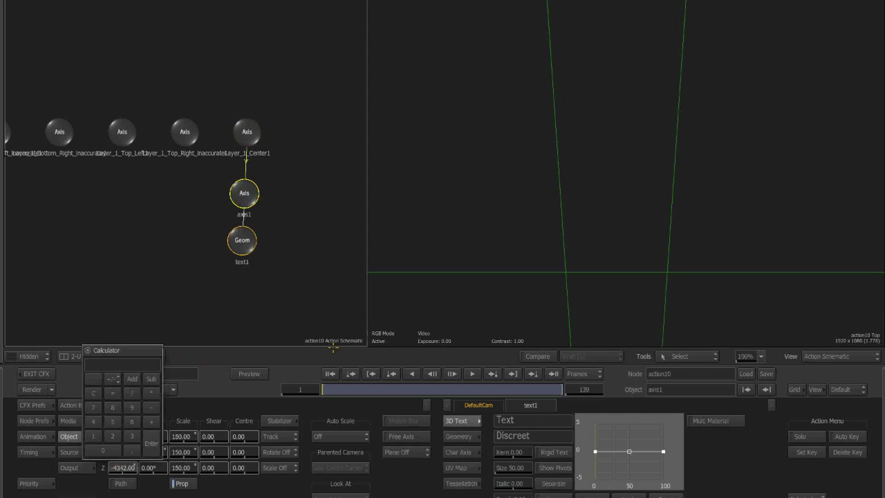
text(0)
key(Return)
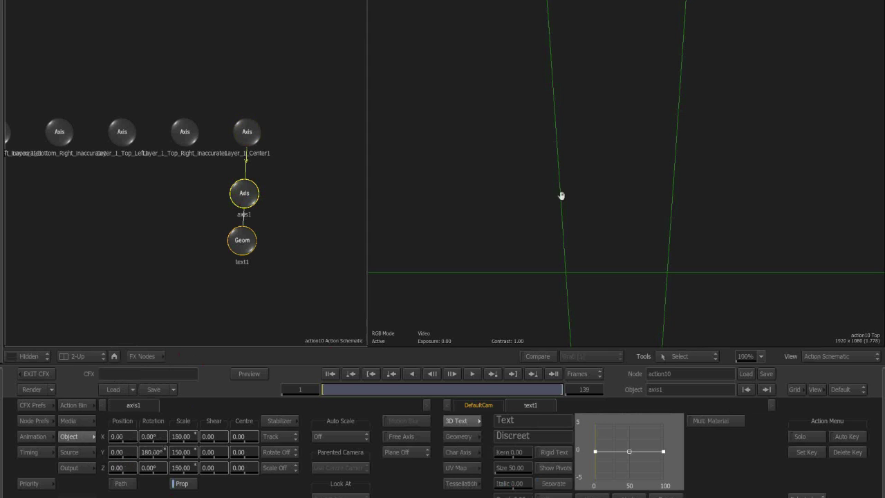
Step: Pull the text's axis away from the tracked layer axes in the Top view to a Z position of about -112.68
drag(549, 159, 668, 120)
drag(585, 83, 581, 170)
drag(549, 145, 643, 122)
drag(599, 146, 569, 208)
drag(569, 208, 690, 181)
drag(637, 176, 638, 115)
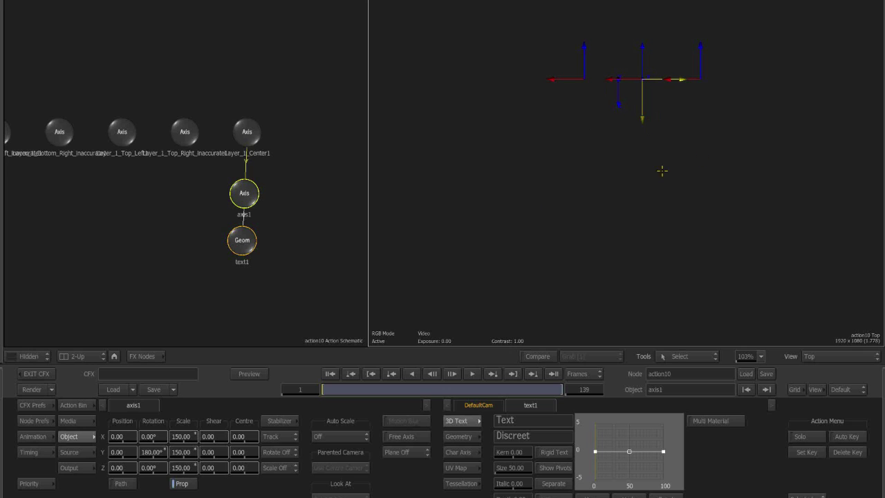
mouse_move(642, 118)
mouse_down()
mouse_move(646, 203)
mouse_move(646, 173)
mouse_move(672, 229)
mouse_move(643, 218)
mouse_move(631, 107)
mouse_up()
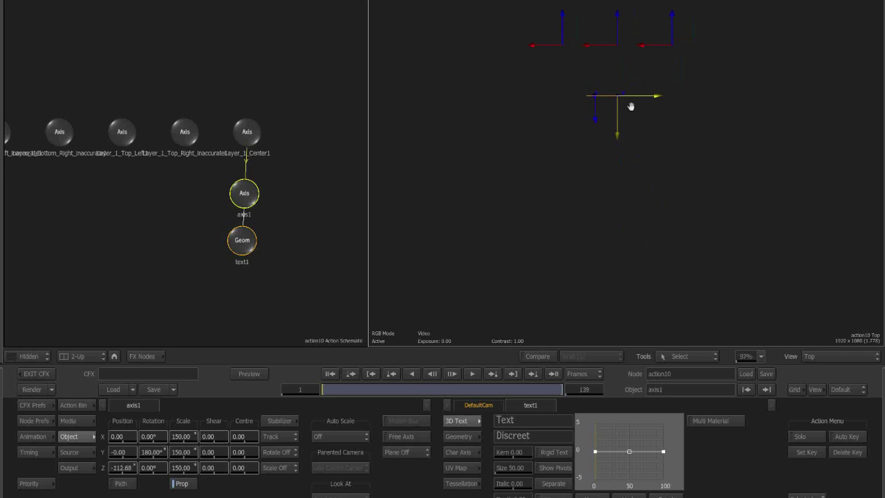
Step: Select the Layer_1_Center1 axis and the text's axis in turn to compare their places in the Top view
click(258, 135)
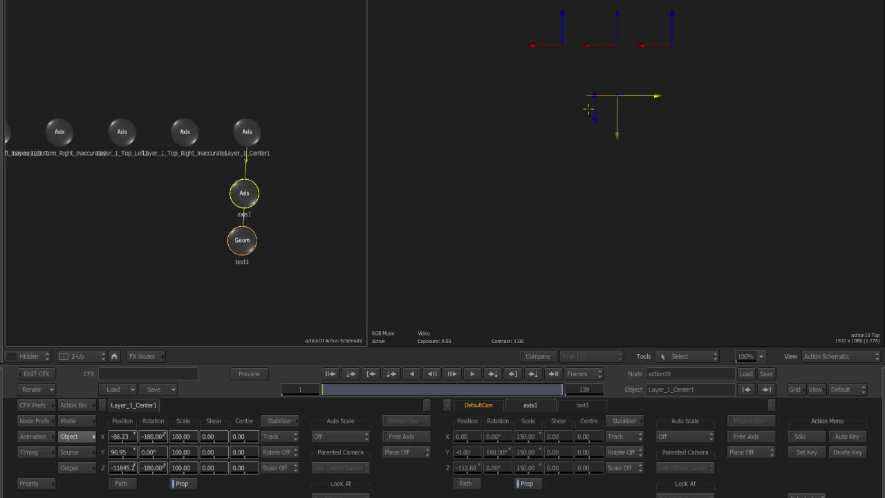
click(243, 132)
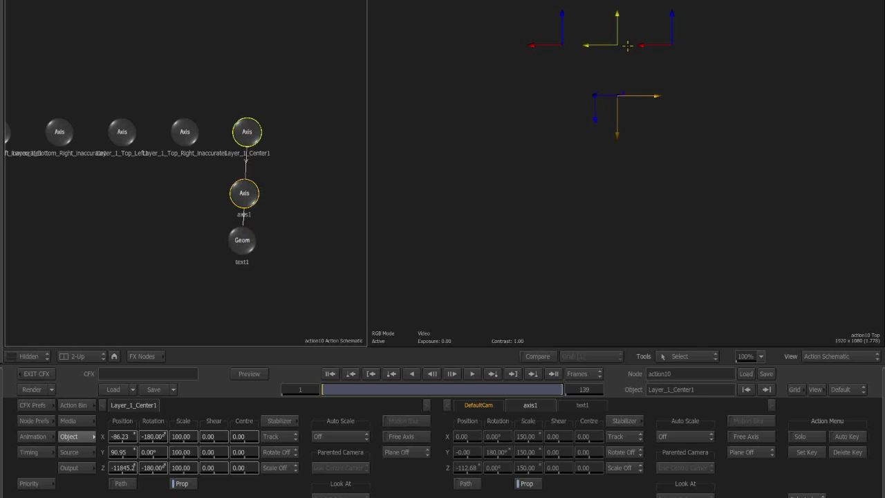
click(425, 145)
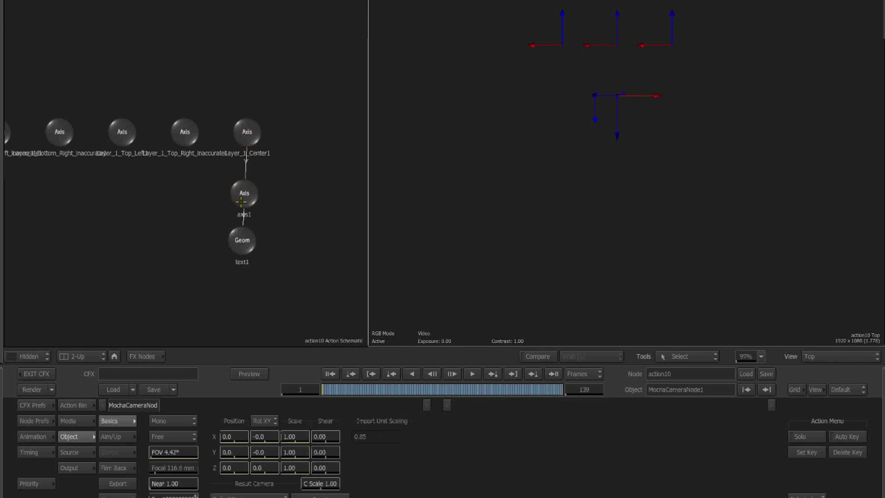
click(242, 200)
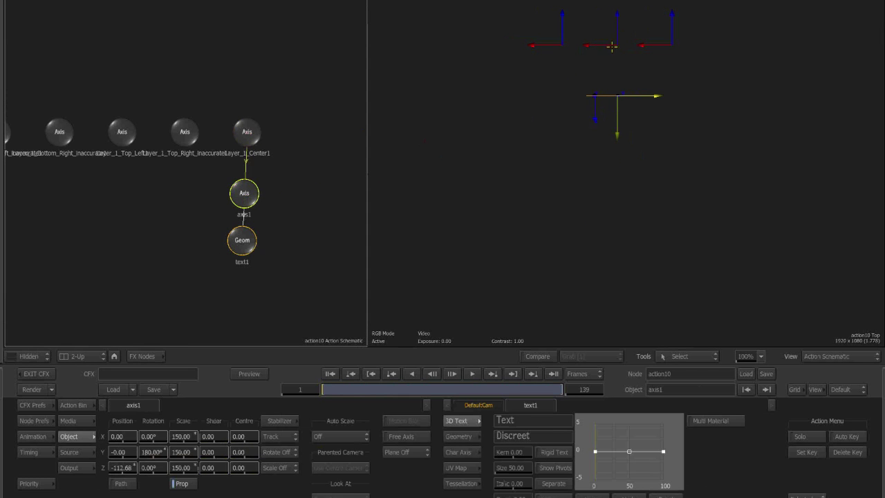
click(246, 132)
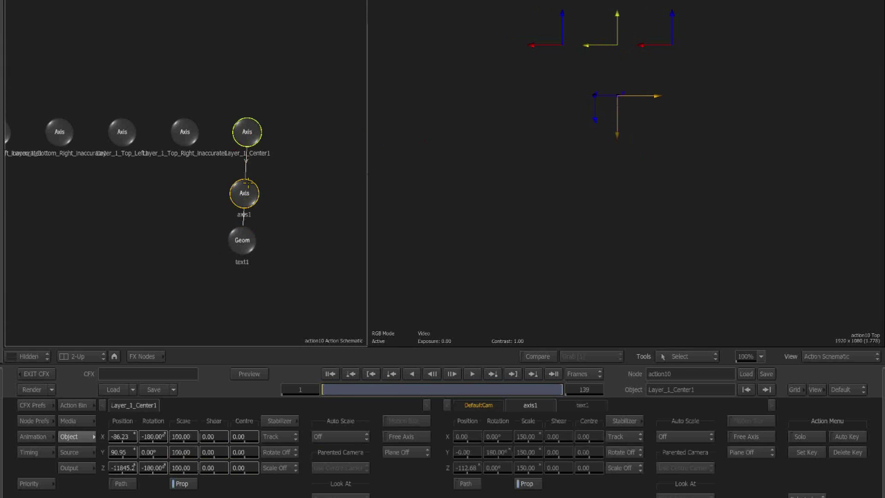
Step: Move the text's axis to a Z position of about -410 in the Top view, and show the mocha camera's result
click(617, 112)
click(242, 200)
drag(617, 132, 617, 267)
key(F4)
click(761, 357)
key(ctrl+Up)
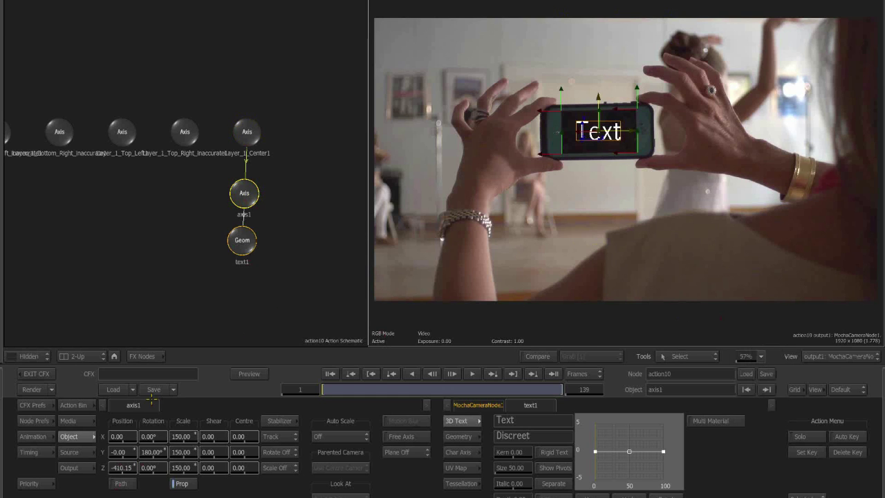
Step: Move the text's axis to a Z position of about -6153, and scrub to frame 113
drag(122, 467, 2, 470)
drag(122, 468, 434, 400)
drag(331, 391, 480, 356)
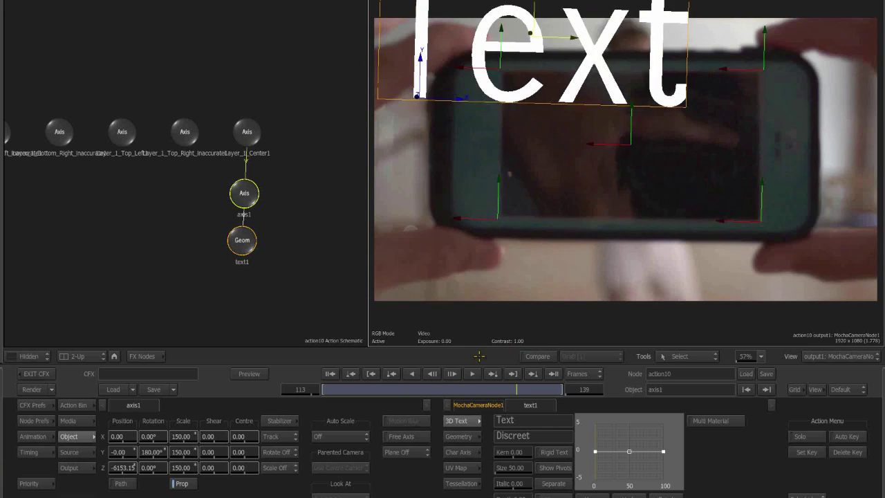
Step: Rotate the text's axis to 152° in X and 62° in Z, and scrub back through the shot to frame 42
click(431, 373)
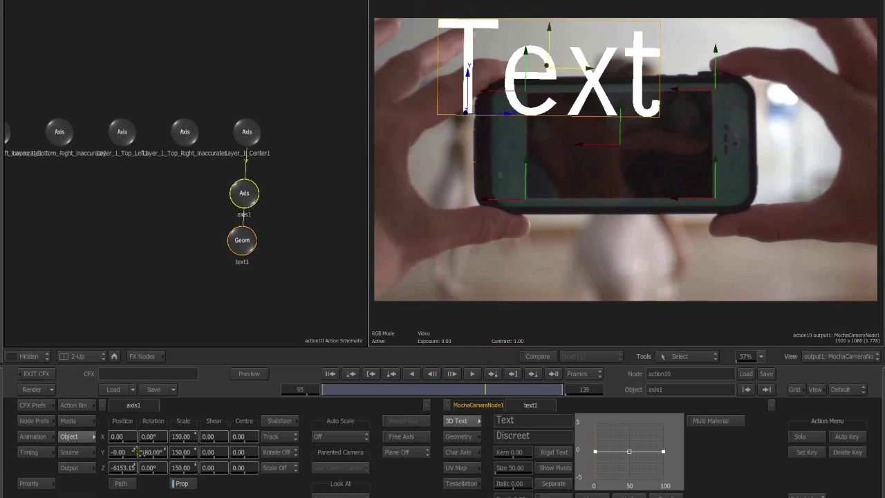
drag(150, 437, 160, 436)
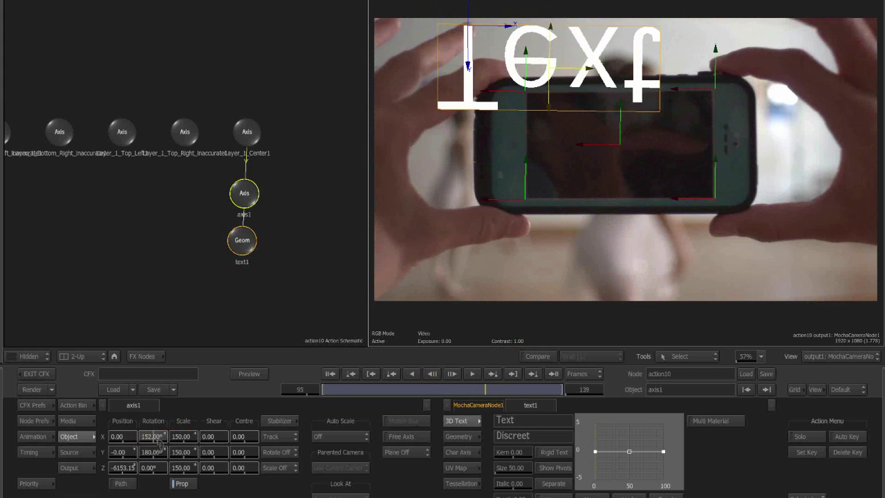
drag(148, 468, 178, 467)
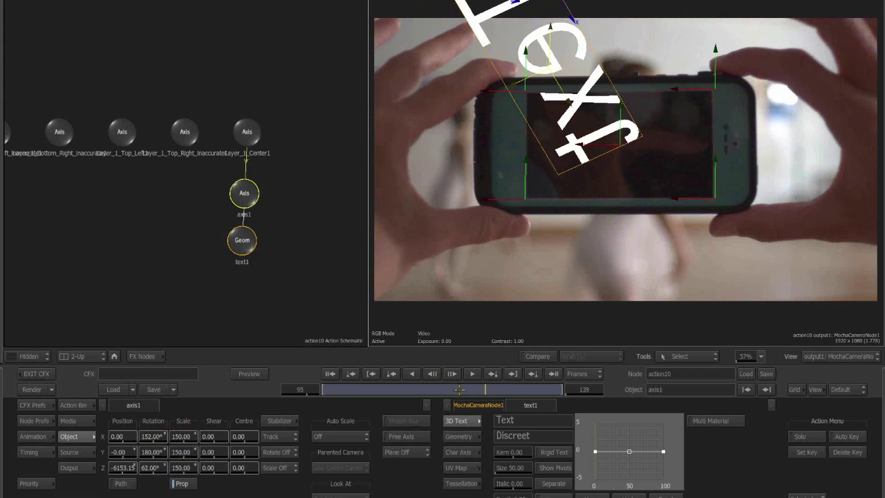
drag(485, 390, 430, 390)
drag(511, 349, 370, 374)
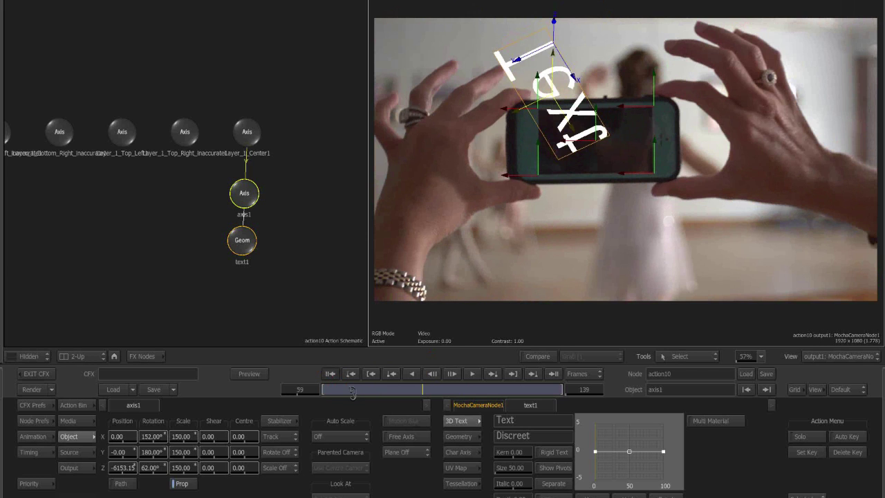
Step: Inspect the Layer_1_Center1 axis and the text's axis from the Top view, ending with the text's axis selected
click(241, 141)
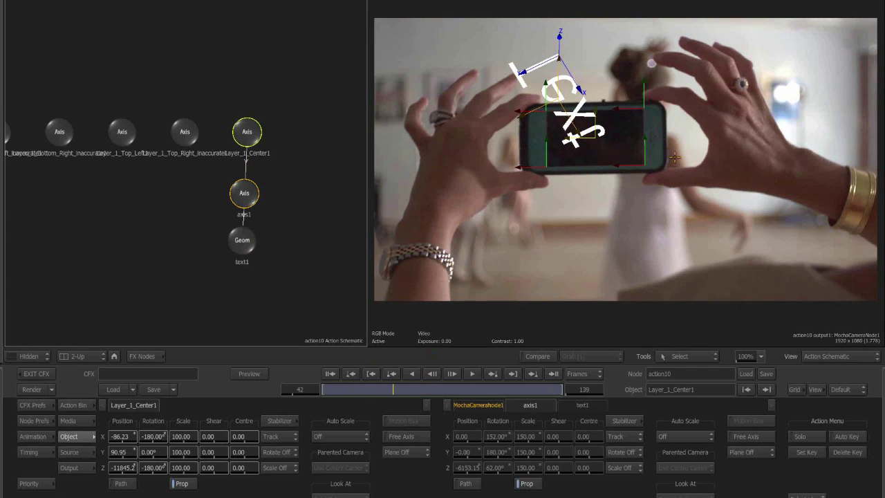
key(F8)
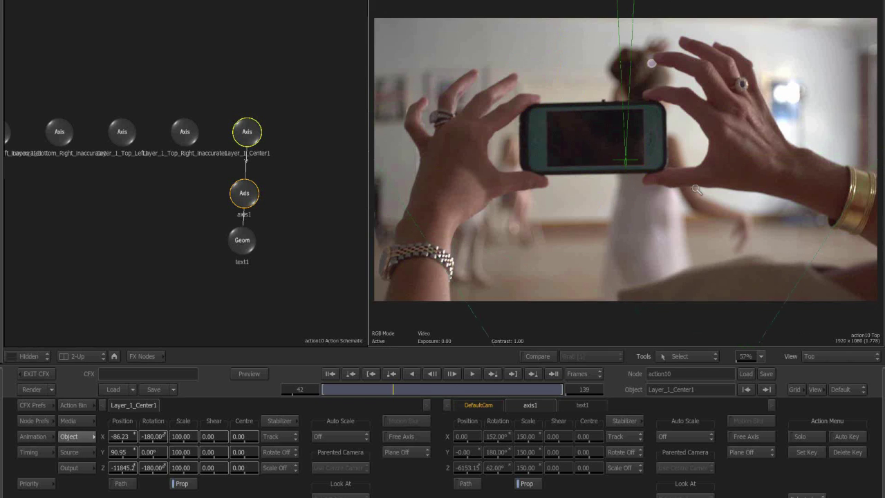
drag(535, 161, 612, 310)
click(246, 186)
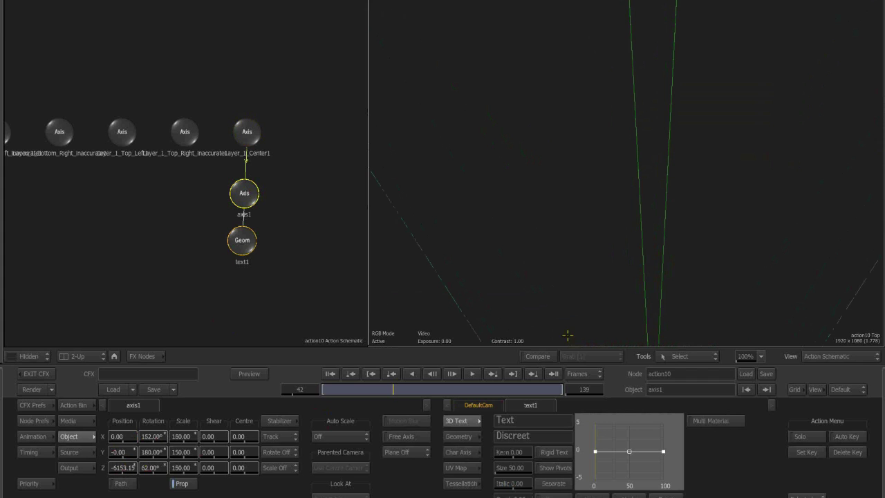
key(super+Tab)
key(super+Tab)
click(511, 137)
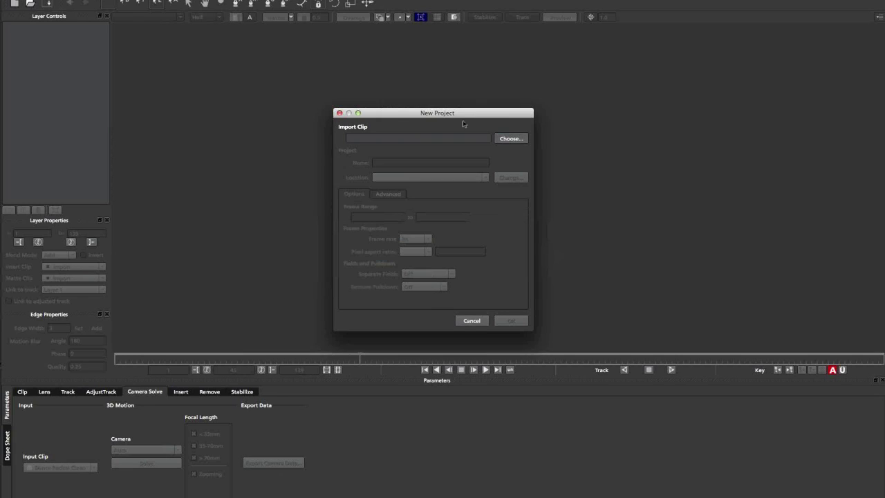
drag(397, 74, 374, 70)
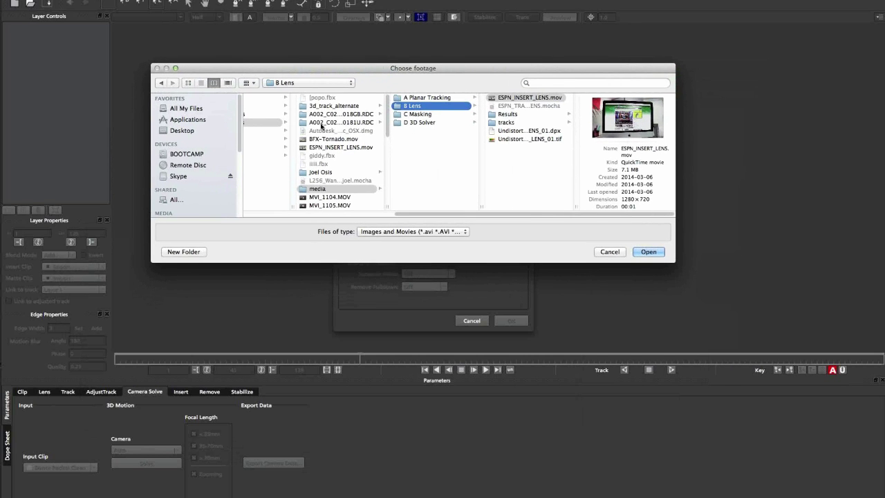
click(609, 252)
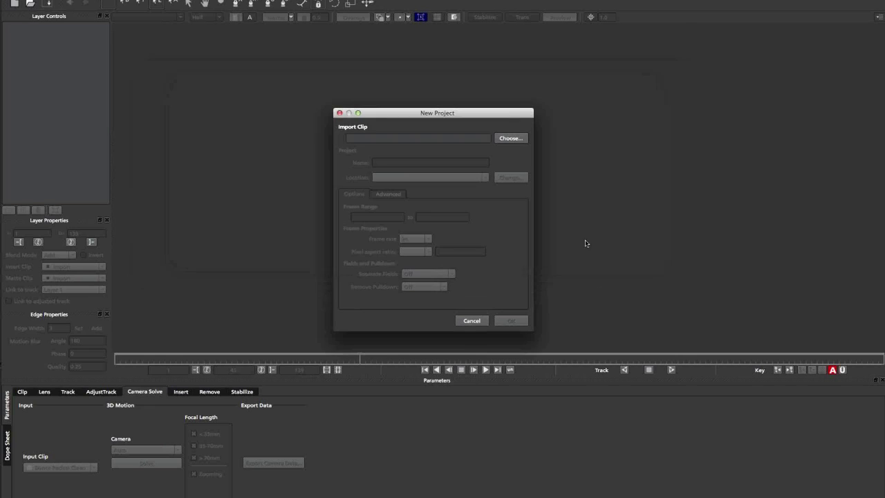
click(471, 321)
Step: Switch to Smoke and show the Media Library with the 5_3D Camera and FBX import desktop
key(super+Tab)
key(super+Tab)
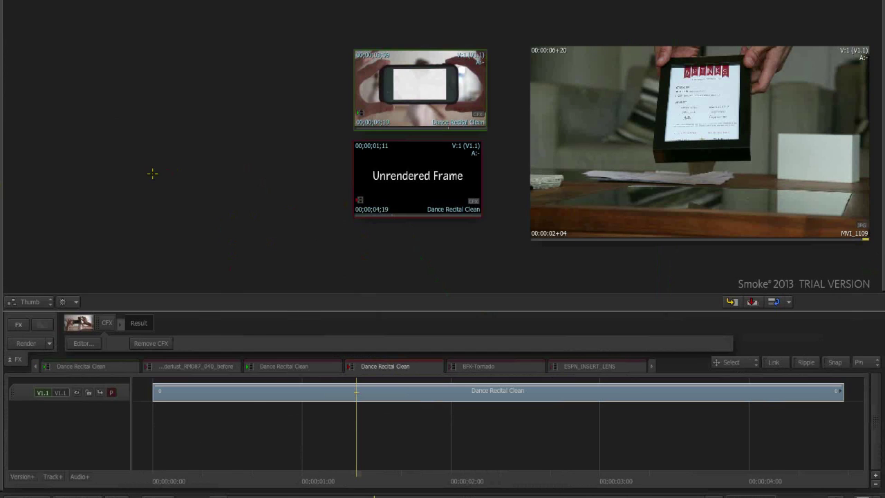
key(alt+grave)
click(300, 112)
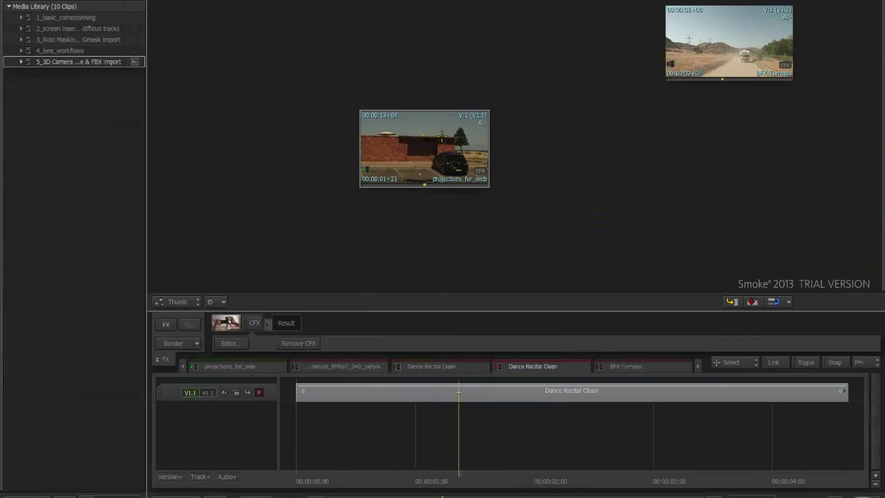
Step: Open the projections_for_web clip in the timeline and bring up its export settings
click(427, 137)
right_click(429, 139)
click(440, 157)
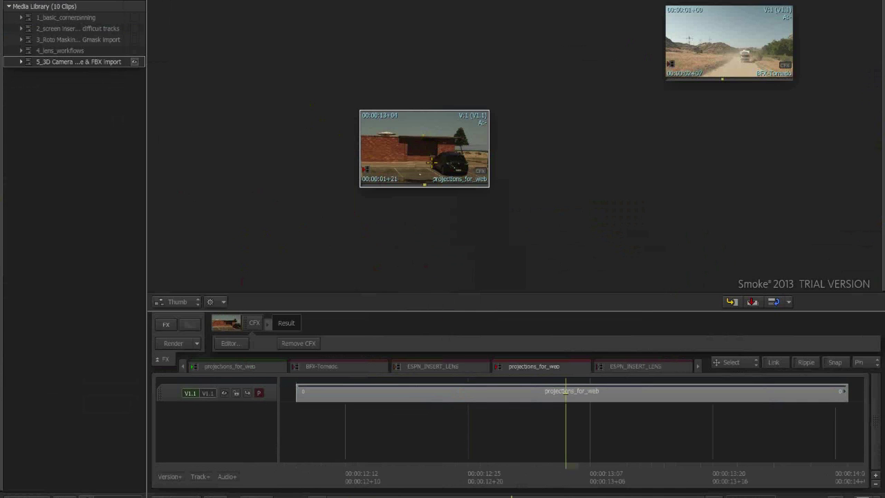
right_click(418, 146)
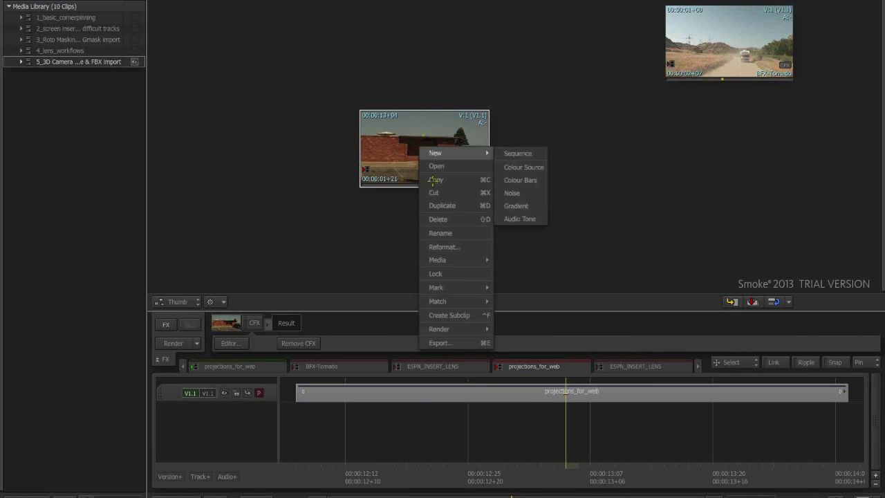
click(430, 342)
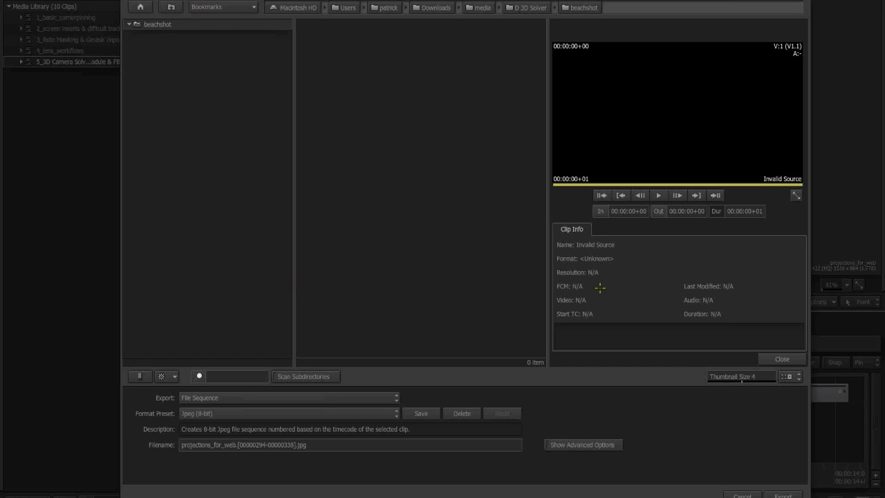
Step: Switch to mocha Pro, start a new project, and import the projections_for_web image sequence from the D 3D Solver/beachshot folder
key(super+Tab)
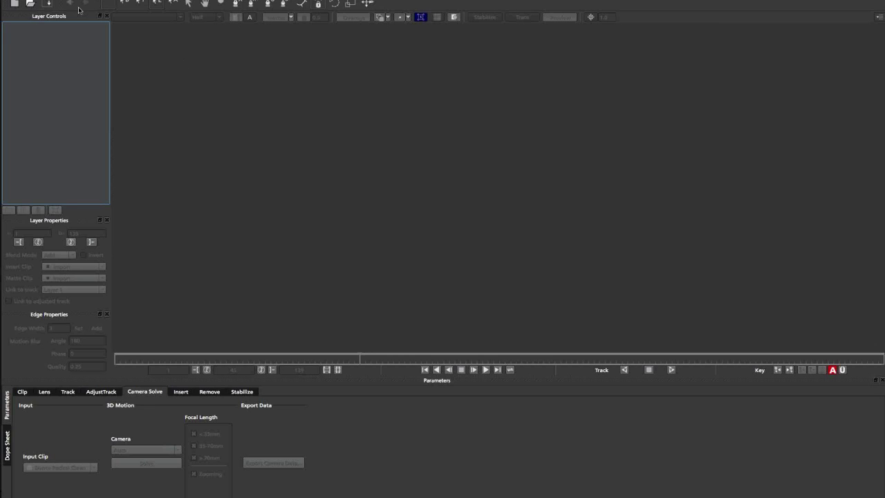
click(76, 0)
click(110, 0)
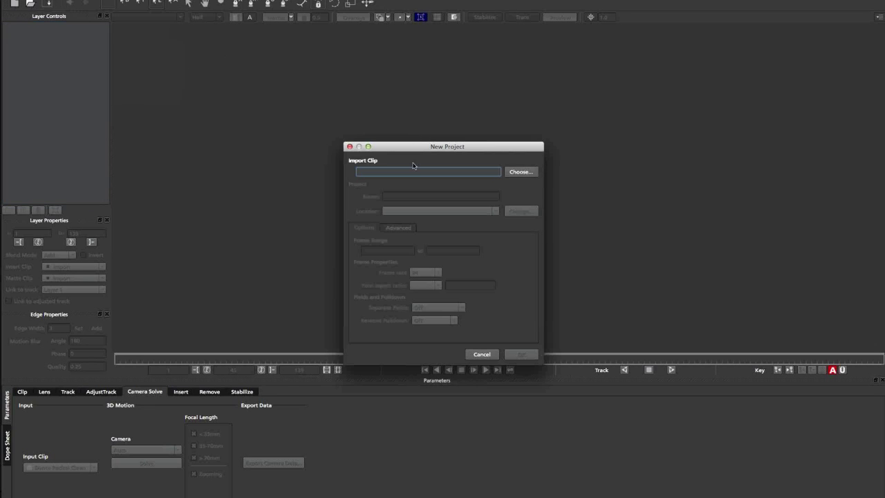
click(511, 139)
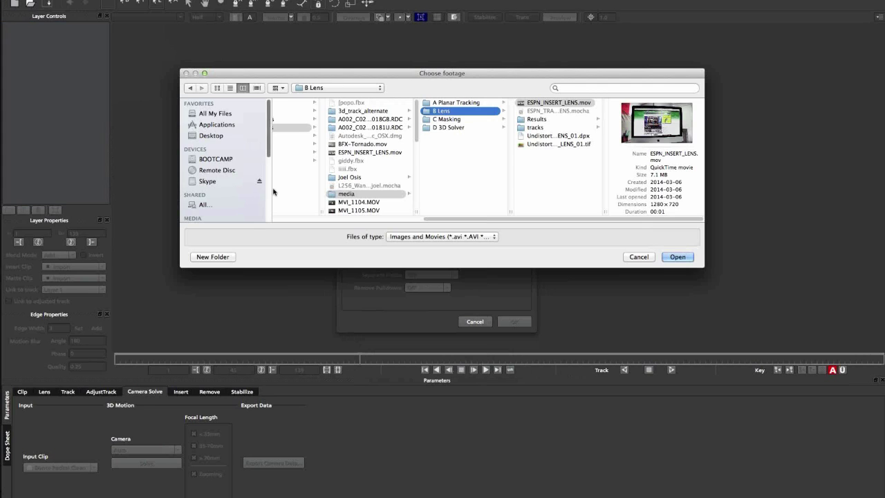
scroll(266, 186, down, 3)
click(400, 193)
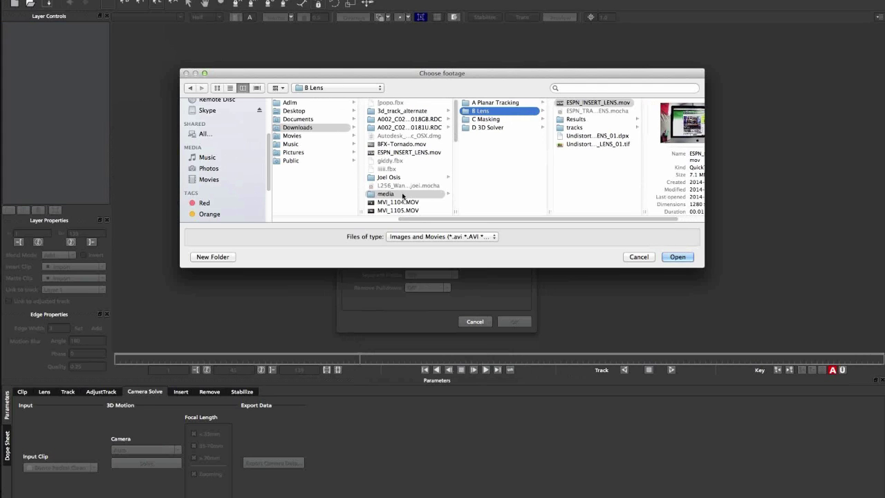
click(490, 127)
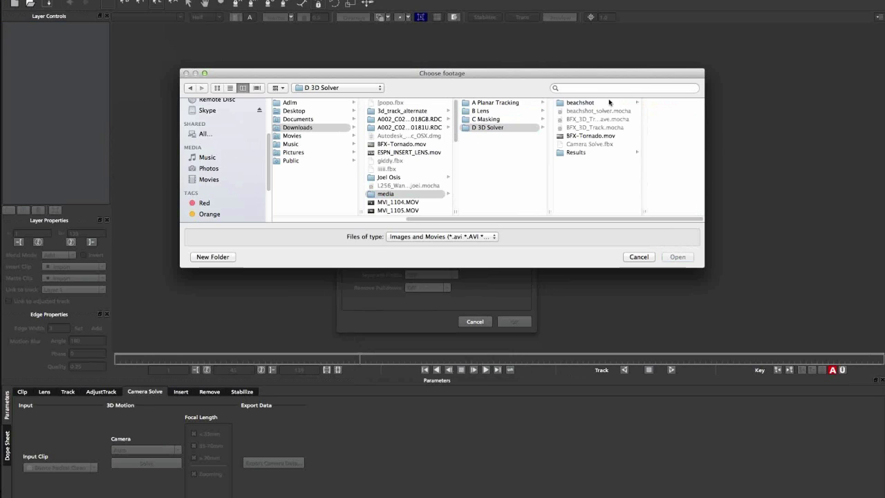
click(608, 105)
click(625, 104)
click(678, 257)
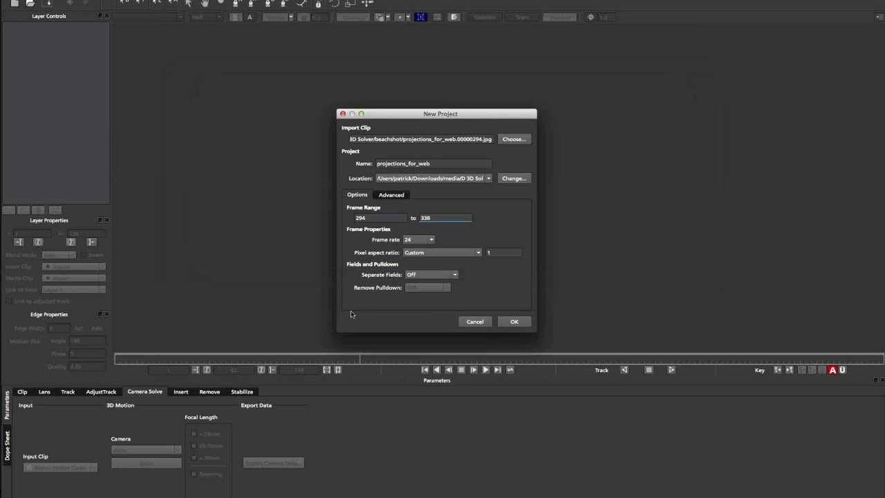
Step: Decline overwriting the existing project file, alter the project name, and create the project with frame range 294 to 338 at 24 fps
click(510, 322)
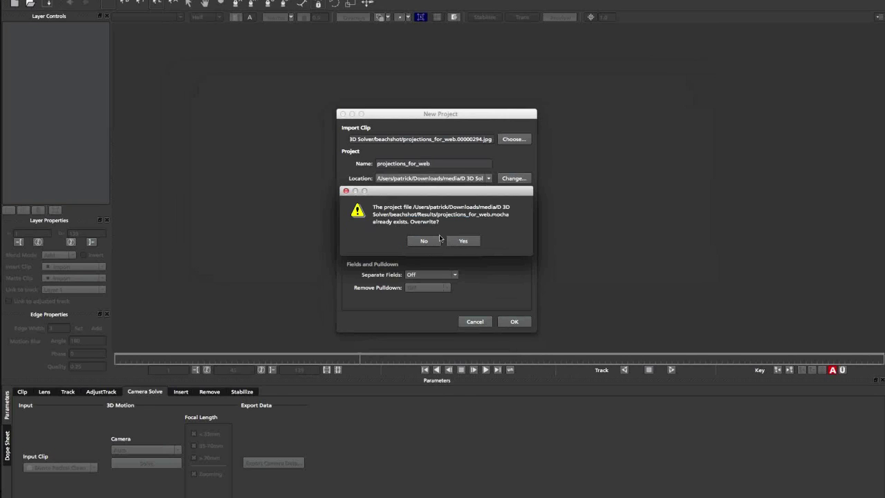
click(426, 241)
text(.)
click(514, 321)
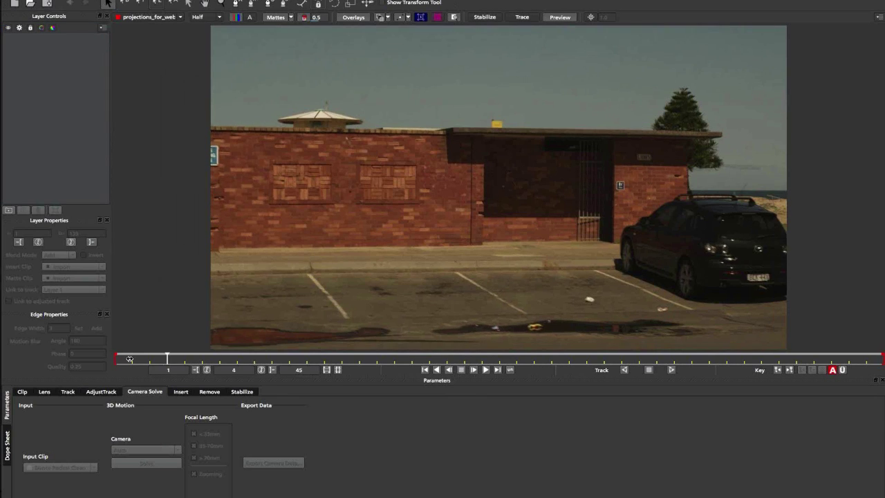
Step: Examine the beach shot by scrubbing back and forth through its frames and checking the building and parked car in the viewer
drag(129, 359, 289, 321)
drag(184, 271, 115, 249)
key(x)
key(z)
drag(422, 225, 411, 181)
key(x)
drag(255, 93, 422, 252)
drag(200, 360, 534, 298)
click(131, 359)
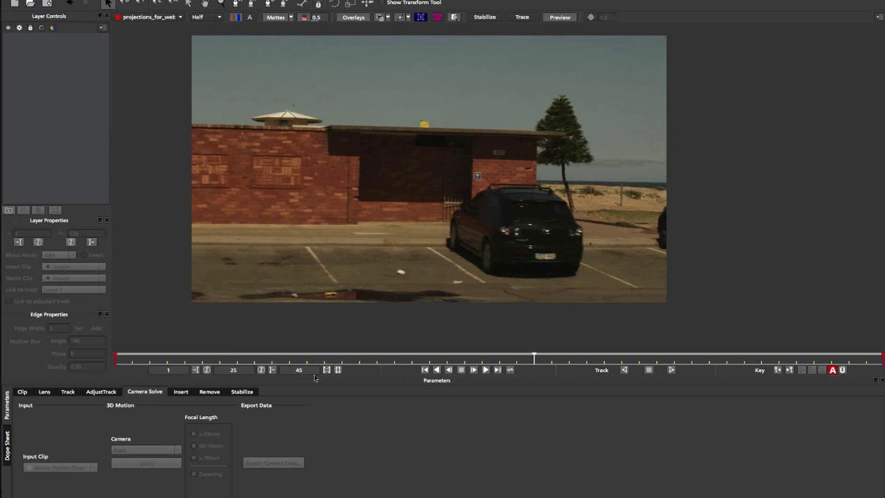
click(290, 360)
drag(266, 359, 296, 338)
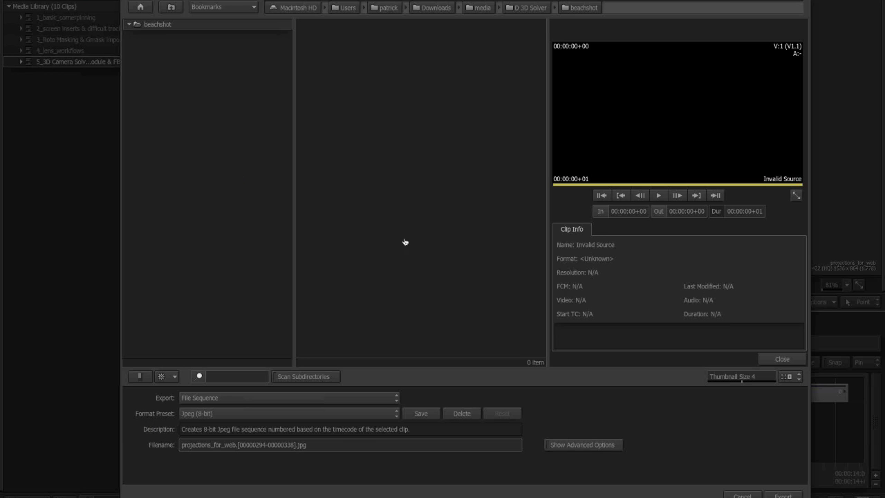
Step: Switch to Finder and look through the Desktop and Downloads folders for the project files
key(super+Tab)
key(super+Tab)
key(super+Tab)
key(super+Tab)
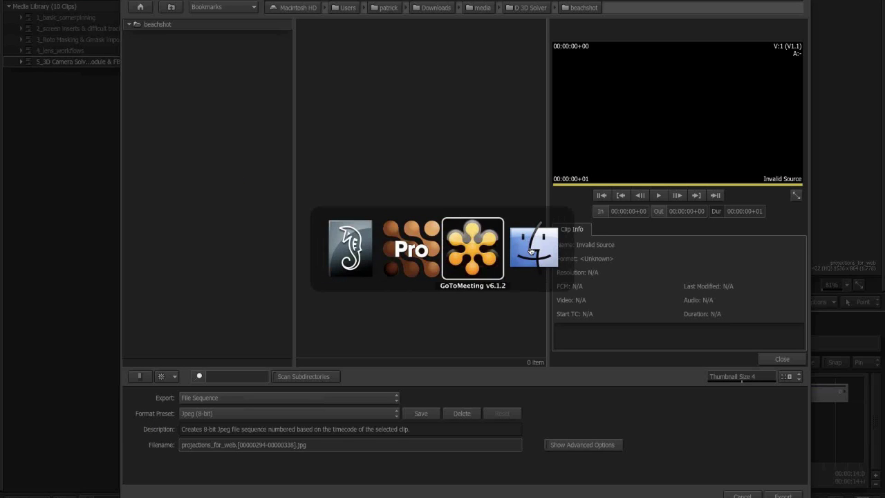
click(531, 252)
key(space)
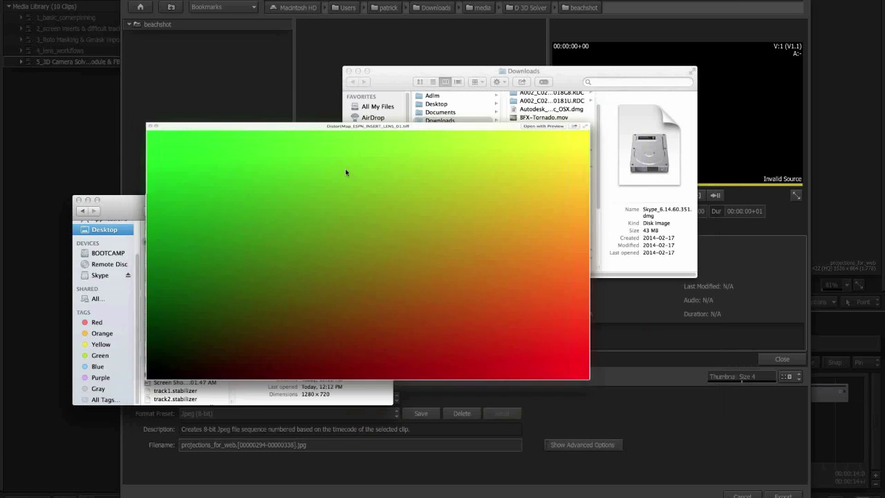
drag(174, 199, 377, 146)
click(402, 194)
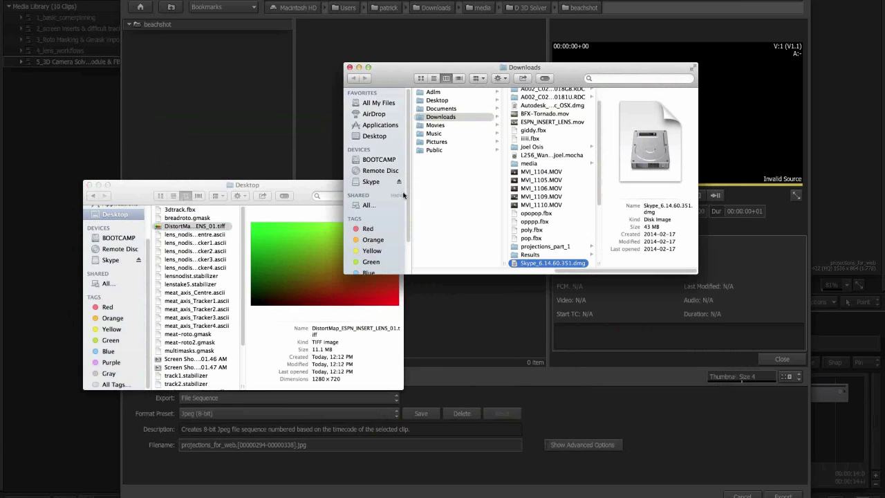
drag(397, 79, 382, 77)
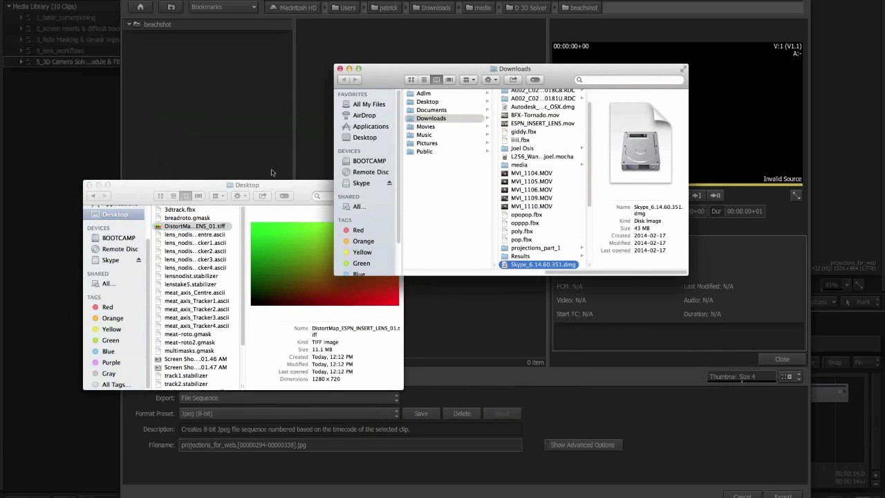
drag(136, 196, 145, 169)
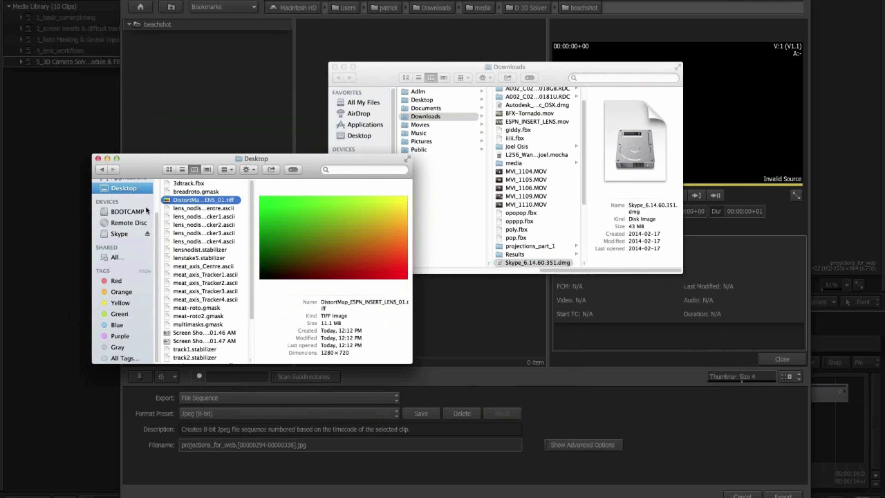
drag(373, 71, 373, 58)
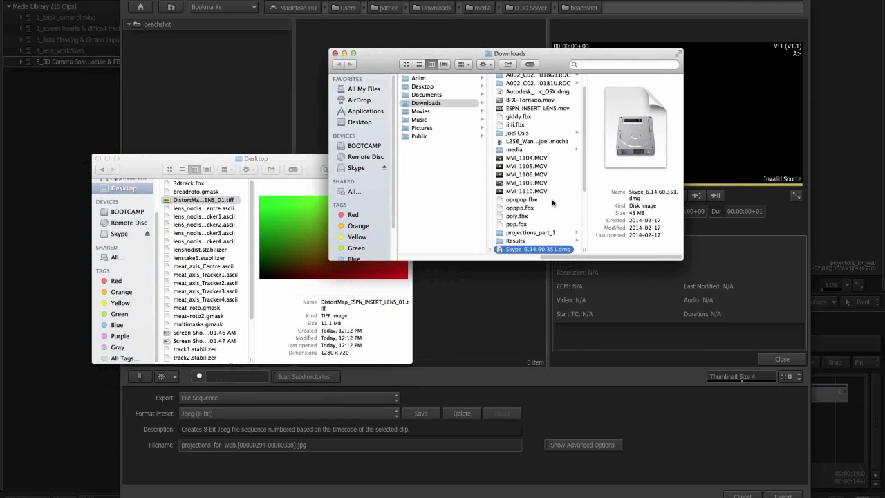
scroll(587, 199, up, 2)
scroll(587, 199, down, 4)
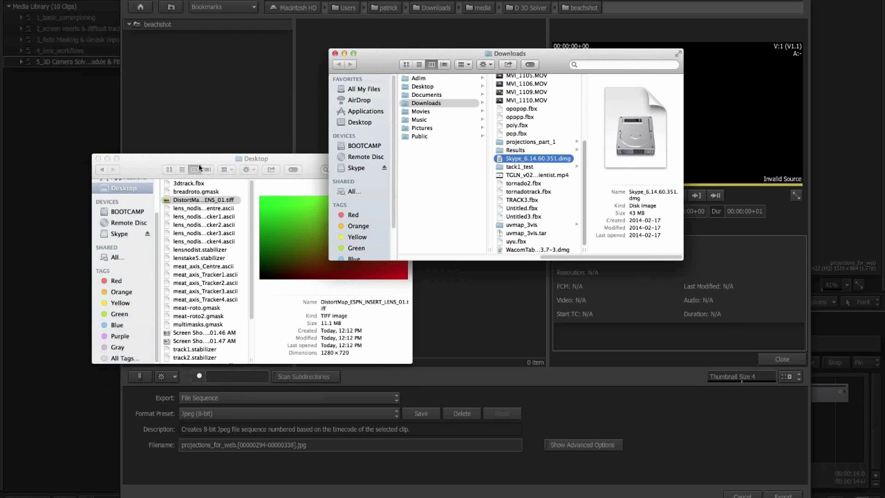
Step: Return to mocha Pro and open the beachshot_solver.mocha project from the media/D 3D Solver folder
key(super+Tab)
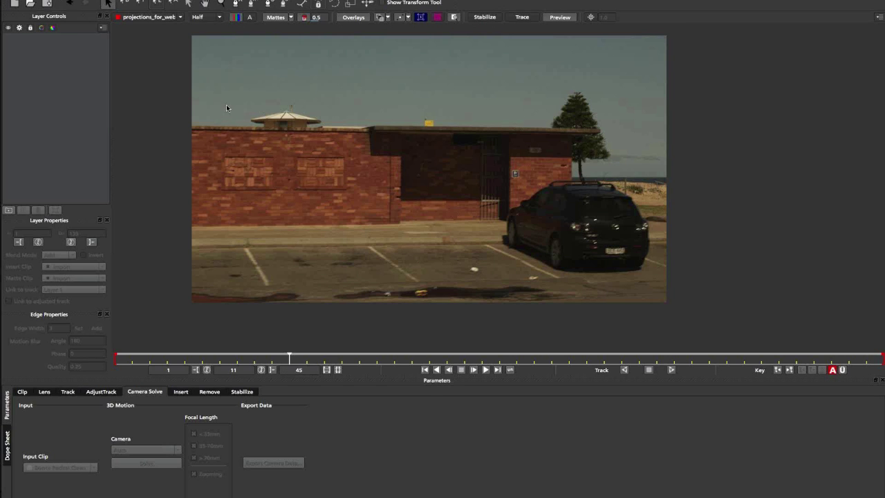
key(super+o)
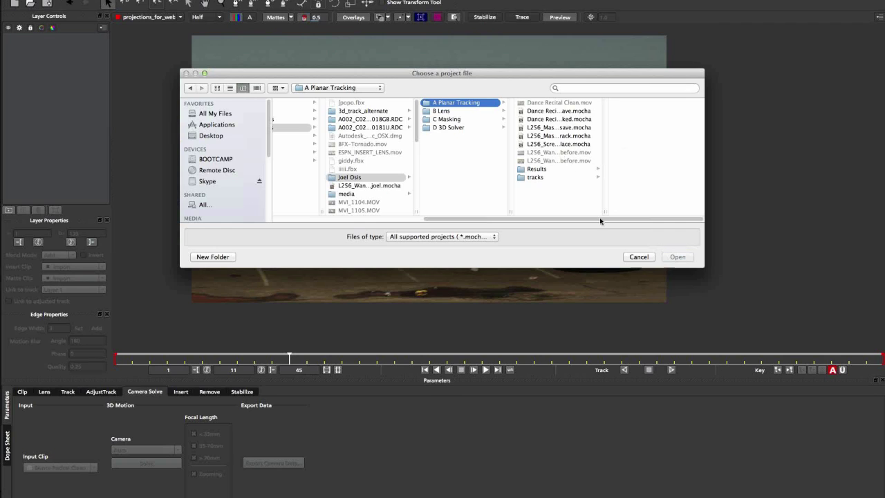
double_click(605, 211)
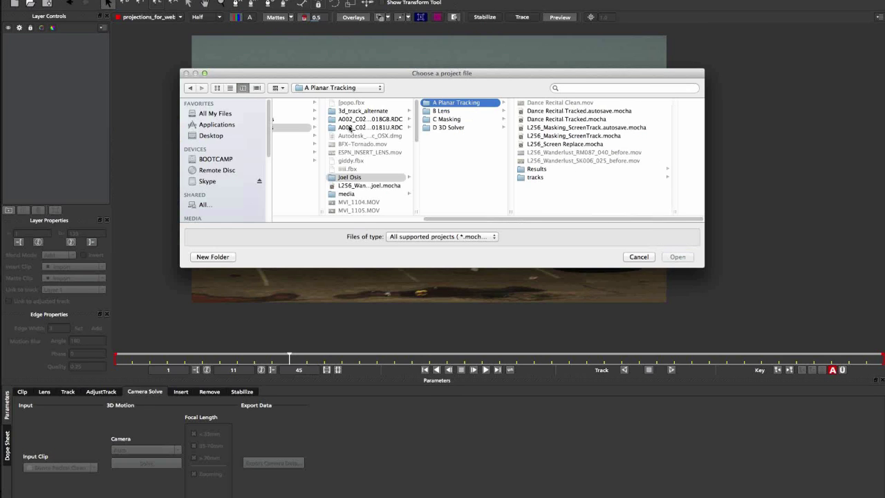
click(480, 128)
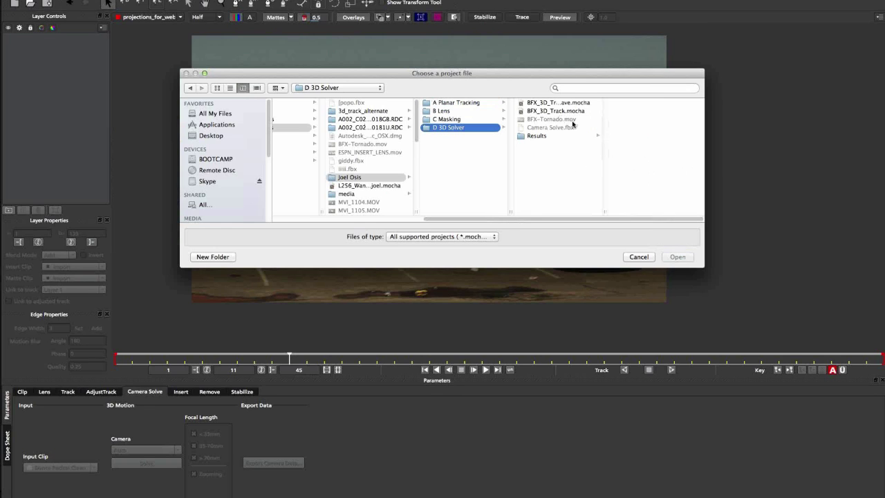
click(381, 195)
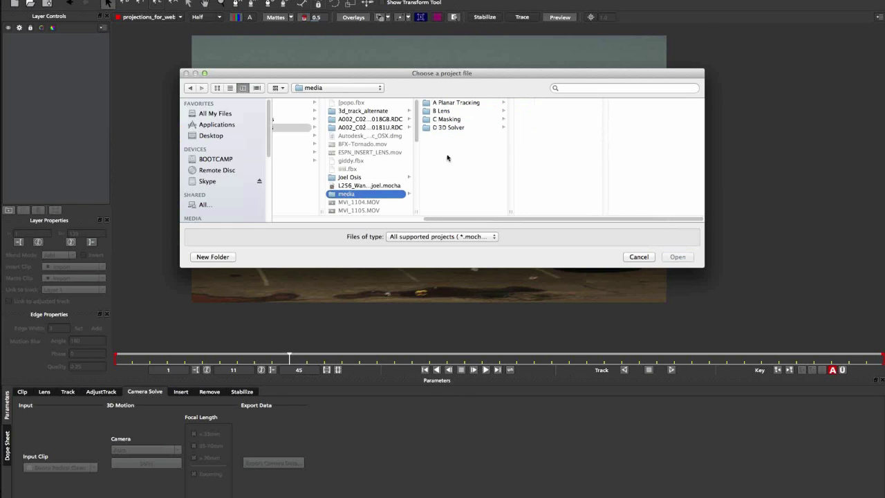
click(460, 128)
click(559, 111)
click(677, 256)
click(446, 39)
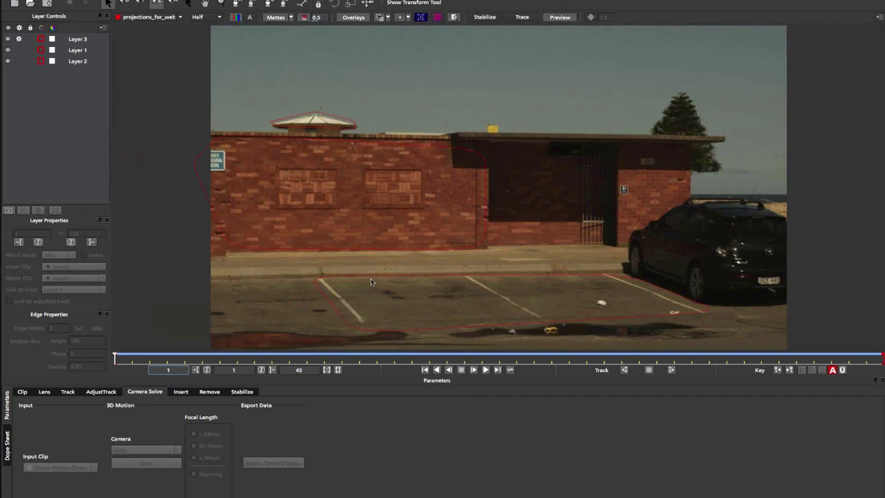
Step: Inspect the parking-lot layer and the brick-wall layer, scrub to frame 6, and reselect the parking-lot layer
click(373, 311)
drag(377, 231, 361, 216)
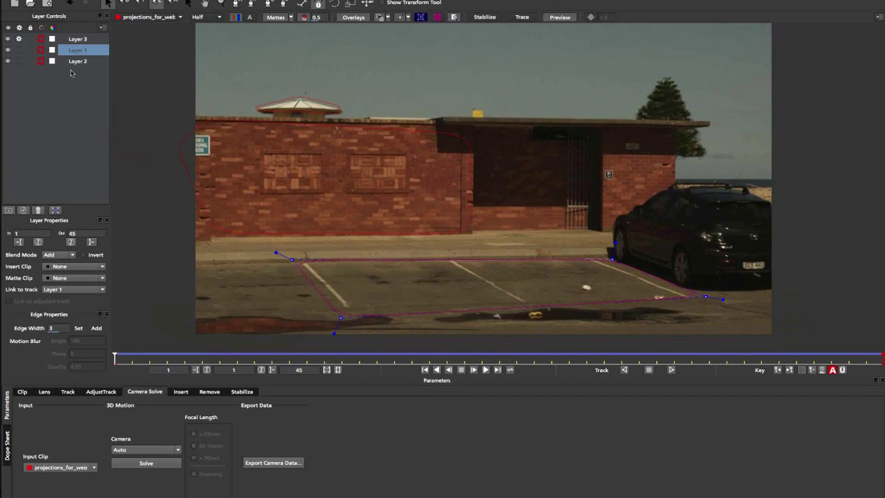
click(73, 74)
click(83, 62)
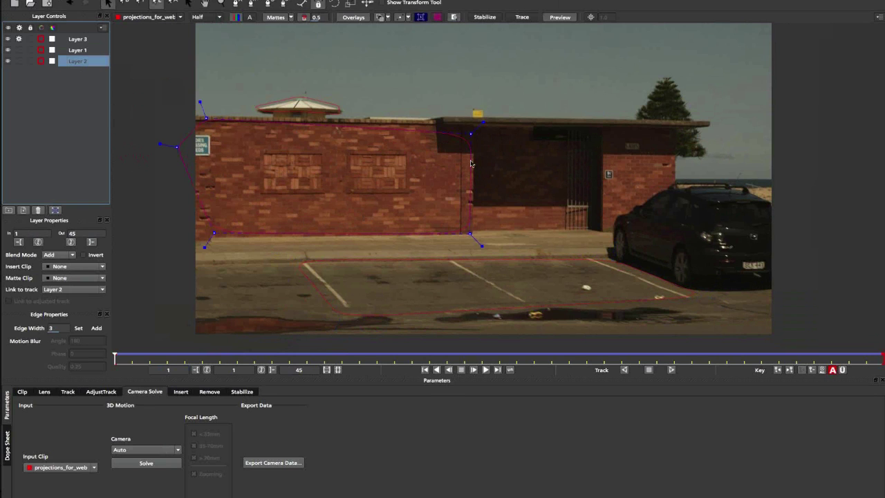
click(176, 358)
mouse_move(185, 359)
mouse_down()
mouse_move(123, 358)
mouse_move(455, 328)
mouse_move(639, 357)
mouse_move(726, 356)
mouse_move(202, 357)
mouse_up()
click(325, 280)
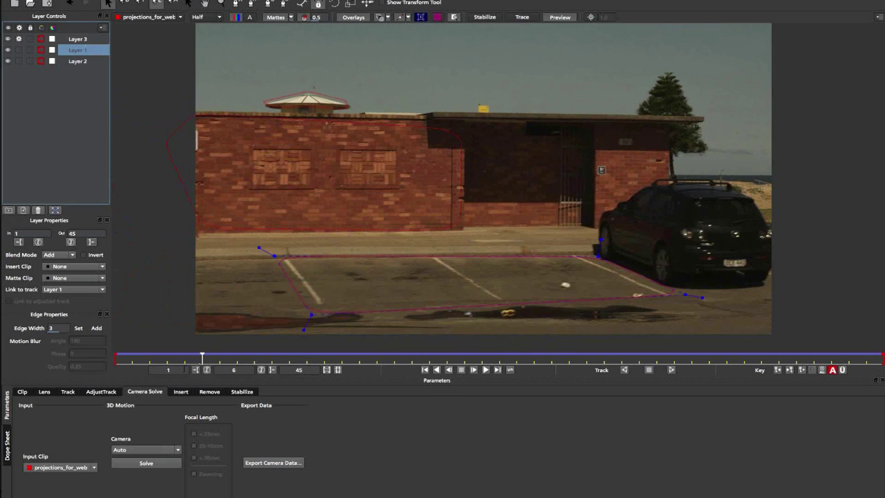
Step: Review the tracking motion settings of the parking-lot, wall and roof layers while scrubbing the shot, ending on frame 36
click(68, 391)
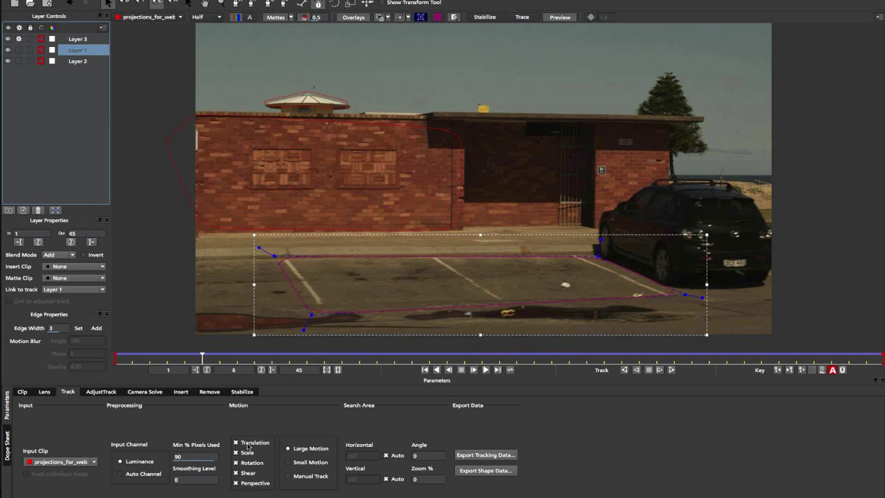
drag(202, 357, 586, 358)
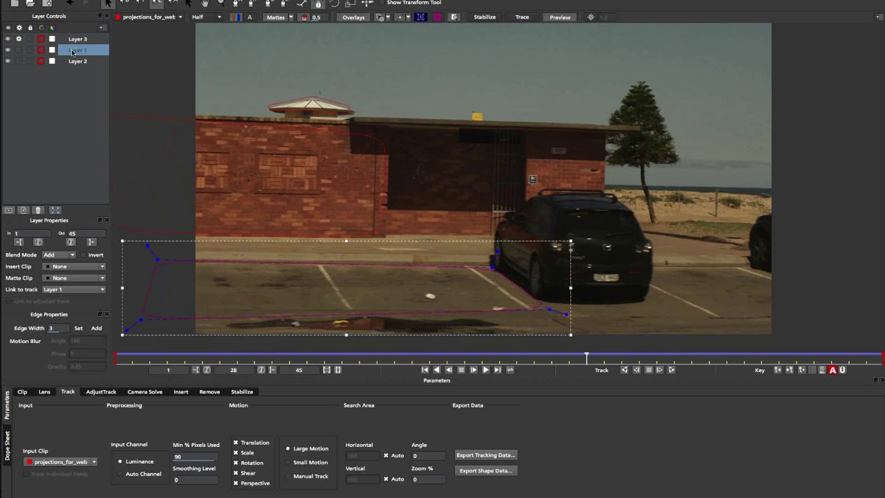
click(301, 199)
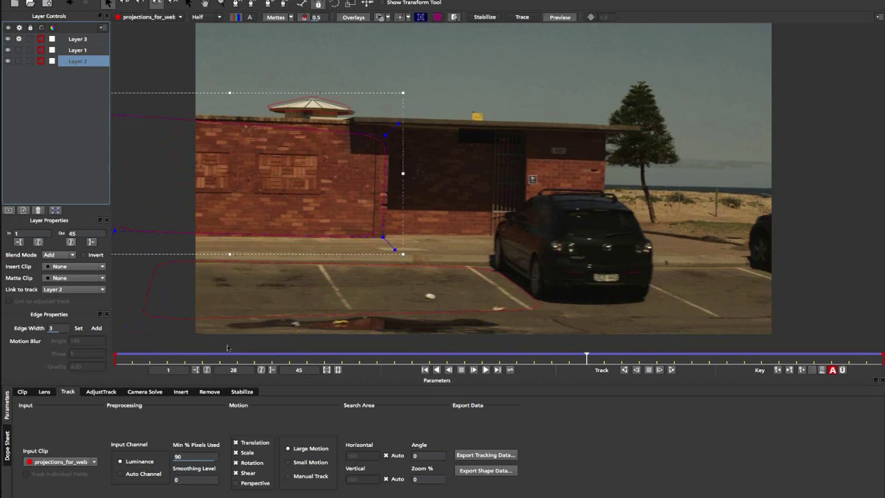
click(76, 40)
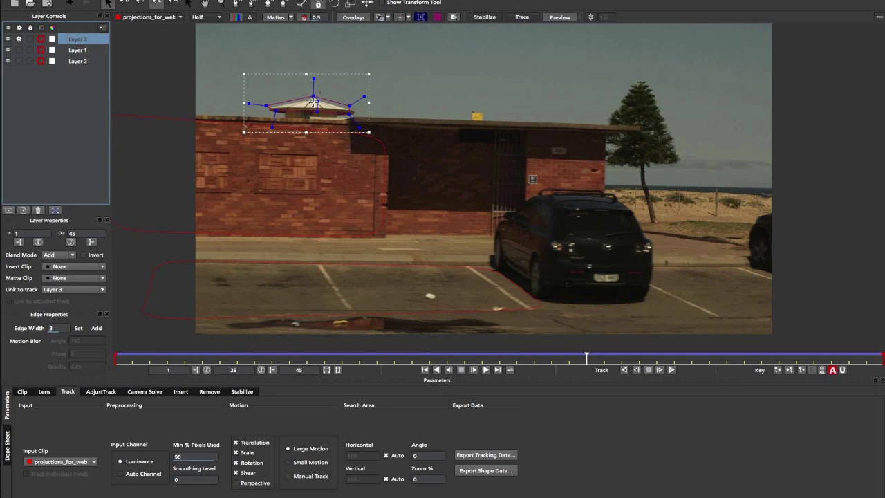
click(272, 356)
drag(289, 356, 162, 327)
click(727, 356)
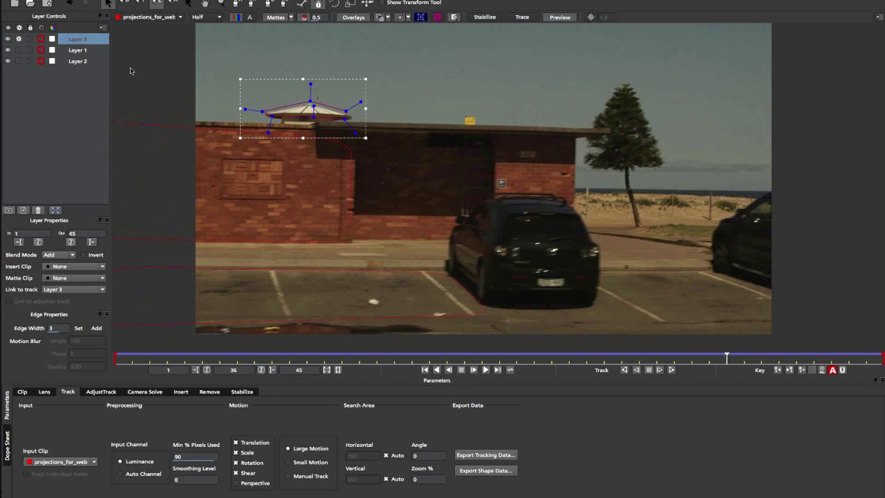
Step: Select Layers 1, 2 and 3, start a camera solve with the camera set to Auto, and cancel it partway
click(78, 61)
shift+click(77, 39)
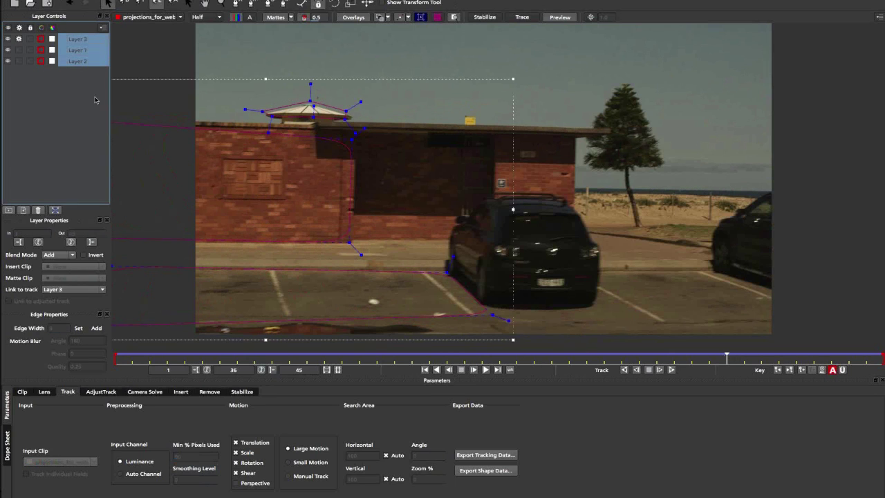
click(142, 392)
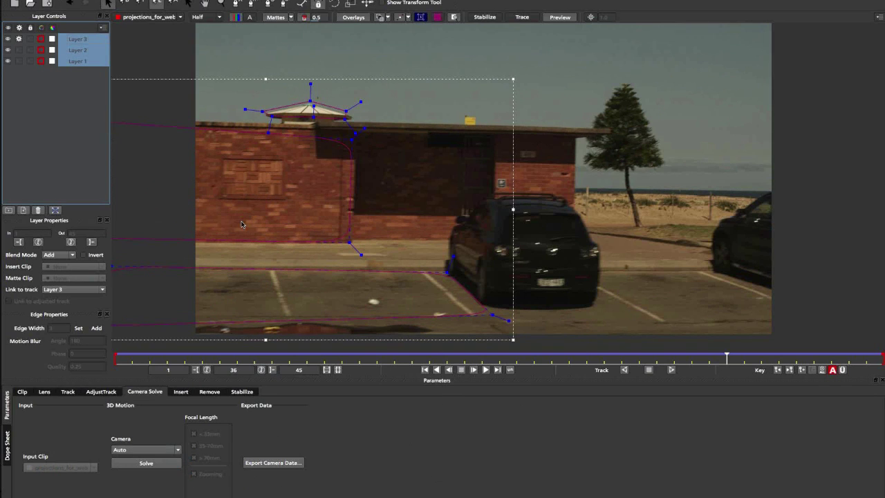
click(136, 468)
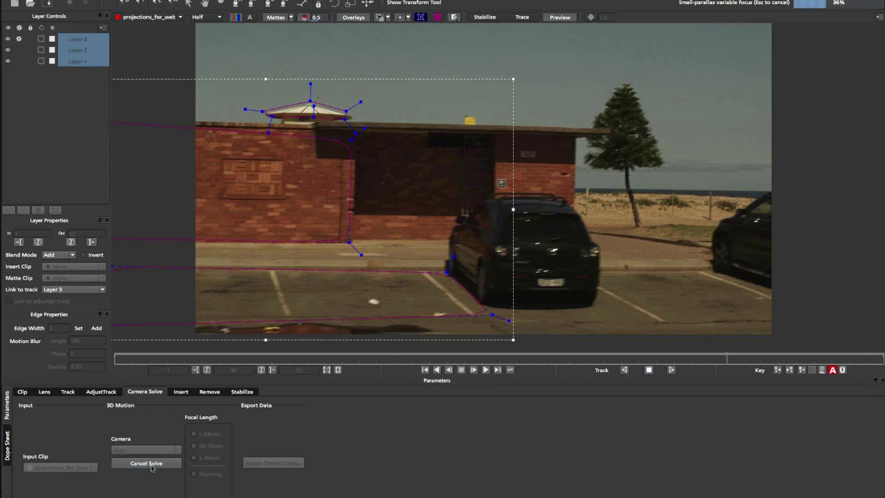
click(131, 464)
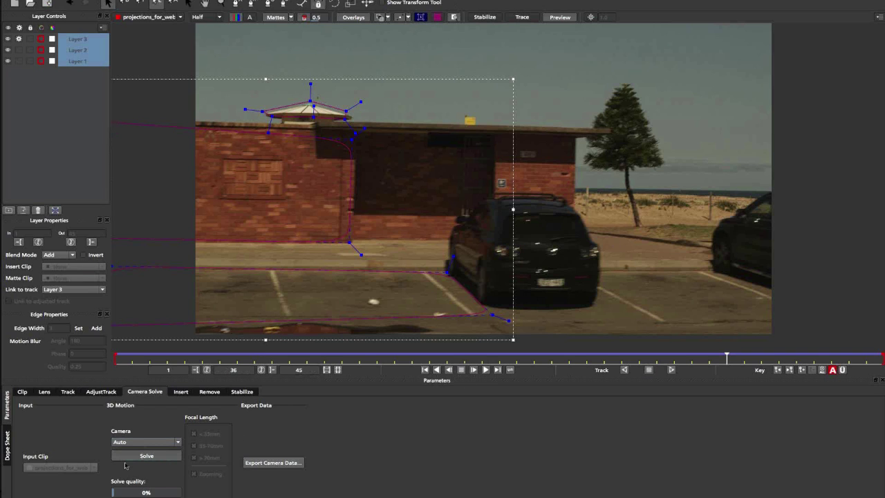
Step: Set the camera to Large Parallax Change, enable the < 35mm and > 70mm focal length ranges, and solve the camera
click(146, 441)
click(142, 473)
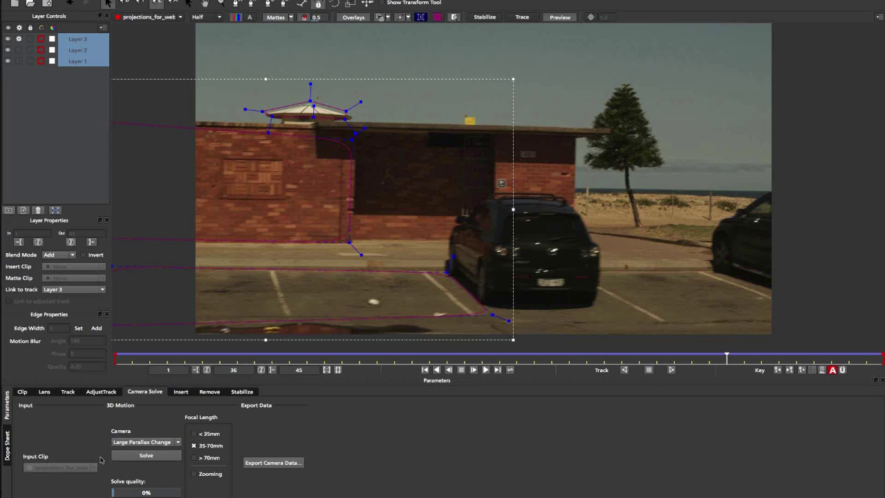
click(195, 457)
click(194, 434)
click(174, 457)
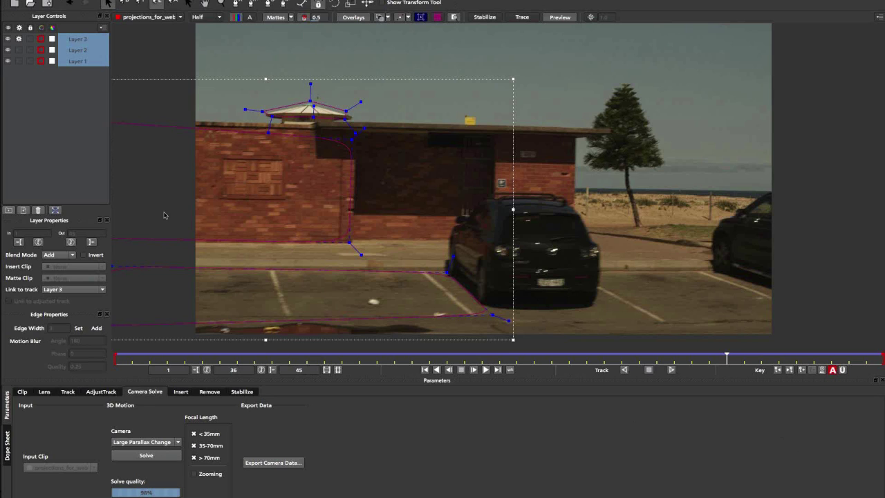
Step: Export the solved camera data as FBX 6.1.0 3D Data to the Desktop under the name beackfbx
click(263, 467)
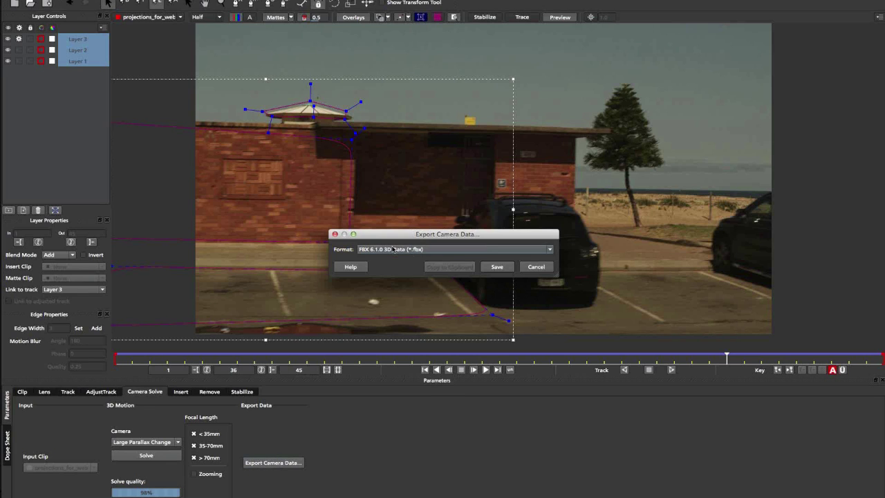
click(486, 269)
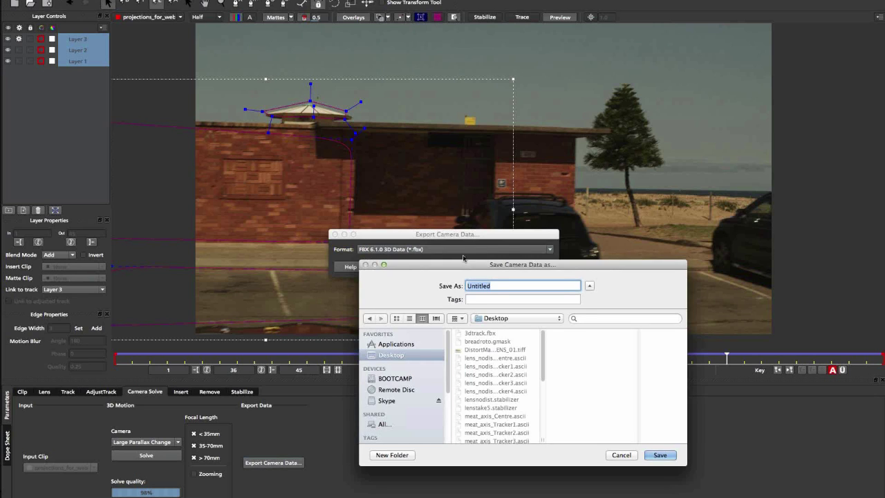
drag(465, 259, 432, 152)
key(BackSpace)
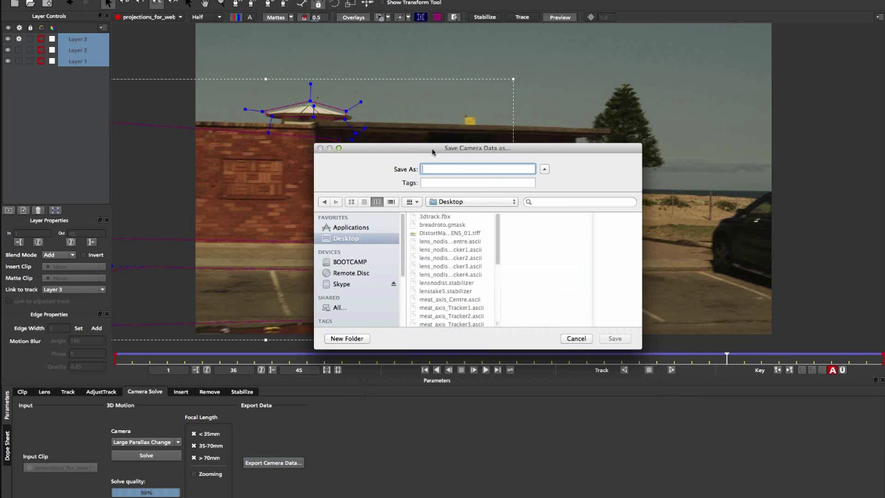
text(beackf)
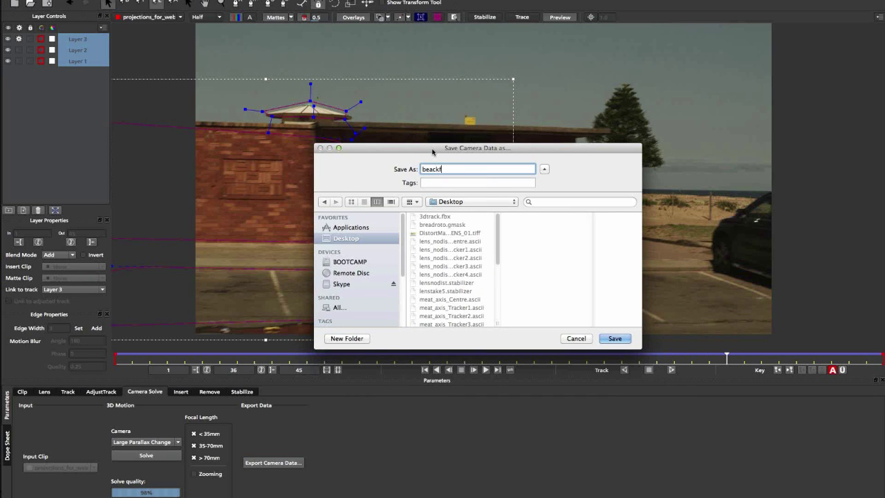
text(bx)
key(Return)
Step: Switch to Smoke, duplicate the projections_for_web clip beside the original, and open the duplicate as a sequence
key(super+Tab)
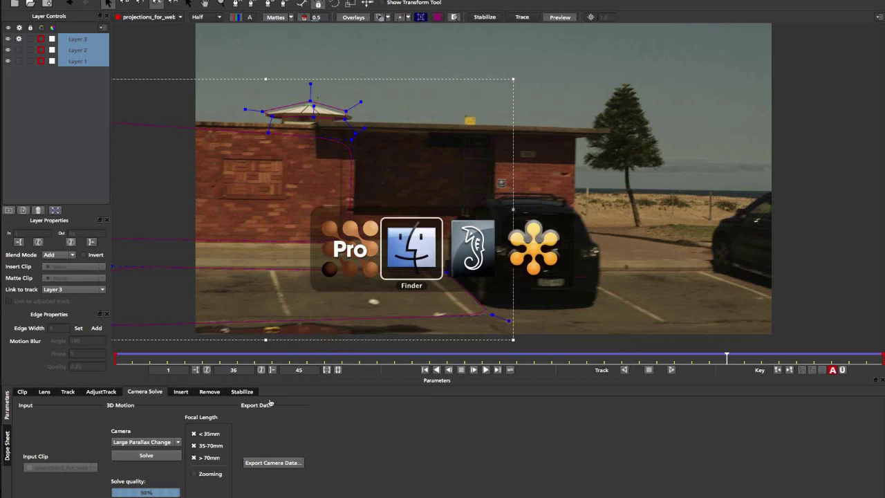
key(super+Tab)
key(Escape)
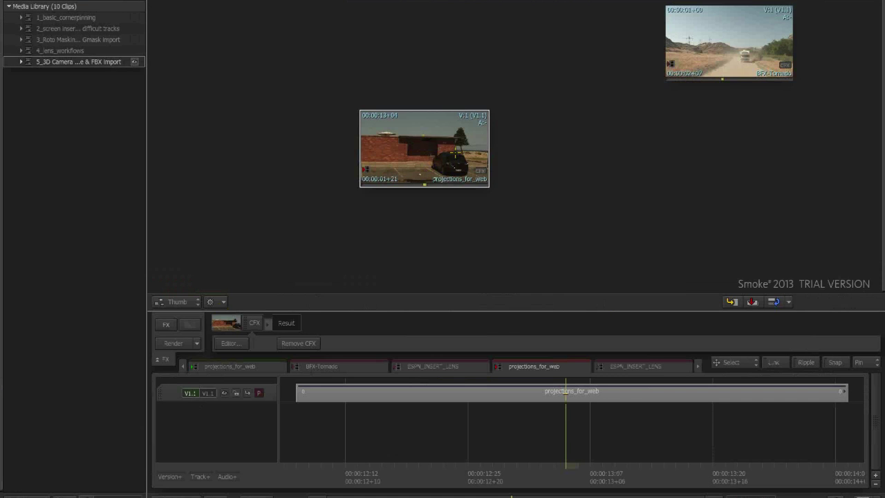
right_click(434, 141)
click(446, 152)
drag(419, 161, 550, 145)
right_click(549, 145)
click(561, 162)
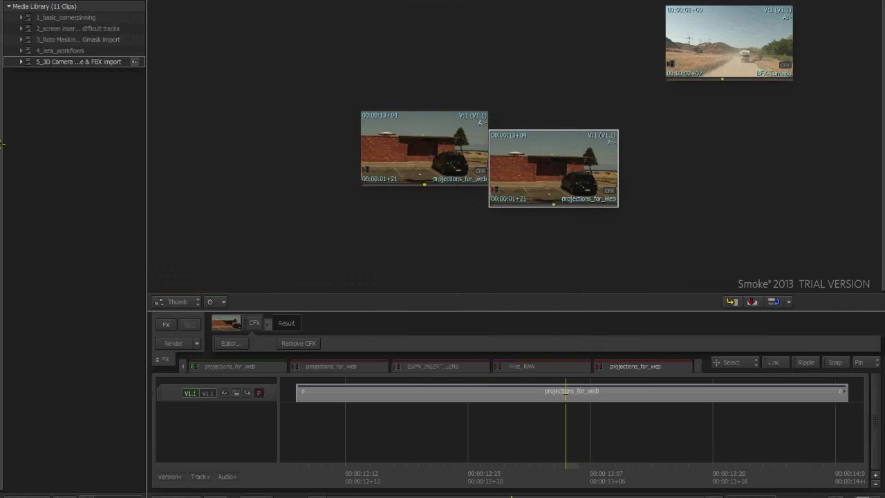
Step: Open a ConnectFX schematic for the duplicated projections_for_web clip and insert an Action node between the source and the output
click(260, 329)
click(305, 392)
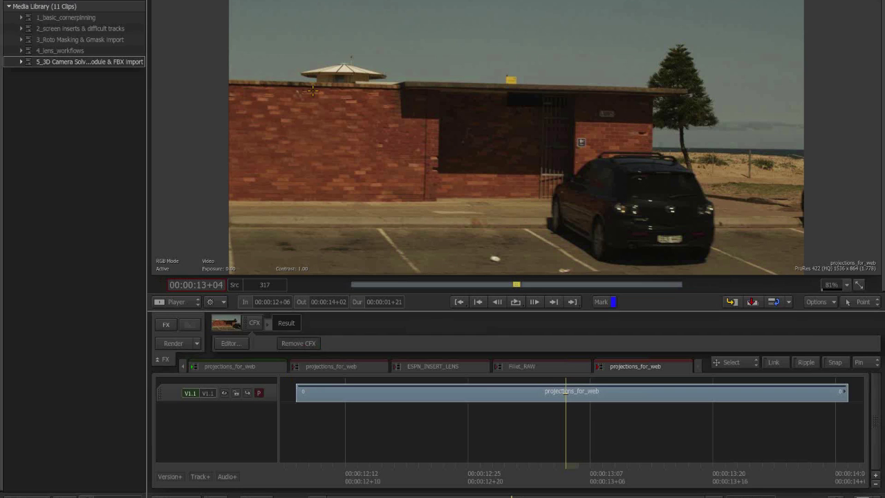
click(166, 325)
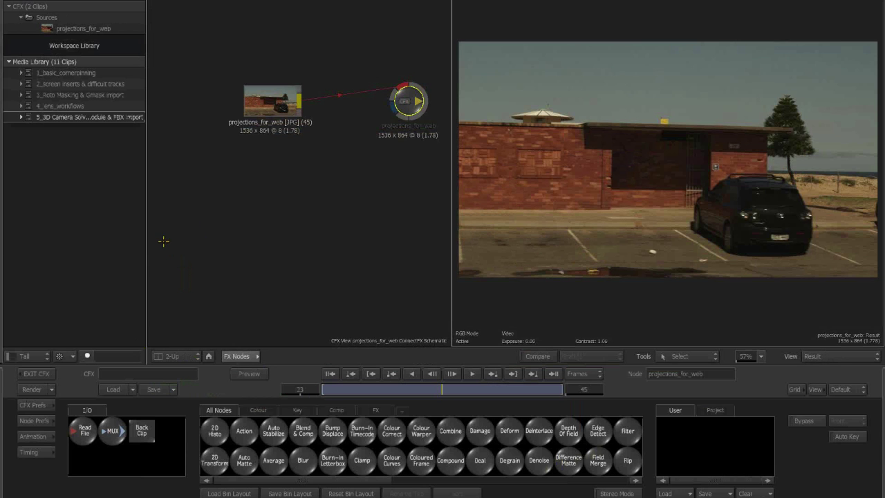
click(167, 109)
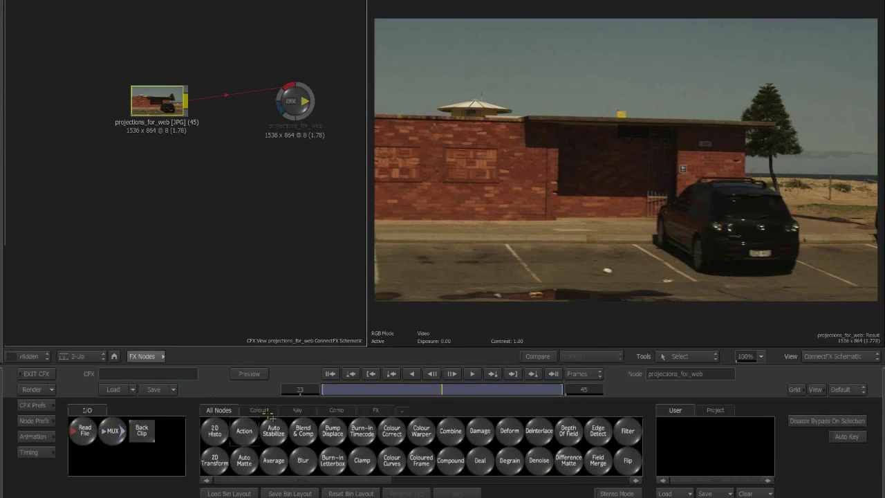
double_click(247, 432)
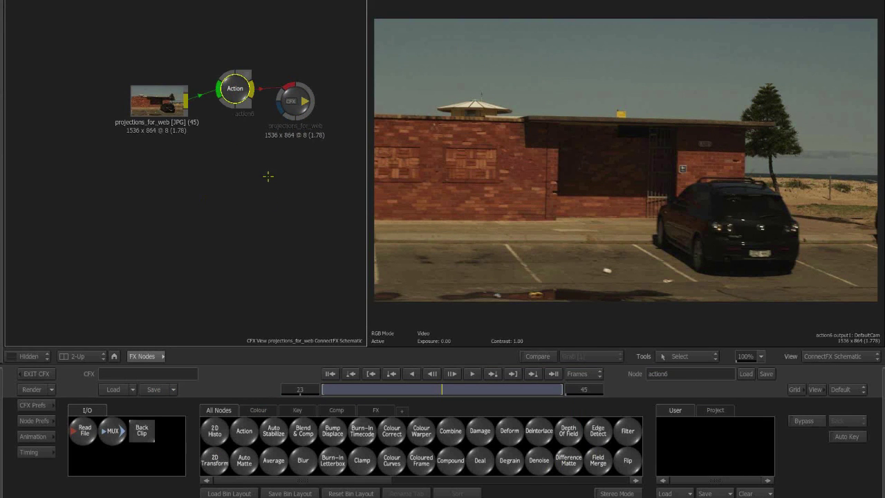
Step: Import beackfbx.fbx from the Desktop into the Action node and view the imported camera and axes from the top
double_click(234, 90)
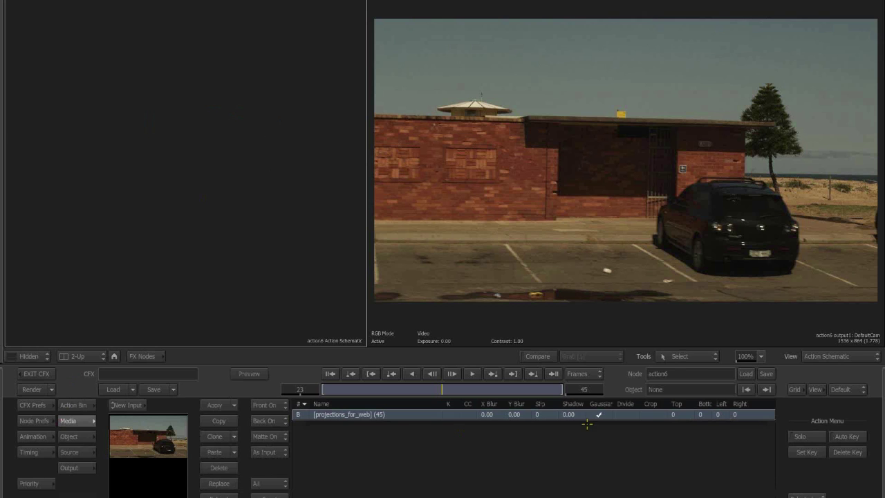
mouse_move(603, 496)
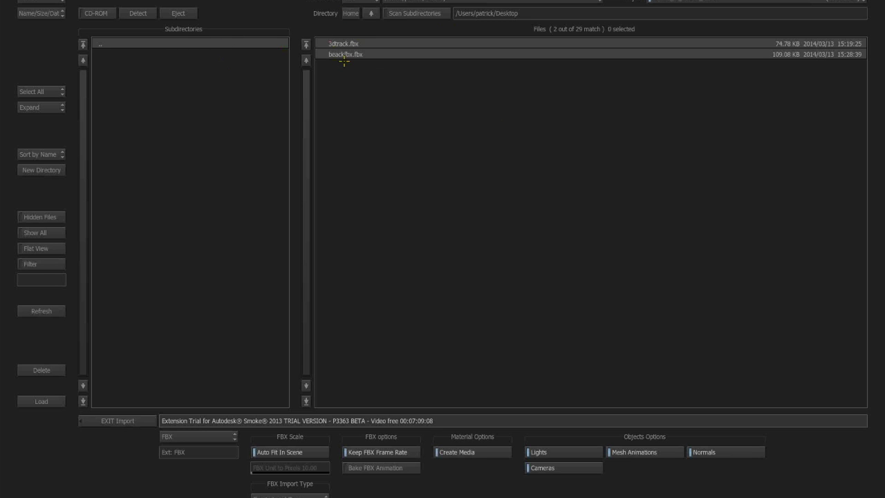
click(335, 55)
click(53, 396)
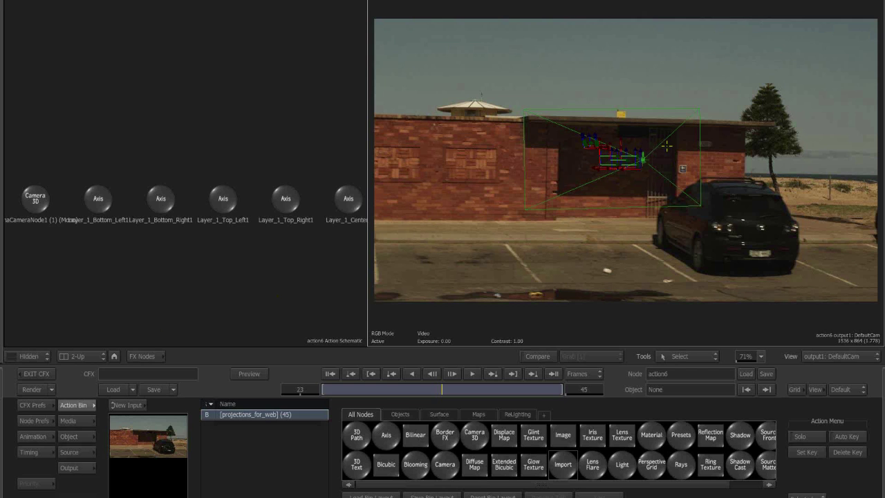
key(t)
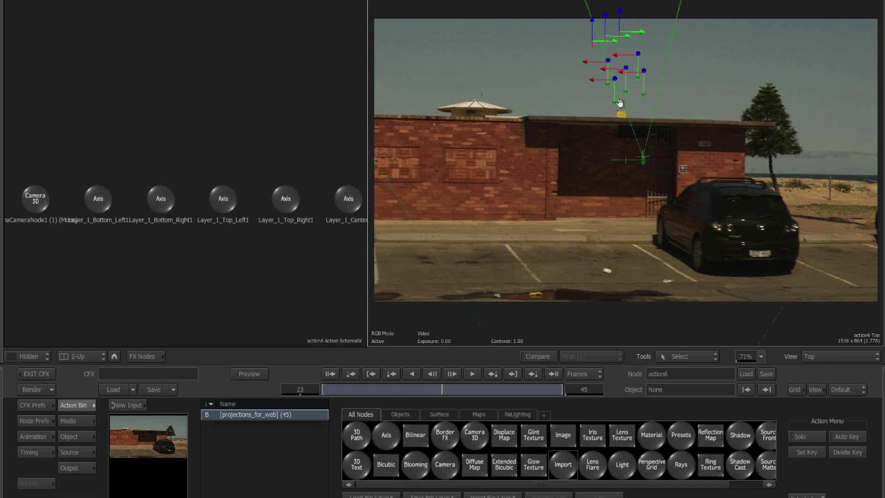
mouse_move(643, 288)
mouse_down()
mouse_move(629, 142)
mouse_move(650, 280)
mouse_up()
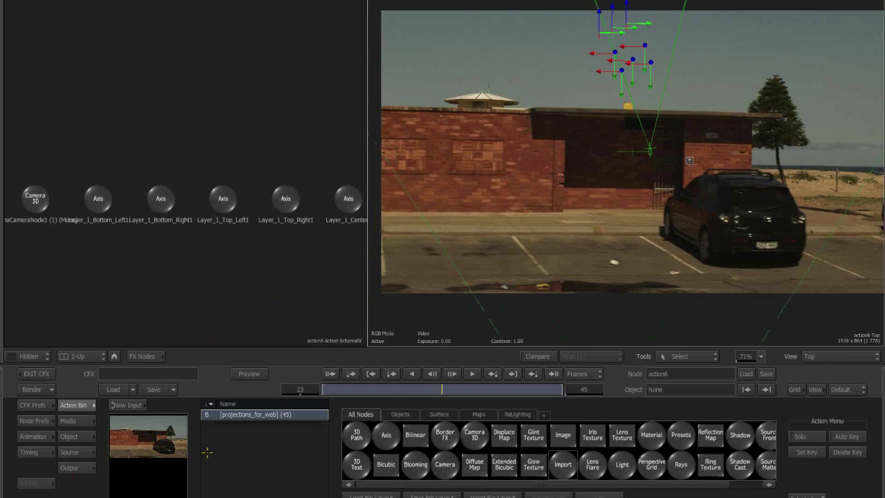
Step: Set the Action output camera to MochaCameraNode1 and play the shot through that camera
click(78, 468)
click(353, 437)
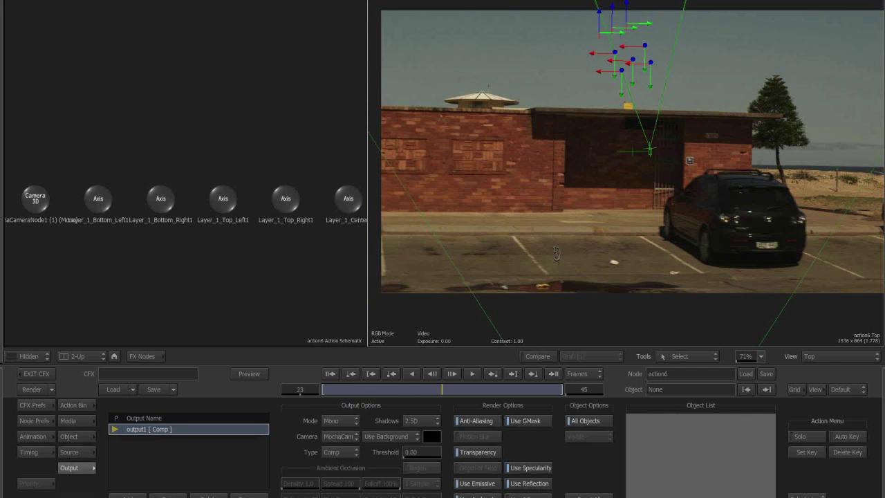
key(F4)
drag(662, 251, 756, 205)
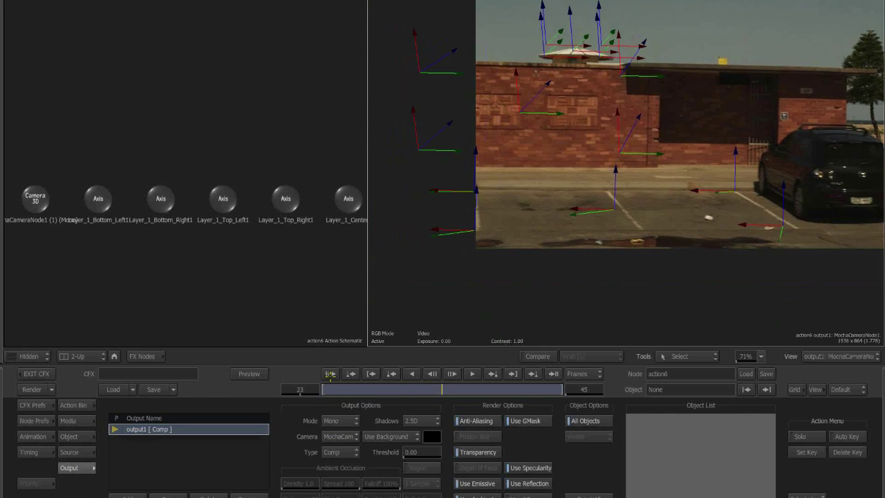
click(412, 374)
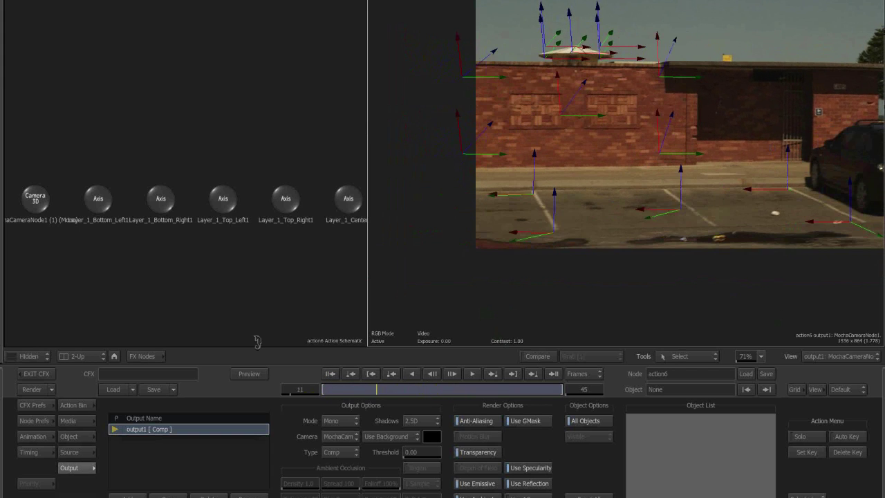
Step: Select MochaCameraNode1 in the Action schematic and bring up its animation channels with the viewer
drag(85, 176, 237, 123)
click(192, 147)
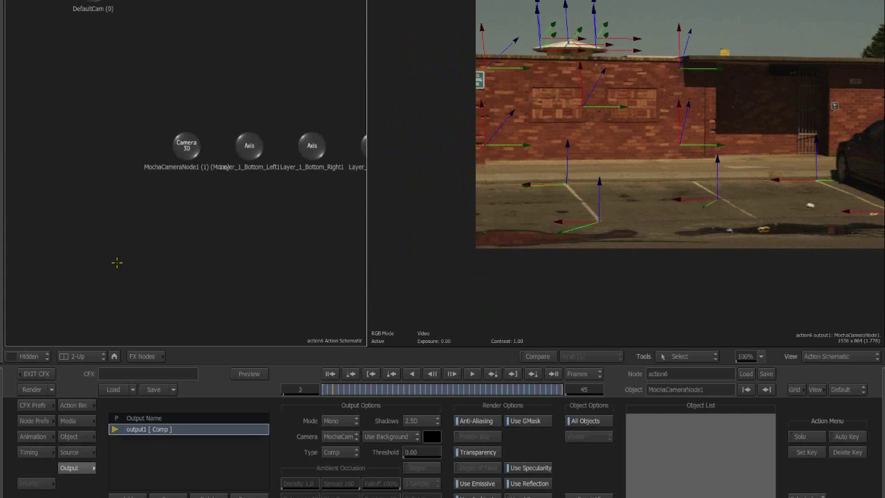
click(189, 156)
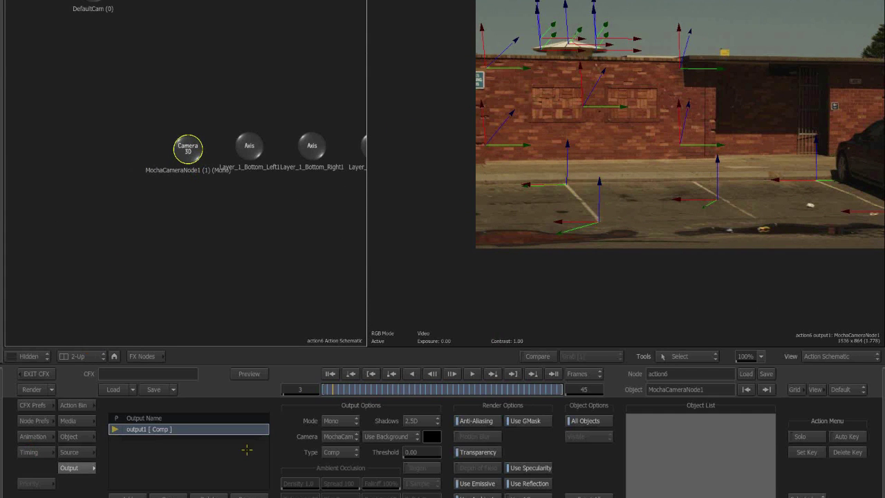
click(34, 437)
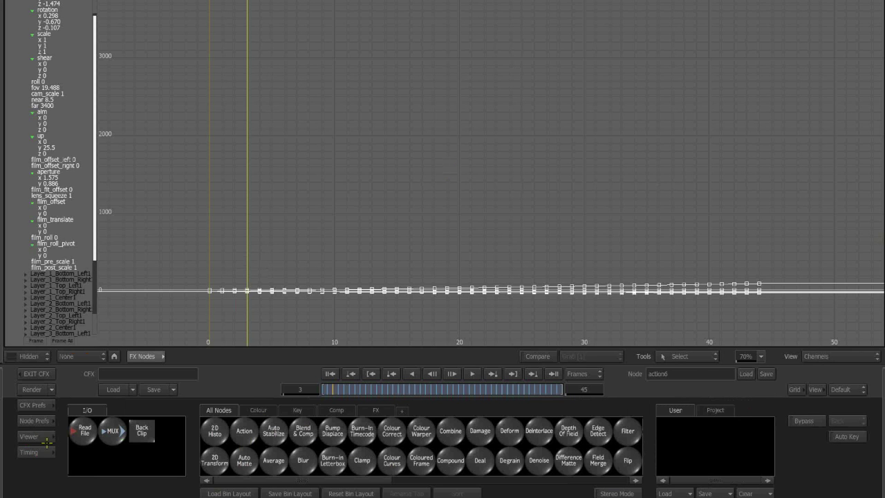
click(29, 423)
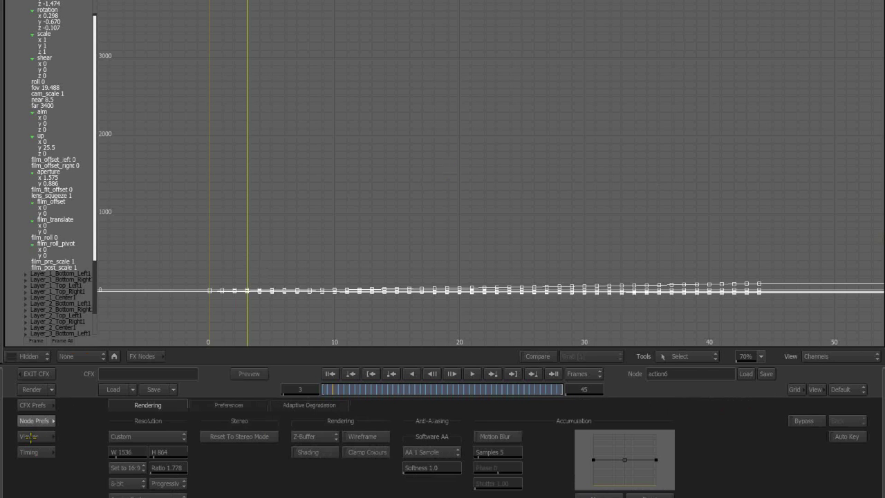
click(31, 437)
Step: Shift the MochaCameraNode1 keyframes in time with TranslateX so that they start at frame 1
click(729, 438)
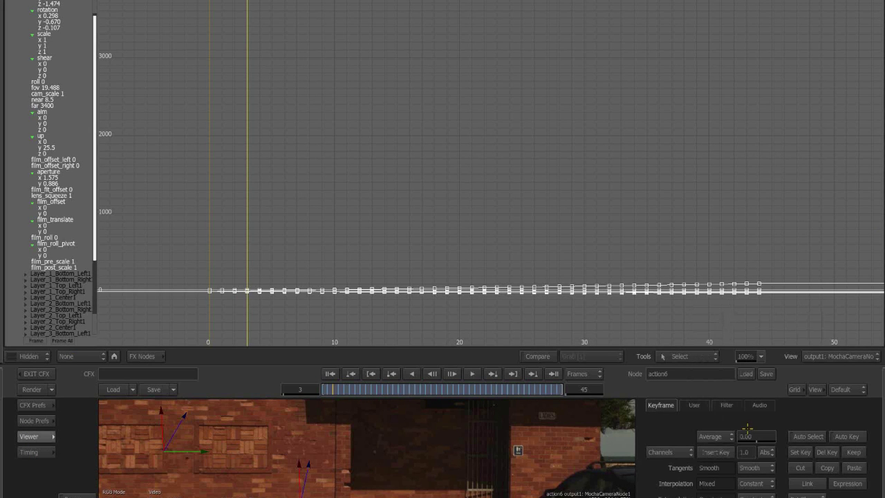
drag(747, 437, 752, 441)
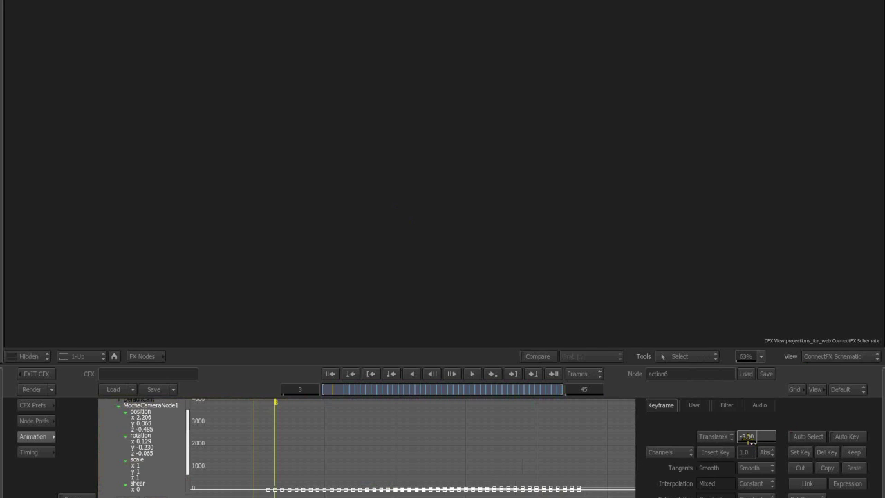
click(330, 373)
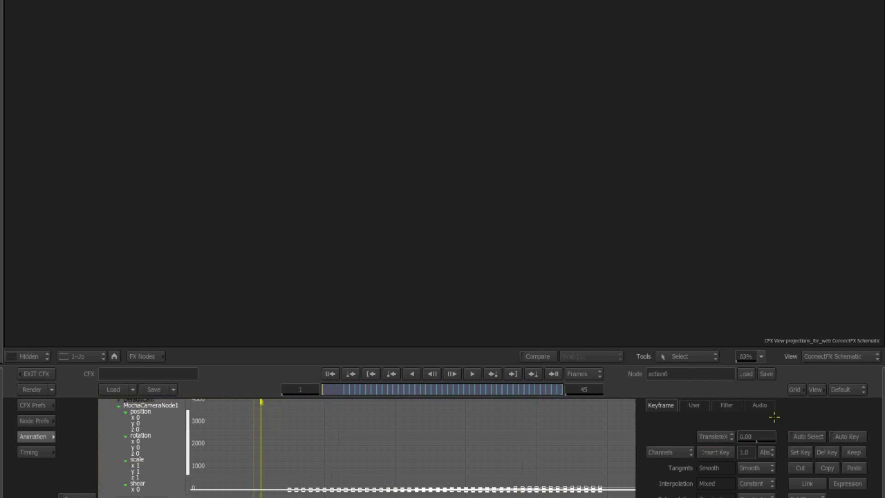
drag(757, 437, 755, 438)
Step: Check the axes against the footage through the solved camera and restore the two-up layout with the Action schematic
key(F4)
drag(362, 244, 390, 221)
drag(373, 388, 320, 311)
drag(468, 219, 148, 202)
key(alt+2)
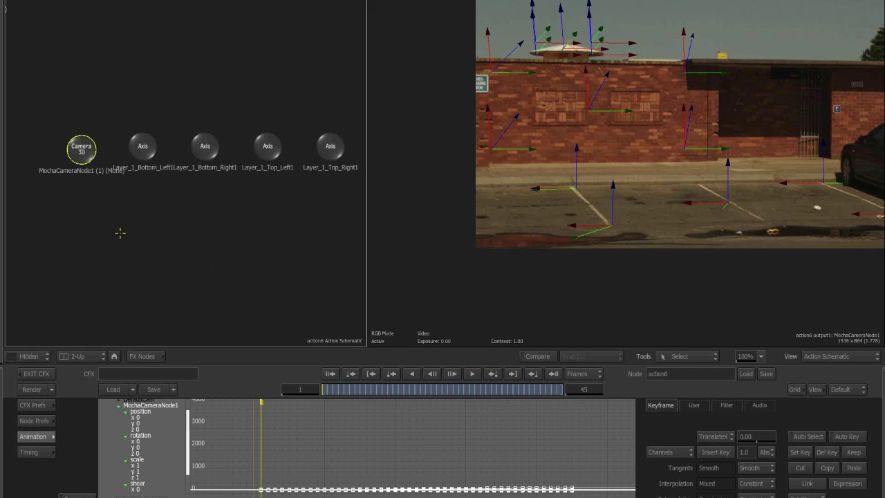
drag(183, 232, 165, 196)
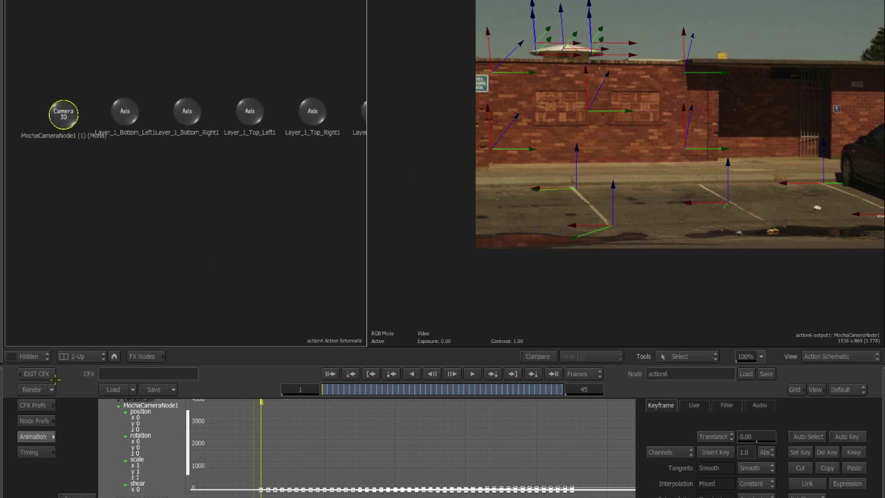
Step: Exit the duplicate's ConnectFX setup, open the original projections_for_web sequence, and display its ConnectFX schematic
click(92, 373)
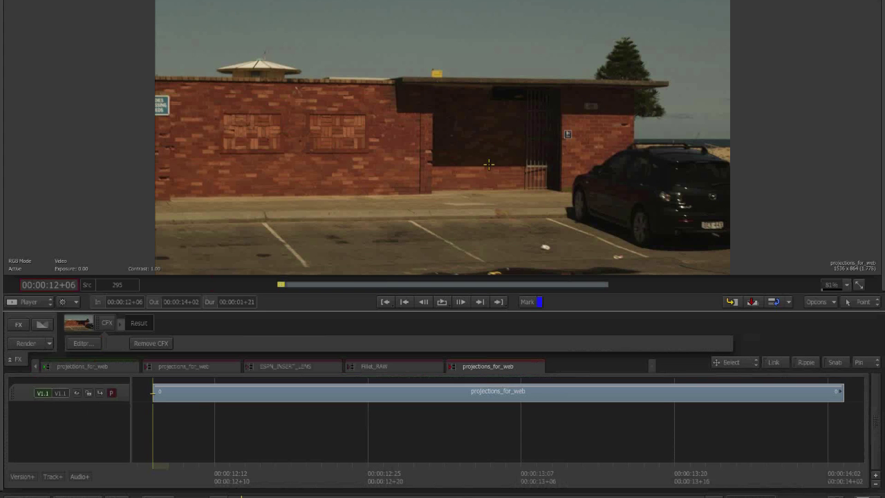
key(Escape)
click(324, 132)
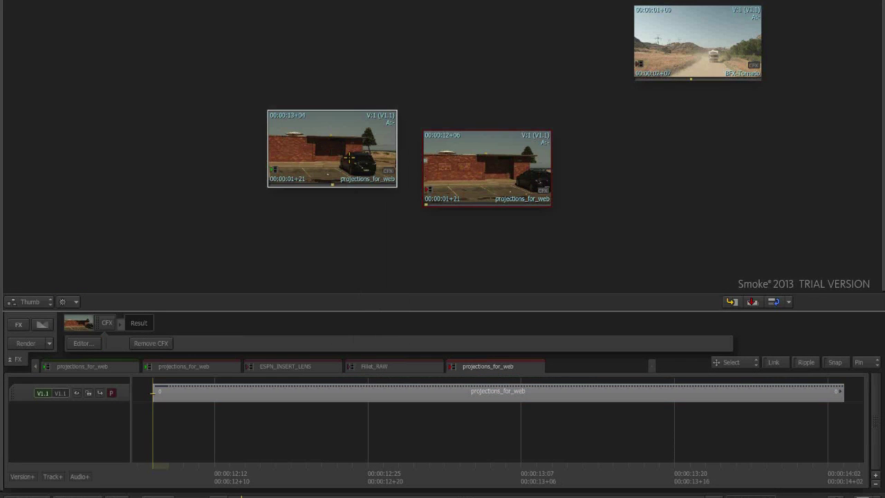
click(332, 177)
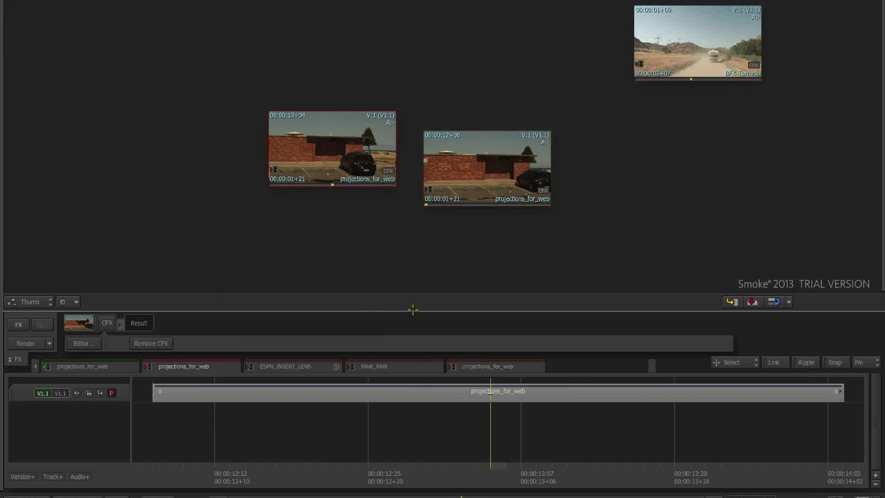
click(426, 394)
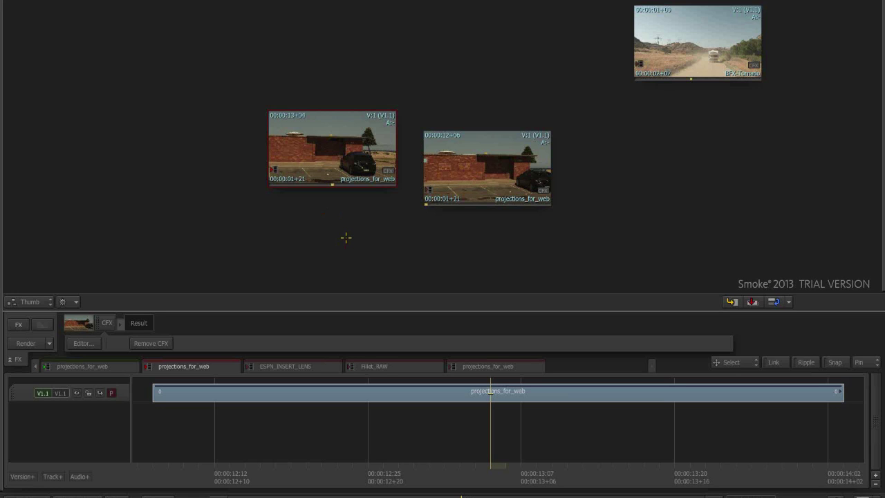
click(106, 323)
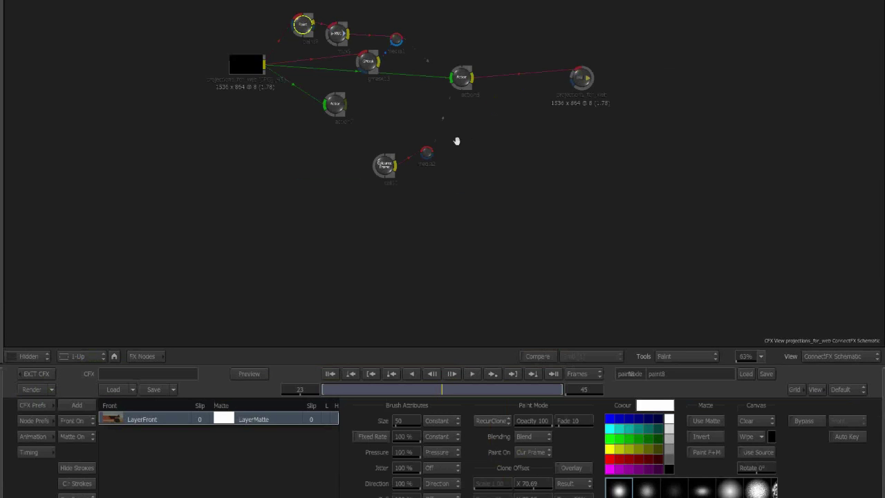
Step: Select the action6 node in the ConnectFX schematic and examine its output for the projected wall patch
drag(275, 196, 339, 157)
drag(221, 50, 153, 56)
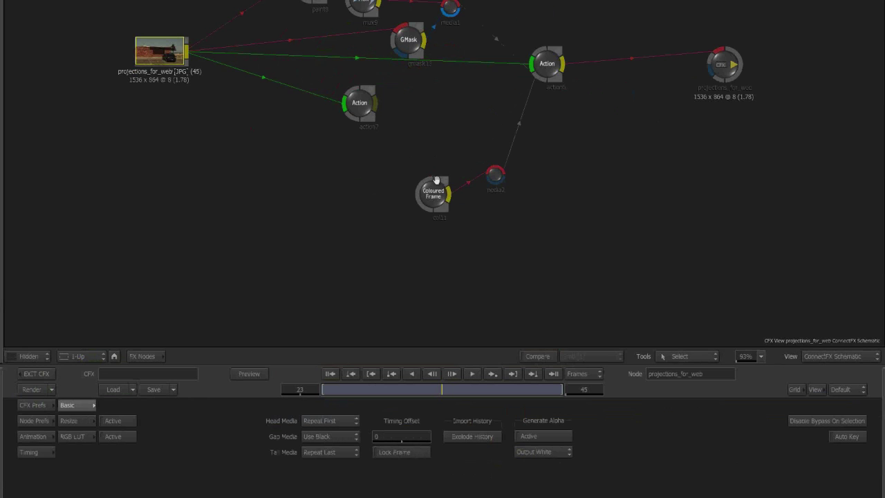
drag(436, 180, 434, 212)
click(536, 97)
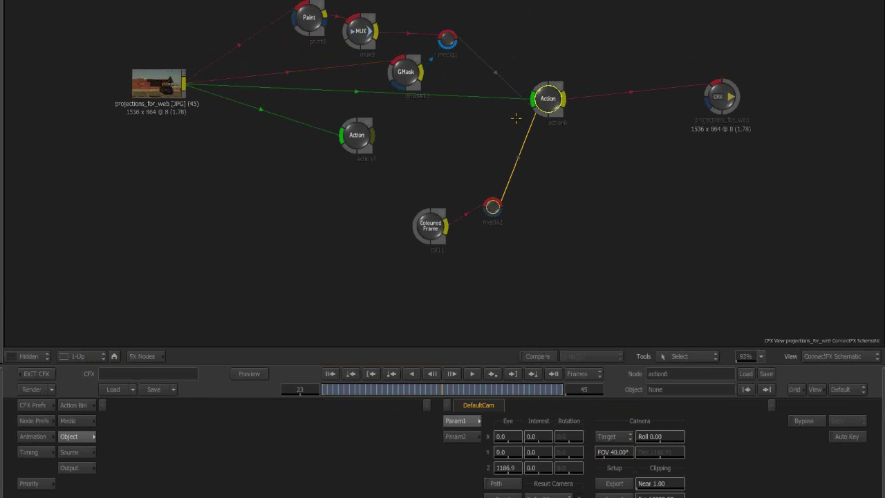
key(F4)
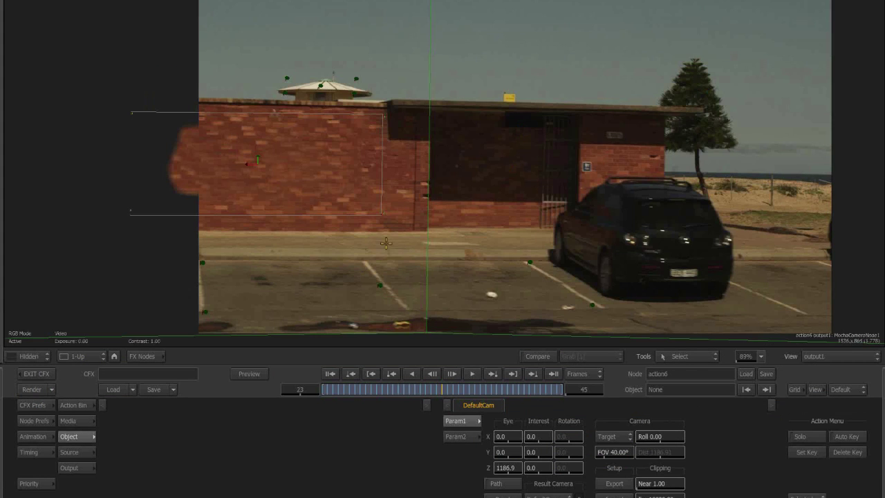
key(grave)
Step: Examine the result of the Coloured Frame node that feeds action6, and go back to the ConnectFX schematic
drag(195, 106, 141, 92)
drag(489, 242, 481, 215)
click(462, 213)
key(F4)
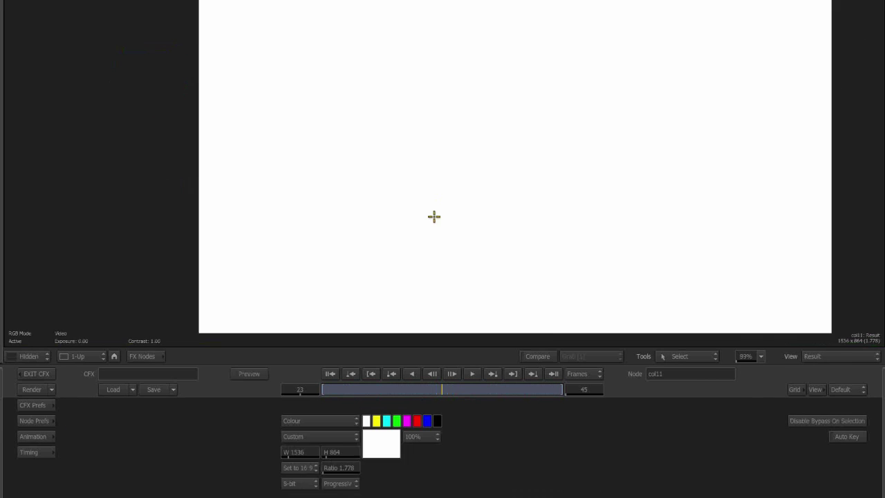
key(F4)
Step: Display the Paint node's result and compare frame 1 with the frame after it
click(429, 54)
click(348, 7)
key(F4)
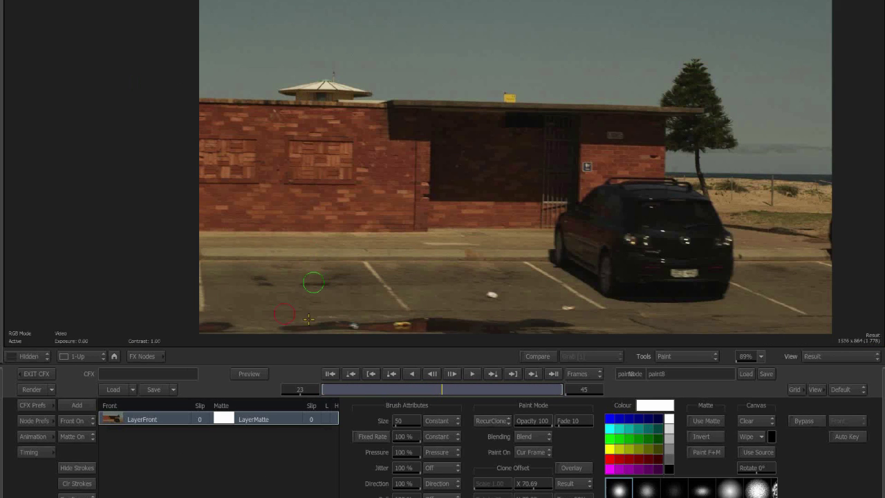
key(Home)
key(Right)
key(Left)
key(Right)
key(Left)
key(Right)
key(Left)
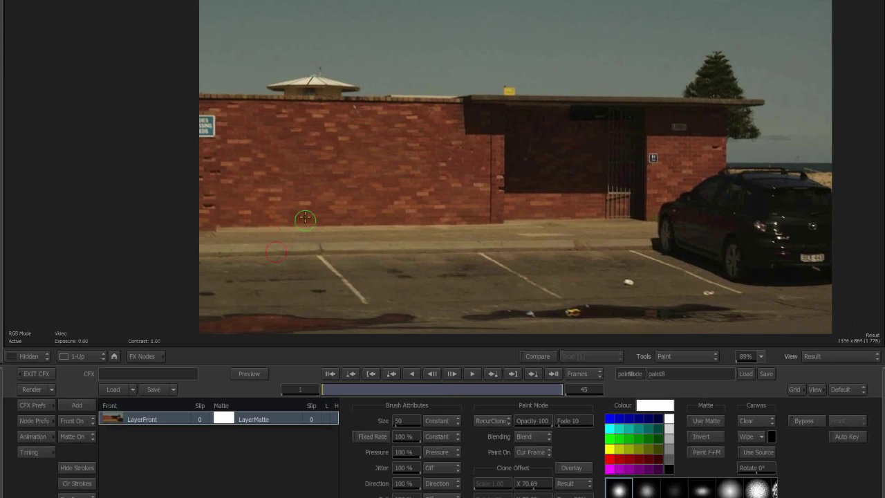
Step: Check the mux9 node's frame range and the gmask13 shape drawn around the brick panels on the wall
key(Escape)
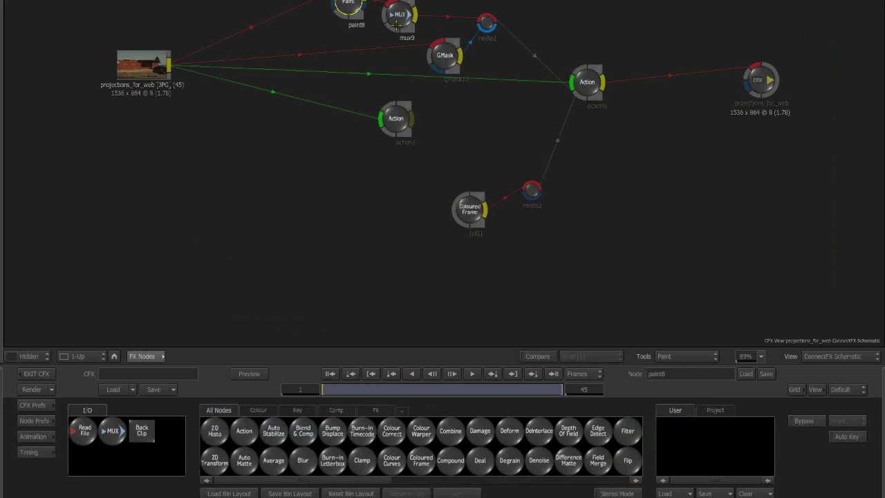
click(400, 17)
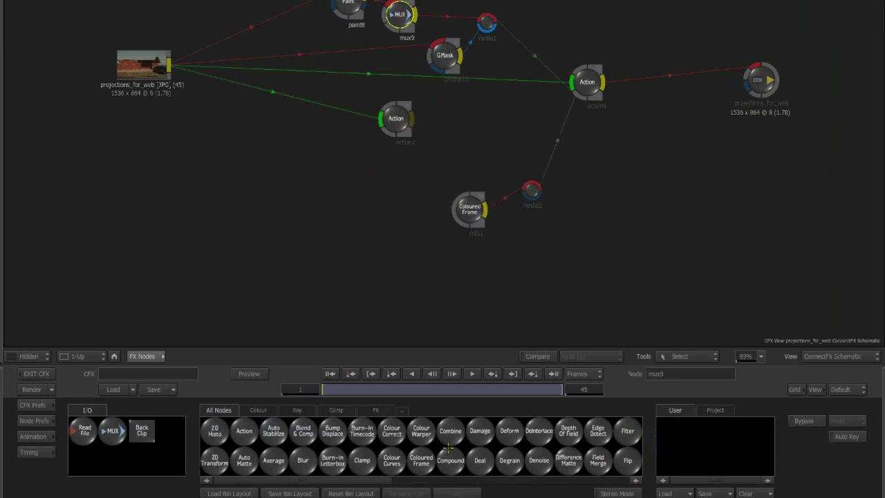
mouse_move(518, 497)
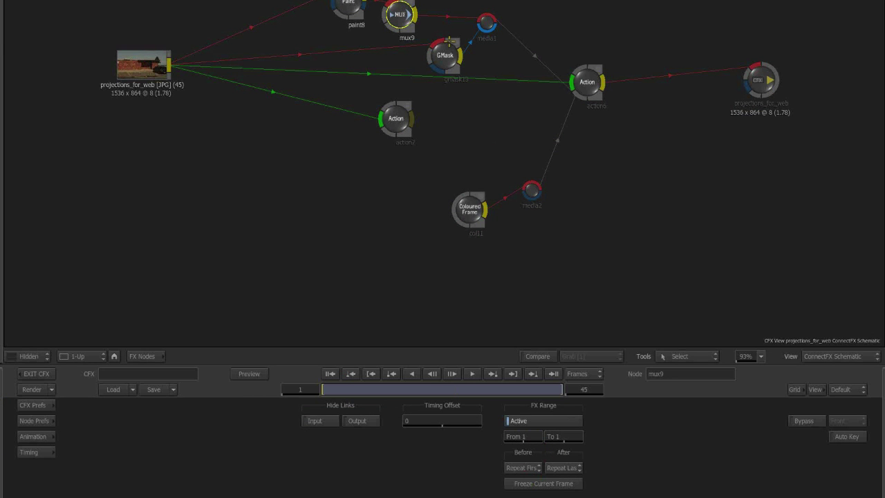
click(439, 66)
key(F1)
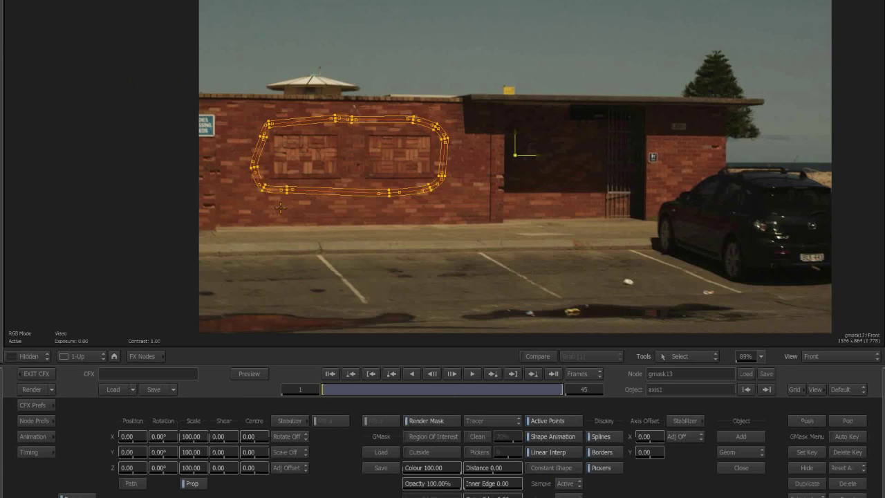
key(F4)
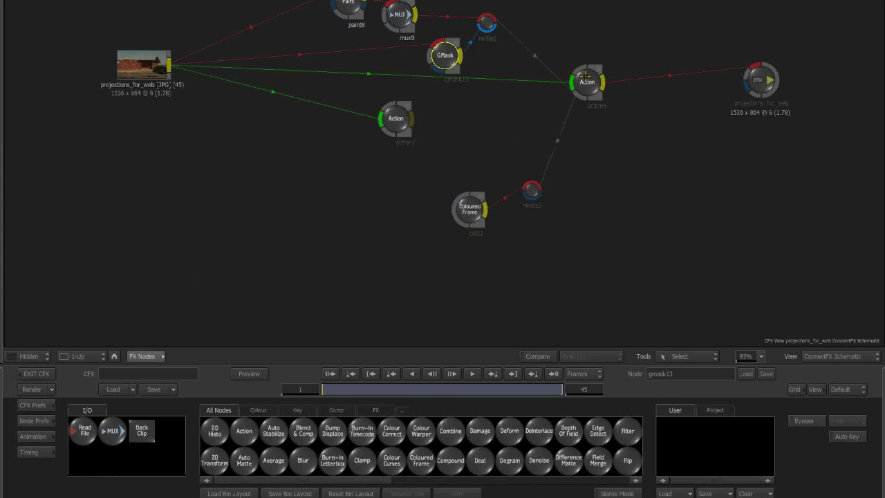
Step: Show the action6 schematic and its output1 view side by side in a two-up layout
click(587, 82)
key(F8)
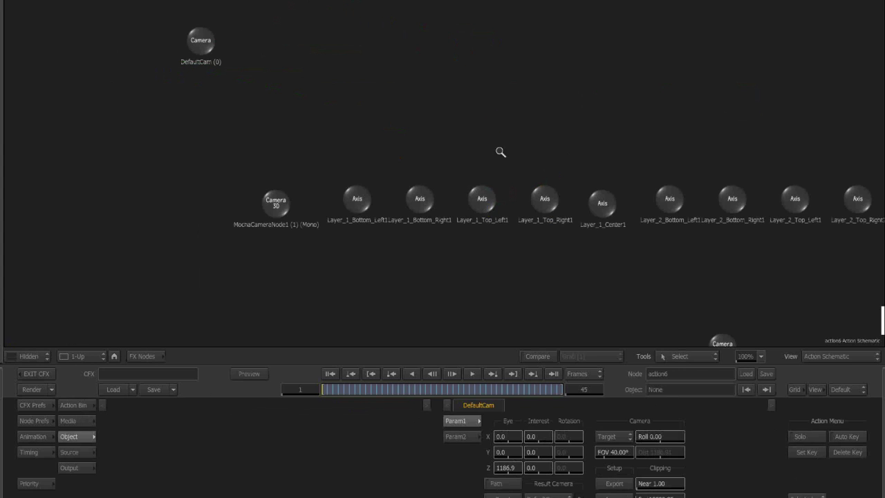
drag(424, 152, 250, 213)
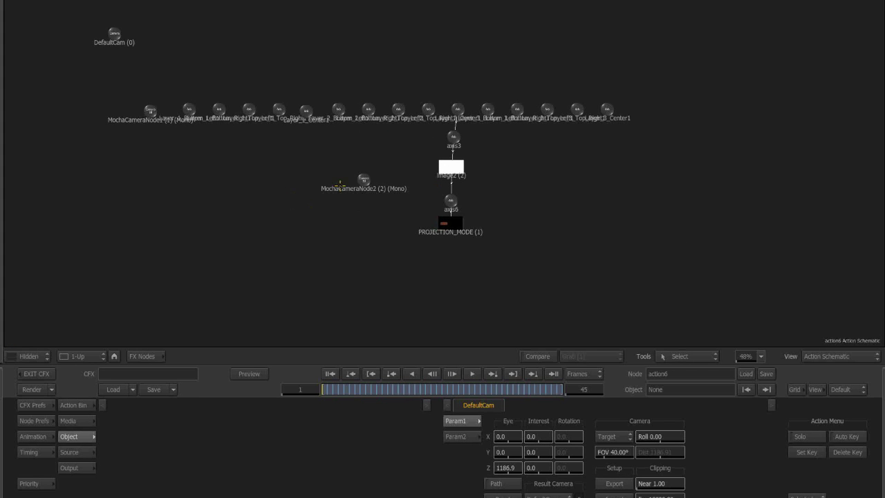
key(alt+2)
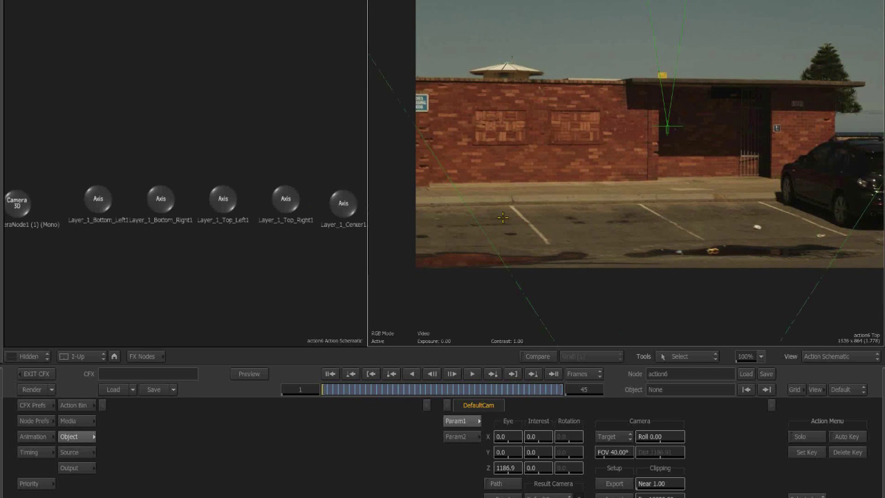
key(F4)
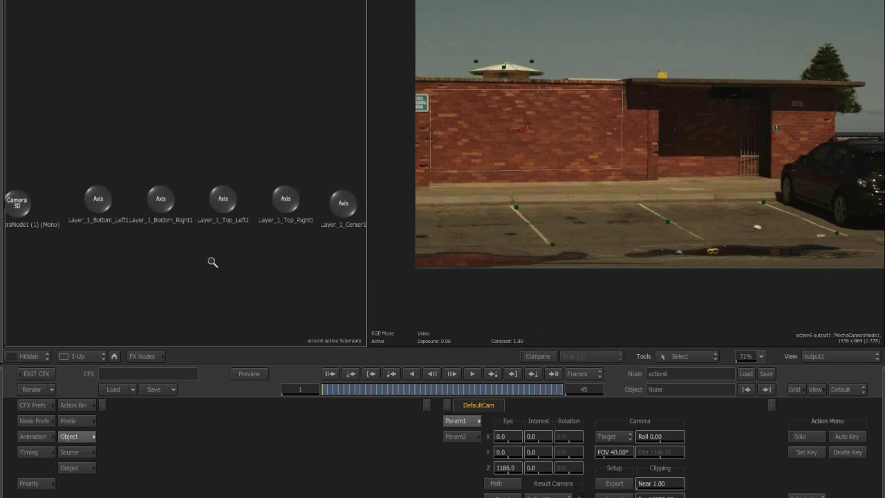
Step: Move Layer_2_Center1 clear of the axis row, unlink the axis6 projection branch from Image2, and select the Image2 surface
drag(287, 267, 179, 228)
drag(179, 226, 79, 187)
drag(346, 248, 309, 201)
drag(275, 104, 267, 88)
click(263, 148)
click(522, 102)
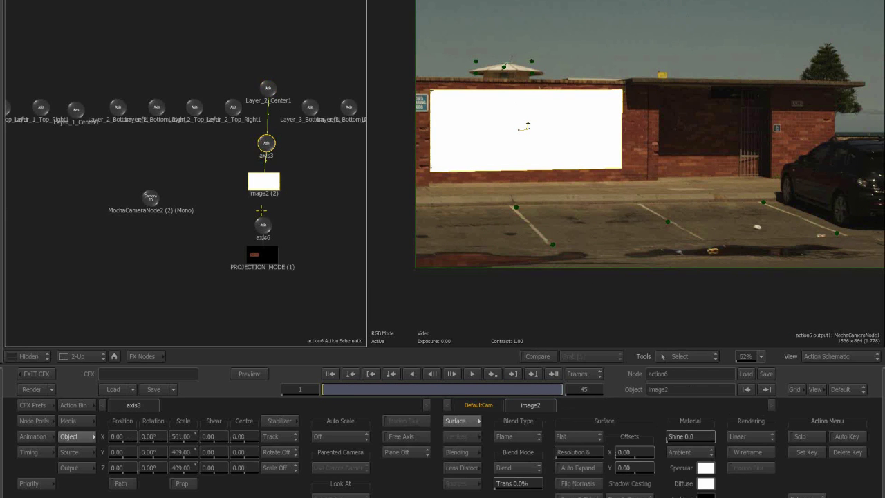
Step: Space out the axis6 and Image2 nodes, reconnect axis6 under Image2, and select PROJECTION_MODE
drag(237, 206, 215, 175)
scroll(262, 185, up, 3)
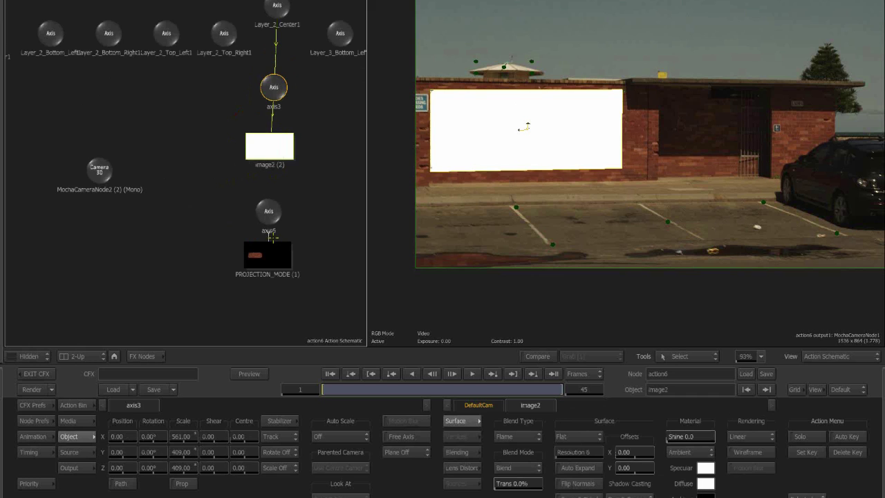
click(271, 268)
mouse_move(271, 211)
mouse_down()
mouse_move(272, 135)
mouse_move(271, 207)
mouse_up()
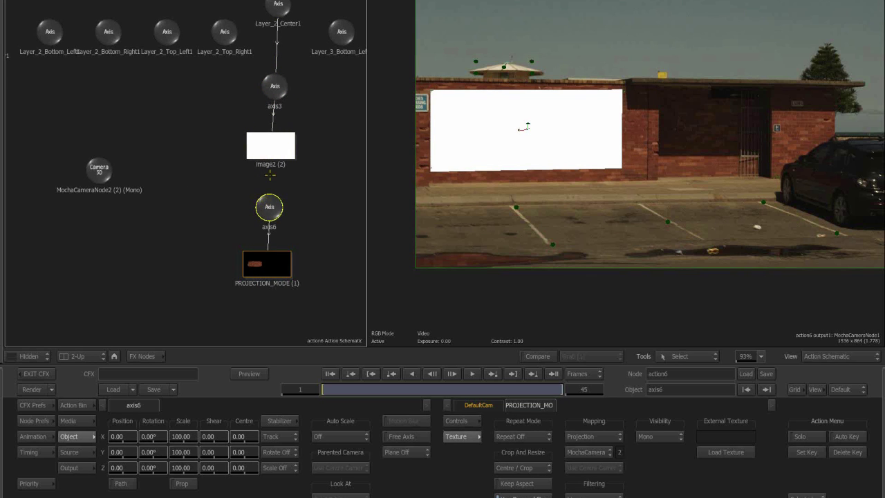
mouse_move(268, 152)
mouse_down()
mouse_move(269, 202)
mouse_move(270, 143)
mouse_up()
click(262, 265)
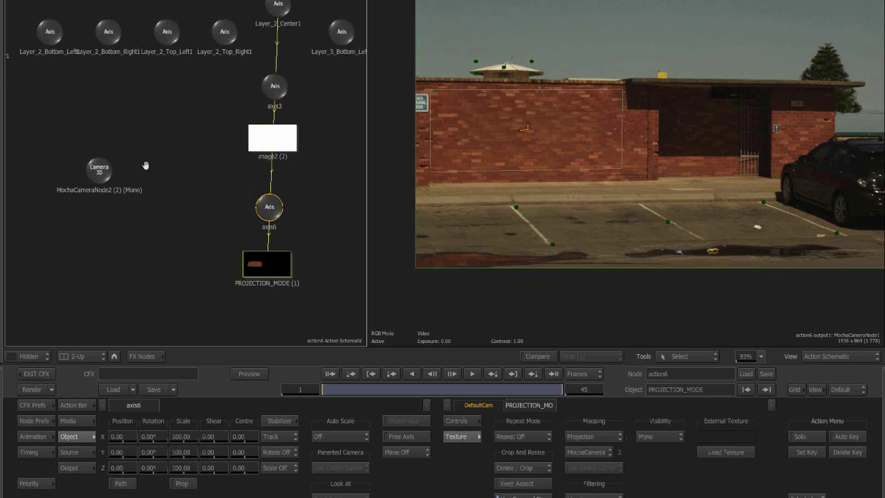
Step: Delete MochaCameraNode2 from the Action schematic and select PROJECTION_MODE to check its projection mapping
drag(181, 200, 300, 248)
click(221, 218)
drag(218, 219, 415, 270)
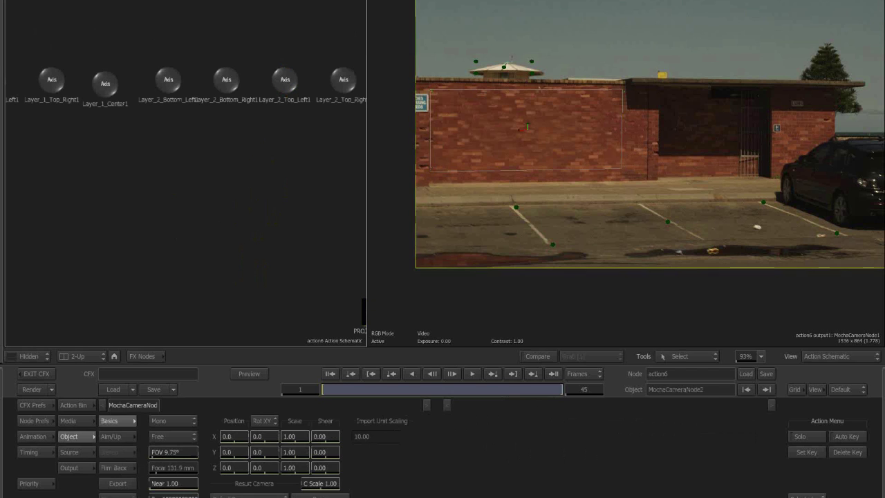
drag(335, 188, 414, 195)
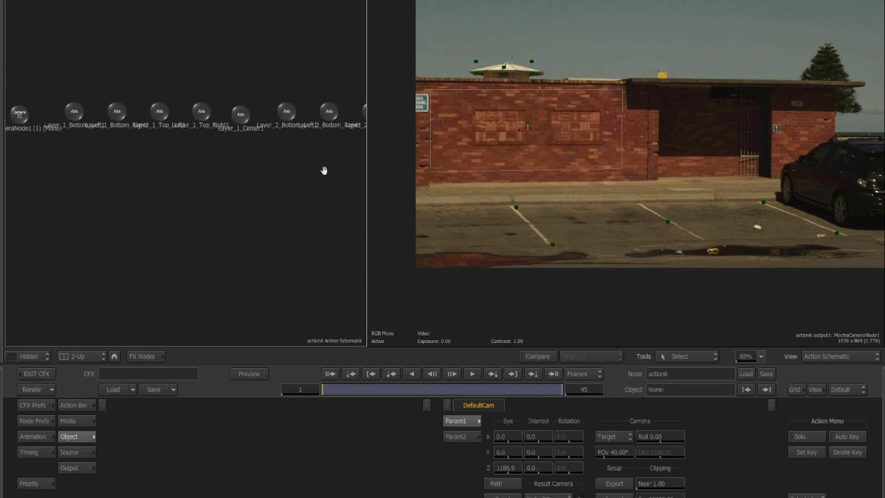
drag(178, 180, 62, 166)
click(320, 266)
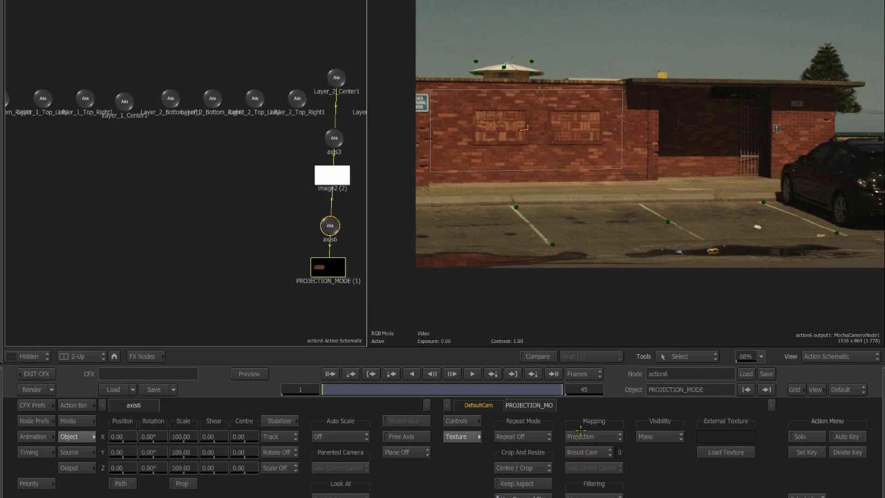
Step: Duplicate MochaCameraNode1 beside the projection branch and remove the copy's animation so that it holds at frame 1
scroll(126, 197, down, 3)
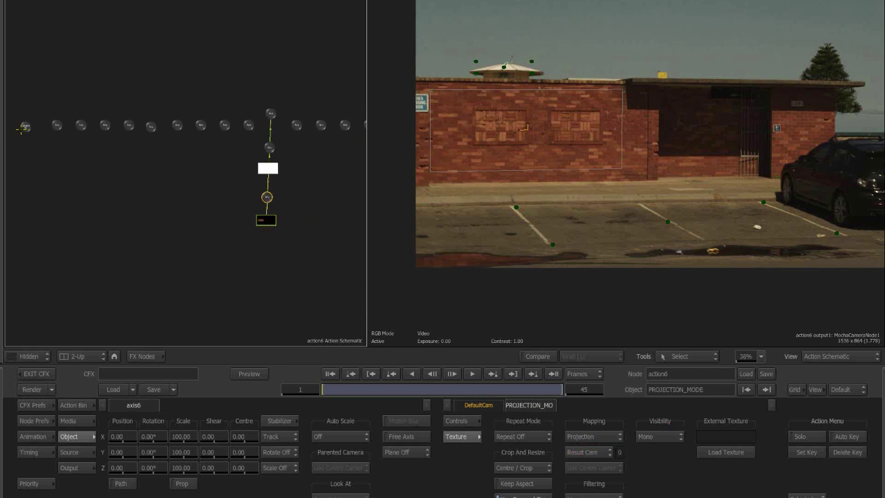
click(24, 127)
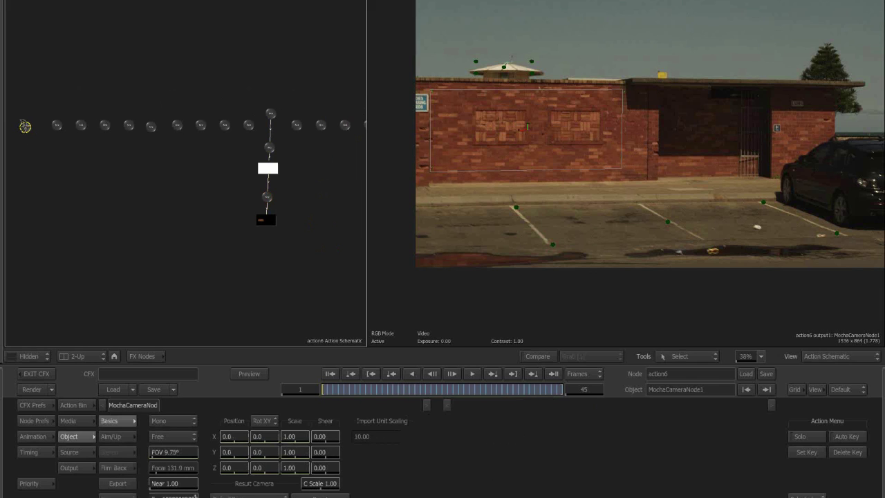
right_click(25, 127)
click(40, 156)
drag(29, 130, 215, 197)
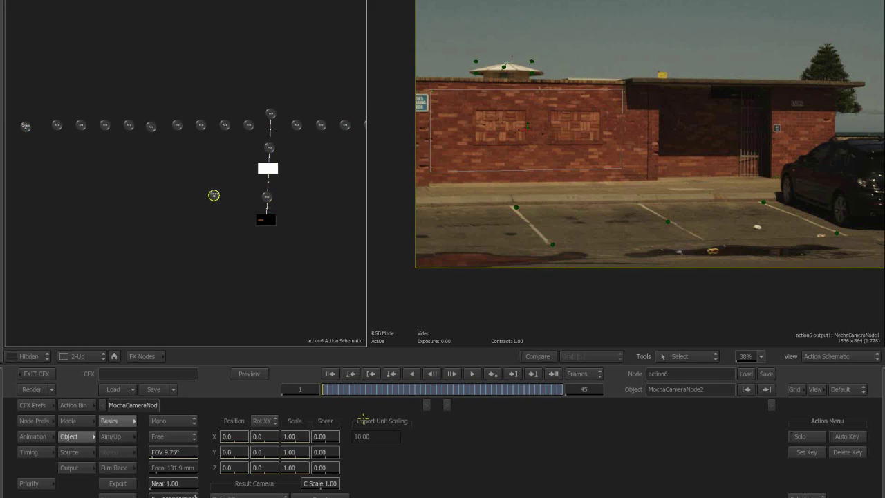
click(31, 436)
click(797, 452)
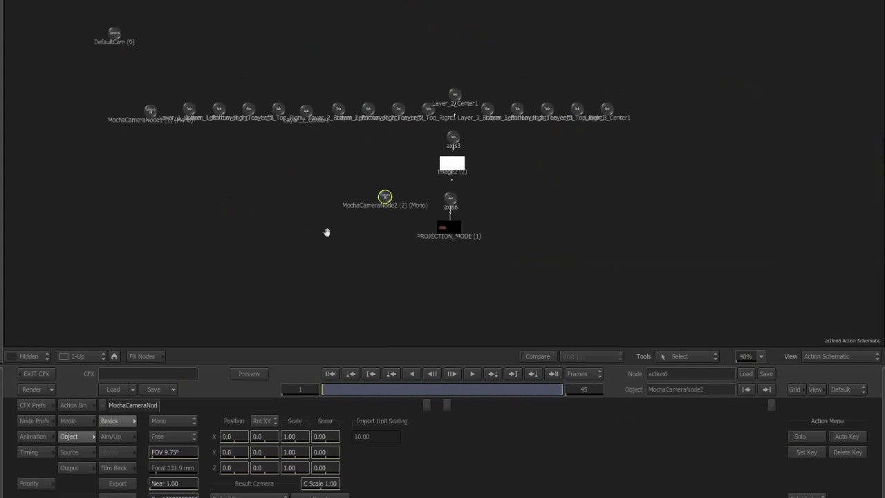
Step: Set PROJECTION_MODE's projection camera to MochaCameraNode2 and check the wall patch in the output up to frame 24
drag(400, 211, 328, 186)
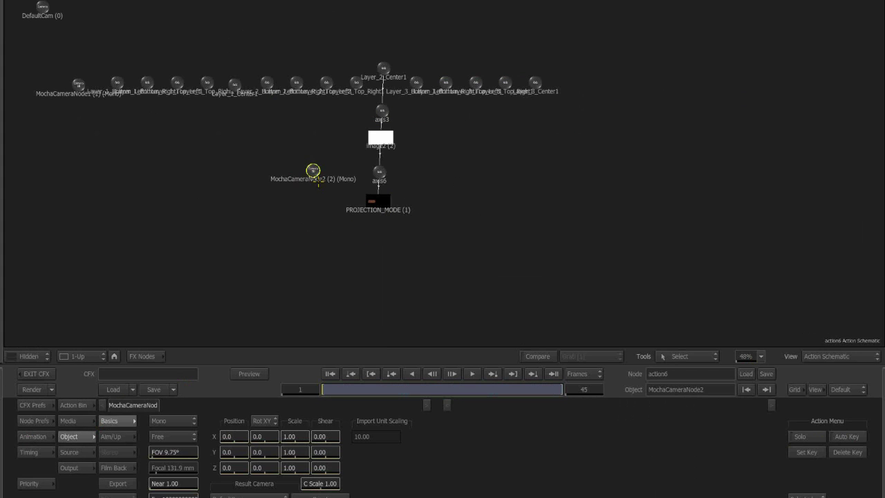
click(374, 201)
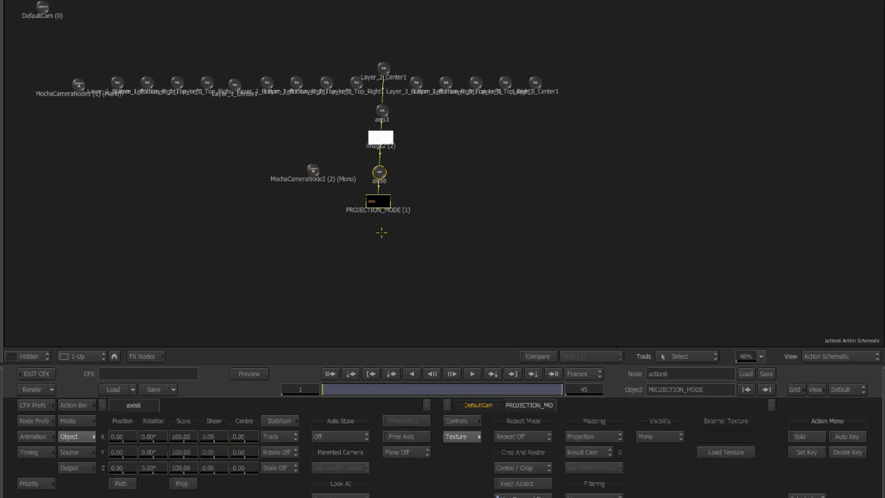
click(585, 452)
click(584, 453)
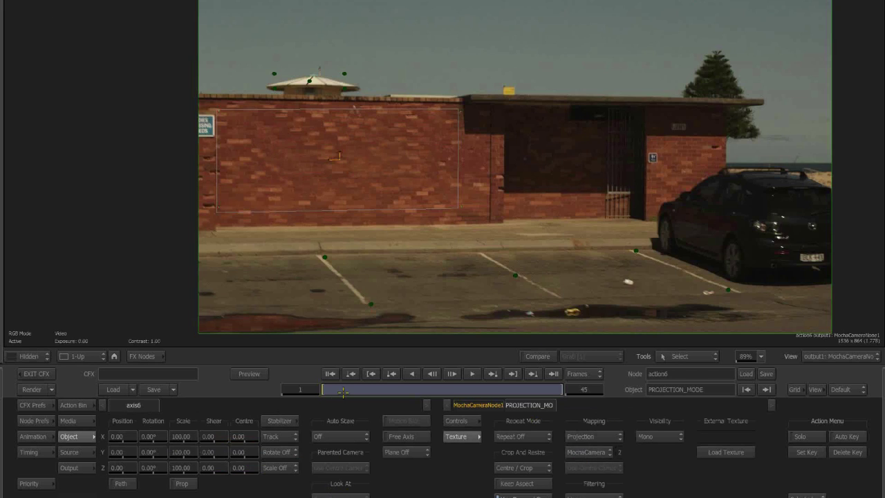
drag(338, 389, 447, 389)
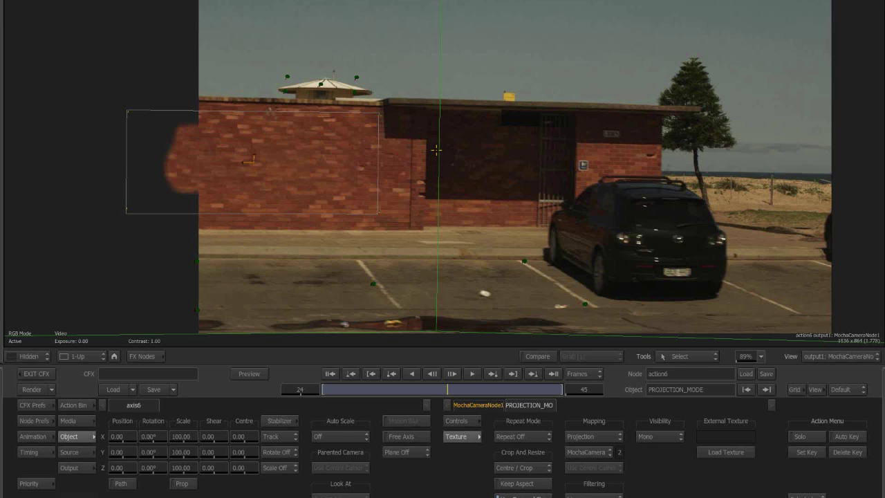
drag(496, 212, 554, 203)
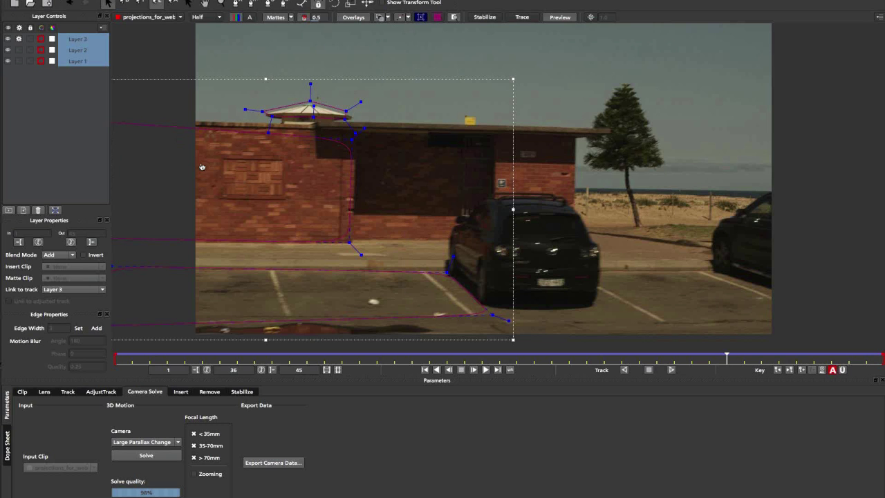
Step: Switch from mocha back to Smoke and display the complete ConnectFX schematic for projections_for_web
key(super+Tab)
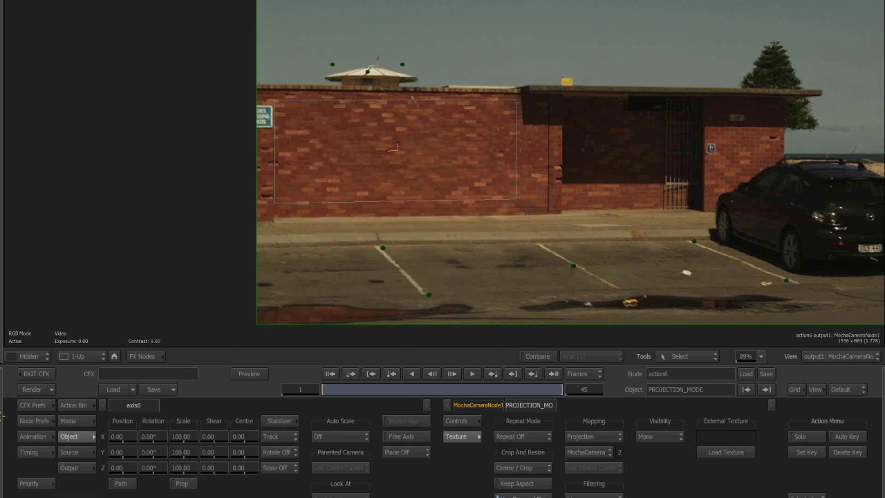
click(144, 356)
drag(663, 207, 638, 208)
drag(643, 130, 667, 144)
drag(601, 211, 608, 217)
drag(666, 148, 675, 144)
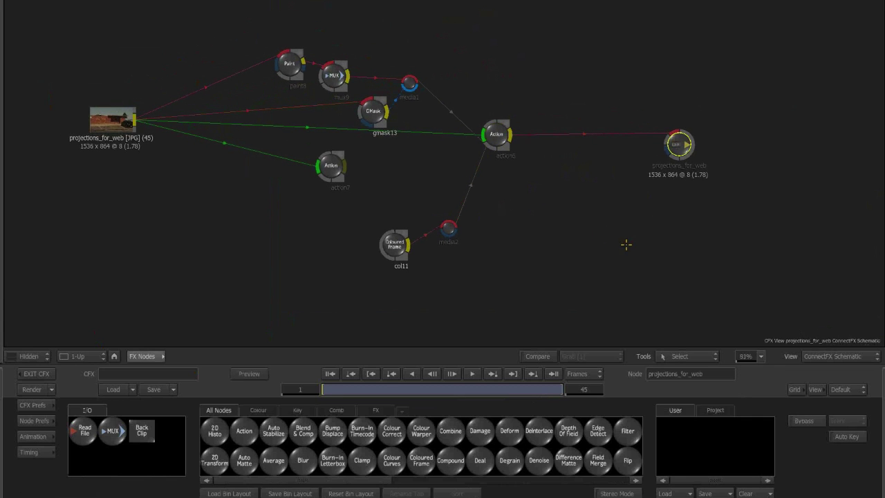
Step: Exit the ConnectFX setup and view the projections_for_web sequence in the player
click(36, 373)
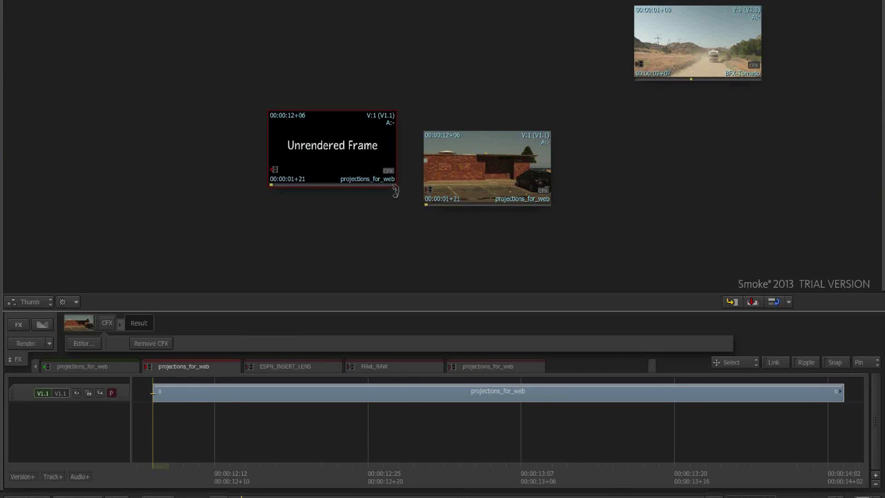
key(alt+2)
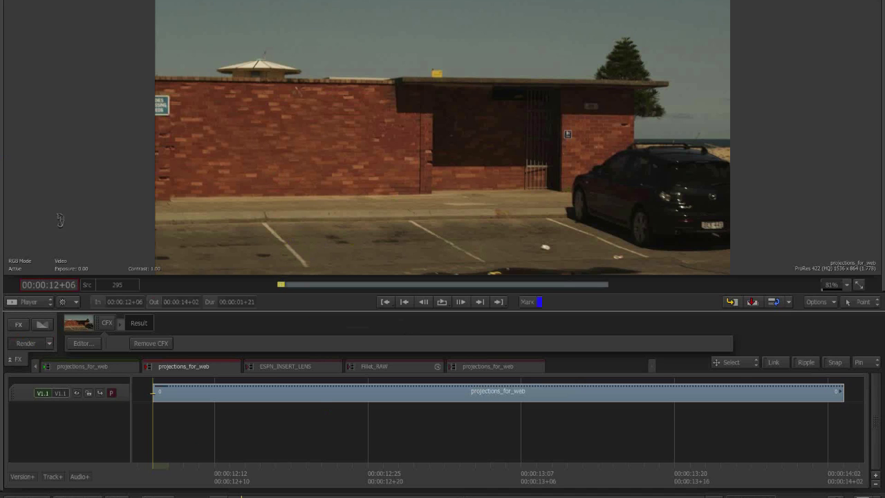
Step: Render the projections_for_web clip and play back the projected wall patch in the player
key(ctrl+r)
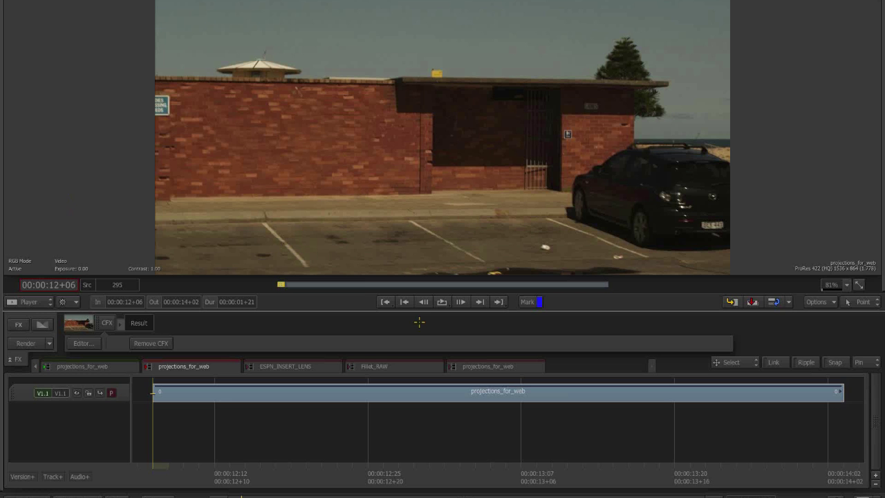
click(442, 302)
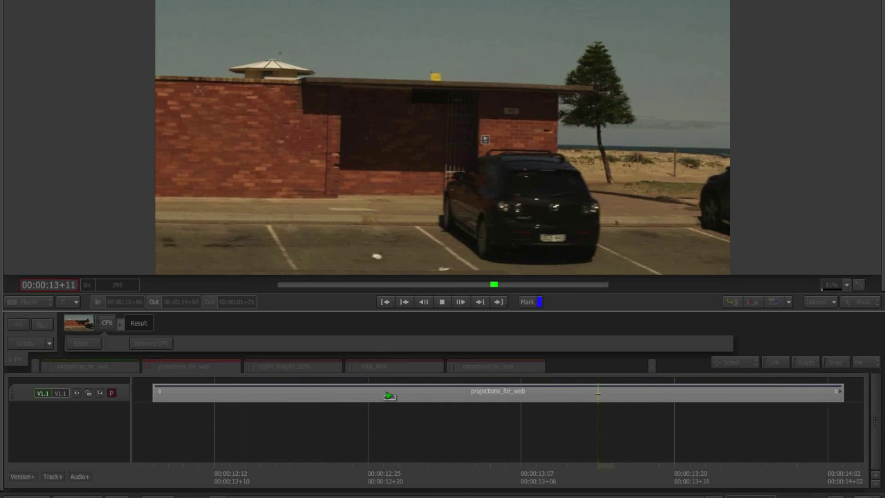
key(space)
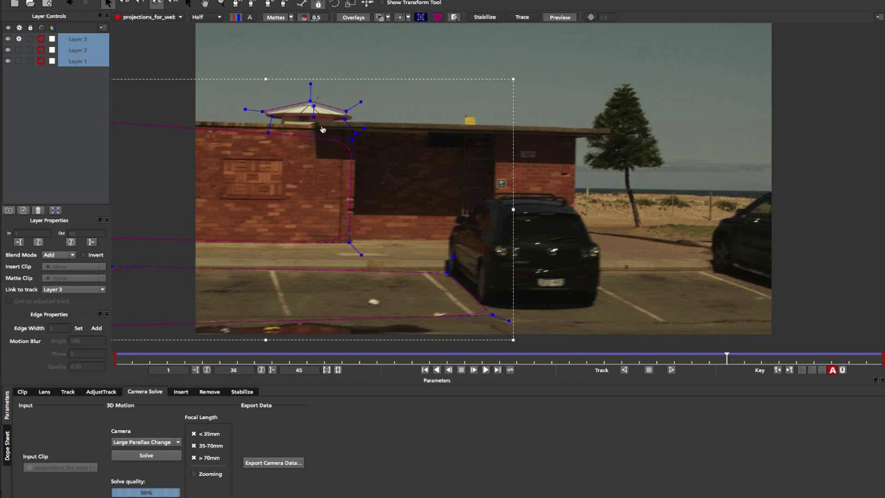
Step: Switch from mocha to Smoke and scrub projections_for_web back to 00:00:12+16
key(super+Tab)
key(super+Tab)
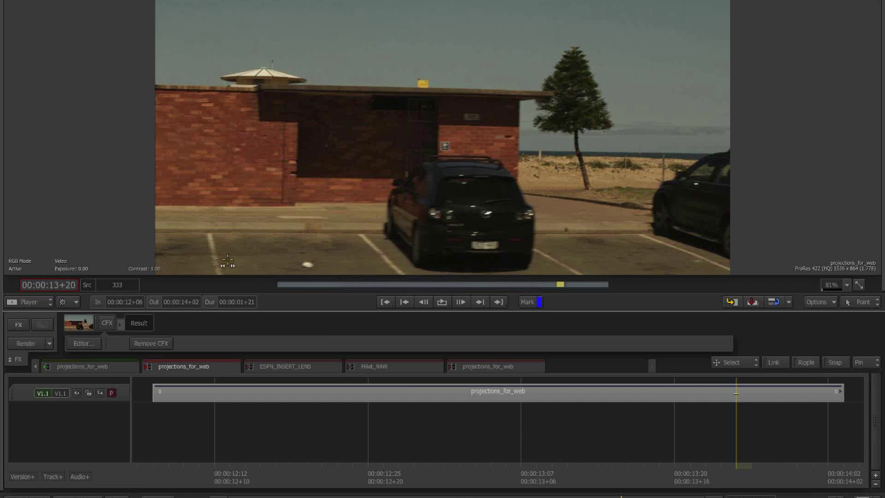
drag(546, 281, 373, 268)
Step: Look through the clips in the first four Media Library folders, from 1_basic_cornerpinning to 4_lens_workflows
mouse_move(1, 142)
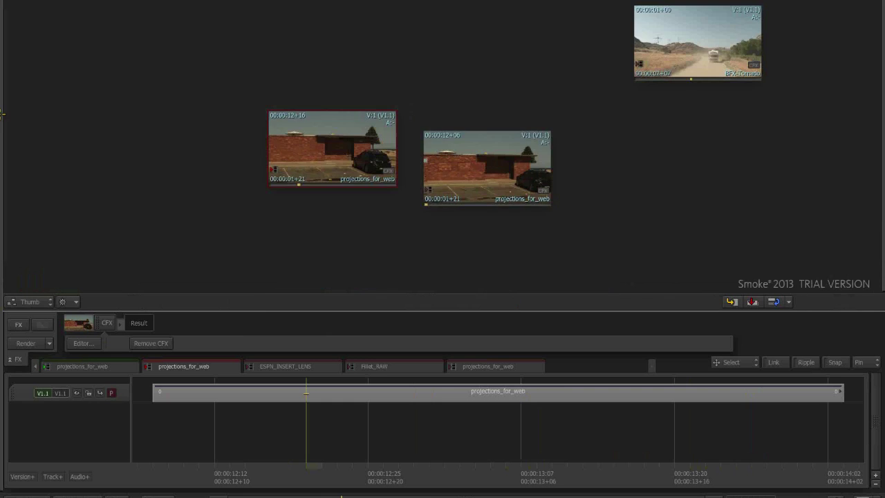
mouse_move(2, 104)
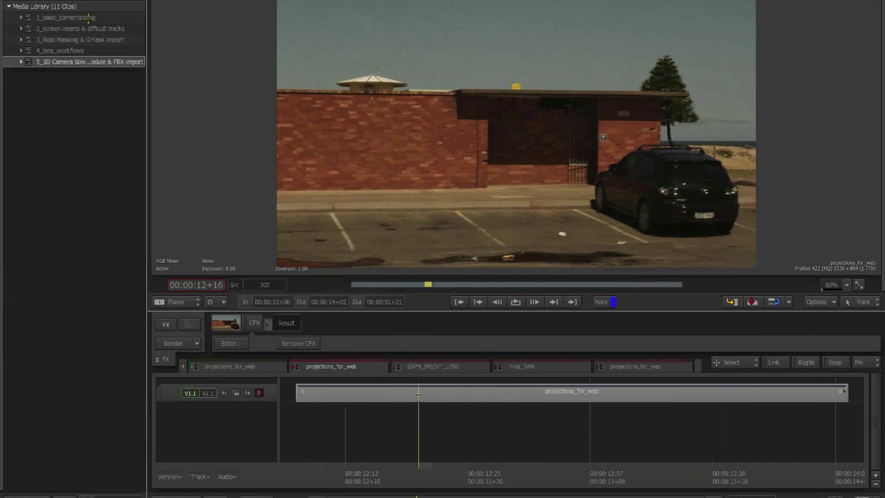
click(96, 19)
mouse_move(1, 138)
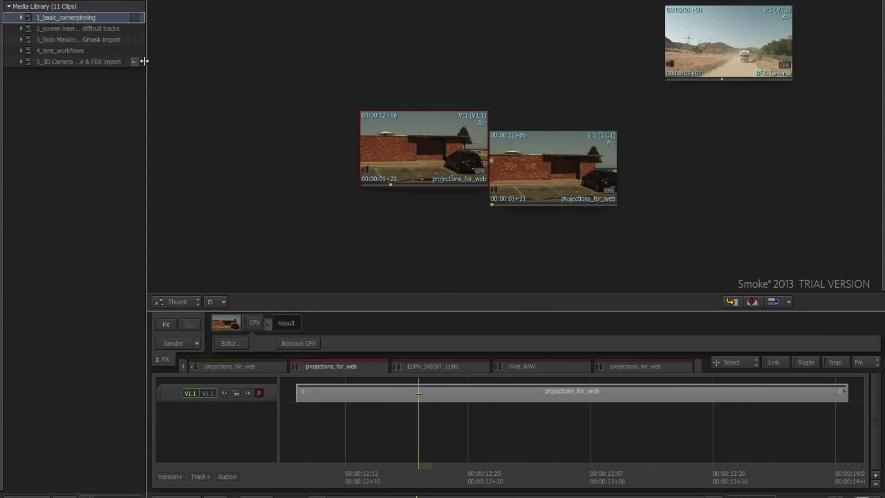
click(137, 19)
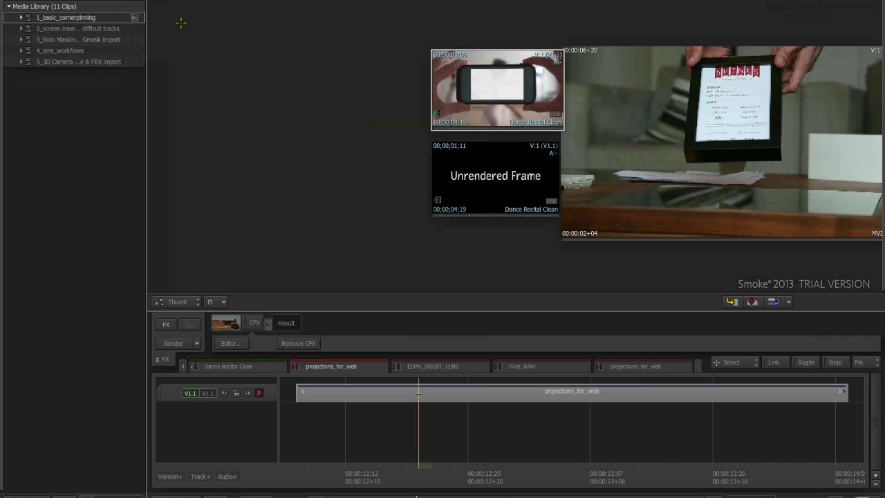
click(135, 29)
click(135, 40)
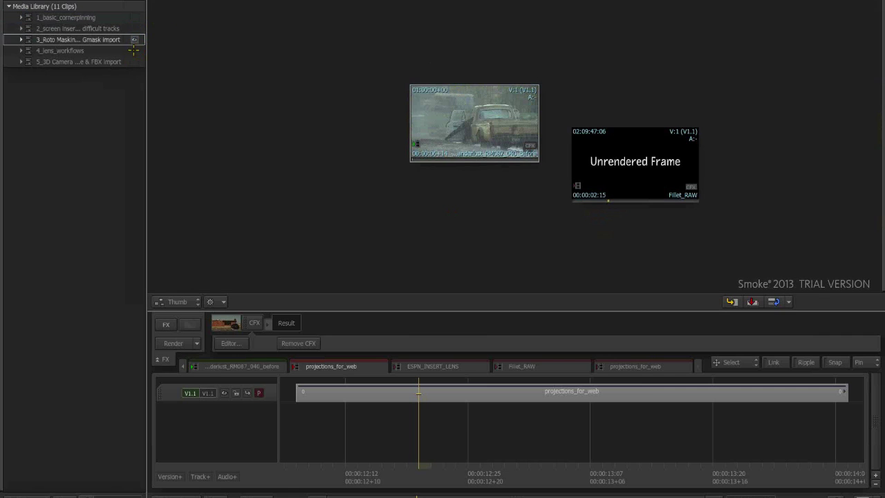
click(135, 52)
Step: Display the clips of the 3D camera solver folder and move one projections_for_web thumbnail away from its duplicate
click(135, 63)
drag(456, 176, 409, 181)
drag(409, 182, 393, 156)
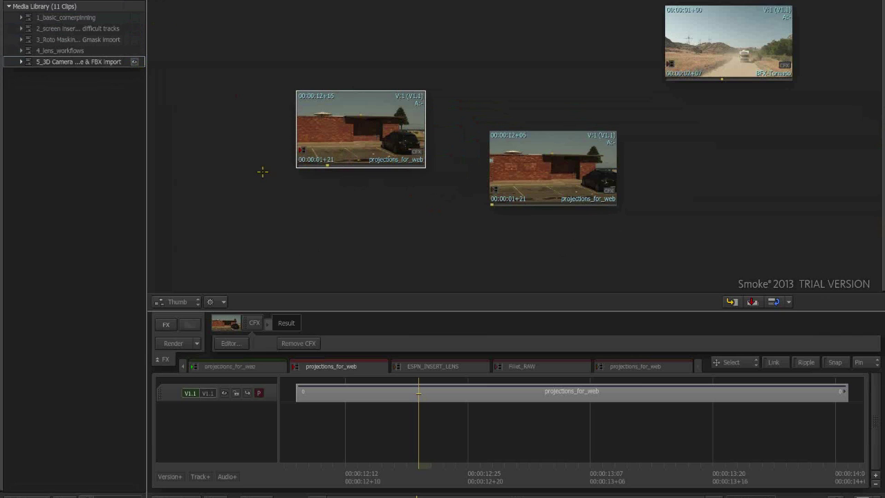
key(super+Tab)
key(super+Tab)
key(super+Tab)
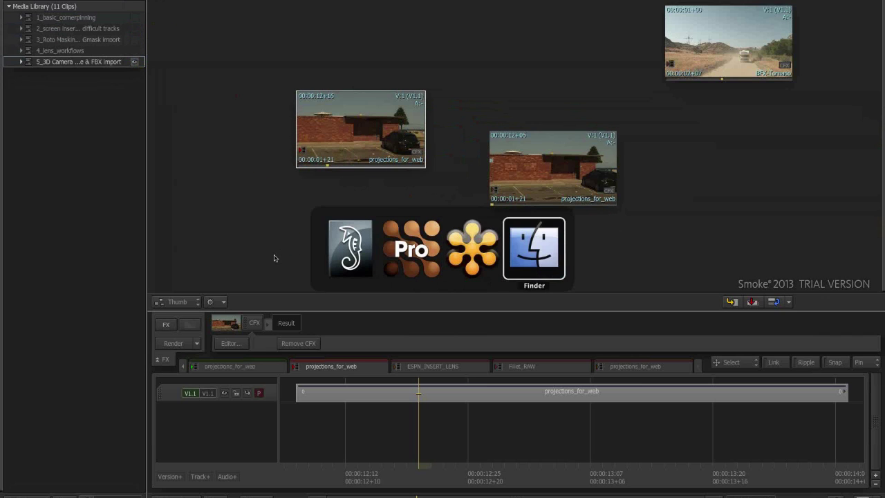
click(216, 97)
right_click(355, 208)
click(377, 255)
double_click(330, 91)
Step: Browse the importable clips in the Downloads folder 3d_track_alternate with its subdirectories scanned, and leave the media import without importing
key(super+i)
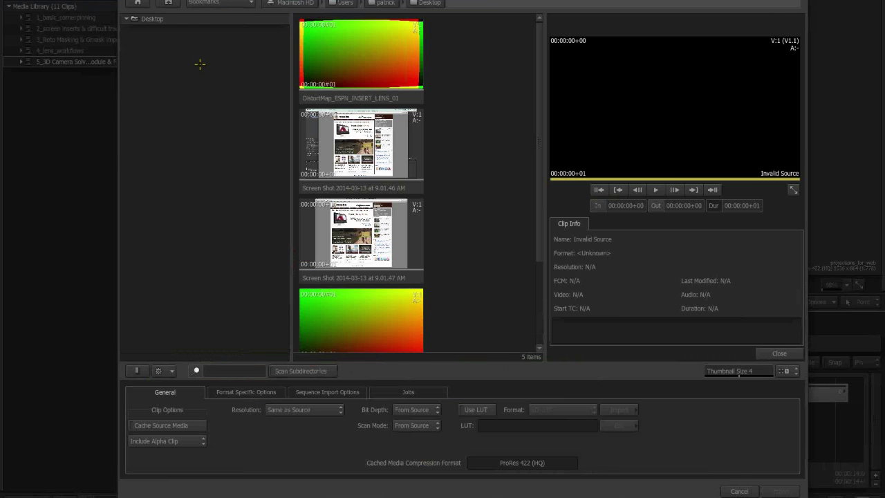
click(210, 3)
click(228, 27)
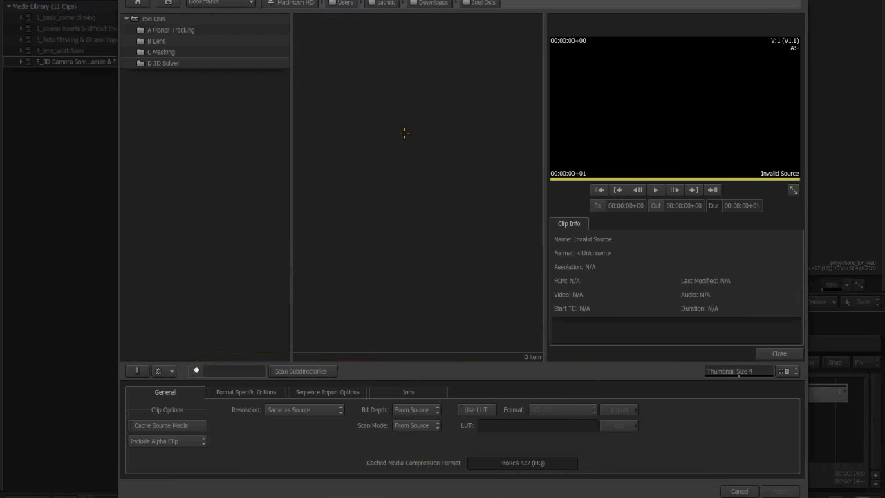
click(168, 3)
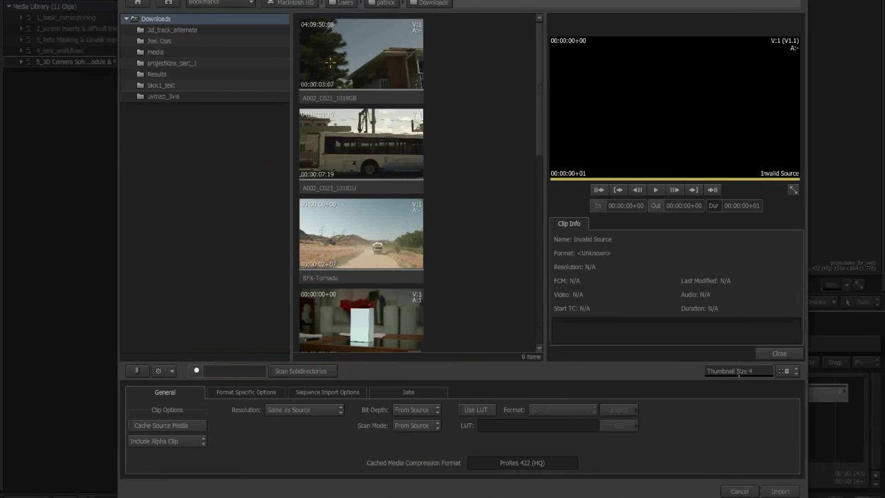
double_click(176, 30)
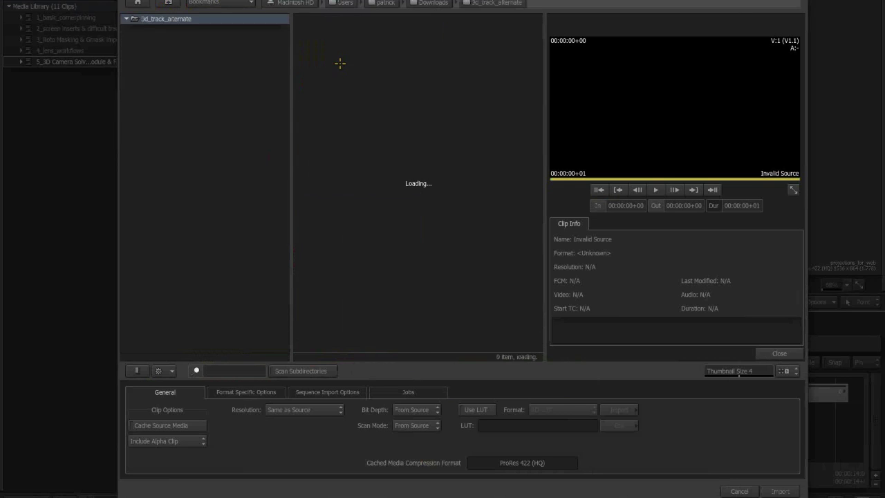
click(274, 371)
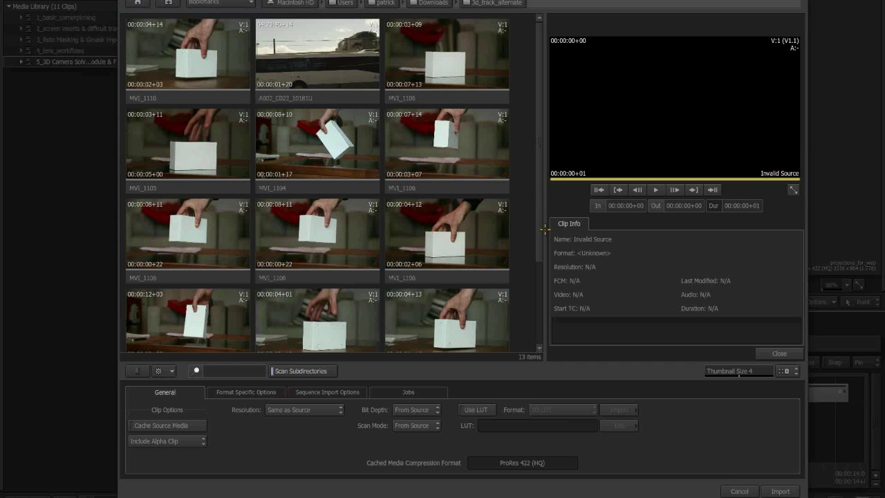
scroll(550, 273, down, 4)
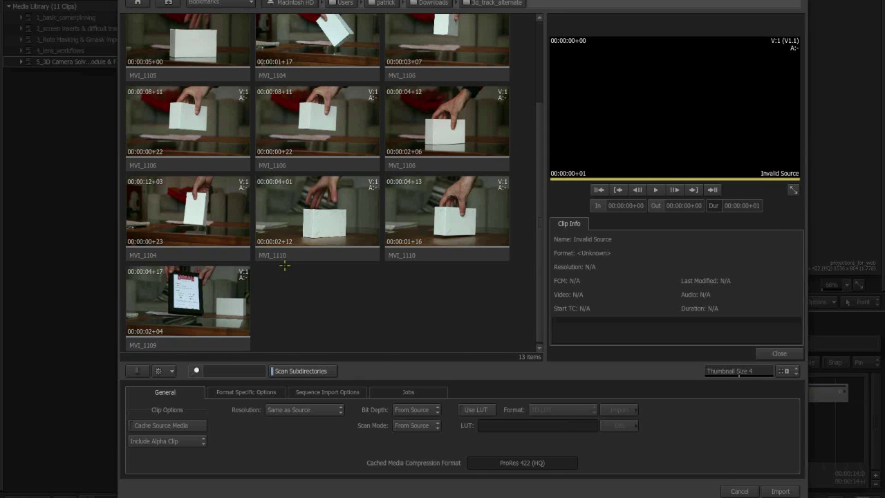
click(735, 491)
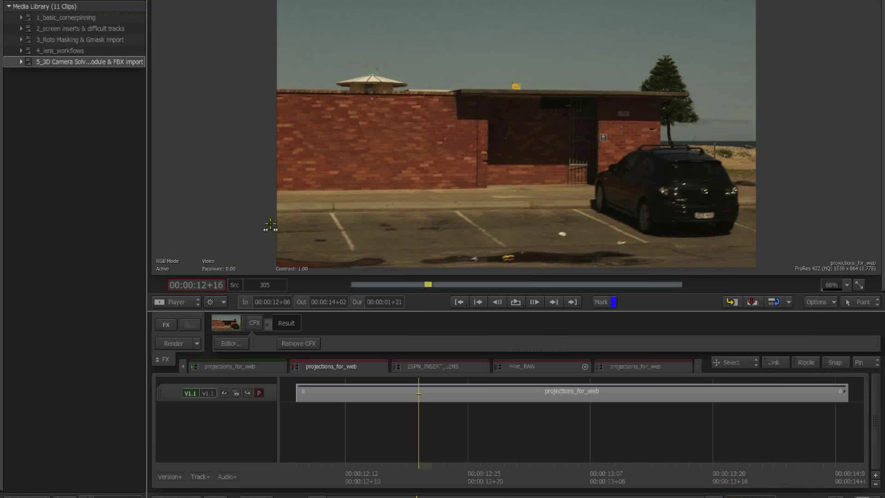
Step: Look through the roto masking and screen insert folders of the Media Library and view the Wanderlust_SK006_025_before clip in the player
click(51, 62)
click(130, 39)
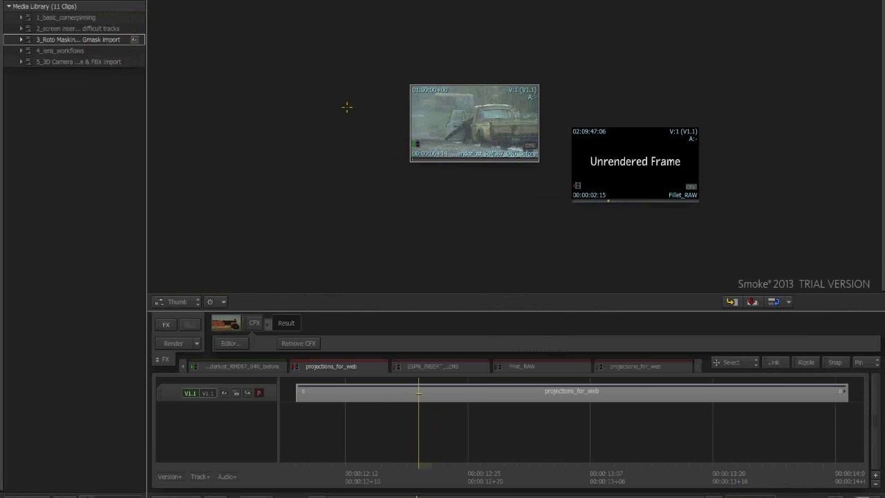
click(581, 158)
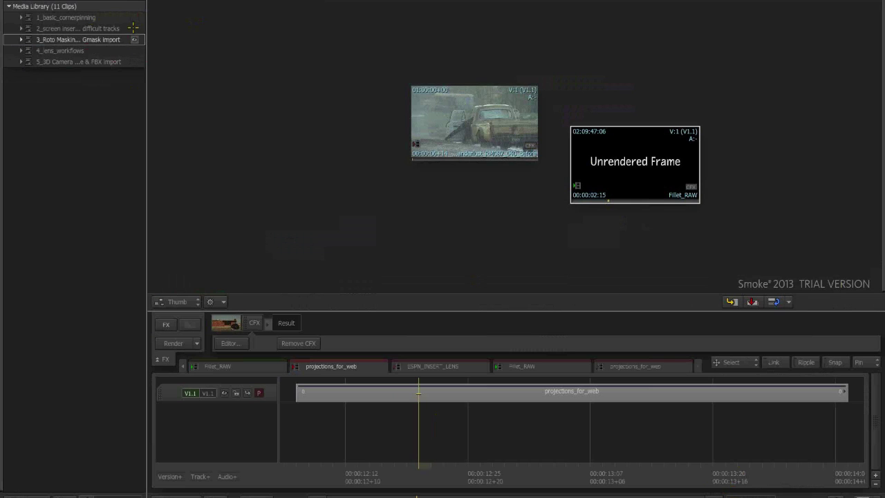
click(131, 29)
drag(476, 144, 437, 142)
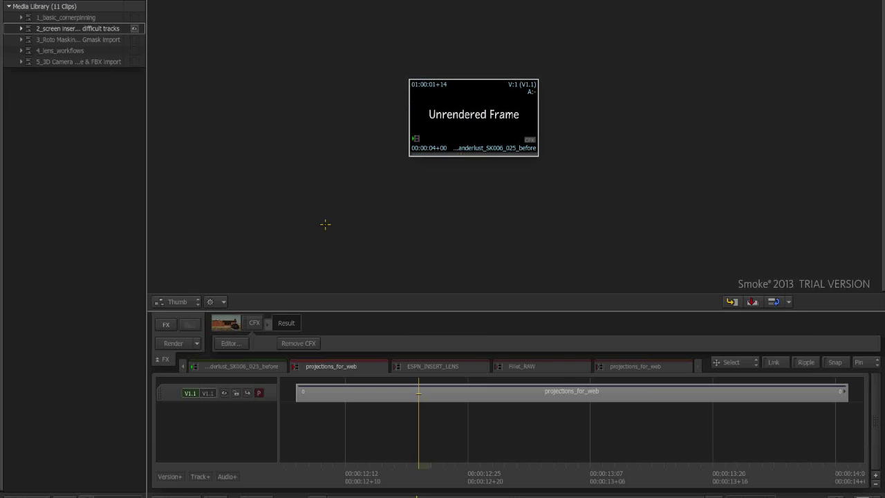
drag(441, 120, 439, 141)
key(Escape)
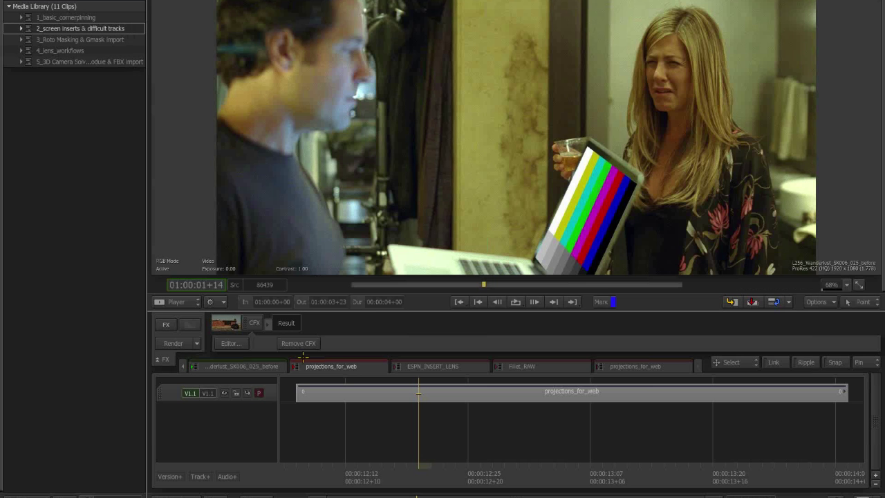
Step: Switch to mocha Pro and check which export options the project offers
key(super+Tab)
key(super+Tab)
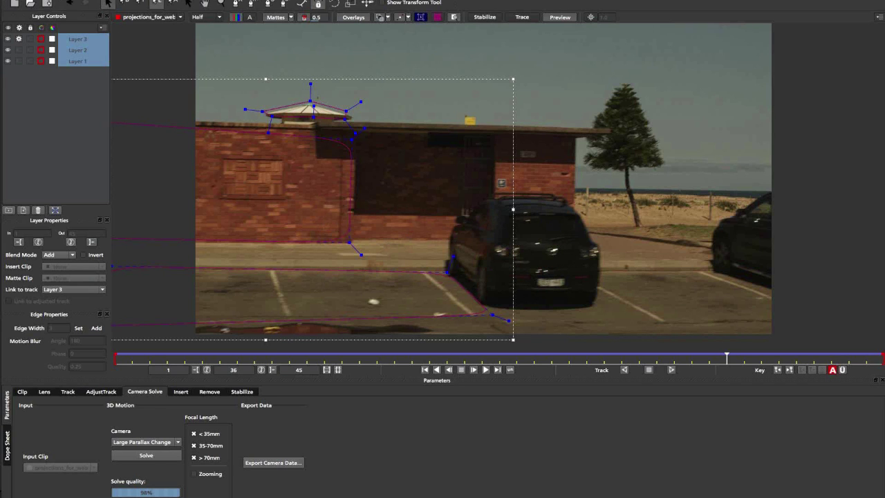
click(75, 0)
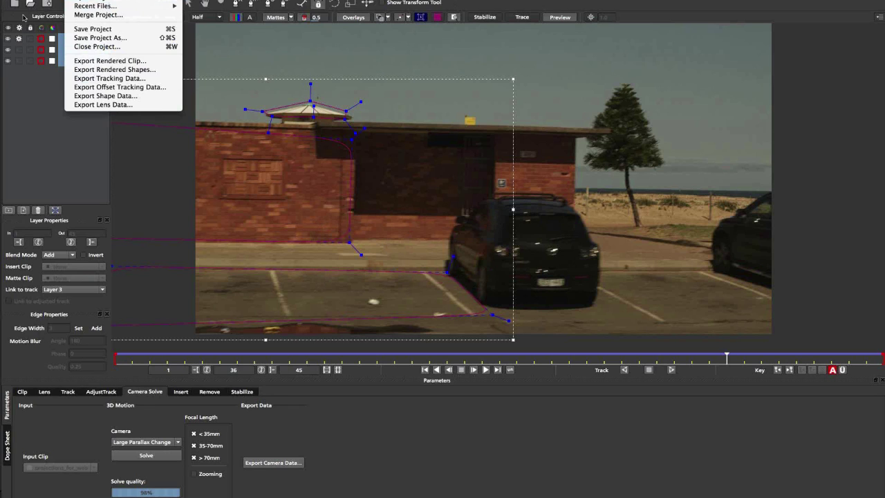
click(9, 36)
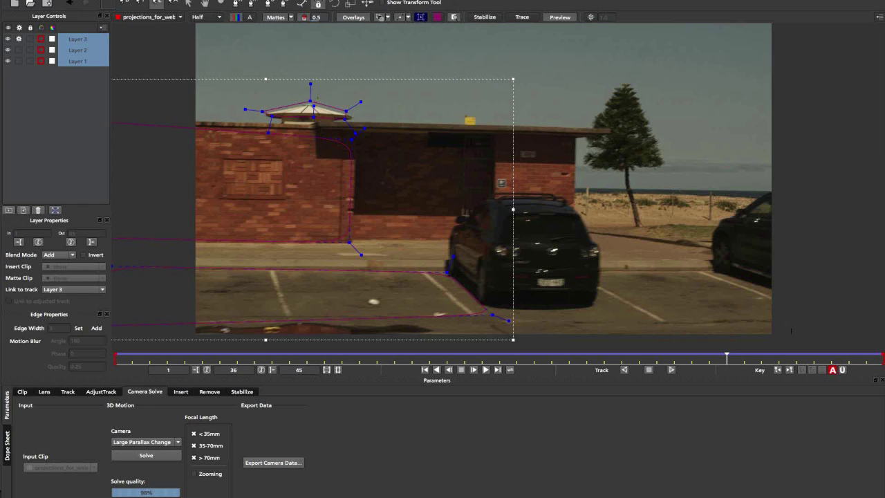
key(ctrl+f)
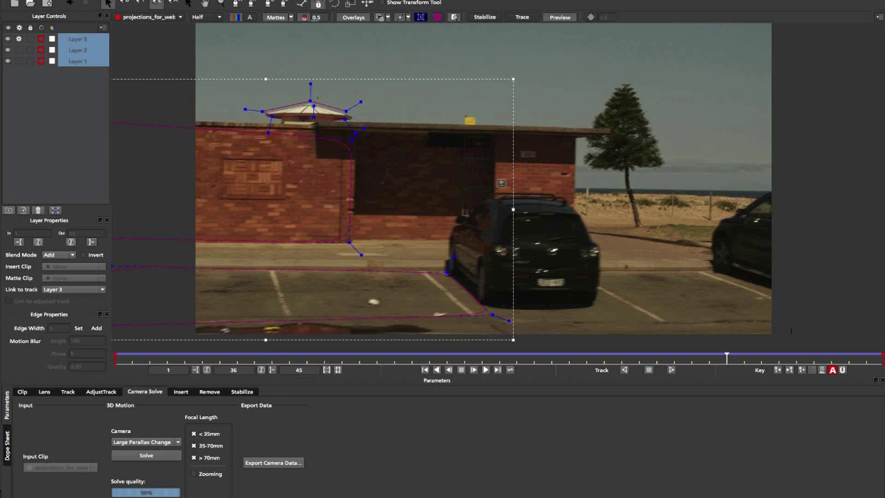